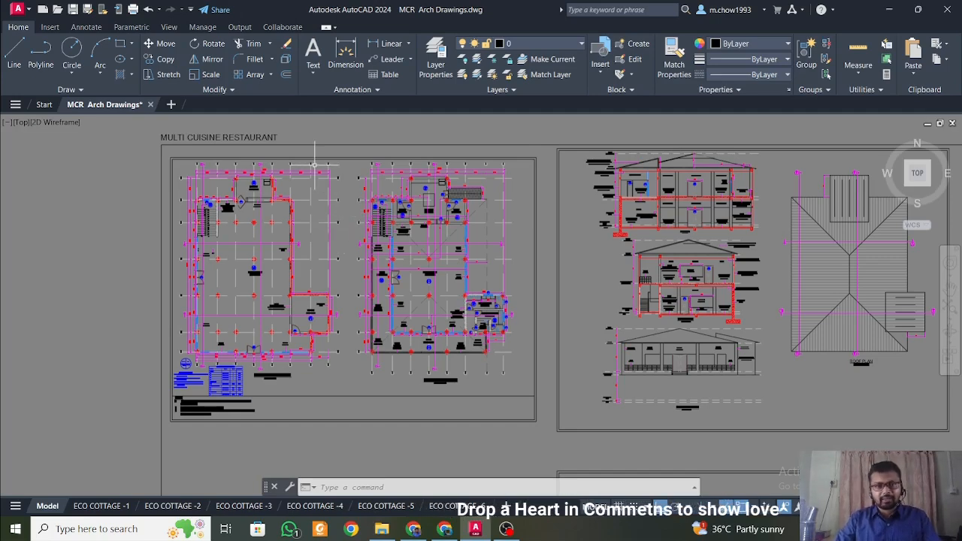
# Examine the column grid and its dimensions along the upper edge of the basement floor plan.
pyautogui.scroll(4, 318, 161)
pyautogui.scroll(1, 338, 218)
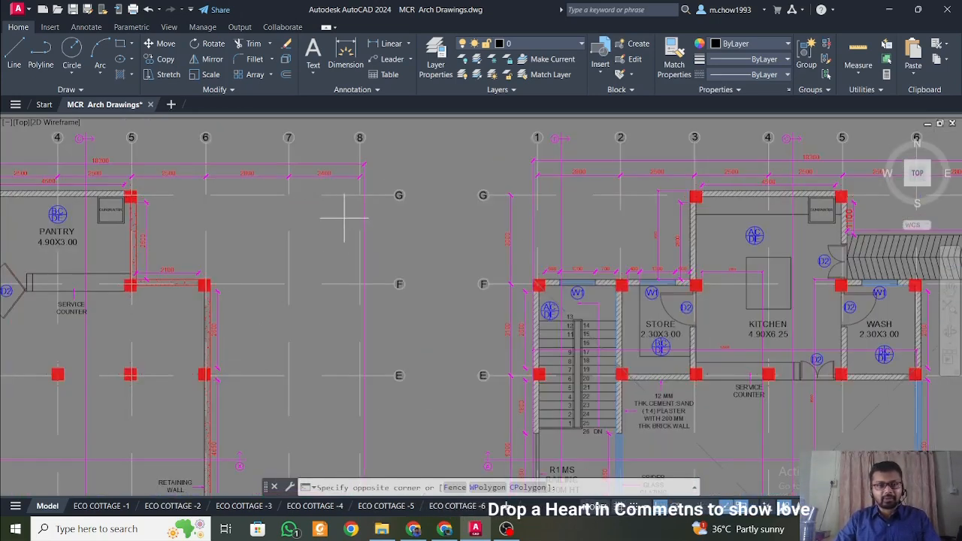
pyautogui.click(343, 215)
pyautogui.press('Escape')
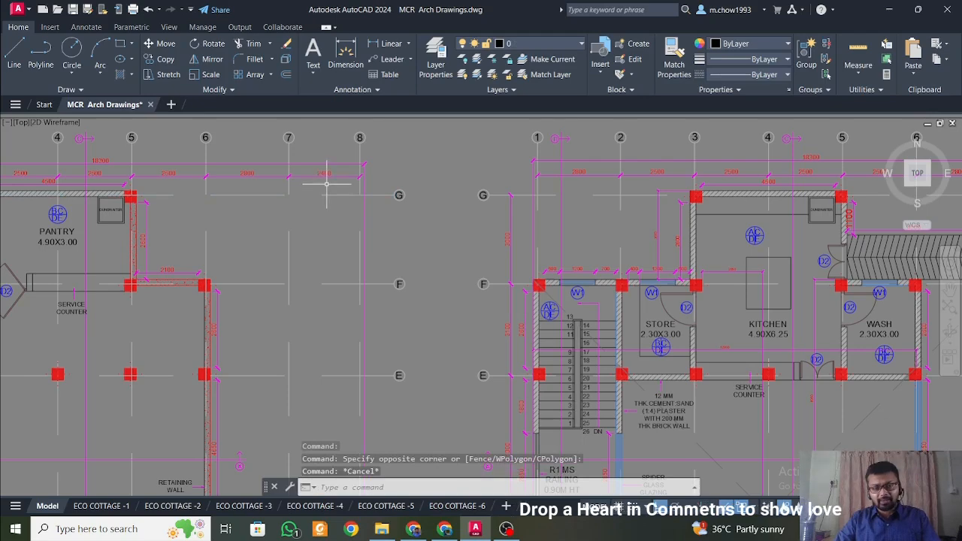
pyautogui.moveTo(326, 185); pyautogui.dragTo(437, 273, button='middle')
pyautogui.click(381, 269)
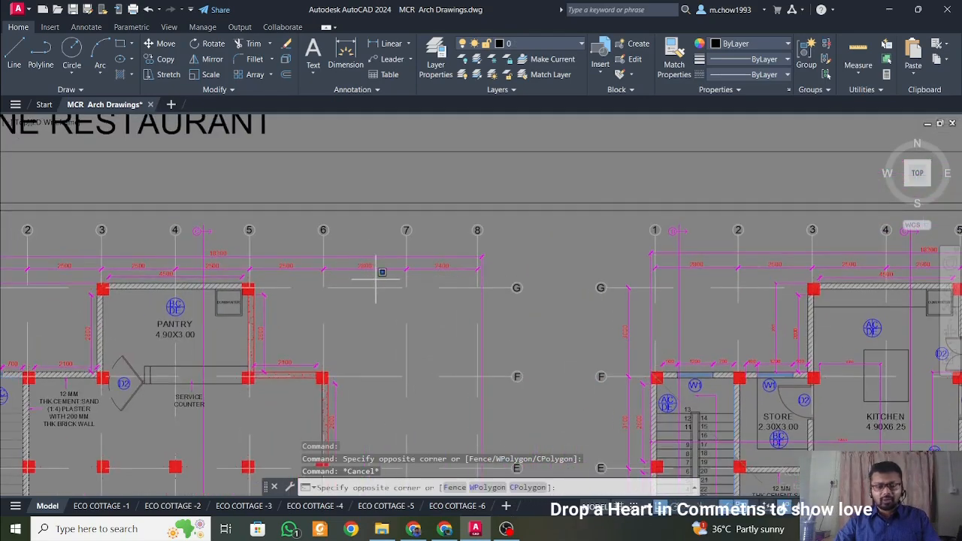
pyautogui.click(347, 234)
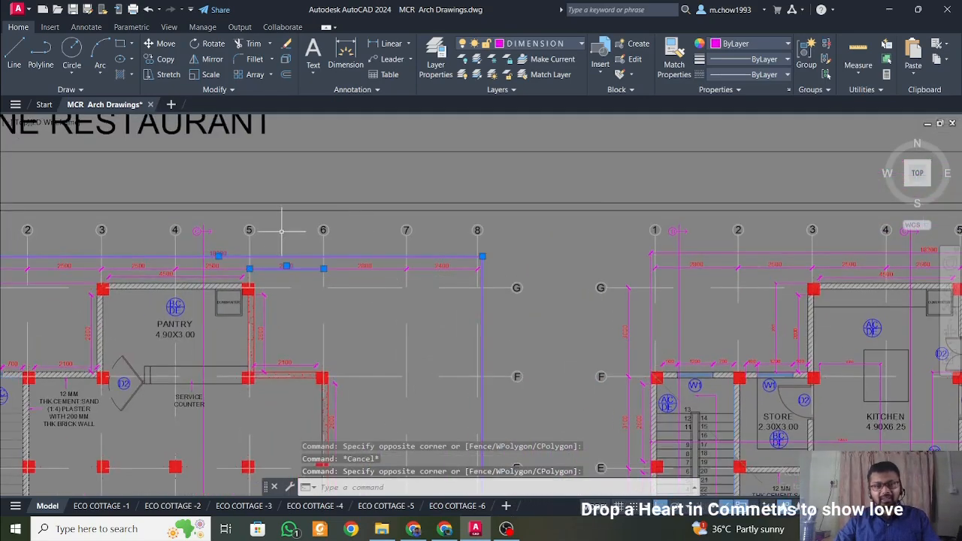
pyautogui.scroll(-5, 309, 242)
pyautogui.moveTo(383, 317); pyautogui.dragTo(378, 248, button='middle')
pyautogui.press('Escape')
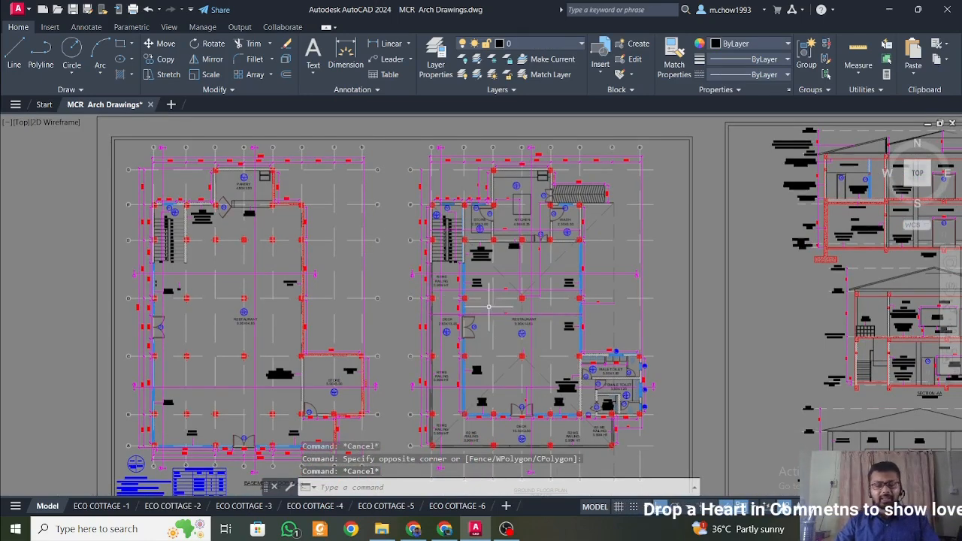
# Review the upper grid dimensions of the ground floor plan around grids 5 to 8 and compare both floor layouts.
pyautogui.scroll(4, 519, 301)
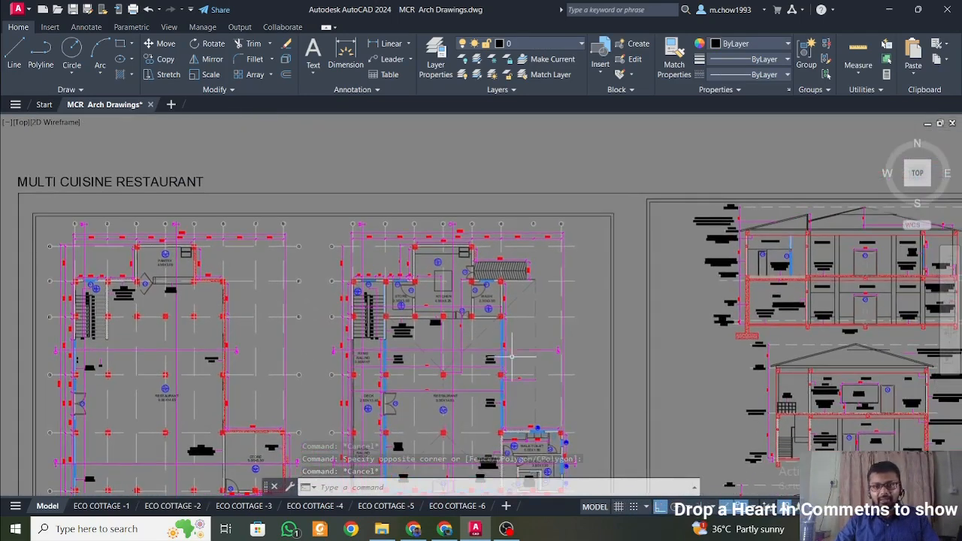
pyautogui.scroll(4, 548, 240)
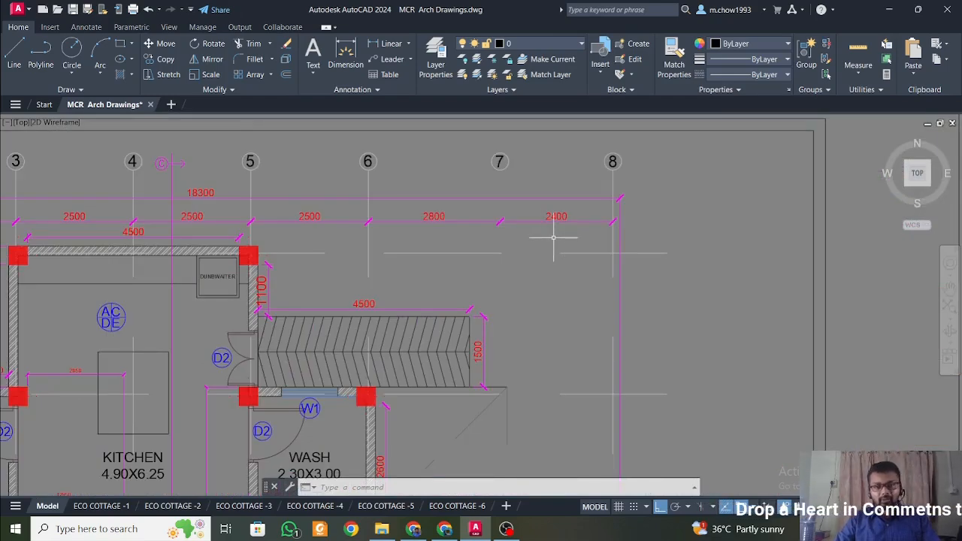
pyautogui.scroll(-8, 553, 237)
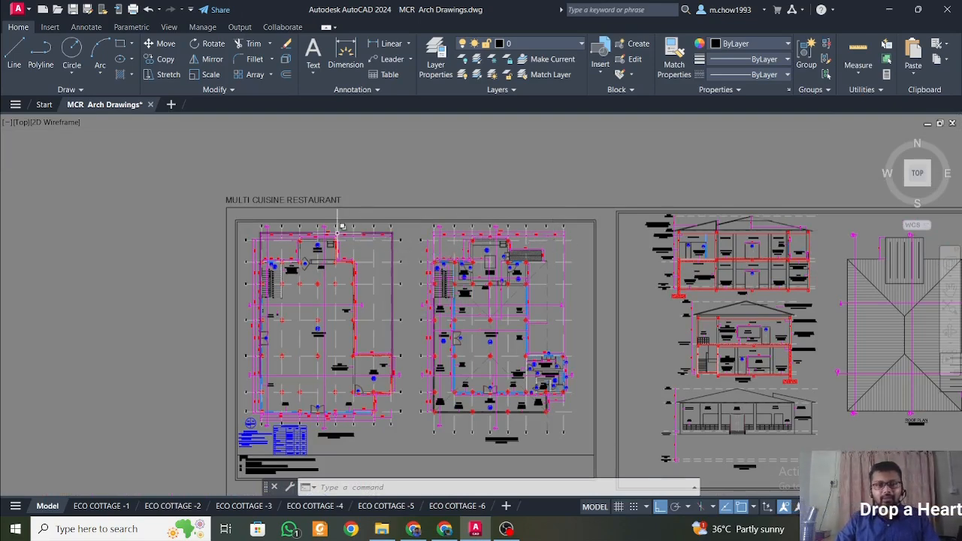
pyautogui.scroll(2, 337, 233)
pyautogui.moveTo(301, 235); pyautogui.dragTo(346, 236, button='middle')
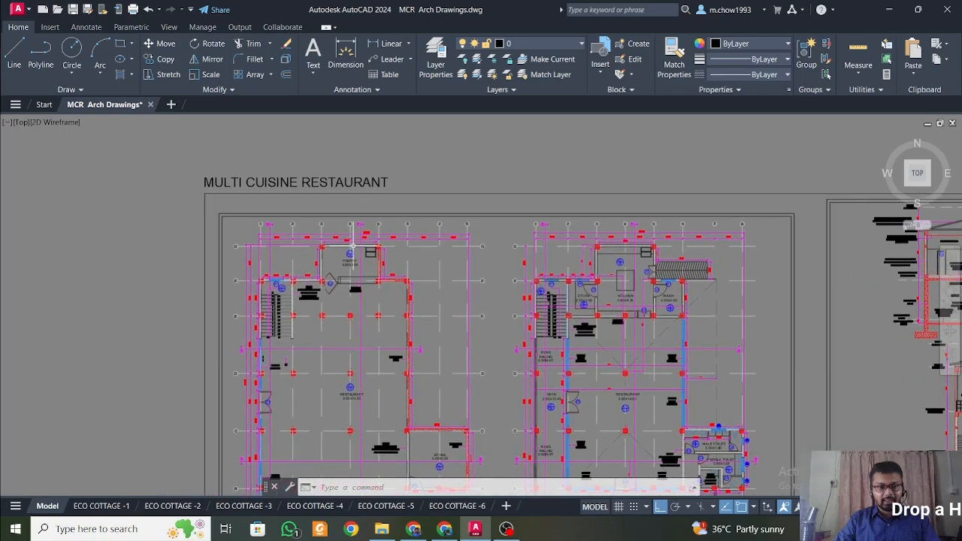
pyautogui.scroll(2, 304, 237)
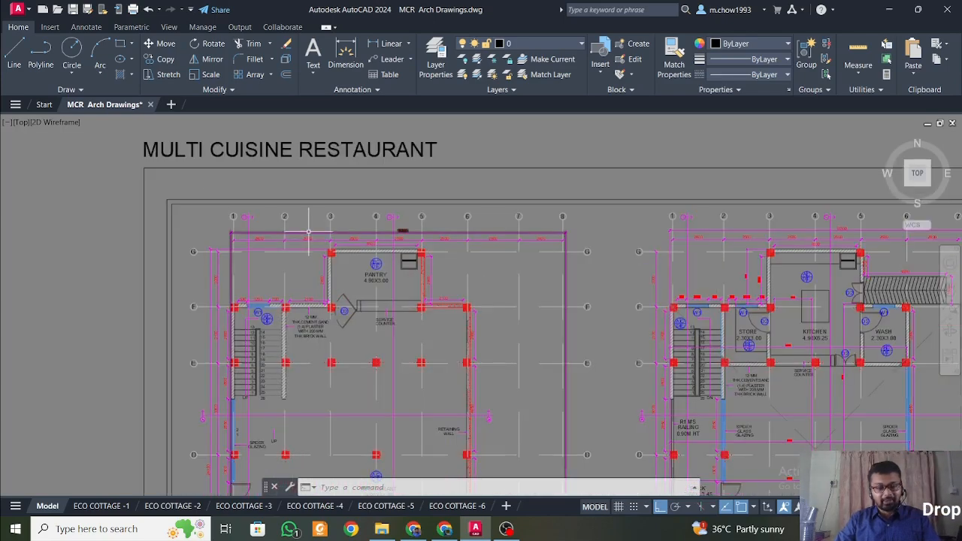
pyautogui.scroll(-2, 307, 235)
pyautogui.moveTo(419, 354); pyautogui.dragTo(398, 204, button='middle')
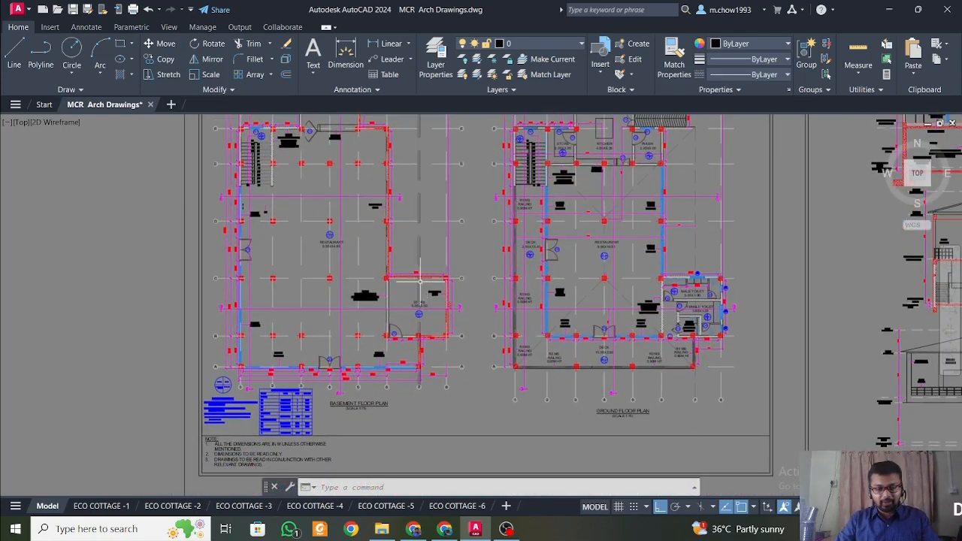
pyautogui.moveTo(455, 274)
pyautogui.mouseDown(button='middle')
pyautogui.moveTo(442, 320)
pyautogui.moveTo(448, 342)
pyautogui.mouseUp(button='middle')
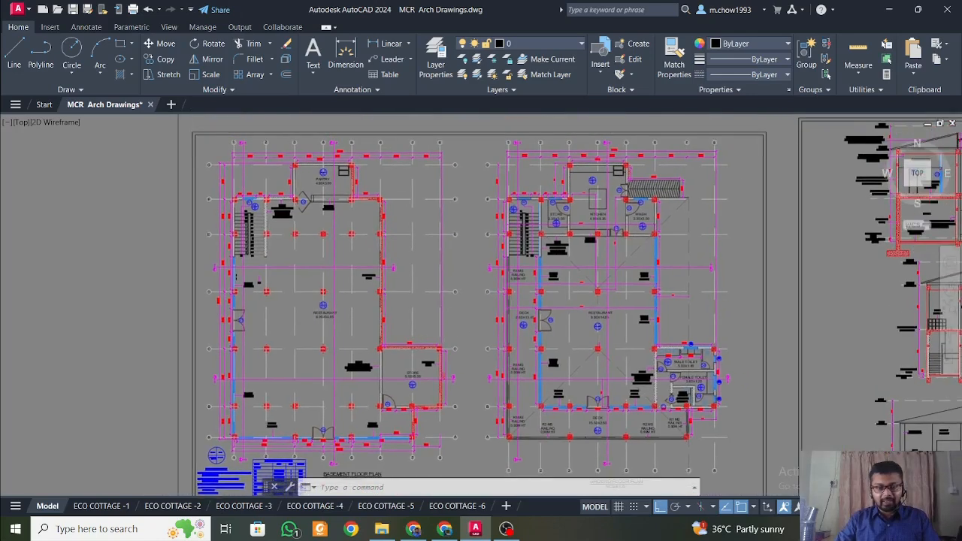
pyautogui.moveTo(599, 348); pyautogui.dragTo(475, 327, button='middle')
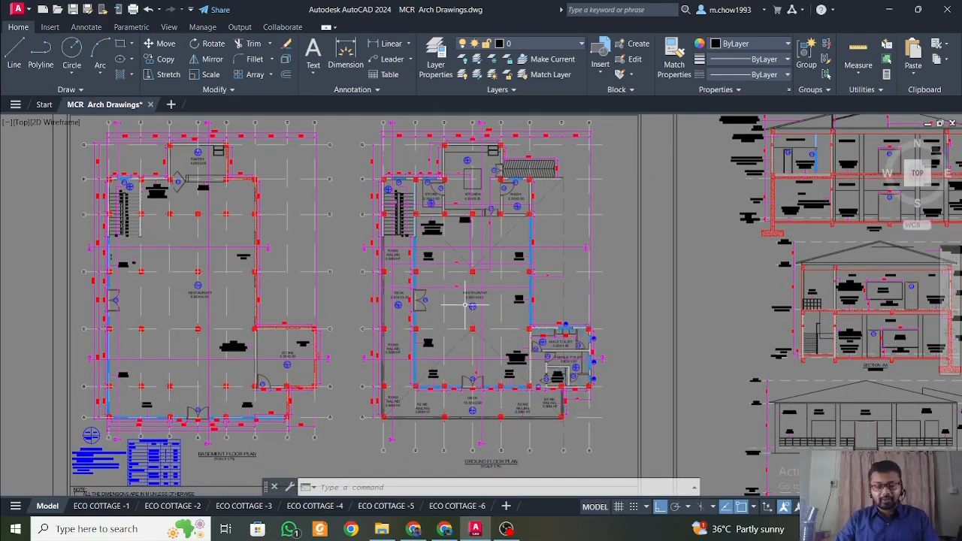
# Examine the basement floor plan from its title, scale and lower grid dimensions up to the pantry and stairs.
pyautogui.moveTo(124, 259)
pyautogui.mouseDown(button='middle')
pyautogui.moveTo(198, 290)
pyautogui.moveTo(283, 239)
pyautogui.mouseUp(button='middle')
pyautogui.scroll(2, 373, 436)
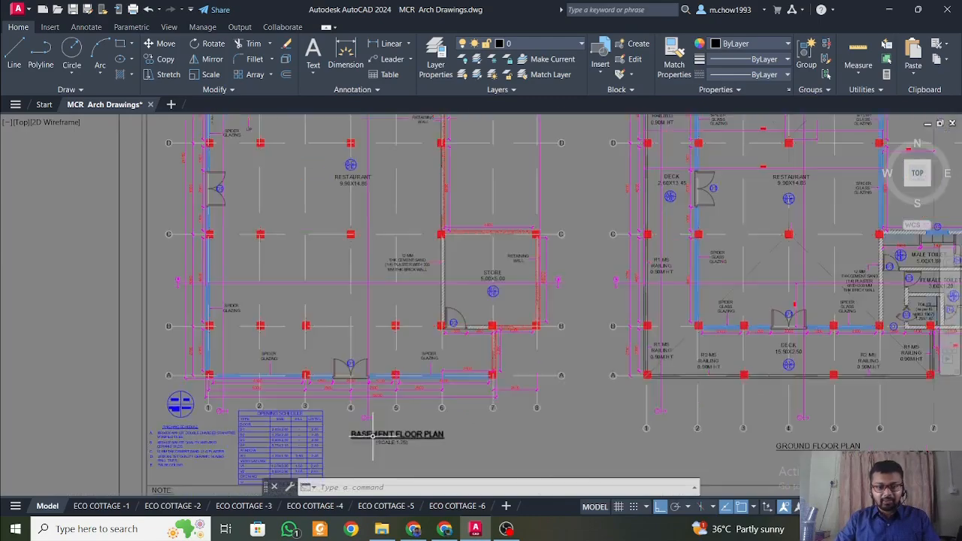
pyautogui.scroll(2, 373, 436)
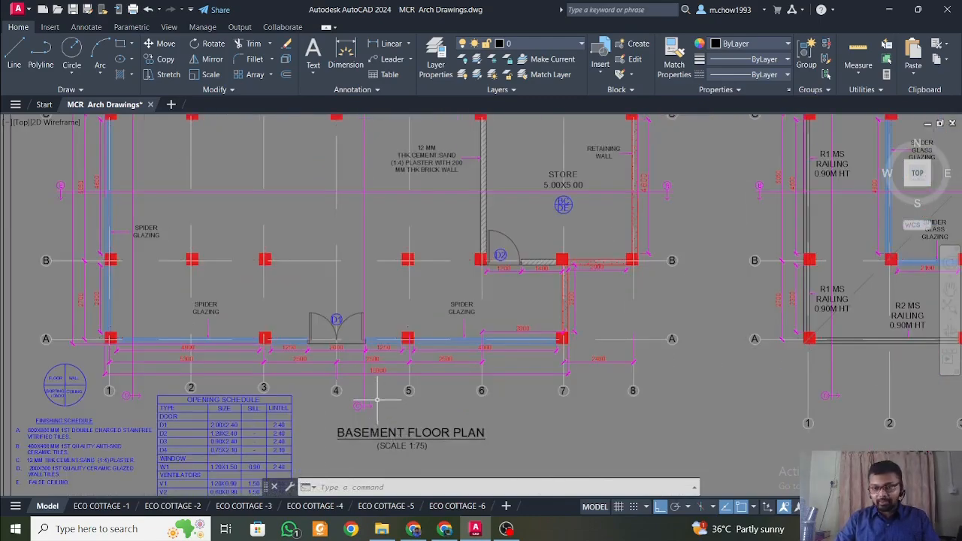
pyautogui.scroll(-2, 378, 398)
pyautogui.moveTo(614, 442); pyautogui.dragTo(411, 408, button='middle')
pyautogui.moveTo(228, 255); pyautogui.dragTo(444, 450, button='middle')
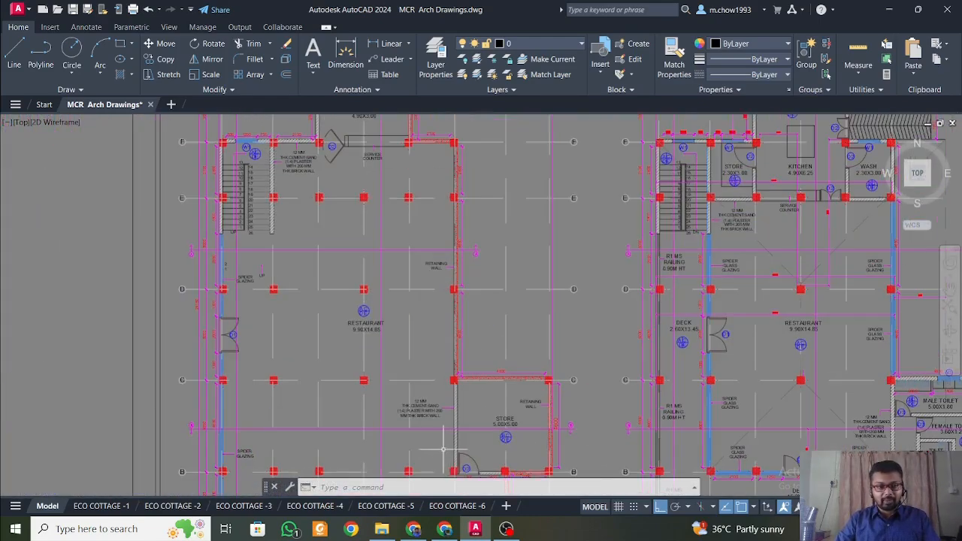
pyautogui.moveTo(366, 384); pyautogui.dragTo(375, 411, button='middle')
pyautogui.moveTo(430, 435); pyautogui.dragTo(407, 253, button='middle')
pyautogui.scroll(2, 378, 437)
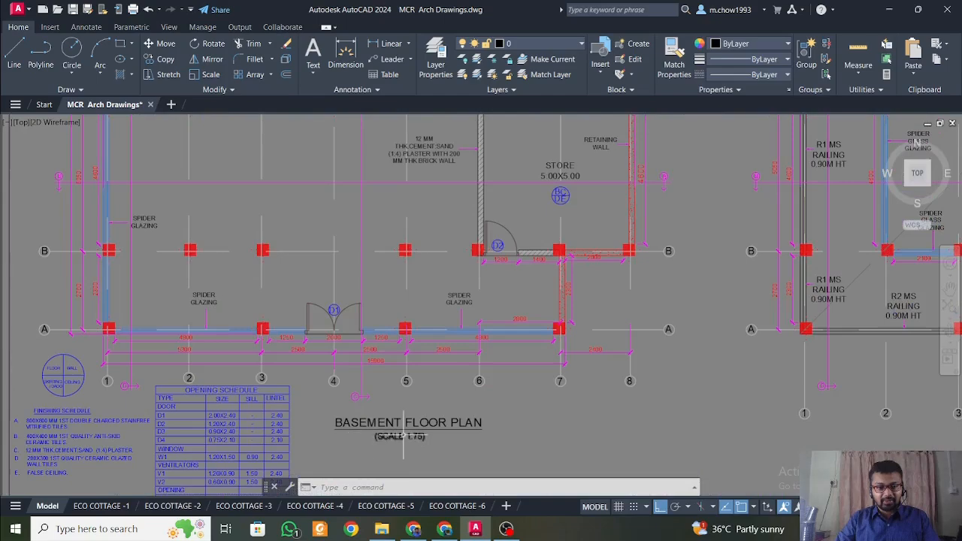
pyautogui.scroll(-2, 347, 381)
pyautogui.moveTo(619, 384); pyautogui.dragTo(279, 381, button='middle')
pyautogui.moveTo(433, 333); pyautogui.dragTo(573, 486, button='middle')
pyautogui.moveTo(328, 380); pyautogui.dragTo(415, 380, button='middle')
pyautogui.moveTo(294, 219); pyautogui.dragTo(350, 437, button='middle')
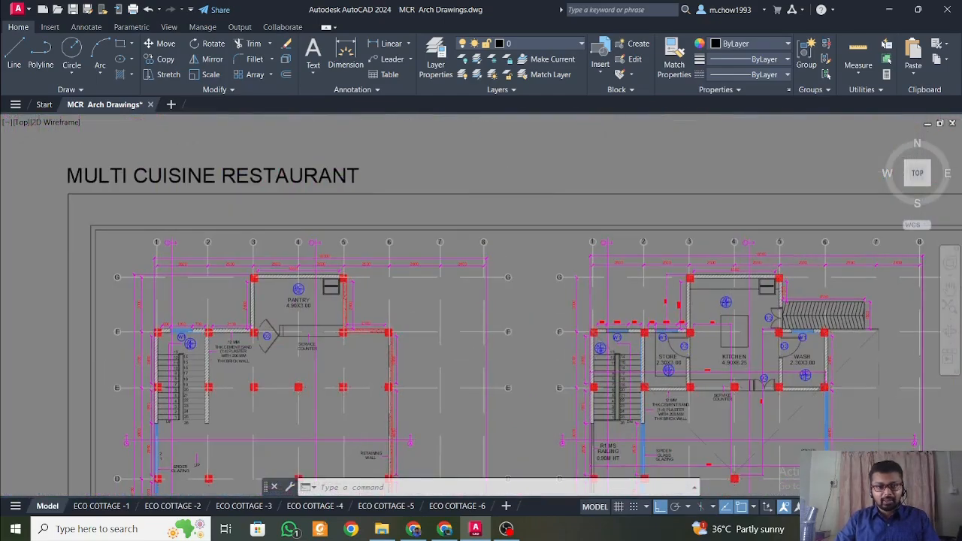
# Examine the basement's retaining walls beside the pantry and along the restaurant area near grid 6.
pyautogui.scroll(2, 367, 312)
pyautogui.scroll(4, 339, 300)
pyautogui.scroll(-2, 312, 269)
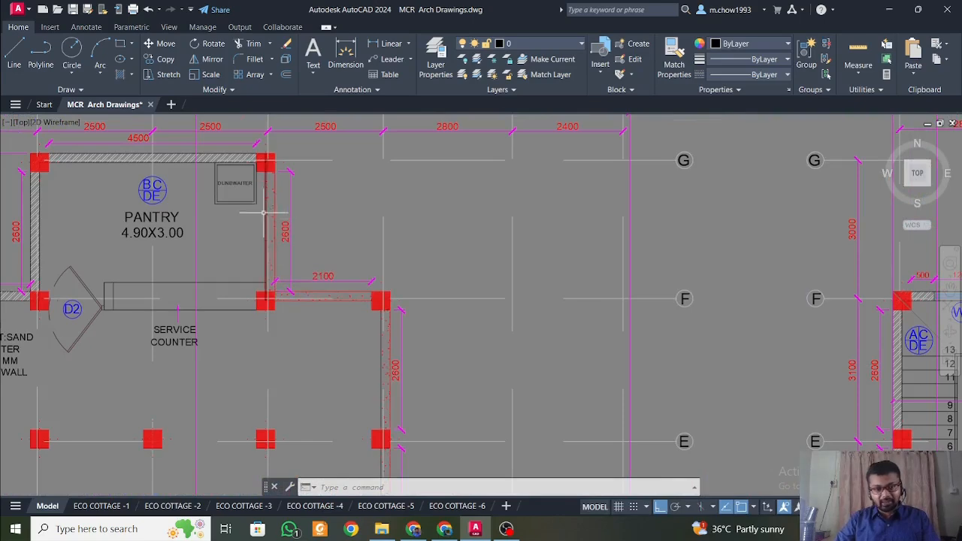
pyautogui.scroll(-3, 376, 361)
pyautogui.scroll(3, 360, 263)
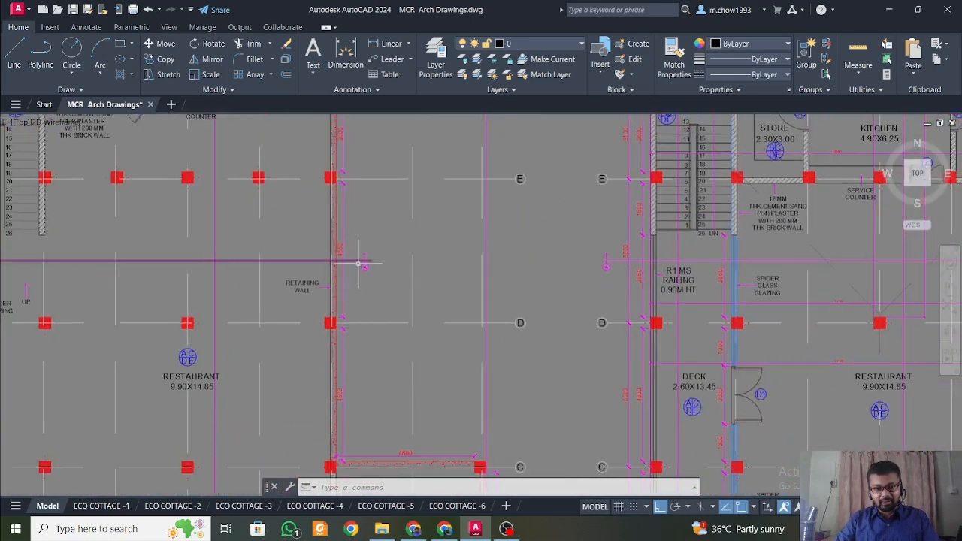
pyautogui.scroll(-4, 346, 270)
pyautogui.scroll(2, 338, 300)
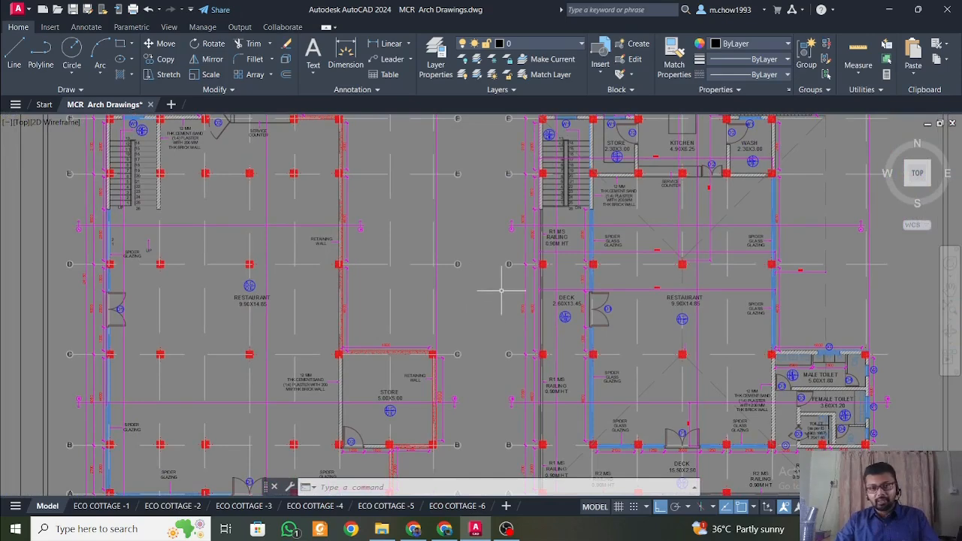
pyautogui.scroll(2, 373, 297)
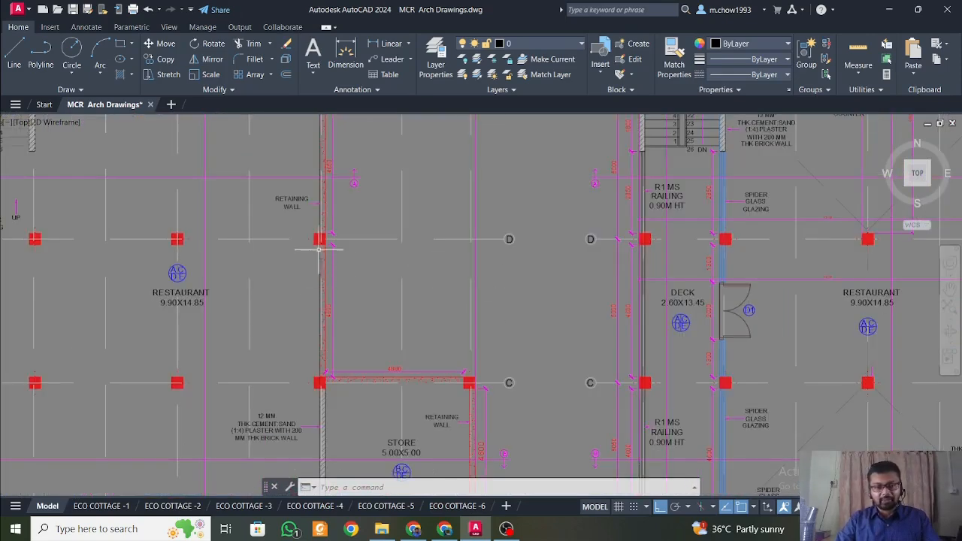
# Trace the retaining walls around the basement store and pantry, and view the floor plans alongside the building sections.
pyautogui.scroll(-2, 331, 270)
pyautogui.moveTo(421, 282); pyautogui.dragTo(416, 210, button='middle')
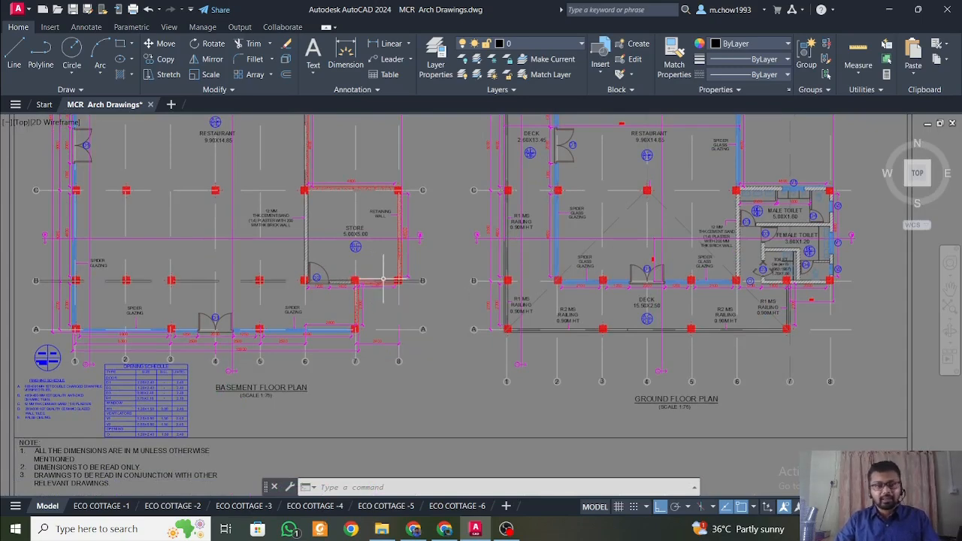
pyautogui.moveTo(382, 276); pyautogui.dragTo(413, 339, button='middle')
pyautogui.moveTo(385, 245); pyautogui.dragTo(405, 309, button='middle')
pyautogui.scroll(6, 399, 271)
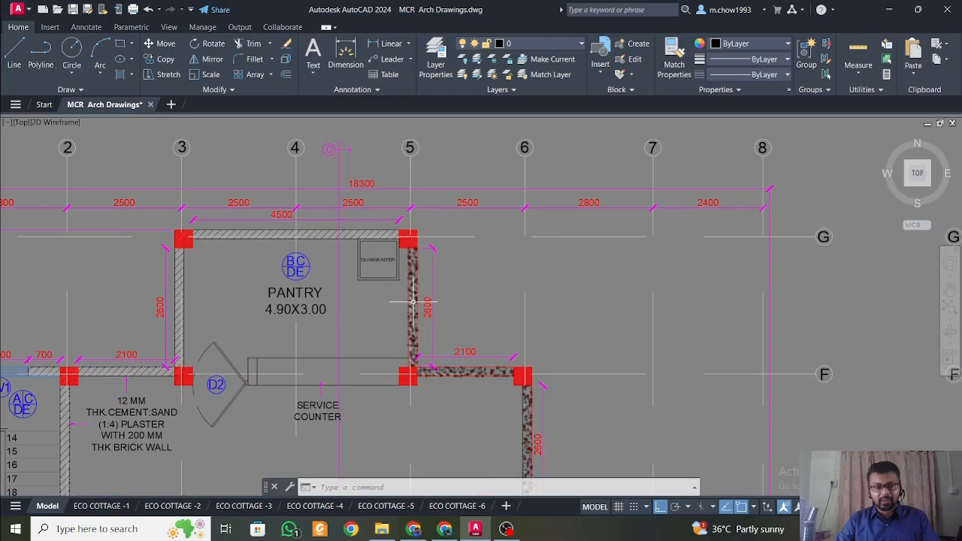
pyautogui.scroll(-6, 410, 271)
pyautogui.moveTo(421, 301); pyautogui.dragTo(432, 237, button='middle')
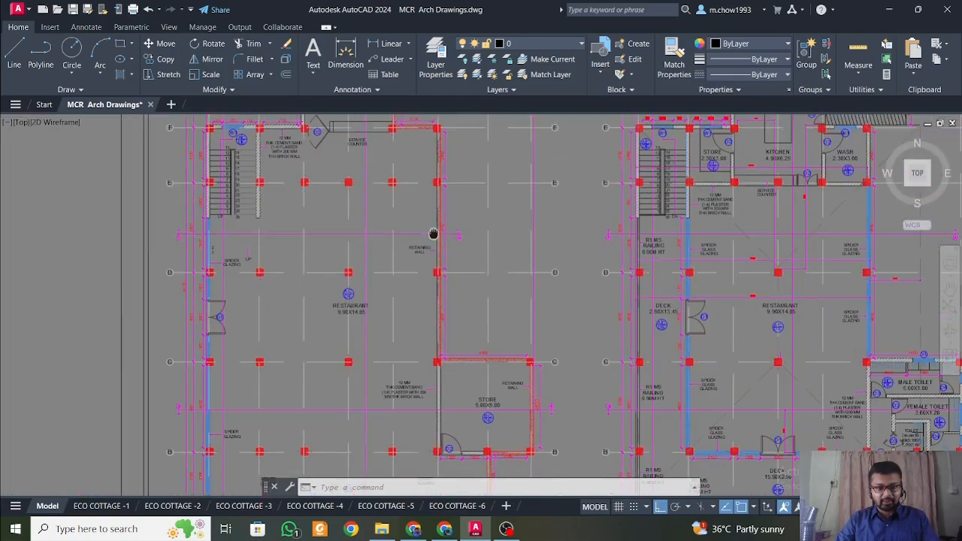
pyautogui.moveTo(472, 380); pyautogui.dragTo(418, 249, button='middle')
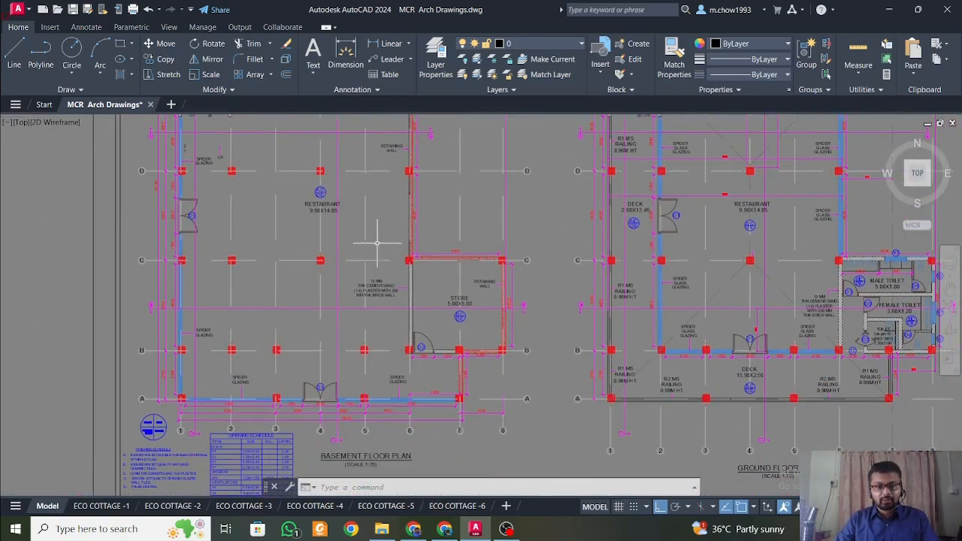
pyautogui.scroll(-3, 383, 256)
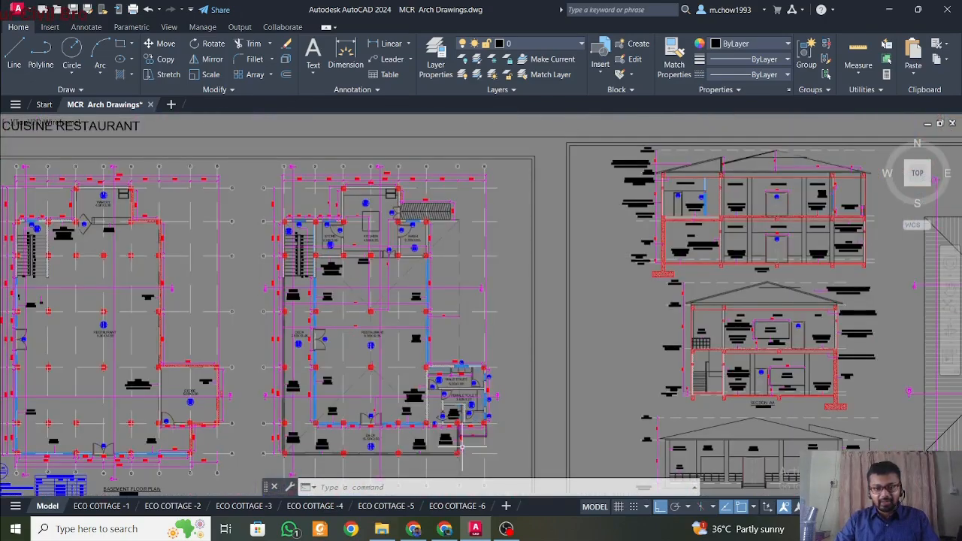
# Switch to the Project 15 folder in File Explorer, open Roof Truss Pic.JPG and enlarge the truss model.
pyautogui.click(382, 528)
pyautogui.click(418, 150)
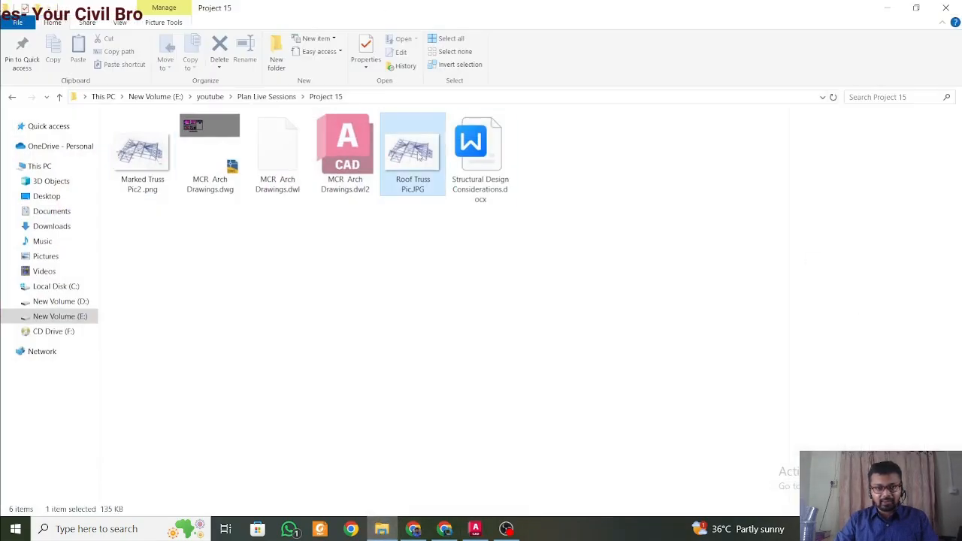
pyautogui.doubleClick(424, 153)
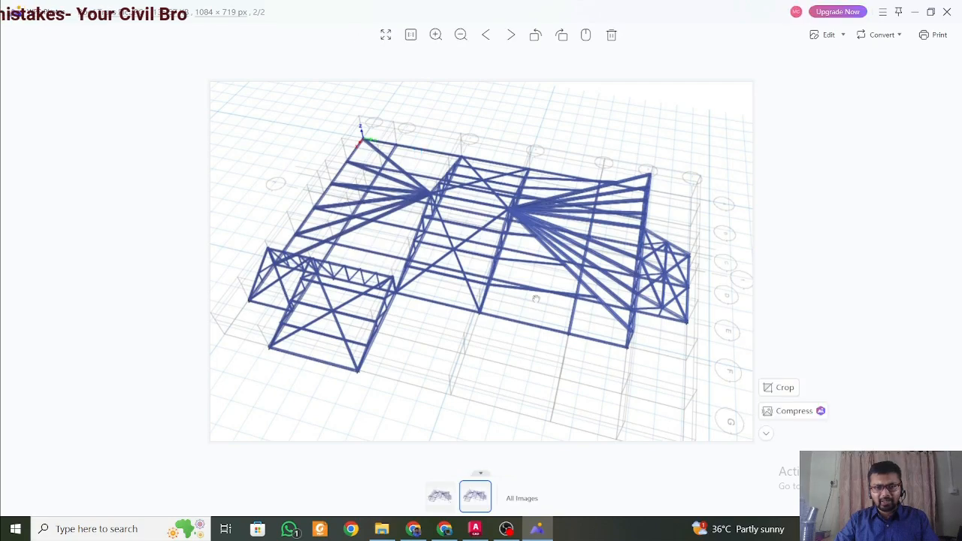
pyautogui.scroll(4, 552, 273)
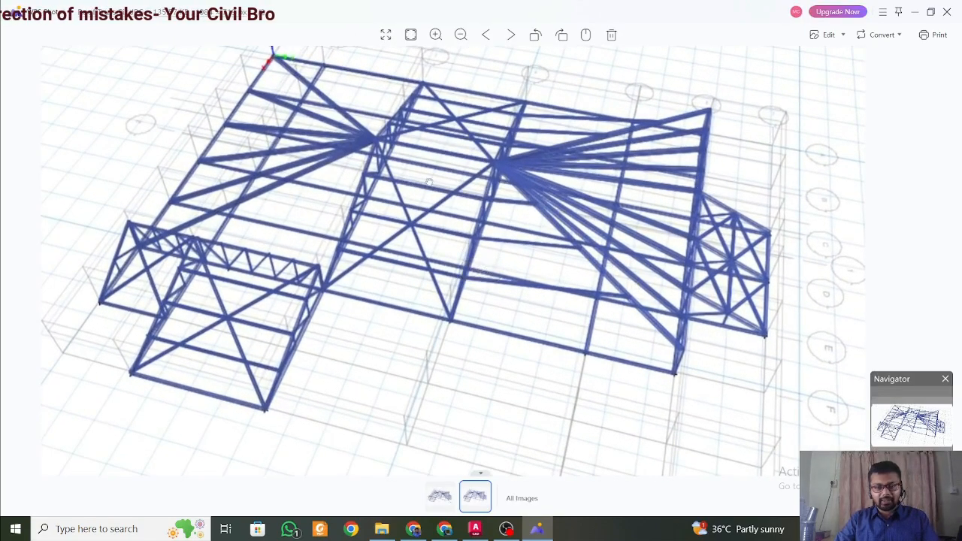
# Return to AutoCAD and examine the ground floor plan around the male and female toilets and the deck.
pyautogui.click(476, 530)
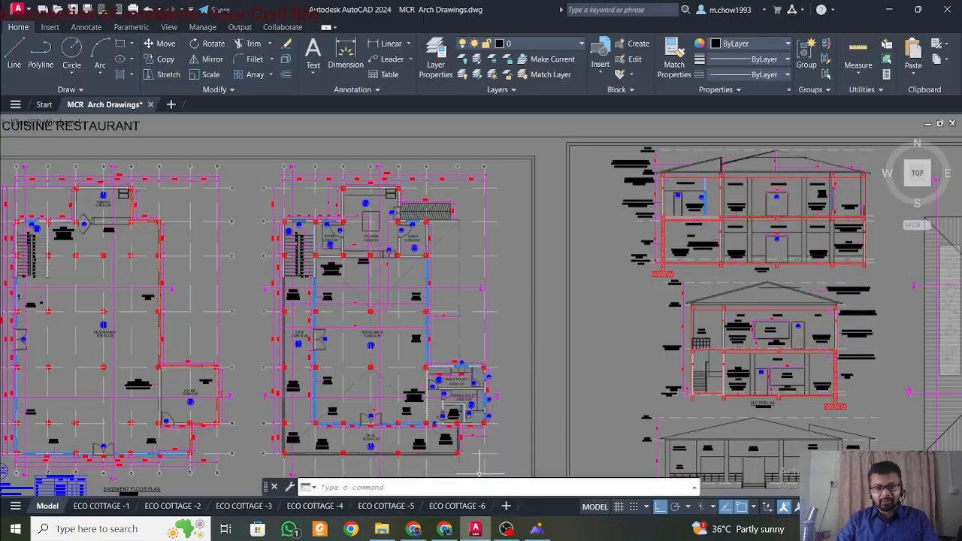
pyautogui.scroll(2, 350, 294)
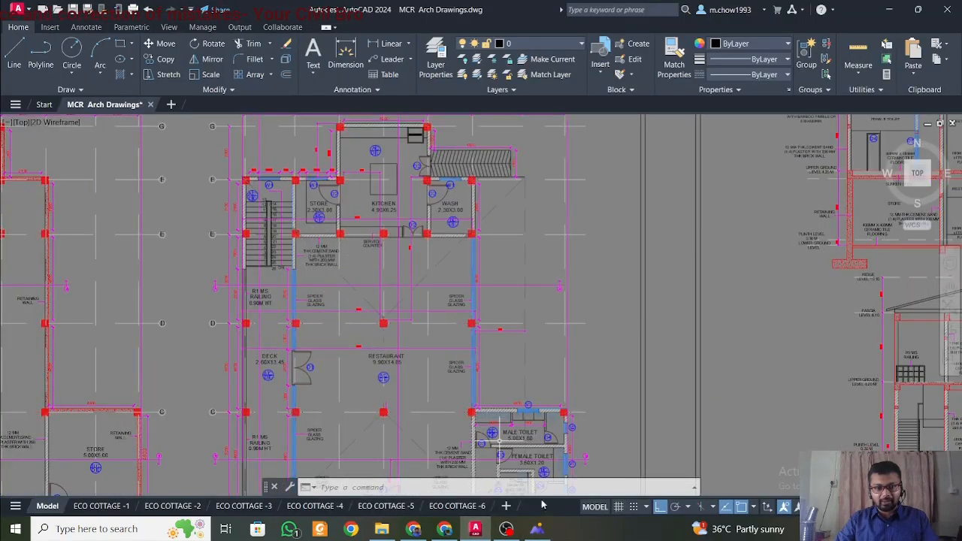
pyautogui.moveTo(523, 442); pyautogui.dragTo(488, 312, button='middle')
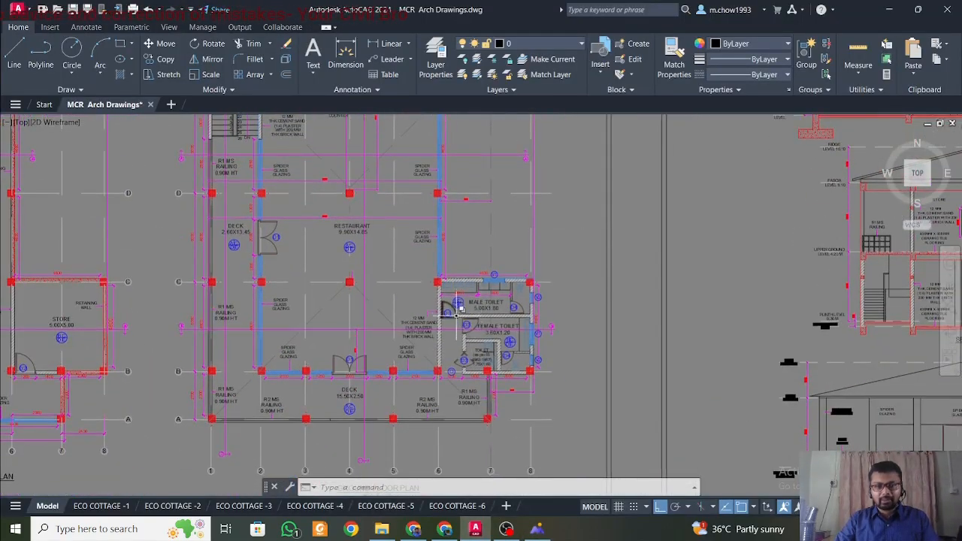
pyautogui.moveTo(438, 273); pyautogui.dragTo(431, 252, button='middle')
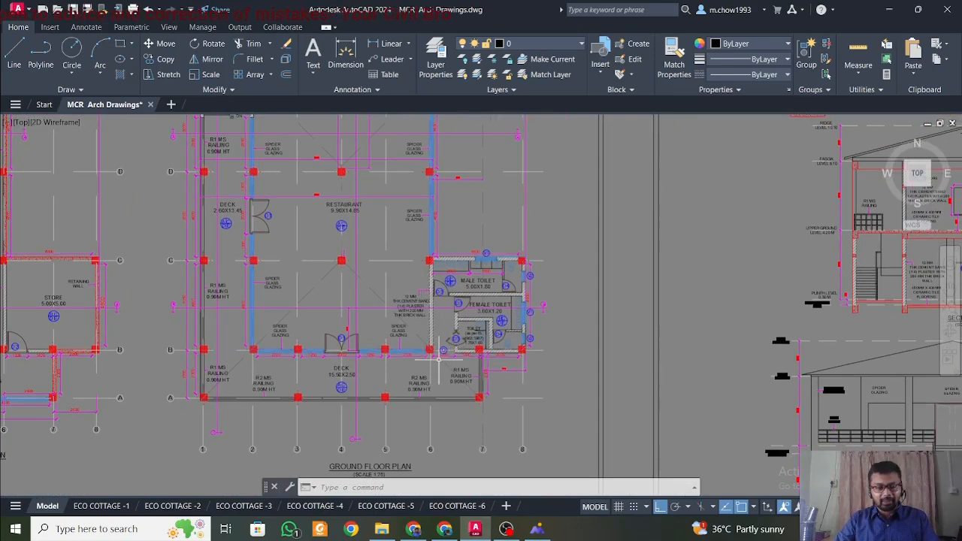
pyautogui.scroll(-2, 408, 313)
pyautogui.moveTo(402, 318); pyautogui.dragTo(544, 338, button='middle')
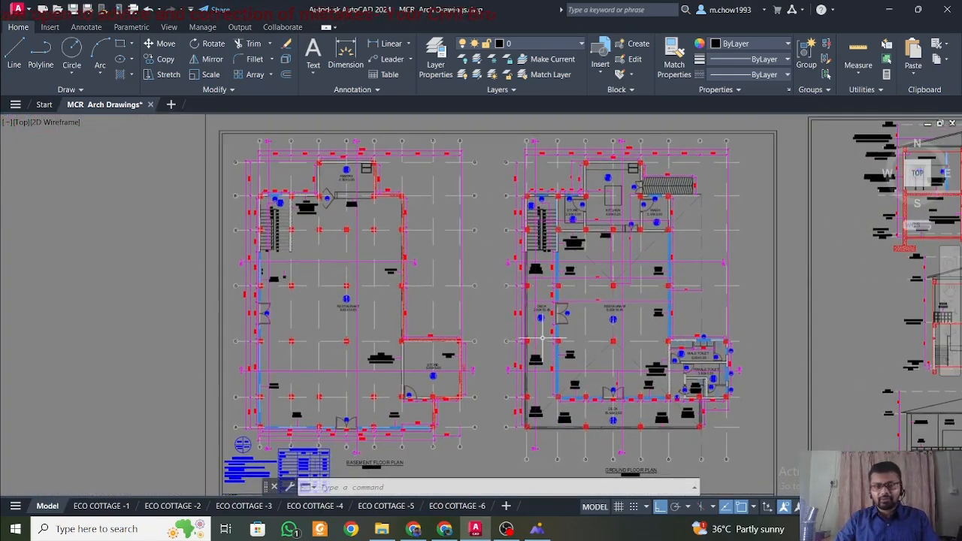
# Examine the basement floor plan's restaurant area, front edge and store alongside the ground floor plan.
pyautogui.moveTo(478, 318)
pyautogui.mouseDown(button='middle')
pyautogui.moveTo(511, 306)
pyautogui.moveTo(484, 303)
pyautogui.mouseUp(button='middle')
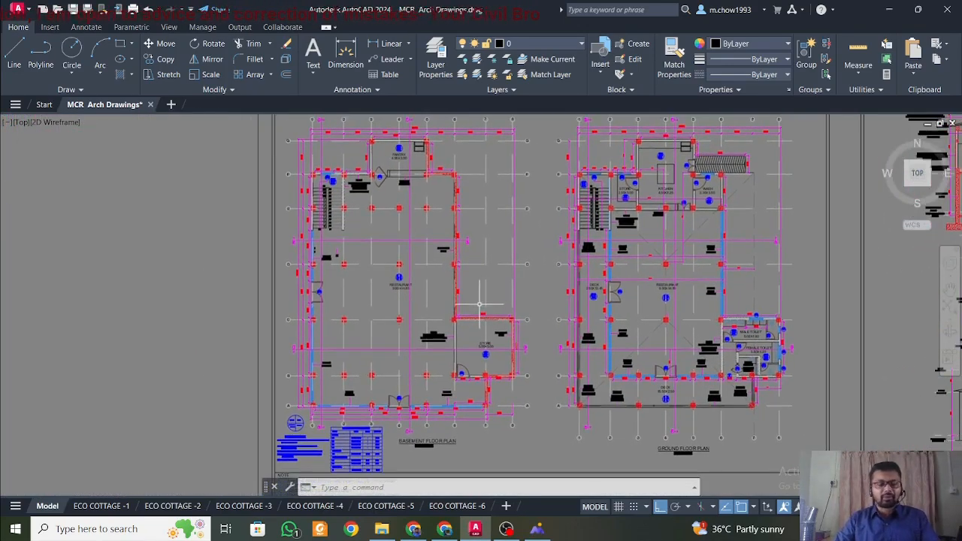
pyautogui.moveTo(423, 301); pyautogui.dragTo(409, 279, button='middle')
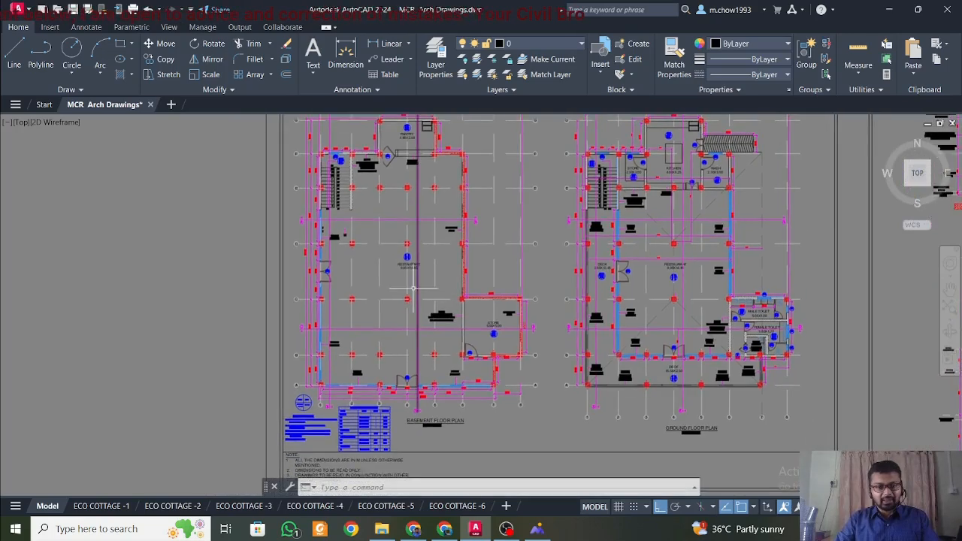
pyautogui.scroll(4, 406, 360)
pyautogui.scroll(-4, 408, 337)
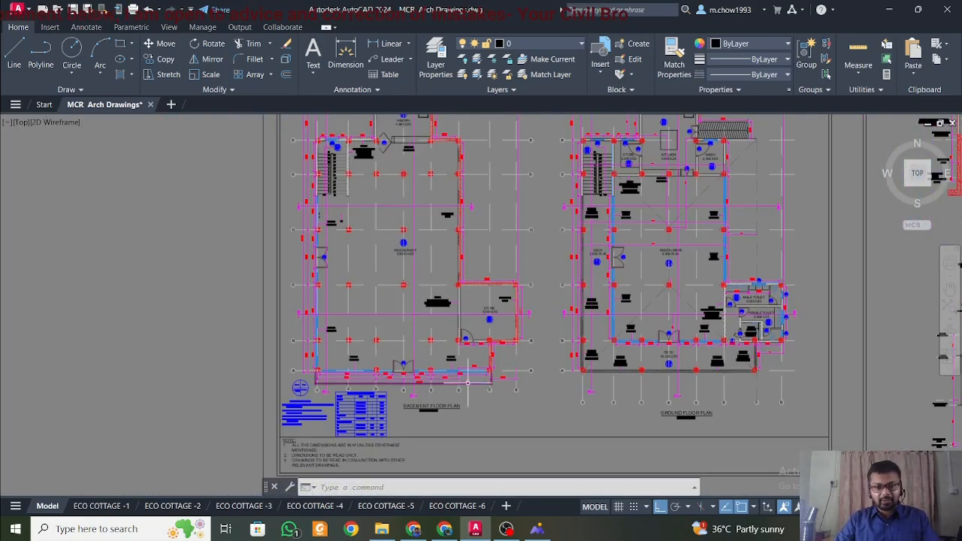
pyautogui.scroll(2, 503, 395)
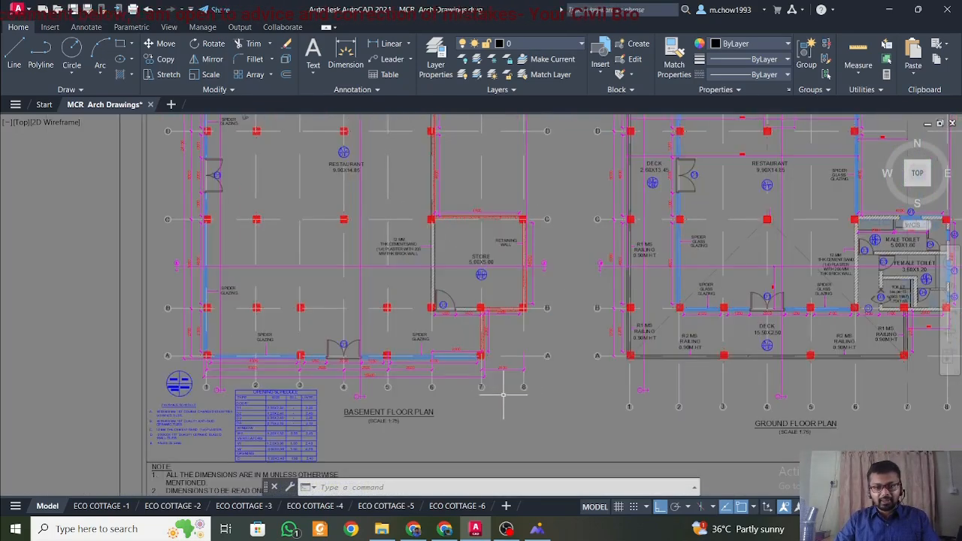
# Switch to the roof truss picture to view the truss model, and return to AutoCAD.
pyautogui.click(538, 530)
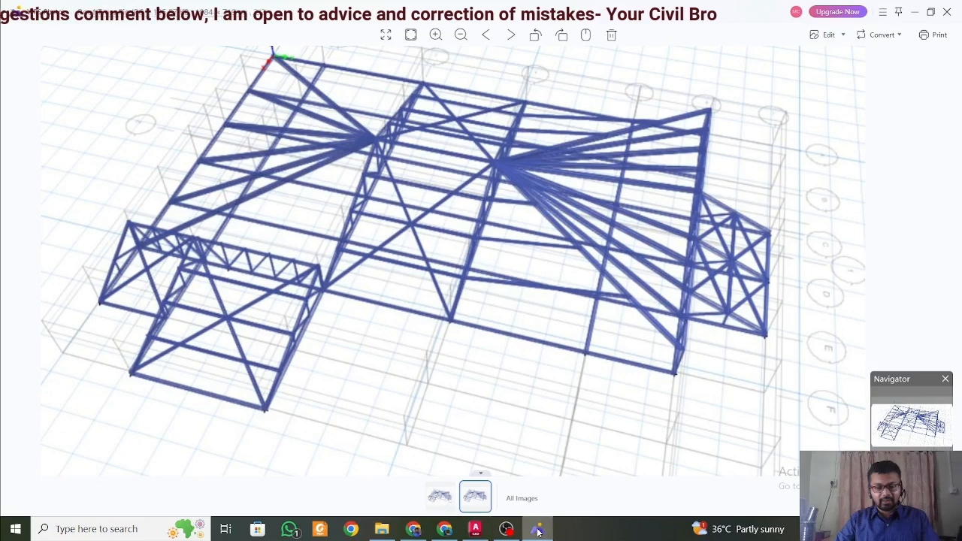
pyautogui.click(537, 530)
pyautogui.click(537, 530)
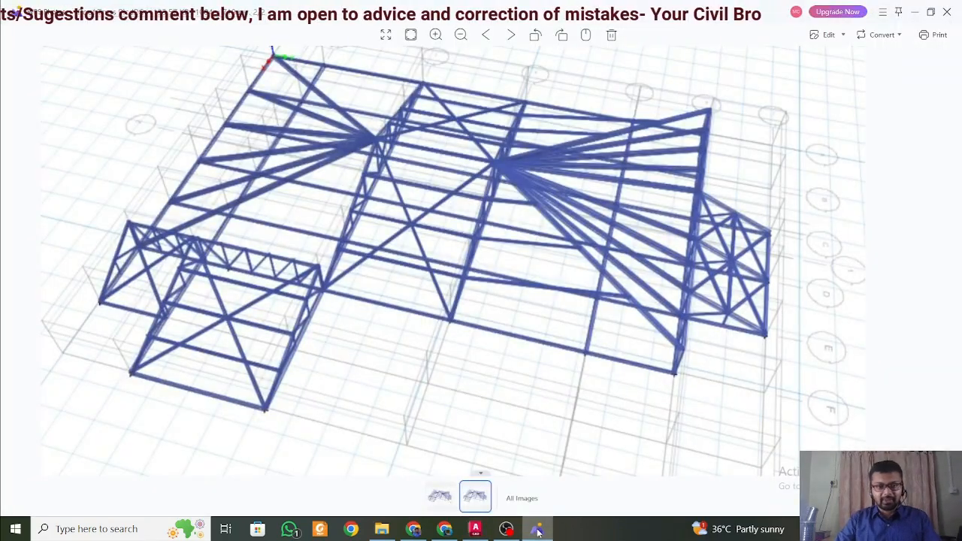
pyautogui.click(538, 532)
# Compare the basement and ground floor plans, including the store and toilets, and view the building sections and elevation.
pyautogui.scroll(-2, 493, 325)
pyautogui.moveTo(564, 300); pyautogui.dragTo(476, 346, button='middle')
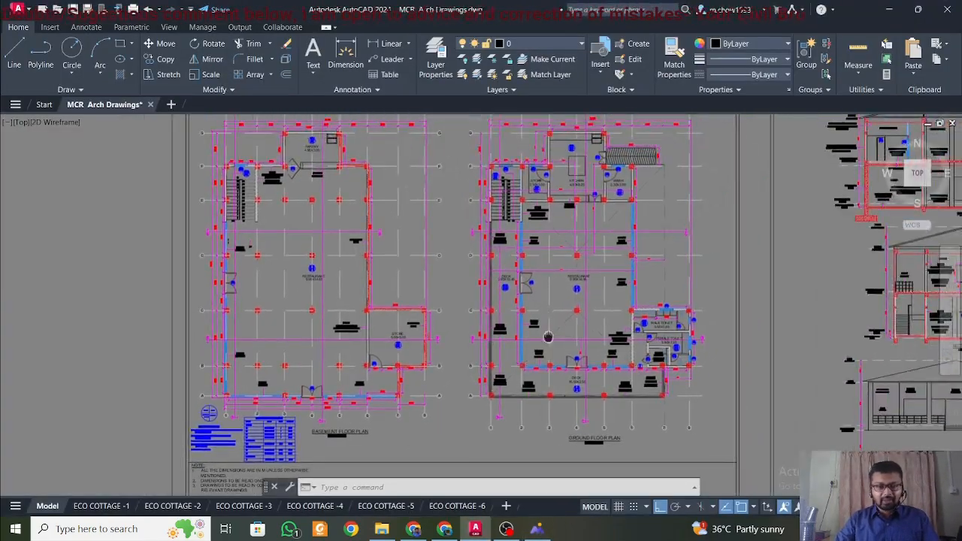
pyautogui.moveTo(548, 338)
pyautogui.mouseDown(button='middle')
pyautogui.moveTo(484, 350)
pyautogui.moveTo(517, 355)
pyautogui.mouseUp(button='middle')
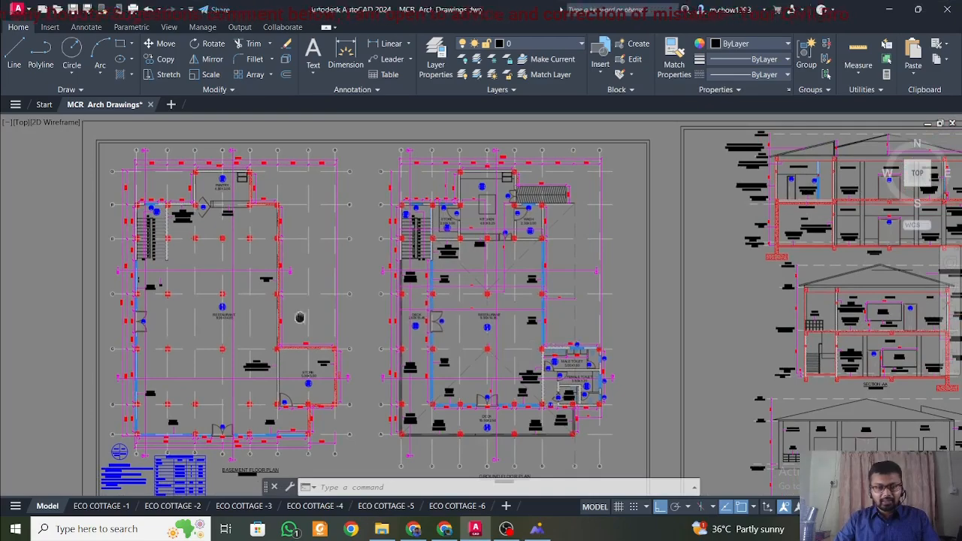
pyautogui.moveTo(300, 318); pyautogui.dragTo(382, 324, button='middle')
pyautogui.scroll(2, 356, 454)
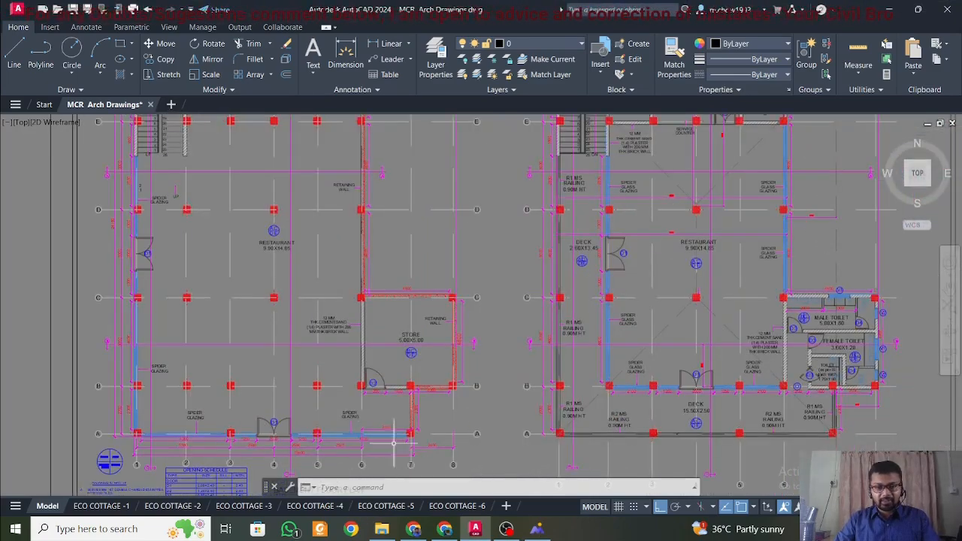
pyautogui.scroll(-2, 383, 429)
pyautogui.moveTo(833, 444); pyautogui.dragTo(554, 412, button='middle')
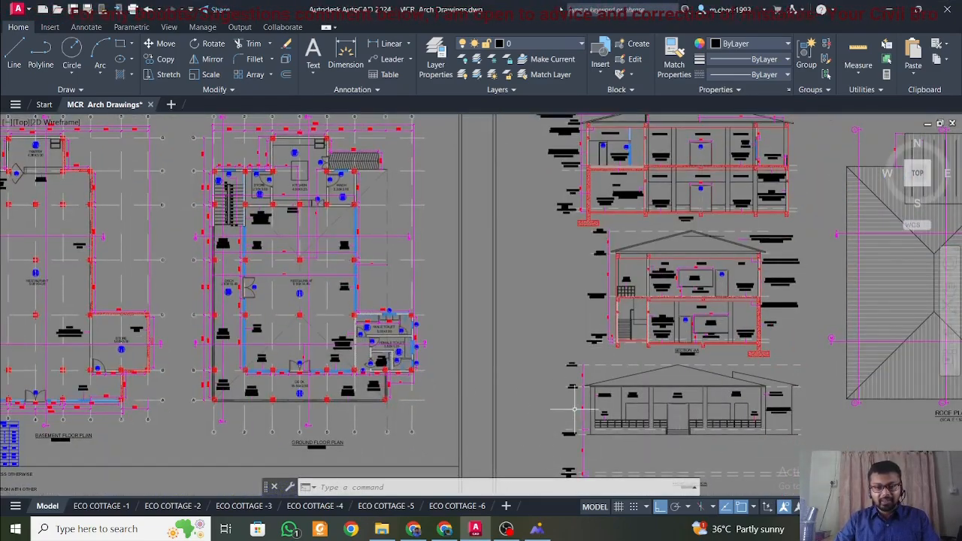
# Open Structural Design Considerations.docx from the Project 15 folder in File Explorer and view its General section.
pyautogui.click(382, 529)
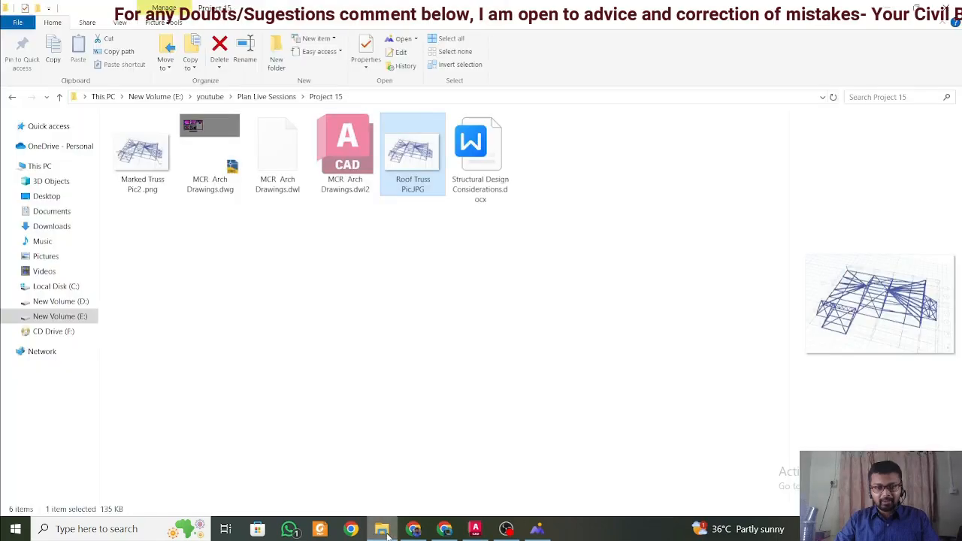
pyautogui.click(496, 174)
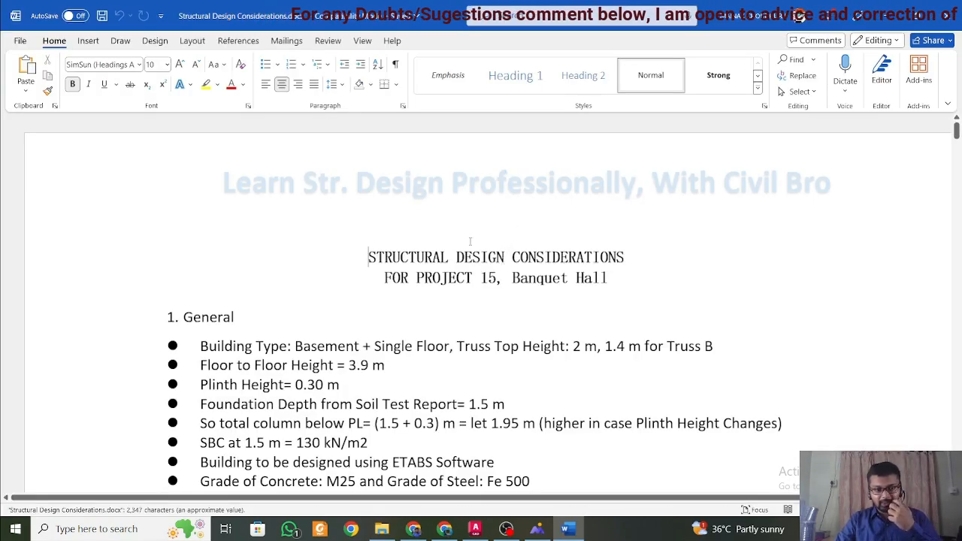
pyautogui.scroll(-3, 470, 241)
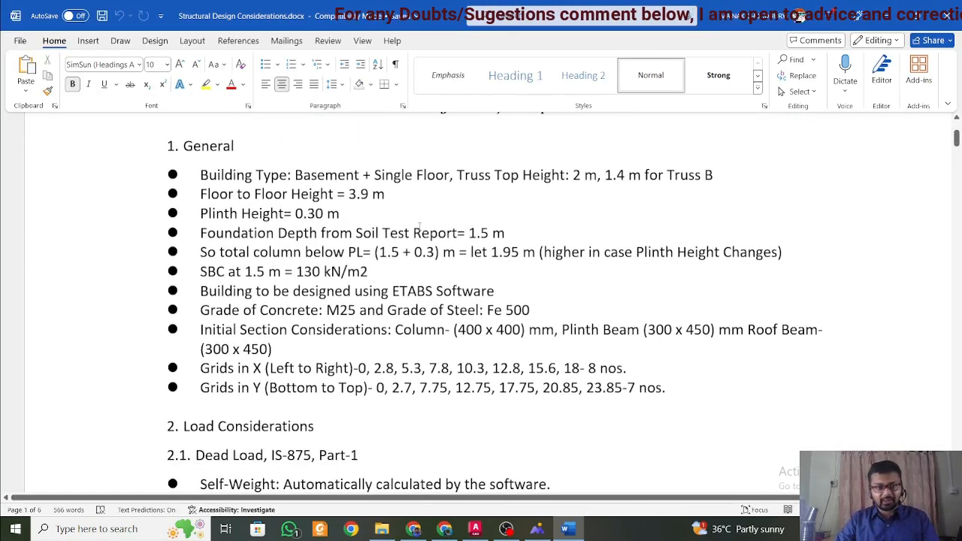
pyautogui.scroll(2, 419, 229)
pyautogui.scroll(-2, 420, 226)
pyautogui.click(416, 175)
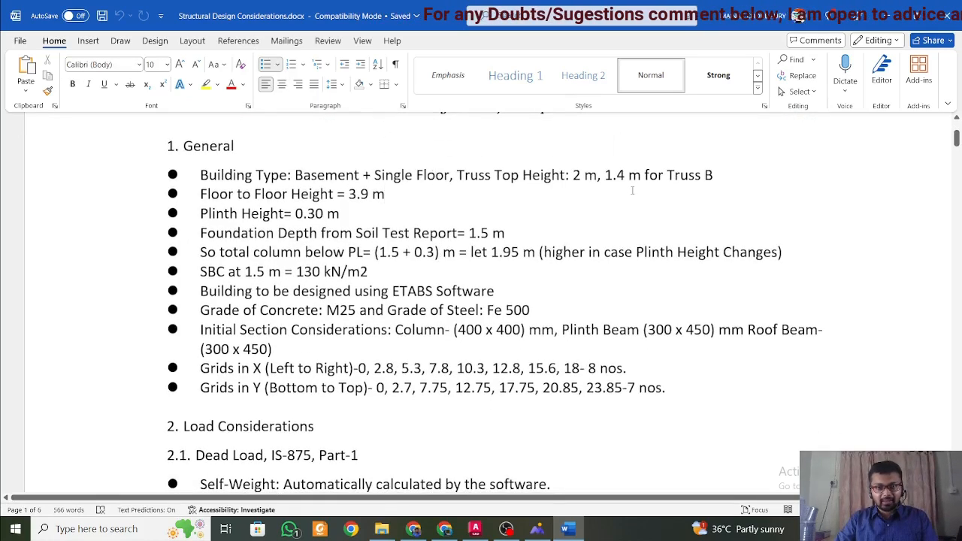
# Read the truss top heights, including the one for Truss B, in the Building Type line.
pyautogui.doubleClick(581, 176)
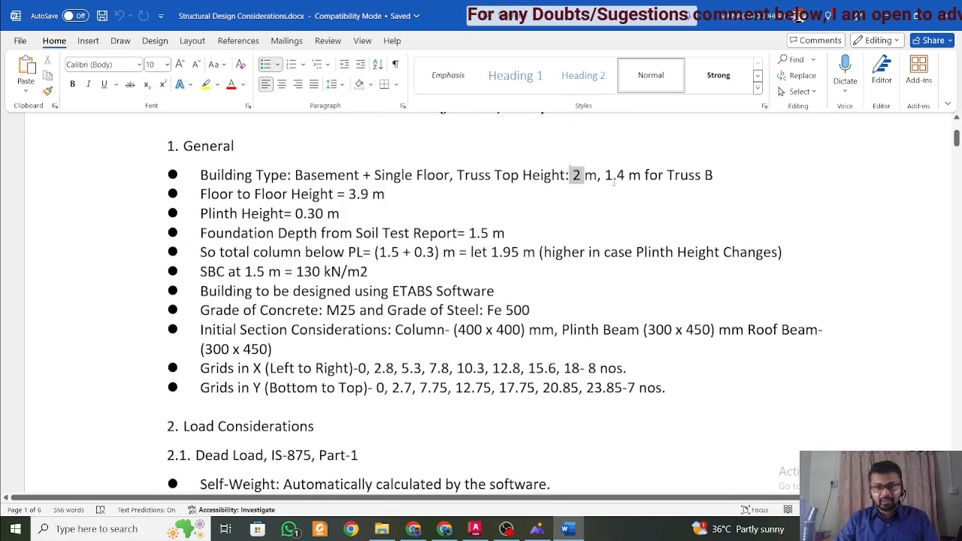
pyautogui.click(626, 176)
pyautogui.moveTo(626, 176); pyautogui.dragTo(627, 193)
pyautogui.click(613, 175)
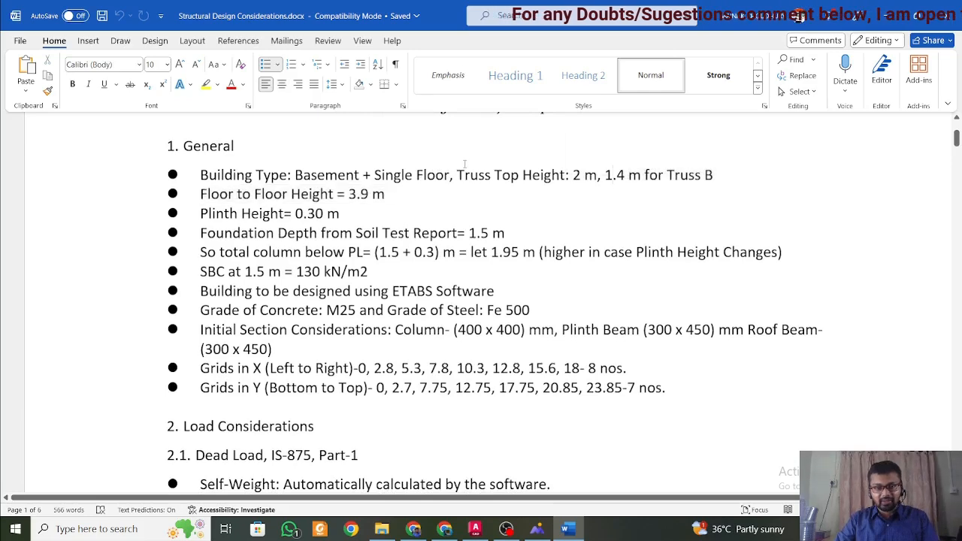
pyautogui.moveTo(457, 175); pyautogui.dragTo(732, 181)
pyautogui.click(711, 180)
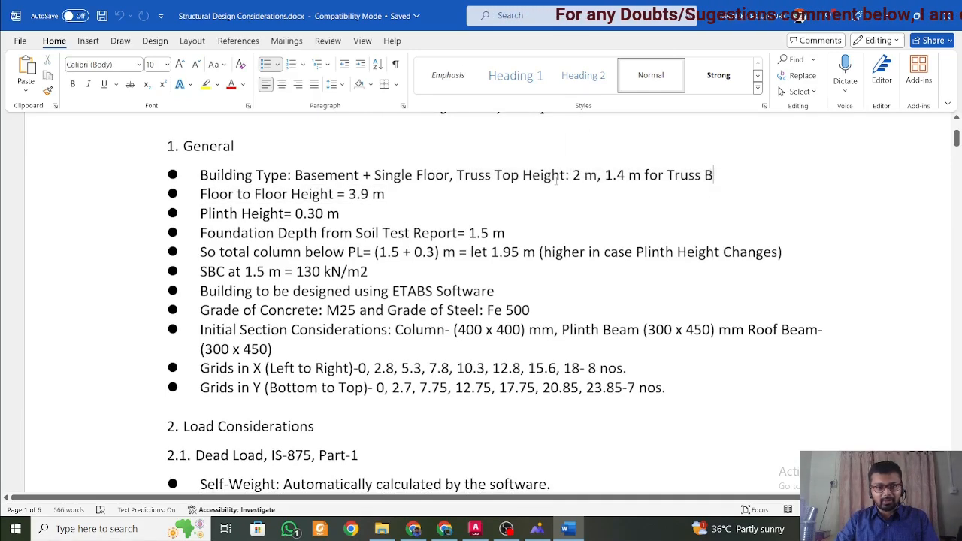
# Read the floor to floor height, plinth height and foundation depth in the General section.
pyautogui.scroll(-2, 406, 188)
pyautogui.scroll(2, 398, 210)
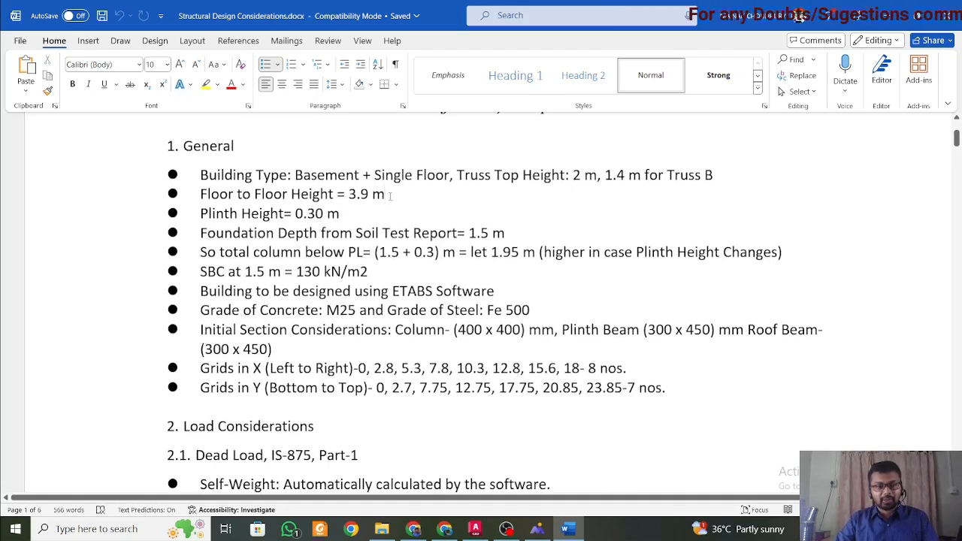
pyautogui.scroll(-1, 391, 194)
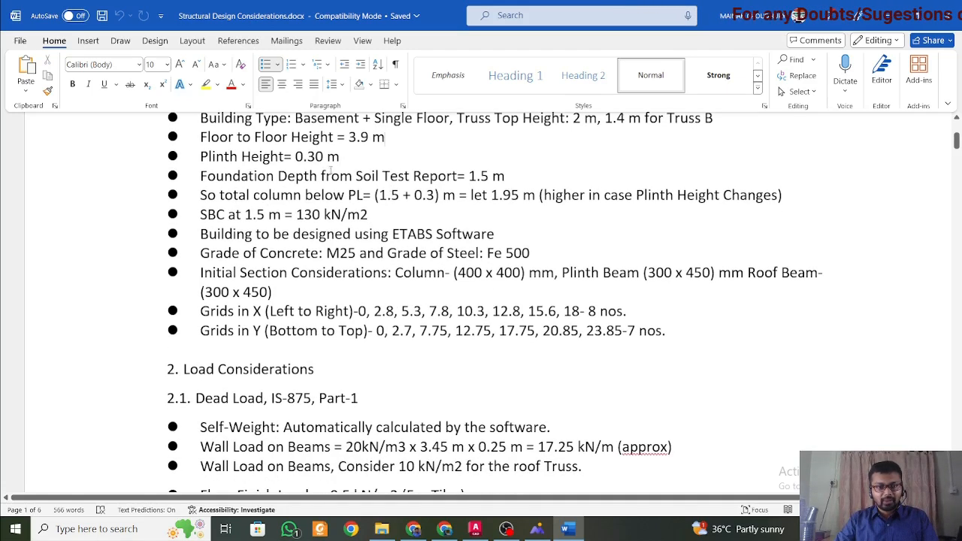
pyautogui.moveTo(343, 167); pyautogui.dragTo(343, 174)
pyautogui.click(352, 177)
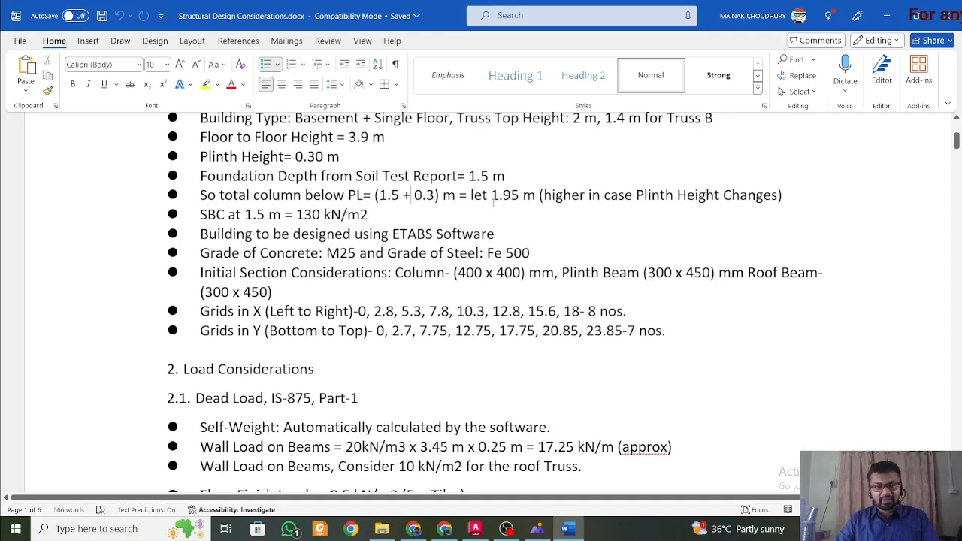
# Review the initial column, plinth beam and roof beam sizes under Initial Section Considerations.
pyautogui.scroll(-1, 403, 221)
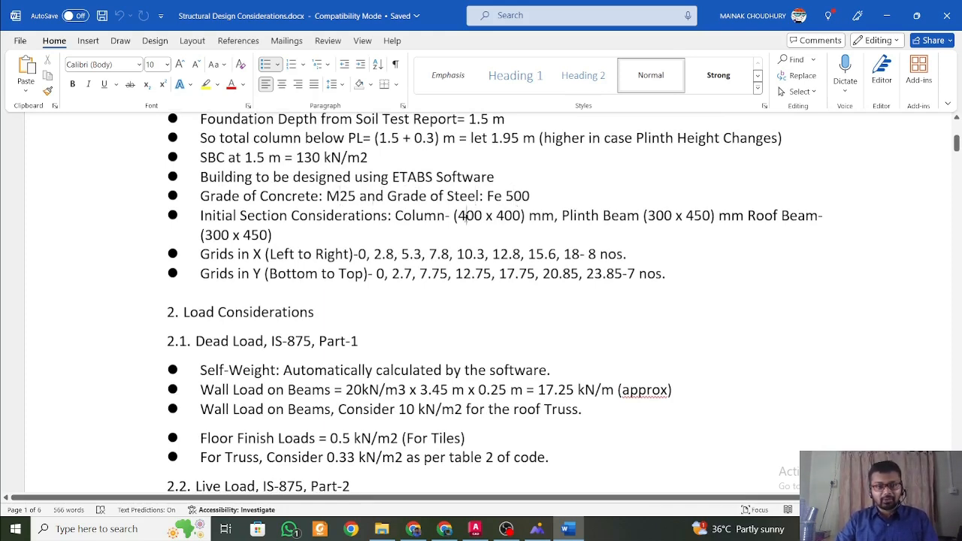
pyautogui.moveTo(452, 216); pyautogui.dragTo(273, 236)
pyautogui.click(272, 235)
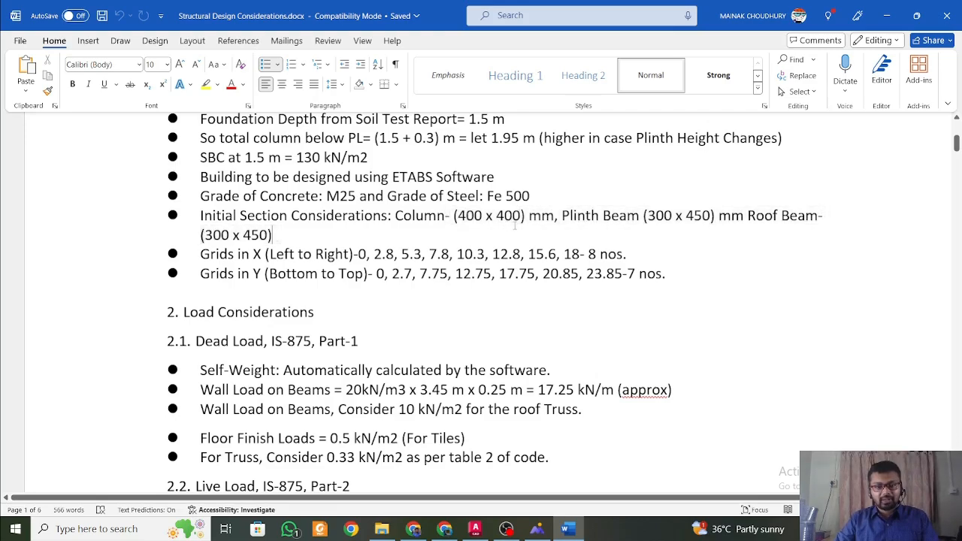
# Return to AutoCAD and examine the columns around the ground floor toilets and deck, comparing them with the basement plan.
pyautogui.click(477, 530)
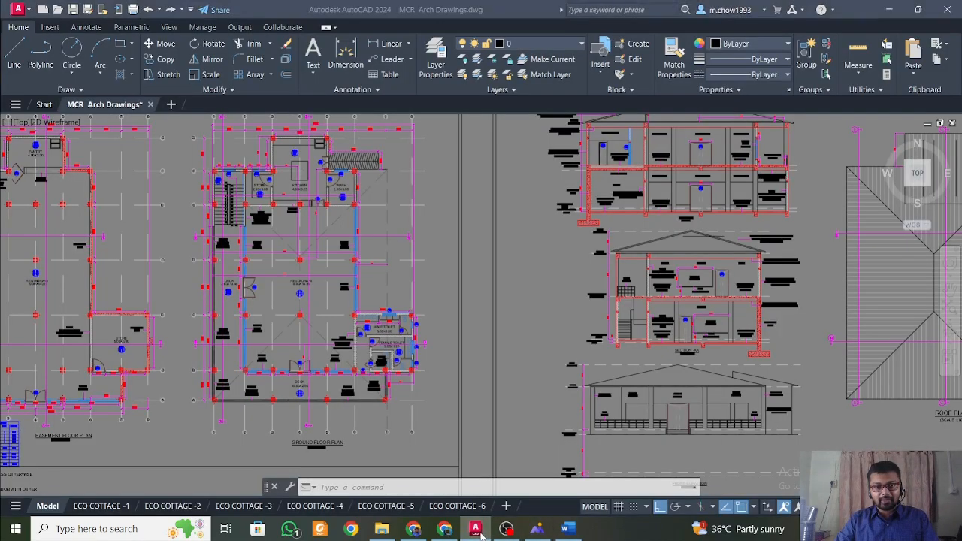
pyautogui.click(482, 534)
pyautogui.click(481, 532)
pyautogui.scroll(4, 451, 391)
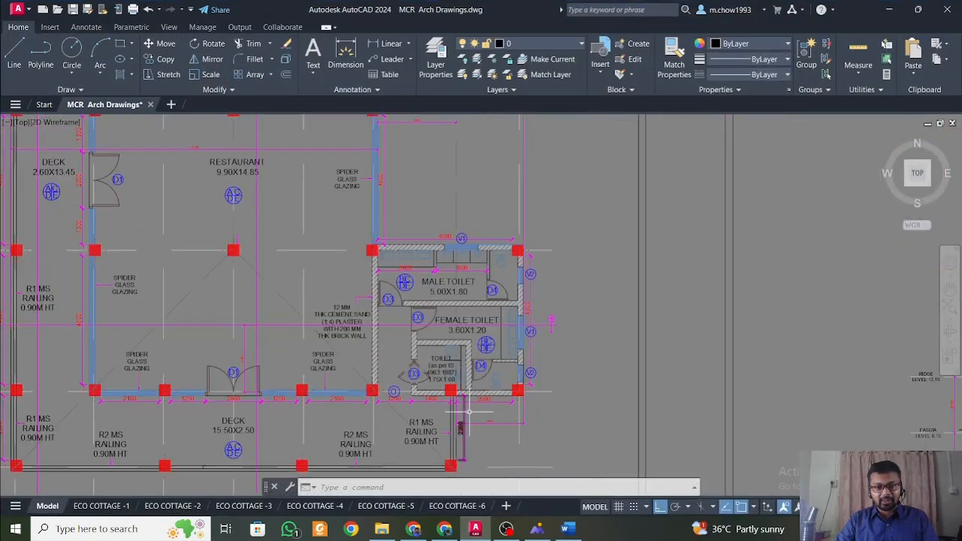
pyautogui.scroll(-4, 452, 389)
pyautogui.moveTo(452, 389); pyautogui.dragTo(644, 385, button='middle')
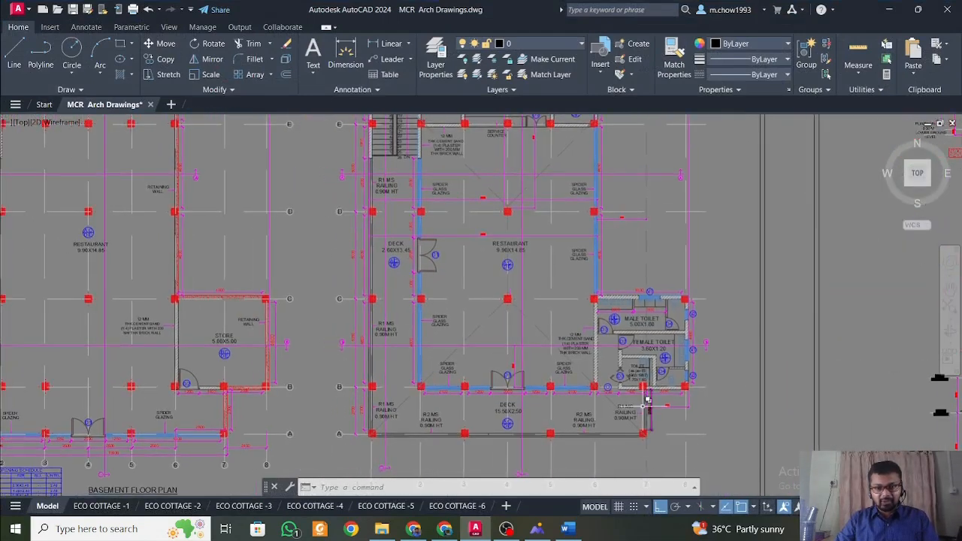
pyautogui.scroll(-5, 623, 387)
pyautogui.moveTo(451, 343)
pyautogui.mouseDown(button='middle')
pyautogui.moveTo(436, 309)
pyautogui.moveTo(470, 274)
pyautogui.mouseUp(button='middle')
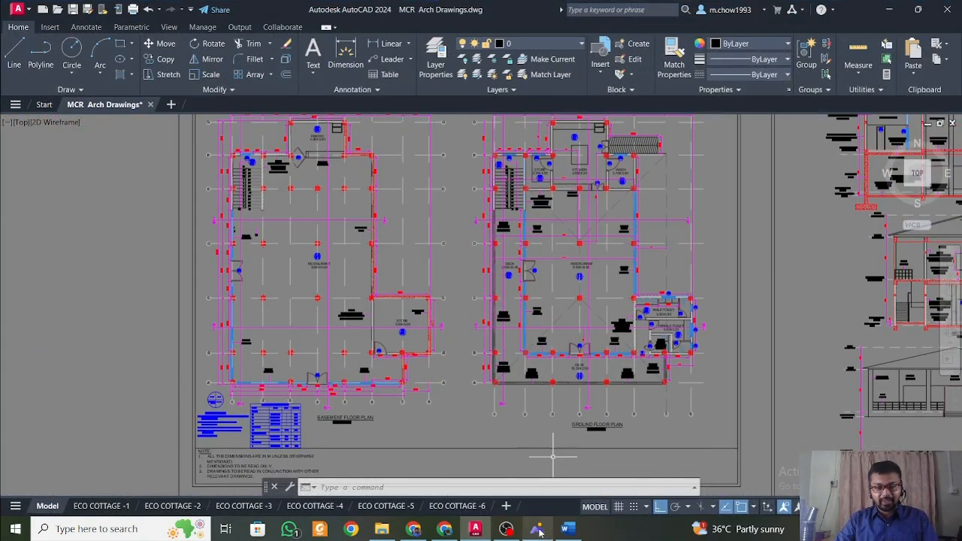
# Switch to the Word document to read the X and Y grid positions, and return to the AutoCAD floor plans.
pyautogui.click(541, 531)
pyautogui.click(538, 531)
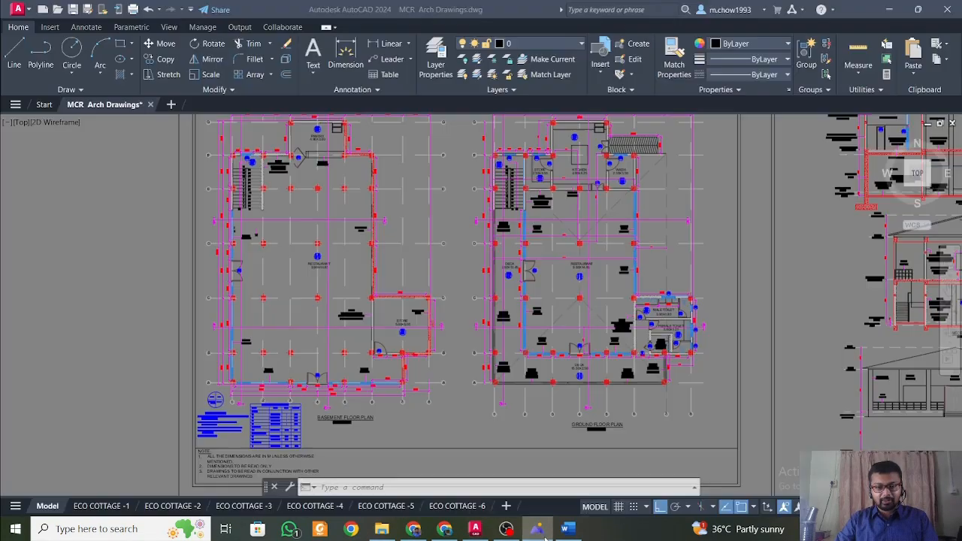
pyautogui.click(567, 530)
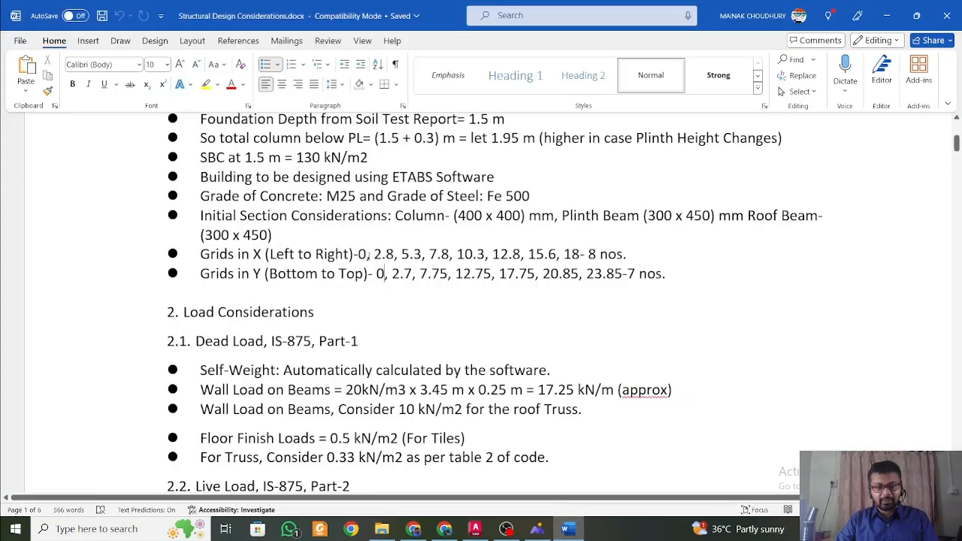
pyautogui.click(475, 529)
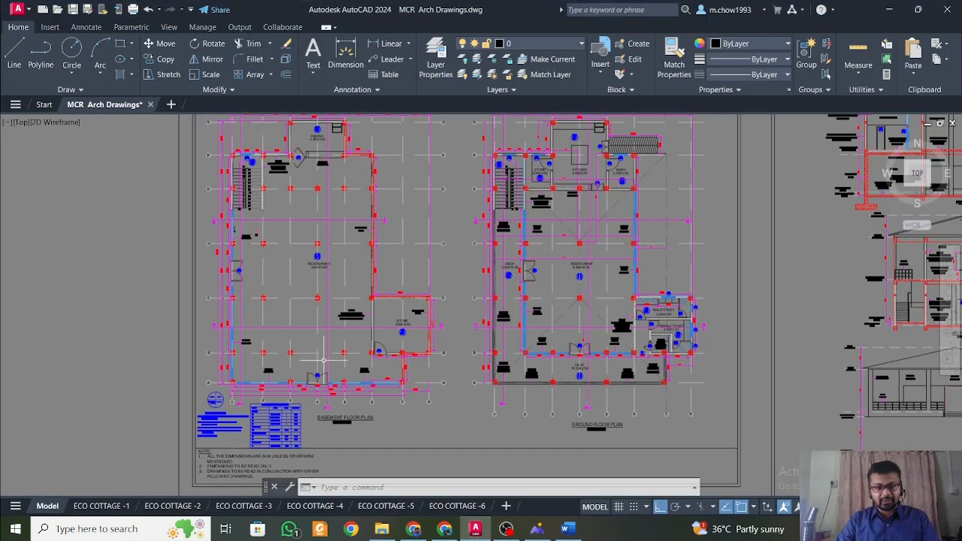
pyautogui.scroll(8, 226, 391)
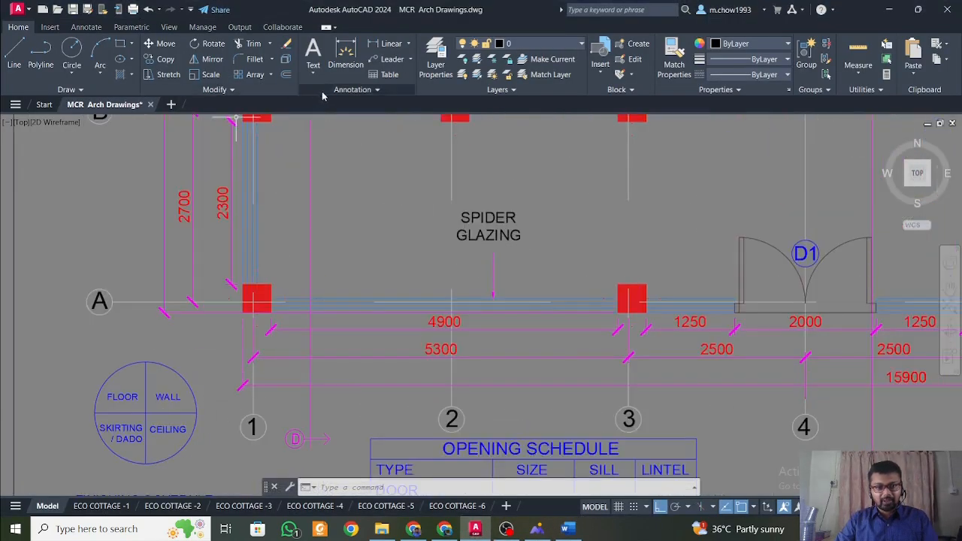
pyautogui.click(390, 43)
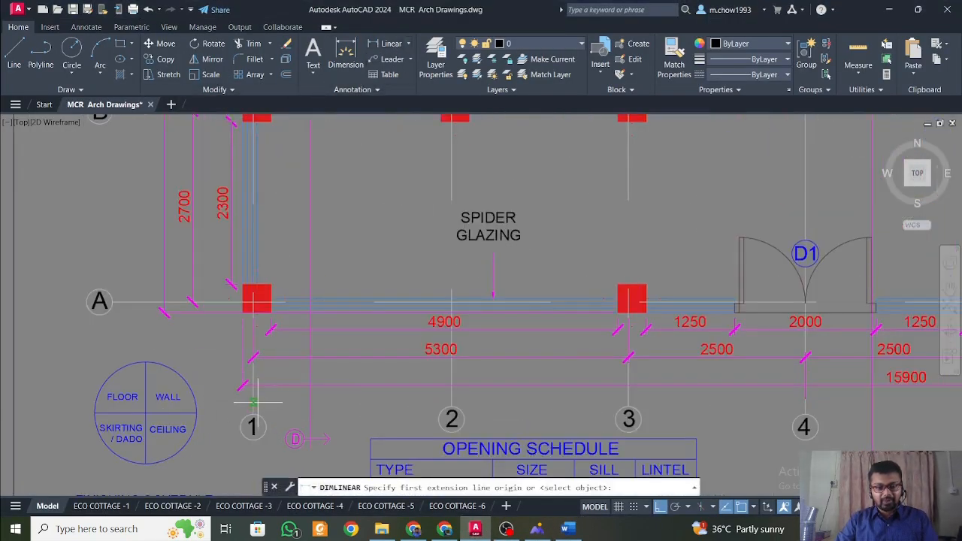
pyautogui.click(254, 404)
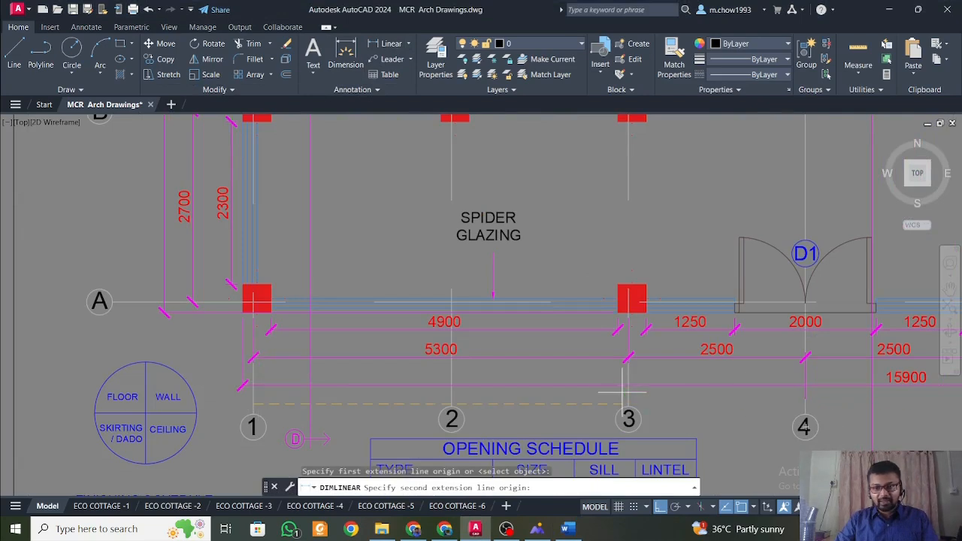
pyautogui.click(451, 404)
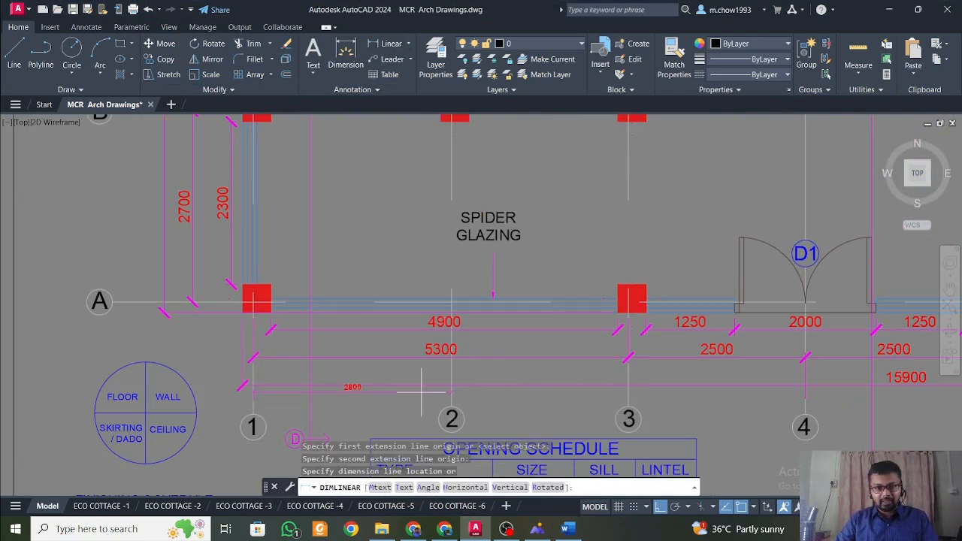
pyautogui.scroll(2, 424, 393)
pyautogui.press('Escape')
# Measure the spacing between grid lines 1 and 2 below the basement floor plan with a linear dimension, without placing it.
pyautogui.press('Return')
pyautogui.click(153, 397)
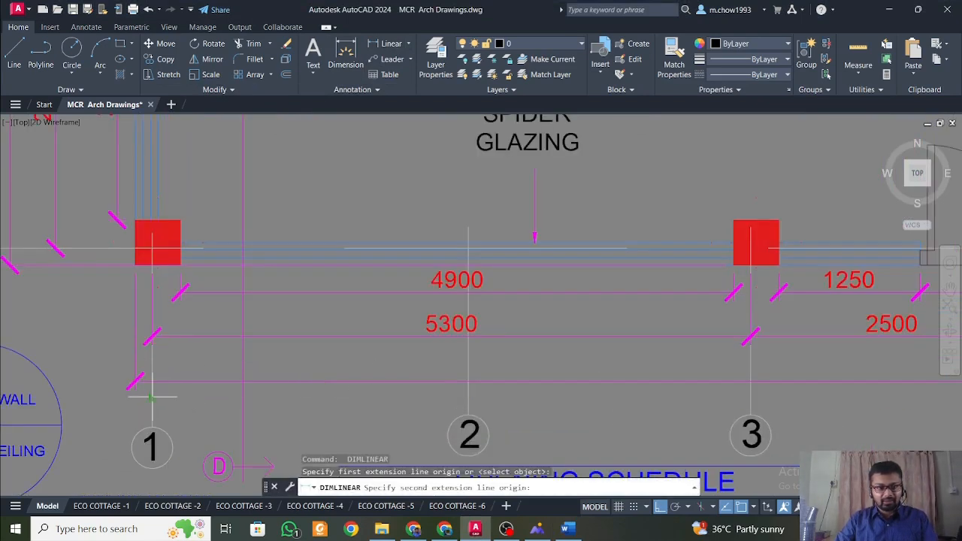
pyautogui.click(468, 397)
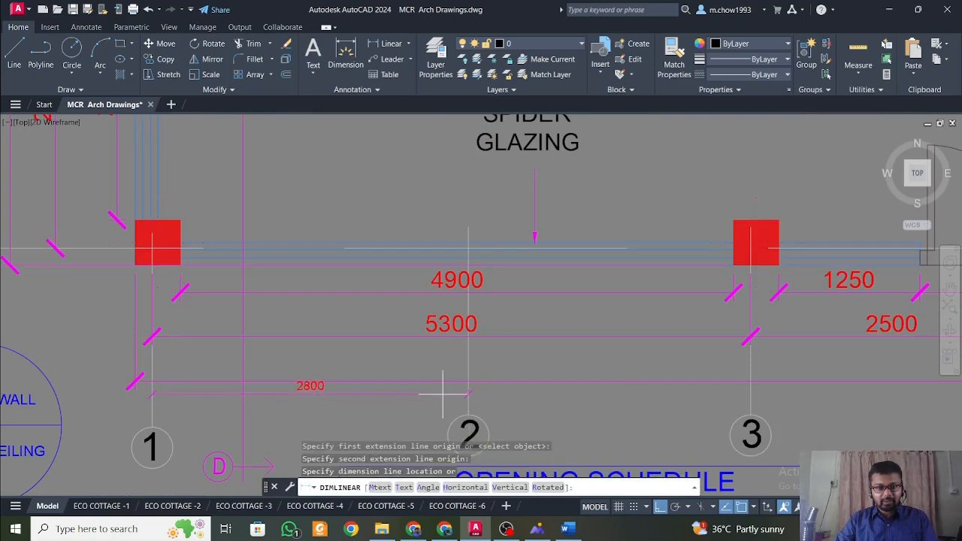
pyautogui.scroll(-4, 414, 393)
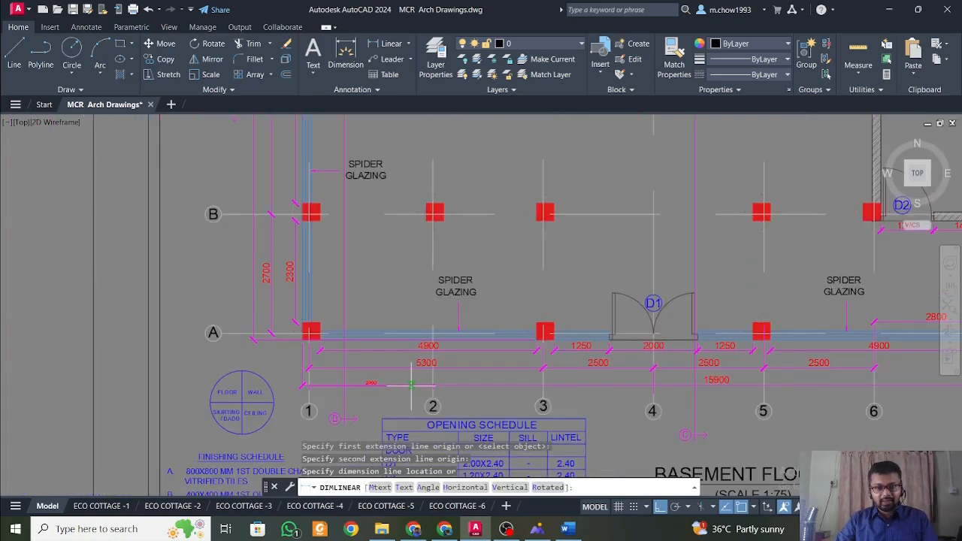
pyautogui.scroll(4, 409, 386)
pyautogui.press('Escape')
# Measure the distance from grid line 1 to grid line 3 on the basement floor plan with a temporary linear dimension.
pyautogui.press('Return')
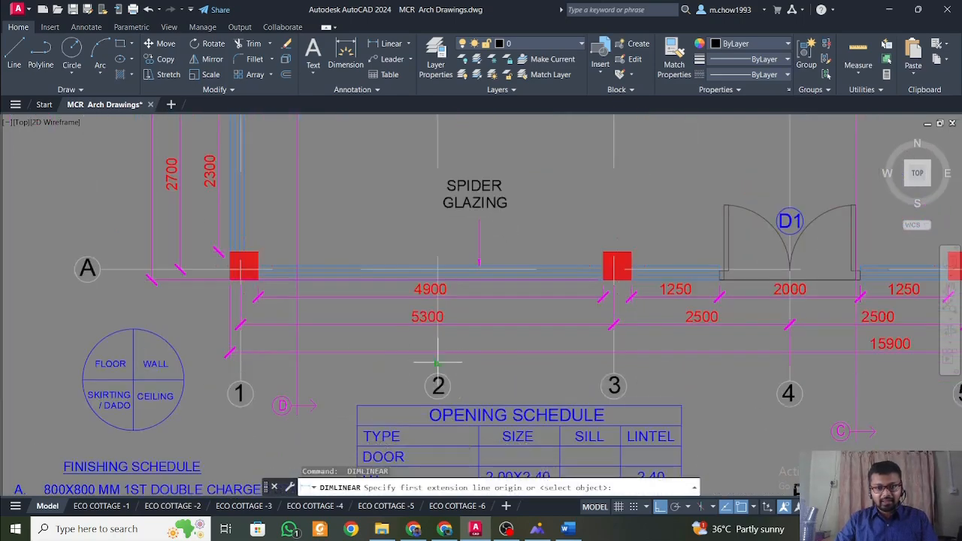
pyautogui.click(438, 380)
pyautogui.press('Escape')
pyautogui.press('Return')
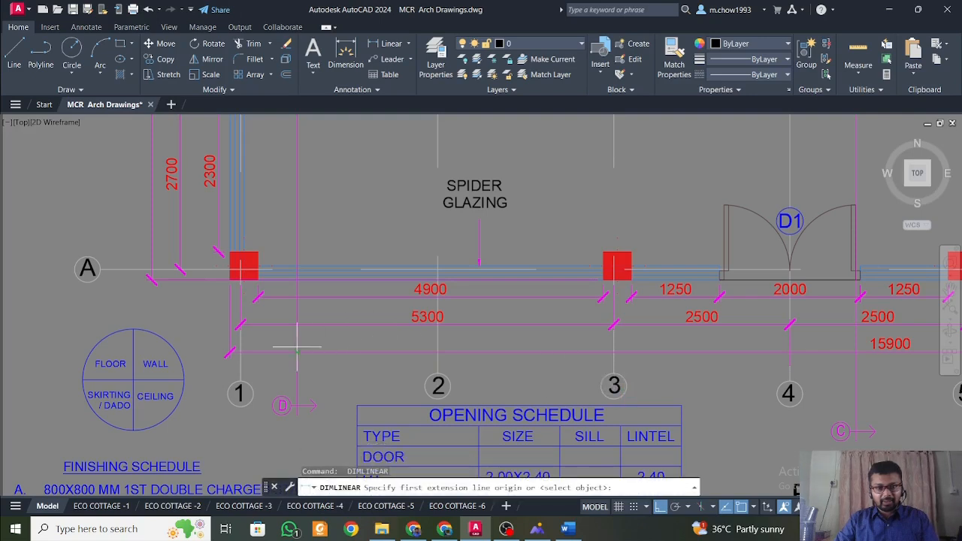
pyautogui.click(241, 361)
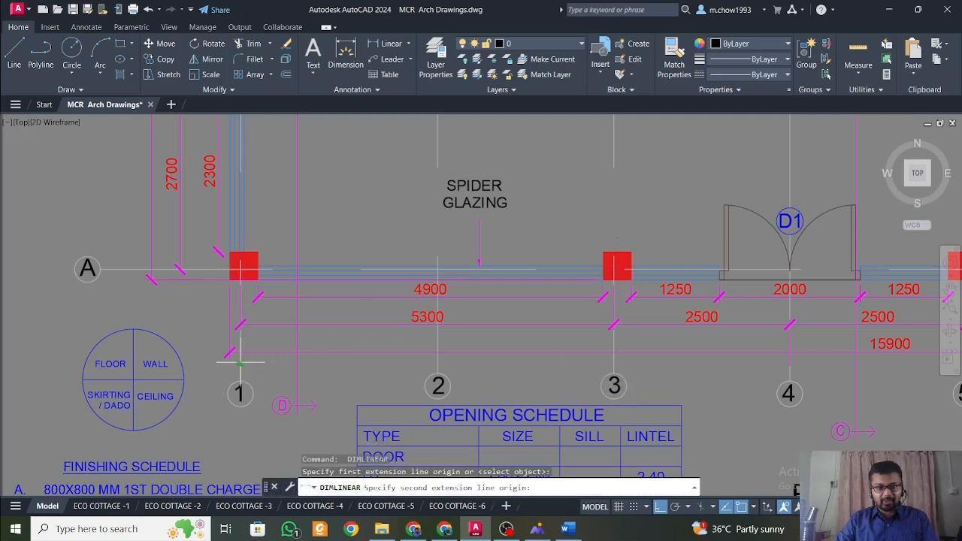
pyautogui.click(614, 362)
pyautogui.scroll(2, 563, 364)
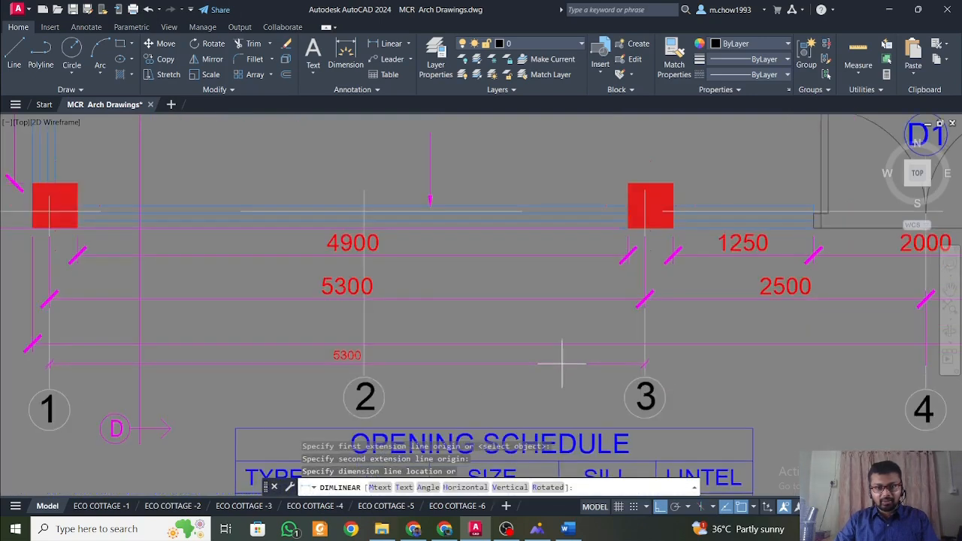
pyautogui.press('Escape')
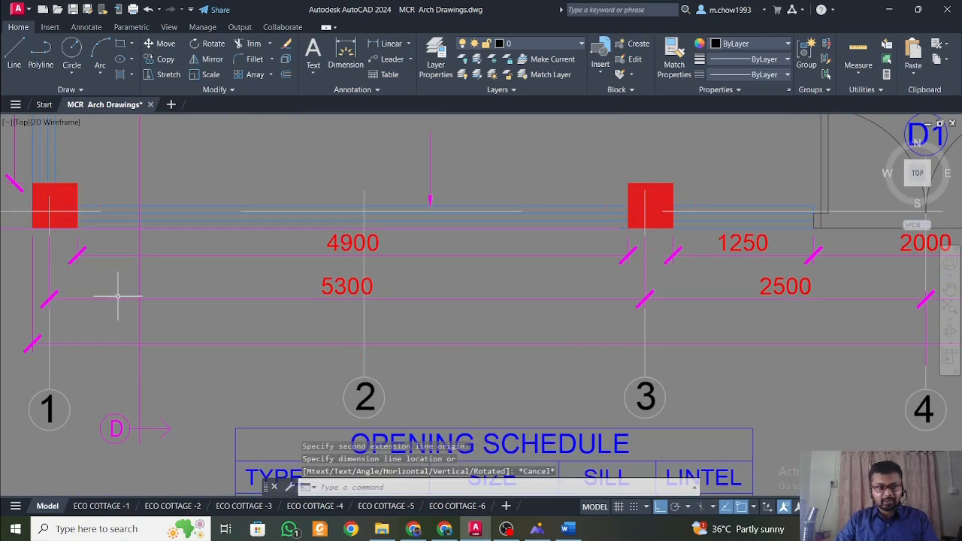
# Examine the X grid spacing dimensions above the pantry on the basement floor plan, starting with grids 1 to 2.
pyautogui.moveTo(118, 294); pyautogui.dragTo(319, 331, button='middle')
pyautogui.scroll(-6, 319, 332)
pyautogui.moveTo(384, 174); pyautogui.dragTo(409, 413, button='middle')
pyautogui.moveTo(394, 158); pyautogui.dragTo(468, 427, button='middle')
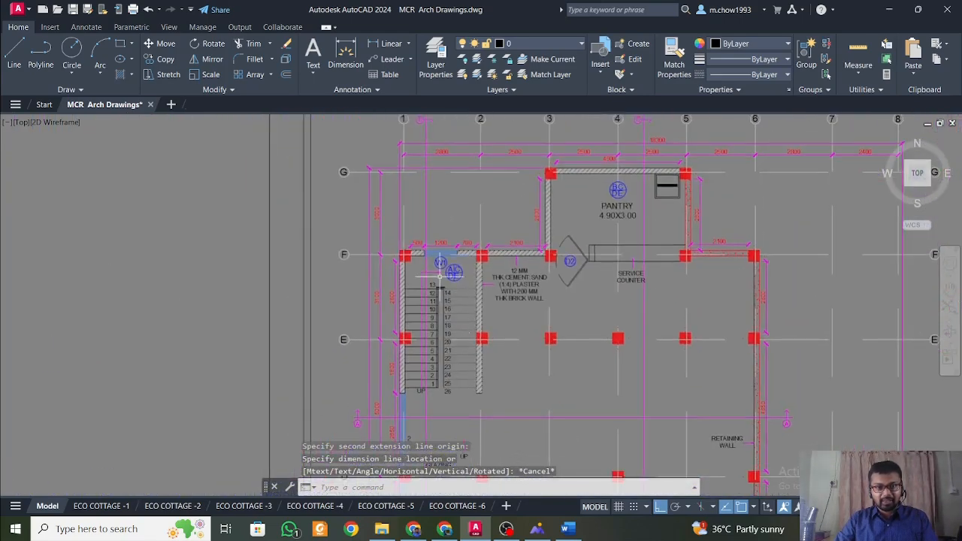
pyautogui.moveTo(458, 162)
pyautogui.mouseDown(button='middle')
pyautogui.moveTo(471, 393)
pyautogui.moveTo(314, 326)
pyautogui.mouseUp(button='middle')
pyautogui.scroll(4, 472, 371)
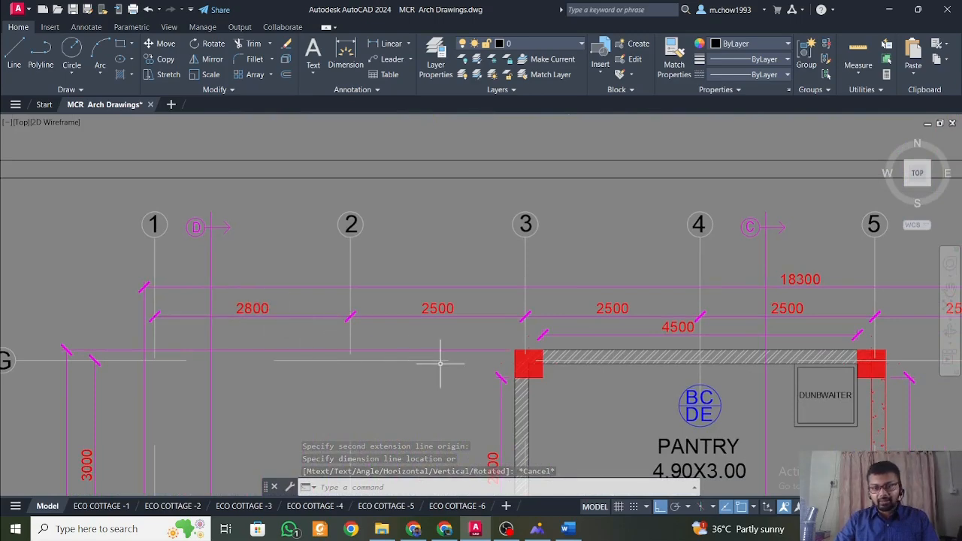
pyautogui.moveTo(447, 361); pyautogui.dragTo(395, 348, button='middle')
pyautogui.click(243, 297)
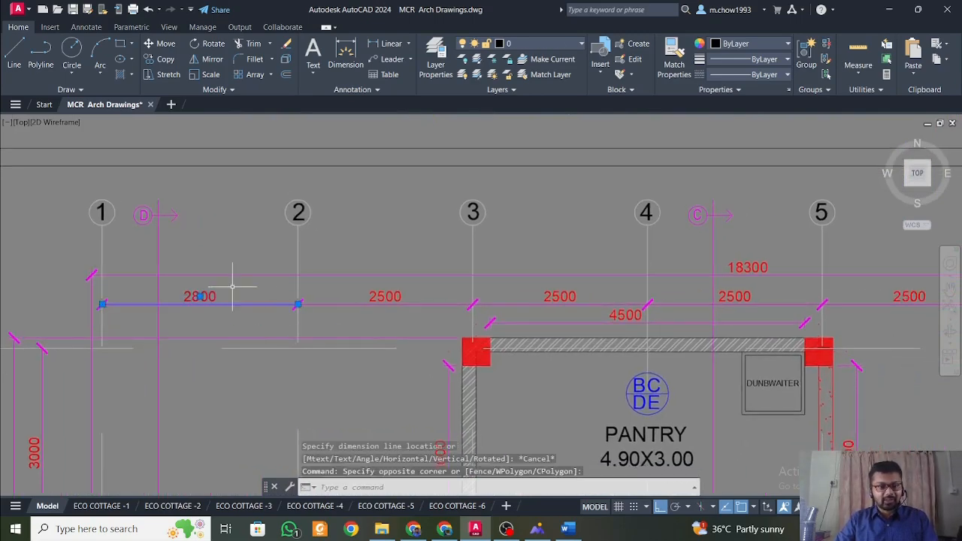
pyautogui.press('Escape')
# Examine the lettered Y grid lines and their spacing along the glazed side of the basement restaurant.
pyautogui.scroll(-5, 346, 331)
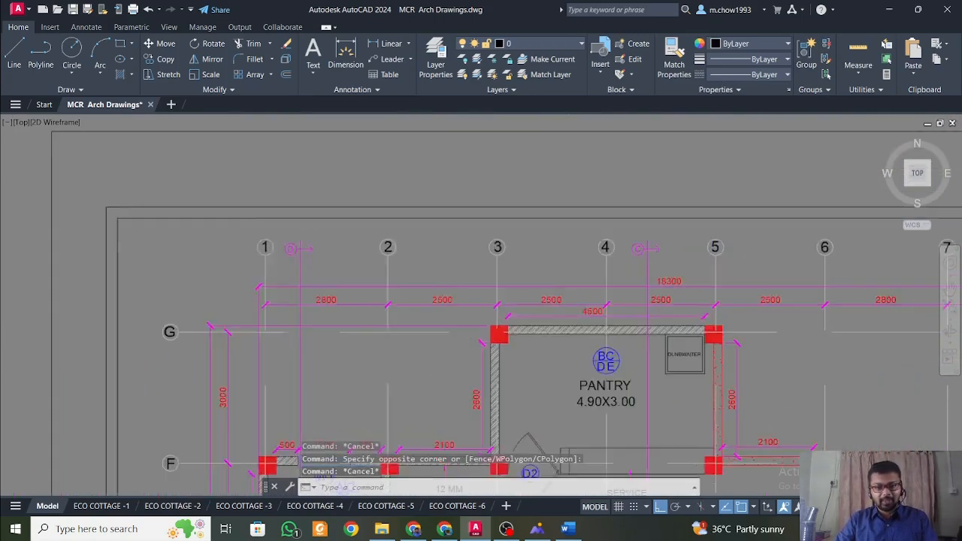
pyautogui.scroll(5, 323, 390)
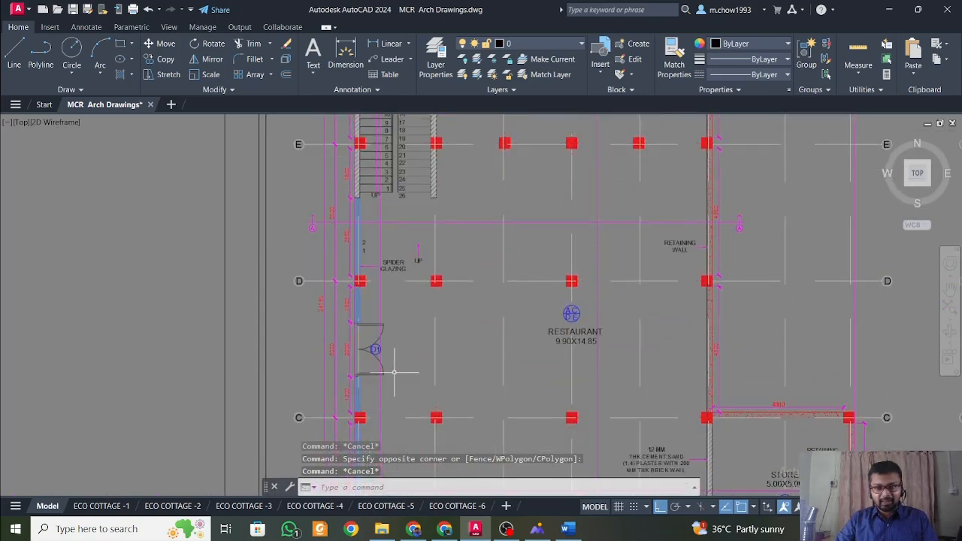
pyautogui.moveTo(357, 372); pyautogui.dragTo(352, 281, button='middle')
pyautogui.scroll(2, 328, 262)
pyautogui.moveTo(347, 397)
pyautogui.mouseDown(button='middle')
pyautogui.moveTo(328, 263)
pyautogui.moveTo(509, 466)
pyautogui.mouseUp(button='middle')
pyautogui.scroll(-2, 334, 333)
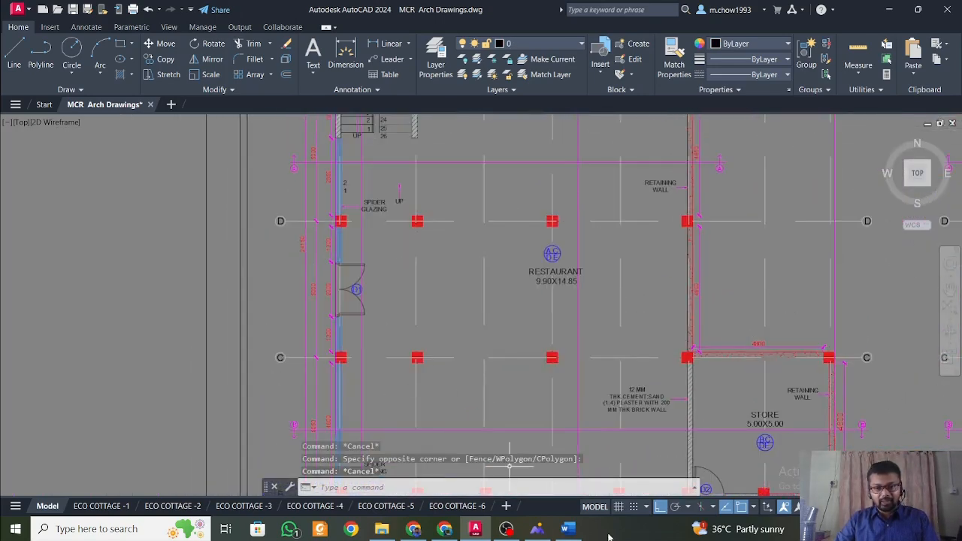
# Switch to the Word document and read the X and Y grid positions, including the number of grids in each direction.
pyautogui.click(568, 529)
pyautogui.moveTo(387, 255); pyautogui.dragTo(463, 274)
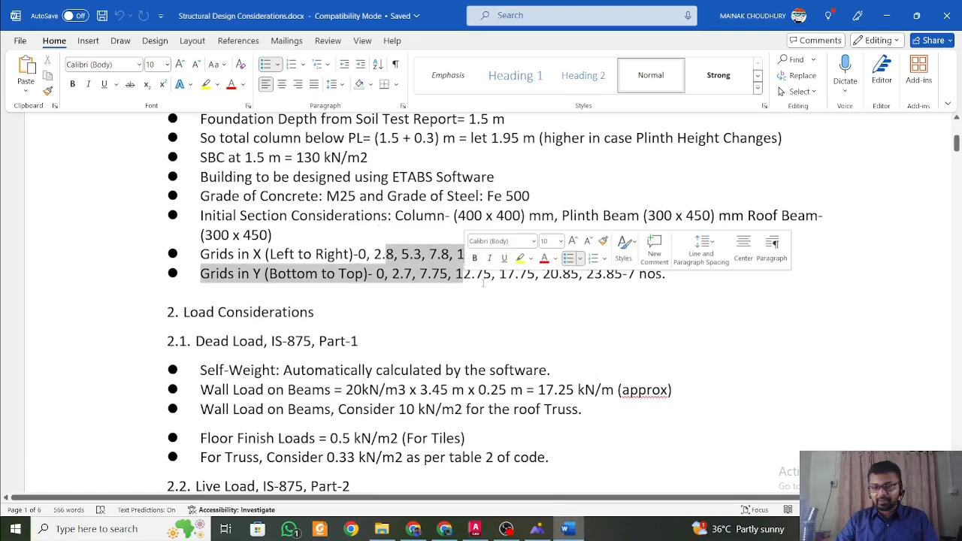
pyautogui.click(497, 286)
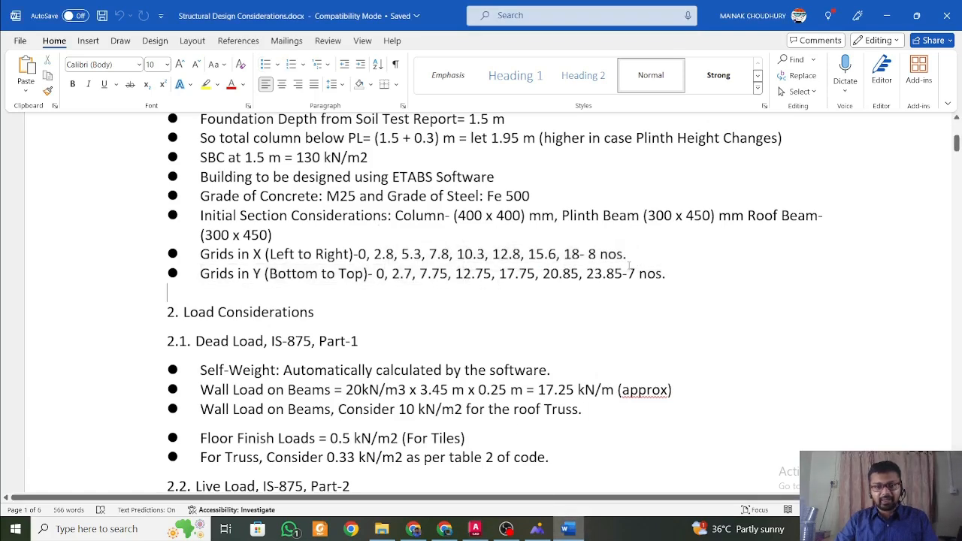
pyautogui.moveTo(627, 258); pyautogui.dragTo(565, 256)
pyautogui.click(682, 279)
pyautogui.moveTo(677, 275); pyautogui.dragTo(585, 267)
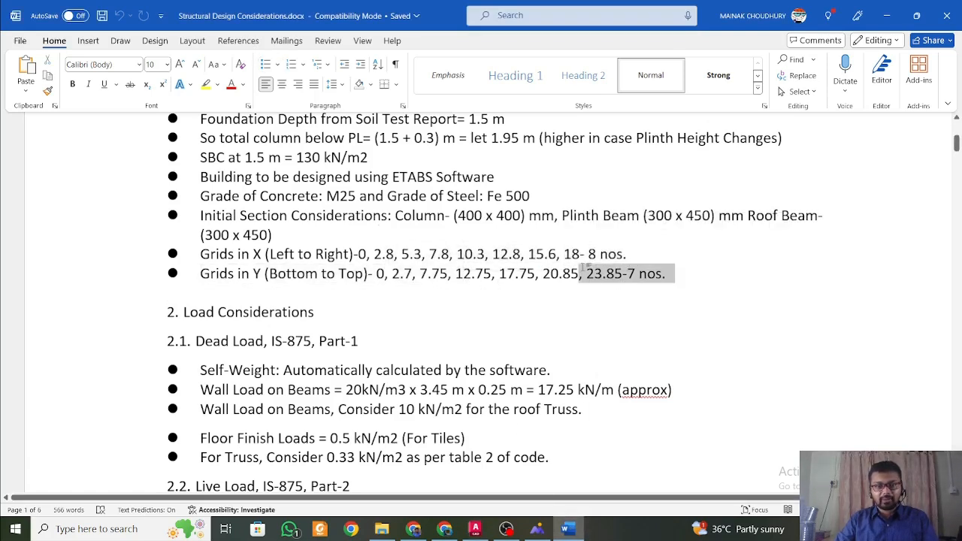
pyautogui.click(573, 285)
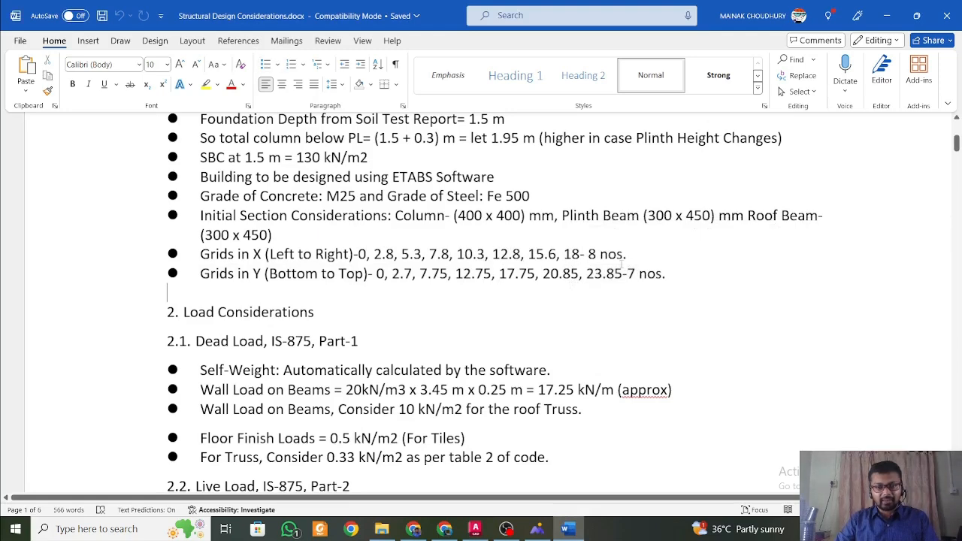
# Read the Dead Load, IS-875, Part-1 heading and the self-weight item under Load Considerations.
pyautogui.scroll(-3, 633, 254)
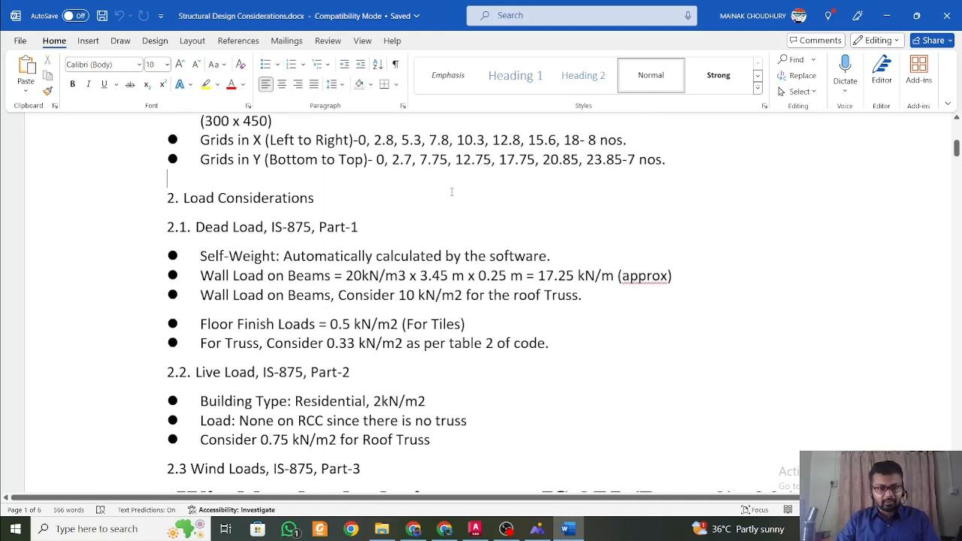
pyautogui.scroll(-2, 290, 174)
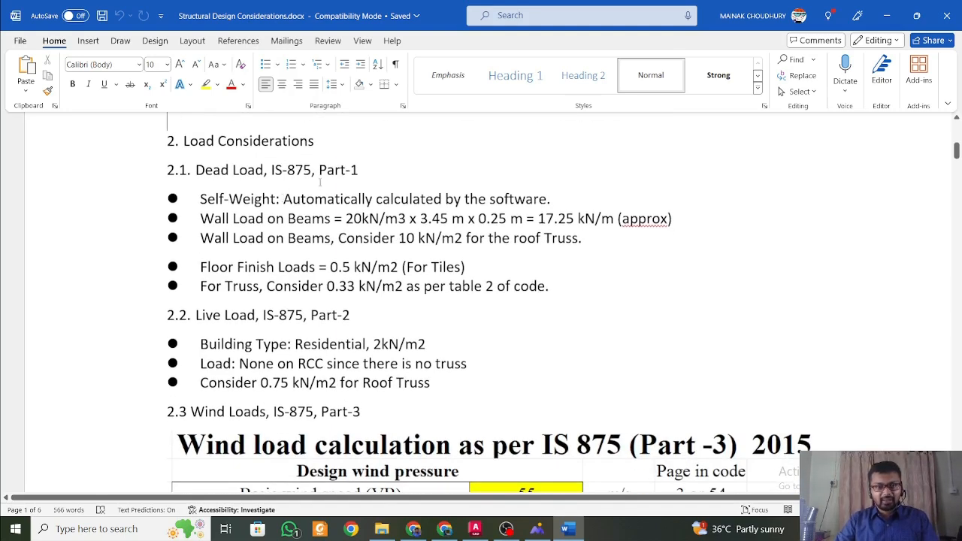
pyautogui.moveTo(361, 171); pyautogui.dragTo(184, 178)
pyautogui.click(213, 171)
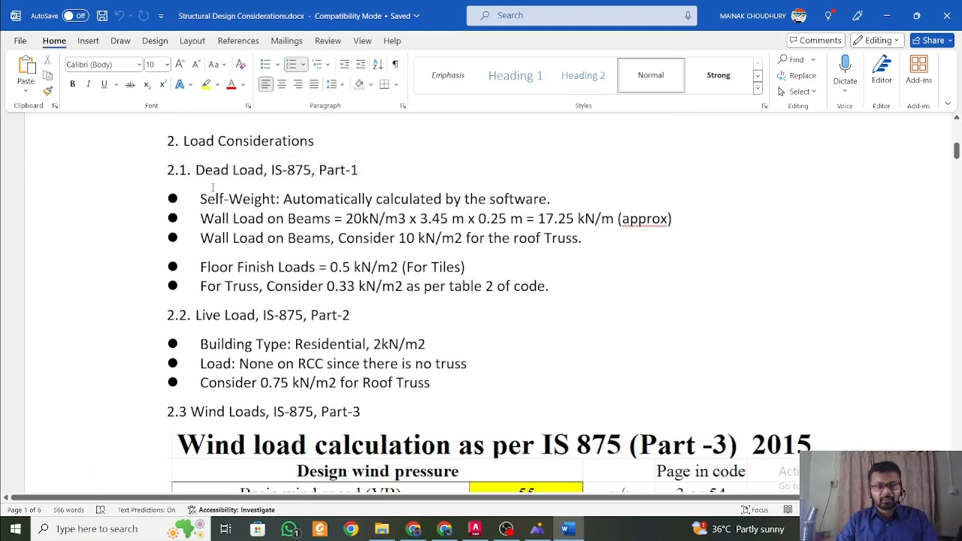
pyautogui.click(242, 200)
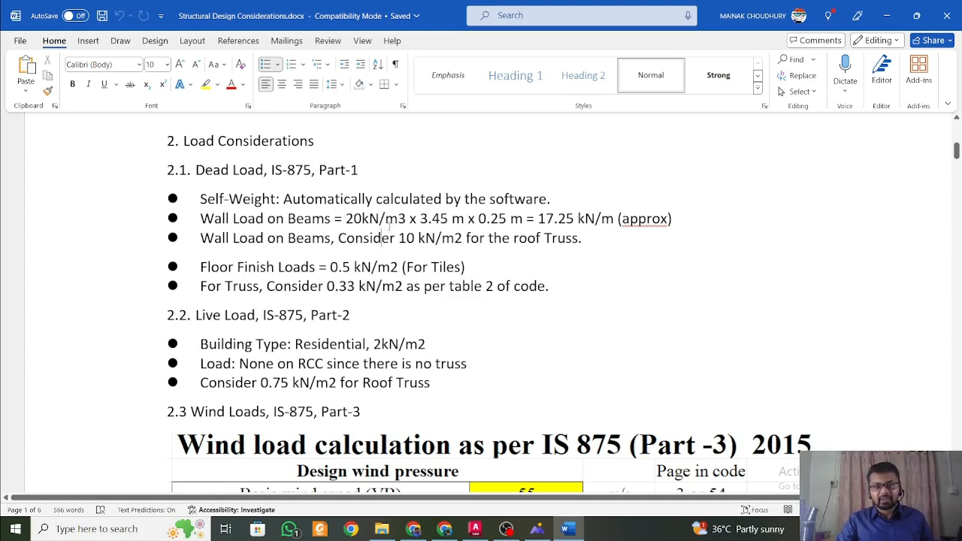
# Examine the unit weight and wall height factors in the wall load on beams calculation.
pyautogui.moveTo(346, 219); pyautogui.dragTo(410, 219)
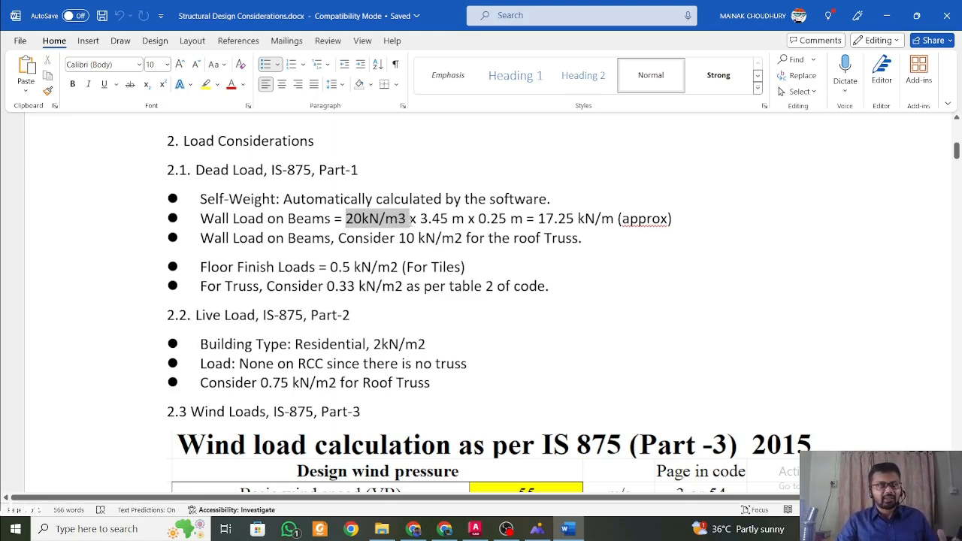
pyautogui.moveTo(407, 219); pyautogui.dragTo(455, 238)
pyautogui.click(386, 220)
pyautogui.click(453, 230)
# Check the floor to floor height and the beam depth in the General section as the basis for the wall height.
pyautogui.scroll(4, 453, 229)
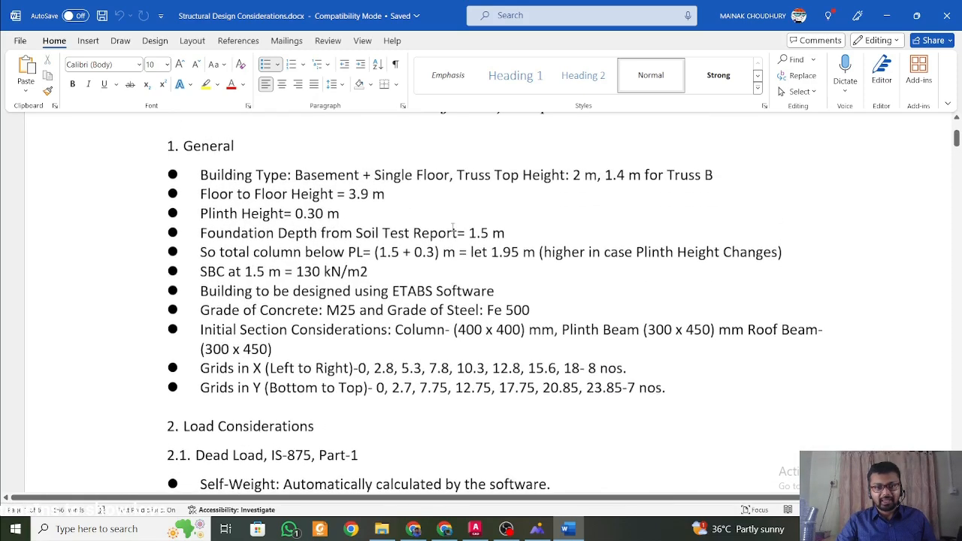
pyautogui.doubleClick(358, 194)
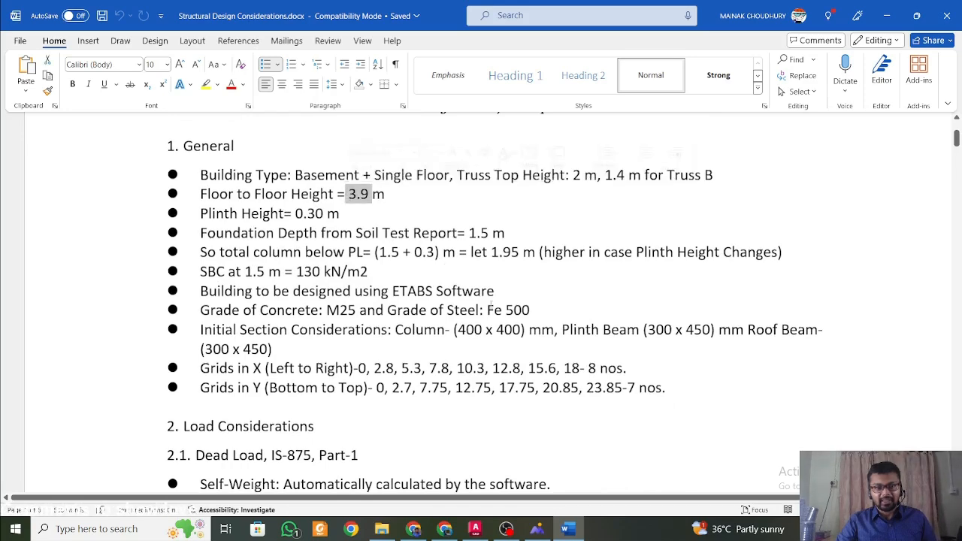
pyautogui.click(693, 336)
pyautogui.scroll(-3, 646, 337)
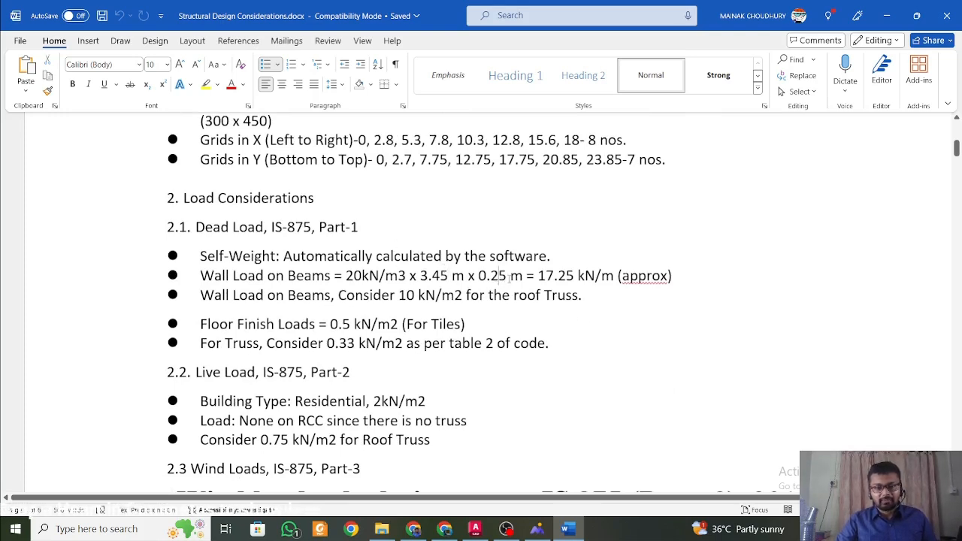
# Read the wall thickness factor and the resulting load per metre in the wall load on beams calculation.
pyautogui.moveTo(509, 280); pyautogui.dragTo(489, 279)
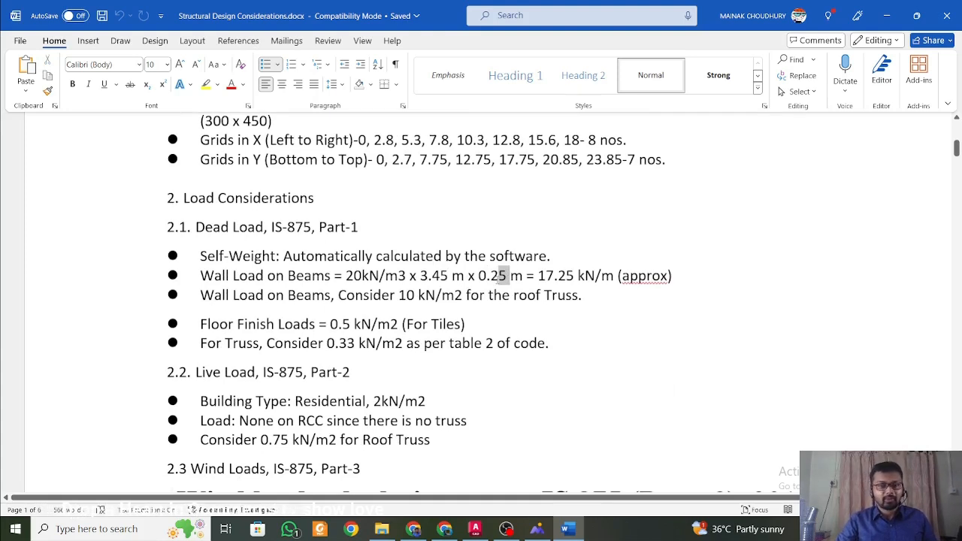
pyautogui.moveTo(497, 279); pyautogui.dragTo(595, 276)
pyautogui.click(488, 277)
pyautogui.click(592, 278)
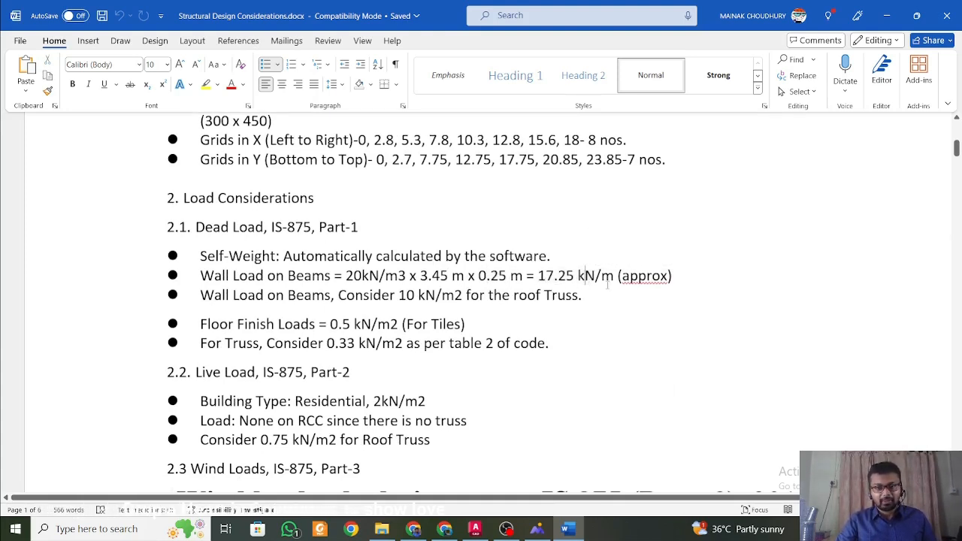
# Return to AutoCAD and examine the walls and glazing of the ground floor plan alongside the basement plan.
pyautogui.click(475, 530)
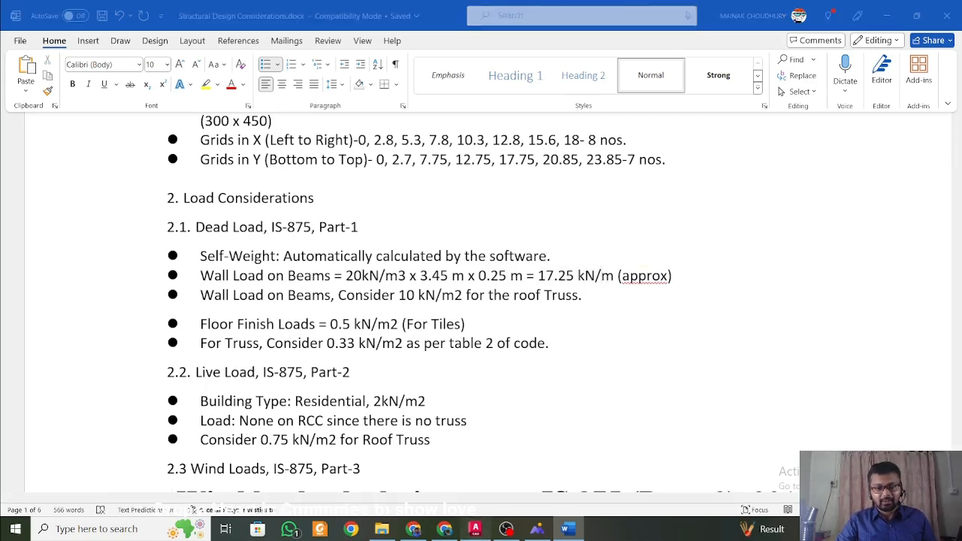
pyautogui.scroll(-2, 473, 277)
pyautogui.scroll(-4, 473, 277)
pyautogui.scroll(4, 637, 347)
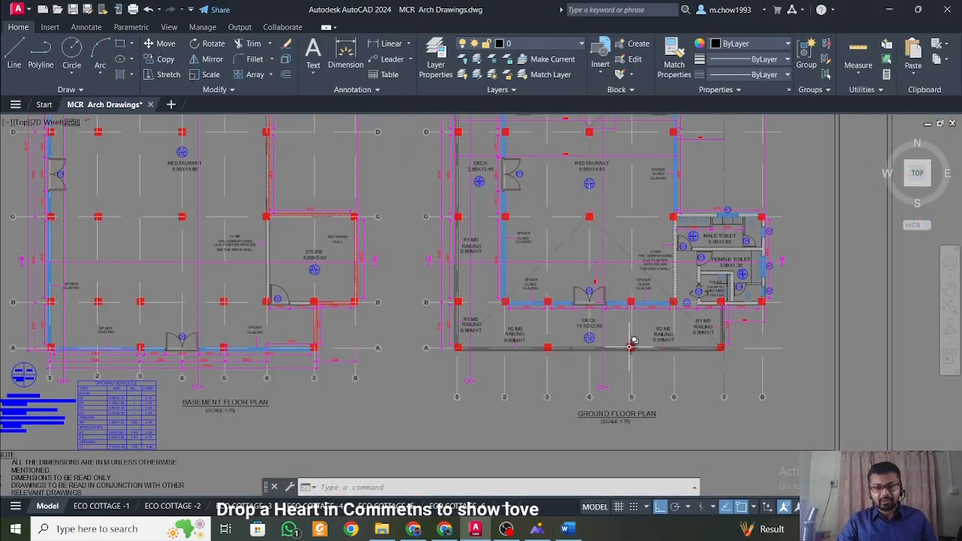
pyautogui.moveTo(639, 345); pyautogui.dragTo(567, 367, button='middle')
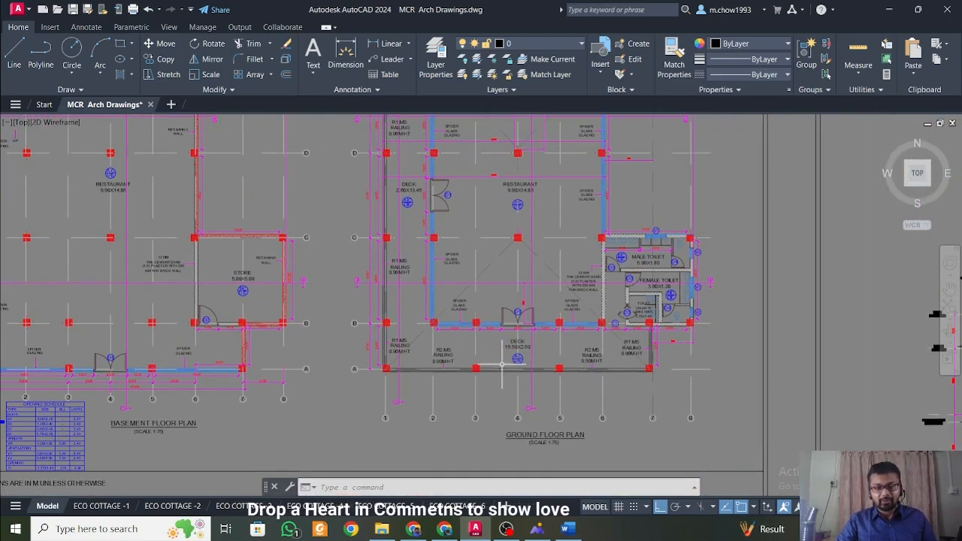
pyautogui.scroll(-4, 619, 314)
pyautogui.scroll(5, 619, 313)
pyautogui.scroll(-3, 609, 313)
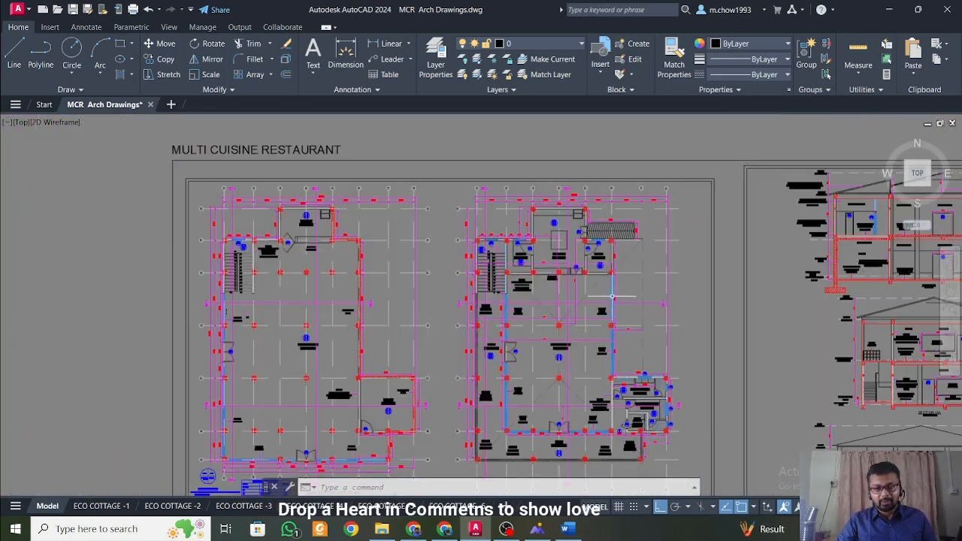
pyautogui.moveTo(634, 316); pyautogui.dragTo(593, 309, button='middle')
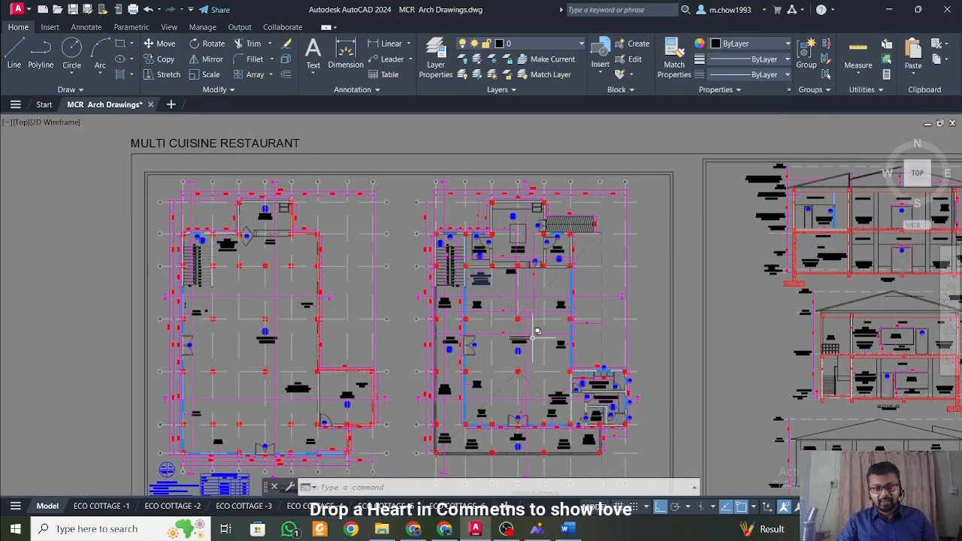
pyautogui.scroll(4, 494, 353)
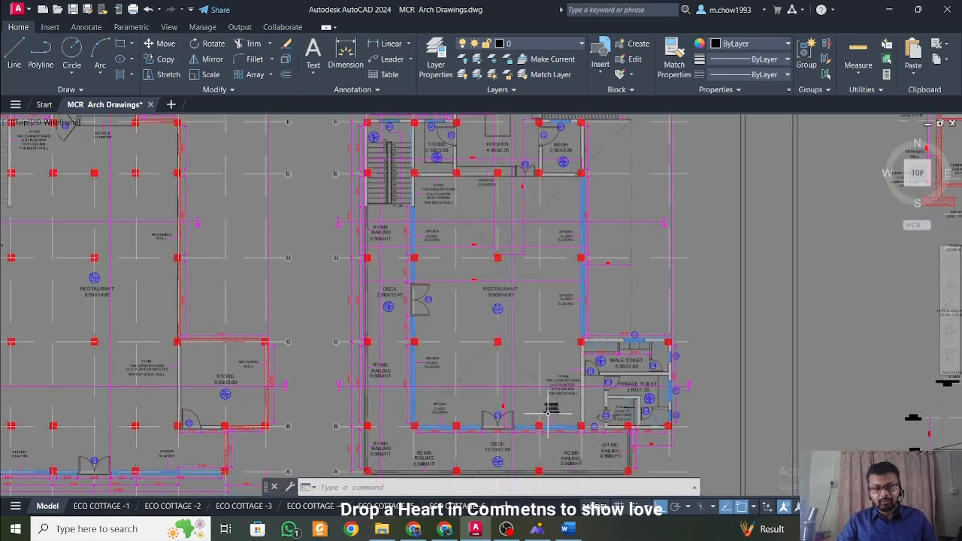
pyautogui.scroll(-4, 490, 370)
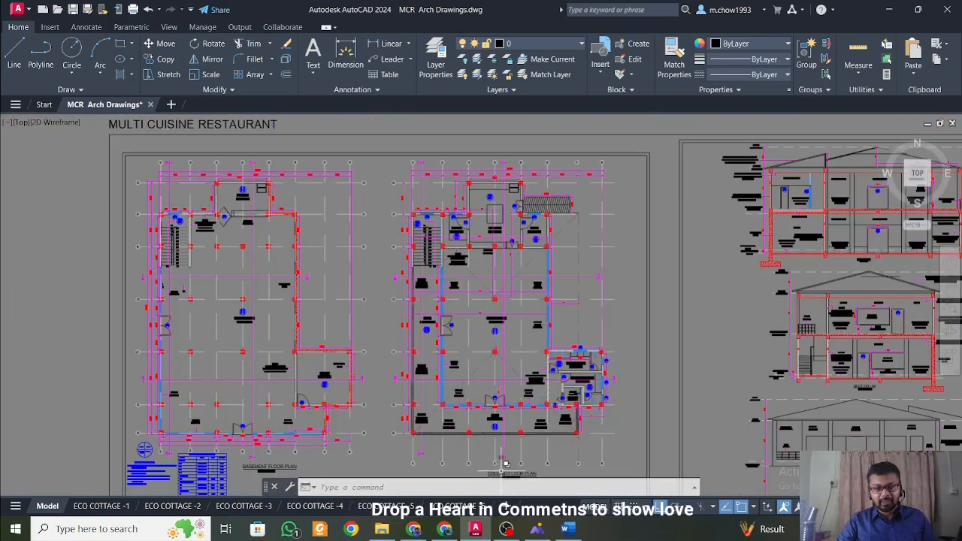
# View the roof truss picture, and return to Word to read the wall load on beams considered for the roof truss.
pyautogui.click(539, 530)
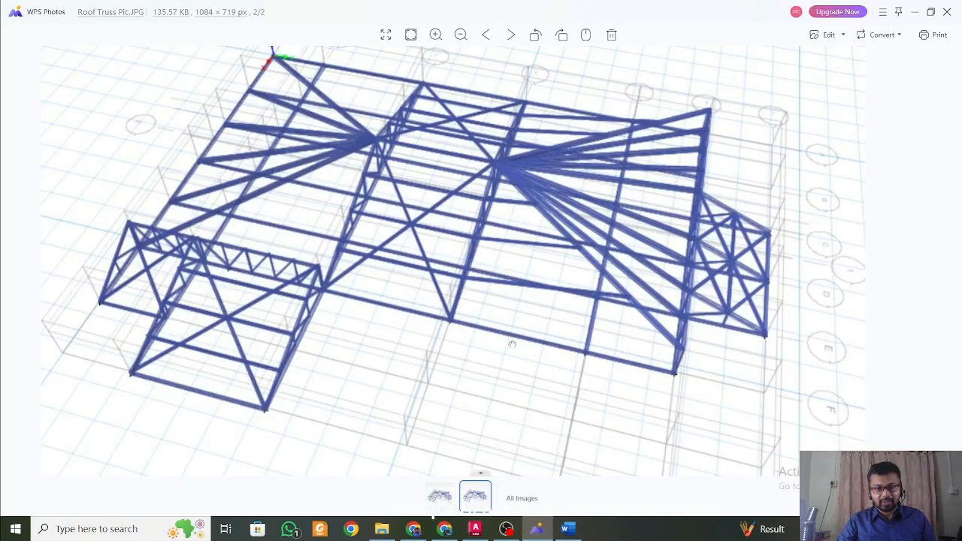
pyautogui.click(579, 528)
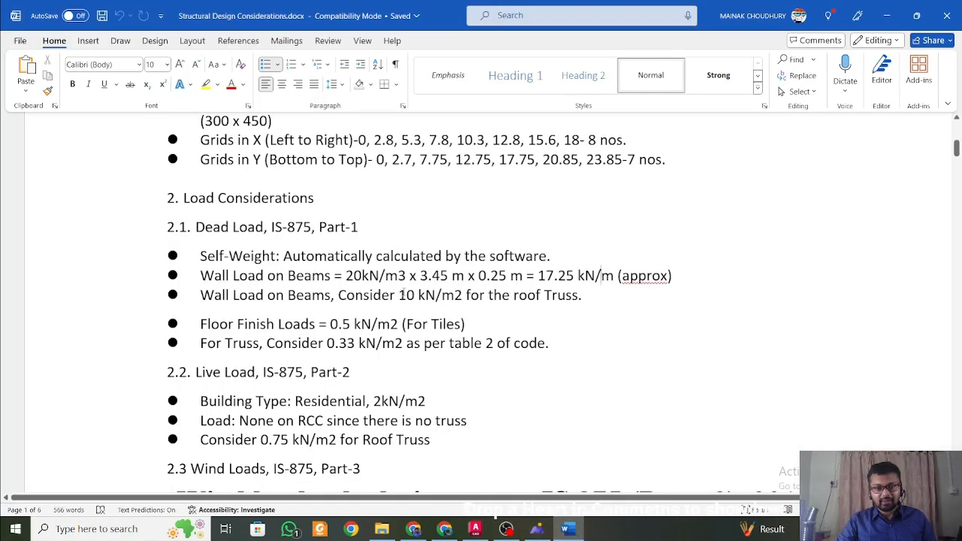
pyautogui.moveTo(404, 295); pyautogui.dragTo(404, 275)
pyautogui.click(517, 316)
pyautogui.click(388, 277)
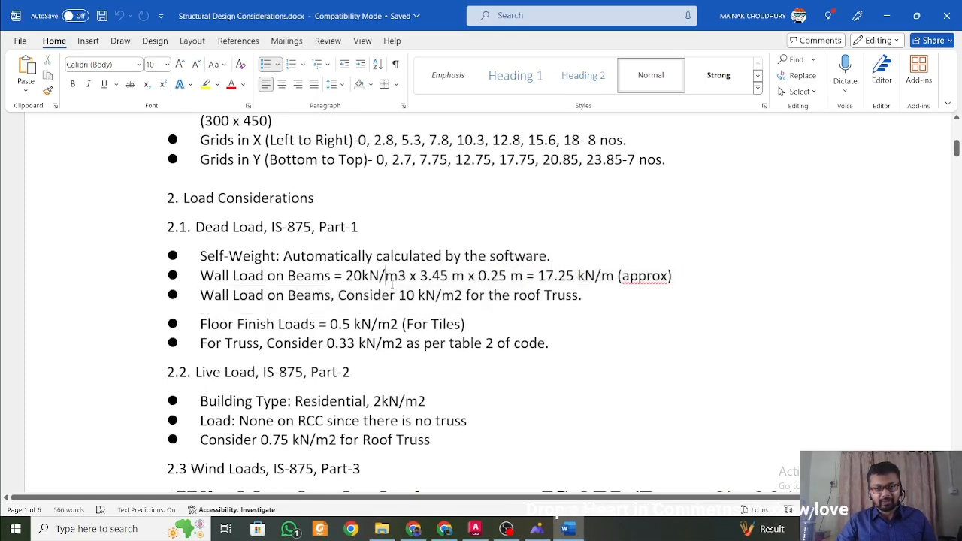
# Check the roof truss picture again and read the floor finish and truss load entries in the Dead Load section in Word.
pyautogui.click(569, 529)
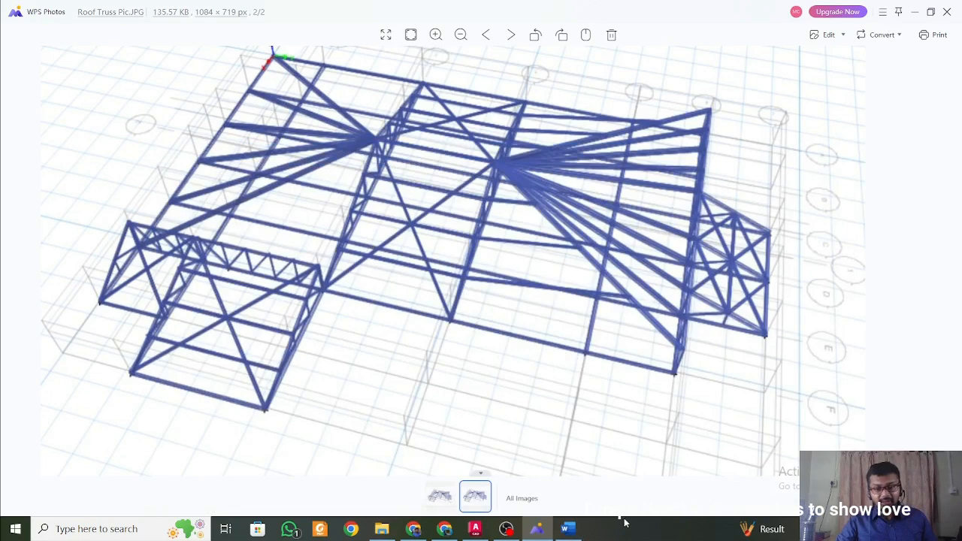
pyautogui.click(569, 529)
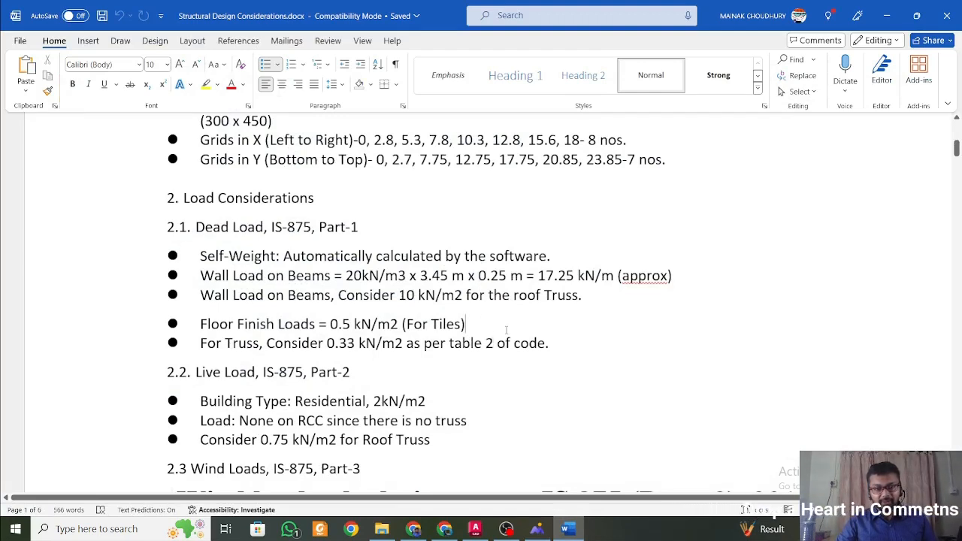
pyautogui.scroll(-1, 490, 306)
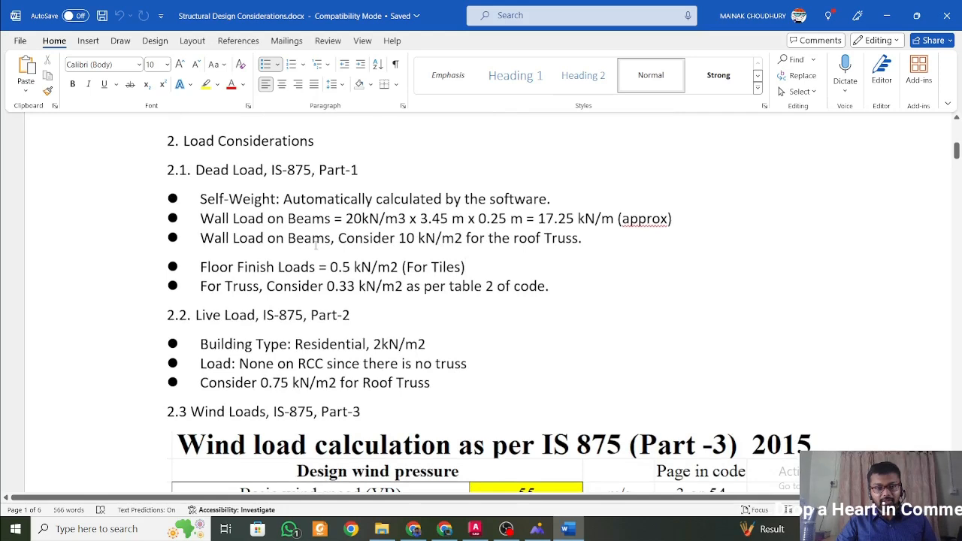
pyautogui.moveTo(455, 273); pyautogui.dragTo(213, 268)
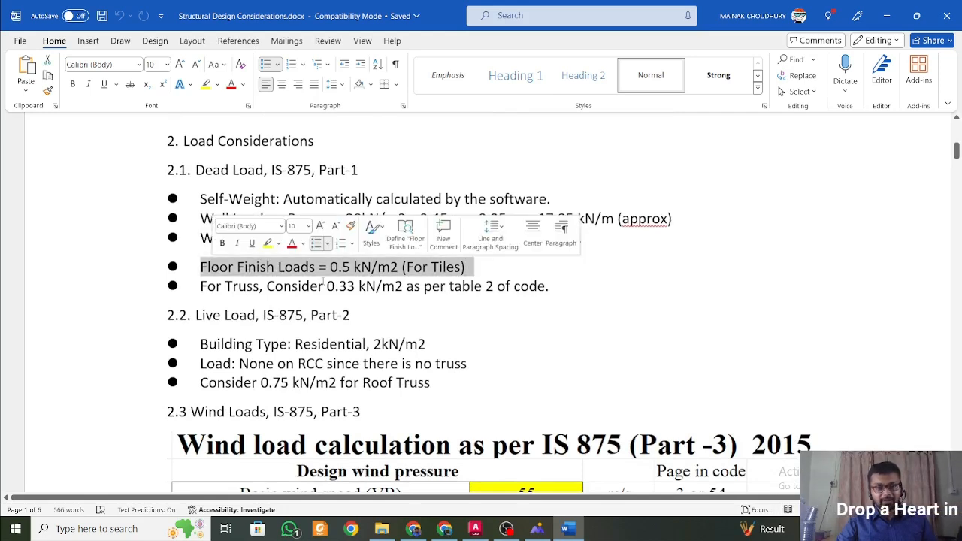
pyautogui.click(324, 284)
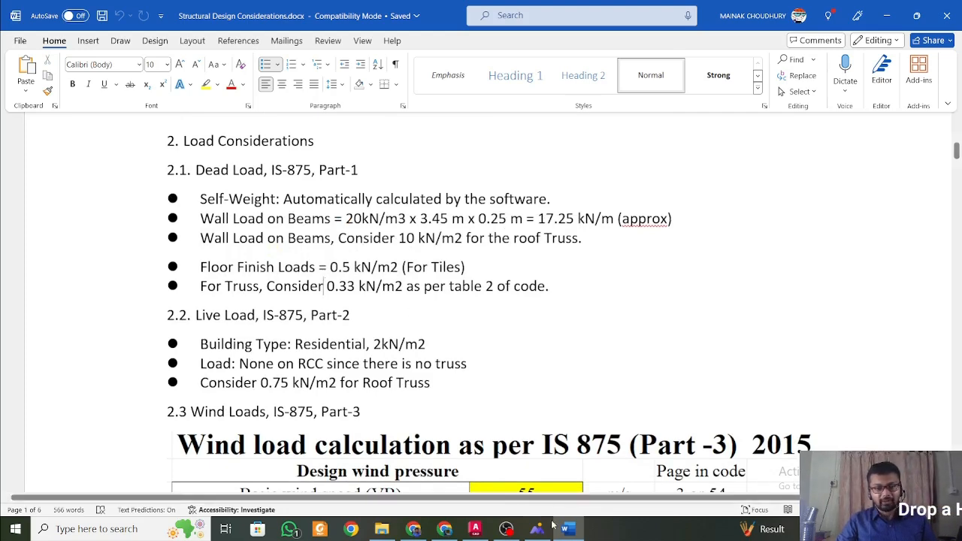
# Switch to AutoCAD and examine the restaurant, kitchen, store and deck areas across the basement and ground floor plans.
pyautogui.click(475, 529)
pyautogui.scroll(7, 266, 337)
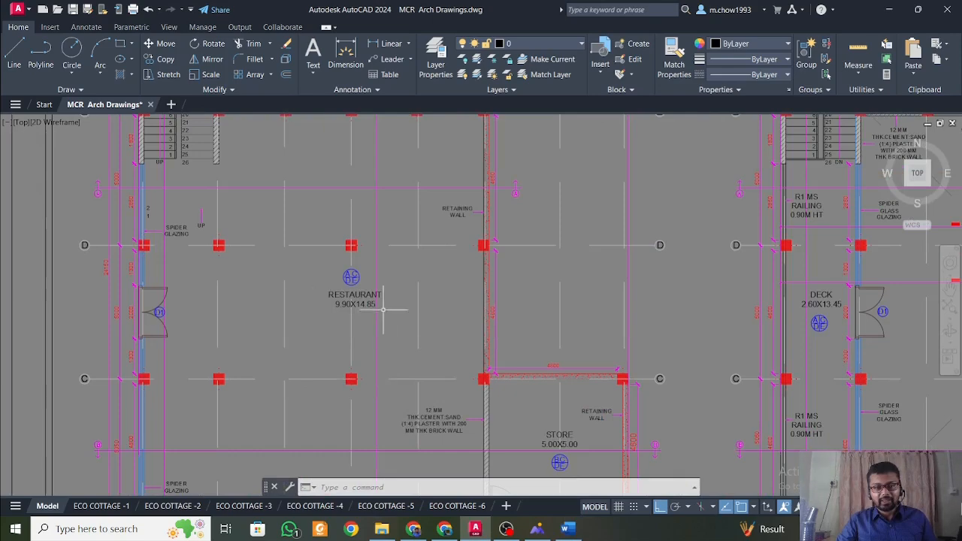
pyautogui.scroll(-5, 300, 304)
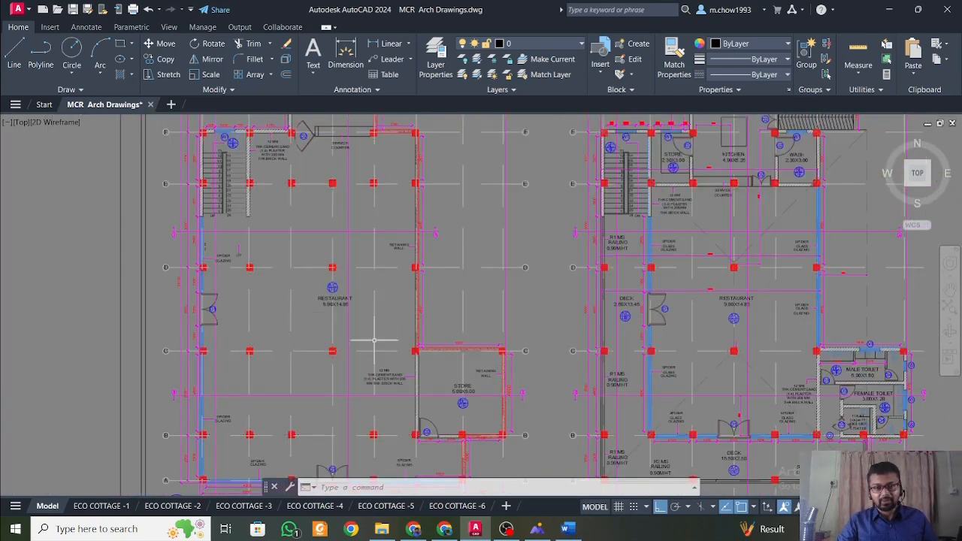
pyautogui.scroll(3, 312, 279)
pyautogui.moveTo(510, 340); pyautogui.dragTo(195, 276, button='middle')
pyautogui.moveTo(373, 225); pyautogui.dragTo(373, 351, button='middle')
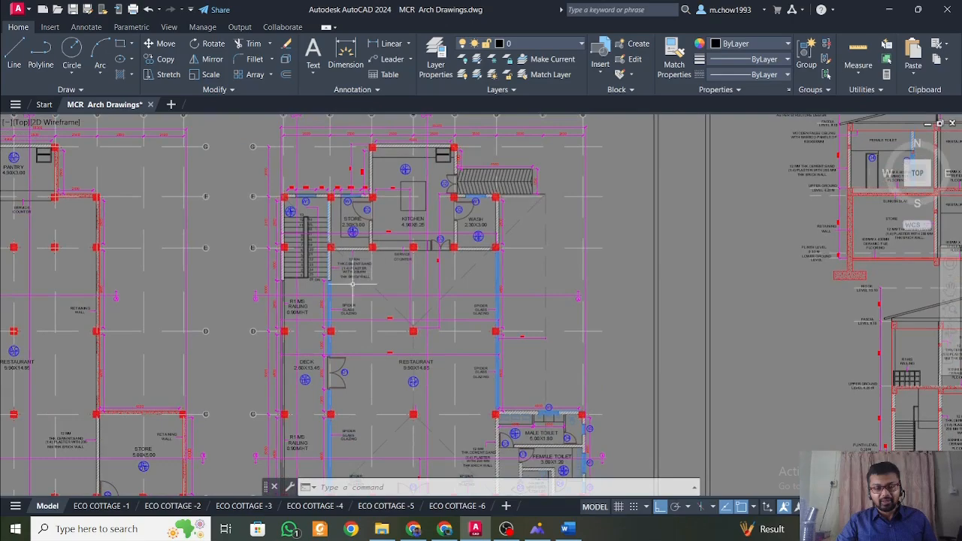
pyautogui.moveTo(228, 341); pyautogui.dragTo(361, 296, button='middle')
pyautogui.moveTo(178, 303); pyautogui.dragTo(312, 304, button='middle')
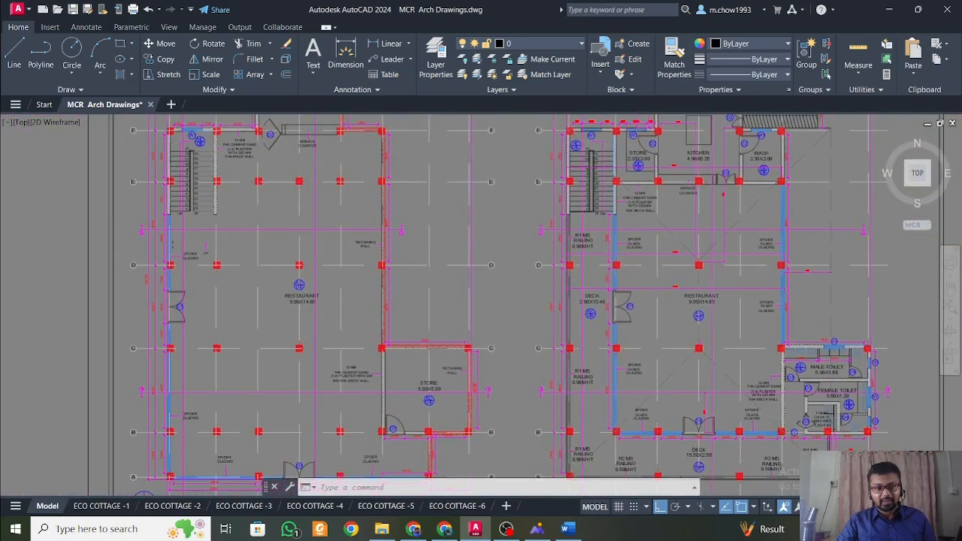
pyautogui.scroll(5, 311, 307)
pyautogui.scroll(-5, 285, 317)
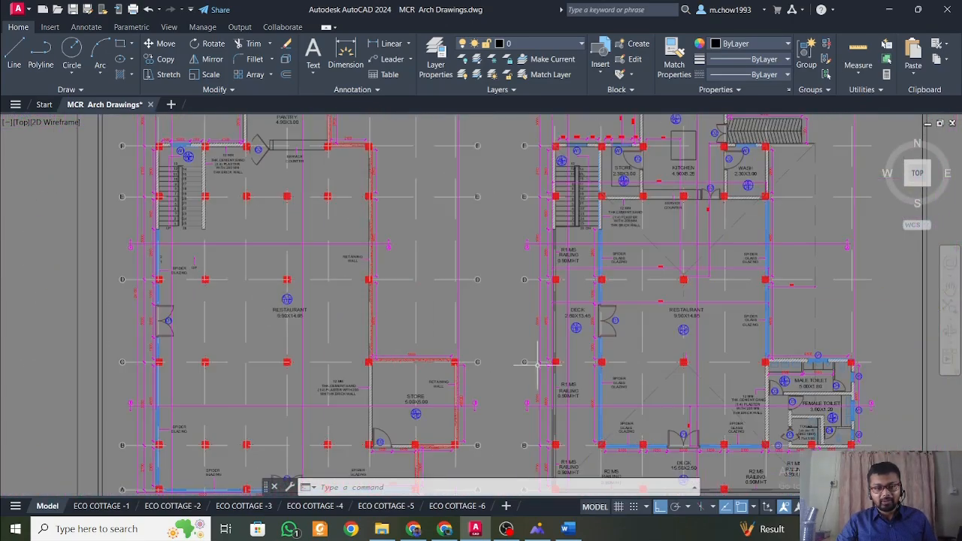
pyautogui.scroll(1, 393, 311)
pyautogui.scroll(3, 452, 250)
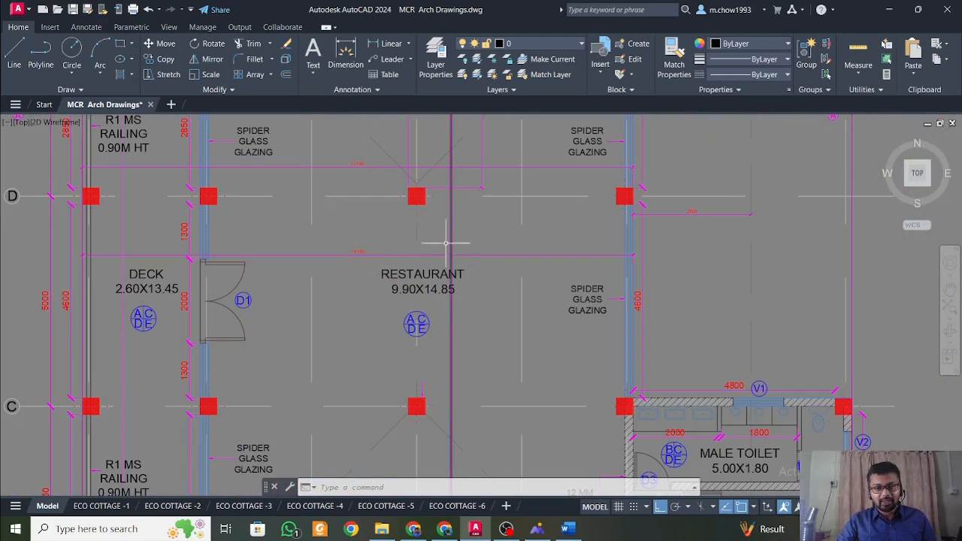
pyautogui.scroll(-4, 437, 254)
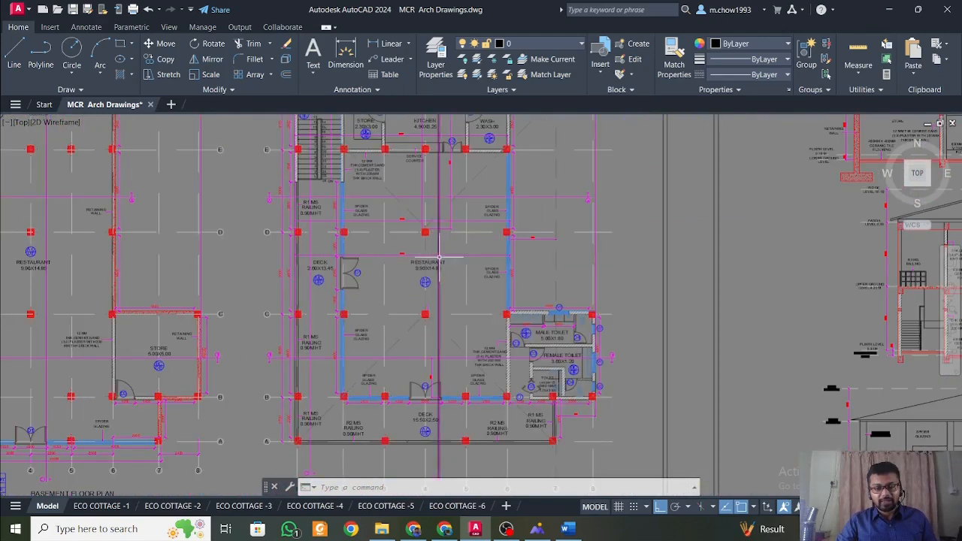
# Return to Word and append ", table 1 of code." to the floor finish loads entry in the Dead Load section.
pyautogui.click(568, 529)
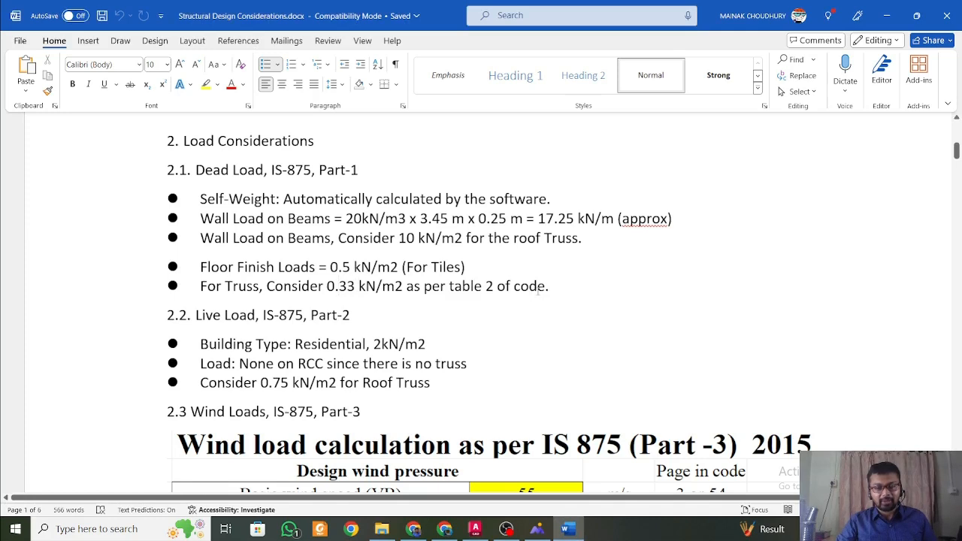
pyautogui.moveTo(466, 267); pyautogui.dragTo(200, 267)
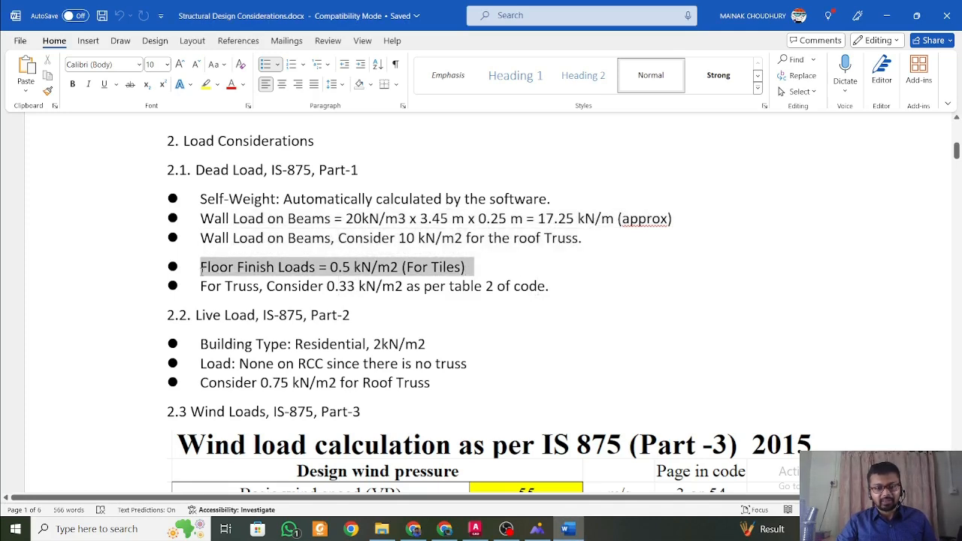
pyautogui.click(486, 274)
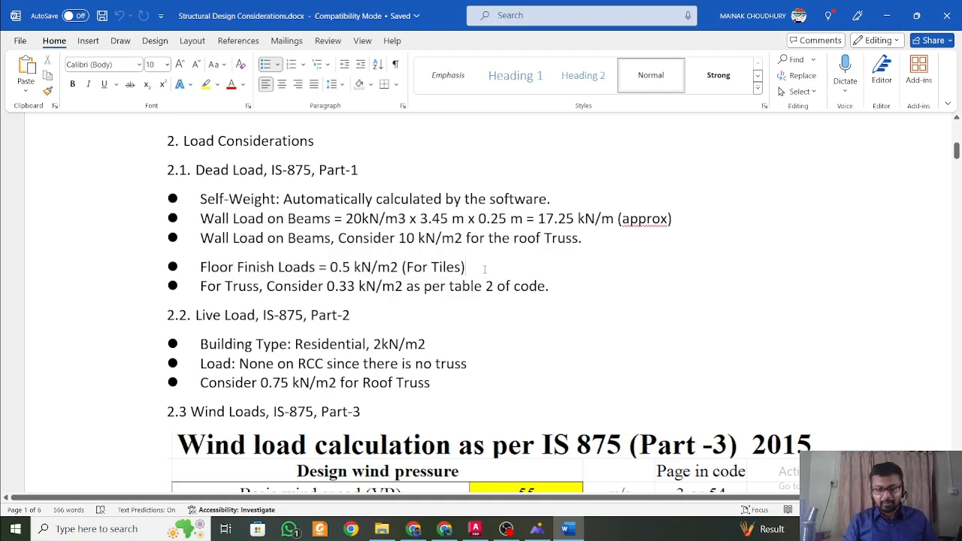
pyautogui.write(',')
pyautogui.write(' th')
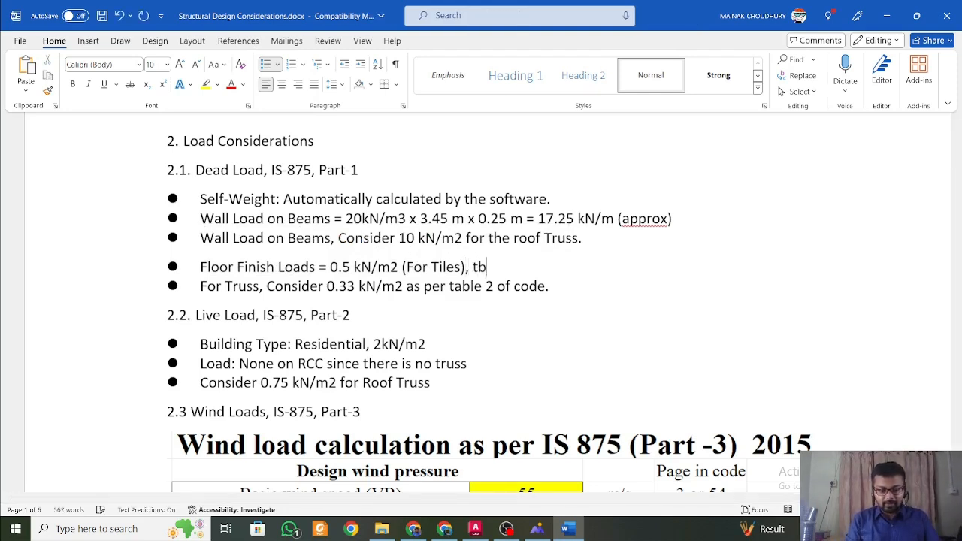
pyautogui.press('BackSpace')
pyautogui.write('a')
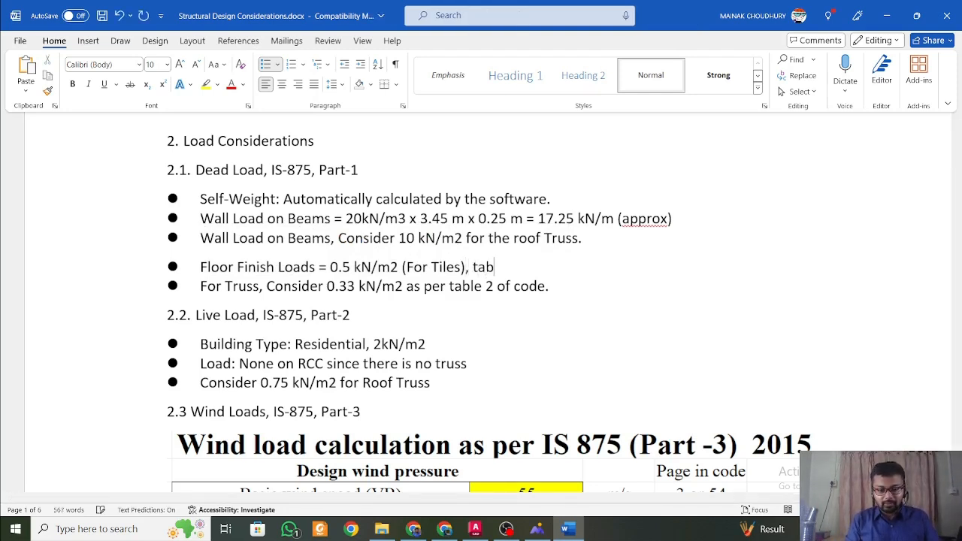
pyautogui.write('ble 1 ')
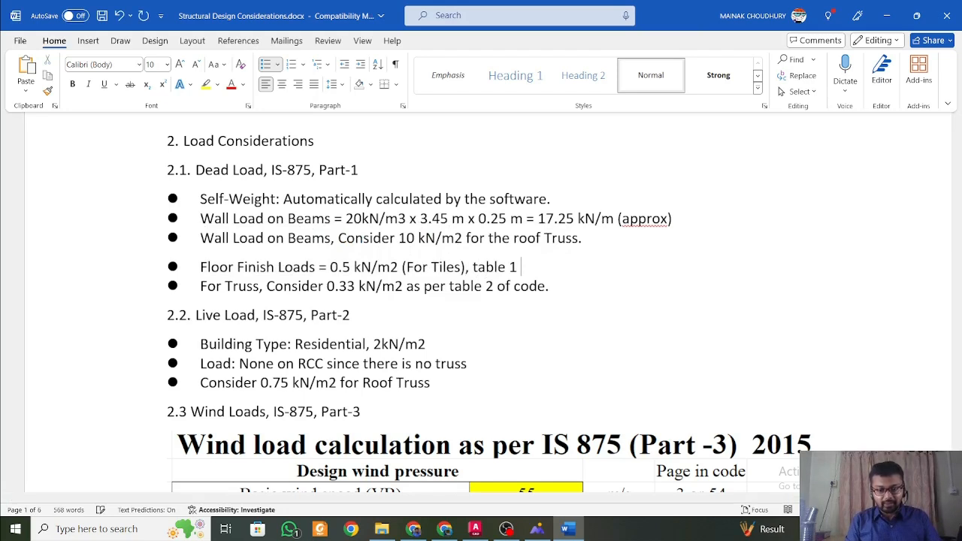
pyautogui.write('of code.')
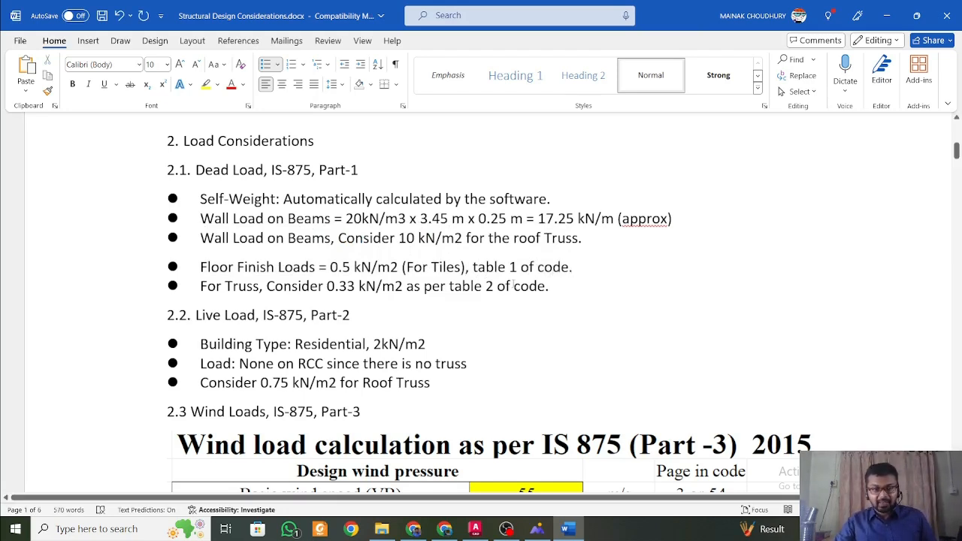
# Read the building type under Live Load in Word and compare it with the restaurant label on the AutoCAD basement floor plan.
pyautogui.scroll(-3, 355, 285)
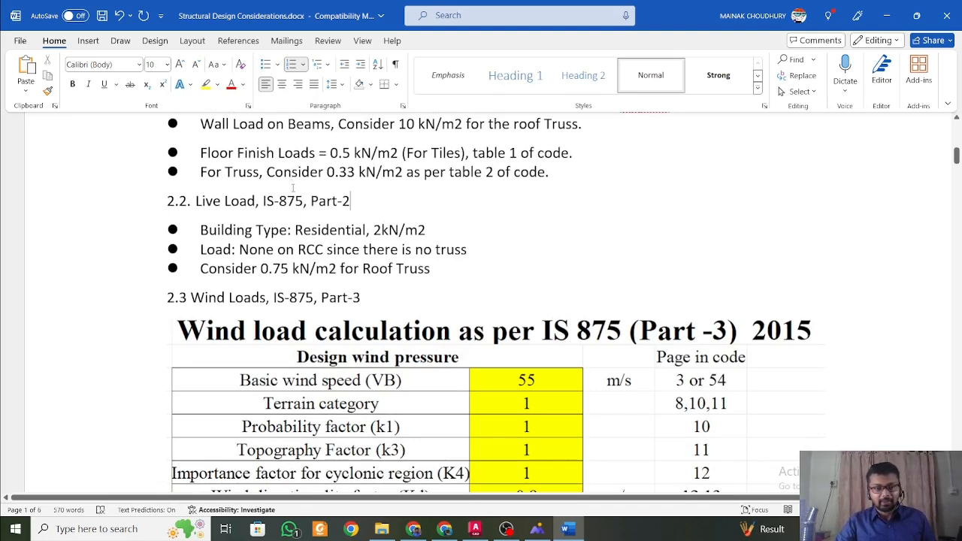
pyautogui.click(366, 230)
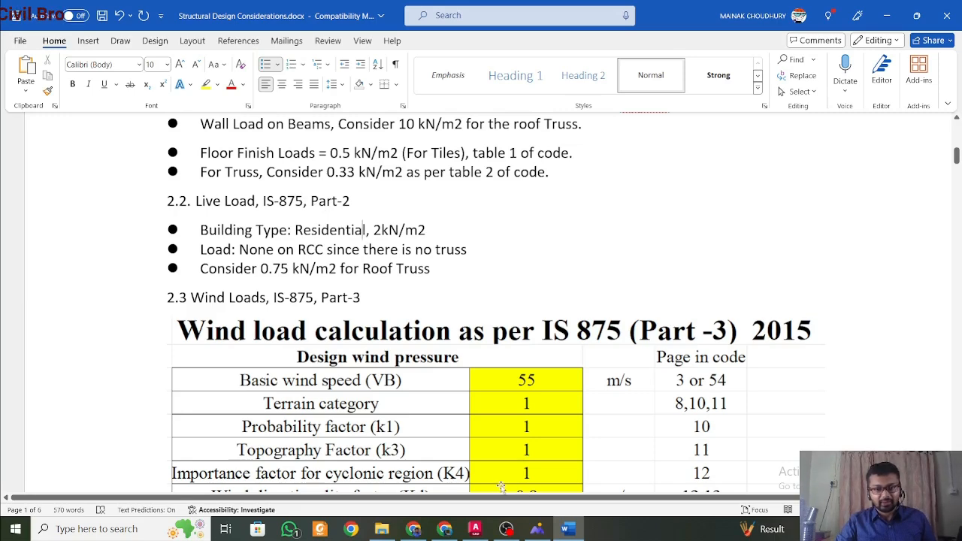
pyautogui.click(475, 529)
pyautogui.scroll(-2, 428, 326)
pyautogui.moveTo(240, 279); pyautogui.dragTo(345, 313, button='middle')
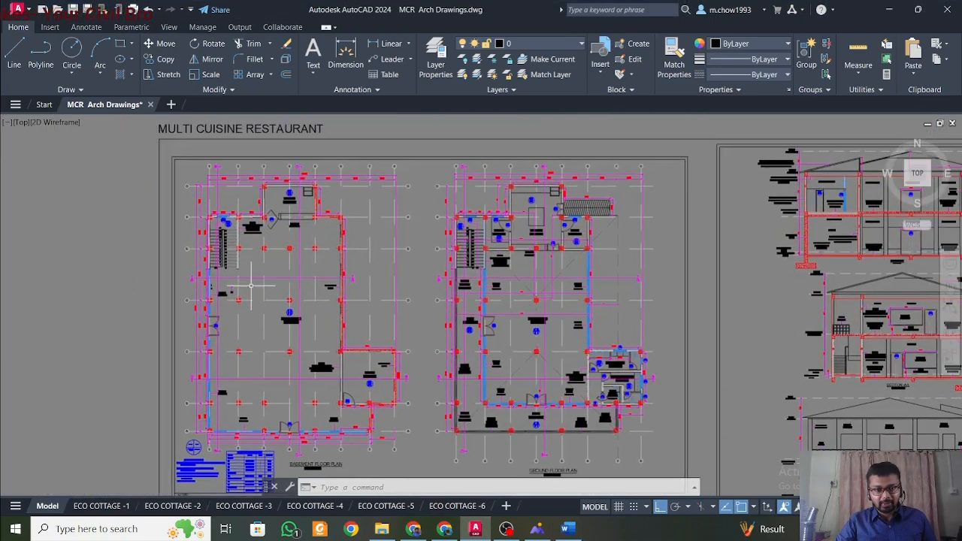
pyautogui.scroll(7, 277, 319)
pyautogui.click(338, 340)
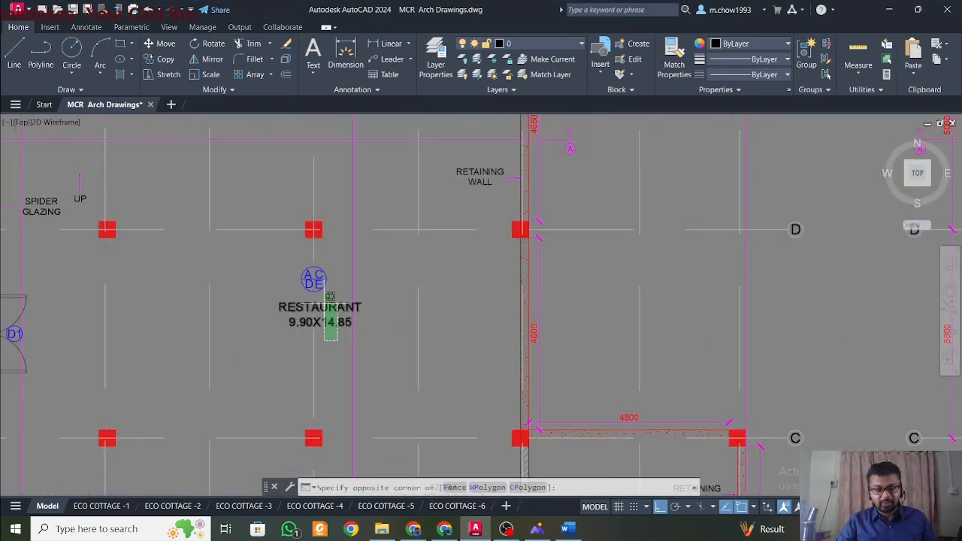
pyautogui.click(327, 303)
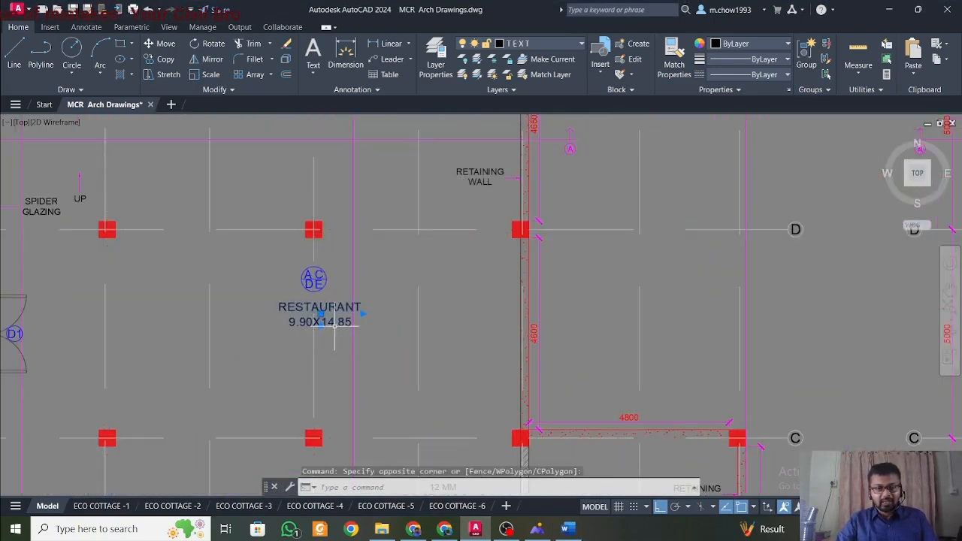
pyautogui.scroll(-2, 333, 340)
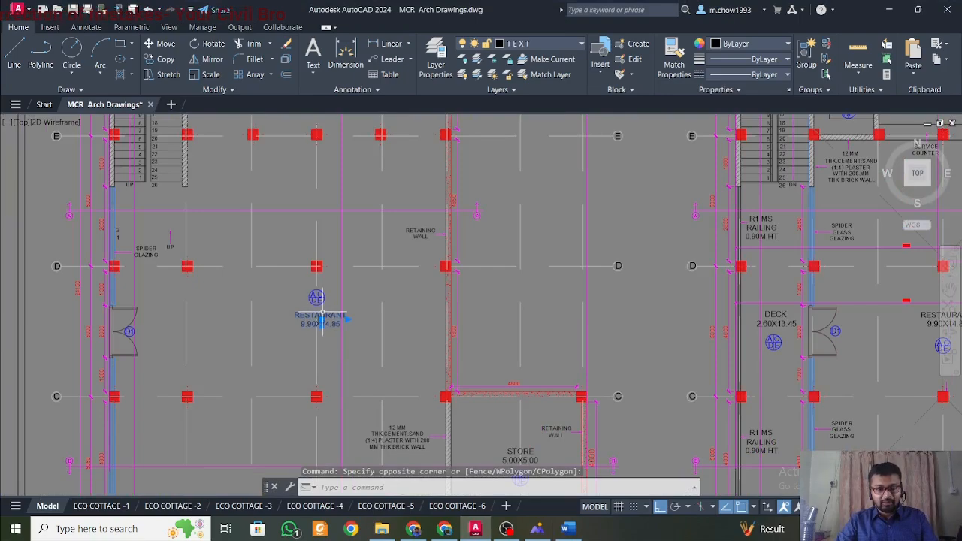
pyautogui.scroll(-2, 312, 322)
pyautogui.press('Escape')
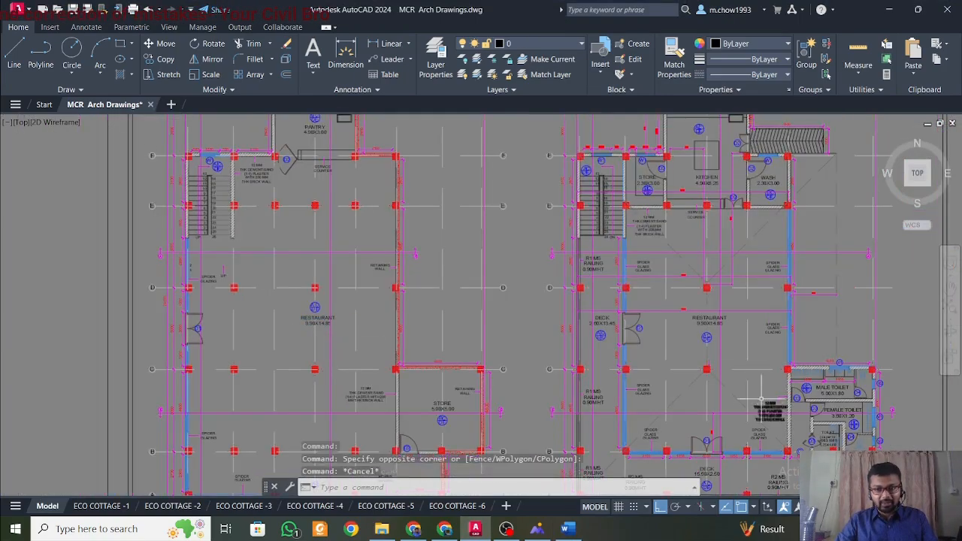
# Inspect the restaurant hall and surrounding rooms on the ground floor plan to judge the building's occupancy.
pyautogui.scroll(4, 725, 325)
pyautogui.scroll(-6, 743, 335)
pyautogui.scroll(3, 743, 334)
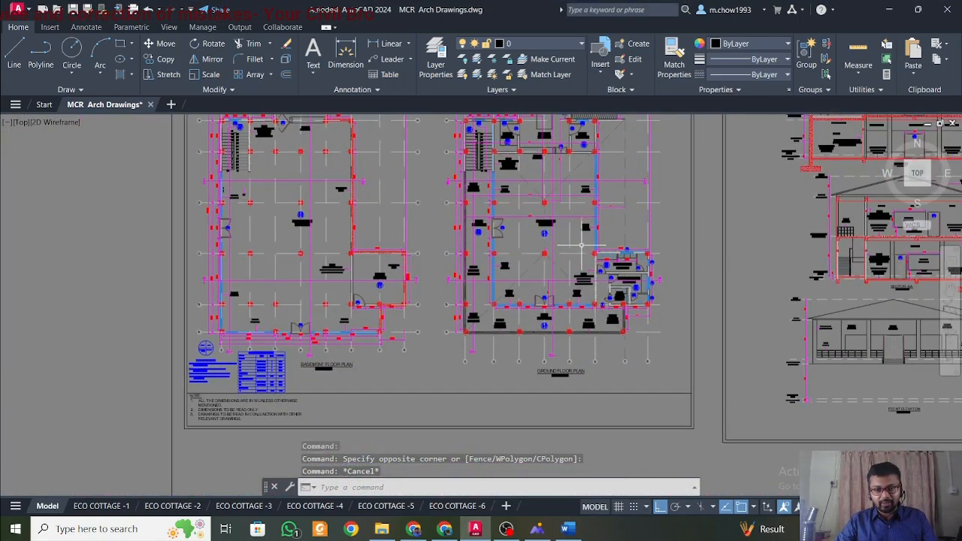
pyautogui.scroll(2, 576, 251)
pyautogui.scroll(2, 526, 301)
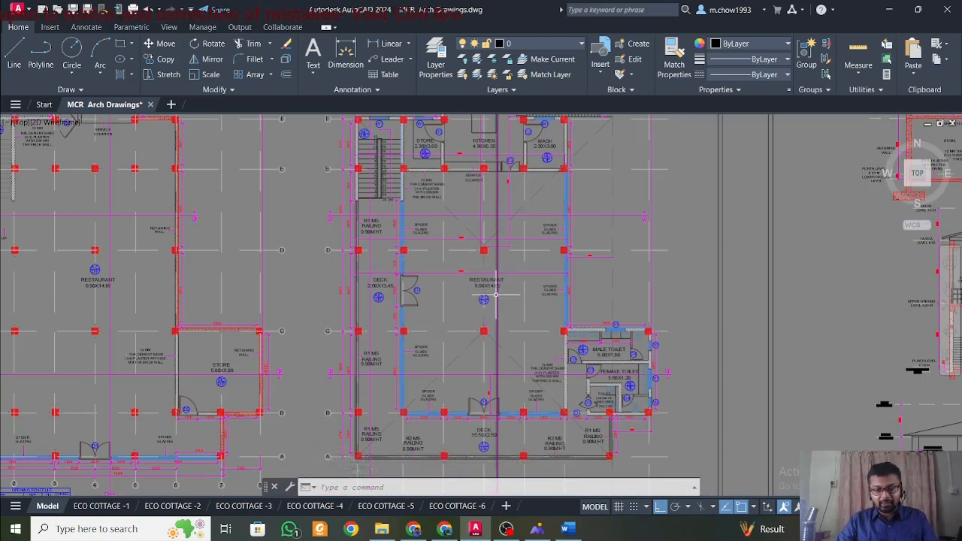
pyautogui.moveTo(496, 294)
# Switch to the is.875.2.1987.pdf code in Foxit Reader and read the Assembly Buildings definition in clause 2.2.1.
pyautogui.hotkey('alt', 'Tab')
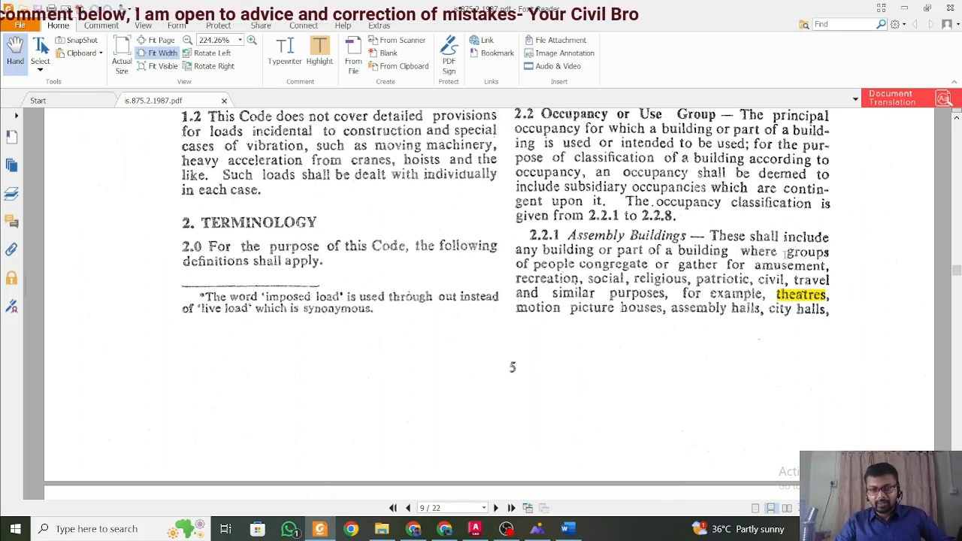
pyautogui.scroll(2, 785, 254)
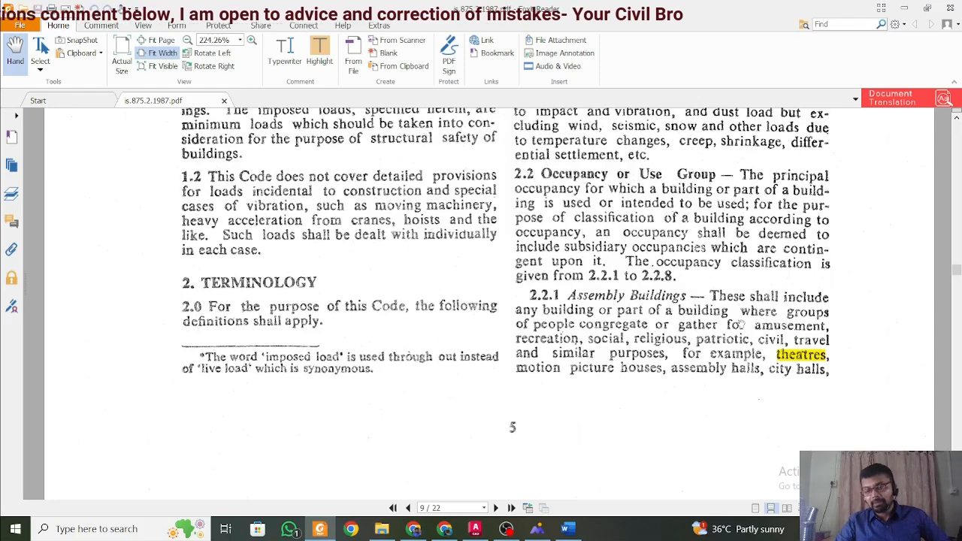
pyautogui.scroll(-2, 748, 322)
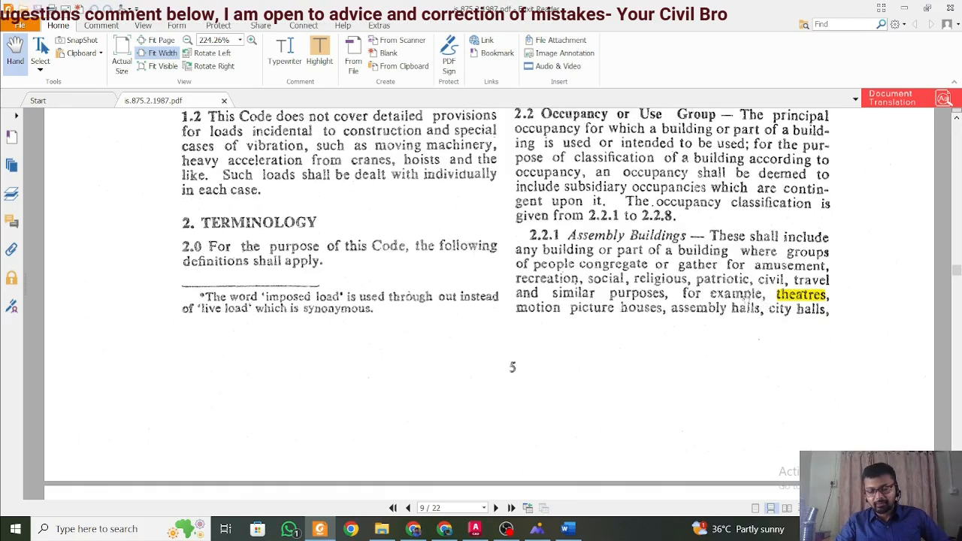
pyautogui.scroll(2, 648, 278)
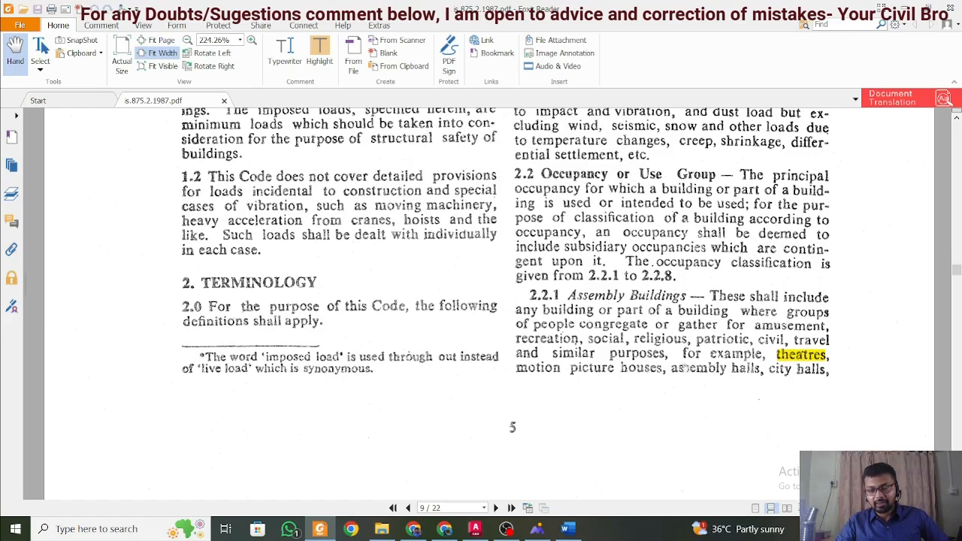
# Look through the occupancy definitions and Table 1 imposed floor loads for the Assembly Buildings section.
pyautogui.scroll(-10, 686, 365)
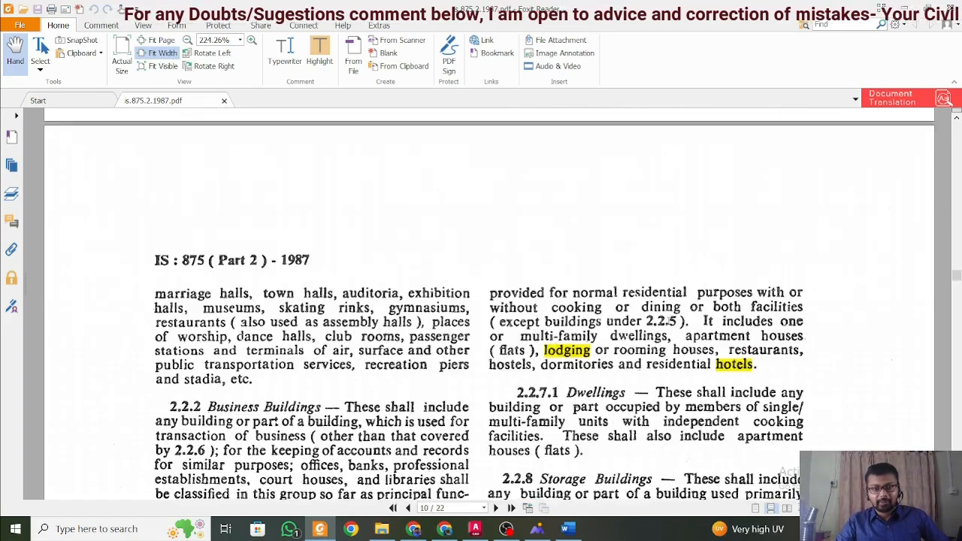
pyautogui.scroll(-10, 671, 318)
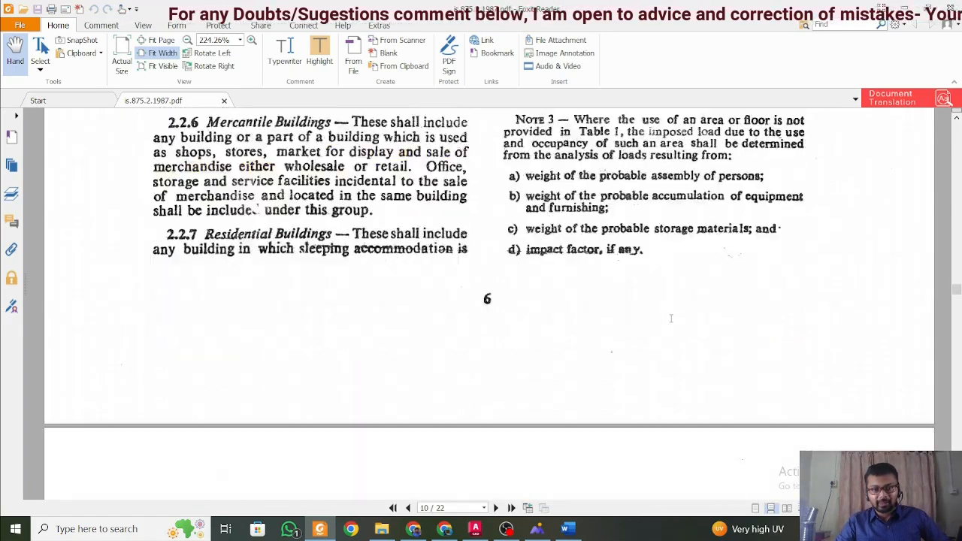
pyautogui.scroll(-10, 671, 319)
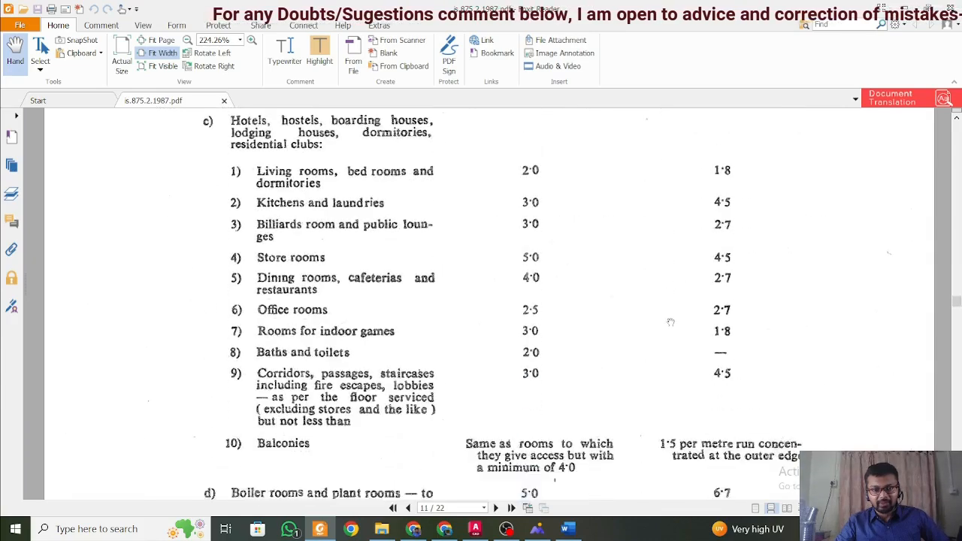
pyautogui.scroll(-10, 671, 322)
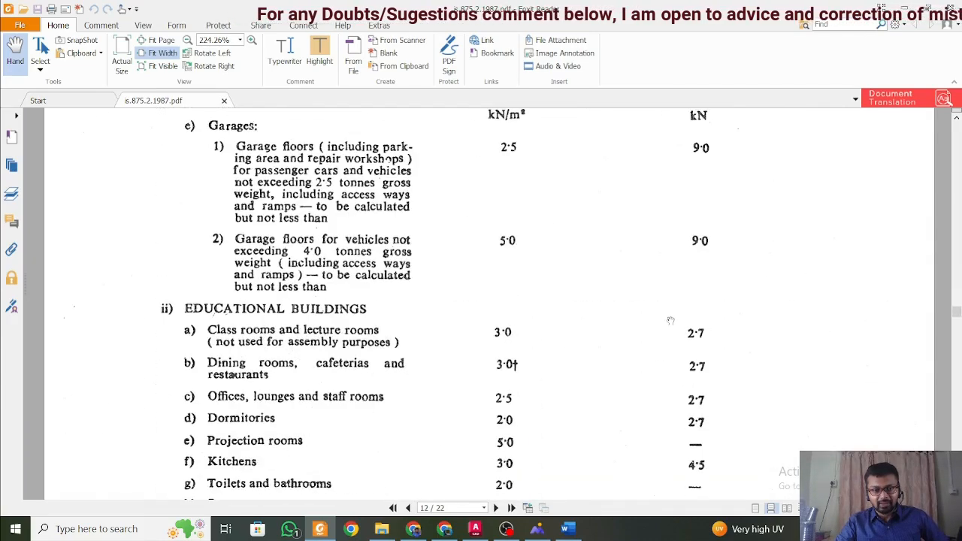
pyautogui.scroll(-10, 671, 319)
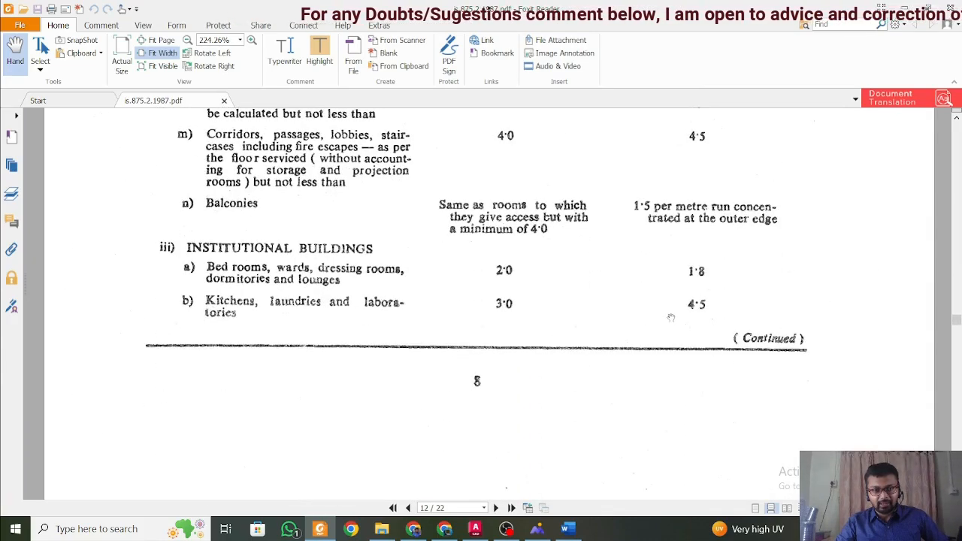
pyautogui.scroll(2, 672, 318)
pyautogui.scroll(-5, 672, 316)
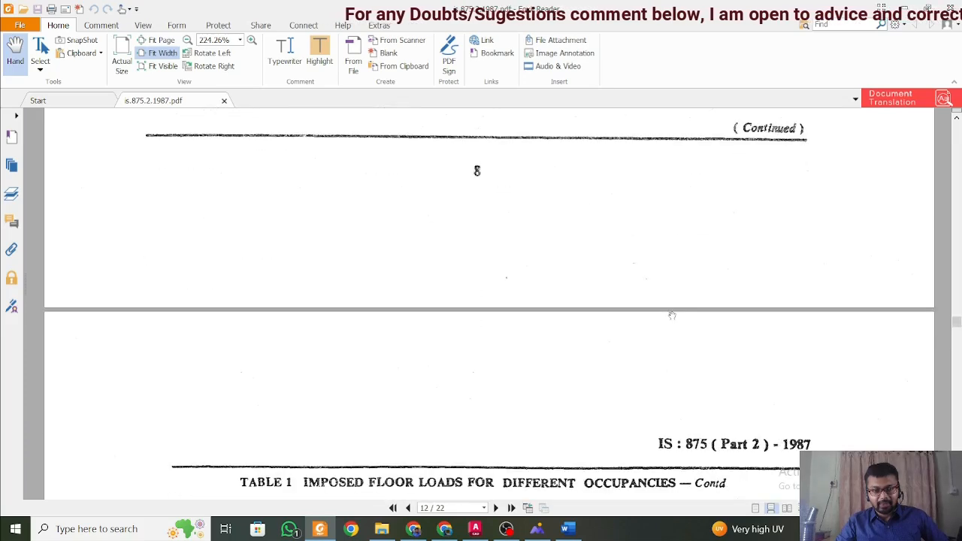
pyautogui.scroll(12, 672, 316)
pyautogui.scroll(-17, 672, 316)
pyautogui.scroll(-14, 672, 316)
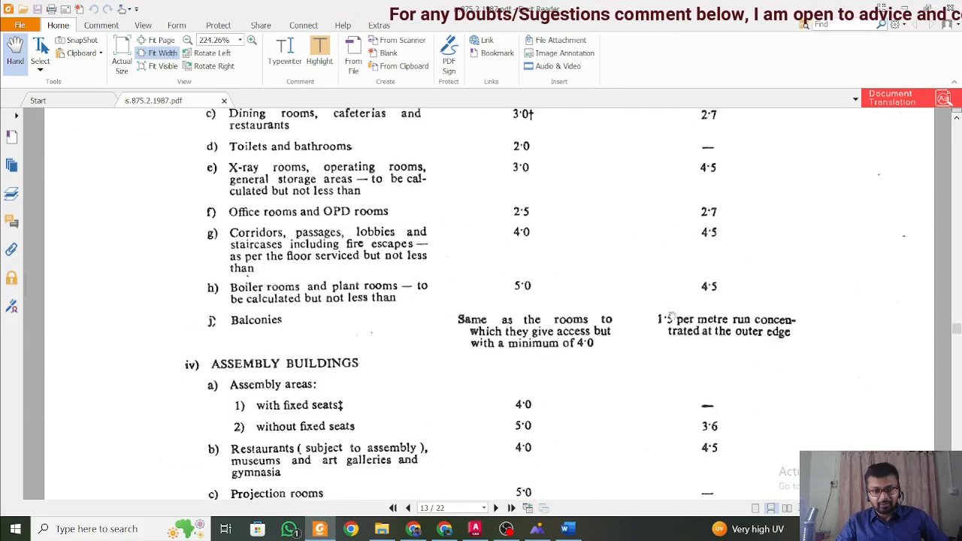
pyautogui.scroll(7, 677, 314)
pyautogui.scroll(-5, 679, 314)
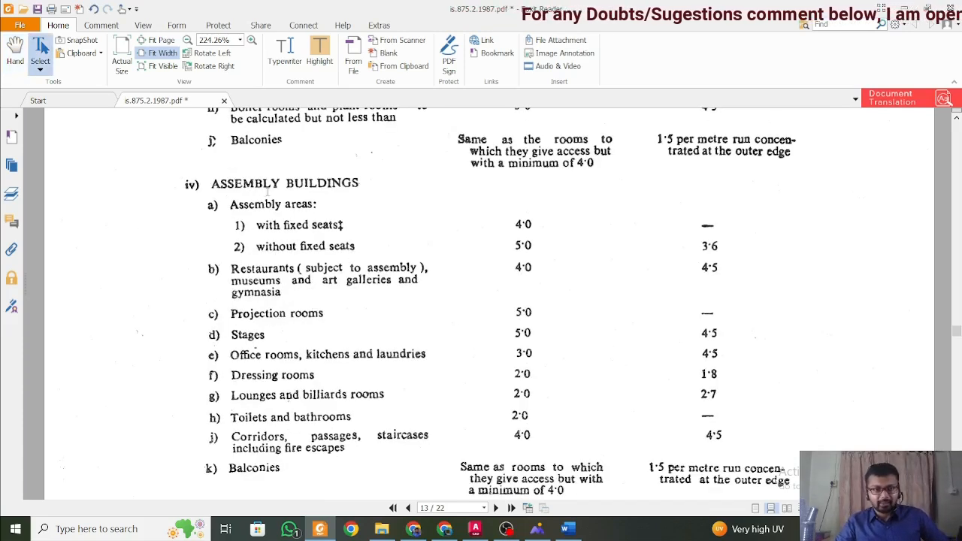
# Read the imposed load for restaurants (subject to assembly) under Assembly Buildings in Table 1.
pyautogui.scroll(-1, 267, 191)
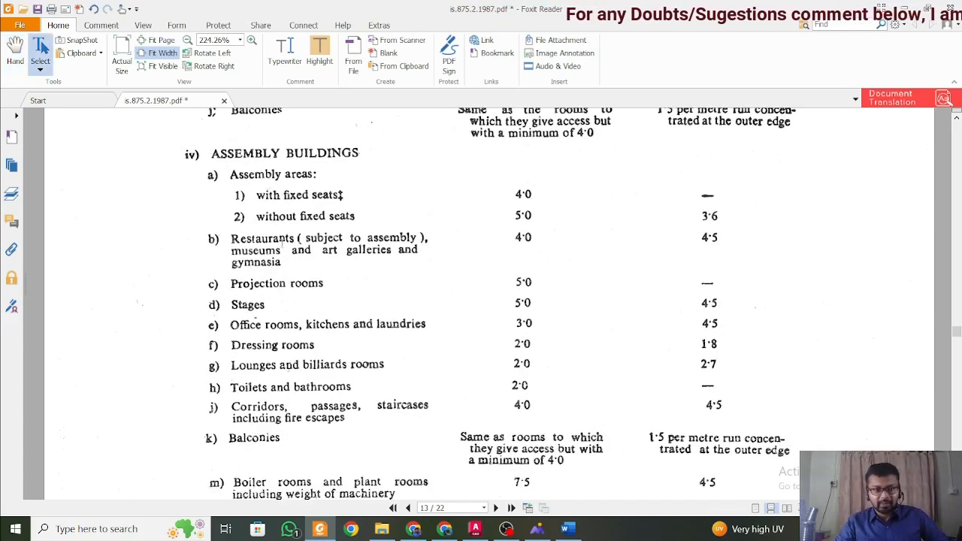
pyautogui.moveTo(272, 244); pyautogui.dragTo(379, 273)
pyautogui.click(475, 258)
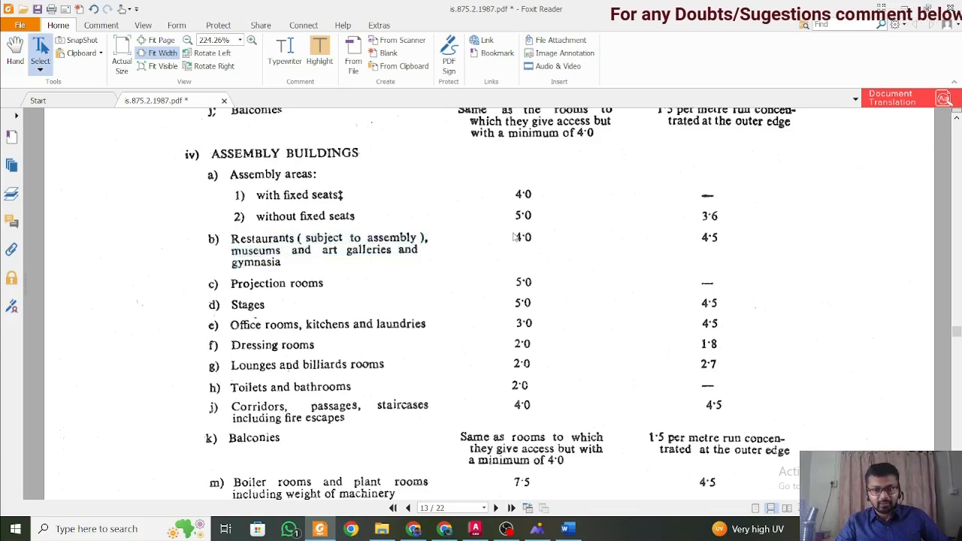
pyautogui.scroll(2, 549, 252)
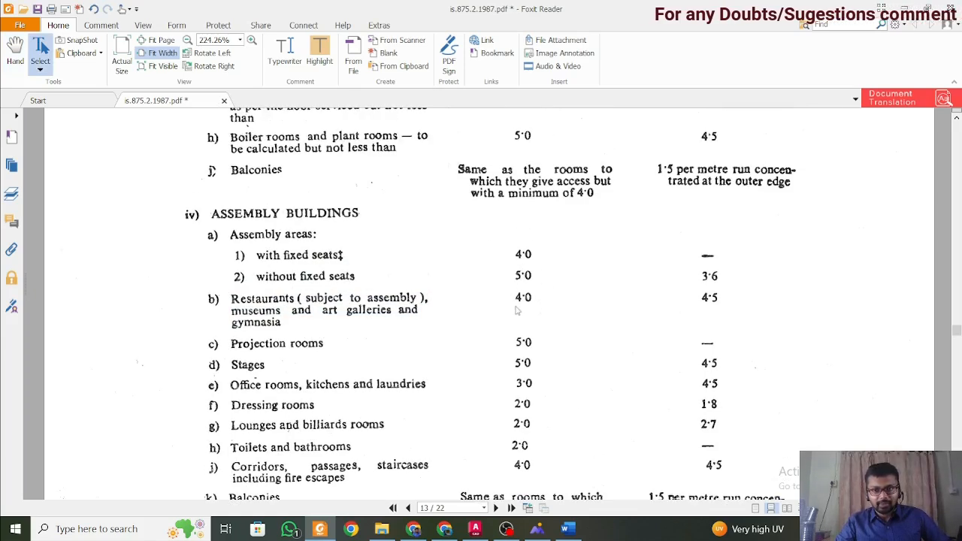
# Switch to Word and replace the building type under Live Load with "Assembly: Restraunt".
pyautogui.click(568, 529)
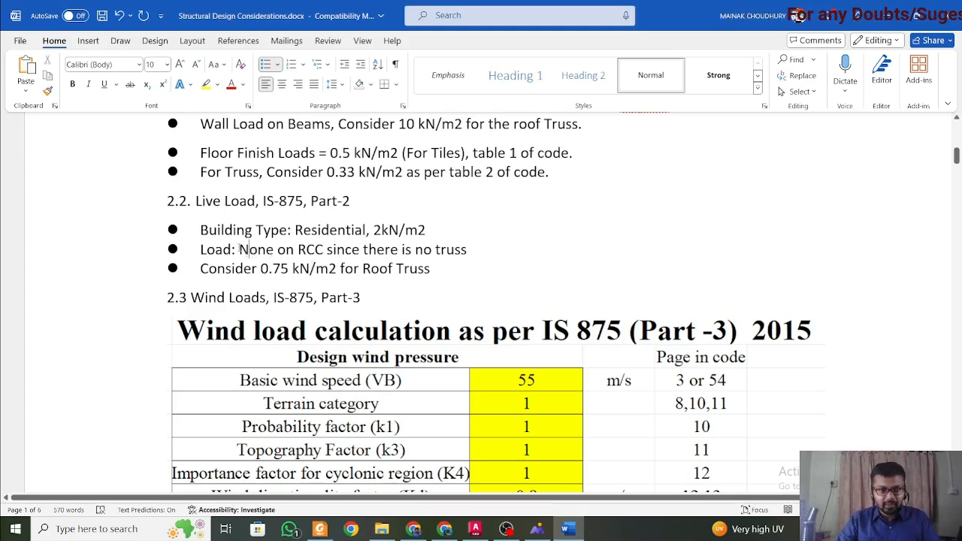
pyautogui.doubleClick(352, 233)
pyautogui.write('Asse')
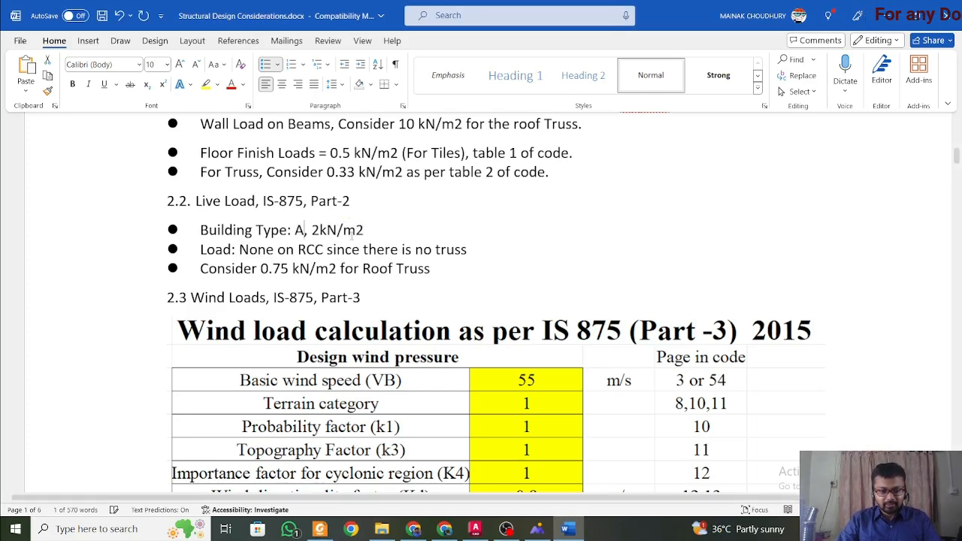
pyautogui.write('mbly')
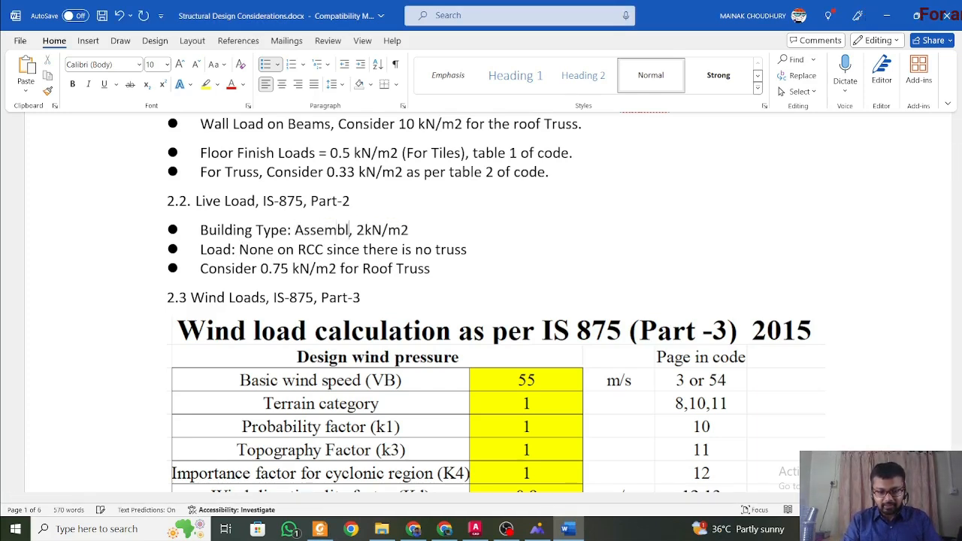
pyautogui.write(': ')
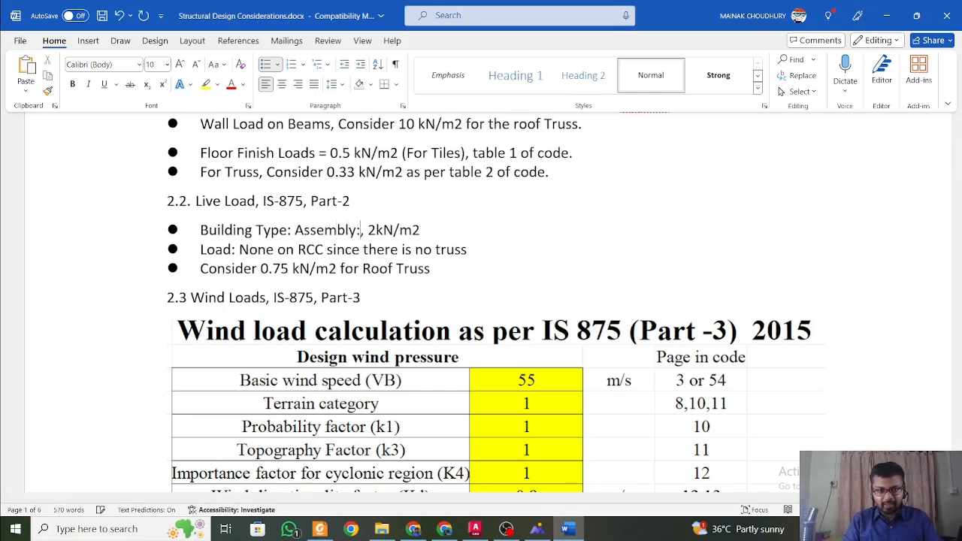
pyautogui.write('Restr')
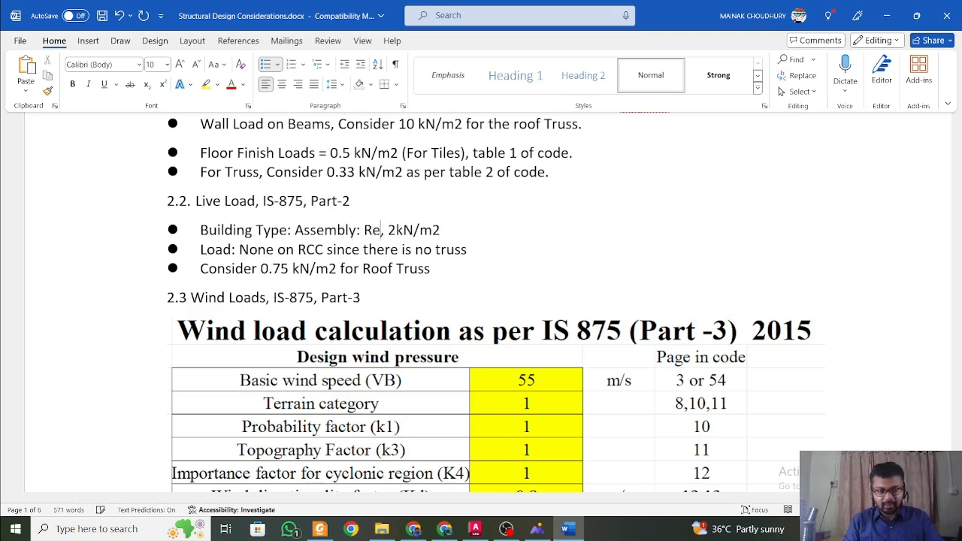
pyautogui.write('aunt')
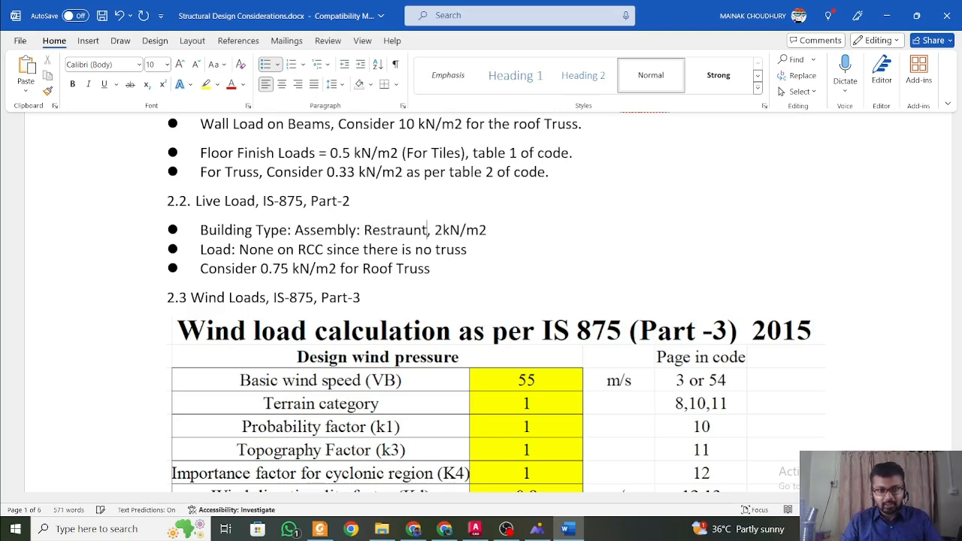
# Set the live load value in the building type entry to 4kN/m2.
pyautogui.doubleClick(440, 229)
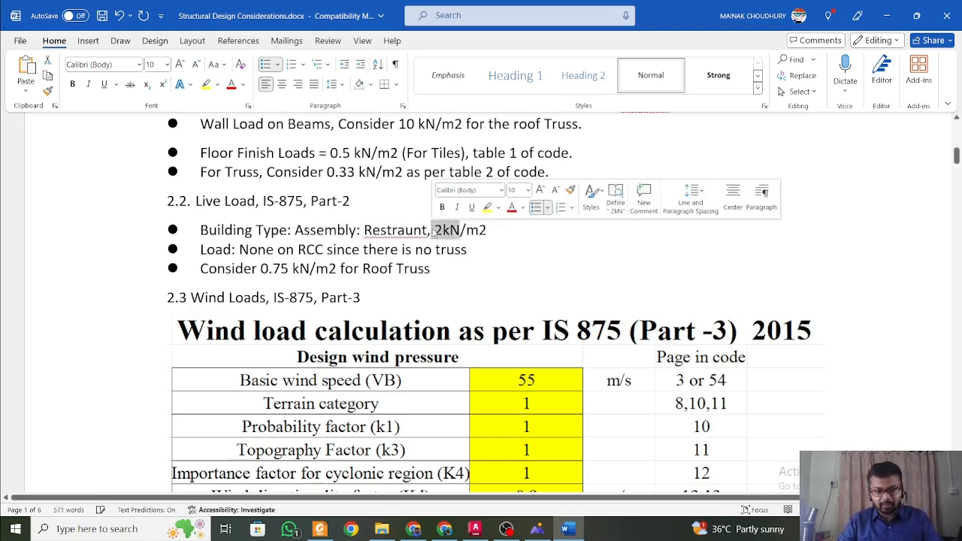
pyautogui.click(442, 229)
pyautogui.press('BackSpace')
pyautogui.write('4')
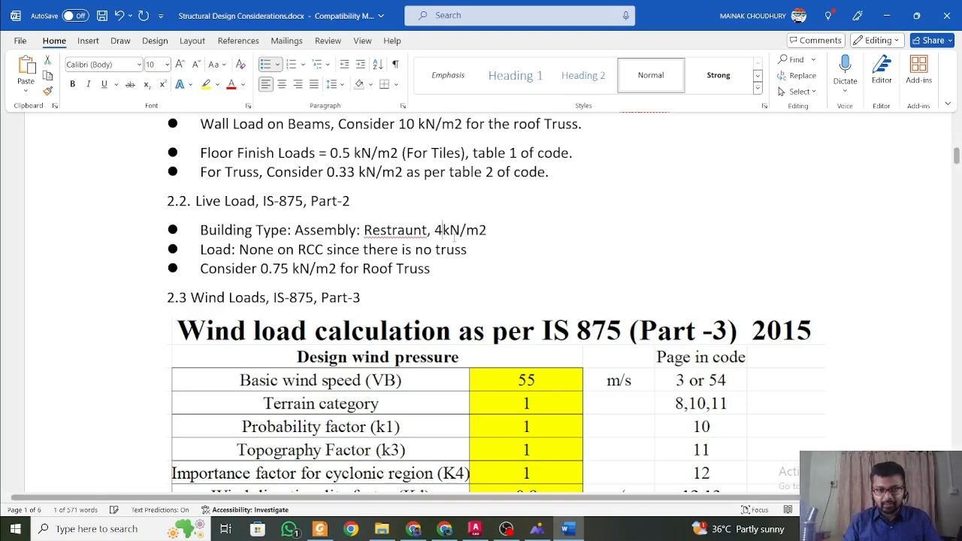
pyautogui.click(536, 236)
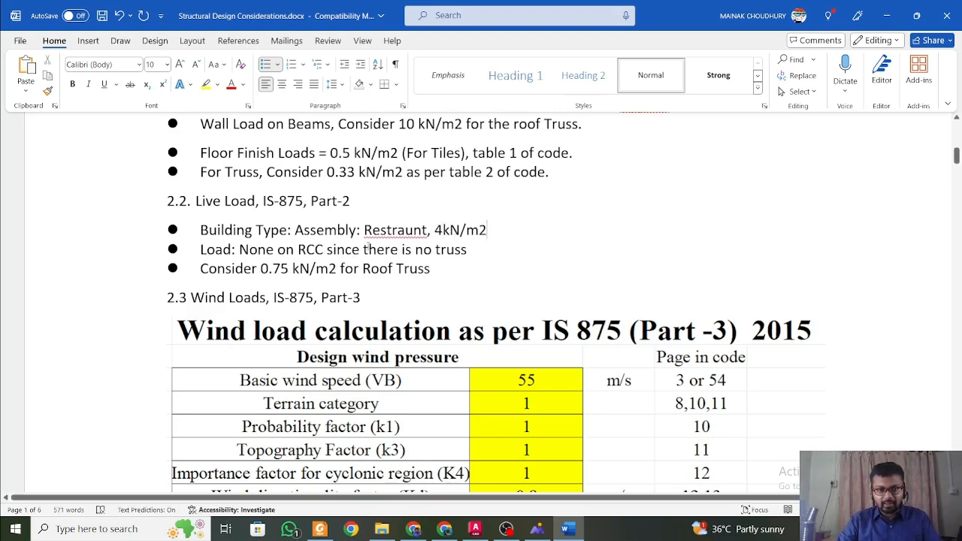
# Correct the misspelled word in the building type entry to the suggested spelling "Restaurant".
pyautogui.click(380, 229)
pyautogui.rightClick(380, 229)
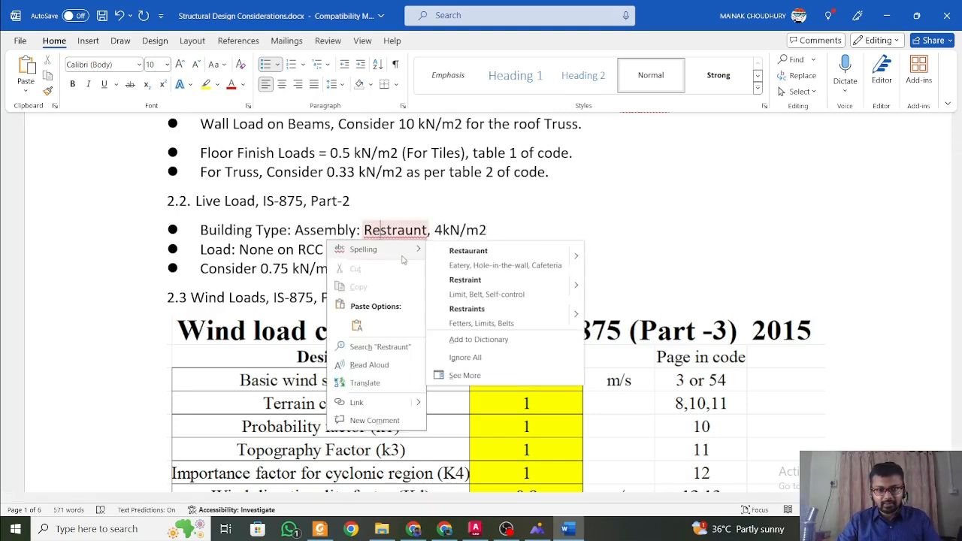
pyautogui.click(489, 247)
# Append ", Table 1 of code" to the building type entry under Live Load.
pyautogui.click(509, 230)
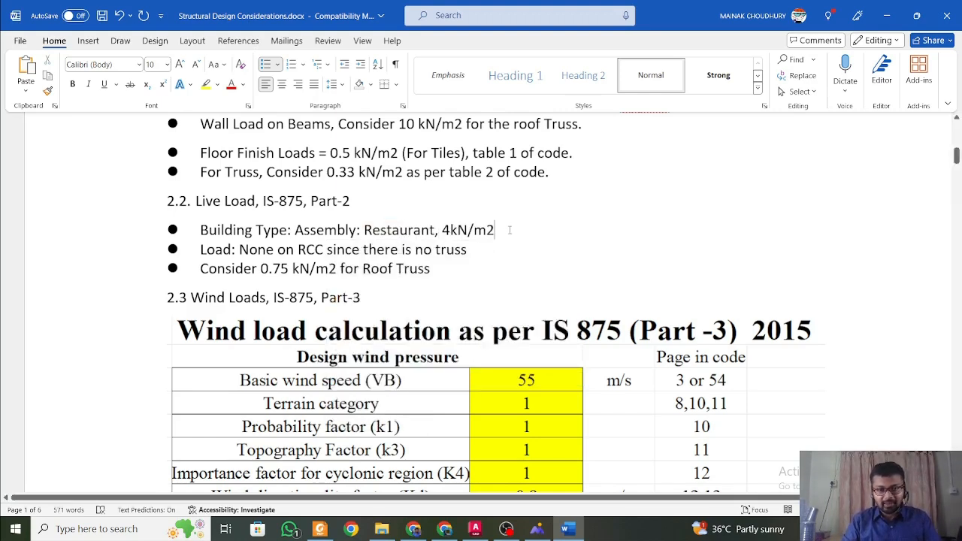
pyautogui.write(', T')
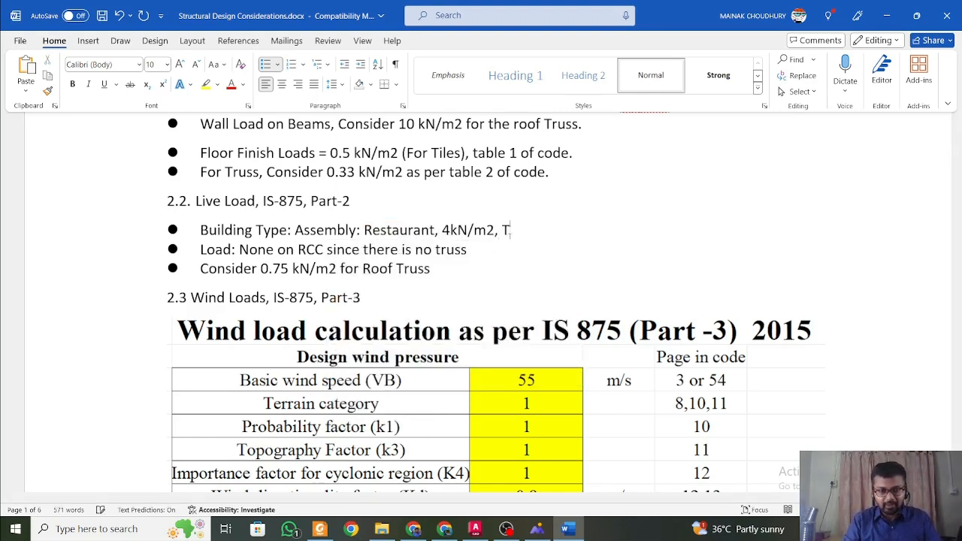
pyautogui.write('abl')
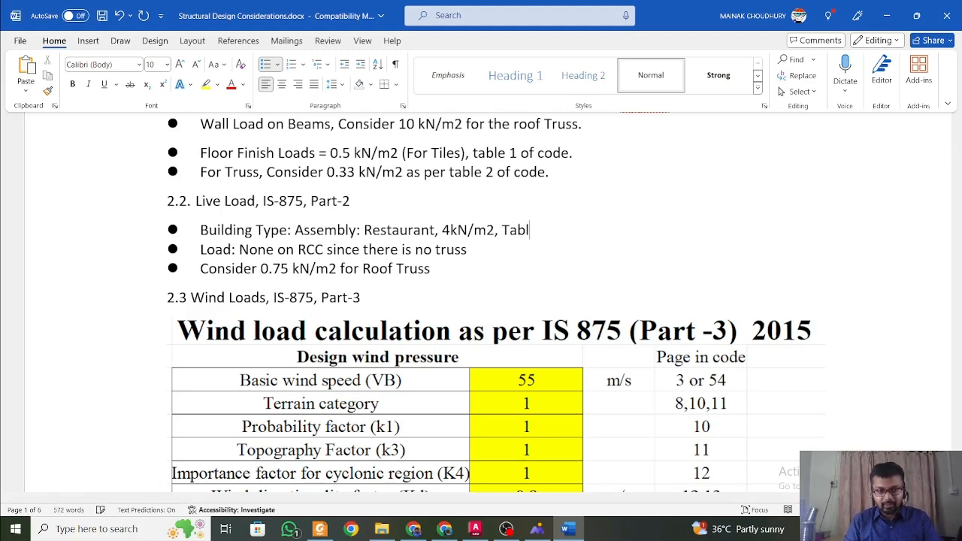
pyautogui.write('e 1 of')
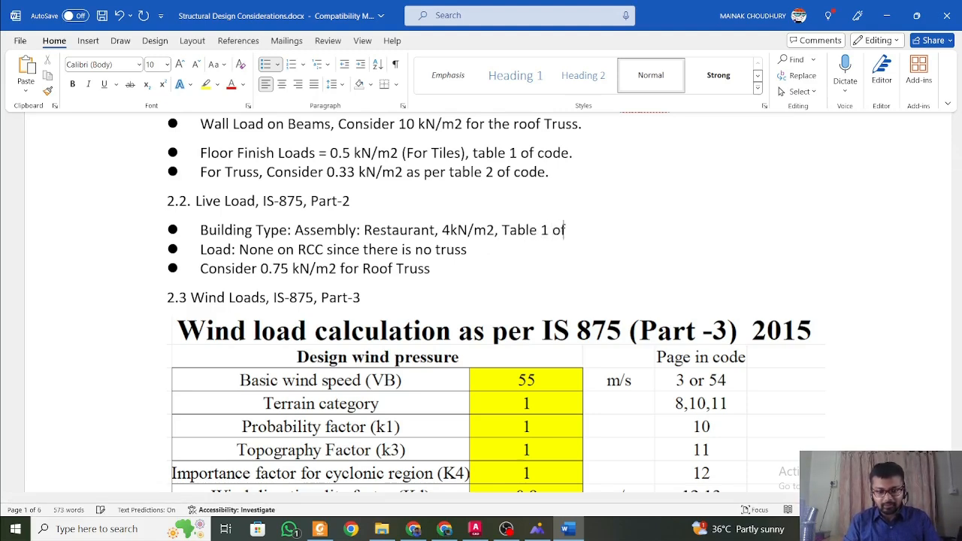
pyautogui.write(' code')
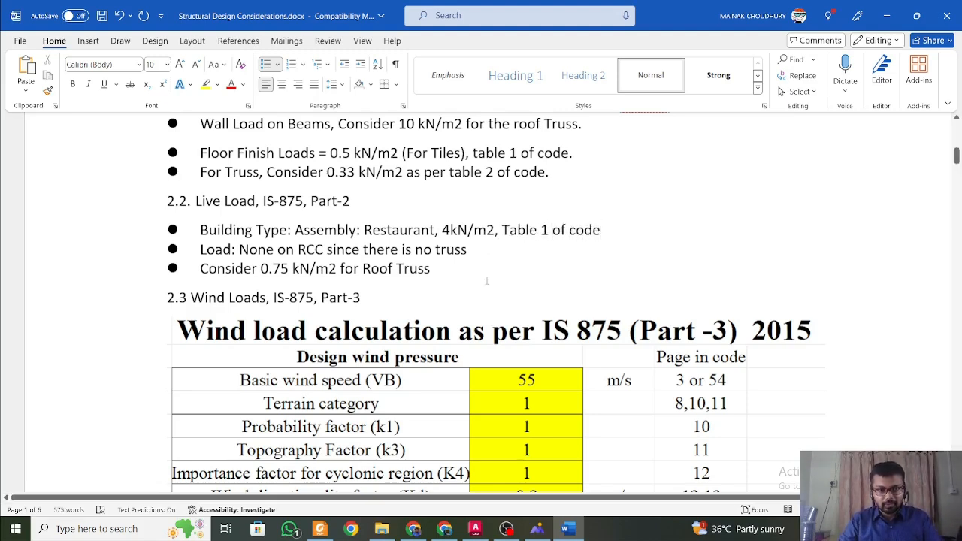
# Append ", Table 2 of code." to the roof truss entry under Live Load, accepting the suggested closing full stop.
pyautogui.click(436, 268)
pyautogui.write(', Tan')
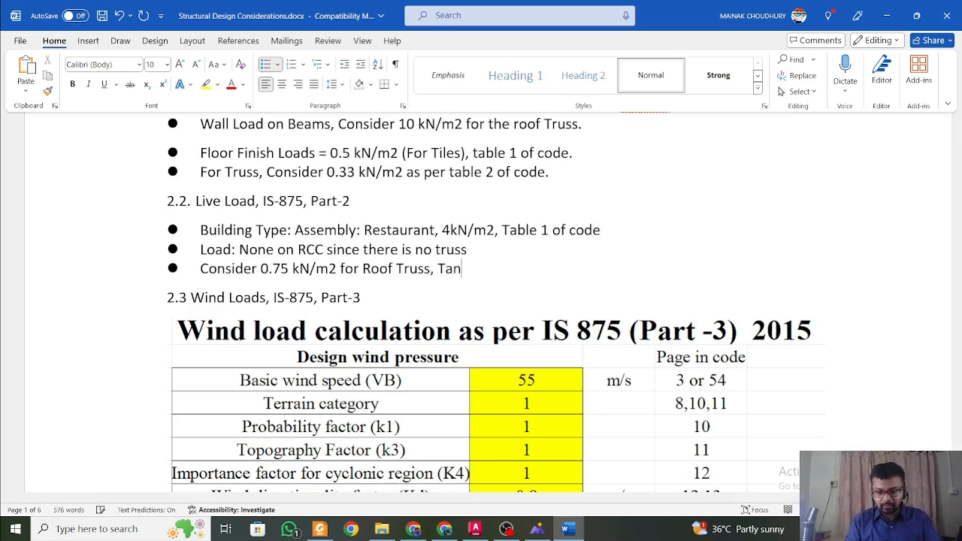
pyautogui.press('BackSpace')
pyautogui.write('b')
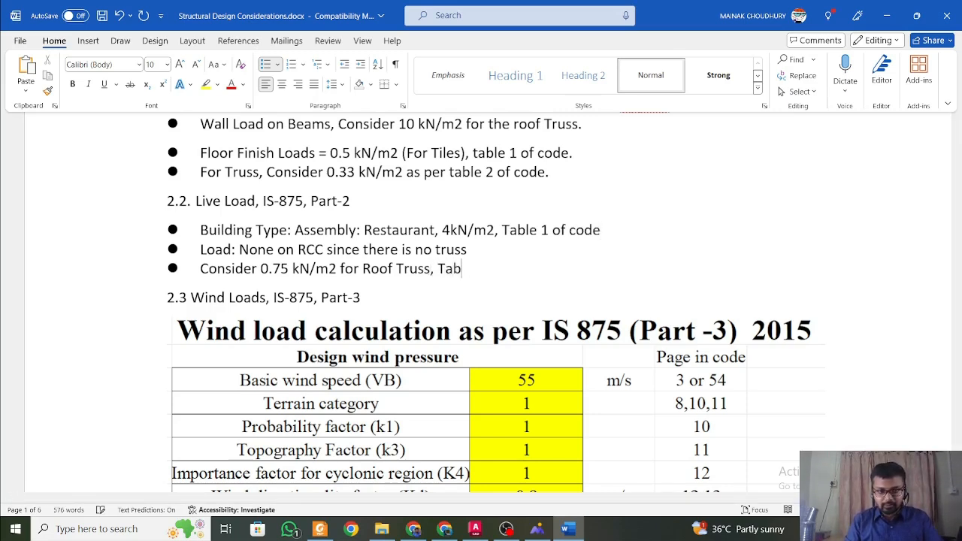
pyautogui.write('le 2 of')
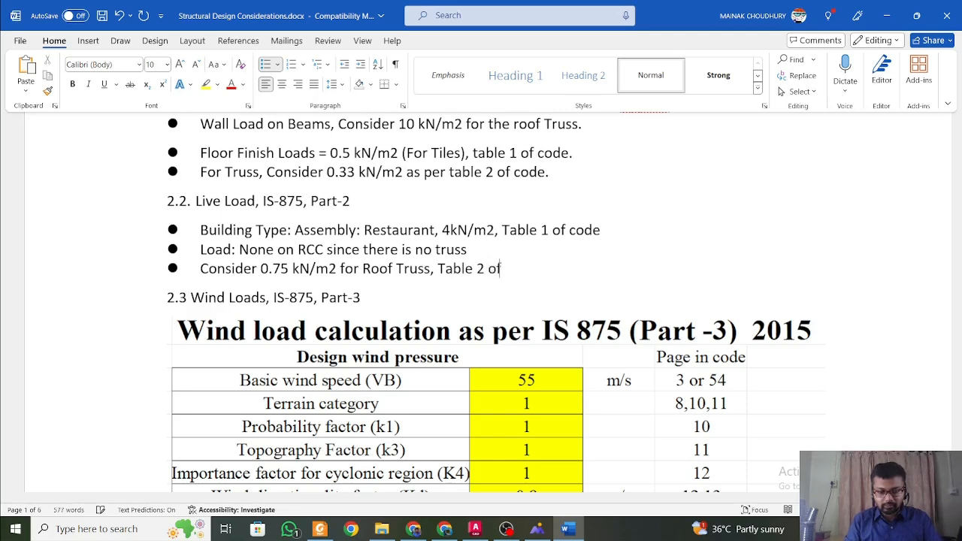
pyautogui.write(' cvode')
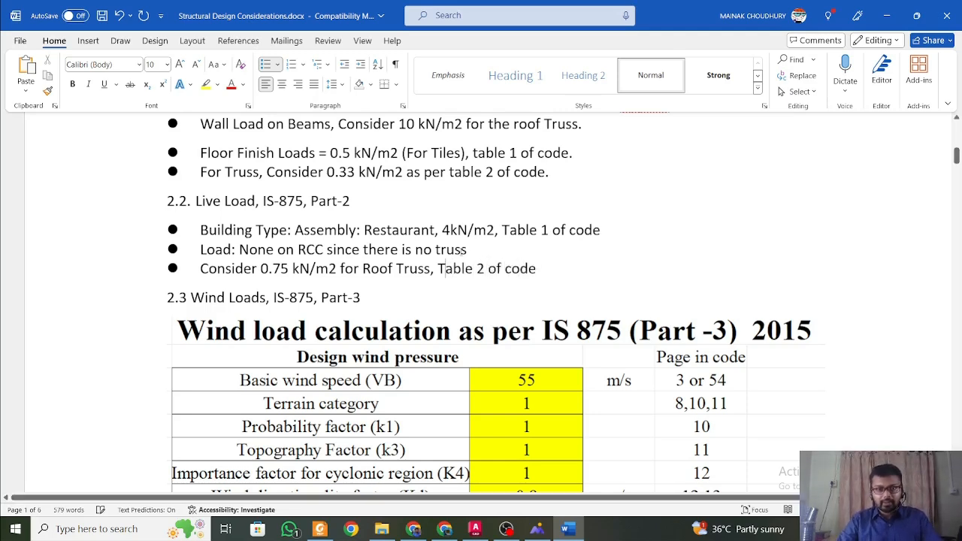
pyautogui.click(478, 247)
pyautogui.rightClick(520, 269)
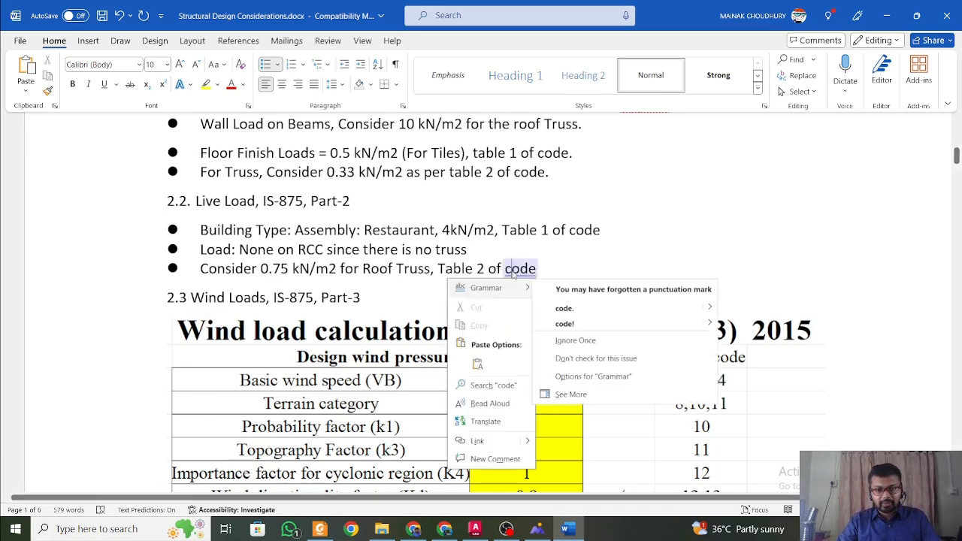
pyautogui.click(567, 309)
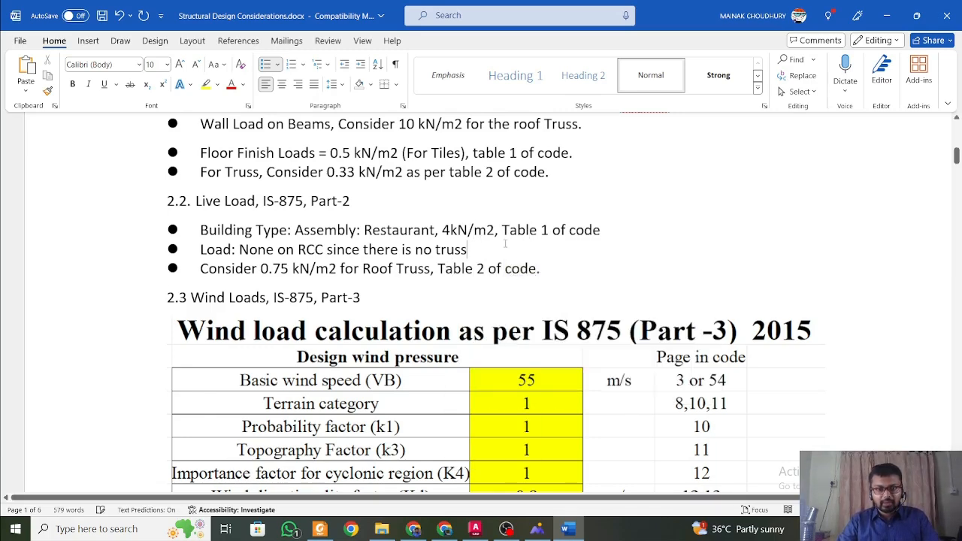
# View the wind load table in section 2.3, and switch to AutoCAD to view the overall restaurant floor plans.
pyautogui.scroll(-3, 458, 229)
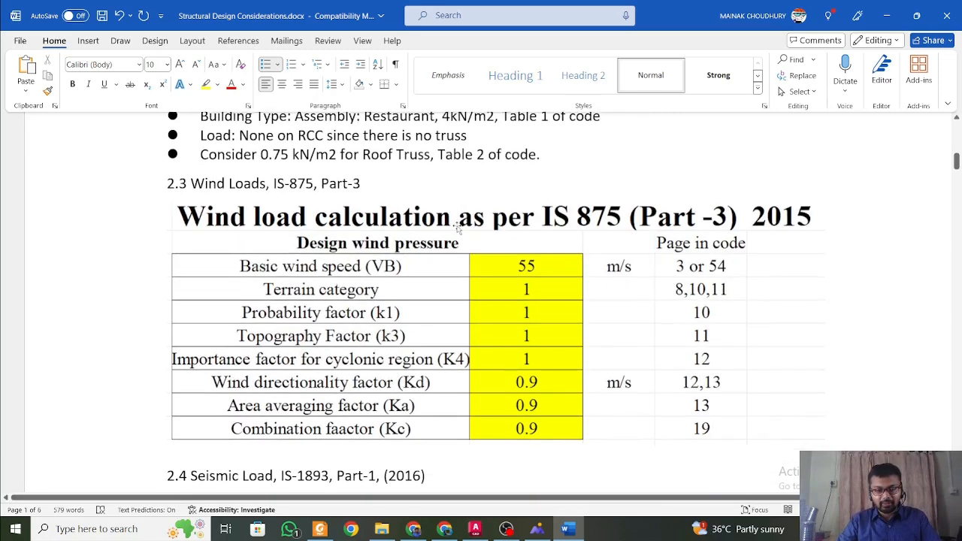
pyautogui.click(474, 531)
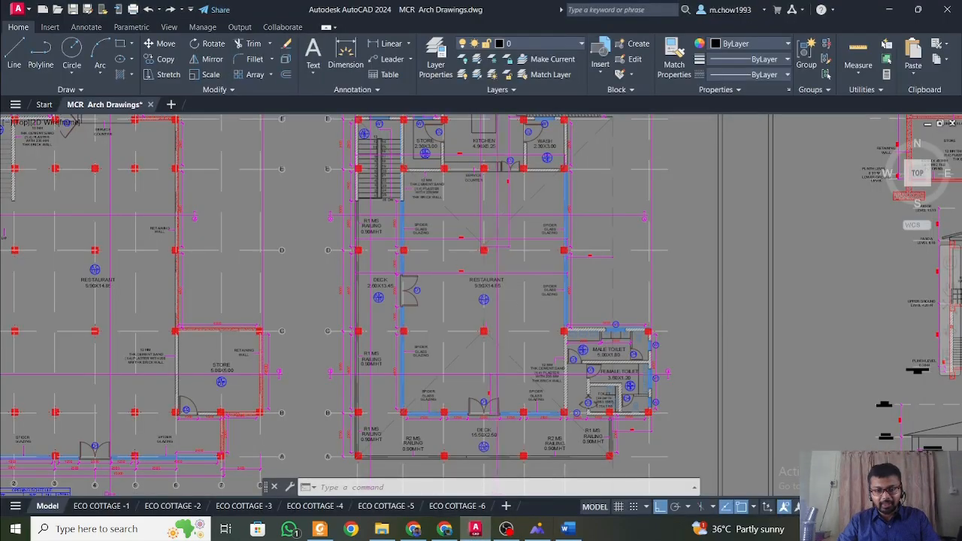
pyautogui.scroll(3, 498, 382)
pyautogui.scroll(-5, 536, 309)
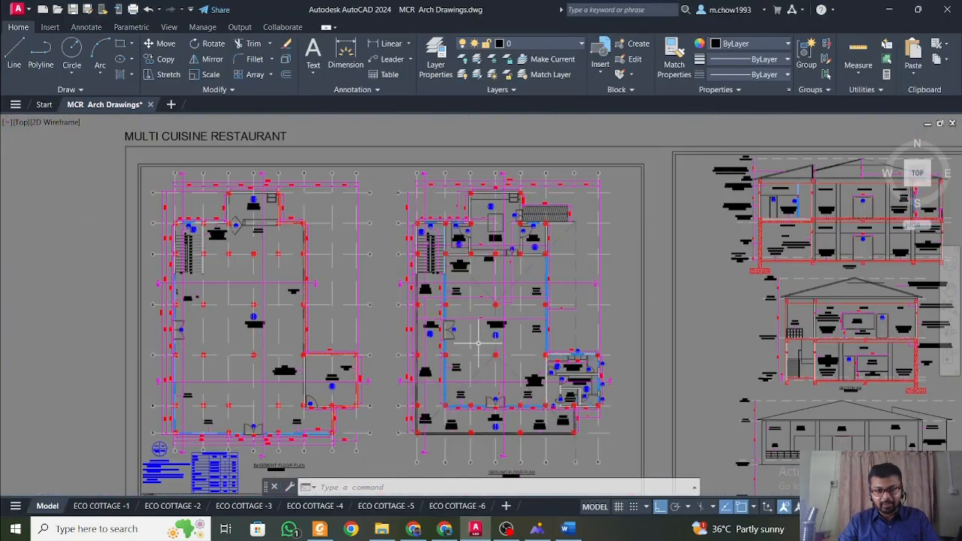
# Inspect the basement and ground floor plans up close, and switch to Word to review the wind load factors in section 2.3.
pyautogui.scroll(3, 534, 455)
pyautogui.scroll(-3, 534, 455)
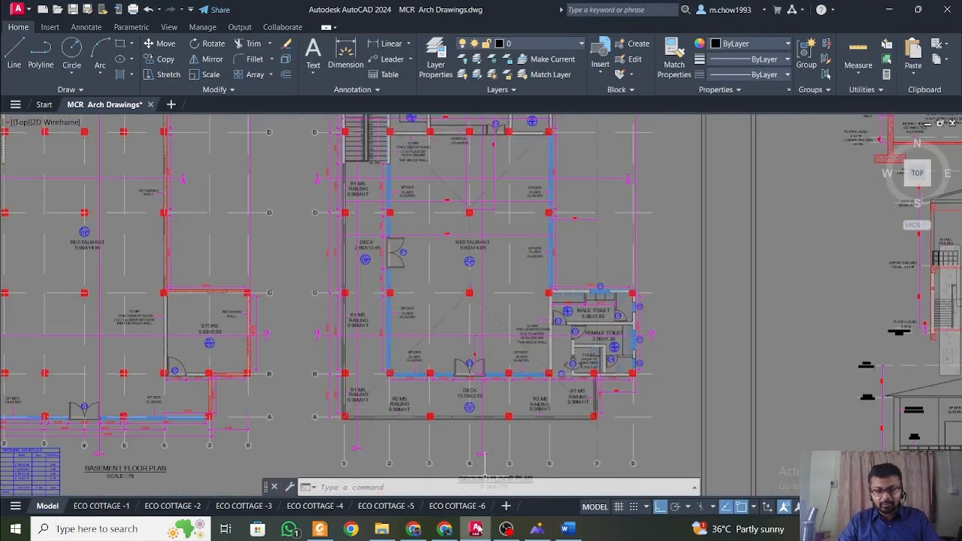
pyautogui.click(475, 529)
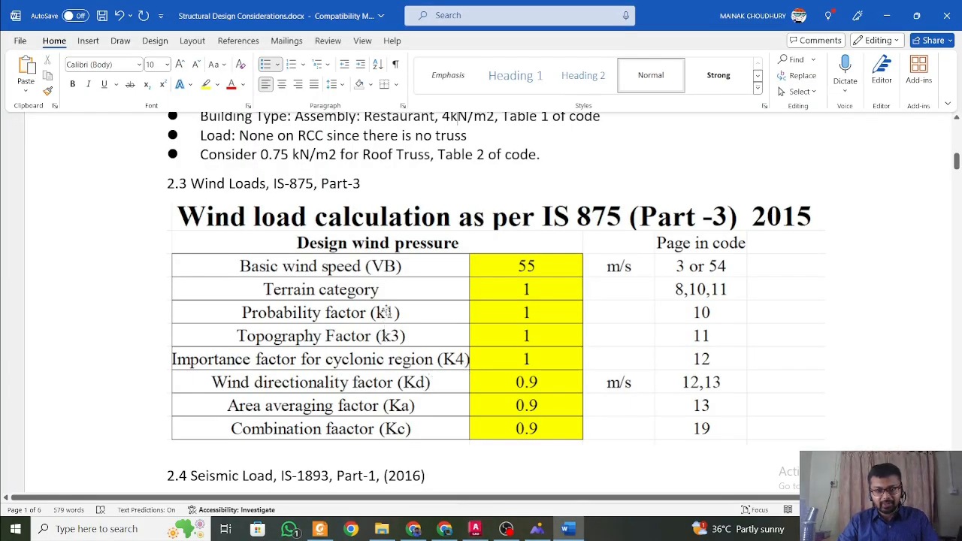
pyautogui.click(518, 259)
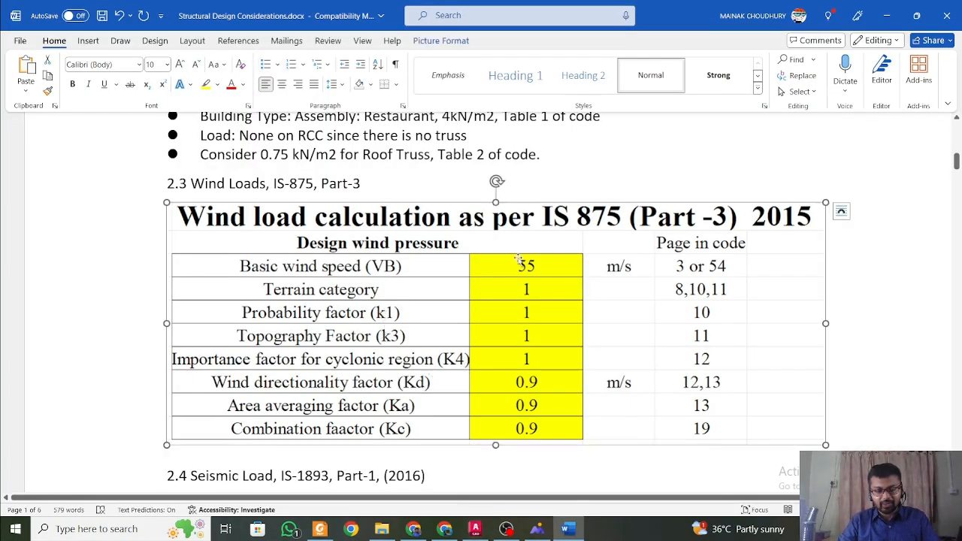
pyautogui.scroll(-2, 518, 259)
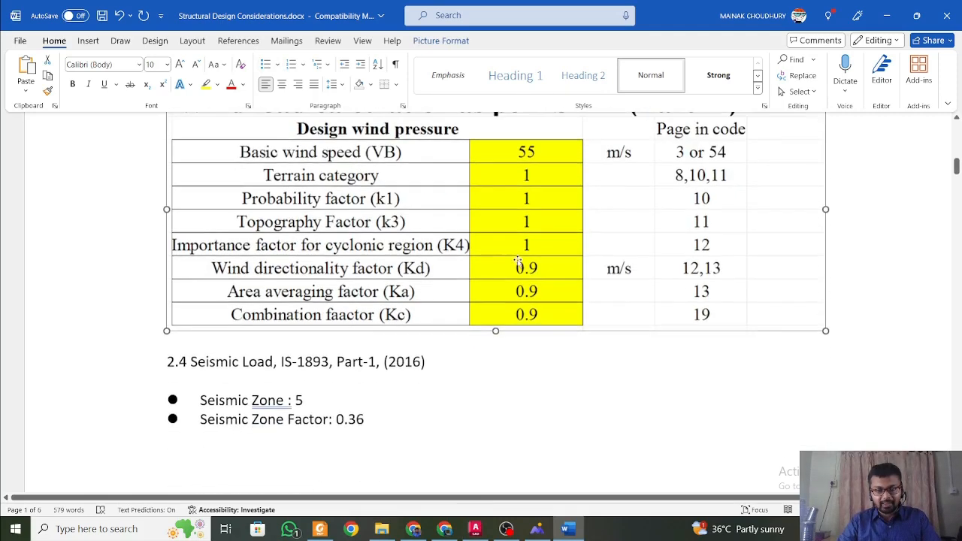
pyautogui.scroll(1, 522, 258)
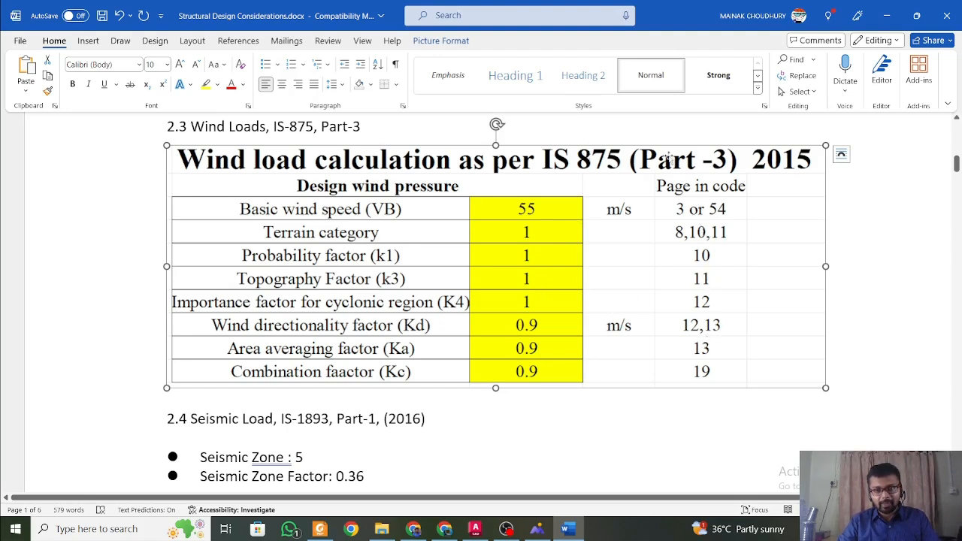
pyautogui.scroll(-3, 646, 272)
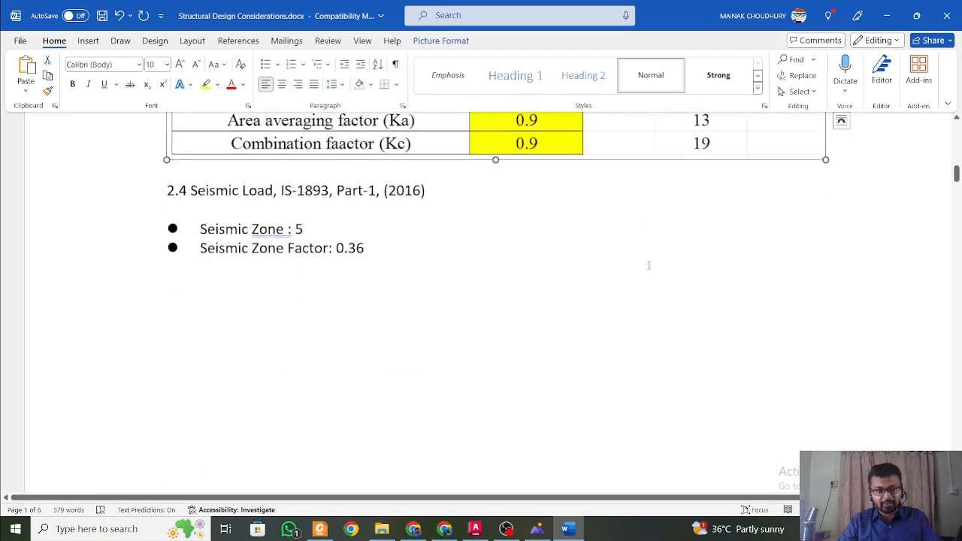
# Review the seismic zone and zone factor entries in section 2.4 Seismic Load against Table 3 of the code.
pyautogui.scroll(-1, 459, 220)
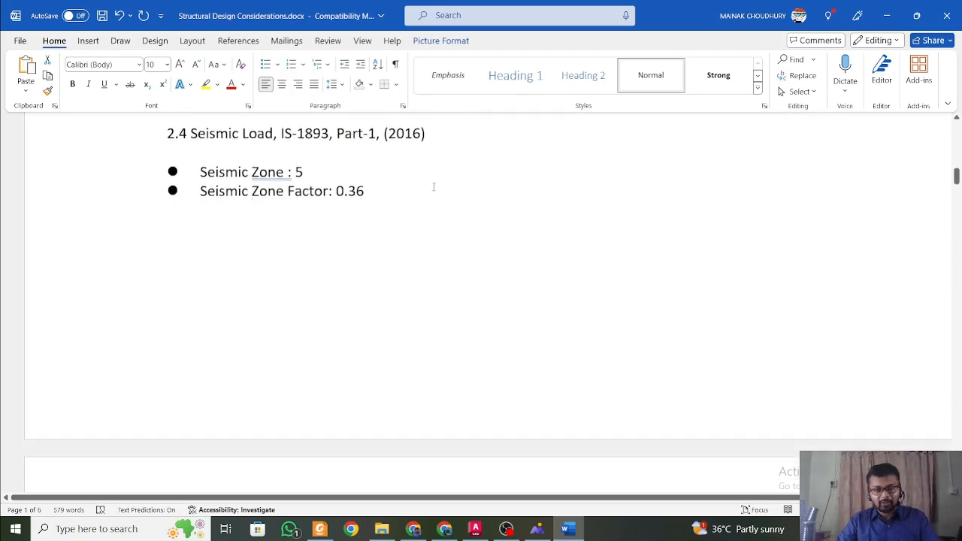
pyautogui.scroll(2, 432, 187)
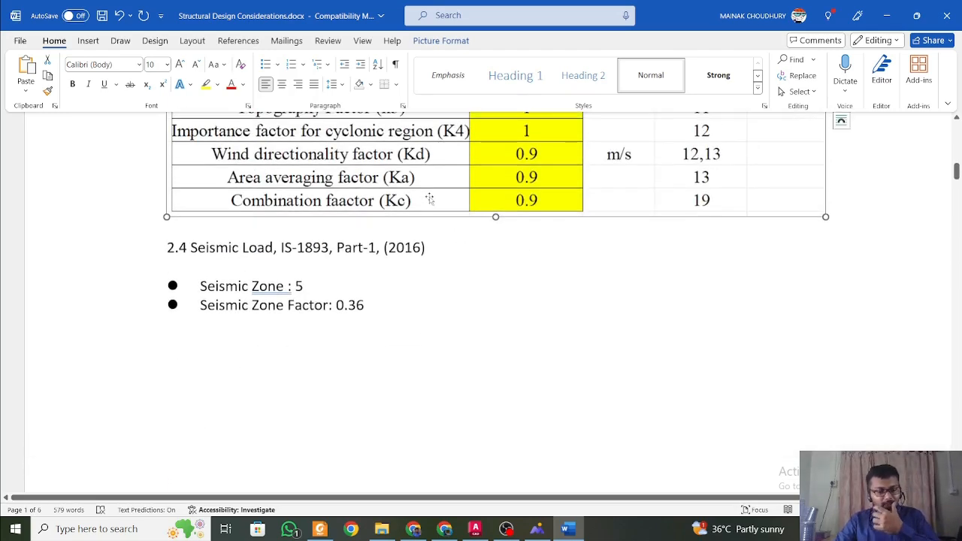
pyautogui.scroll(-2, 428, 209)
pyautogui.scroll(2, 428, 214)
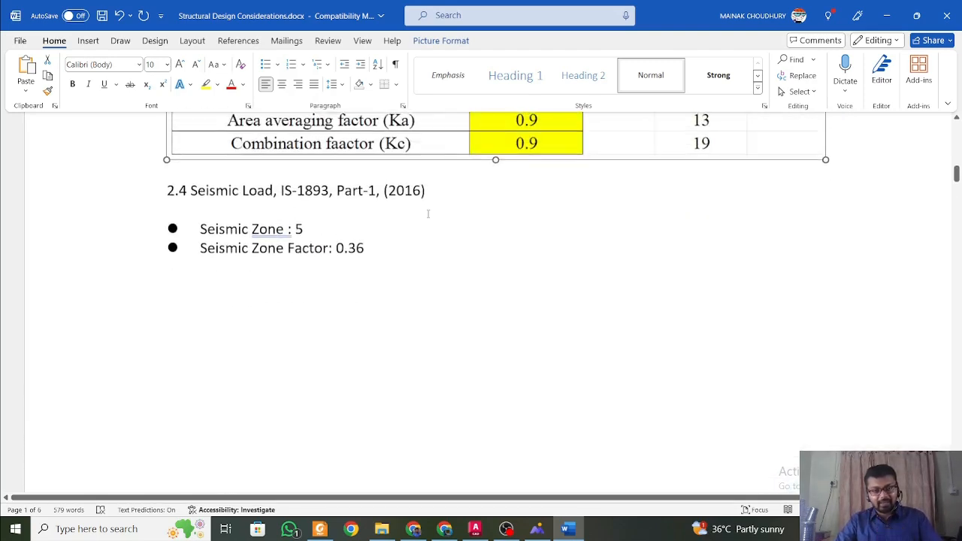
pyautogui.scroll(-8, 368, 218)
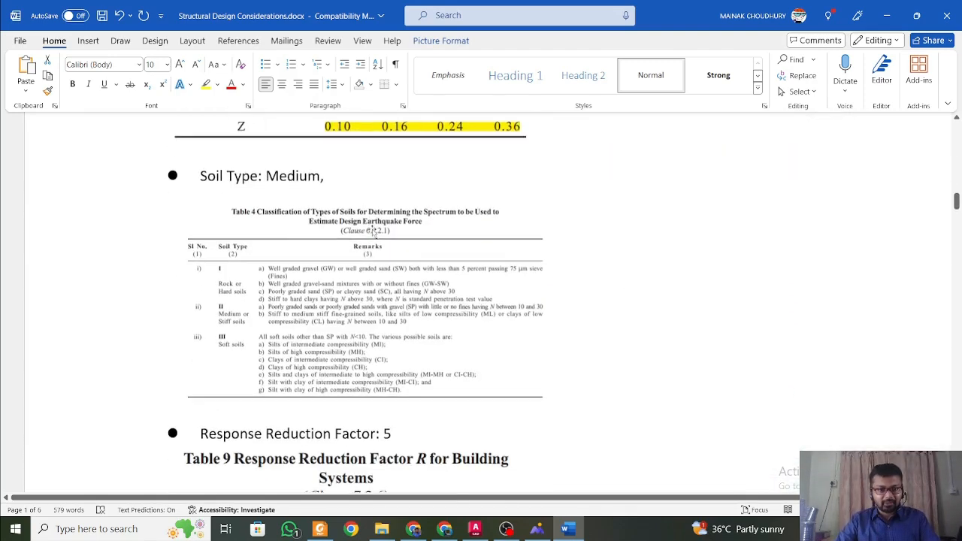
pyautogui.scroll(3, 371, 218)
pyautogui.scroll(6, 369, 216)
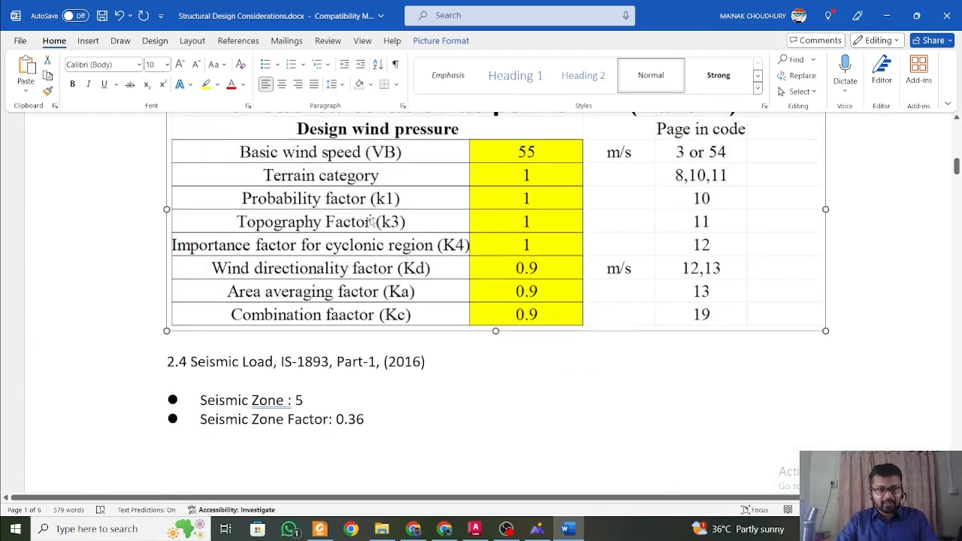
pyautogui.scroll(-1, 355, 230)
pyautogui.click(313, 290)
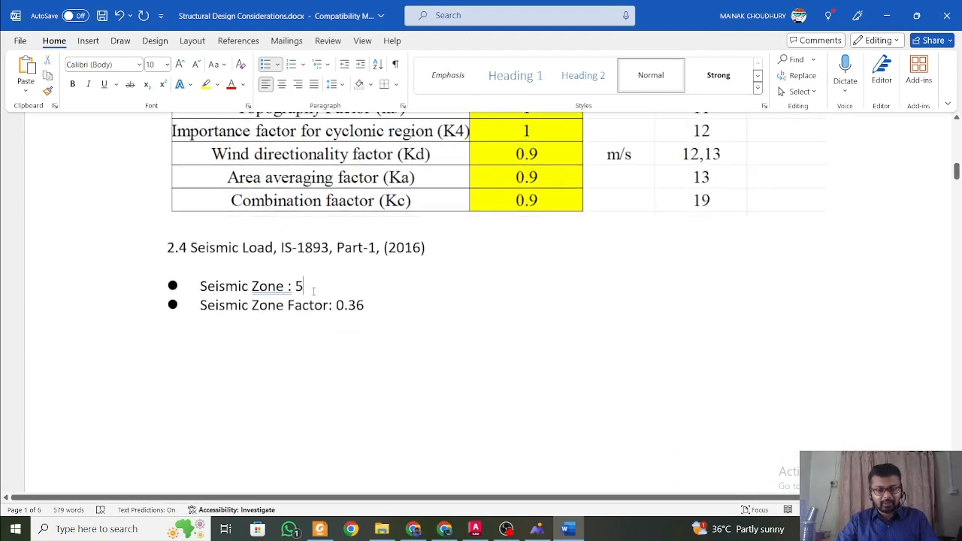
pyautogui.scroll(-5, 387, 315)
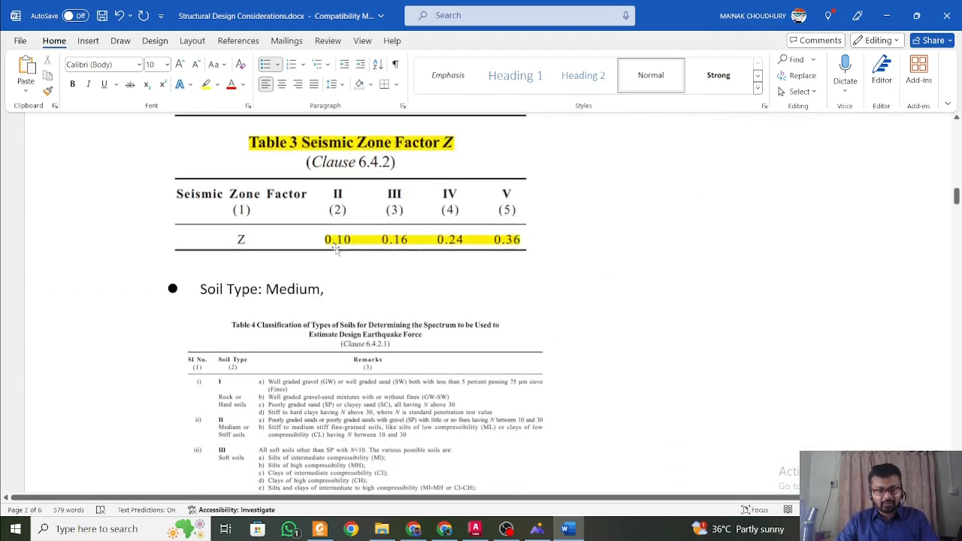
pyautogui.scroll(-3, 332, 291)
pyautogui.scroll(2, 262, 243)
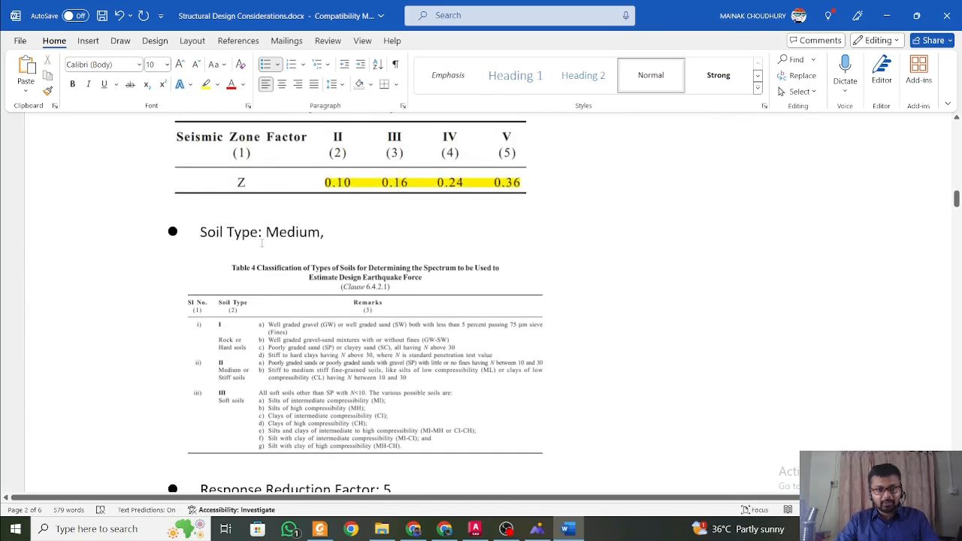
# Examine the soil type, response reduction factor and importance factor entries with their code tables 4, 9 and 8.
pyautogui.click(320, 299)
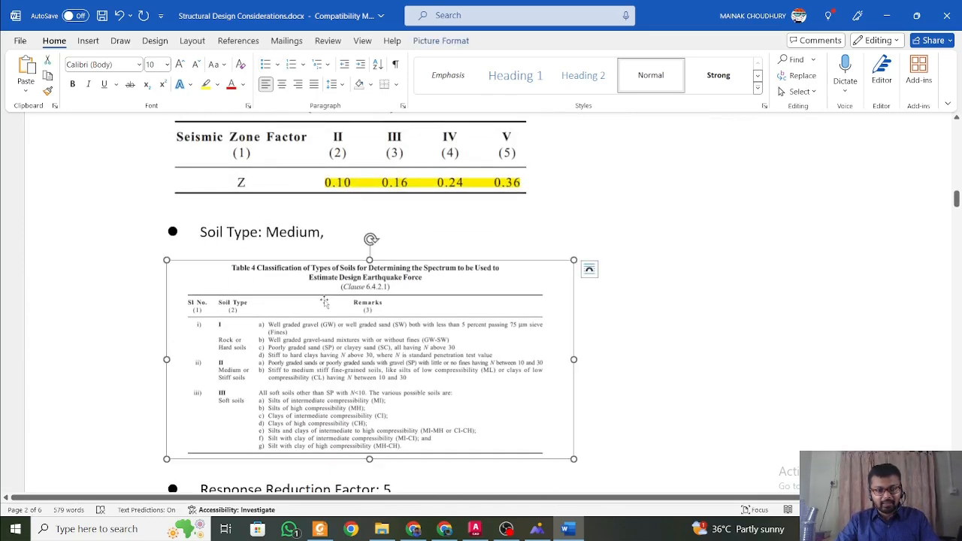
pyautogui.scroll(-4, 315, 338)
pyautogui.click(314, 340)
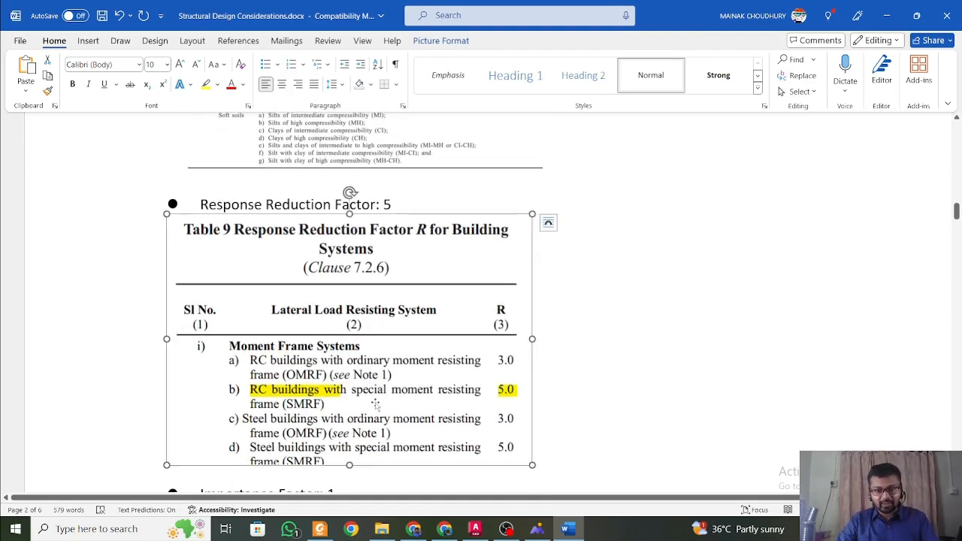
pyautogui.scroll(-5, 379, 402)
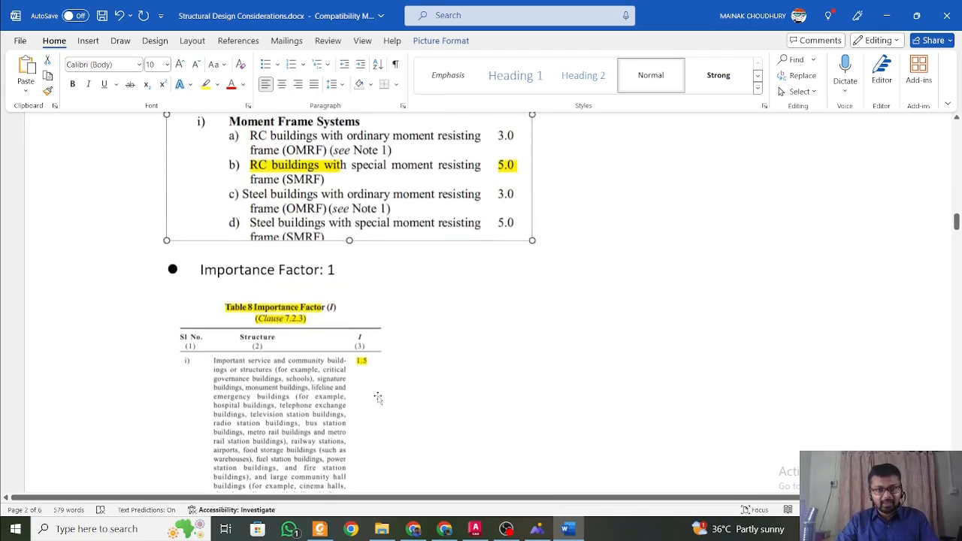
pyautogui.scroll(4, 378, 396)
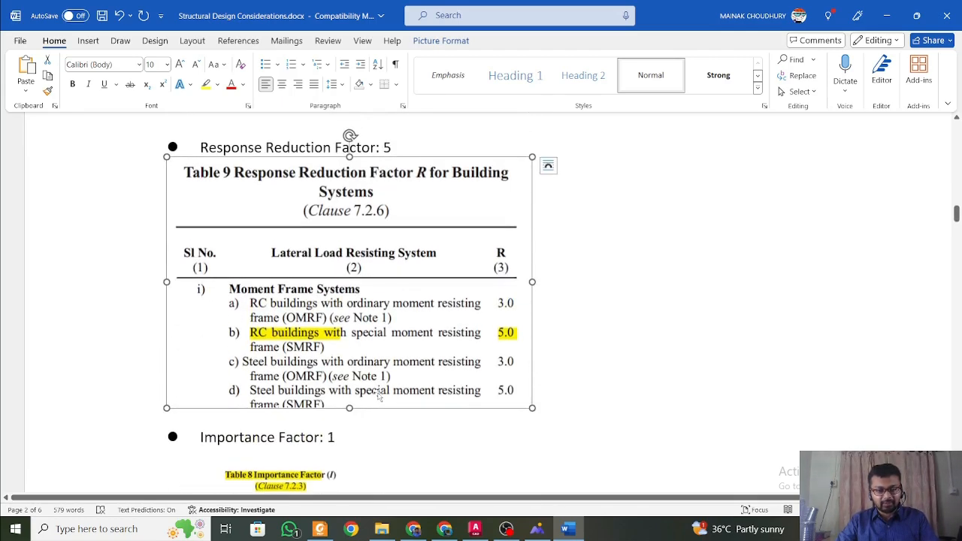
pyautogui.scroll(-5, 380, 397)
pyautogui.click(300, 373)
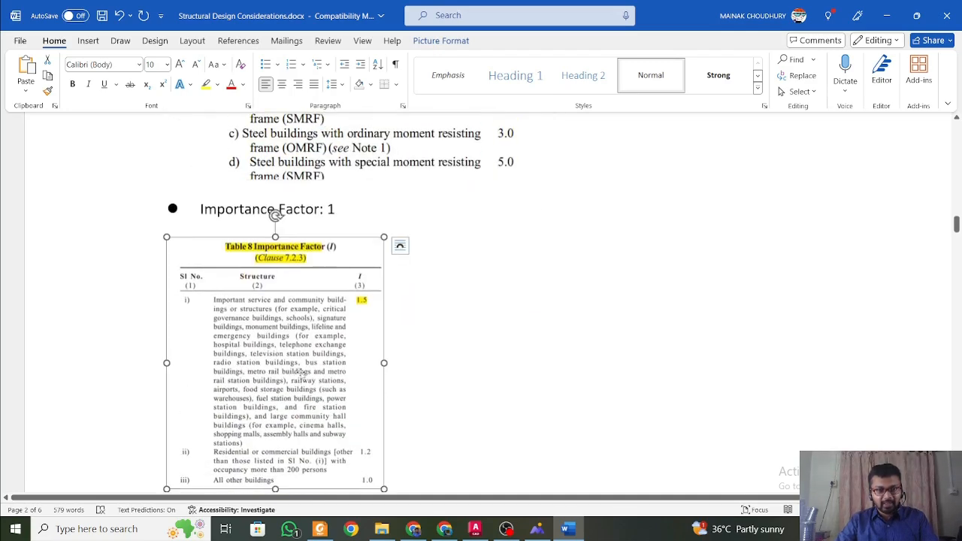
# Read the damping ratio, vertical earthquake effects and imposed load percentage entries with their code clauses.
pyautogui.scroll(-3, 412, 396)
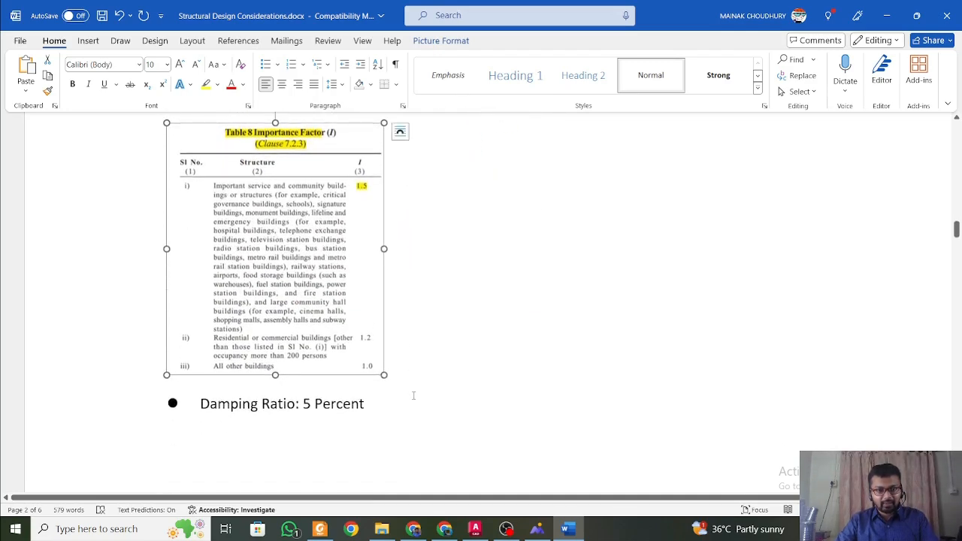
pyautogui.scroll(-10, 413, 395)
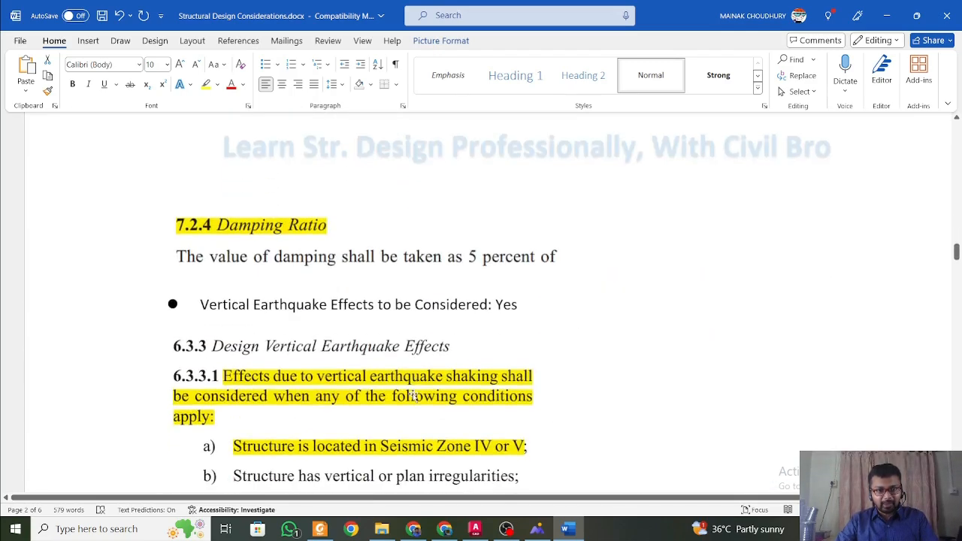
pyautogui.scroll(-3, 413, 396)
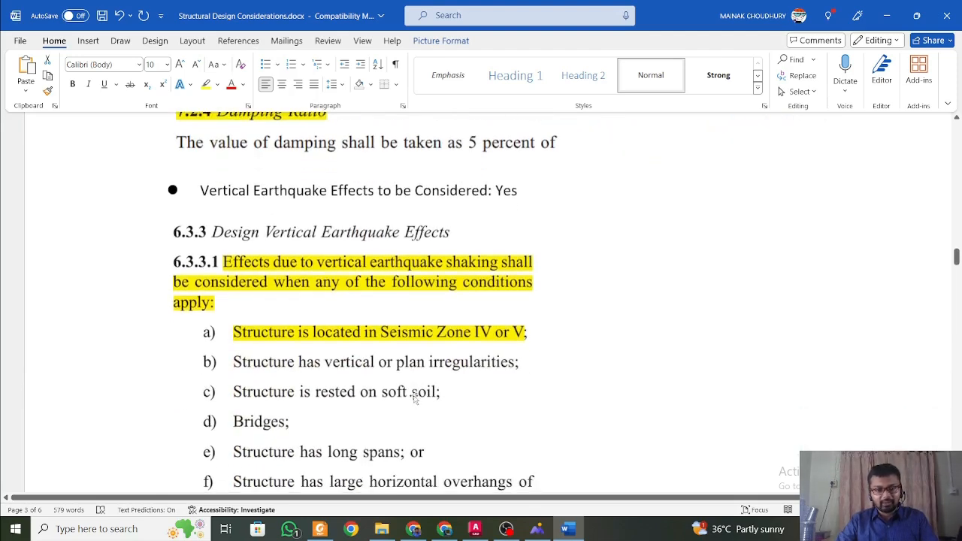
pyautogui.click(405, 332)
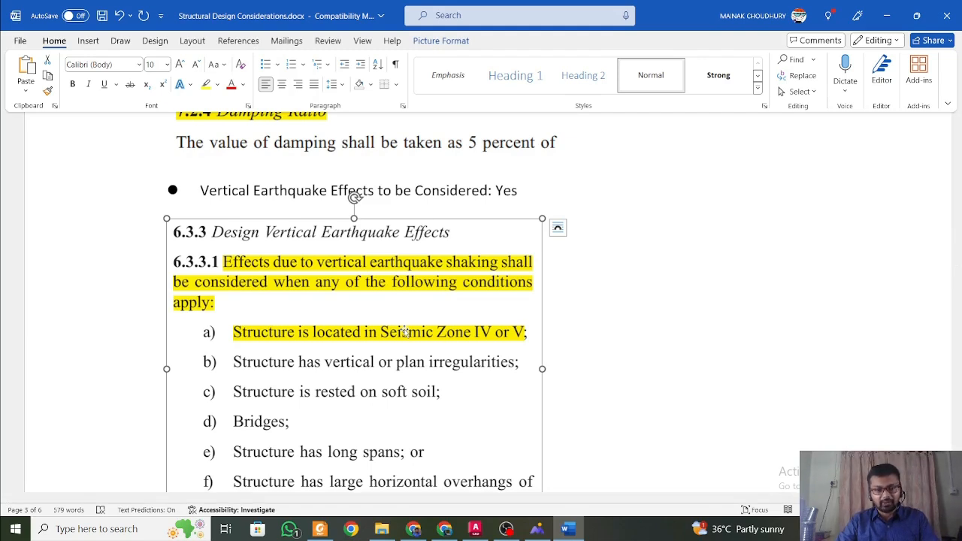
pyautogui.scroll(-3, 405, 335)
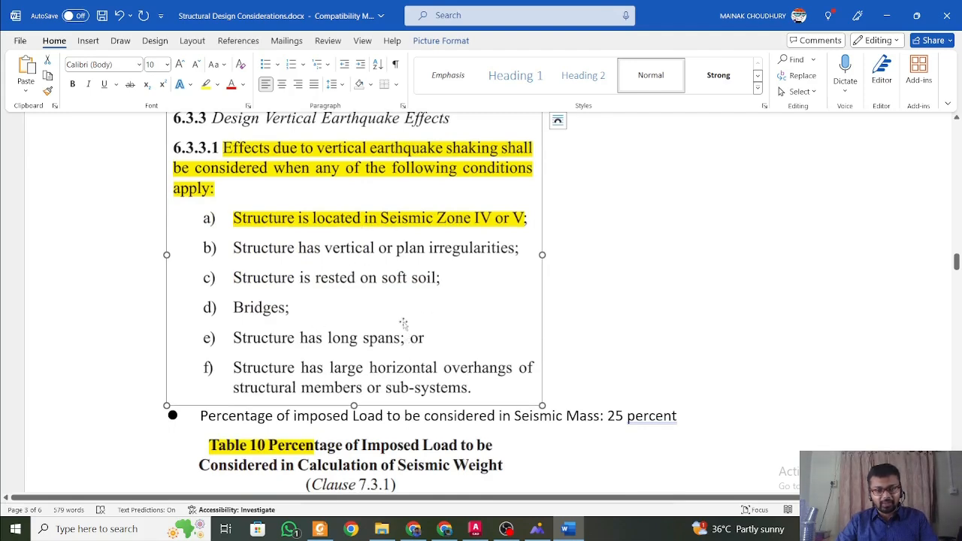
pyautogui.scroll(-7, 369, 319)
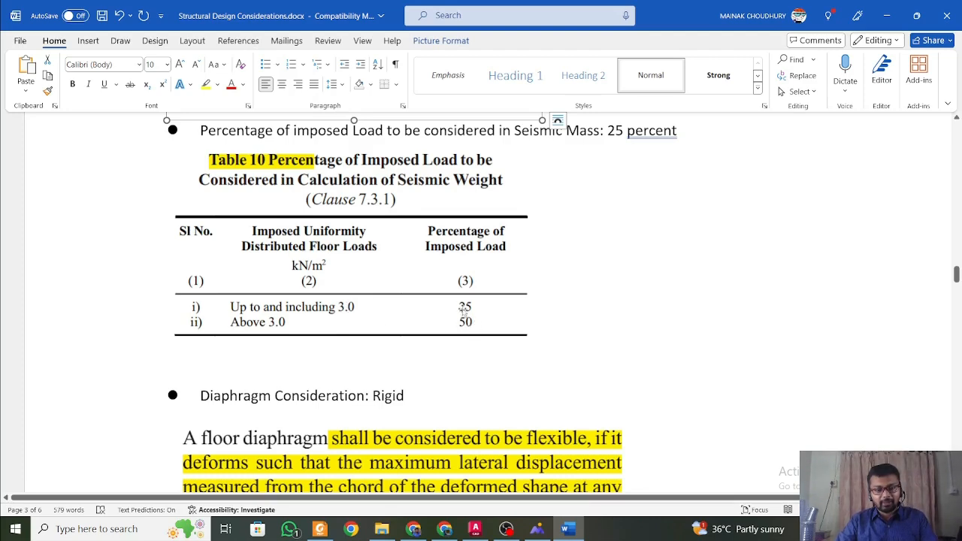
# Review the diaphragm consideration and the cracked section properties in clause 6.4.3.1.
pyautogui.scroll(-4, 455, 339)
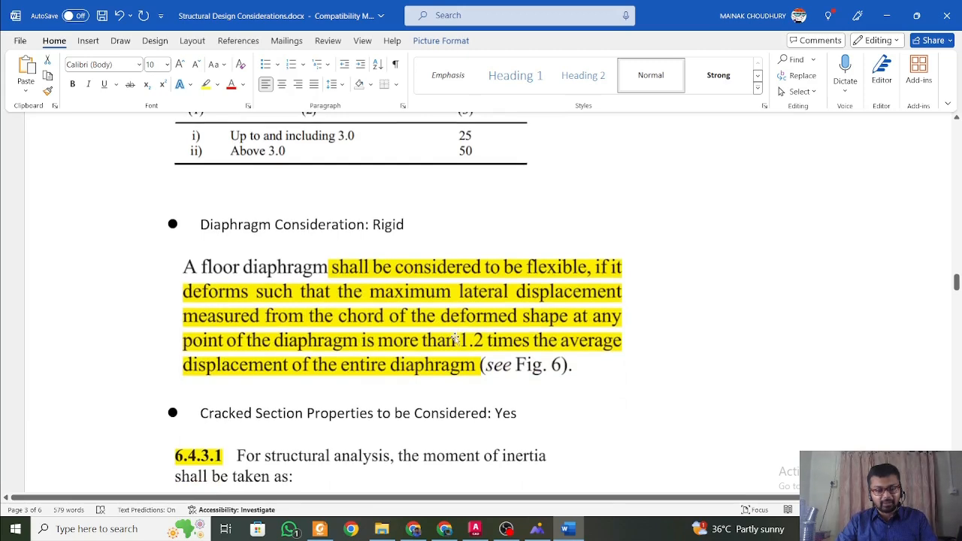
pyautogui.click(385, 308)
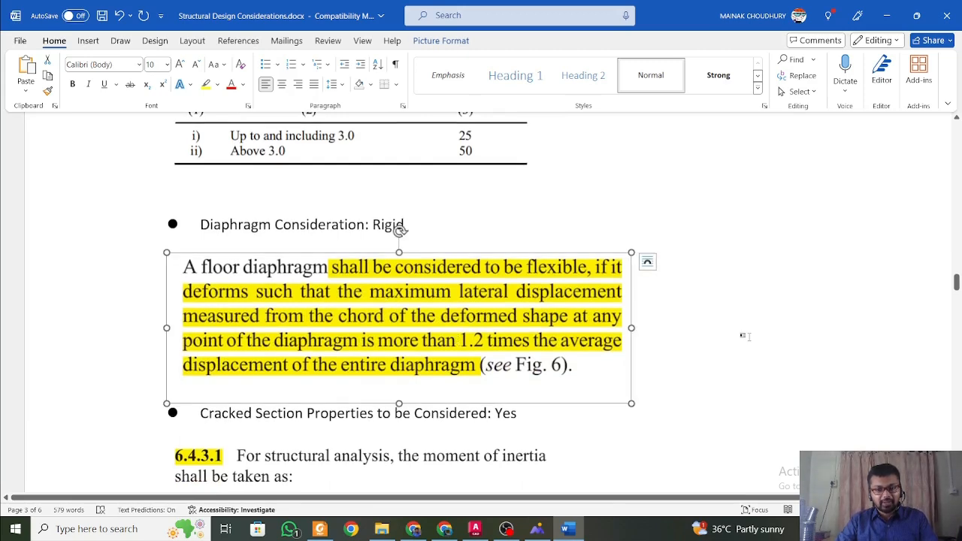
pyautogui.click(745, 336)
pyautogui.scroll(-8, 727, 338)
pyautogui.scroll(2, 726, 340)
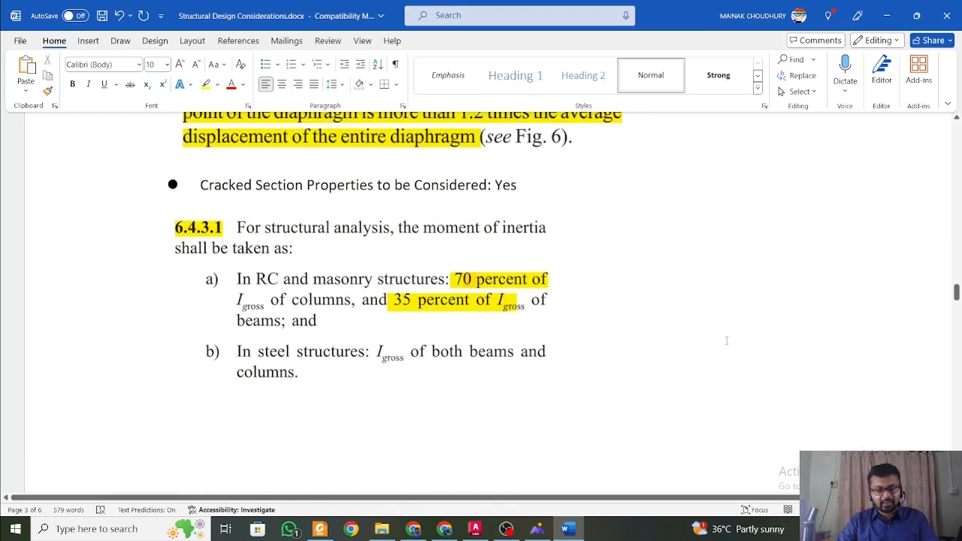
pyautogui.scroll(3, 726, 341)
pyautogui.scroll(-3, 726, 338)
pyautogui.click(452, 323)
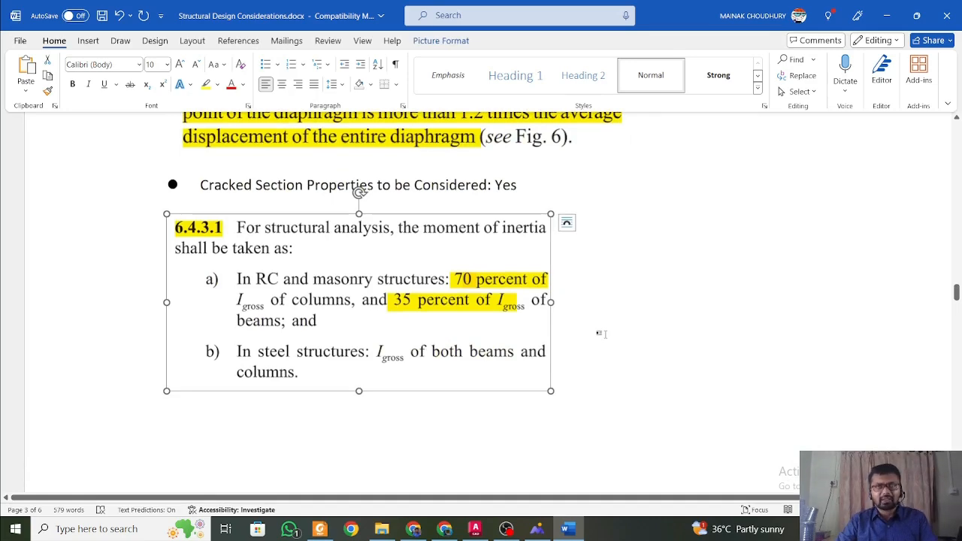
# Read the structural analysis methods, the 3.22 Response Spectrum definition and the Scale Factor in ETABS notes.
pyautogui.scroll(-8, 601, 336)
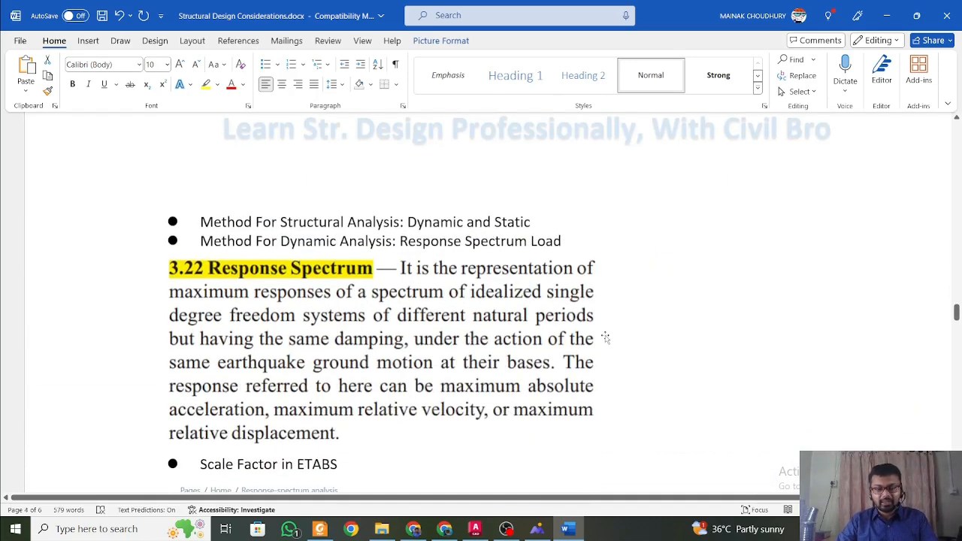
pyautogui.scroll(-3, 605, 338)
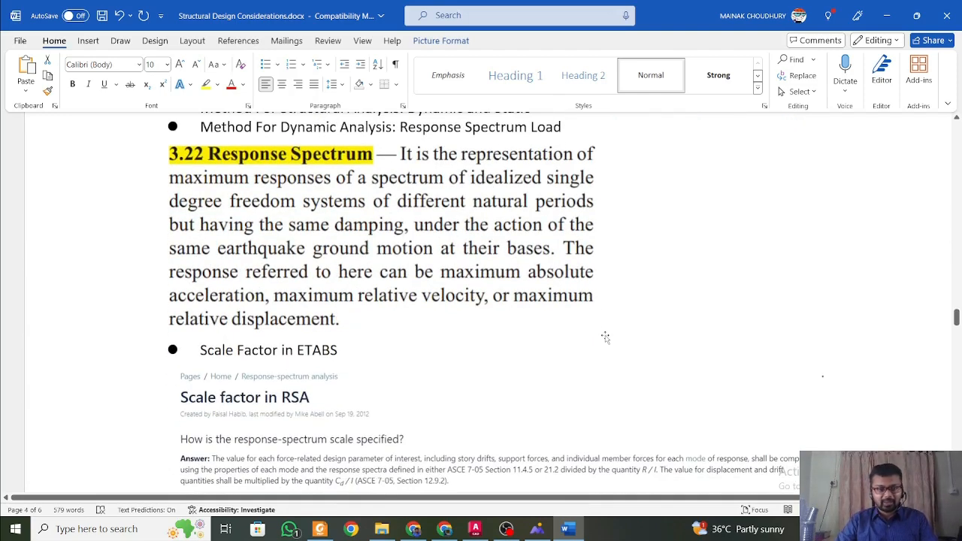
pyautogui.click(562, 311)
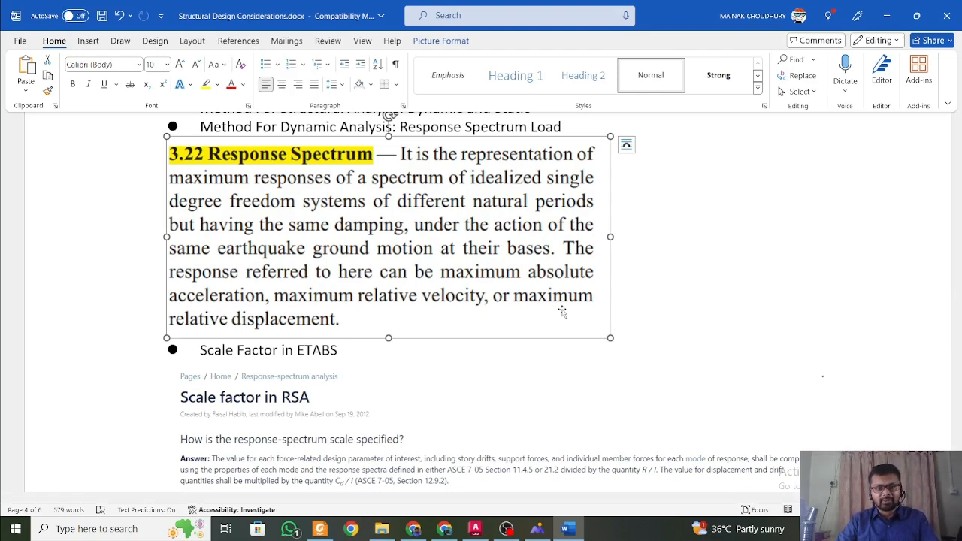
pyautogui.scroll(-3, 563, 311)
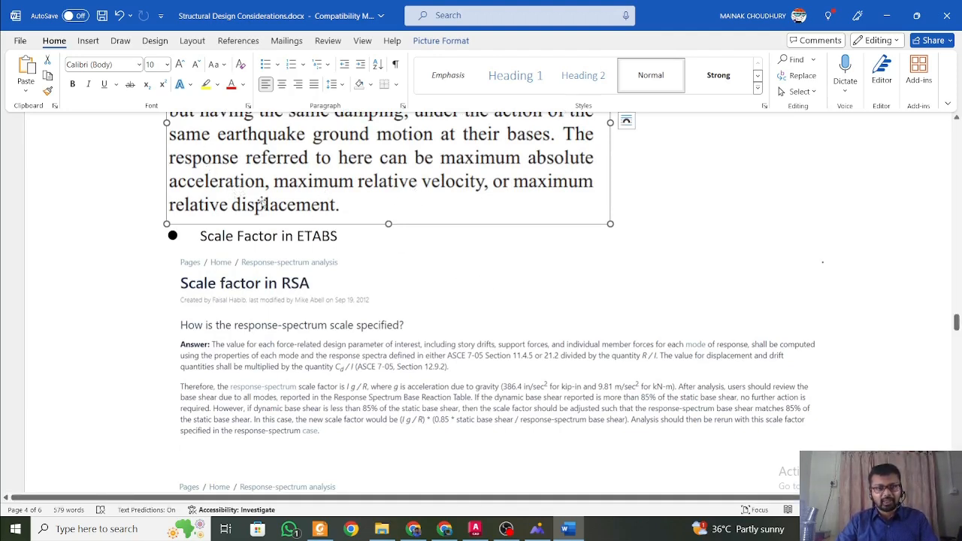
pyautogui.scroll(-3, 357, 253)
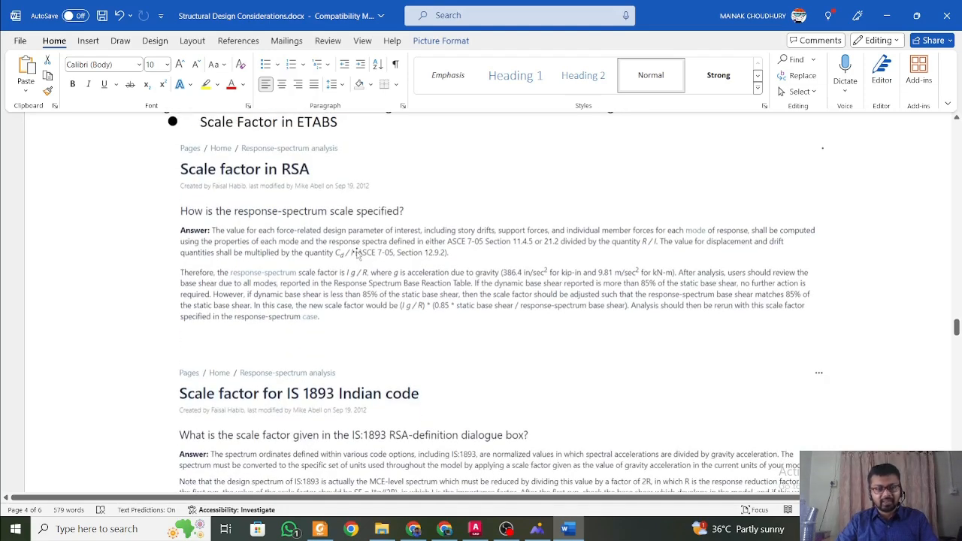
pyautogui.scroll(2, 358, 252)
pyautogui.click(301, 181)
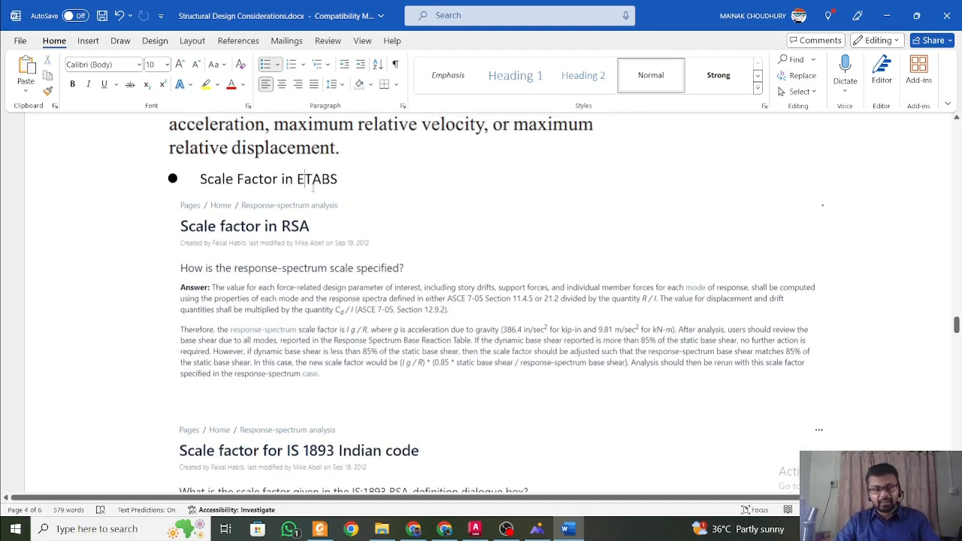
# Read the Scale factor in RSA and Scale factor for IS 1893 Indian code excerpts, glancing at clause 7.7.5.2 below them.
pyautogui.scroll(-2, 336, 209)
pyautogui.click(396, 250)
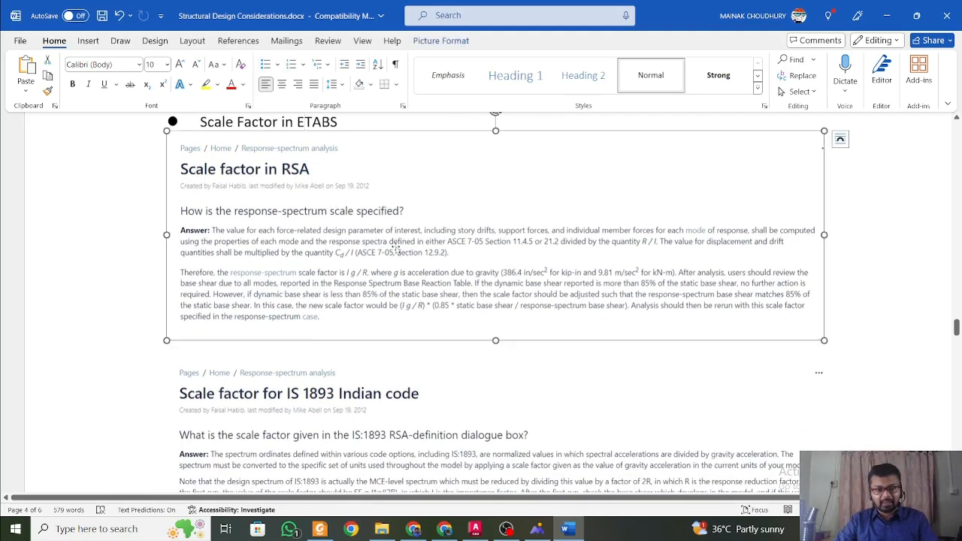
pyautogui.scroll(-8, 395, 250)
pyautogui.click(396, 251)
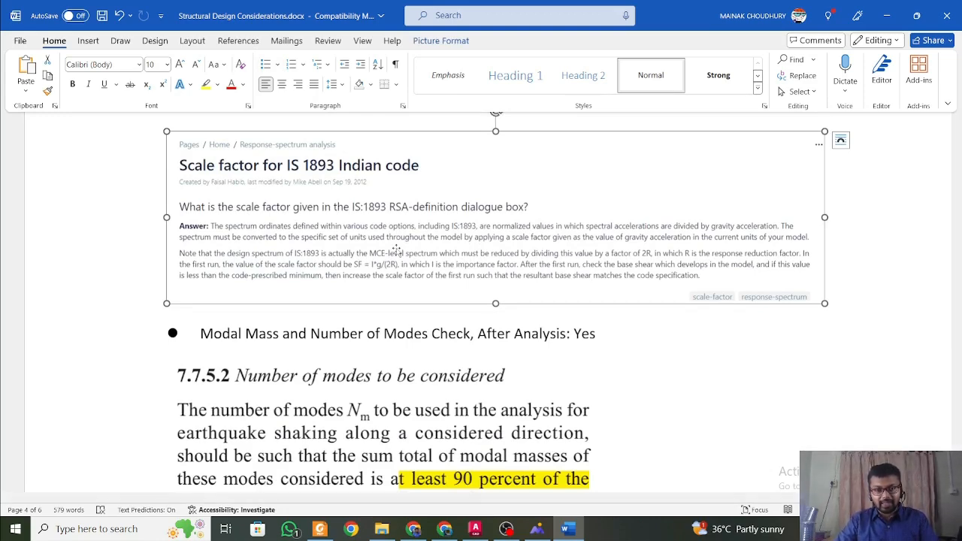
pyautogui.scroll(6, 396, 251)
pyautogui.scroll(-12, 397, 251)
pyautogui.scroll(2, 397, 251)
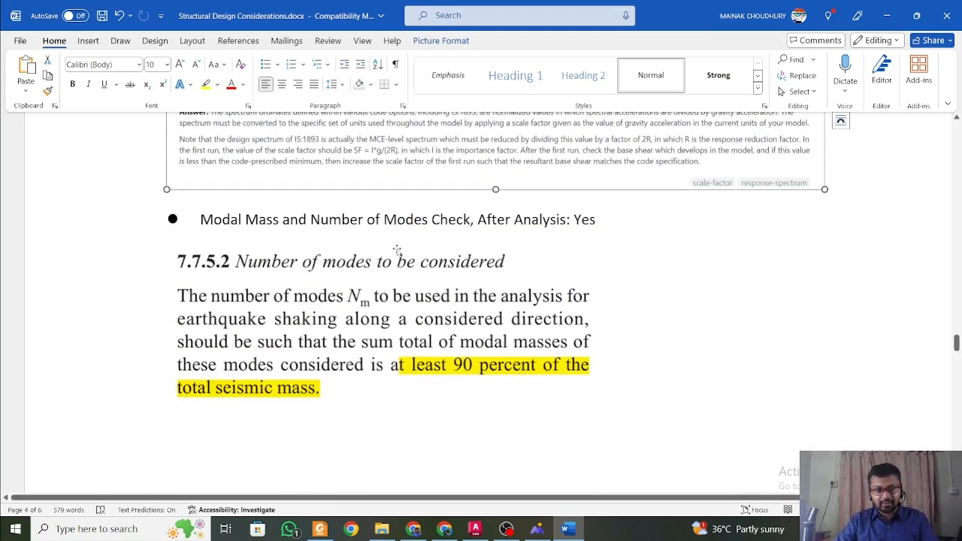
pyautogui.scroll(-8, 397, 251)
pyautogui.scroll(14, 397, 251)
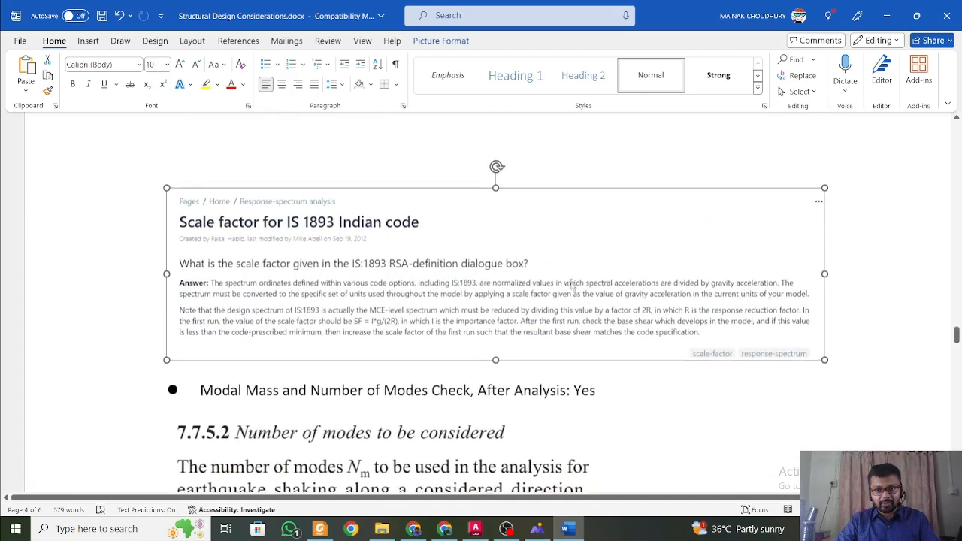
# Add a new line reading "=Ig/2R" directly below the IS 1893 scale factor excerpt.
pyautogui.click(879, 350)
pyautogui.press('Return')
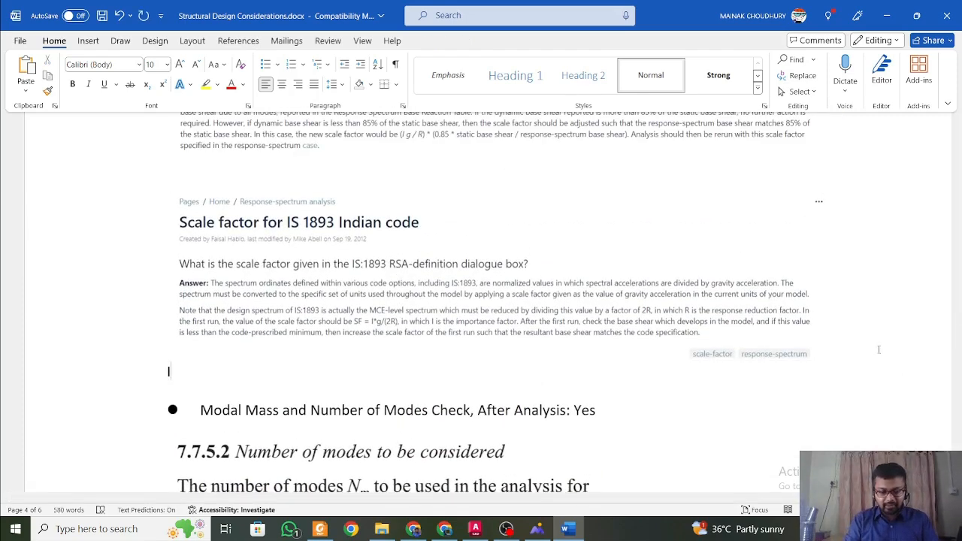
pyautogui.write('Ig/2')
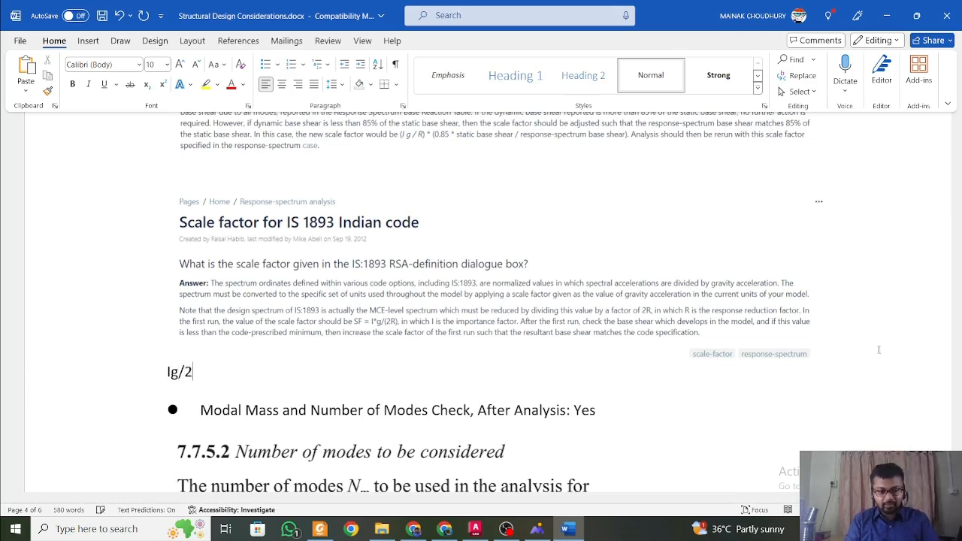
pyautogui.write('R')
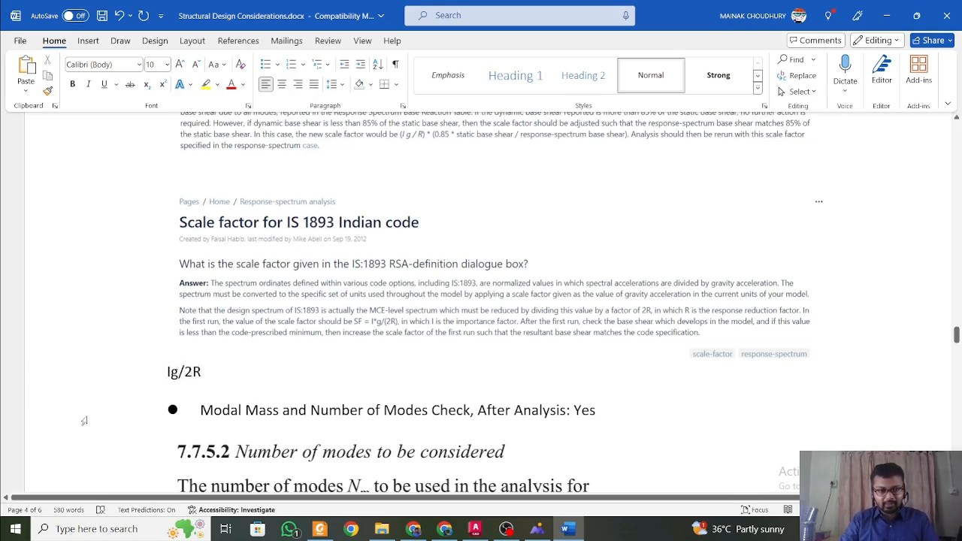
pyautogui.click(167, 372)
pyautogui.write('=')
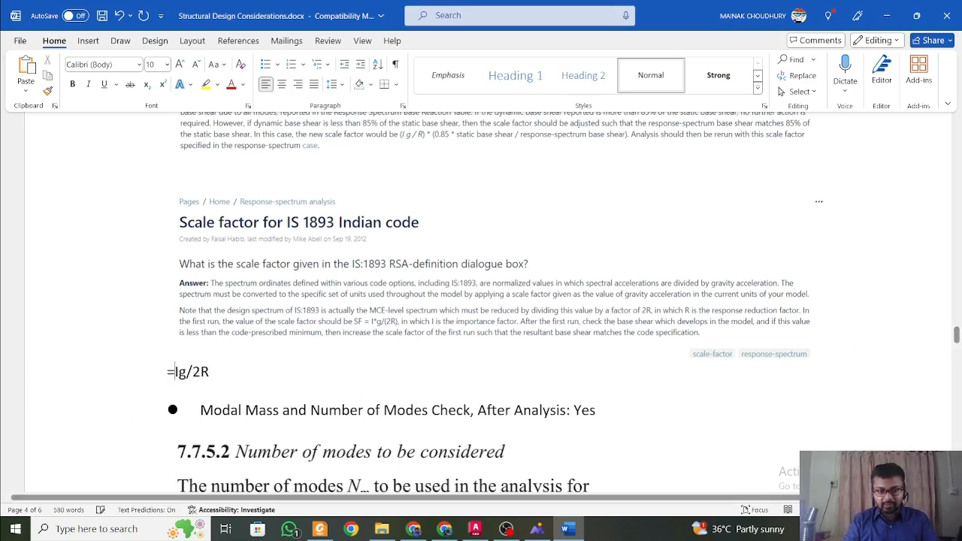
# Extend the Ig/2R formula line with the substituted values "= 1 x 9.81/2 x 5".
pyautogui.click(214, 370)
pyautogui.write('= ')
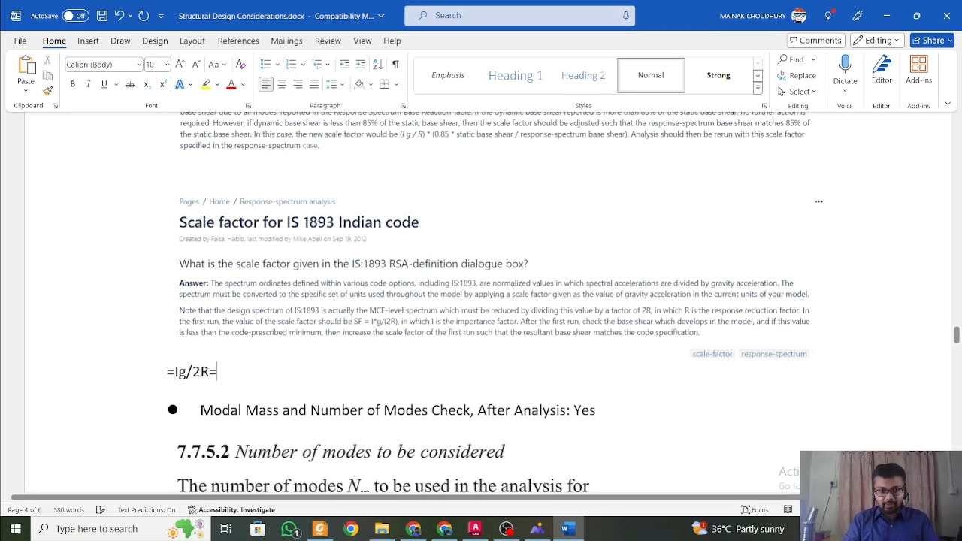
pyautogui.write('1')
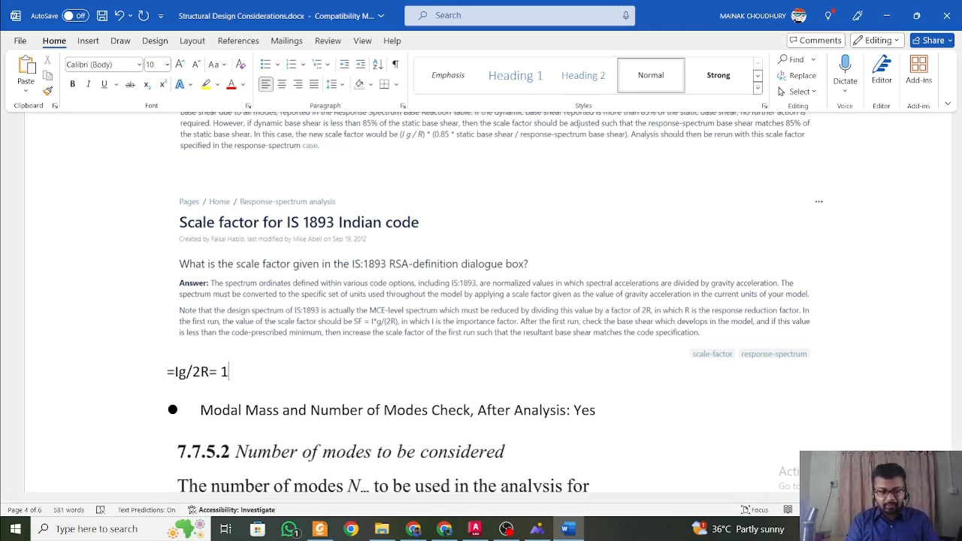
pyautogui.write(' x 9.8')
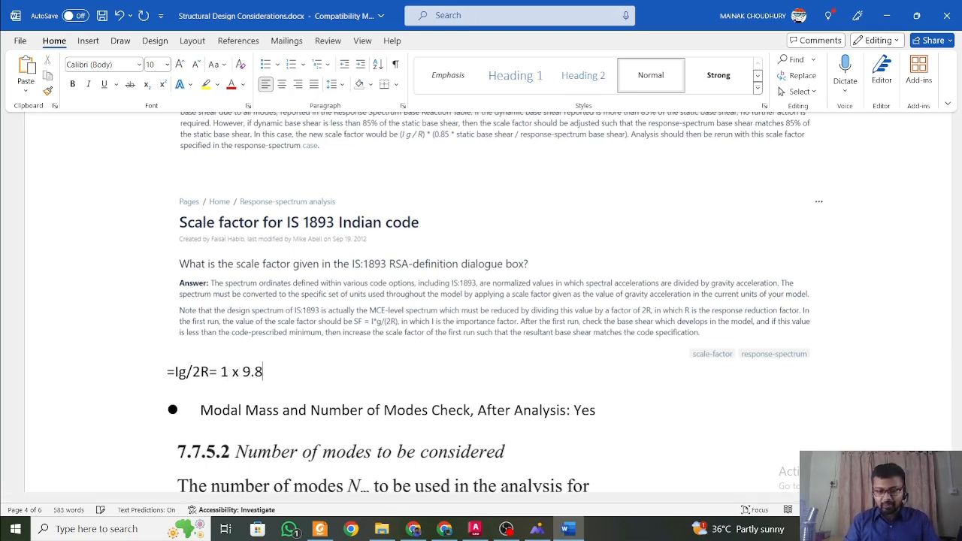
pyautogui.write('1')
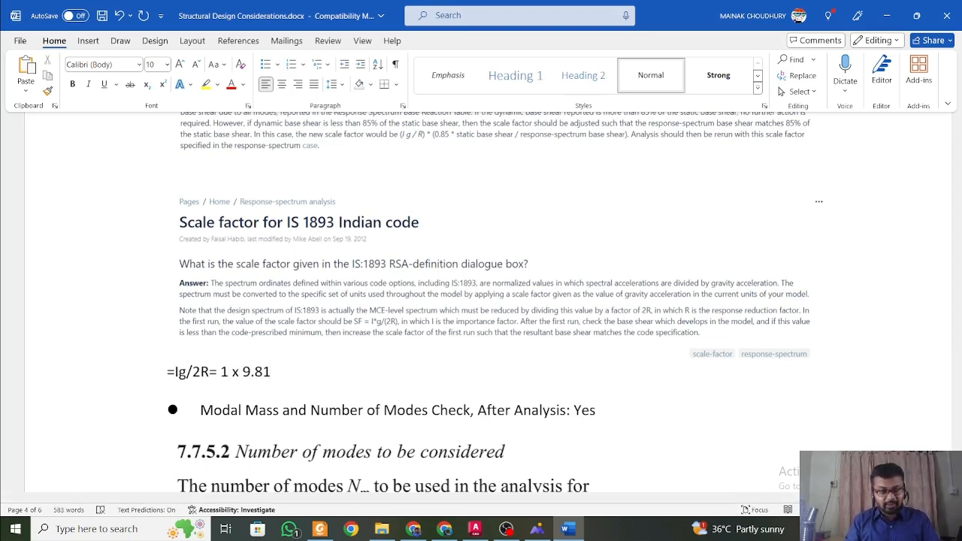
pyautogui.write('/2')
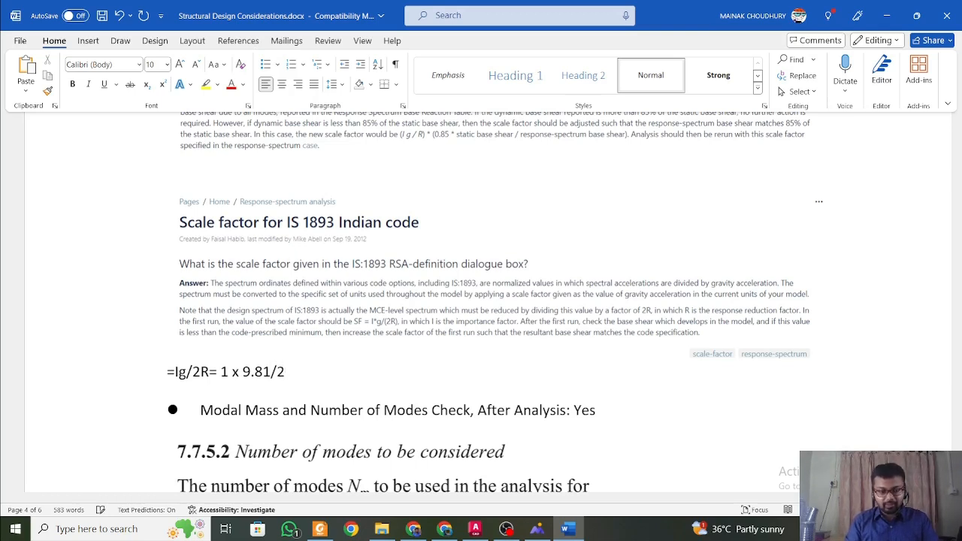
pyautogui.write(' x 5')
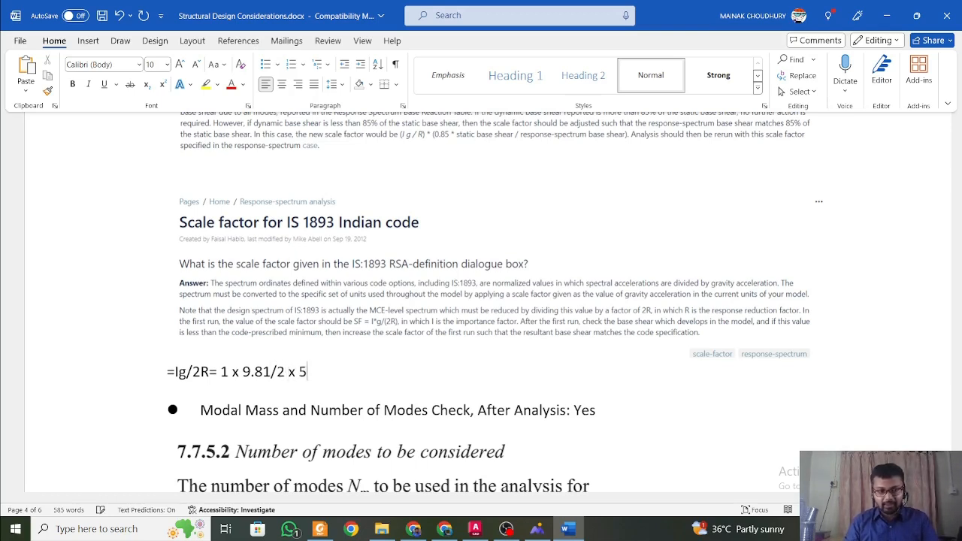
pyautogui.write('= 9')
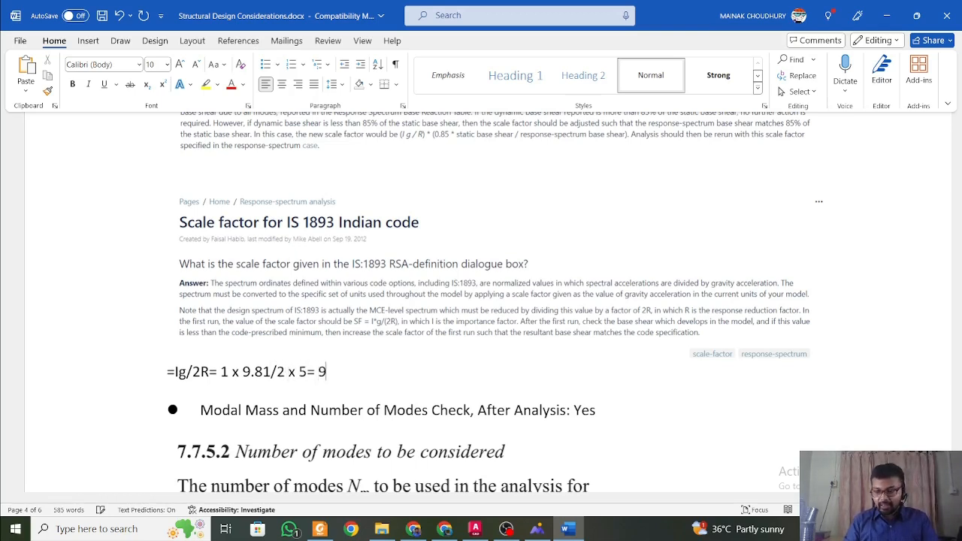
pyautogui.write('.81/')
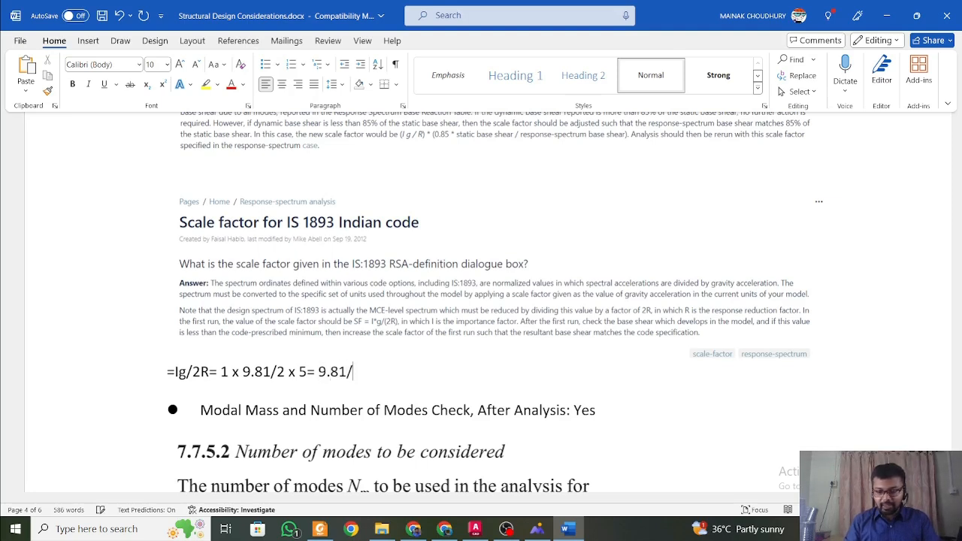
pyautogui.write('10=')
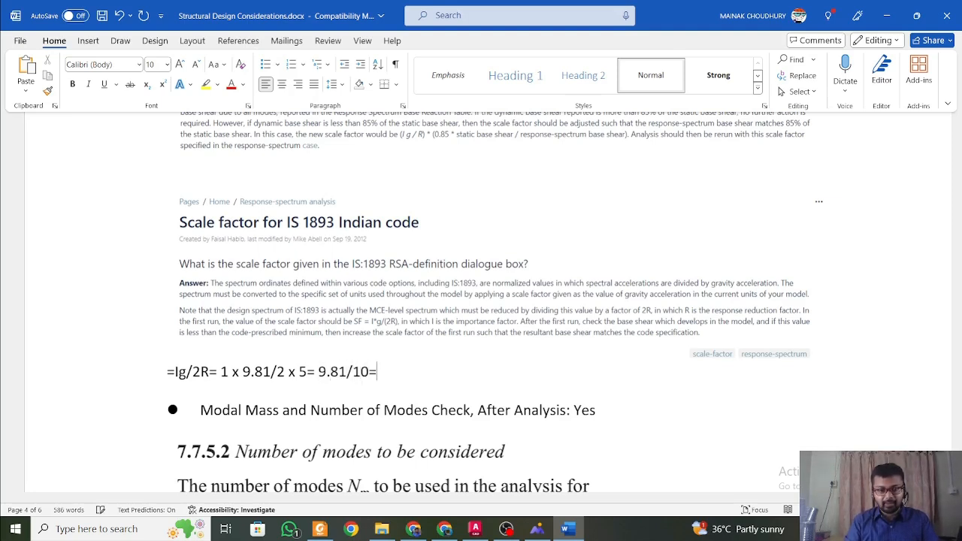
pyautogui.write(' 0.981')
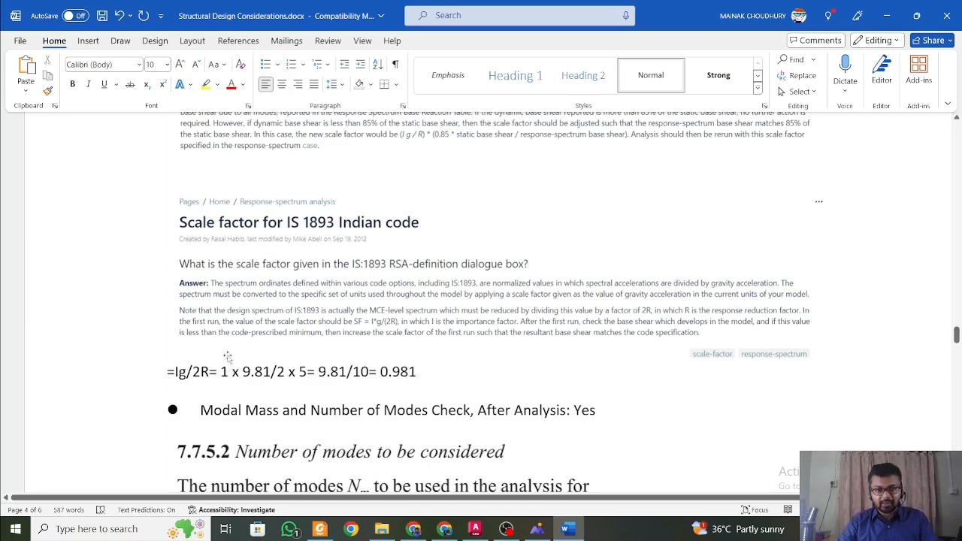
# Review the RSA and IS 1893 scale factor excerpts again alongside the written calculation and the number of modes clause 7.7.5.2.
pyautogui.scroll(3, 268, 307)
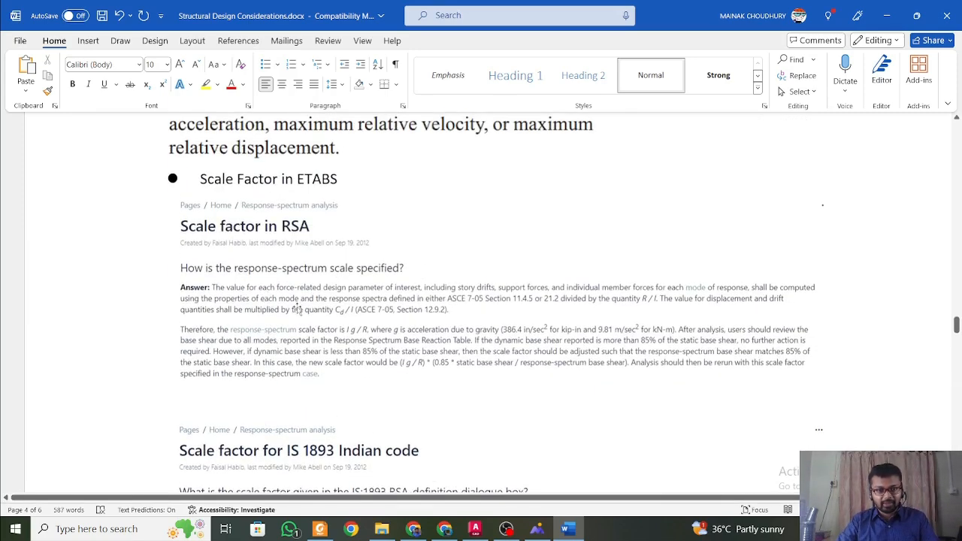
pyautogui.click(299, 307)
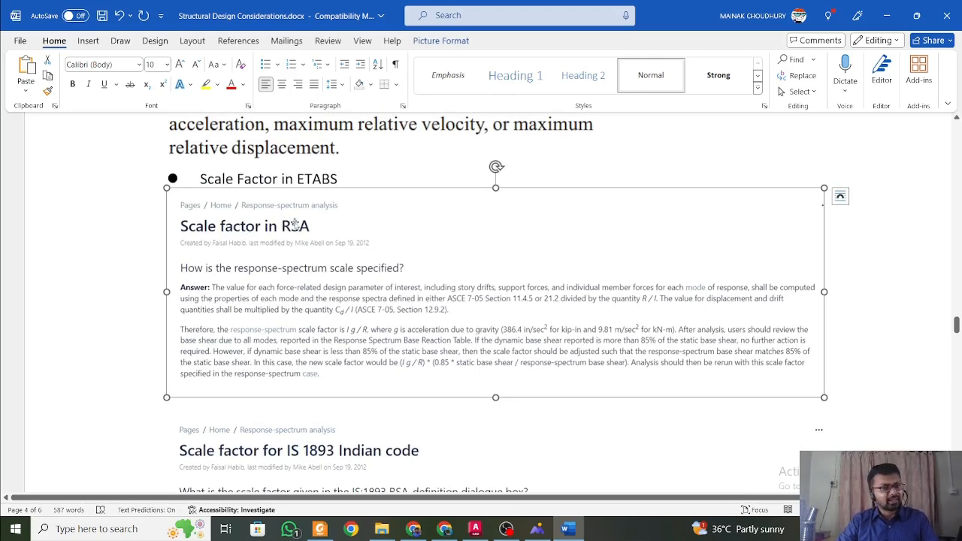
pyautogui.scroll(-3, 296, 226)
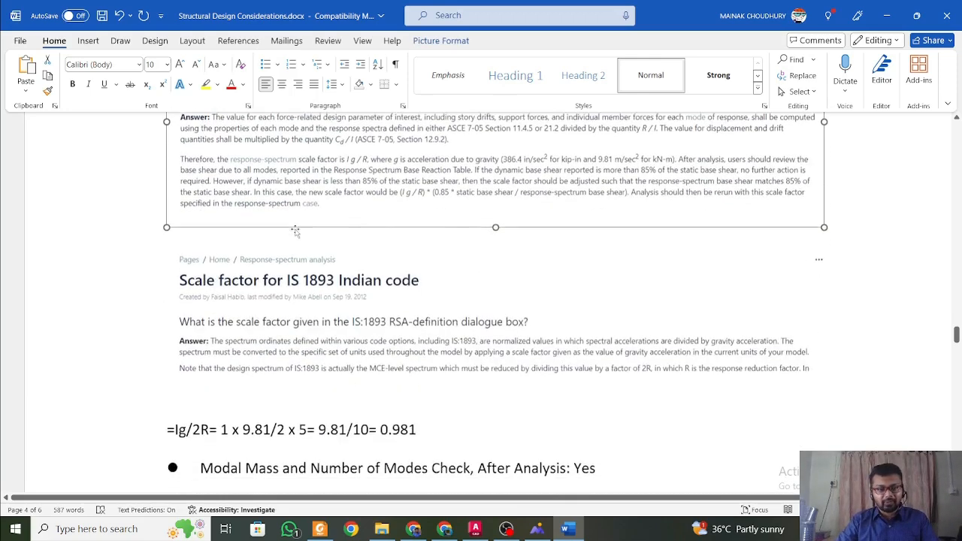
pyautogui.click(293, 211)
pyautogui.scroll(-2, 297, 229)
pyautogui.scroll(-1, 297, 231)
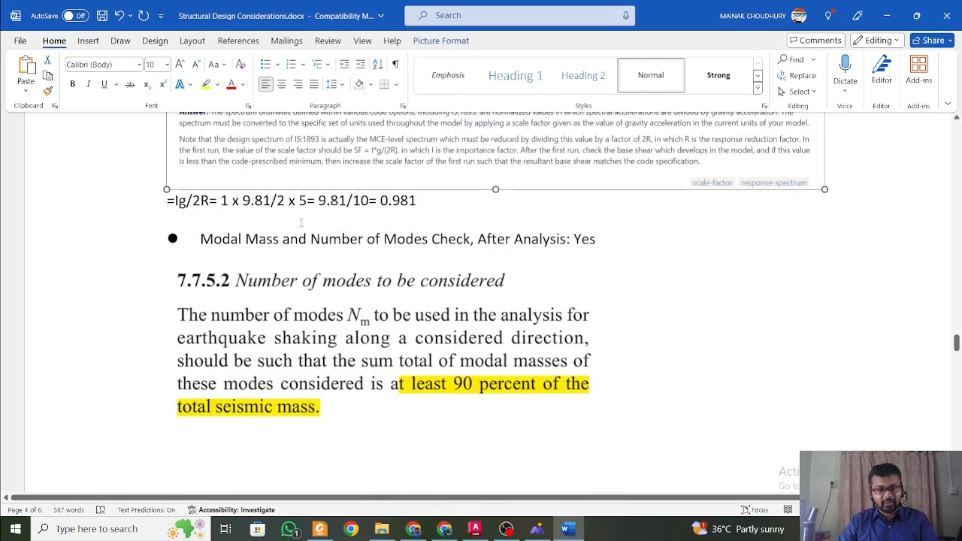
pyautogui.click(303, 211)
pyautogui.scroll(3, 302, 211)
pyautogui.click(302, 210)
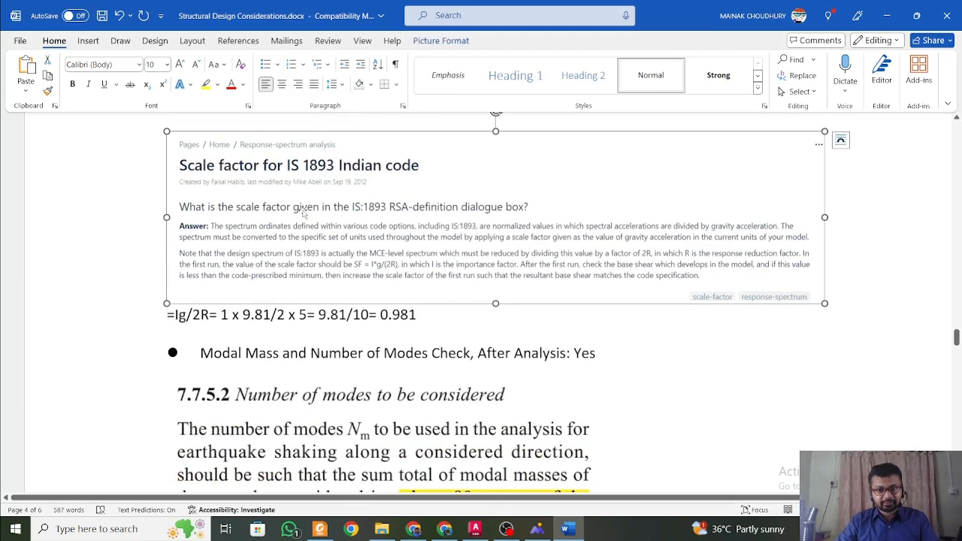
pyautogui.scroll(-3, 316, 218)
pyautogui.scroll(2, 346, 237)
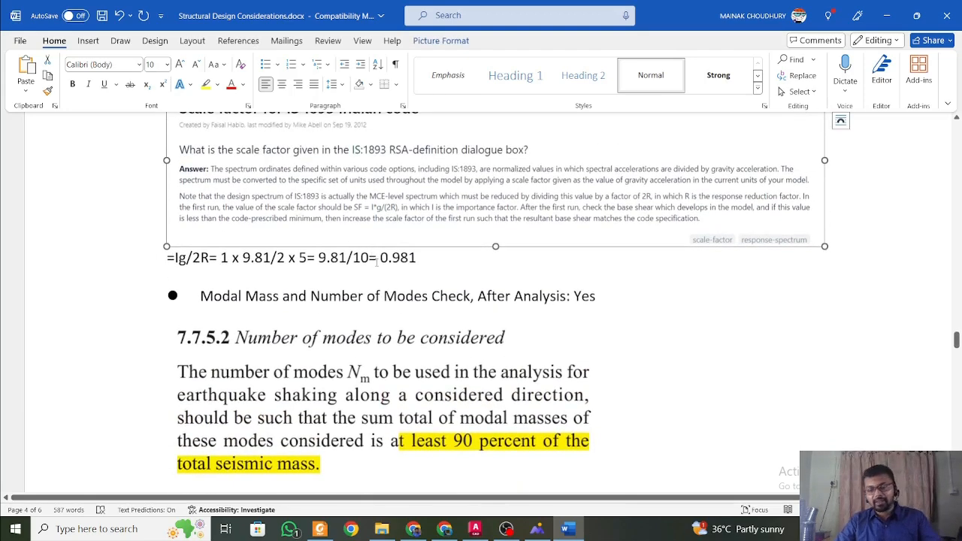
pyautogui.click(376, 258)
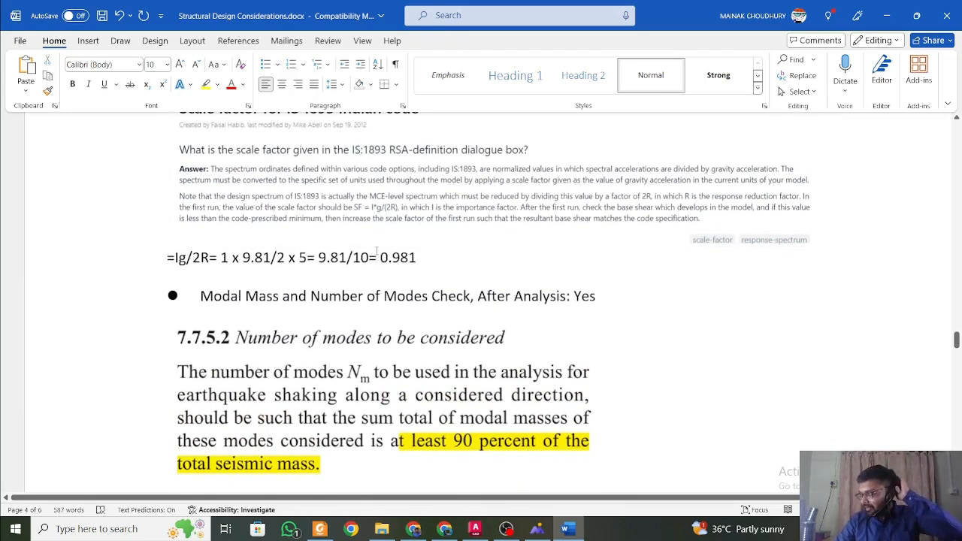
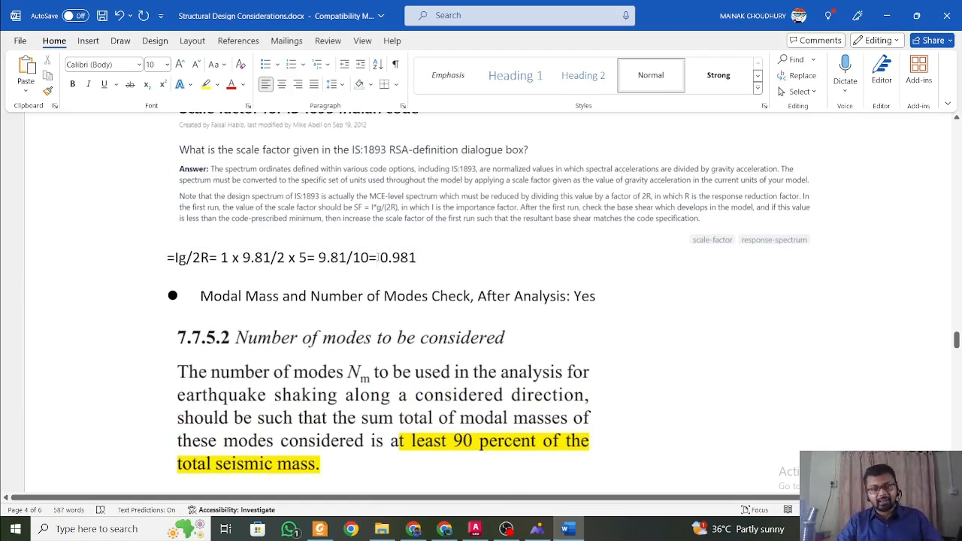
# Read the number of modes clause 7.7.5.2 and the Table 6 mass participation requirements for the seismic zones.
pyautogui.scroll(-3, 418, 260)
pyautogui.scroll(3, 418, 259)
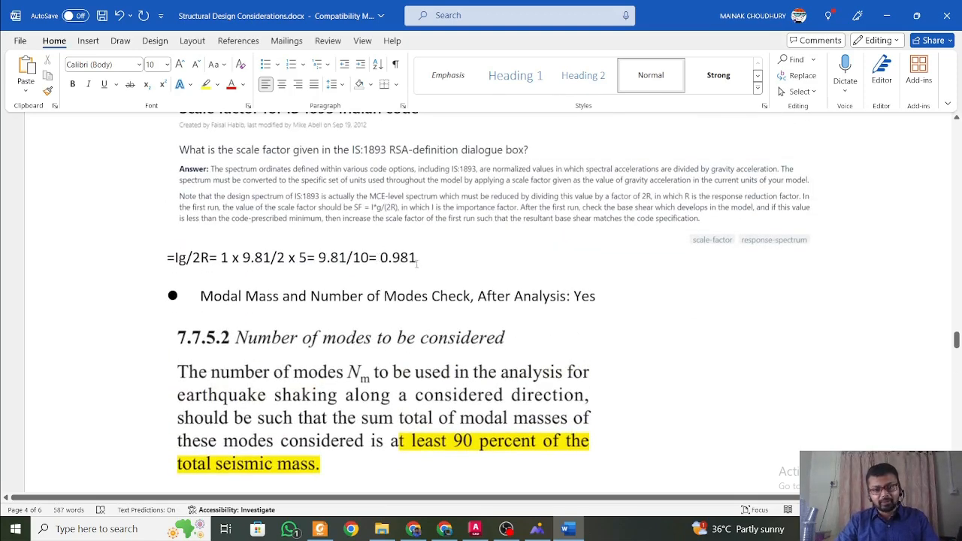
pyautogui.scroll(-3, 406, 311)
pyautogui.click(406, 311)
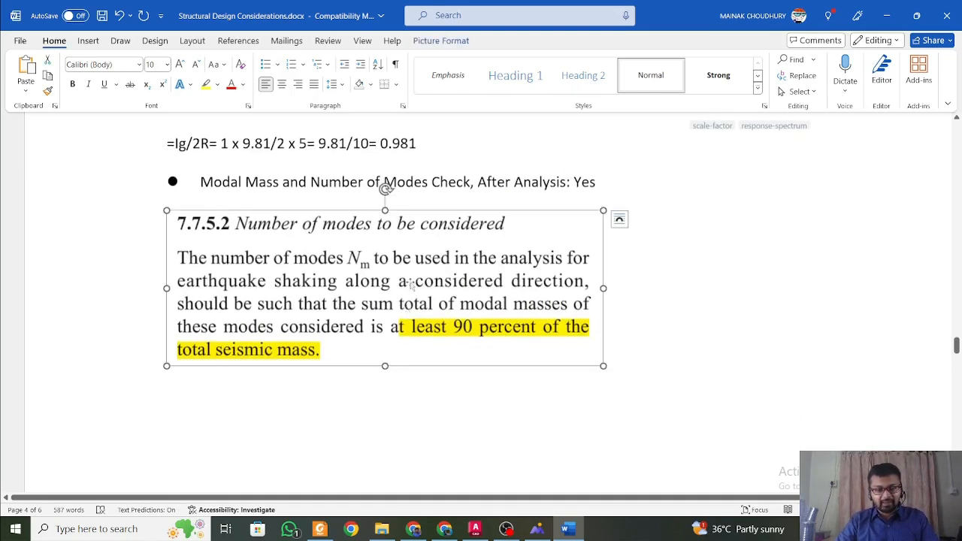
pyautogui.scroll(-10, 408, 300)
pyautogui.scroll(15, 411, 287)
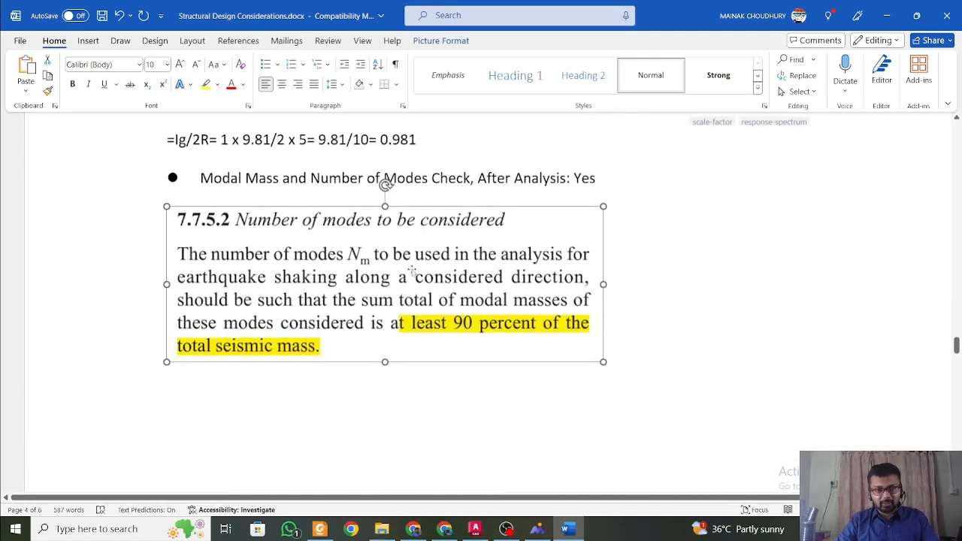
pyautogui.scroll(-9, 411, 279)
pyautogui.scroll(-10, 411, 275)
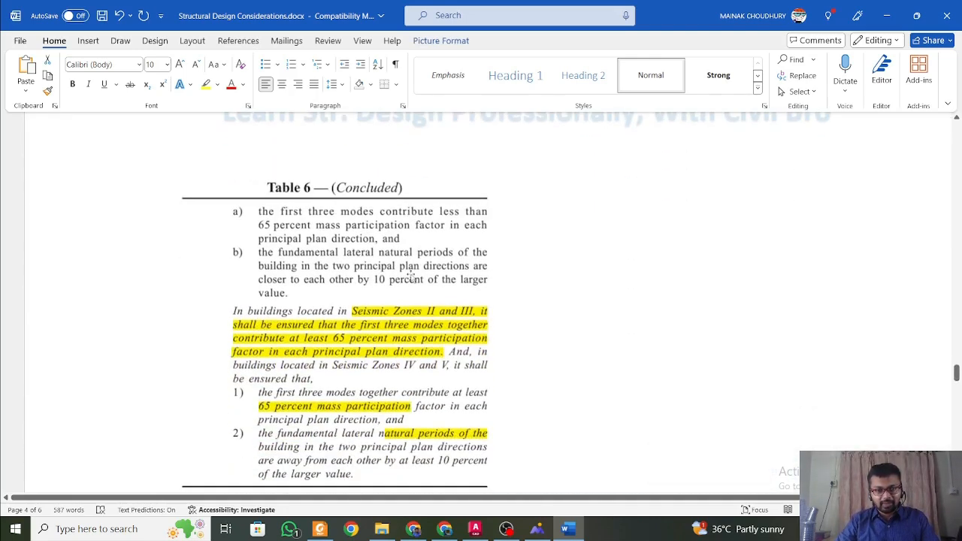
pyautogui.click(411, 277)
pyautogui.scroll(-5, 411, 278)
pyautogui.scroll(3, 413, 277)
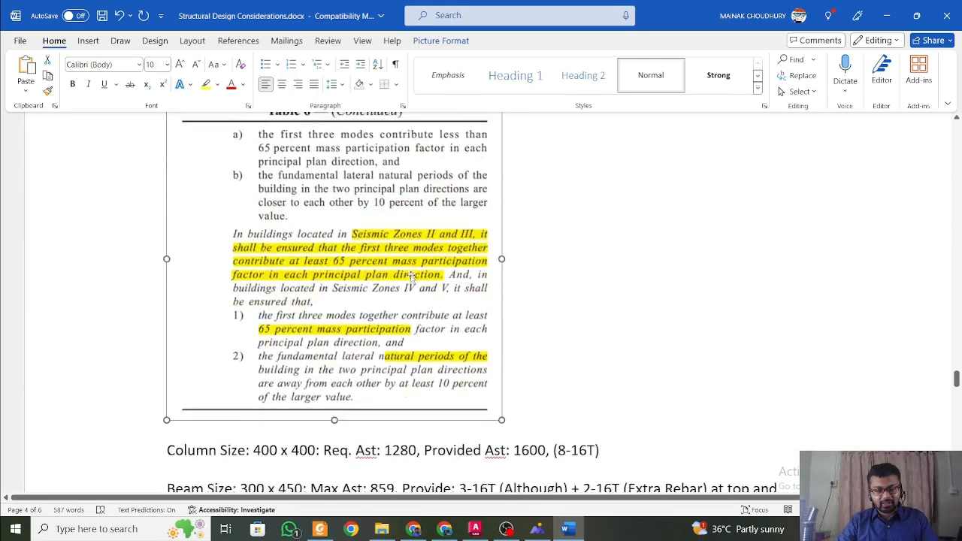
# Review the column, beam, footing and basement retaining wall sizes, the truss model picture and the Table 6 excerpt above them.
pyautogui.scroll(-6, 413, 276)
pyautogui.scroll(-2, 412, 276)
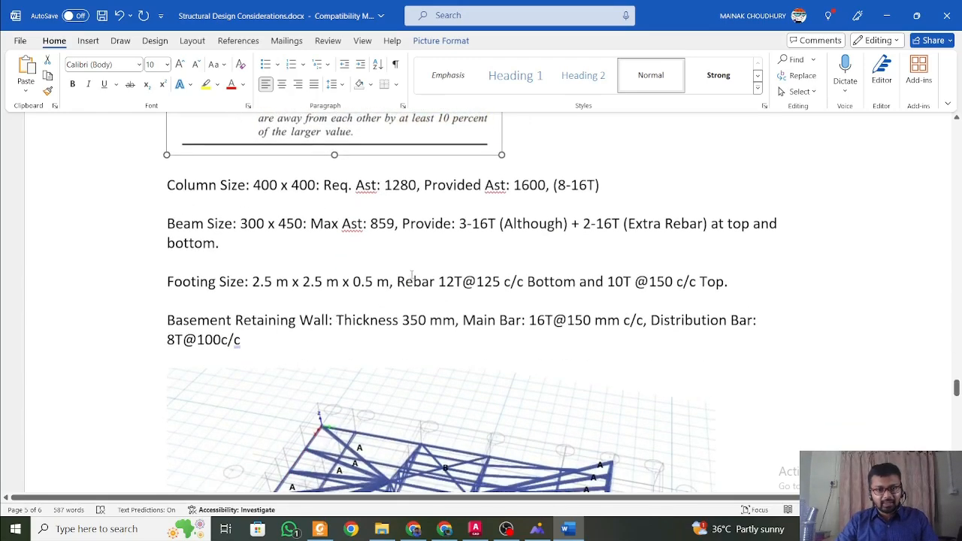
pyautogui.scroll(4, 418, 249)
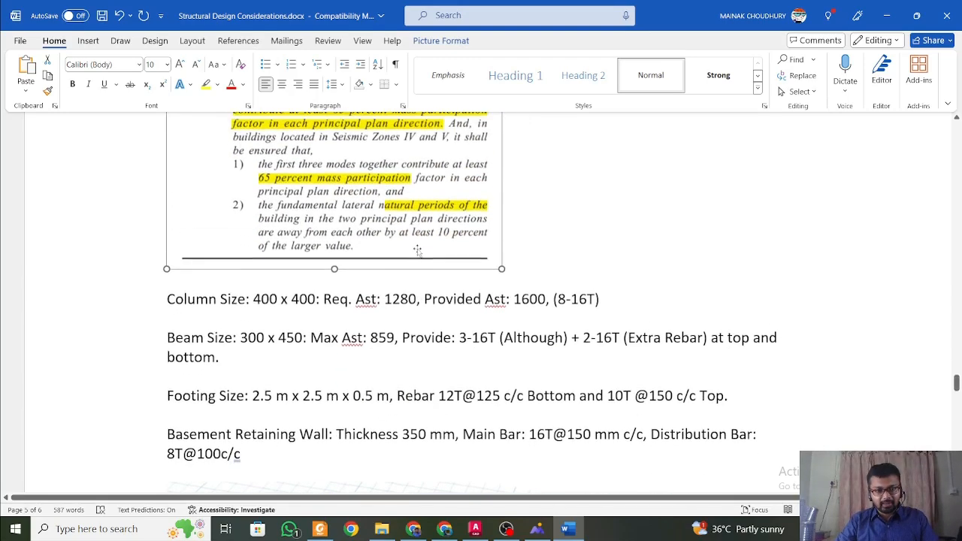
pyautogui.scroll(-7, 418, 250)
pyautogui.scroll(13, 418, 253)
pyautogui.scroll(-3, 418, 256)
pyautogui.scroll(-10, 418, 257)
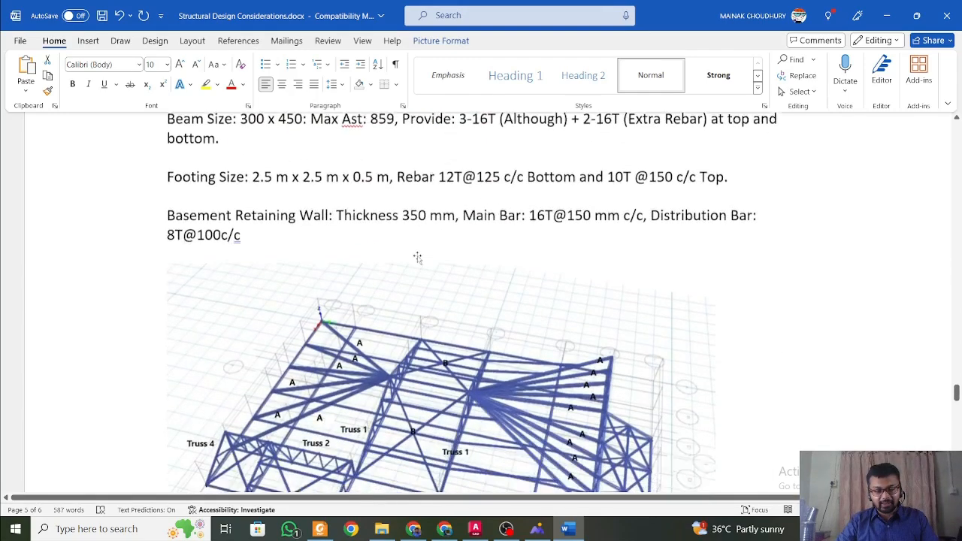
pyautogui.scroll(6, 418, 258)
pyautogui.scroll(8, 417, 258)
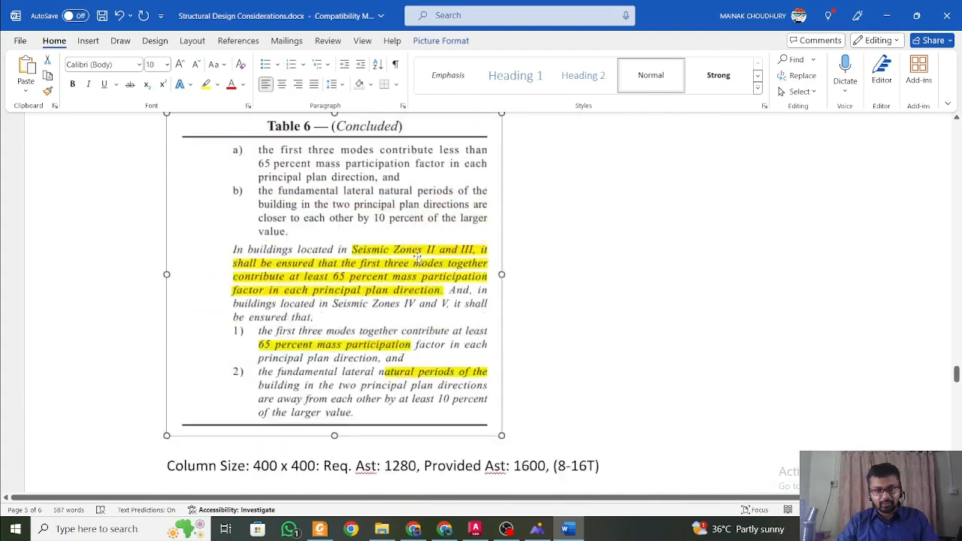
pyautogui.scroll(-3, 418, 258)
pyautogui.scroll(3, 445, 335)
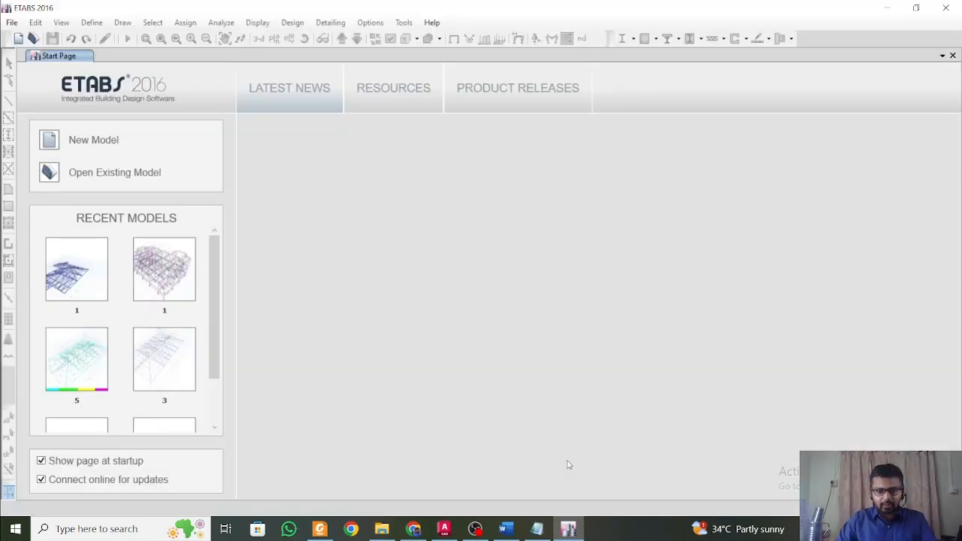
# In ETABS, start a new model with built-in Metric SI, Indian, IS 800:2007 and IS 456:2000 settings, and open the custom grid spacing data.
pyautogui.click(10, 22)
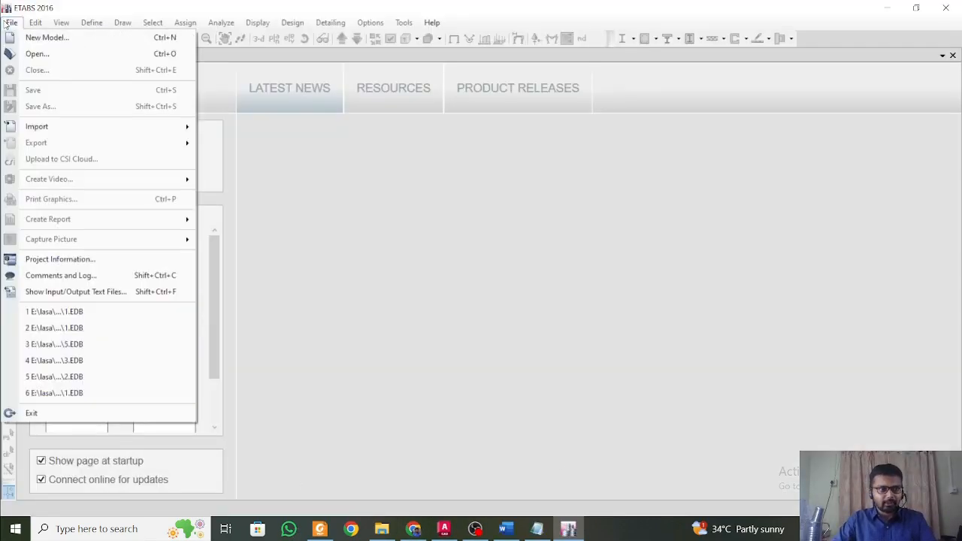
pyautogui.click(42, 38)
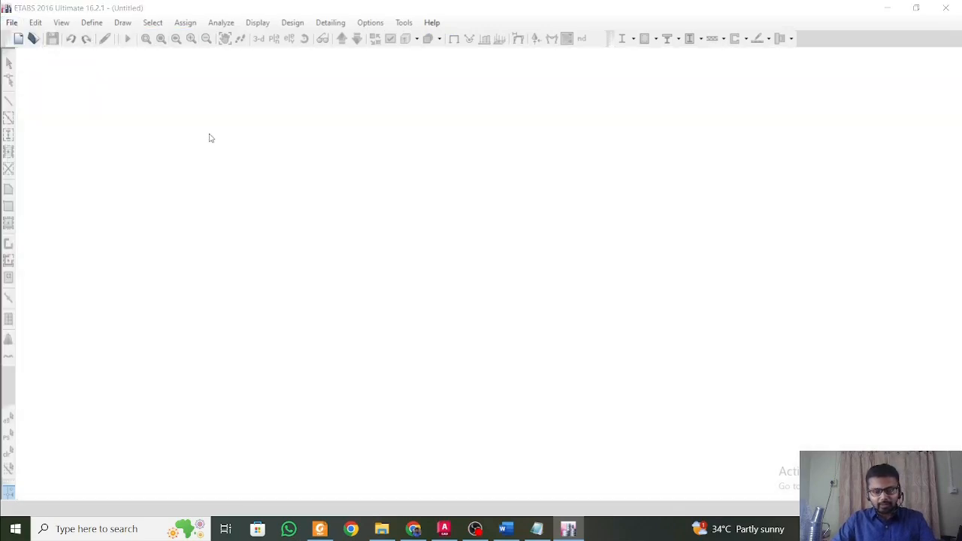
pyautogui.click(356, 233)
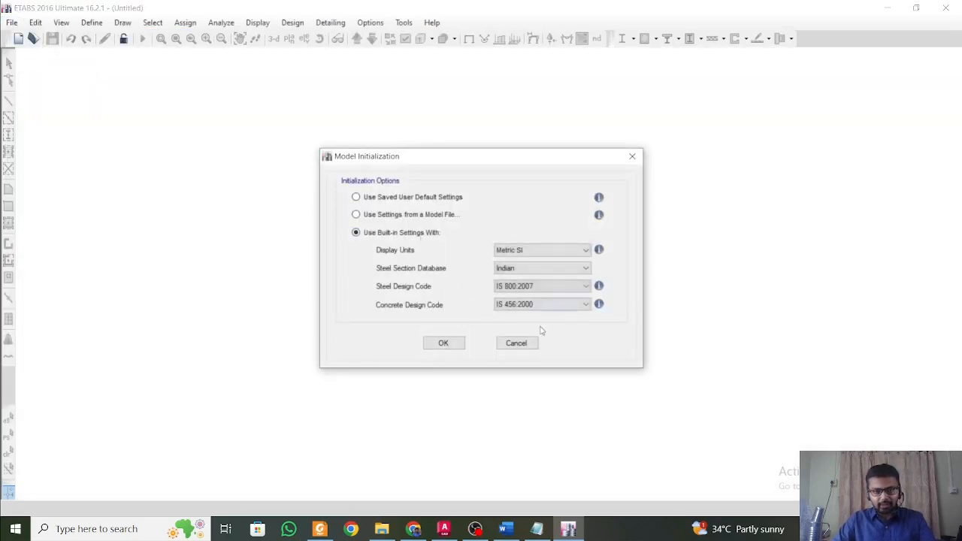
pyautogui.click(454, 345)
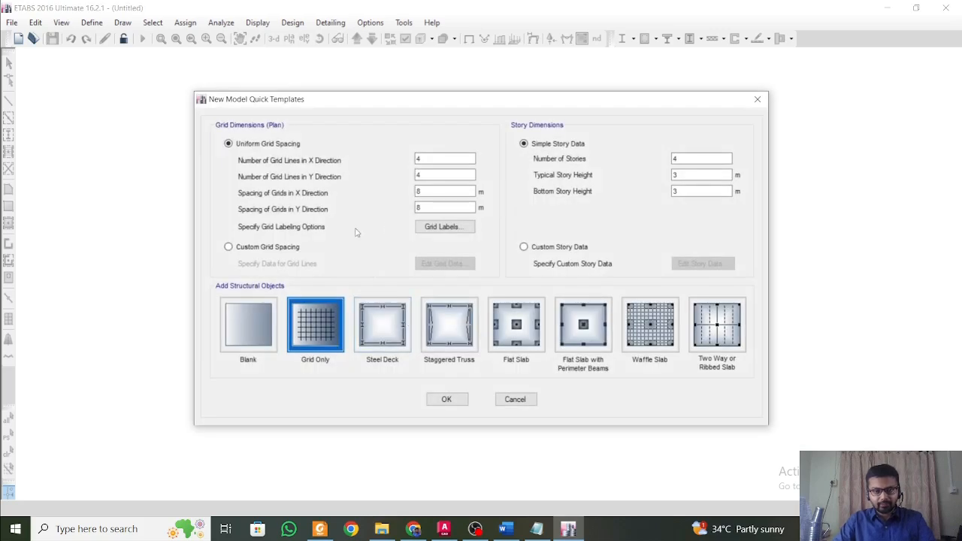
pyautogui.click(278, 248)
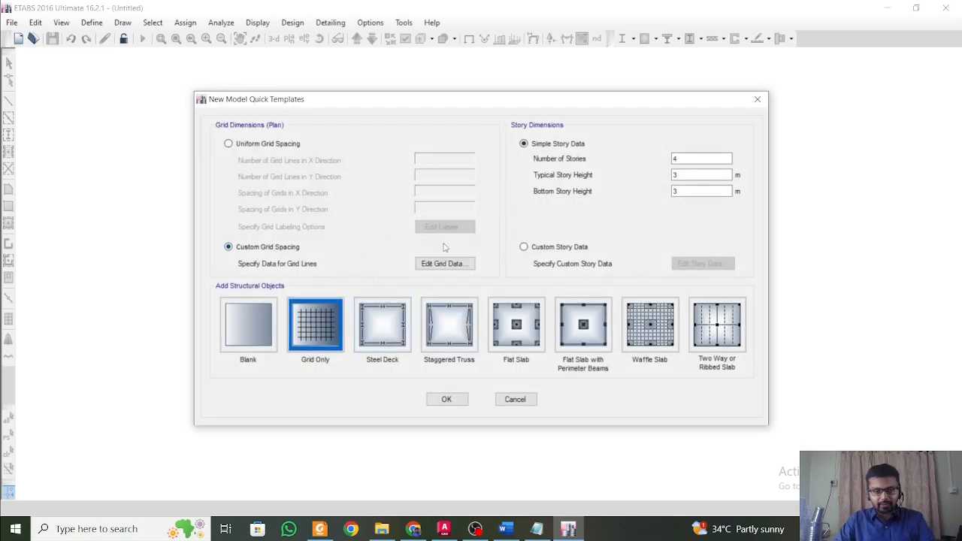
pyautogui.click(426, 264)
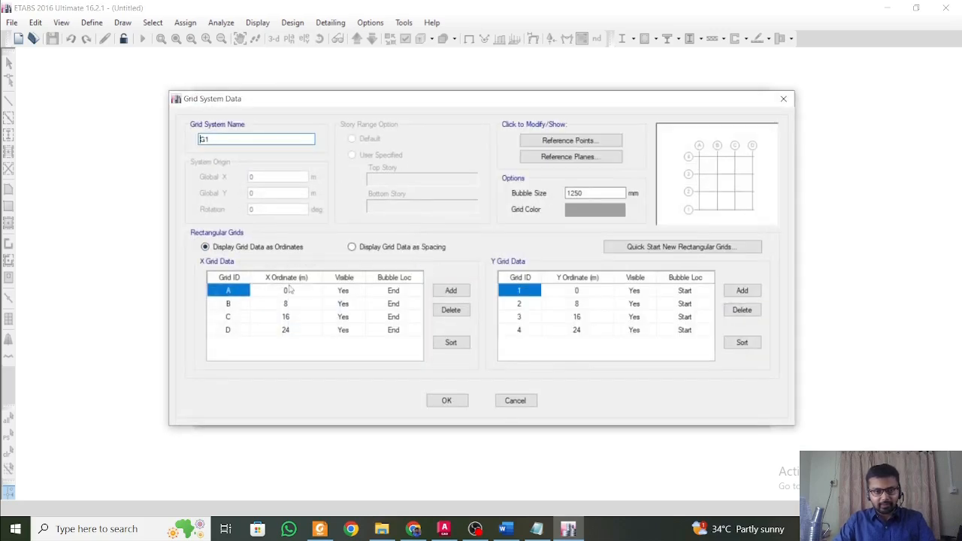
# Look up the X and Y grid ordinates in the Word design document, and set X grid B to 2.8 m in ETABS.
pyautogui.click(505, 529)
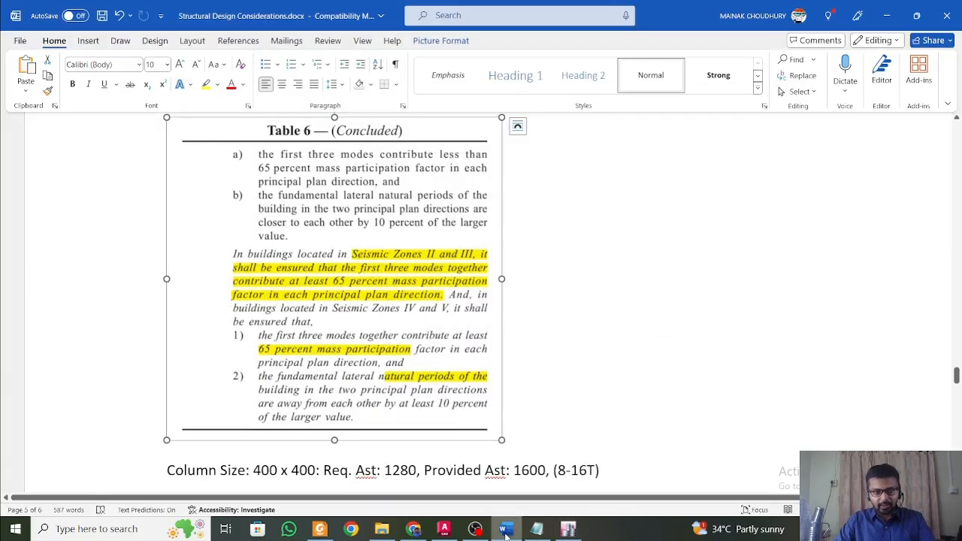
pyautogui.scroll(5, 951, 399)
pyautogui.moveTo(958, 361); pyautogui.dragTo(958, 137)
pyautogui.scroll(-4, 636, 410)
pyautogui.scroll(4, 636, 410)
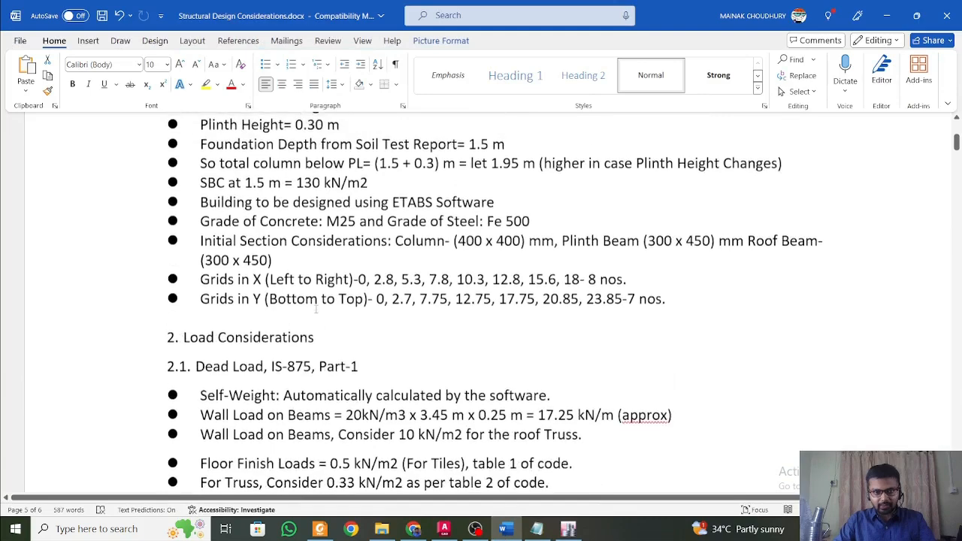
pyautogui.click(368, 335)
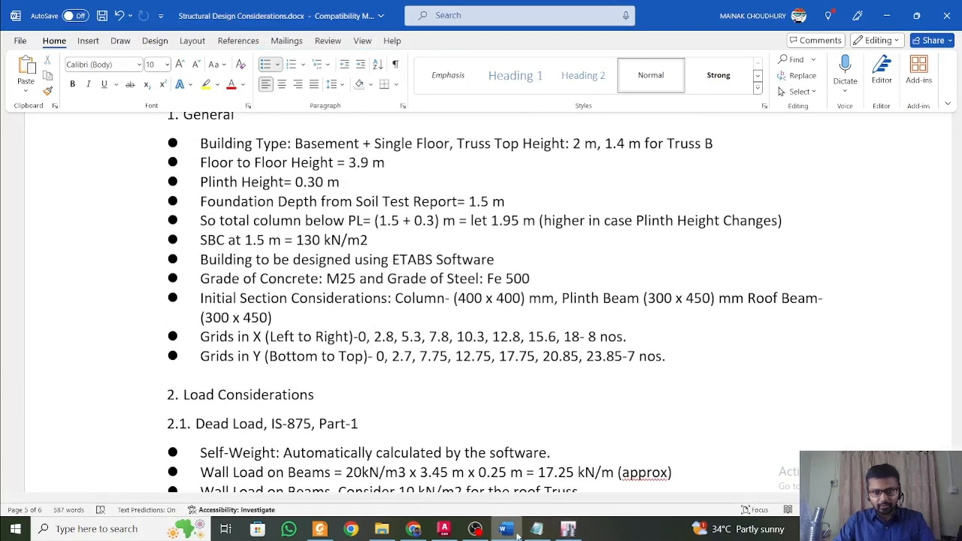
pyautogui.click(568, 529)
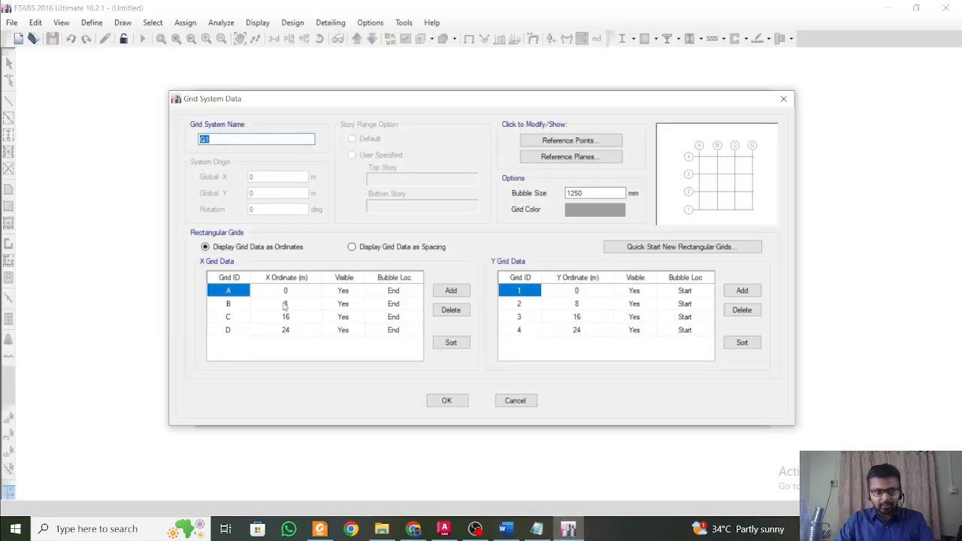
pyautogui.click(284, 306)
pyautogui.write('2.8')
pyautogui.press('Return')
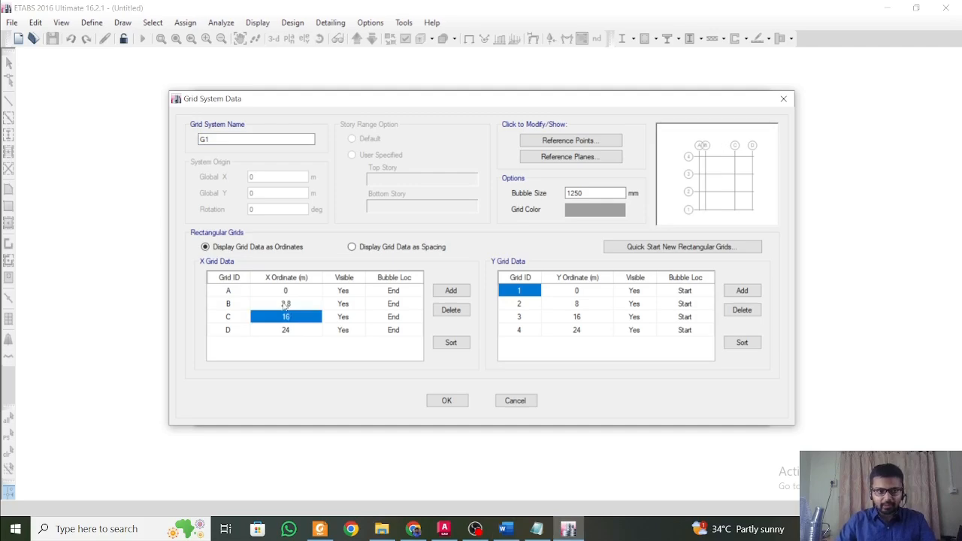
# Check the X grid list in the Word document and set the ordinate of X grid C to 5.3 m.
pyautogui.click(566, 535)
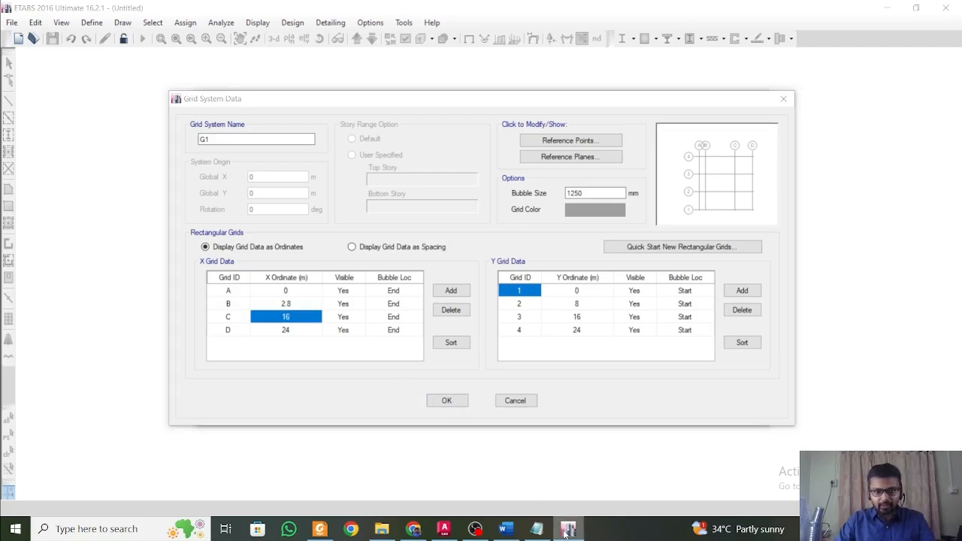
pyautogui.click(508, 532)
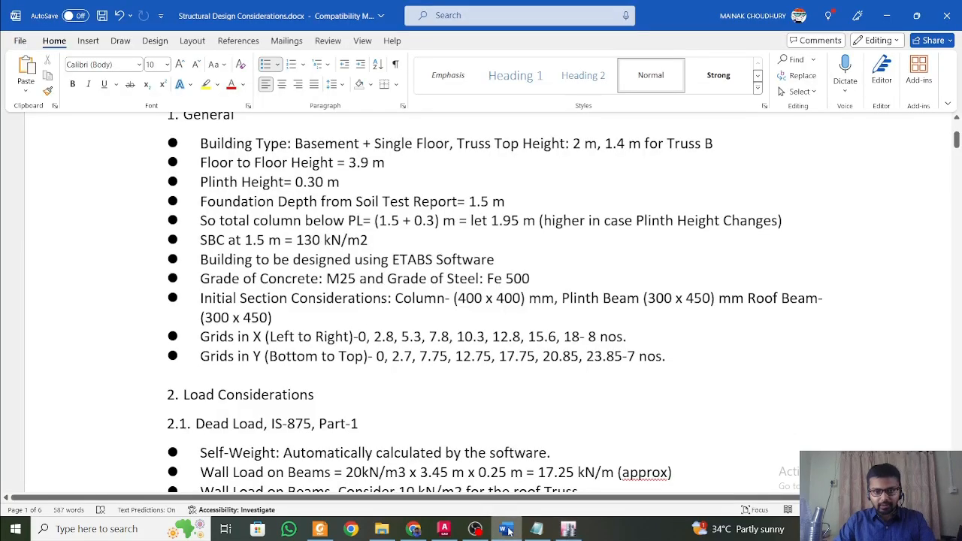
pyautogui.click(508, 531)
pyautogui.write('5')
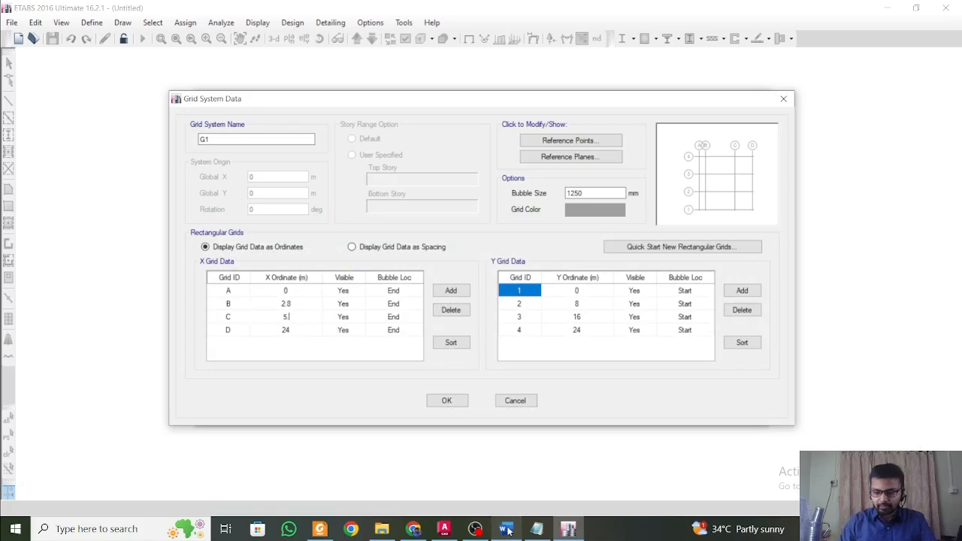
pyautogui.write('.3')
pyautogui.press('Return')
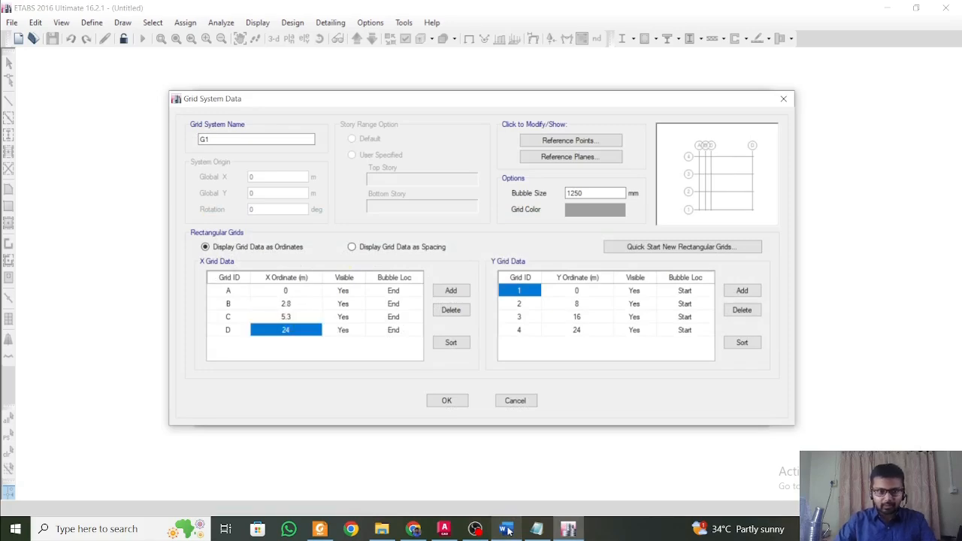
# Check the next X ordinate in the Word document and set X grid D to 7.8 m.
pyautogui.click(510, 532)
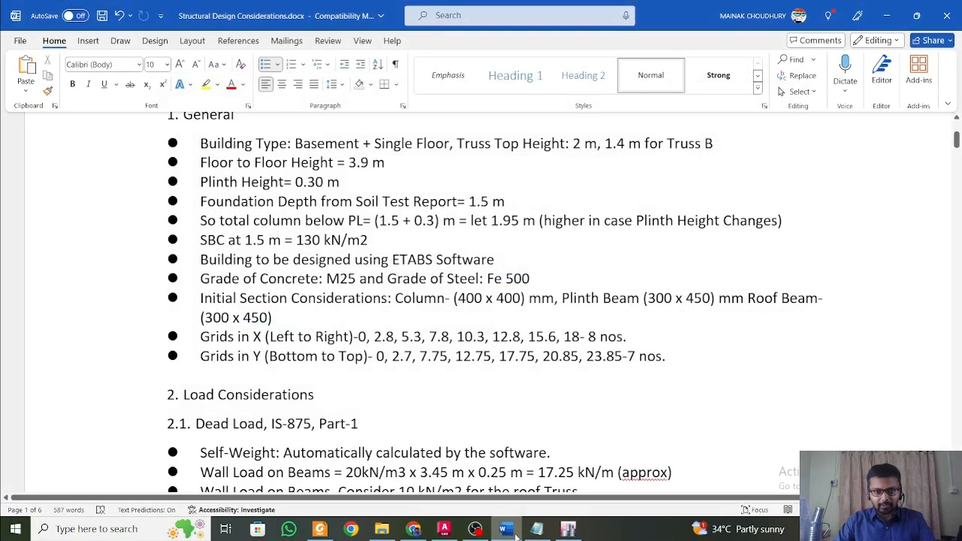
pyautogui.click(516, 534)
pyautogui.write('7.8')
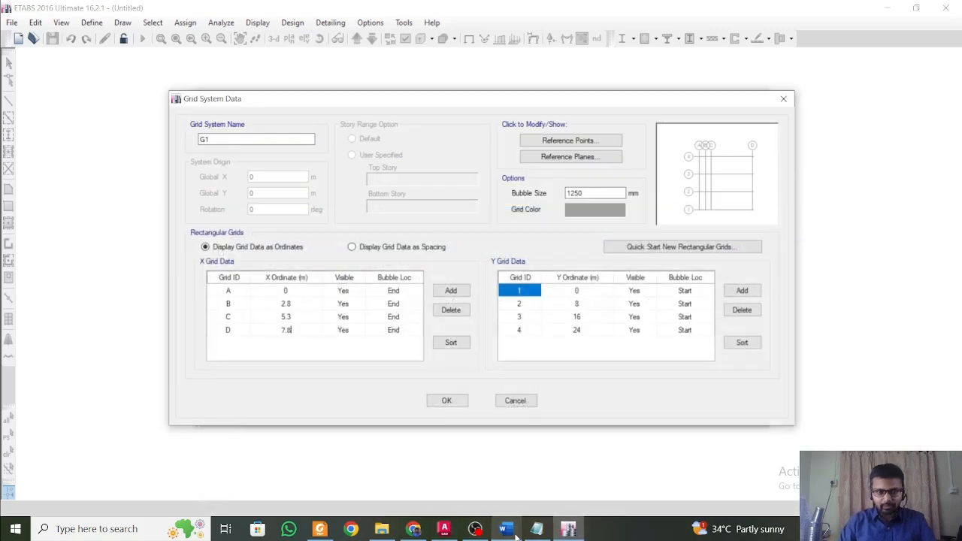
pyautogui.press('Return')
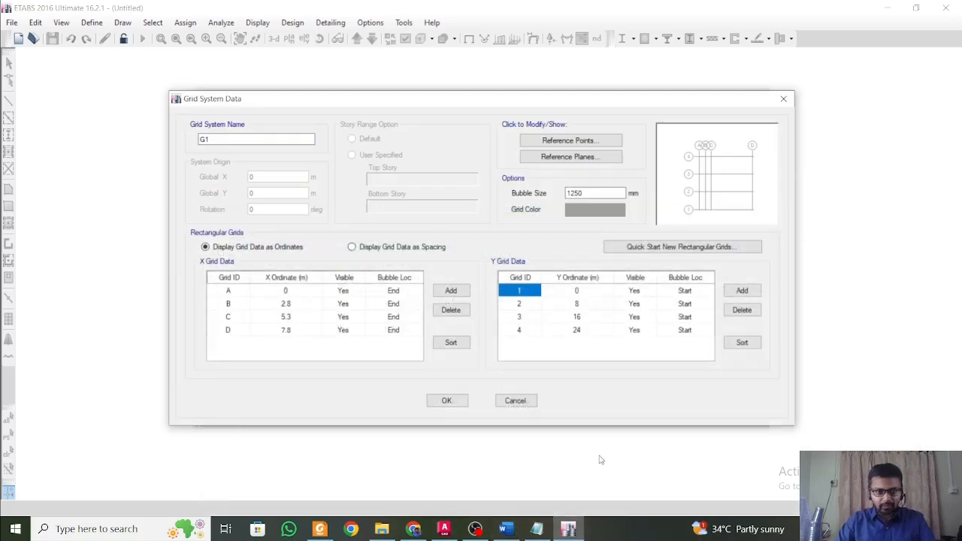
# Add X grid lines E at 10.3 m, F at 12.8 m and G at 15.3 m, consulting the grid list in the Word document.
pyautogui.click(450, 291)
pyautogui.click(451, 291)
pyautogui.click(507, 531)
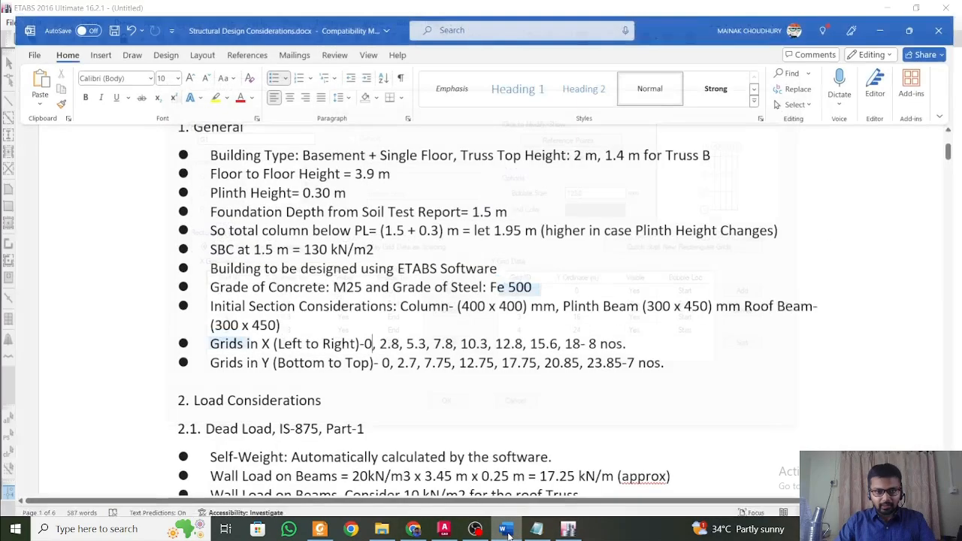
pyautogui.click(507, 531)
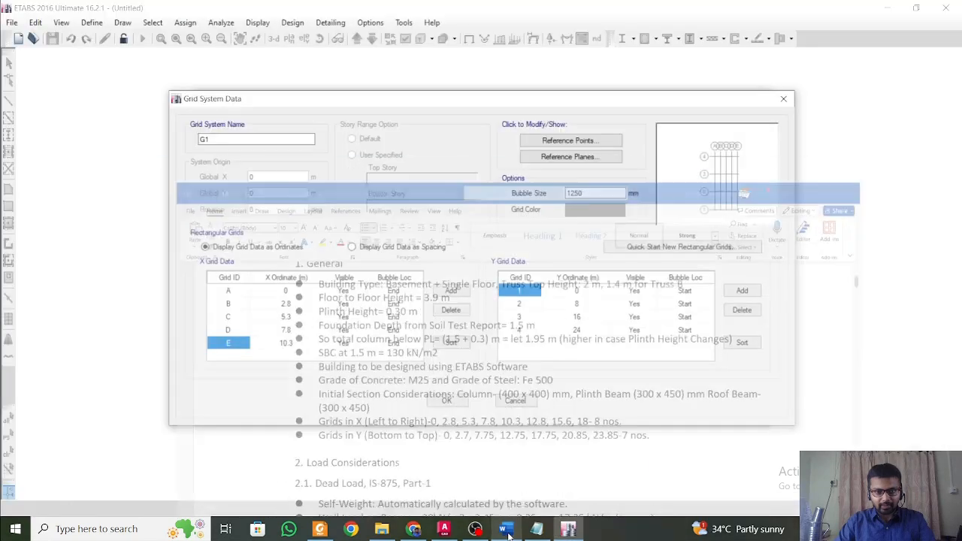
pyautogui.click(455, 291)
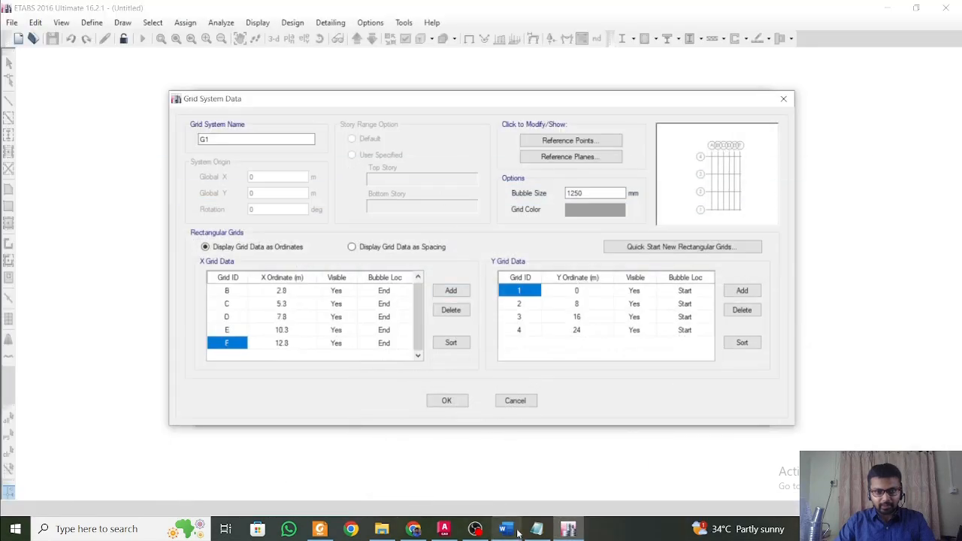
pyautogui.click(439, 292)
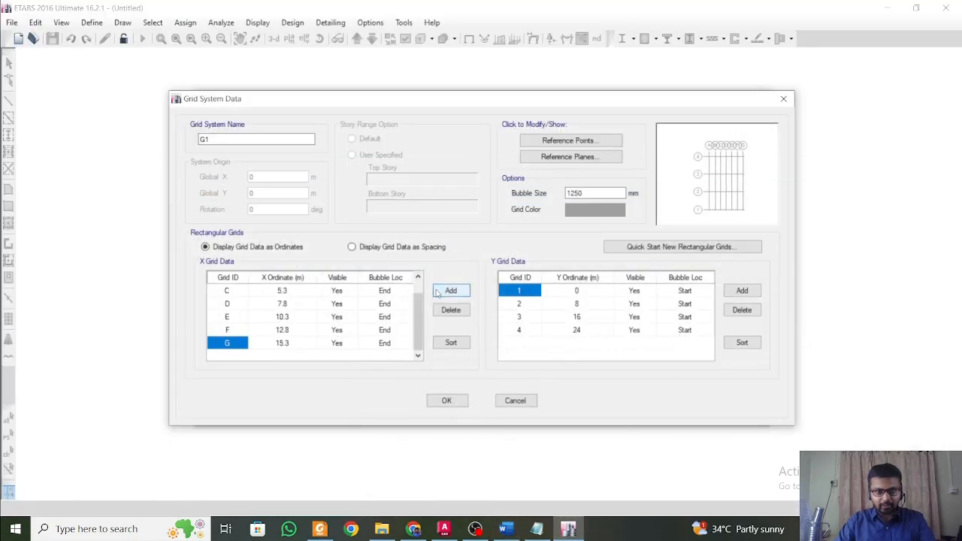
# Check the Word grid list again and set the ordinate of X grid G to 15.6 m.
pyautogui.click(516, 531)
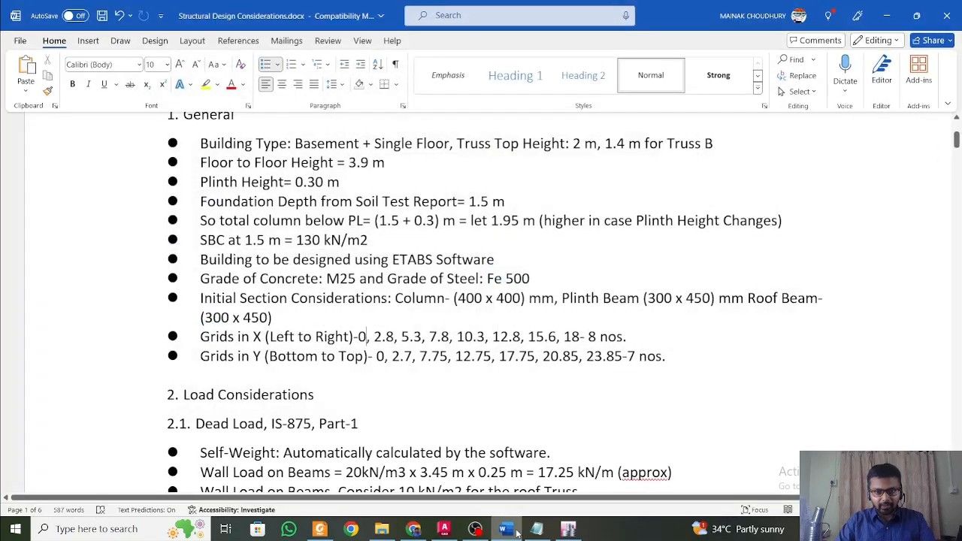
pyautogui.click(516, 531)
pyautogui.click(283, 343)
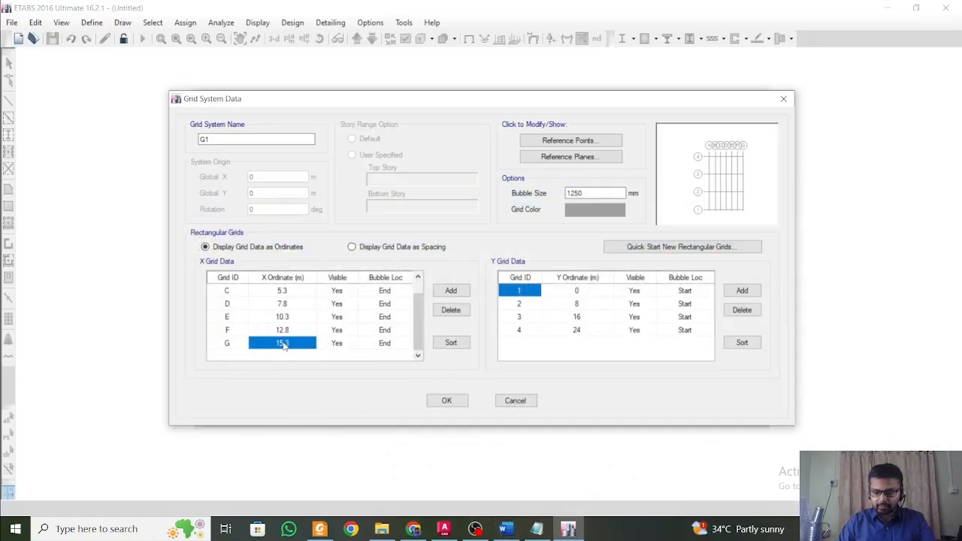
pyautogui.click(285, 345)
pyautogui.press('BackSpace')
pyautogui.write('6')
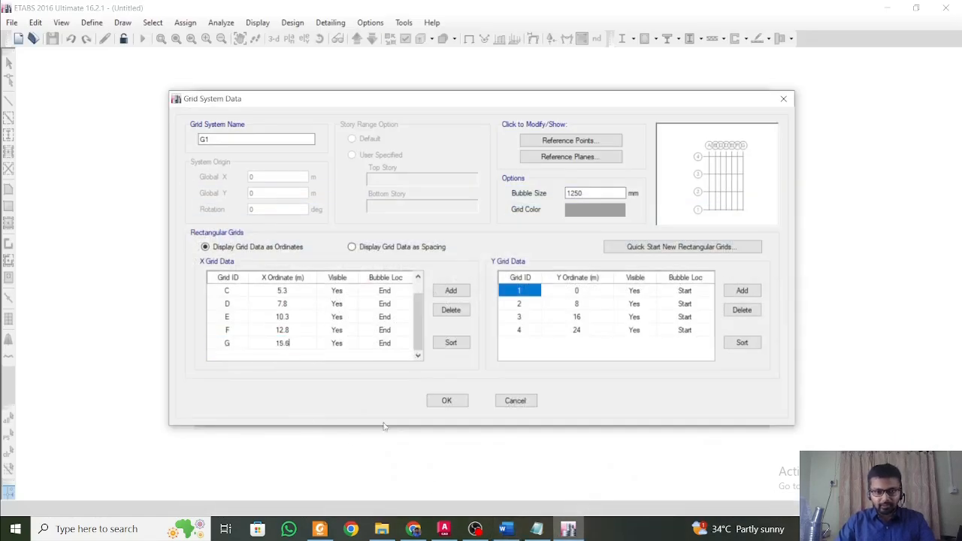
# Check the X grid list in the Word document and add X grid line H at 18 m.
pyautogui.click(507, 530)
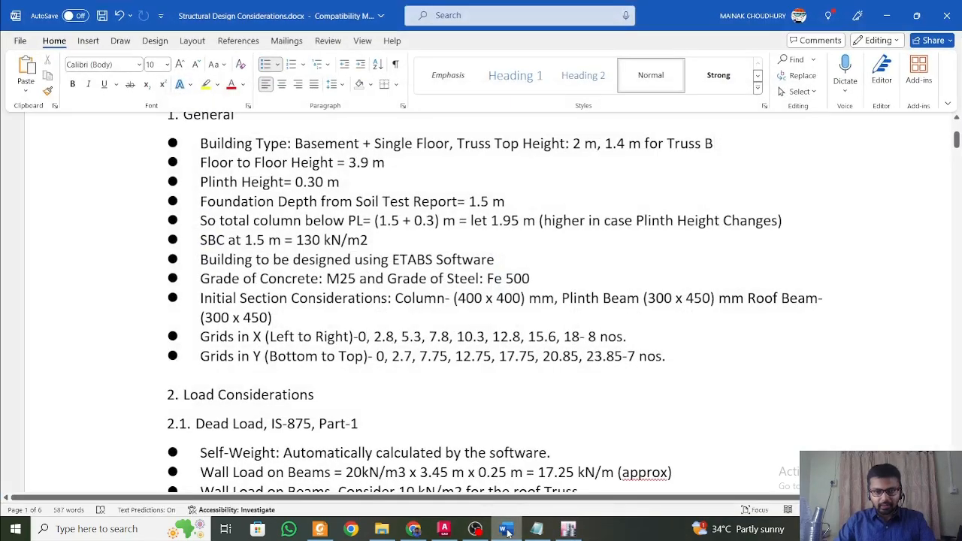
pyautogui.click(507, 531)
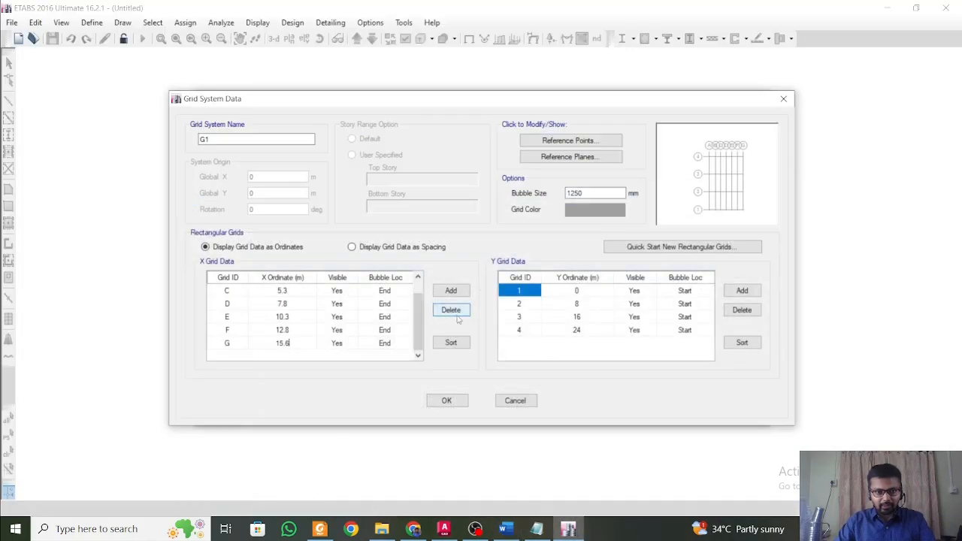
pyautogui.click(451, 291)
pyautogui.click(282, 343)
pyautogui.click(284, 343)
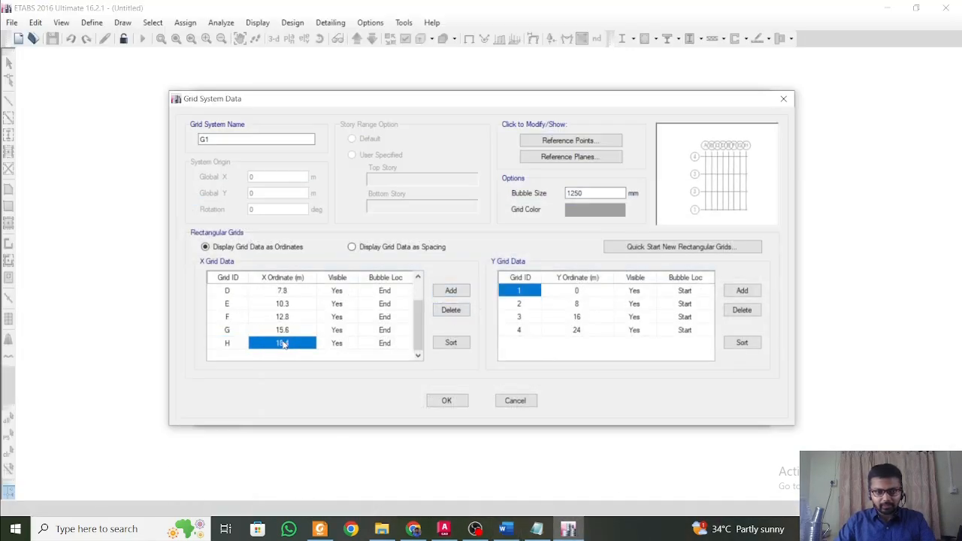
pyautogui.write('18')
pyautogui.click(310, 308)
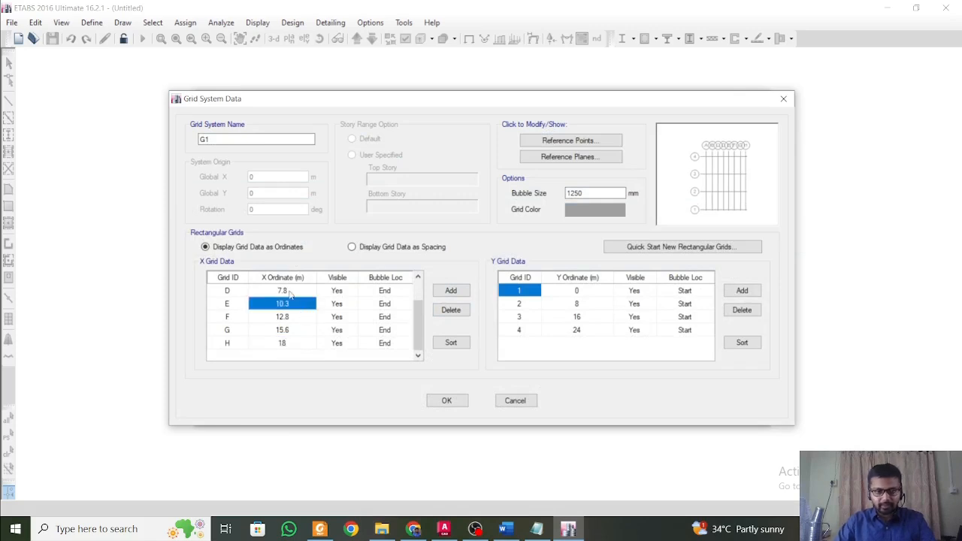
# Review the ordinates of all X grid lines from A to H in the grid data.
pyautogui.press('Up')
pyautogui.scroll(1, 299, 322)
pyautogui.scroll(-1, 301, 328)
pyautogui.scroll(1, 300, 329)
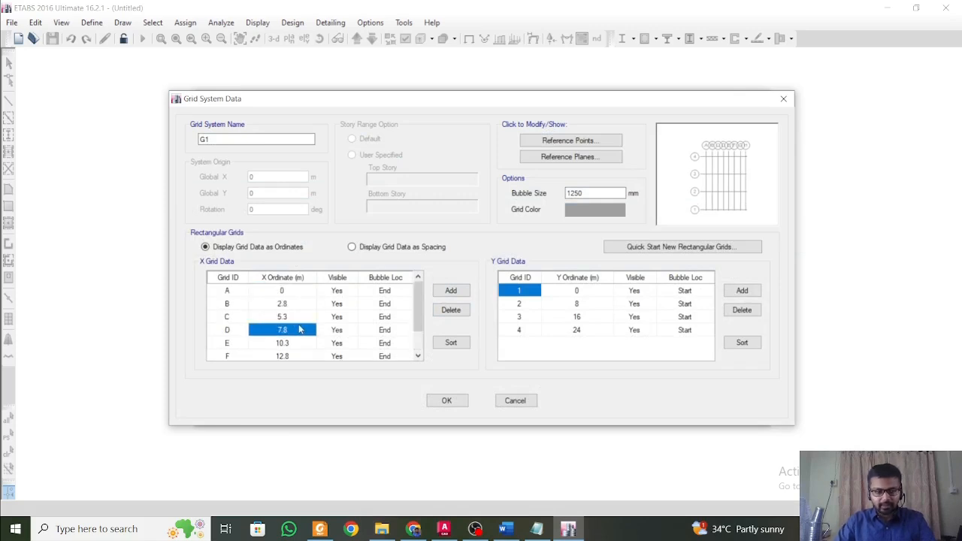
pyautogui.scroll(-1, 300, 329)
pyautogui.scroll(1, 300, 329)
pyautogui.scroll(-1, 301, 329)
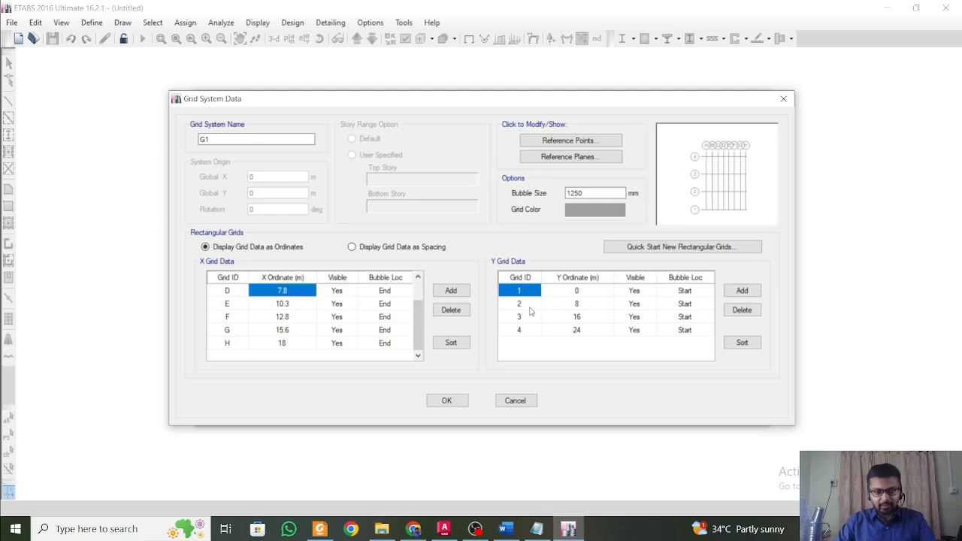
# Compare the Y grid list in the Word document with the spacings between grid rows A, B and C in the AutoCAD floor plan.
pyautogui.click(505, 529)
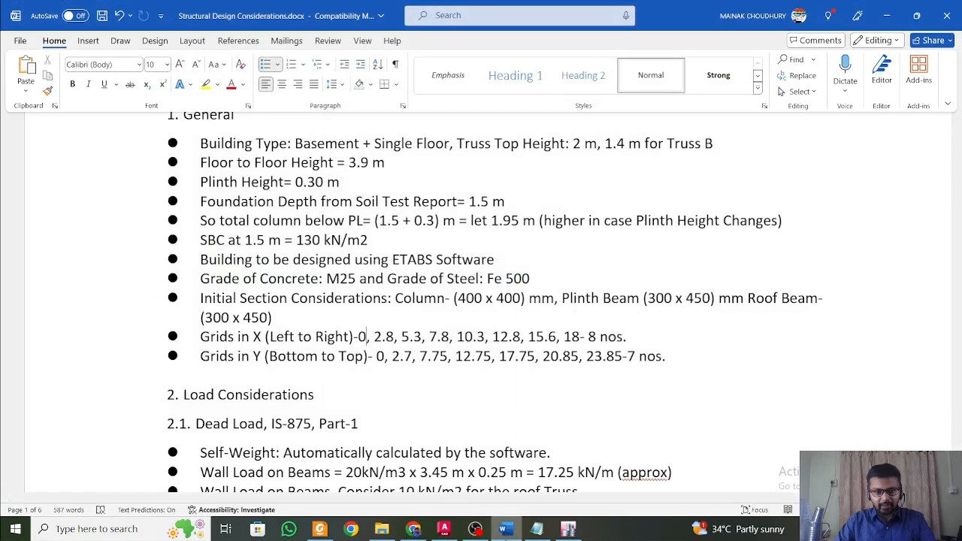
pyautogui.click(506, 530)
pyautogui.click(444, 530)
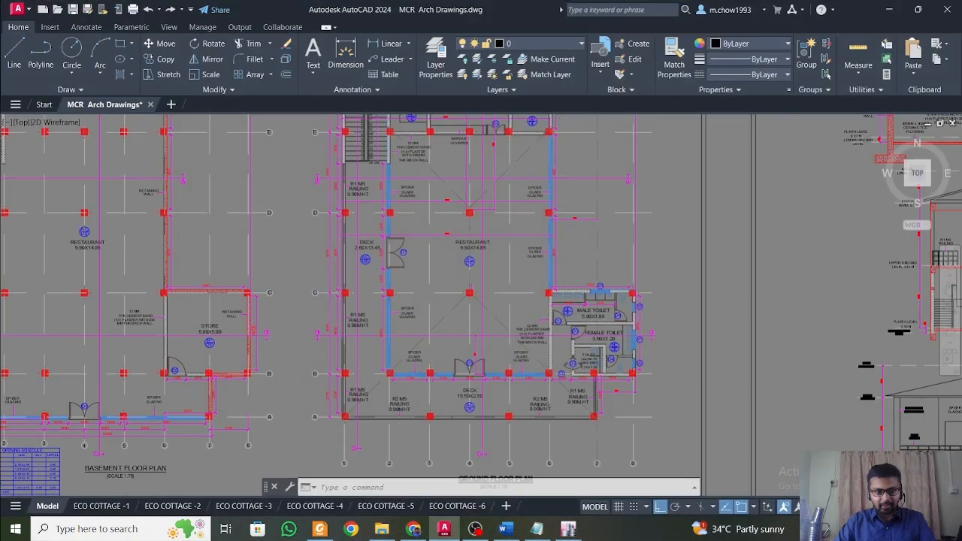
pyautogui.scroll(-5, 316, 353)
pyautogui.scroll(10, 311, 408)
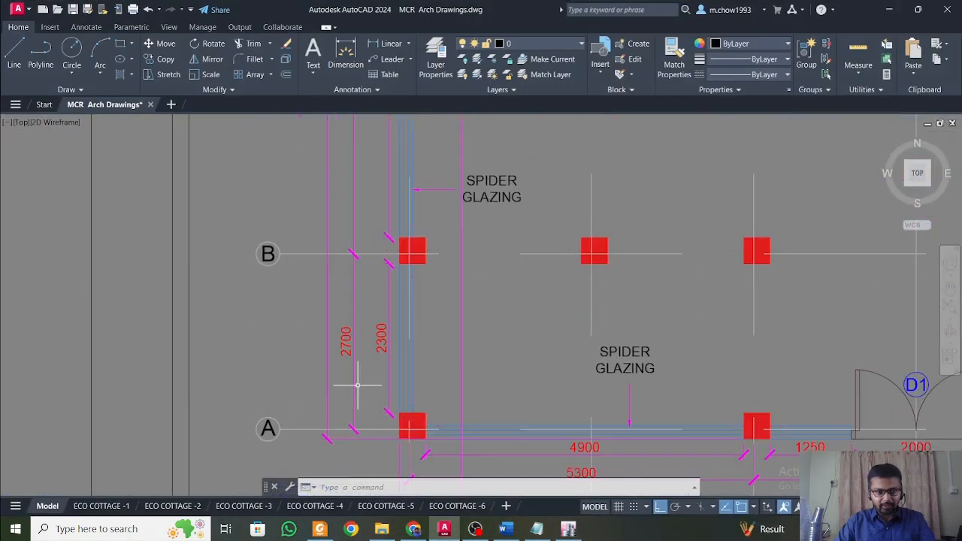
pyautogui.moveTo(351, 233); pyautogui.dragTo(373, 429, button='middle')
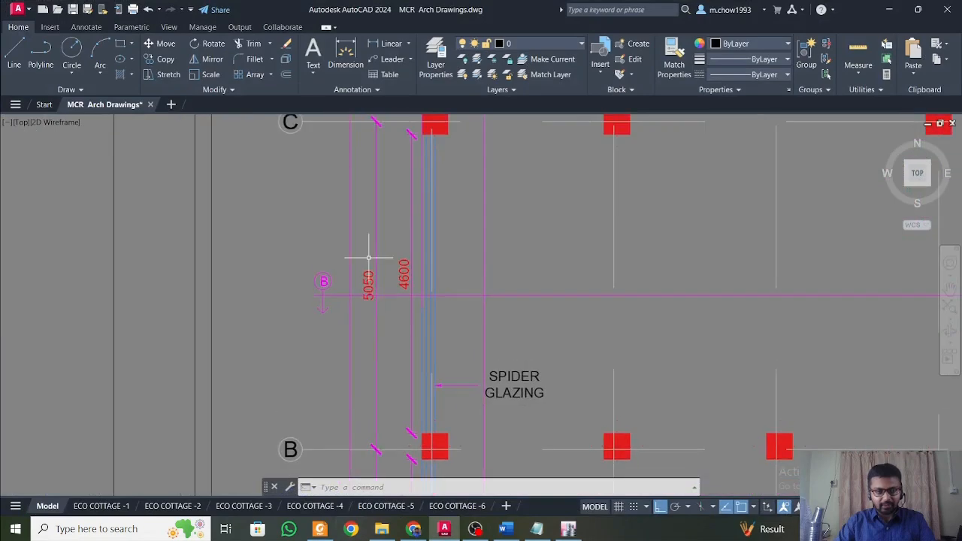
pyautogui.scroll(-2, 368, 257)
pyautogui.moveTo(556, 468); pyautogui.dragTo(535, 380, button='middle')
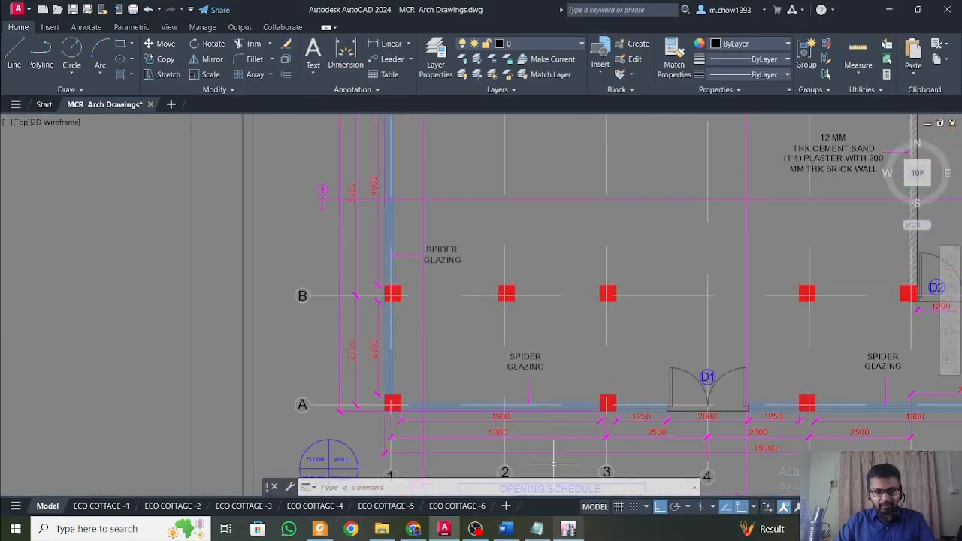
pyautogui.click(508, 530)
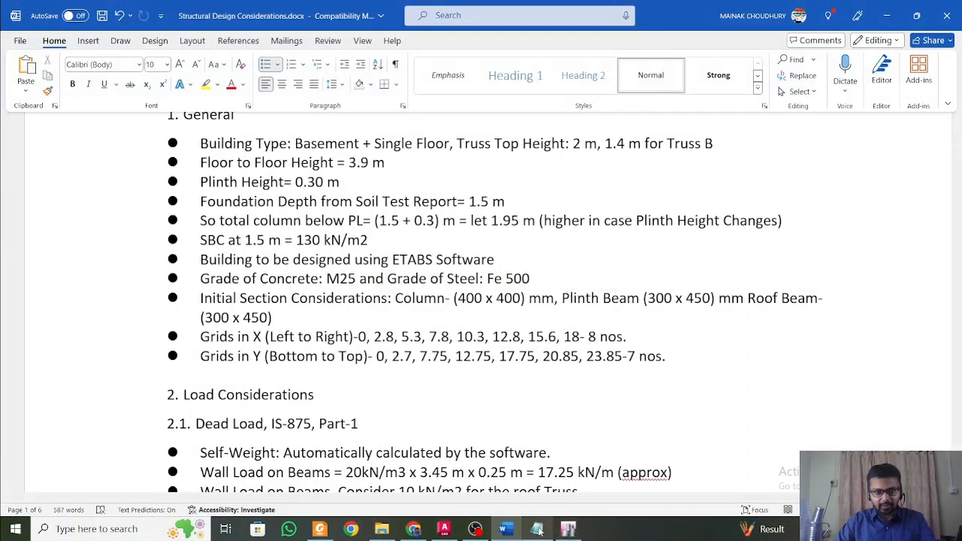
# Return to ETABS and set the ordinate of Y grid 2 to 2.7 m.
pyautogui.click(569, 529)
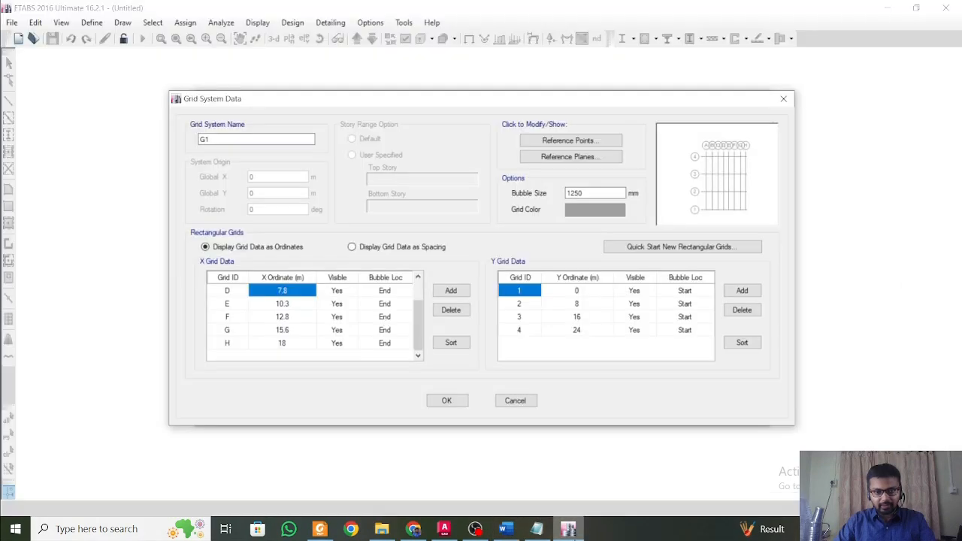
pyautogui.click(577, 294)
pyautogui.click(577, 303)
pyautogui.write('2.0')
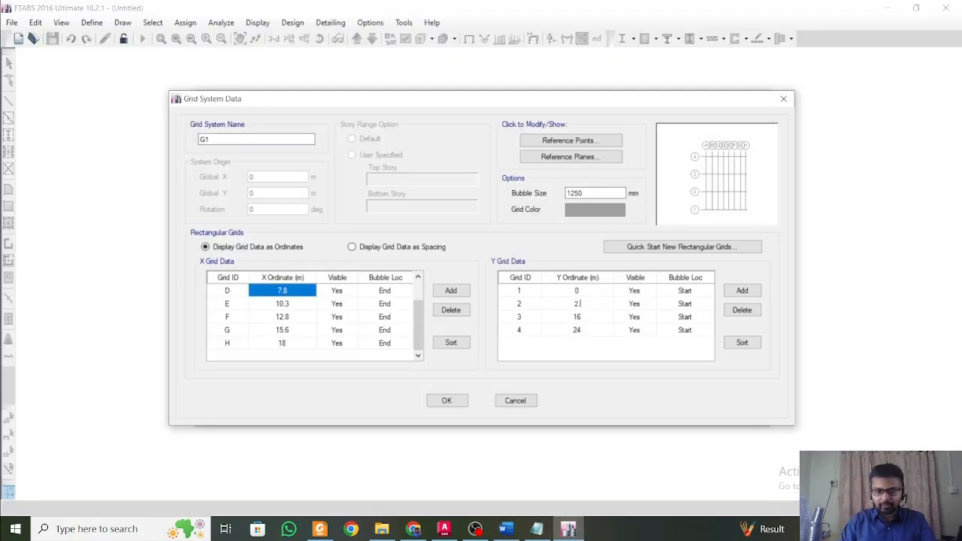
pyautogui.press('Return')
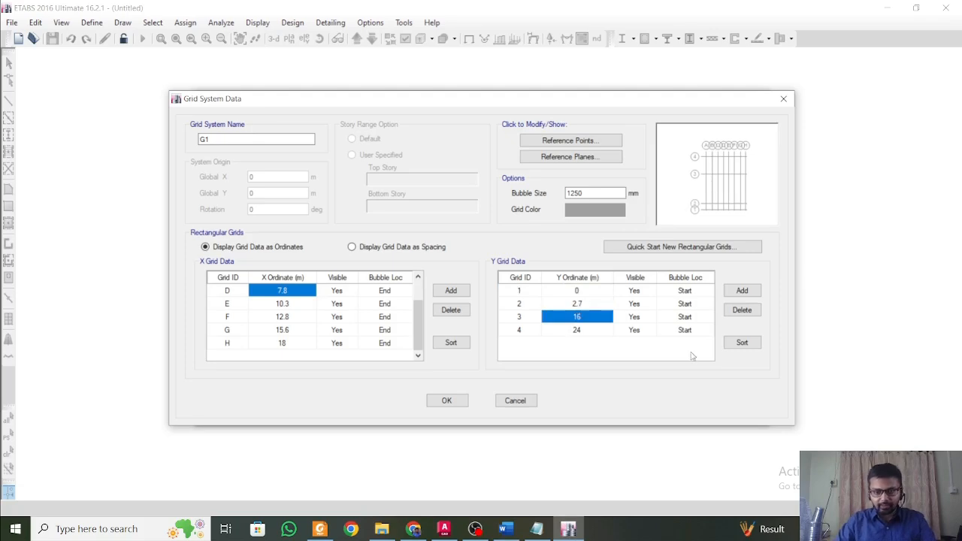
# Check the Y grid list in the Word document and set the ordinate of Y grid 3 to 7.75 m.
pyautogui.click(565, 527)
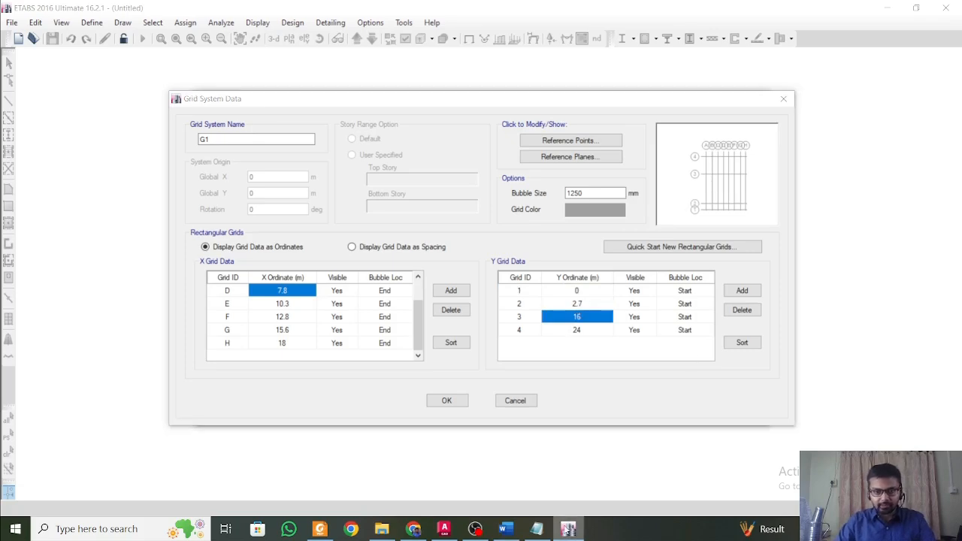
pyautogui.click(506, 529)
pyautogui.click(506, 529)
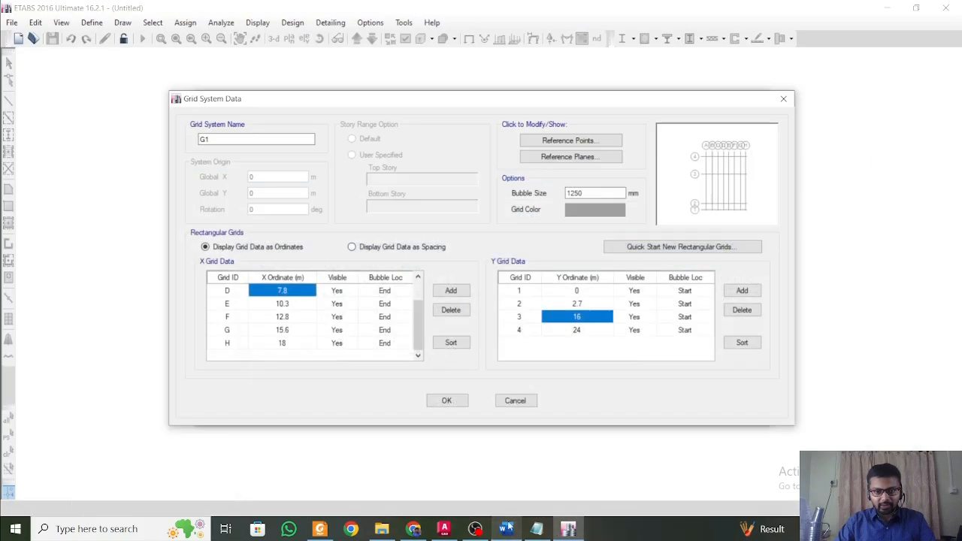
pyautogui.write('7.75')
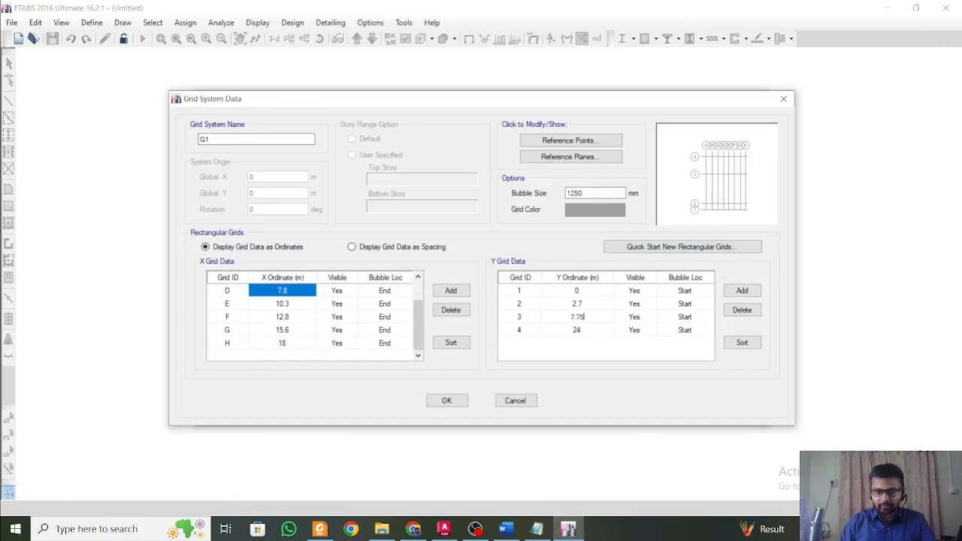
pyautogui.press('Return')
# Look up the next Y ordinate in the Word document and set Y grid 4 to 12.75 m.
pyautogui.click(506, 529)
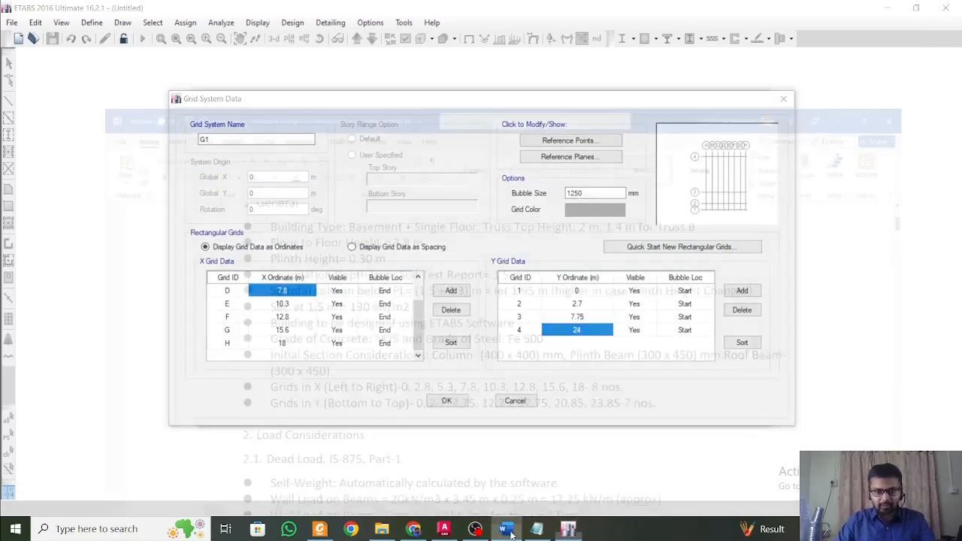
pyautogui.click(506, 530)
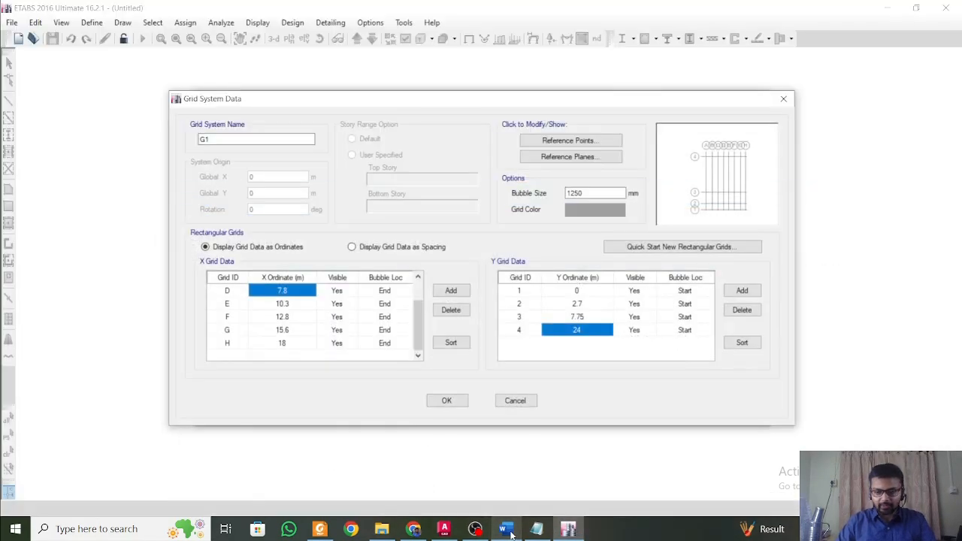
pyautogui.write('12.75')
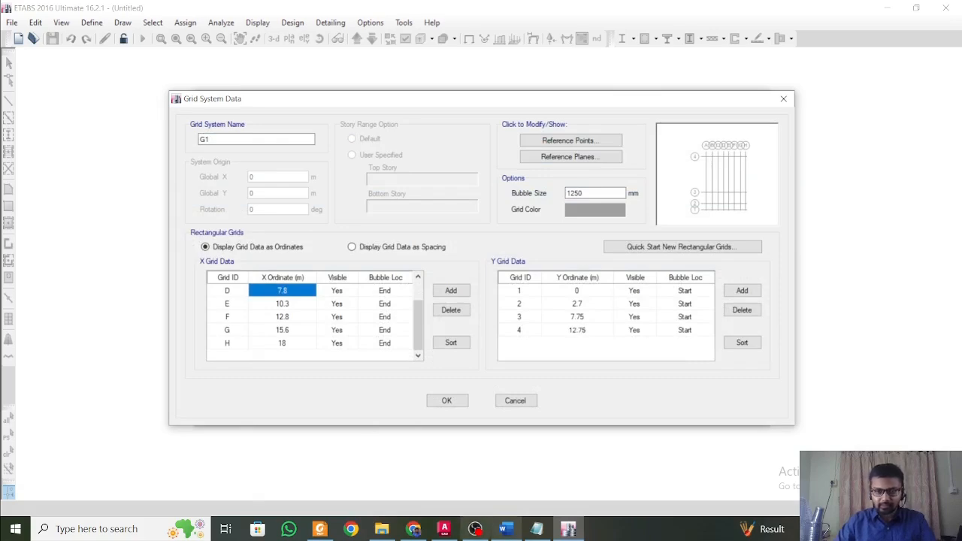
# Add Y grid line 5 at 17.75 m and check it against the grid list in the Word document.
pyautogui.click(743, 291)
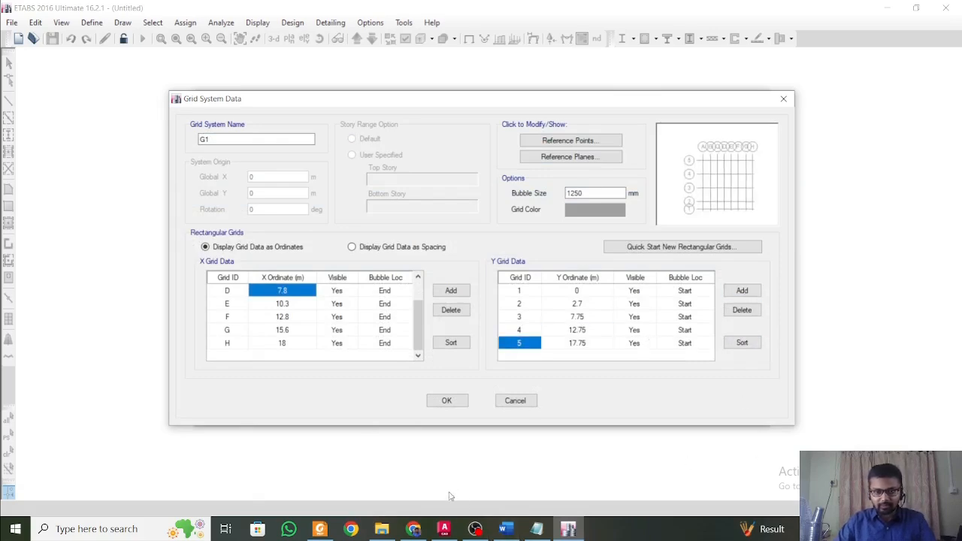
pyautogui.click(507, 529)
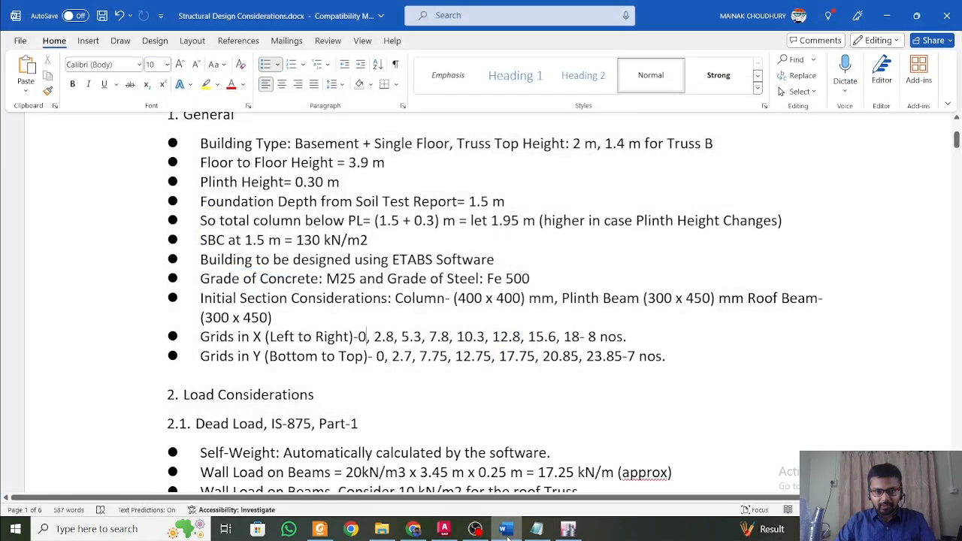
pyautogui.click(506, 529)
pyautogui.click(506, 530)
pyautogui.click(507, 531)
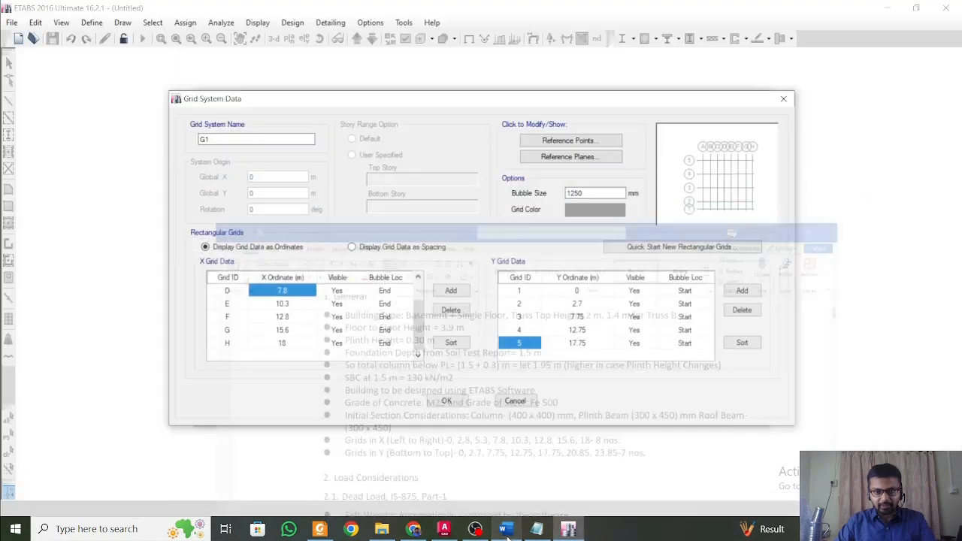
# Add Y grid line 6 and set its ordinate to 20.85 m, consulting the grid list in the Word document.
pyautogui.click(742, 291)
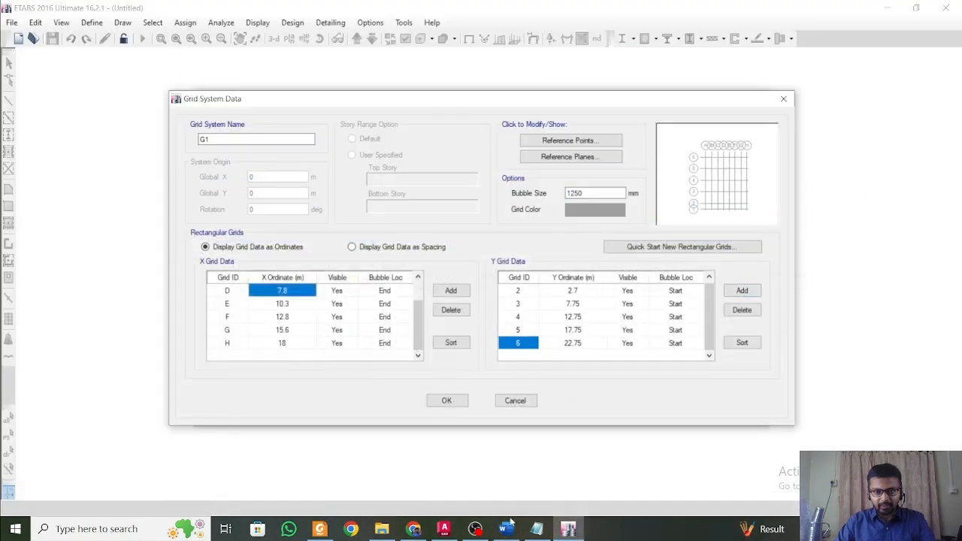
pyautogui.click(508, 529)
pyautogui.click(507, 529)
pyautogui.click(575, 345)
pyautogui.write('20.8')
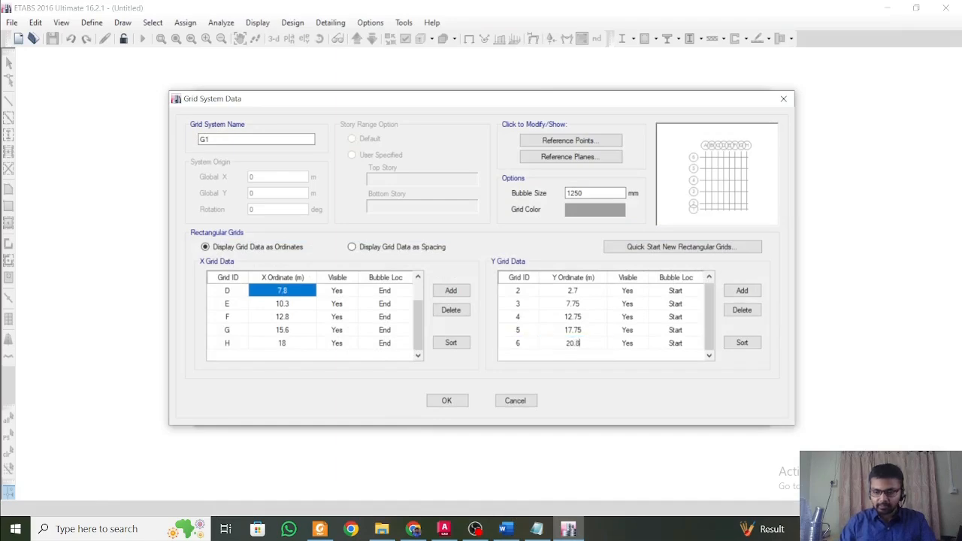
pyautogui.write('5')
# Add Y grid line 7 at 23.85 m after checking the Word document, and accept the grid system data.
pyautogui.click(742, 291)
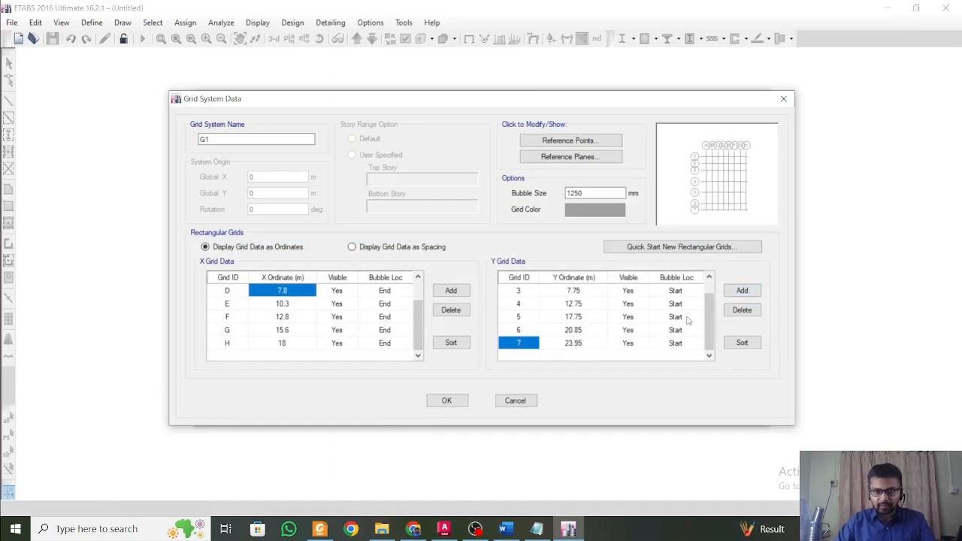
pyautogui.click(505, 531)
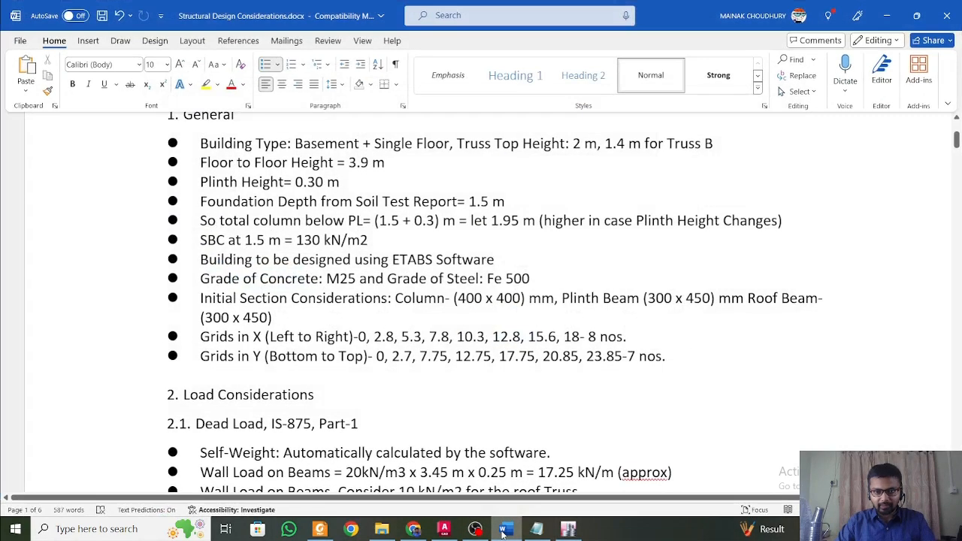
pyautogui.click(504, 531)
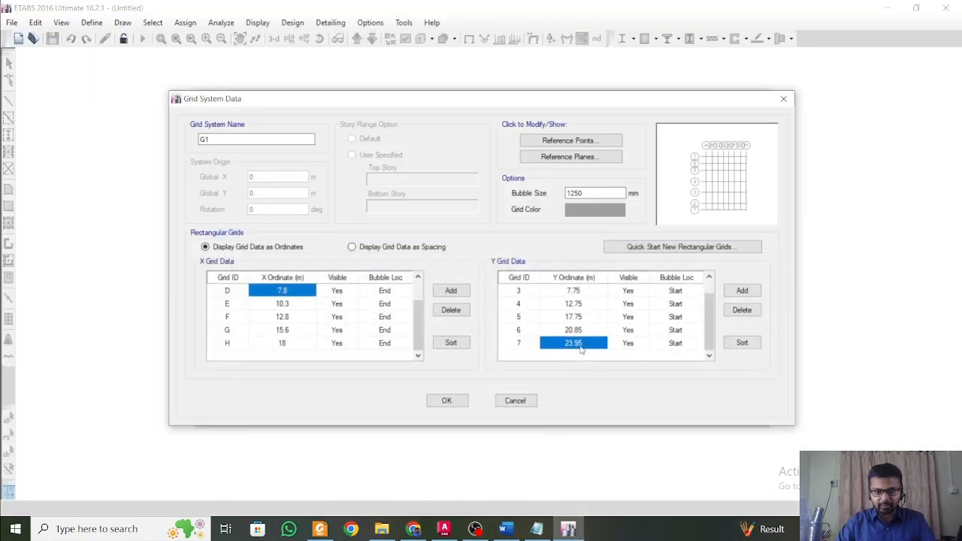
pyautogui.write('2')
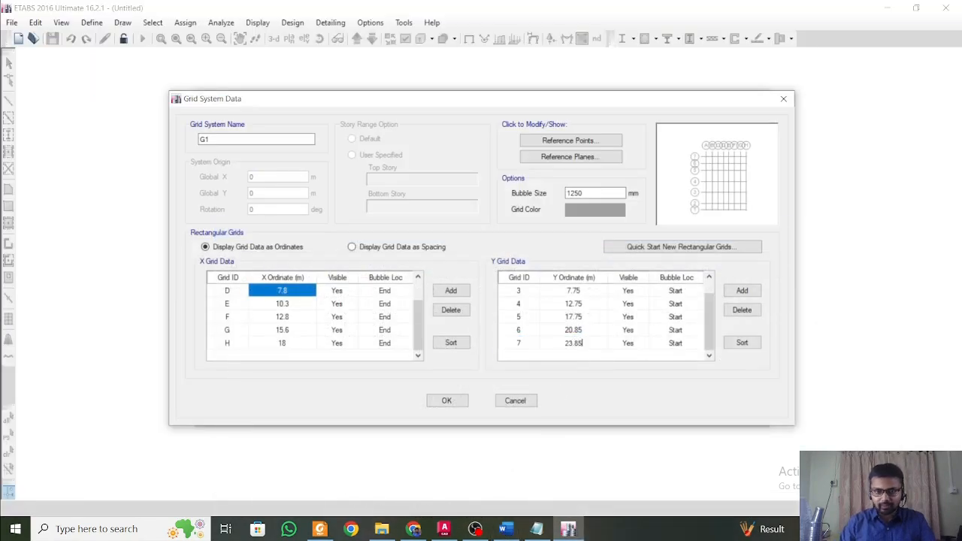
pyautogui.click(453, 401)
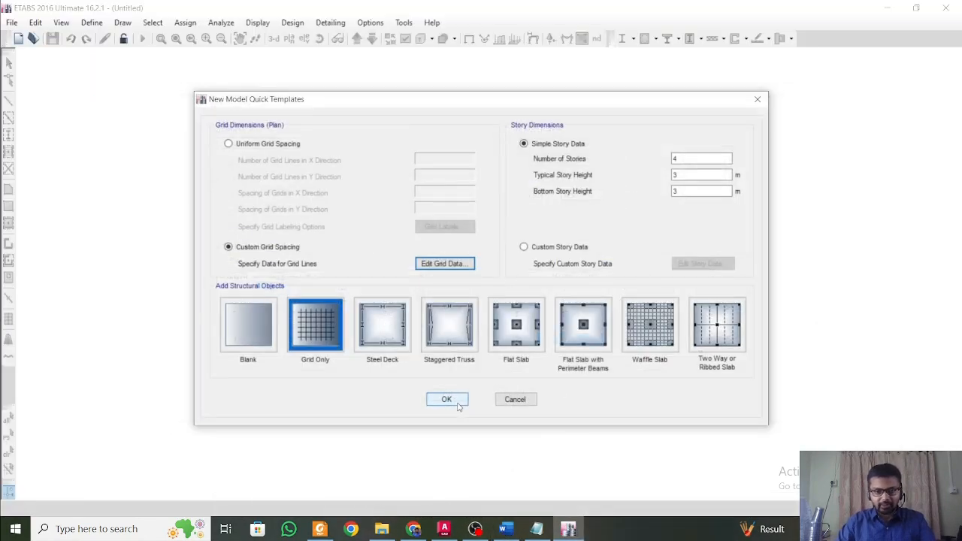
# Switch the story dimensions to custom story data and set the Base elevation to -1.95 m.
pyautogui.click(565, 252)
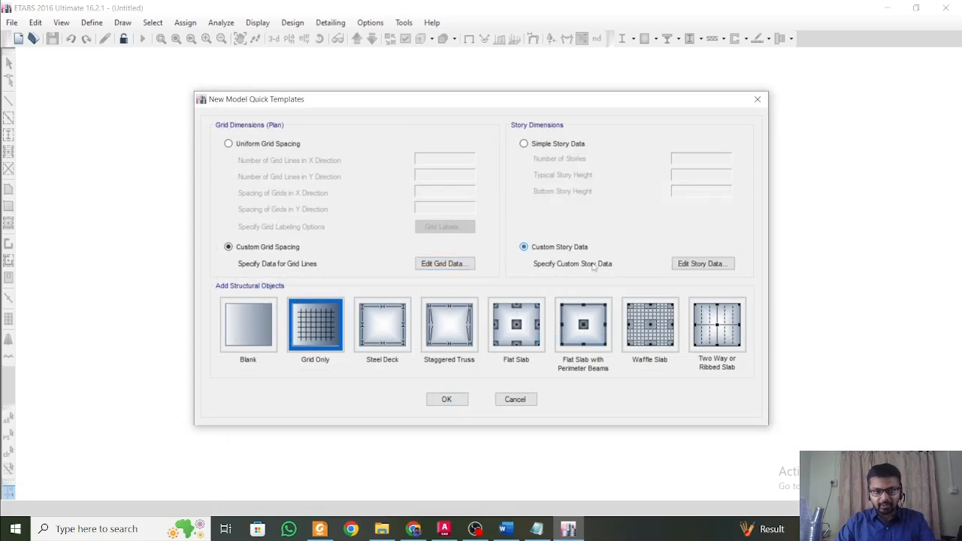
pyautogui.click(707, 264)
pyautogui.click(437, 224)
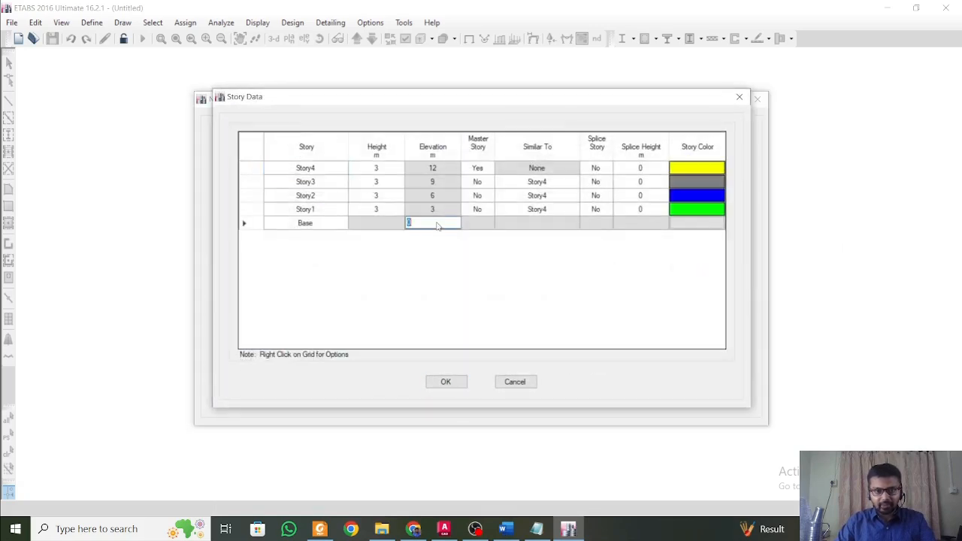
pyautogui.write('-1.9')
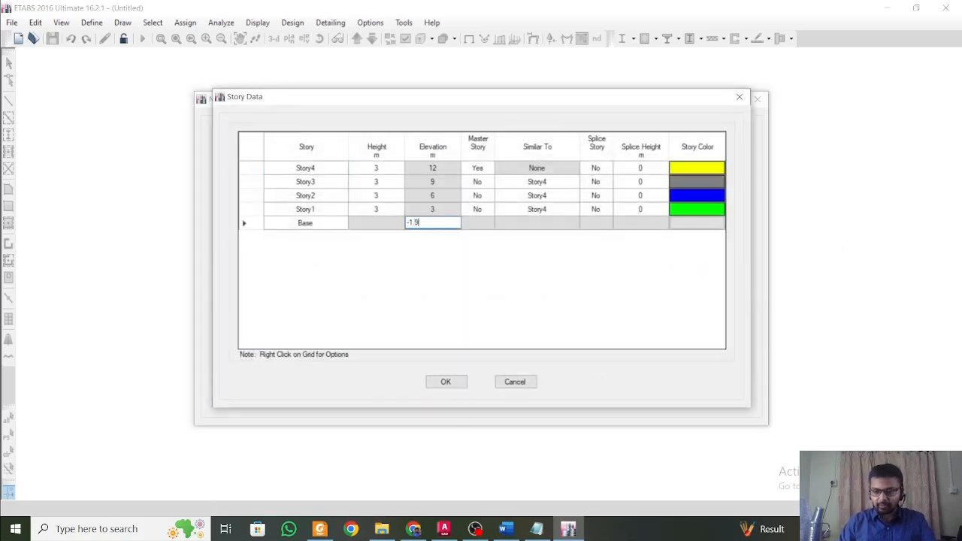
pyautogui.write('5')
# Set the story heights to 1.95 m for Story1 and 3.9 m for both Story2 and Story3.
pyautogui.click(369, 209)
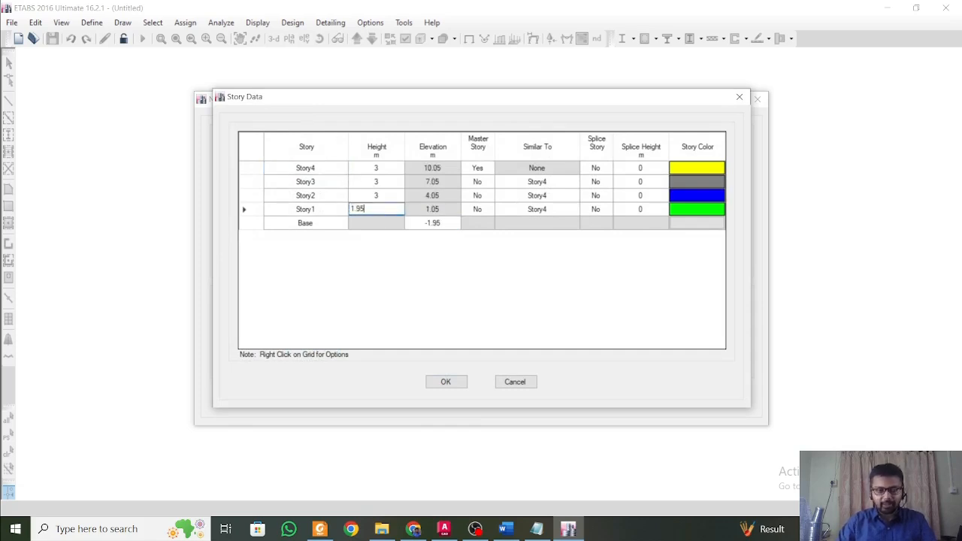
pyautogui.write('1.95')
pyautogui.click(393, 197)
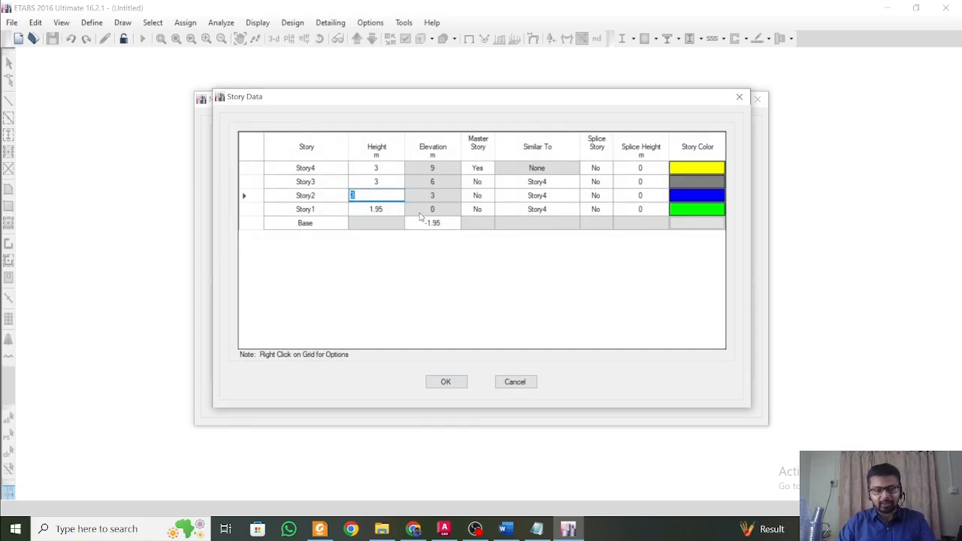
pyautogui.write('3.')
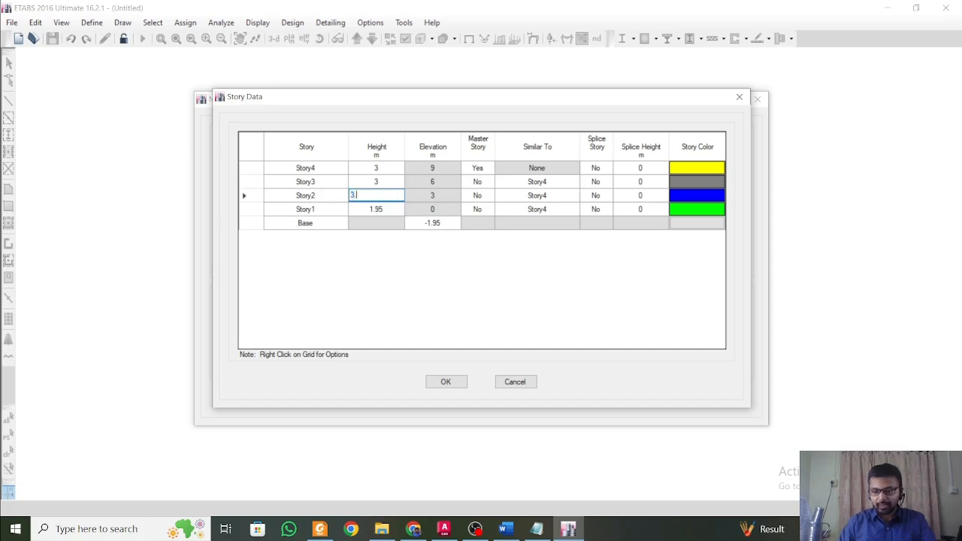
pyautogui.write('9')
pyautogui.click(392, 182)
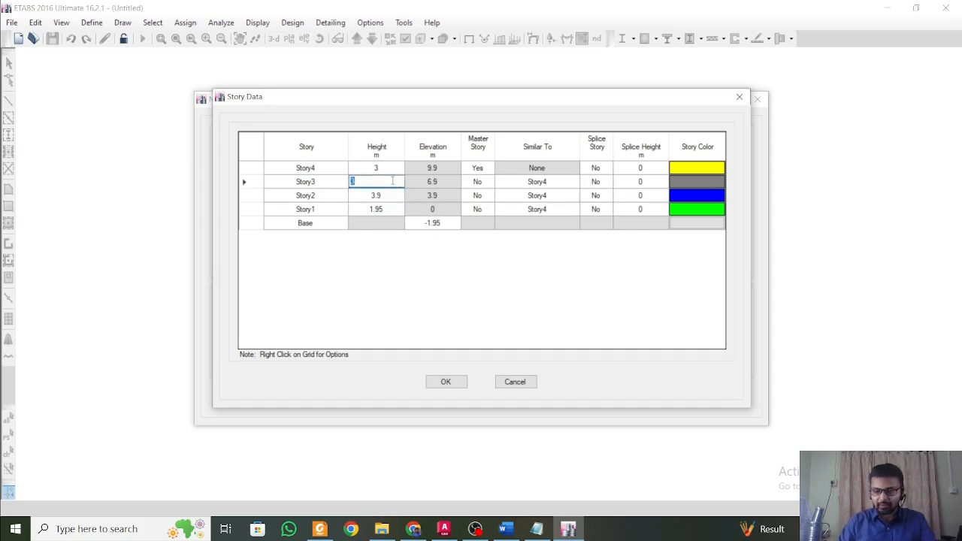
pyautogui.write('3.5')
# Delete Story4 together with its existing structure from the story data.
pyautogui.click(331, 172)
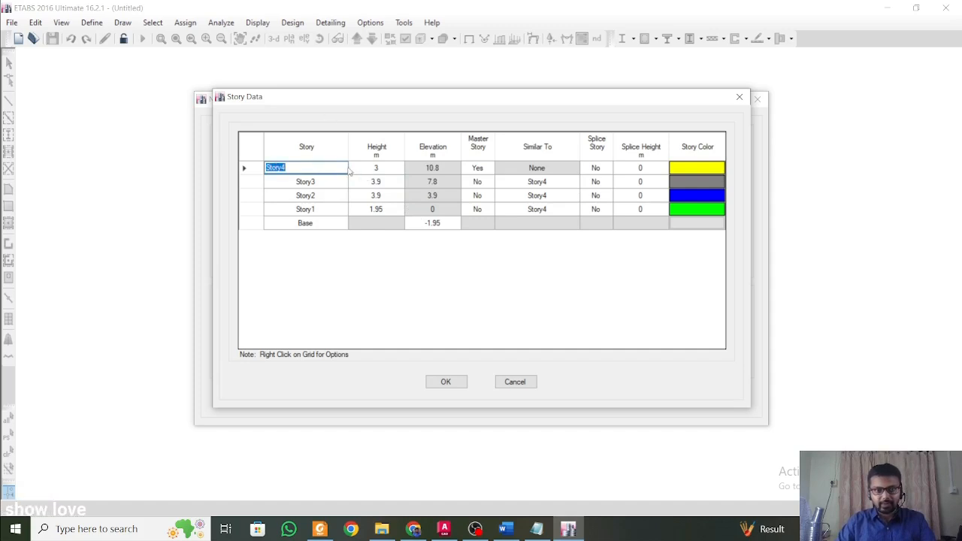
pyautogui.rightClick(335, 166)
pyautogui.moveTo(381, 222)
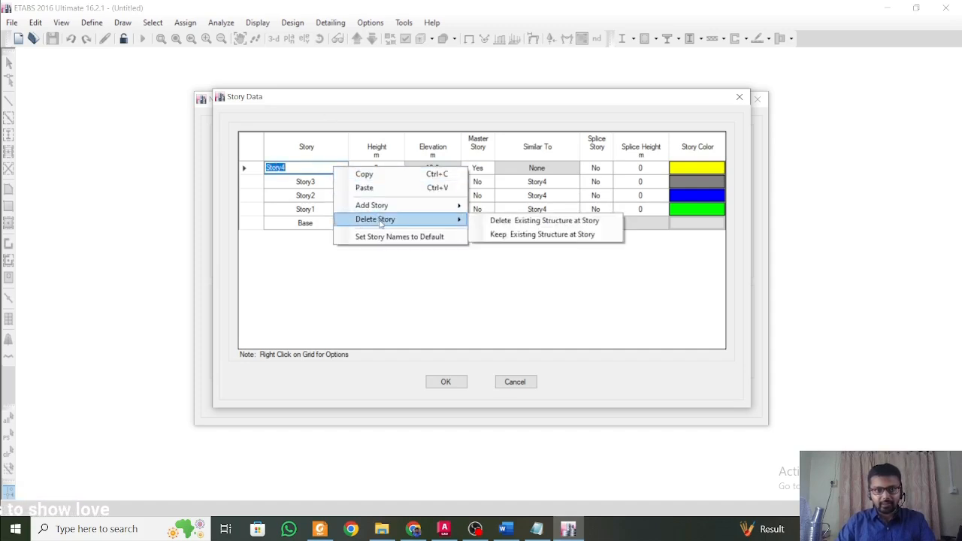
pyautogui.click(509, 222)
# Check the stories against the Word design considerations, then accept the story data and create the grid-only model.
pyautogui.click(335, 197)
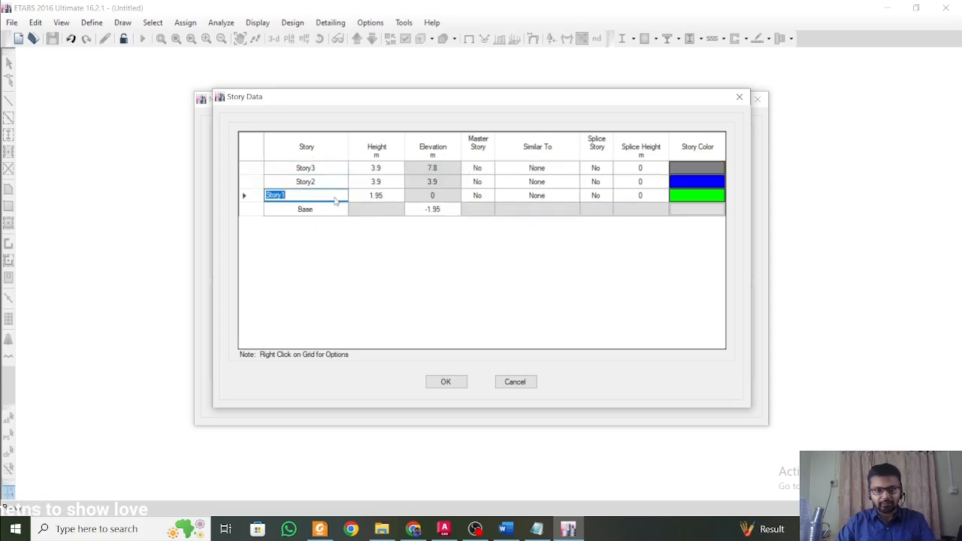
pyautogui.click(517, 529)
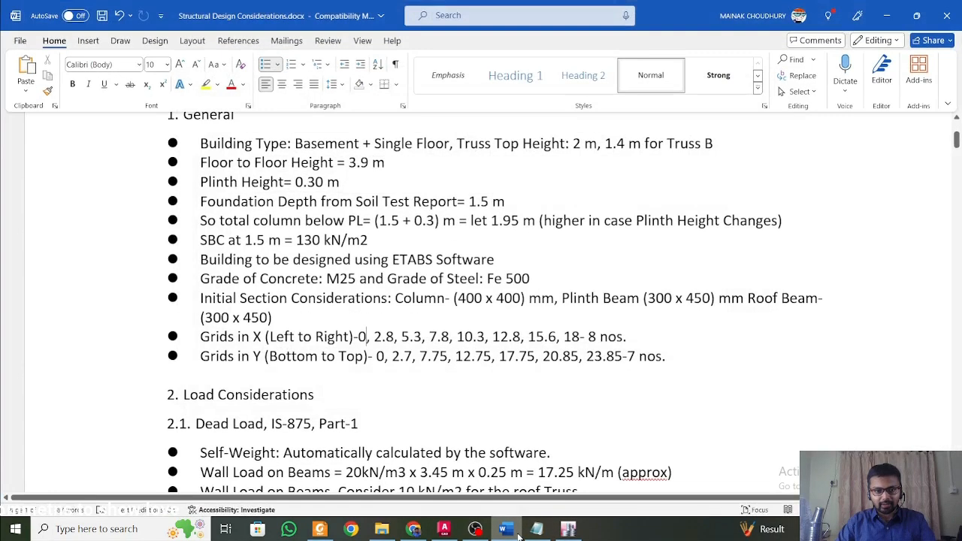
pyautogui.click(518, 536)
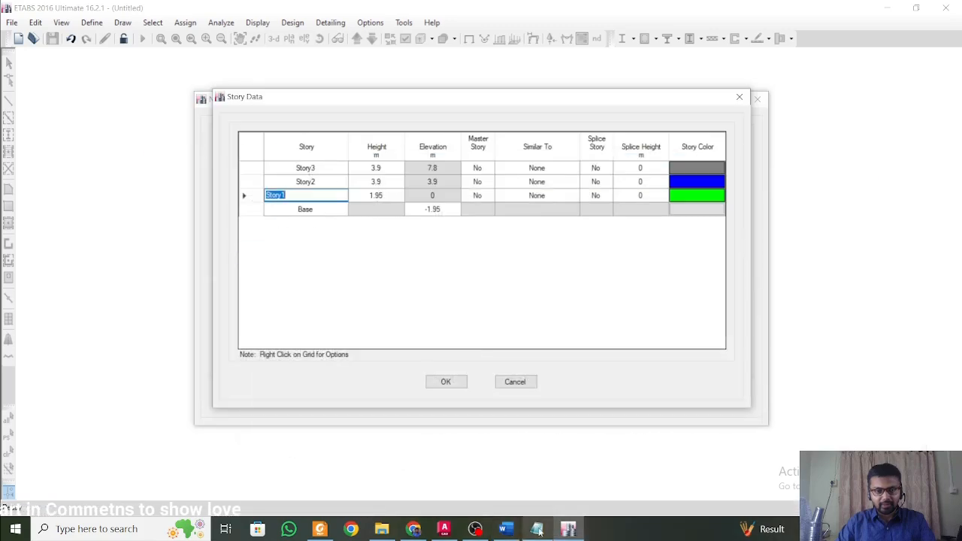
pyautogui.click(509, 530)
pyautogui.click(509, 530)
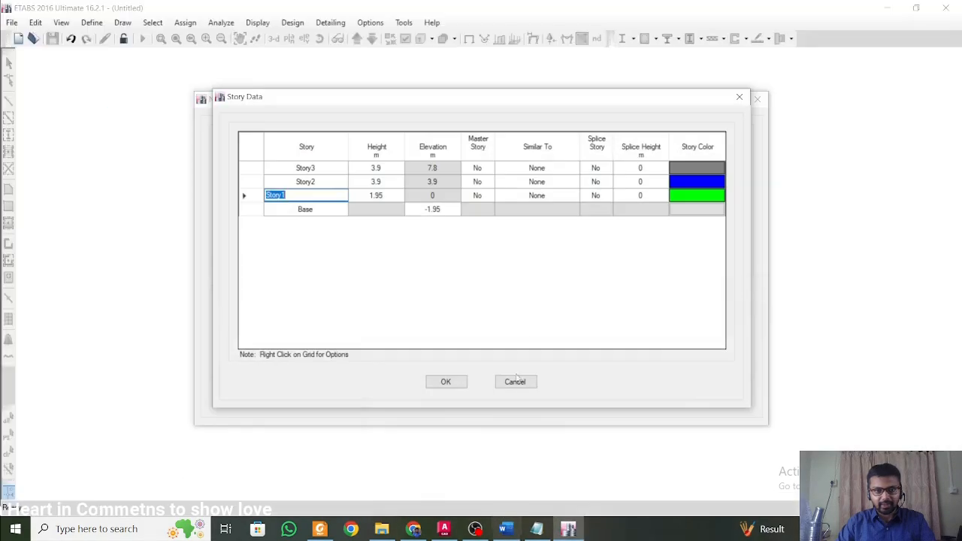
pyautogui.click(445, 382)
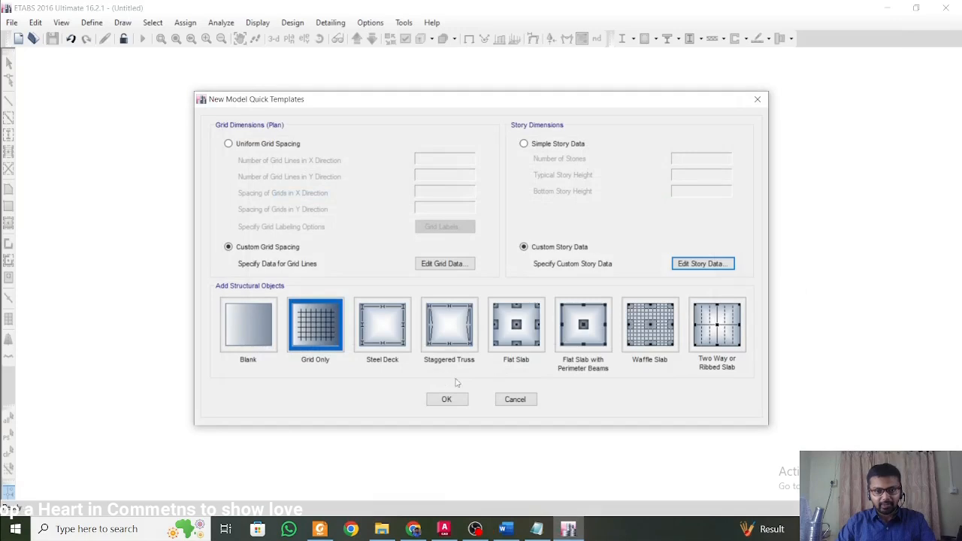
pyautogui.click(448, 399)
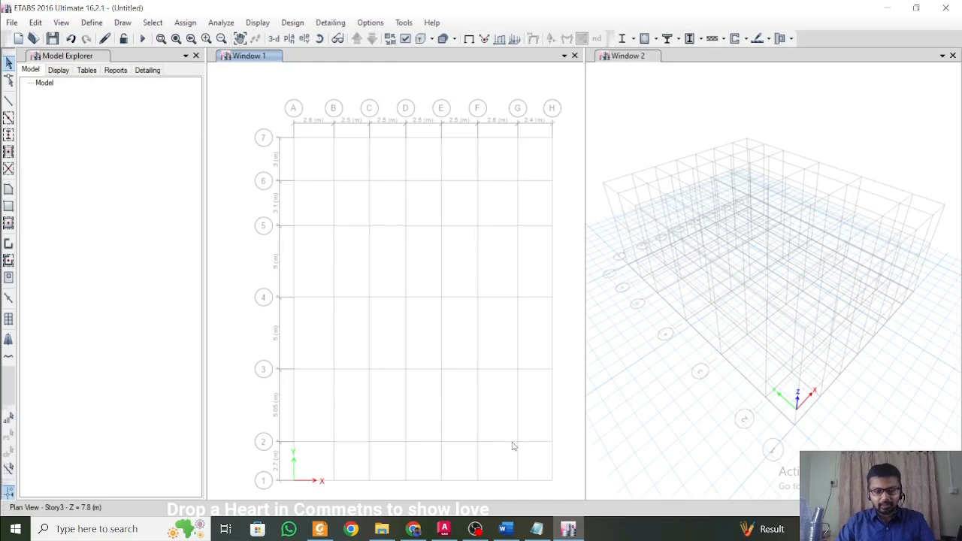
pyautogui.moveTo(510, 347); pyautogui.dragTo(492, 335, button='middle')
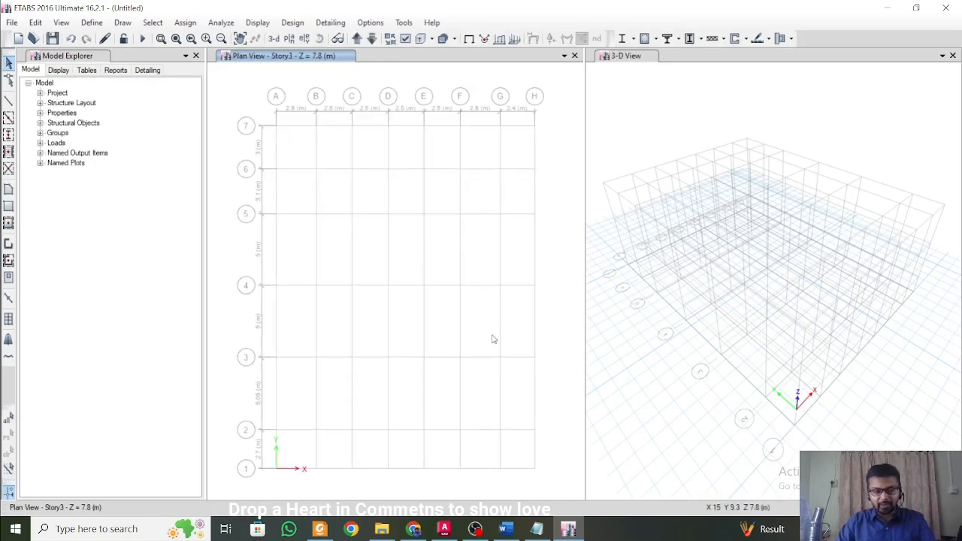
# Start a new material property definition and set its region to India.
pyautogui.click(86, 23)
pyautogui.click(106, 36)
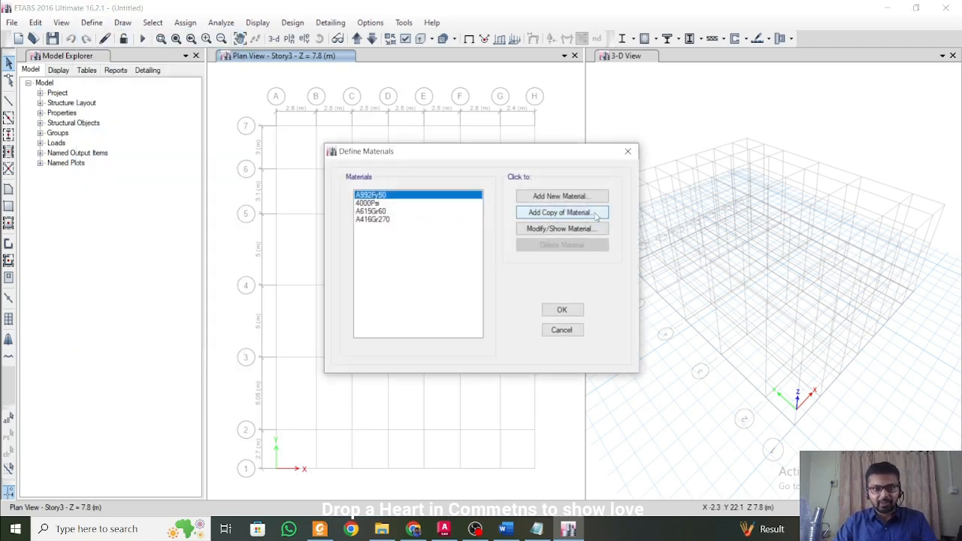
pyautogui.click(564, 196)
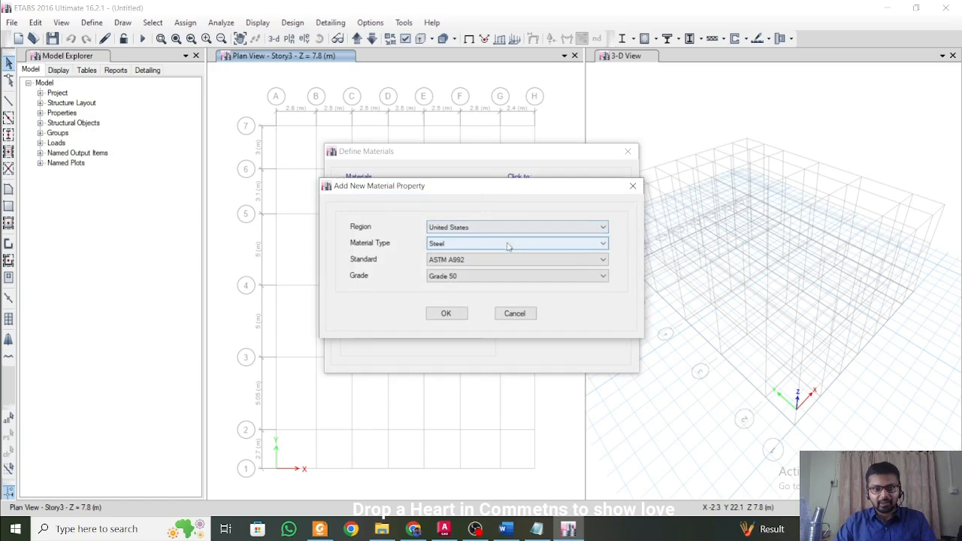
pyautogui.click(508, 228)
pyautogui.click(508, 245)
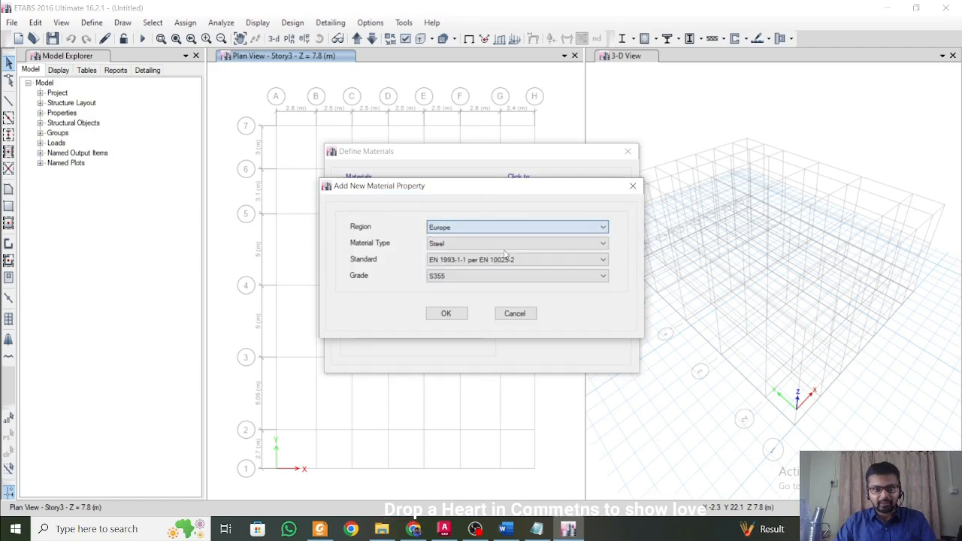
pyautogui.click(509, 228)
pyautogui.click(507, 249)
# Define the new material as Indian-standard concrete of grade M25 and accept its property data.
pyautogui.click(508, 243)
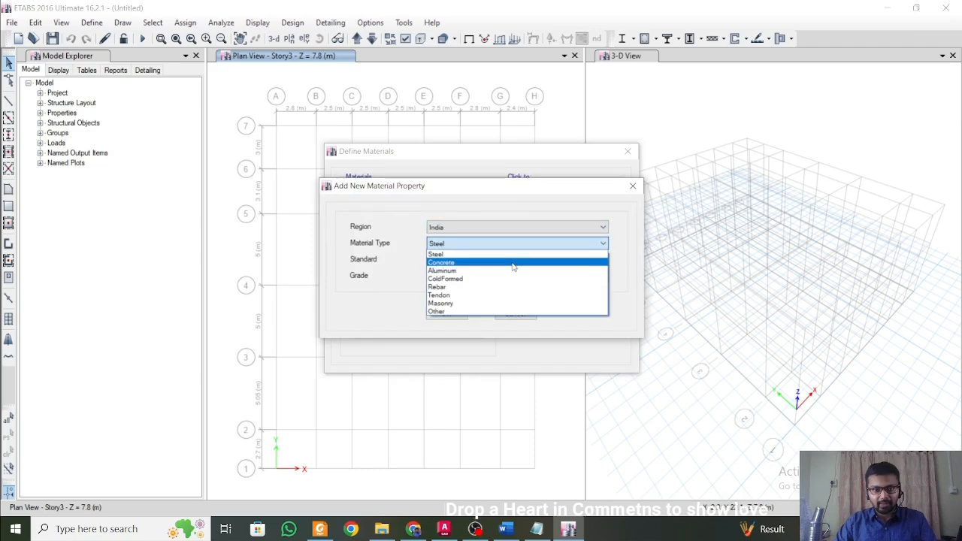
pyautogui.click(479, 263)
pyautogui.click(481, 276)
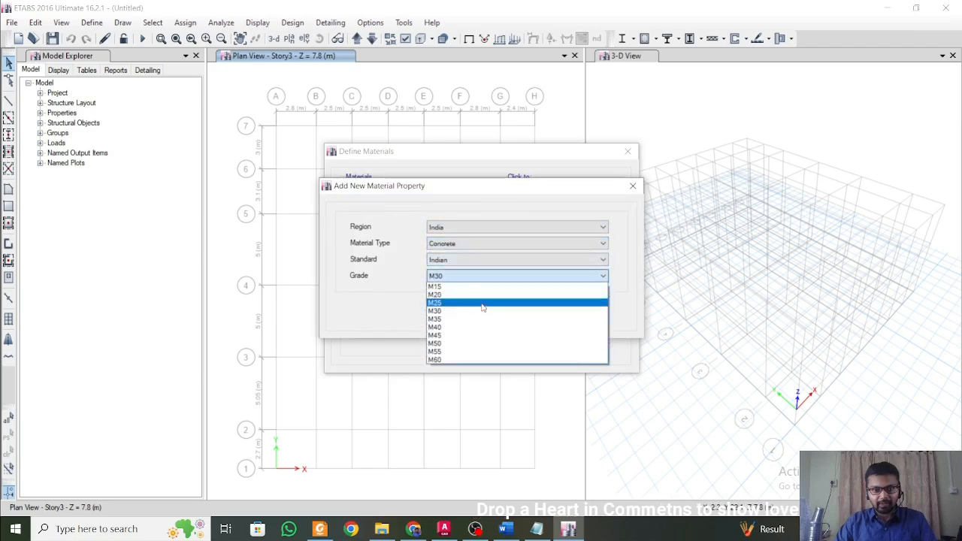
pyautogui.click(483, 304)
pyautogui.click(452, 314)
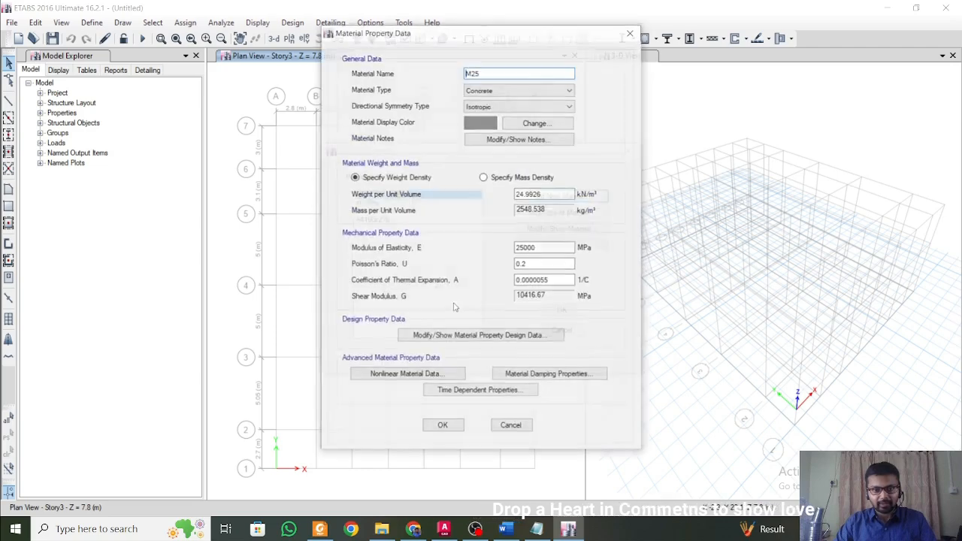
pyautogui.click(445, 427)
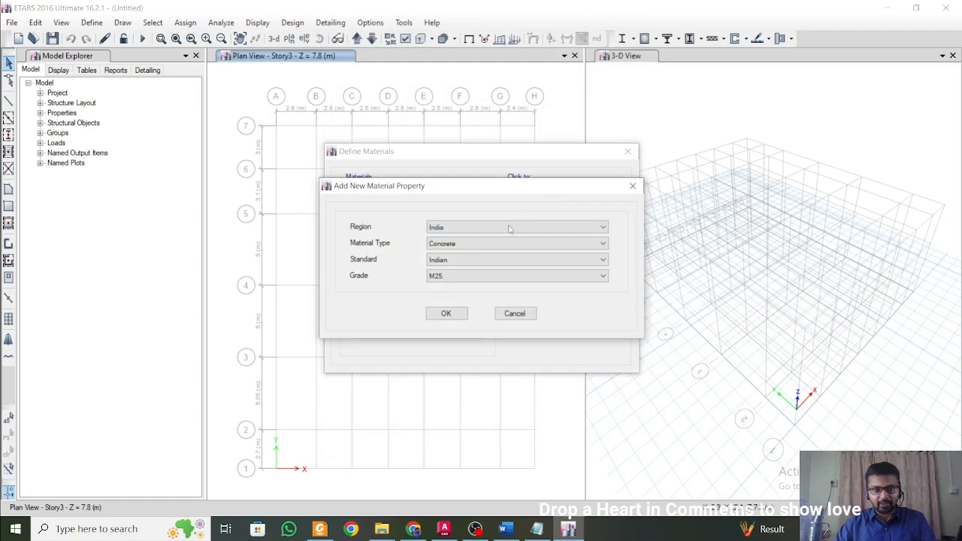
# Add an Indian rebar material of HYSD Grade 500 and accept the materials list.
pyautogui.click(506, 247)
pyautogui.click(497, 288)
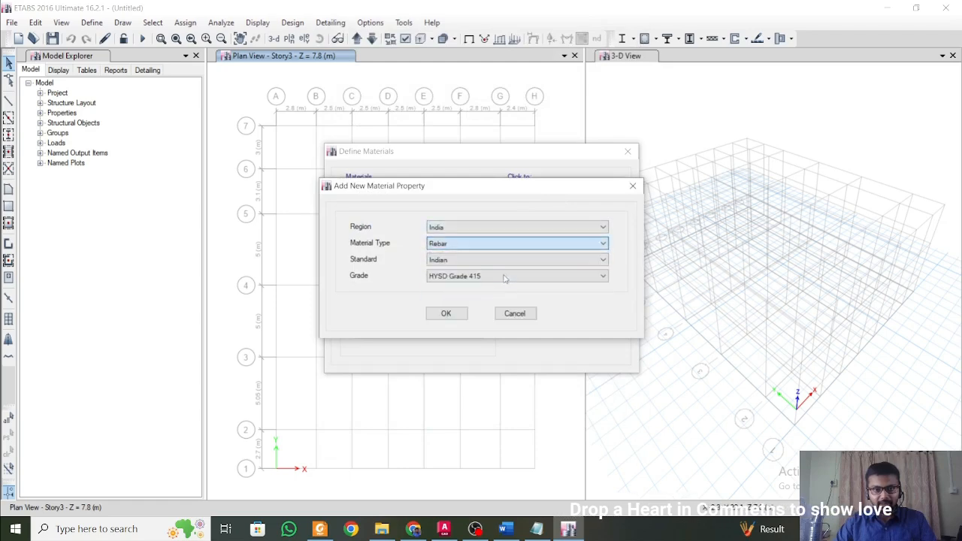
pyautogui.click(507, 276)
pyautogui.click(501, 303)
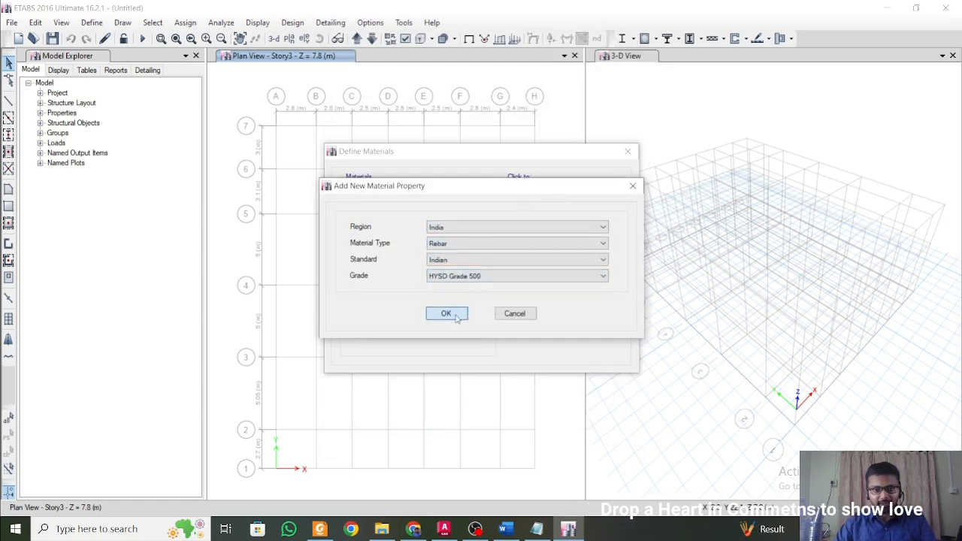
pyautogui.click(444, 313)
pyautogui.click(441, 393)
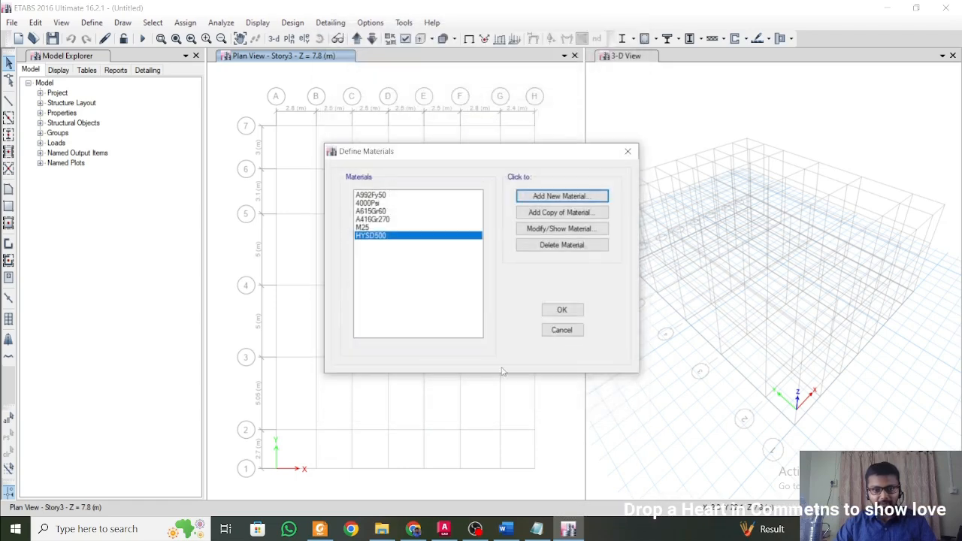
pyautogui.click(560, 311)
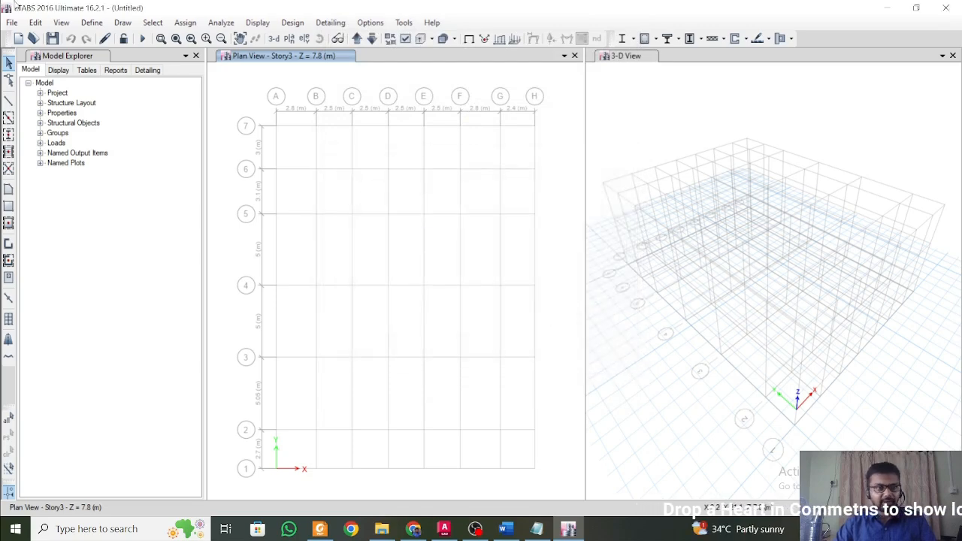
# Open the ConcCol frame section for editing and rename it C 400 x 400.
pyautogui.click(92, 23)
pyautogui.moveTo(110, 67)
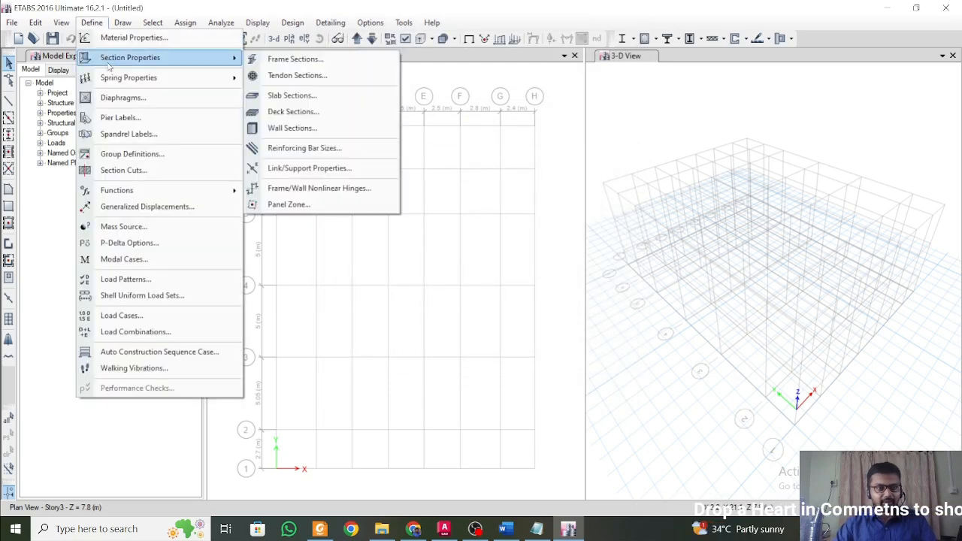
pyautogui.click(294, 60)
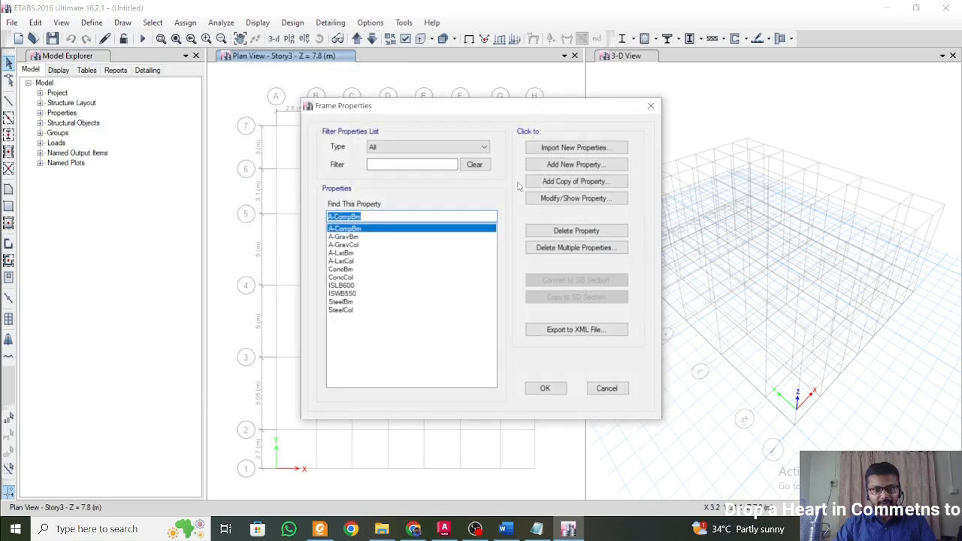
pyautogui.click(342, 277)
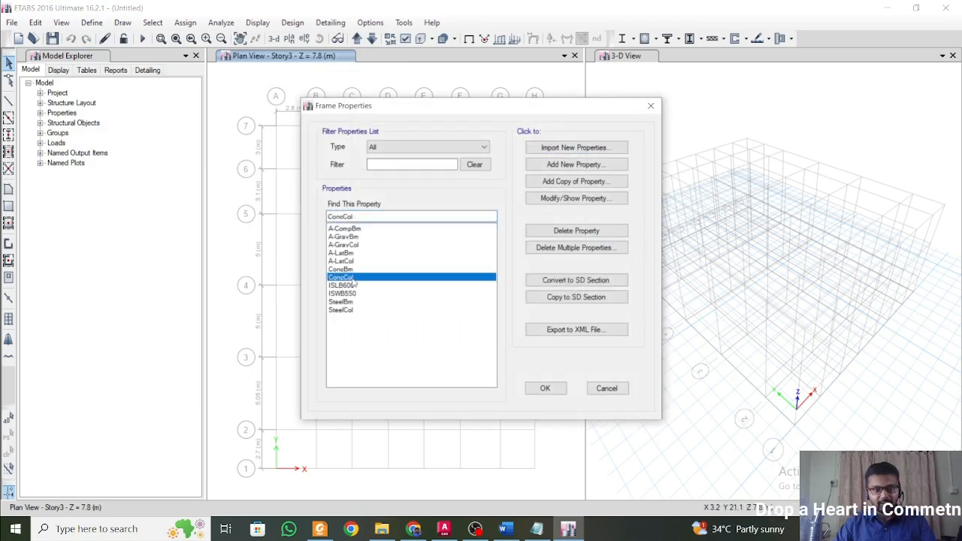
pyautogui.doubleClick(351, 277)
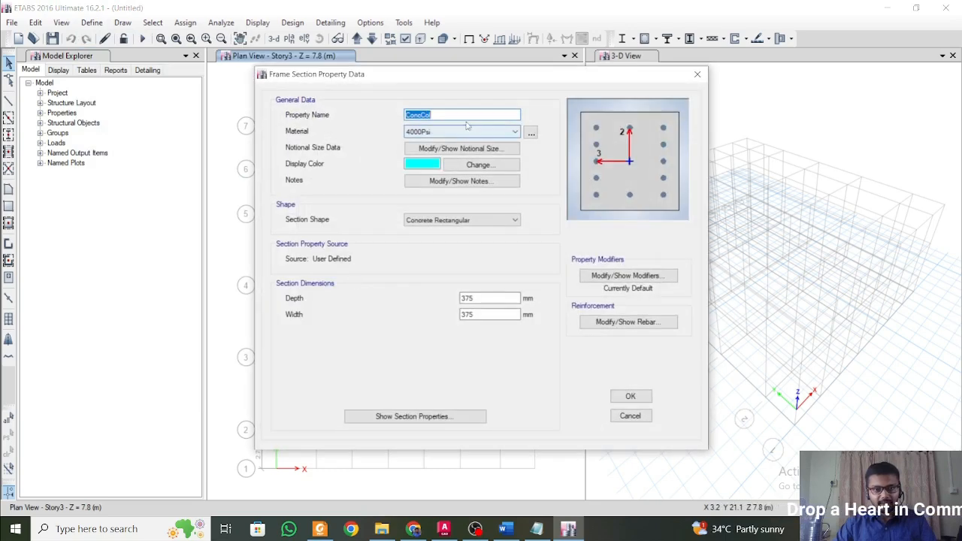
pyautogui.write('C 400 x 400')
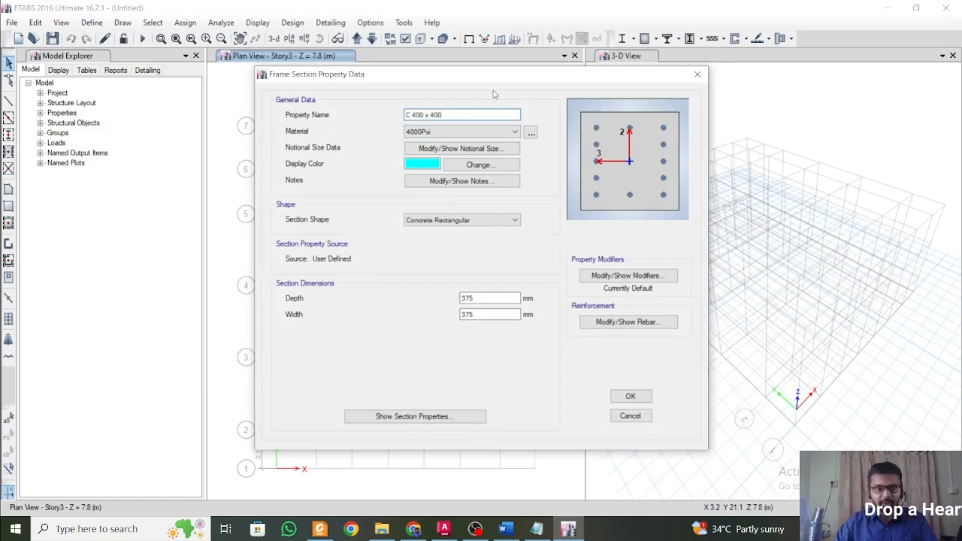
# Assign M25 to the column section and set both its depth and width to 400 mm.
pyautogui.click(502, 133)
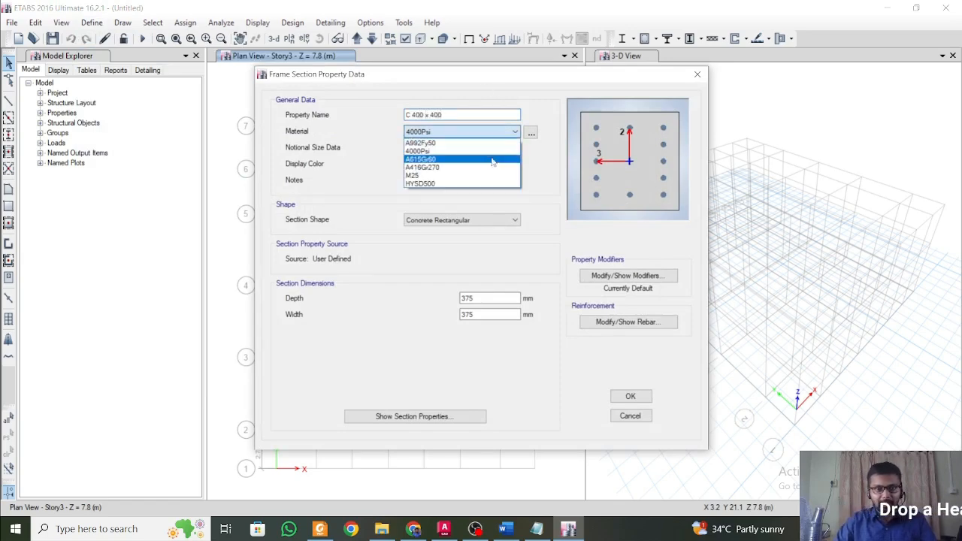
pyautogui.click(489, 177)
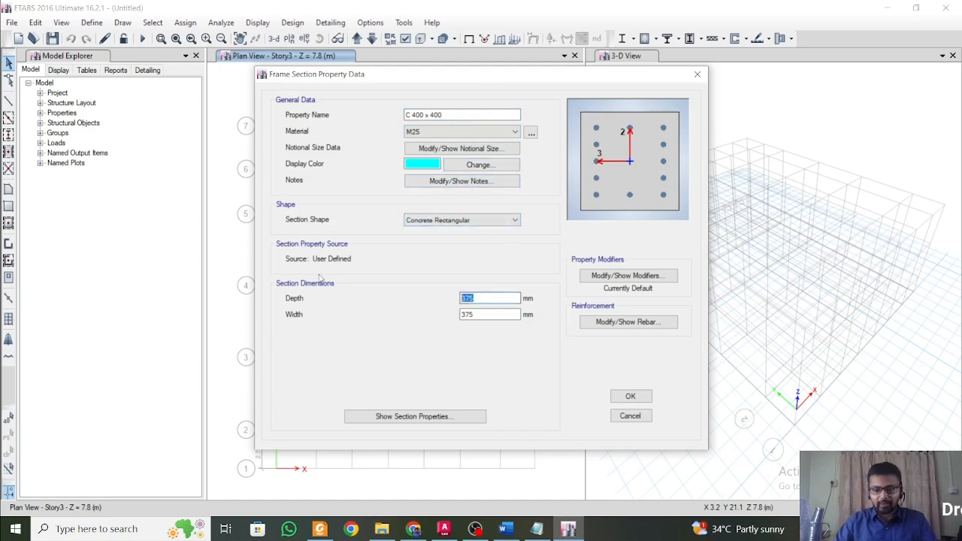
pyautogui.write('400')
pyautogui.press('Tab')
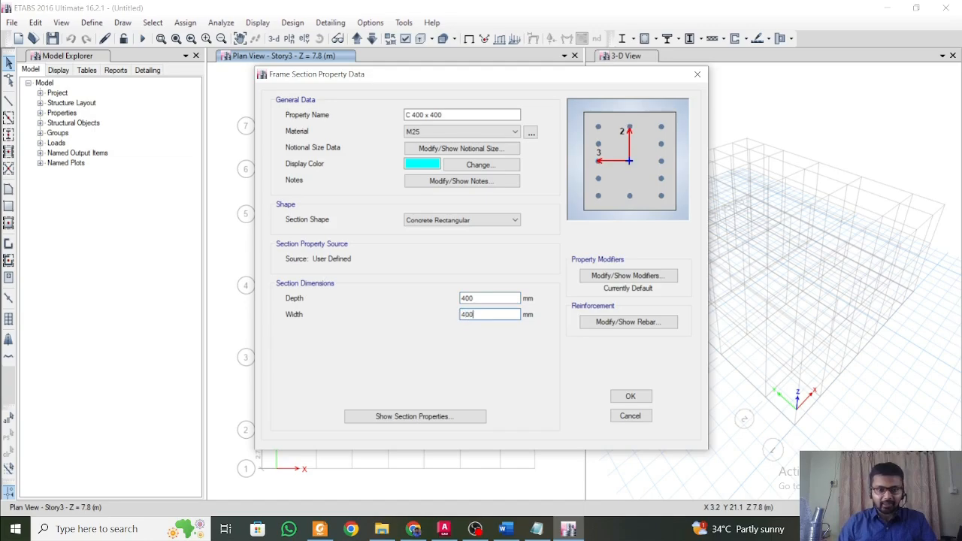
# Check the Word document for the code's stiffness reduction, and set the column section's moment of inertia modifiers about axes 2 and 3 to 0.7.
pyautogui.click(628, 276)
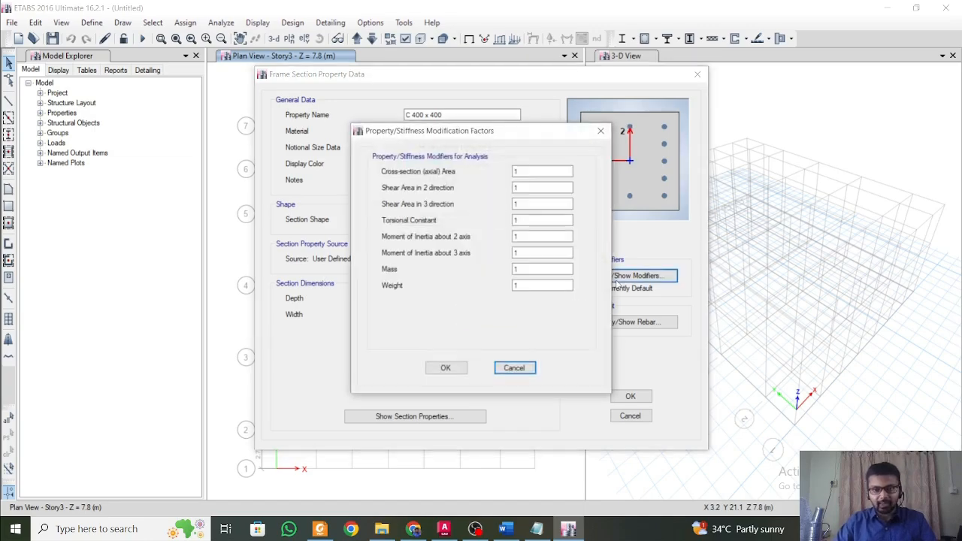
pyautogui.click(504, 528)
pyautogui.scroll(-15, 509, 237)
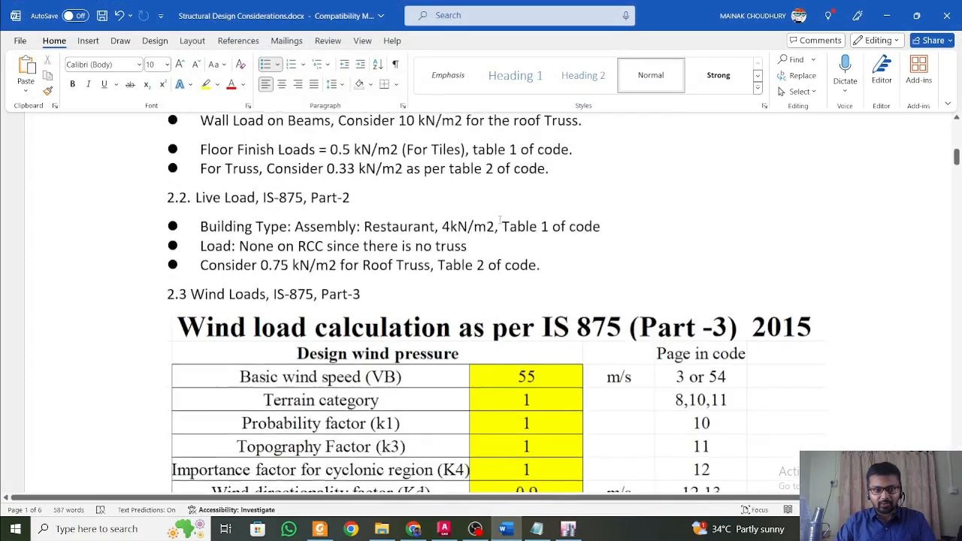
pyautogui.scroll(-20, 509, 237)
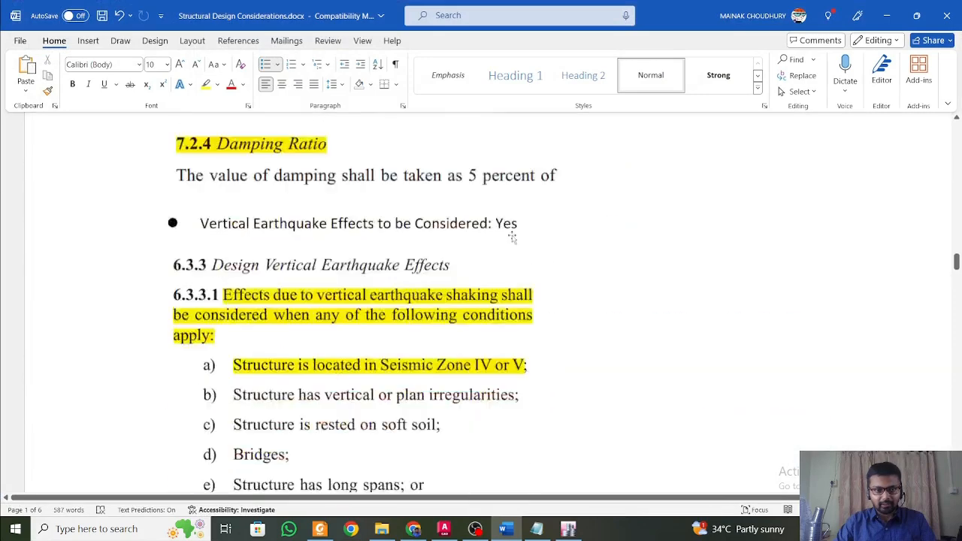
pyautogui.scroll(-10, 512, 238)
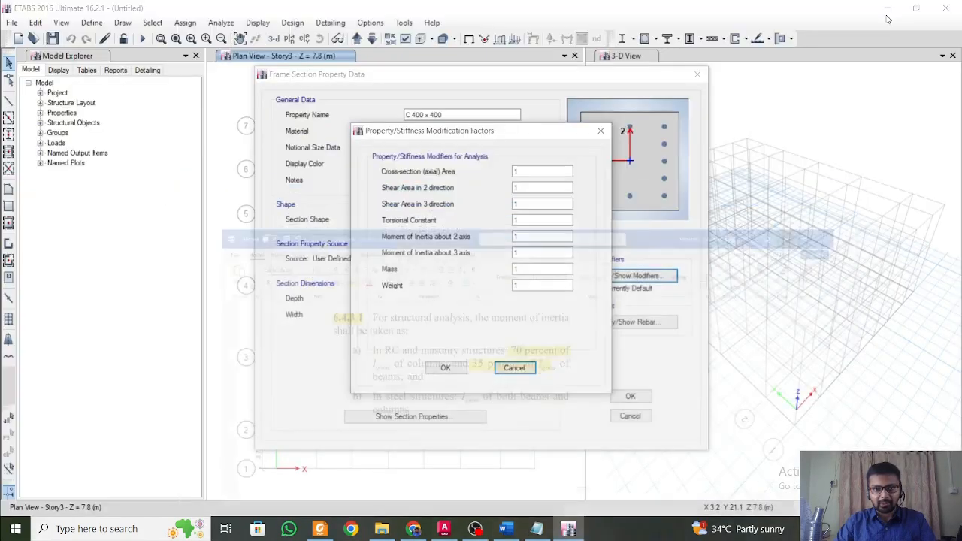
pyautogui.click(887, 15)
pyautogui.doubleClick(540, 236)
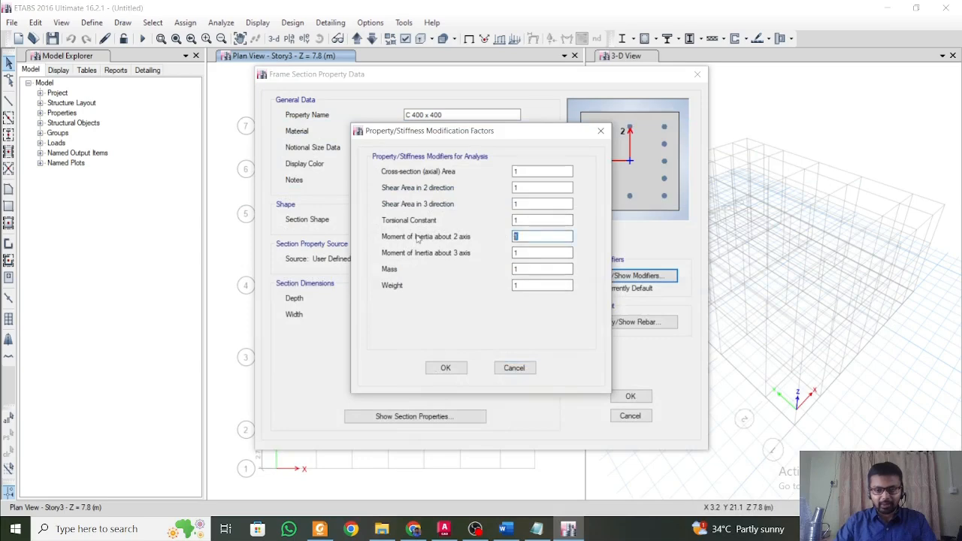
pyautogui.write('0.7')
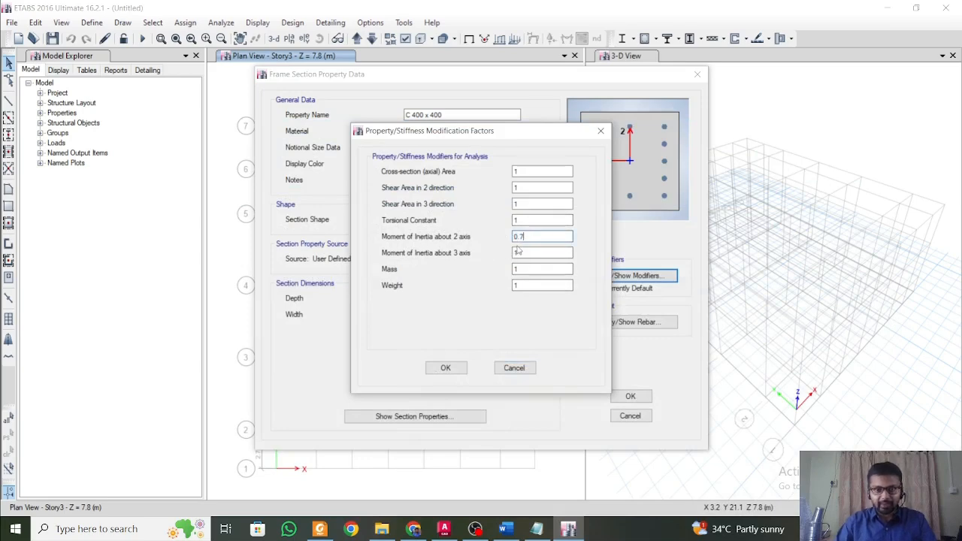
pyautogui.write('0.7')
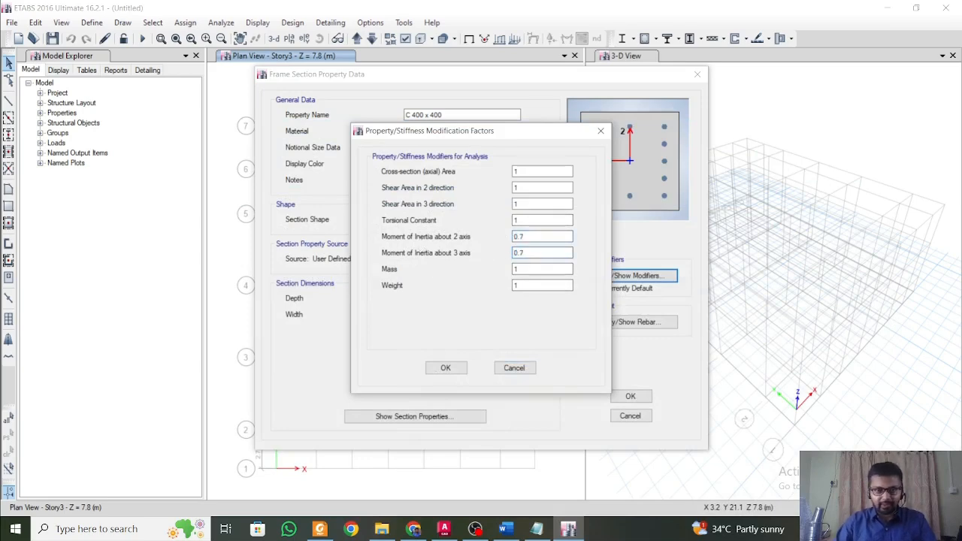
pyautogui.click(446, 368)
# Assign HYSD500 to the column section's longitudinal bars and confinement ties, and accept the column section.
pyautogui.click(609, 324)
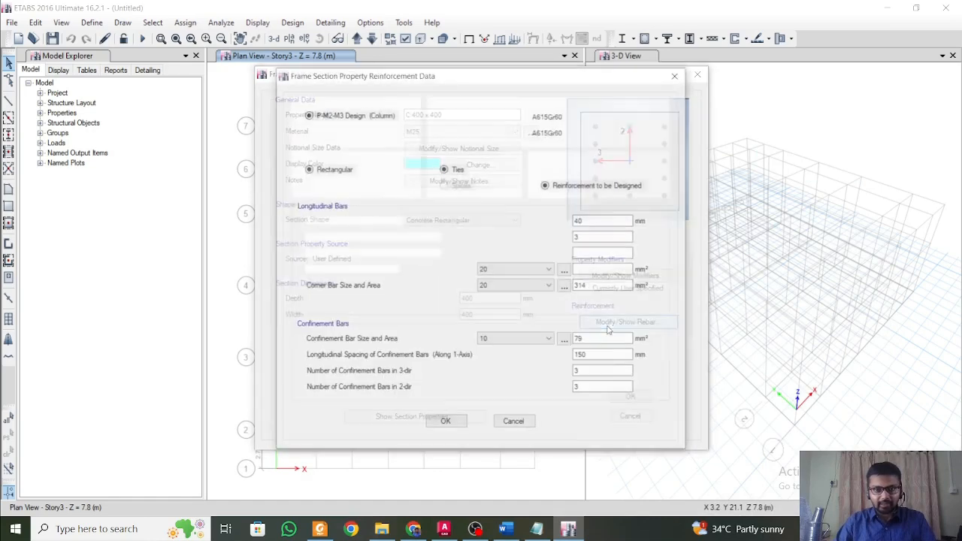
pyautogui.click(601, 115)
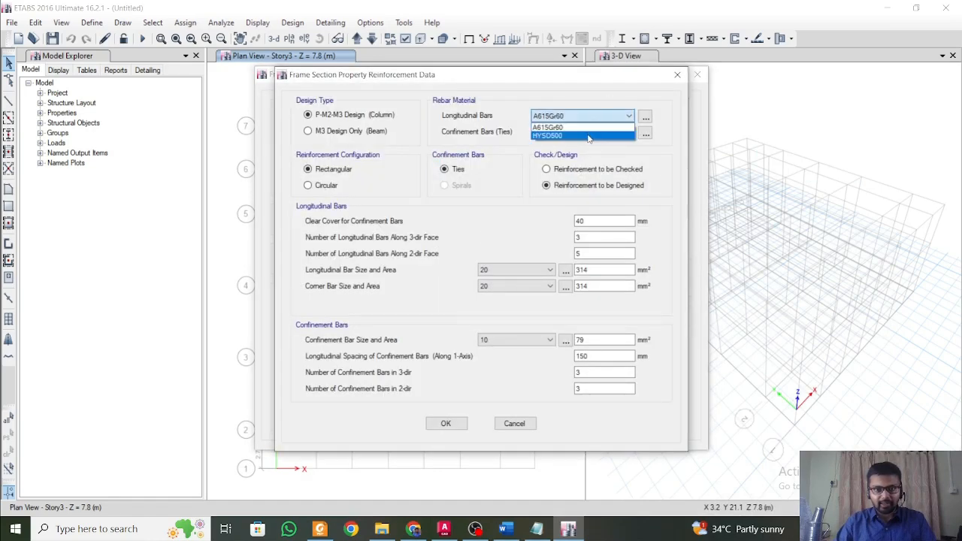
pyautogui.click(590, 135)
pyautogui.click(594, 132)
pyautogui.click(592, 152)
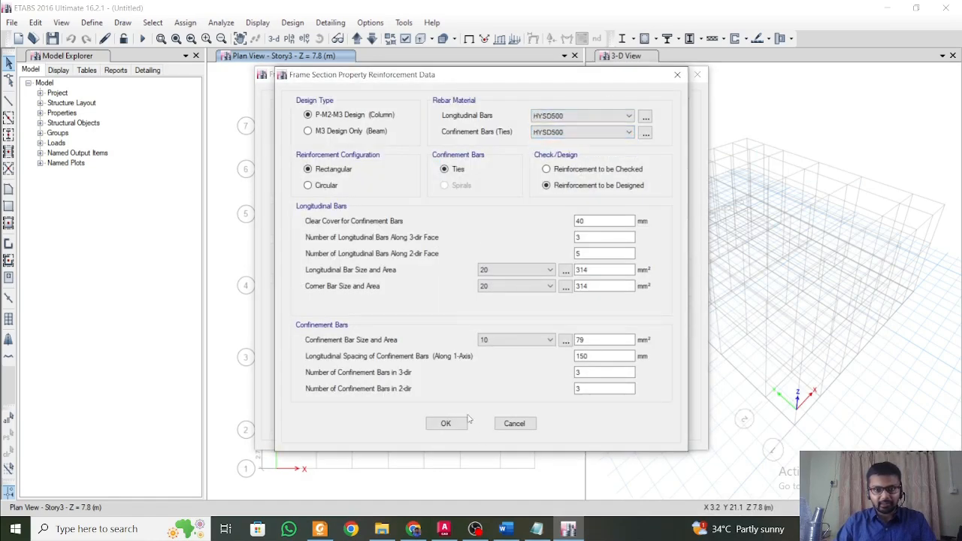
pyautogui.click(446, 424)
pyautogui.click(634, 399)
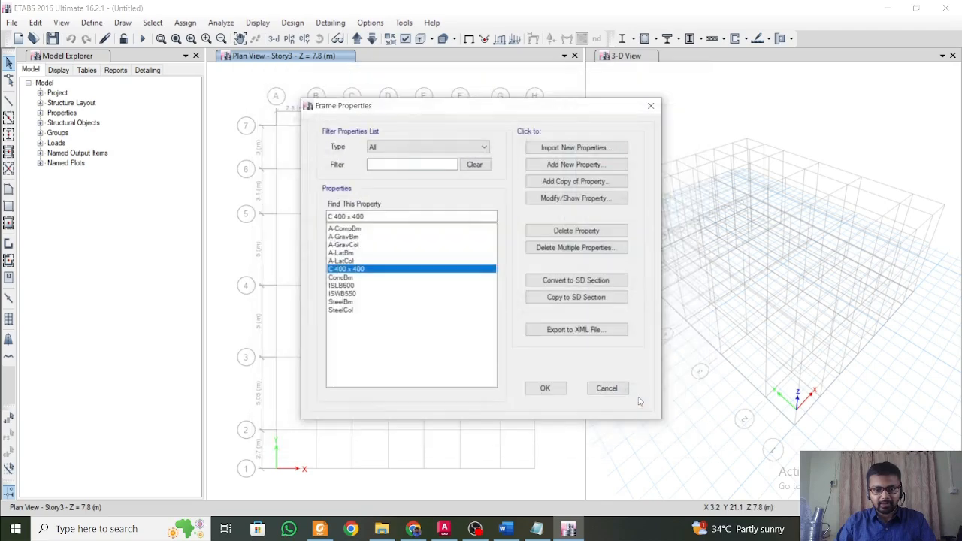
# Open the ConcBm frame section for editing and rename it B 300 x 450, checking the beam size in the Word document.
pyautogui.click(353, 277)
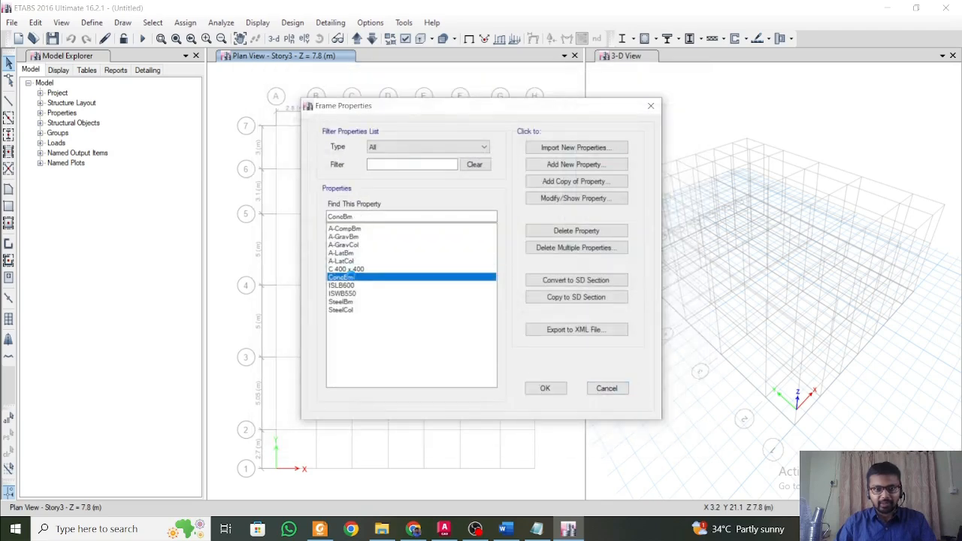
pyautogui.doubleClick(353, 278)
pyautogui.write('B')
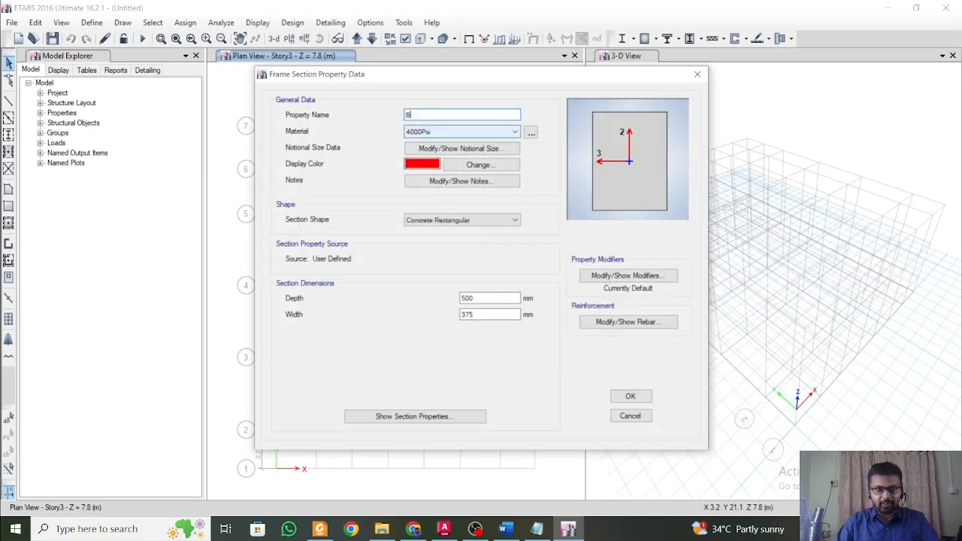
pyautogui.write(' 300')
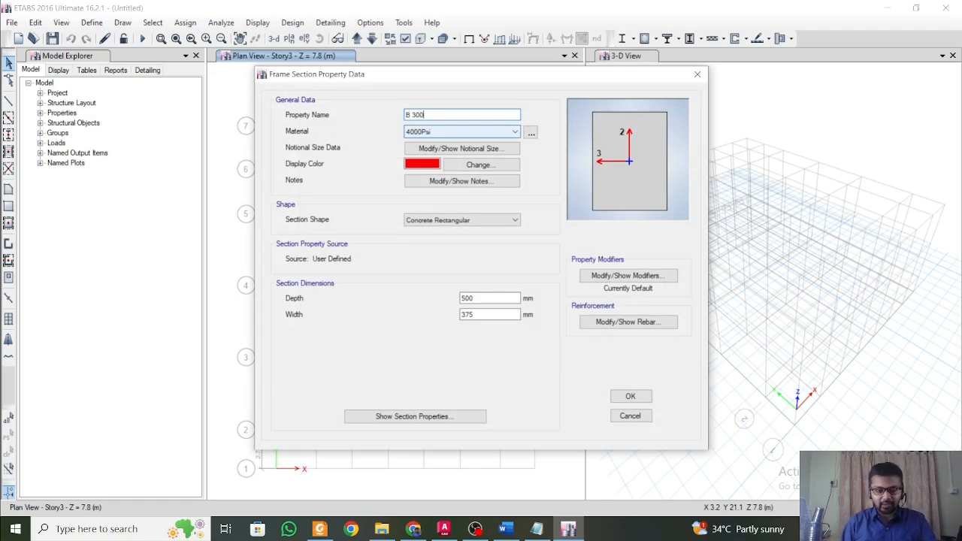
pyautogui.write(' x')
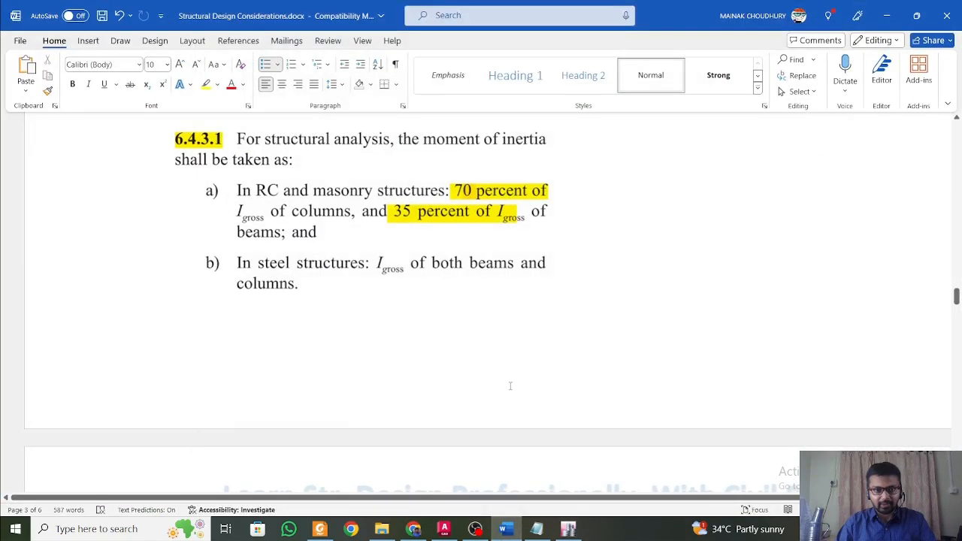
pyautogui.scroll(10, 955, 269)
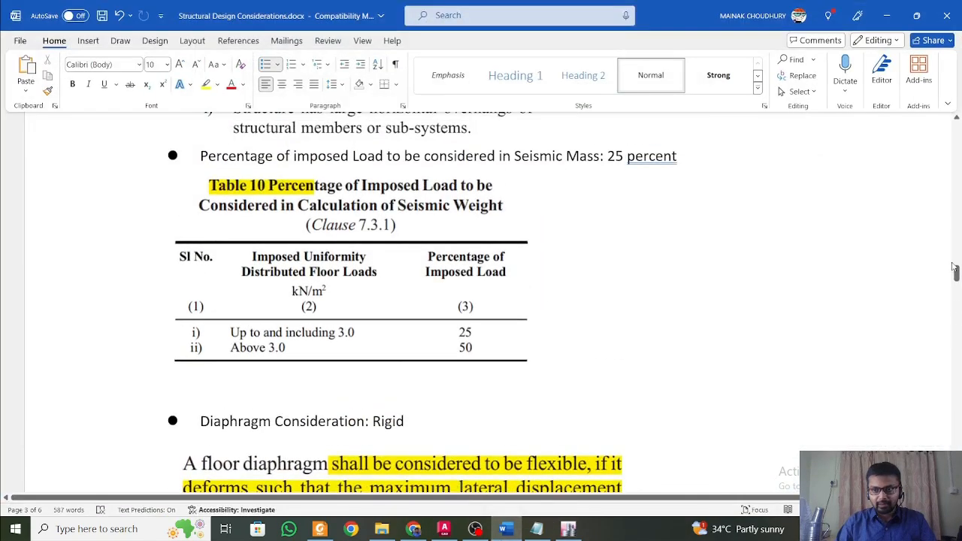
pyautogui.moveTo(957, 273); pyautogui.dragTo(957, 141)
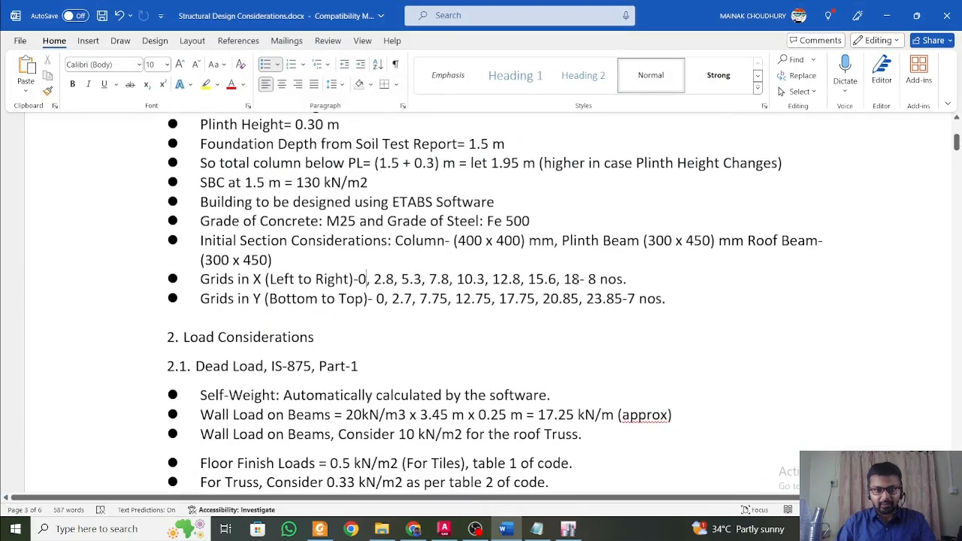
pyautogui.click(887, 15)
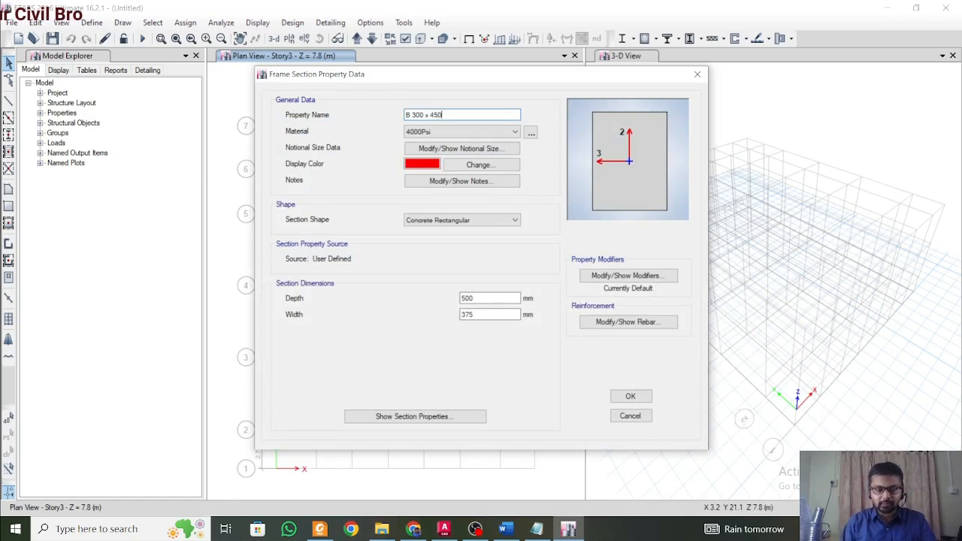
# Assign M25 to the beam section and set its depth to 450 mm and width to 300 mm.
pyautogui.click(461, 131)
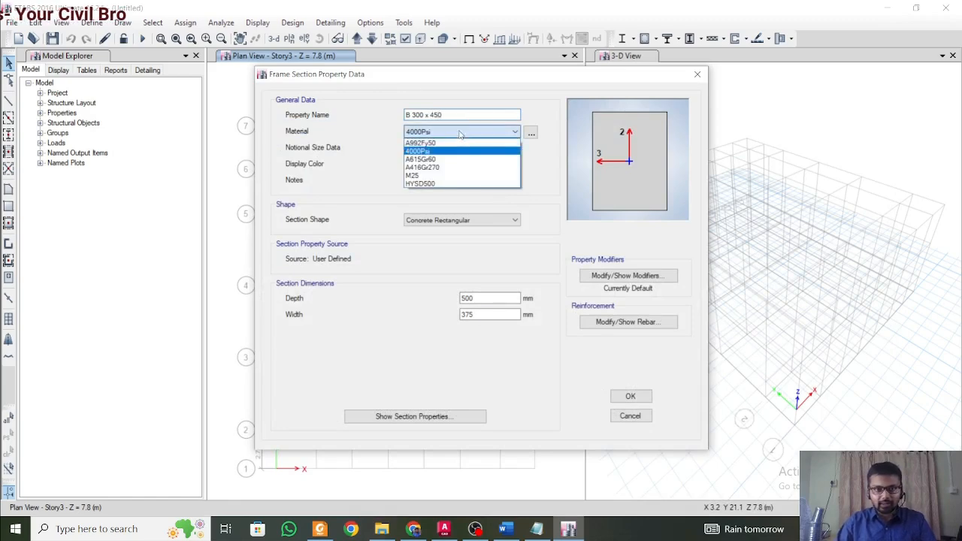
pyautogui.click(452, 175)
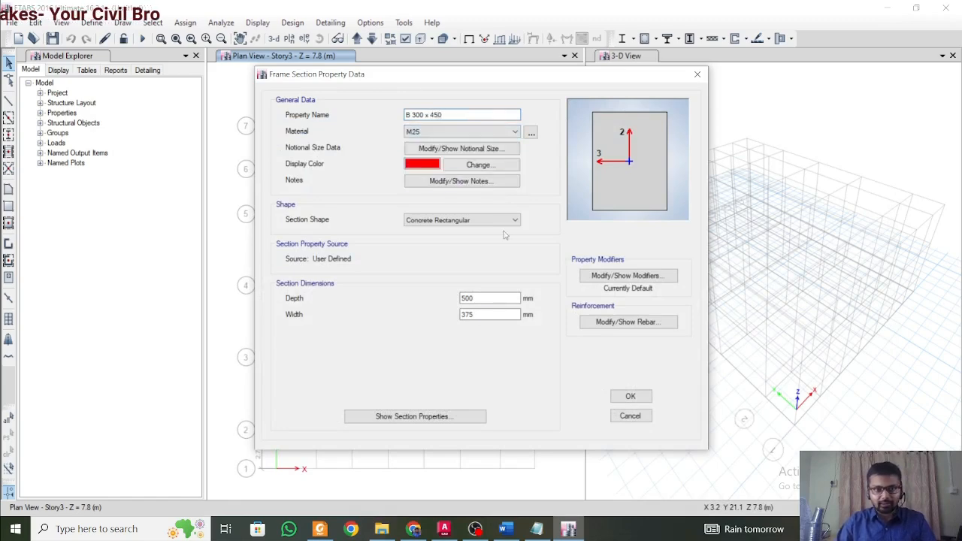
pyautogui.click(492, 298)
pyautogui.doubleClick(493, 314)
pyautogui.write('3')
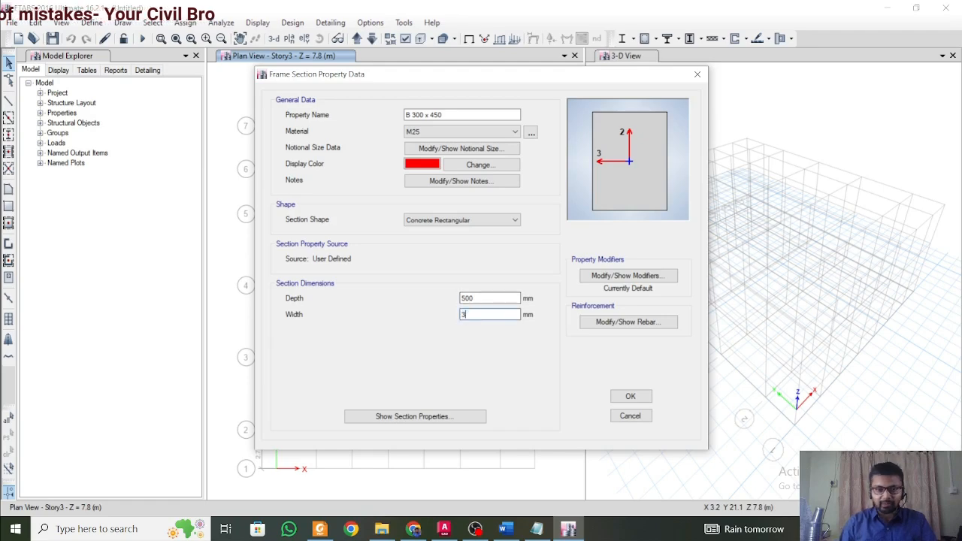
pyautogui.write('00')
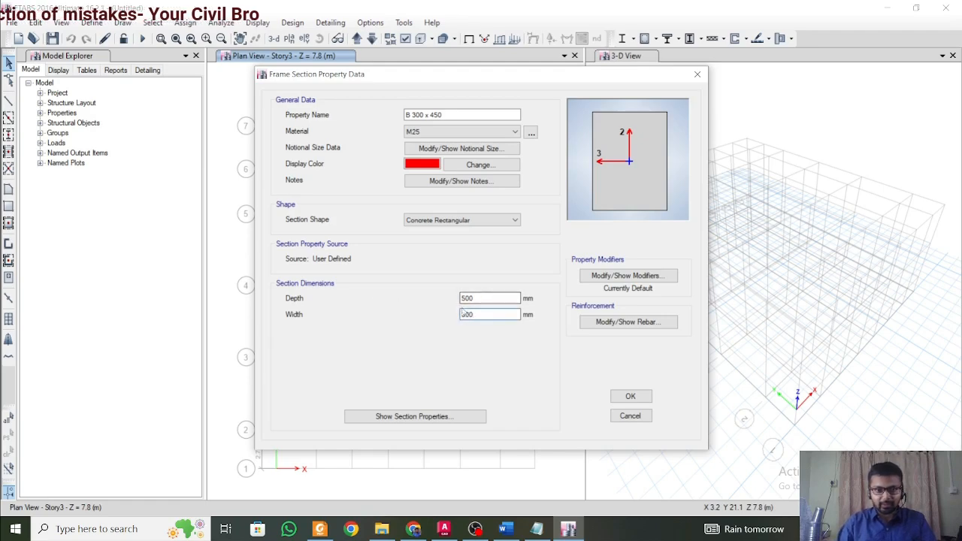
pyautogui.hotkey('shift', 'Tab')
pyautogui.write('450')
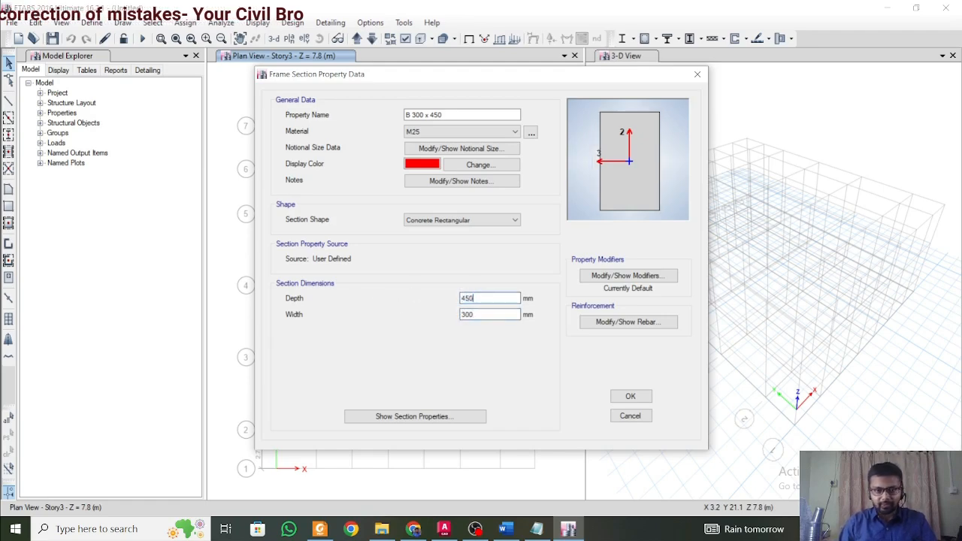
# Set the beam section's moment of inertia modifiers about the 2 and 3 axes to 0.35.
pyautogui.click(628, 276)
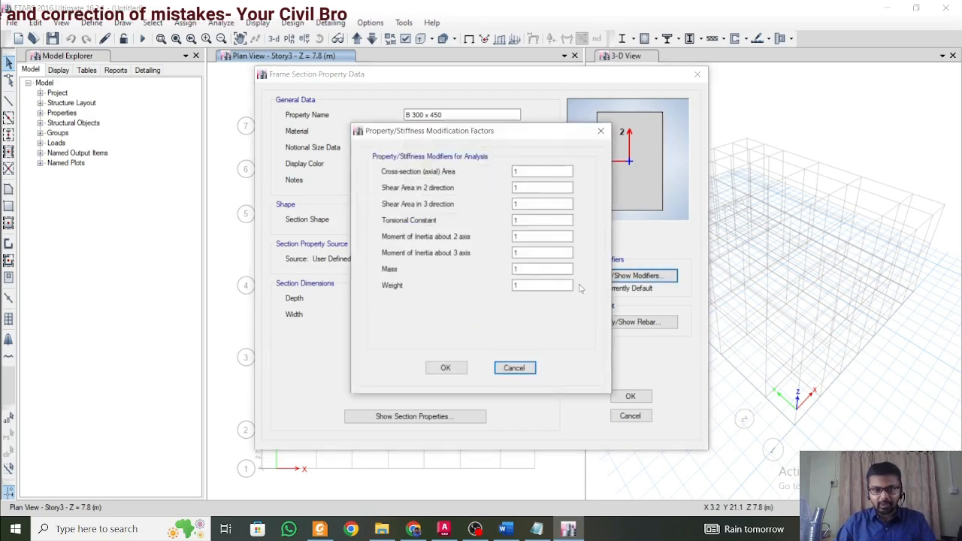
pyautogui.doubleClick(541, 236)
pyautogui.write('0.35')
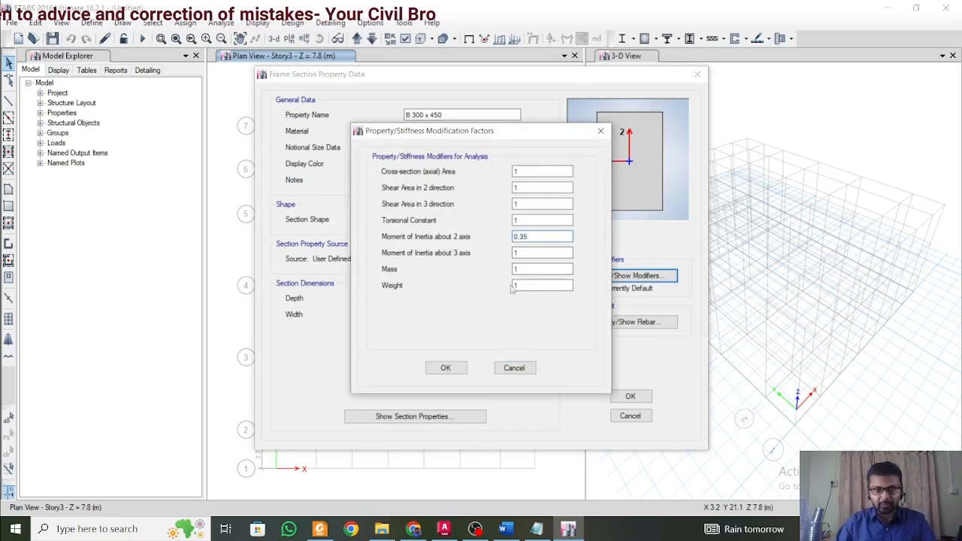
pyautogui.doubleClick(541, 252)
pyautogui.write('0.35')
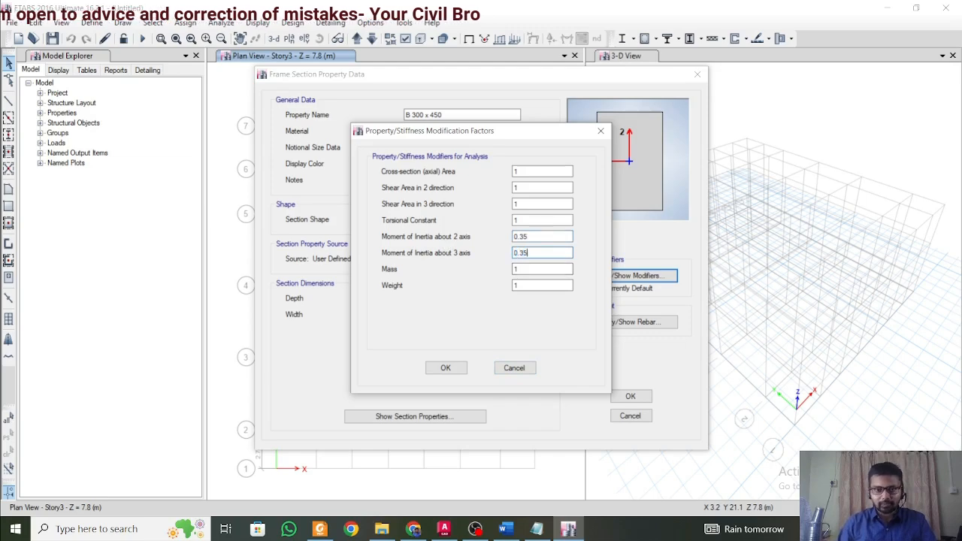
pyautogui.click(446, 367)
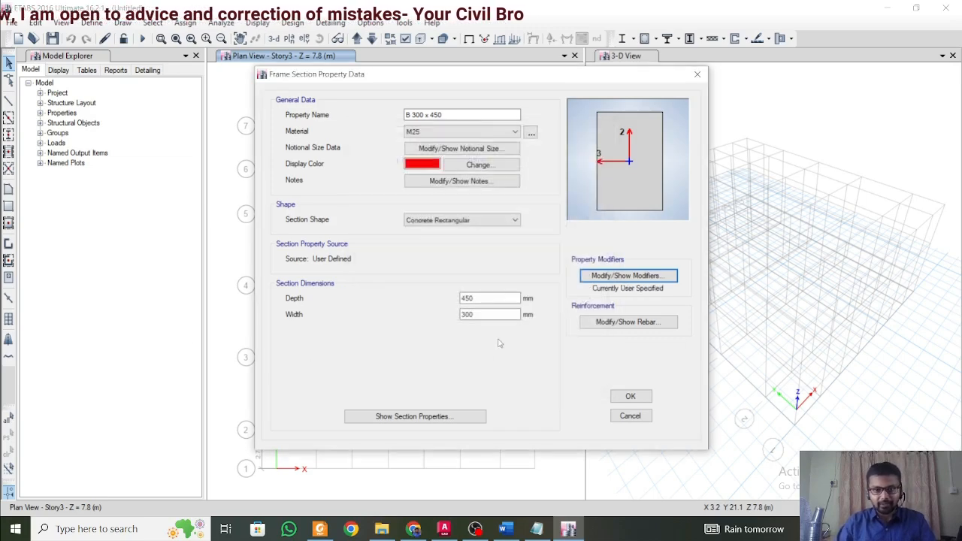
# Assign HYSD500 to the beam section's longitudinal bars and confinement ties, and accept the section and the frame properties list.
pyautogui.click(626, 322)
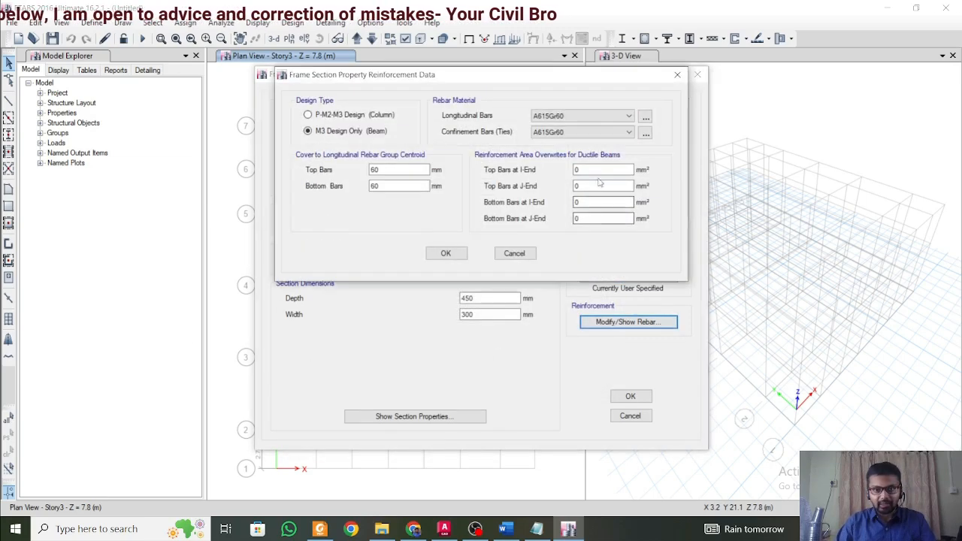
pyautogui.click(600, 115)
pyautogui.click(586, 136)
pyautogui.click(586, 132)
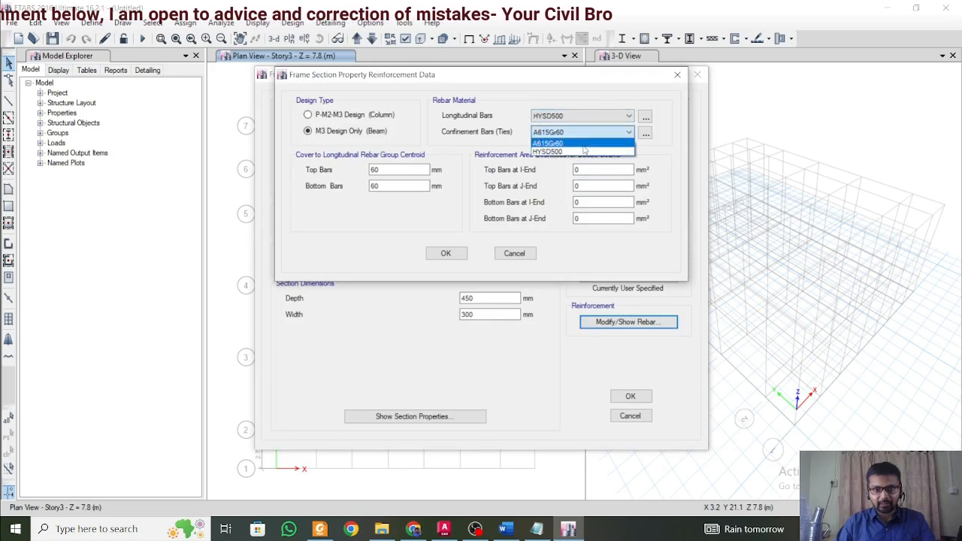
pyautogui.click(586, 153)
pyautogui.click(446, 253)
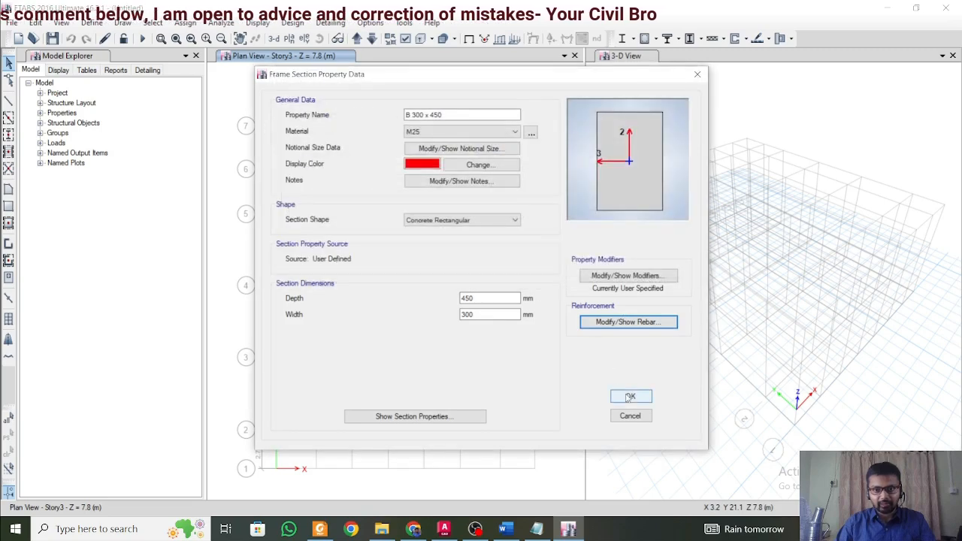
pyautogui.click(630, 396)
pyautogui.click(552, 393)
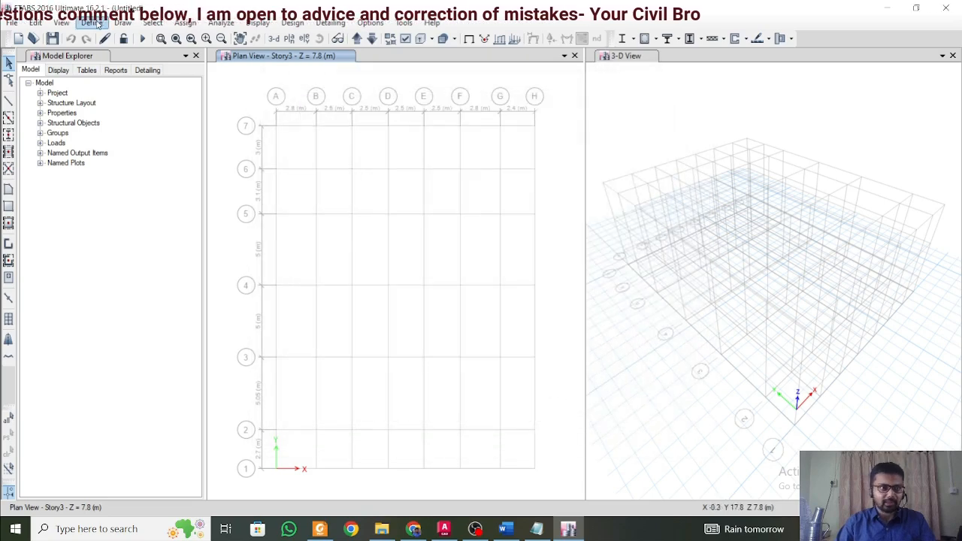
# Open the Slab1 slab section for editing and rename it Slab 150 mm.
pyautogui.click(91, 22)
pyautogui.moveTo(109, 60)
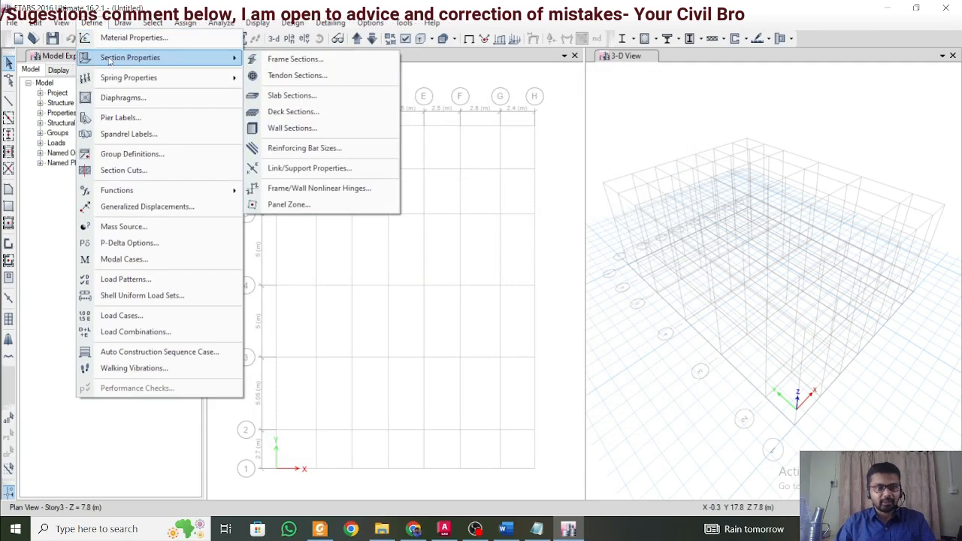
pyautogui.click(326, 97)
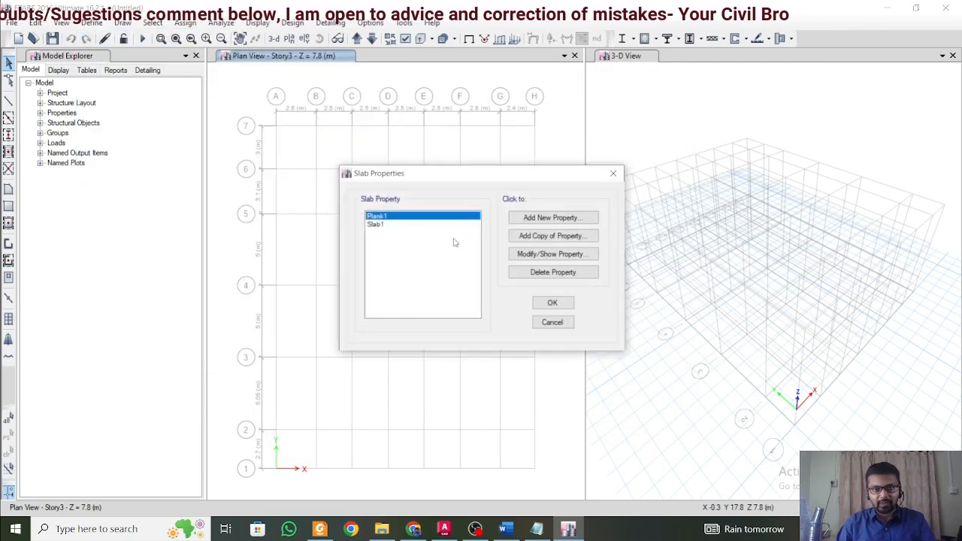
pyautogui.doubleClick(402, 225)
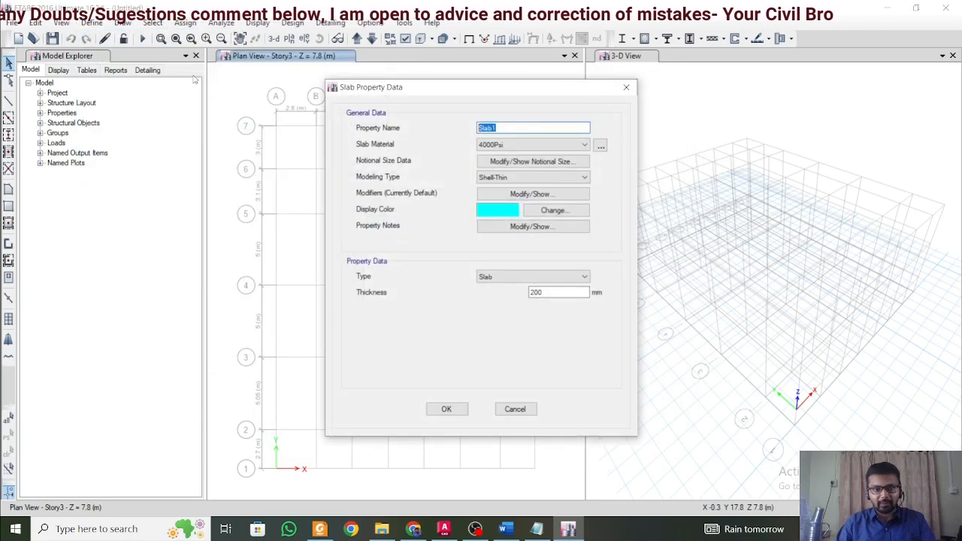
pyautogui.write('Slab')
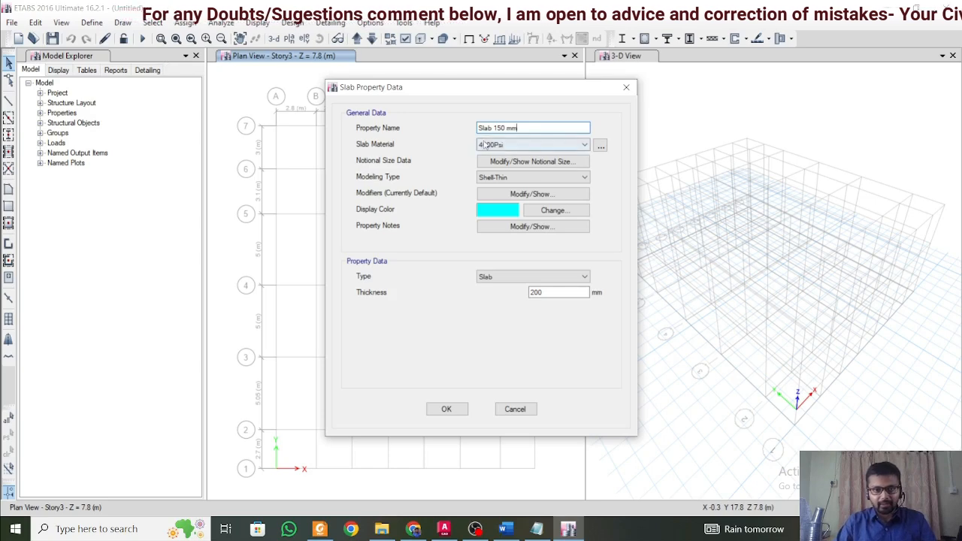
# Assign M25 to the Slab 150 mm section, set its thickness to 150 mm, and accept the slab properties.
pyautogui.click(526, 144)
pyautogui.click(495, 189)
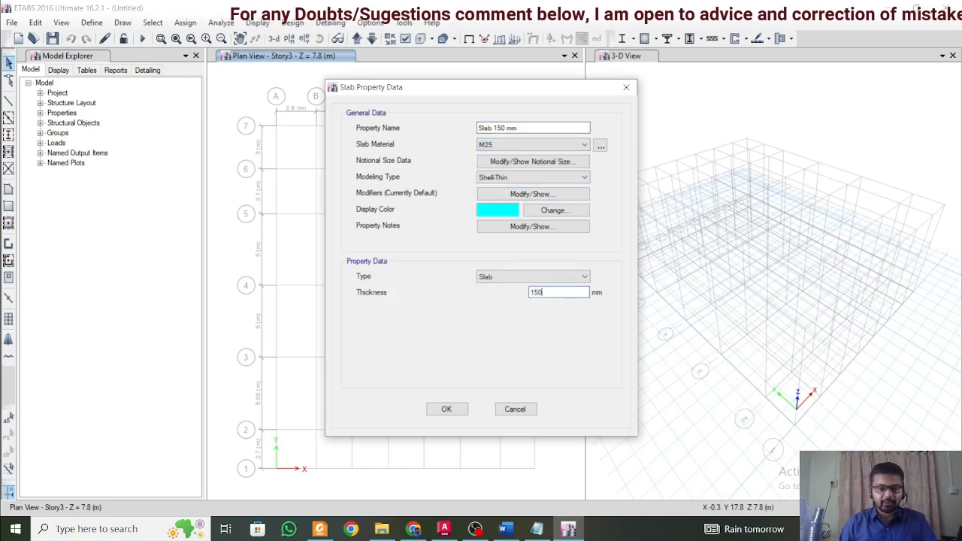
pyautogui.click(446, 410)
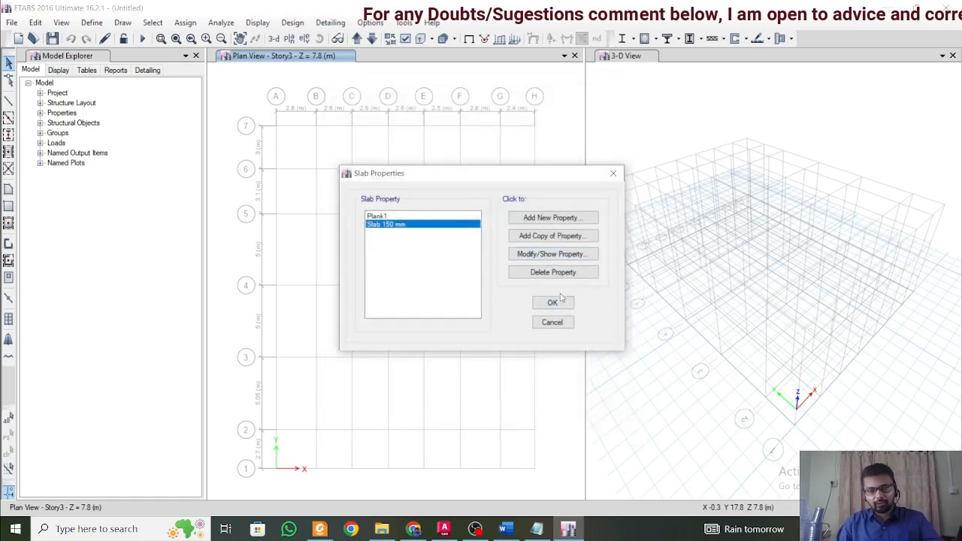
pyautogui.click(561, 303)
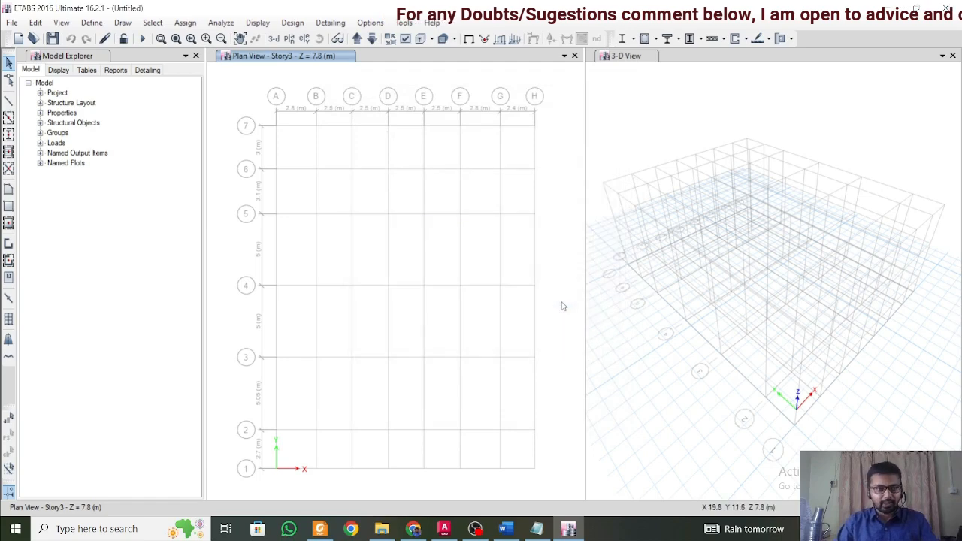
# Add a load pattern named Other Dead of type Dead with a self weight multiplier of 0.
pyautogui.click(92, 23)
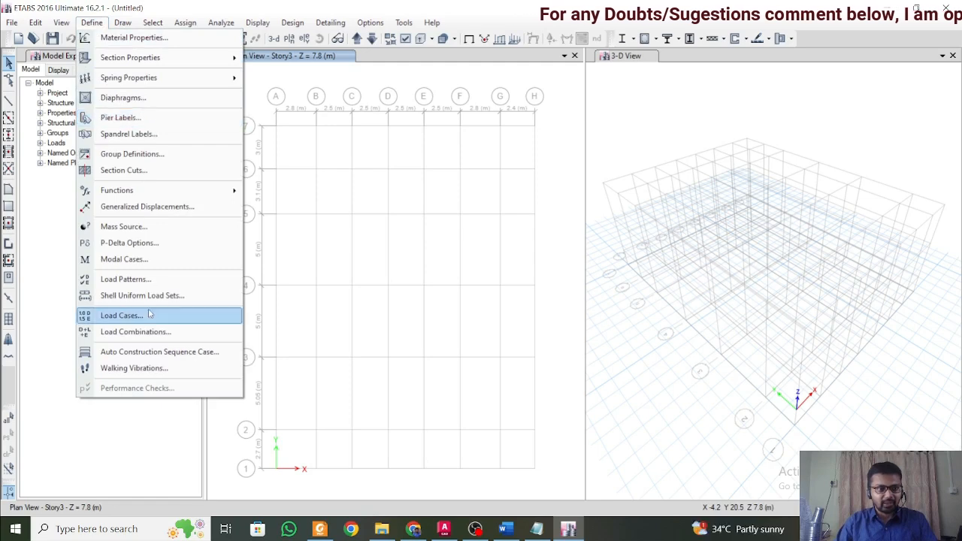
pyautogui.click(154, 280)
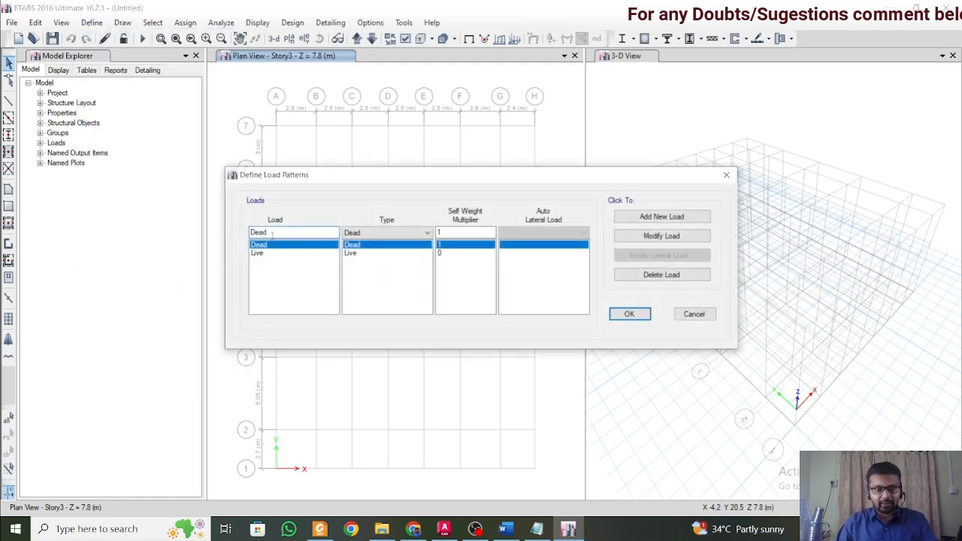
pyautogui.write('Other')
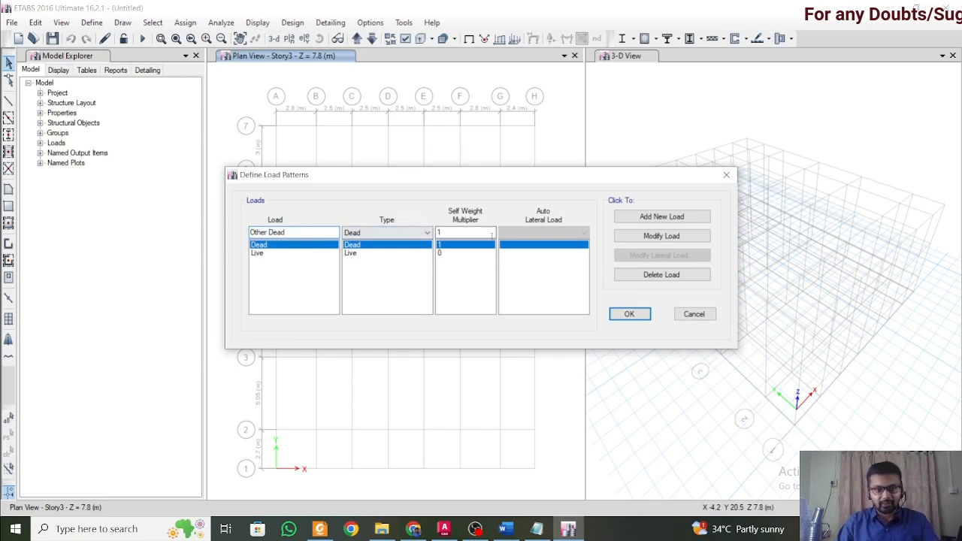
pyautogui.moveTo(486, 233); pyautogui.dragTo(394, 224)
pyautogui.write('0')
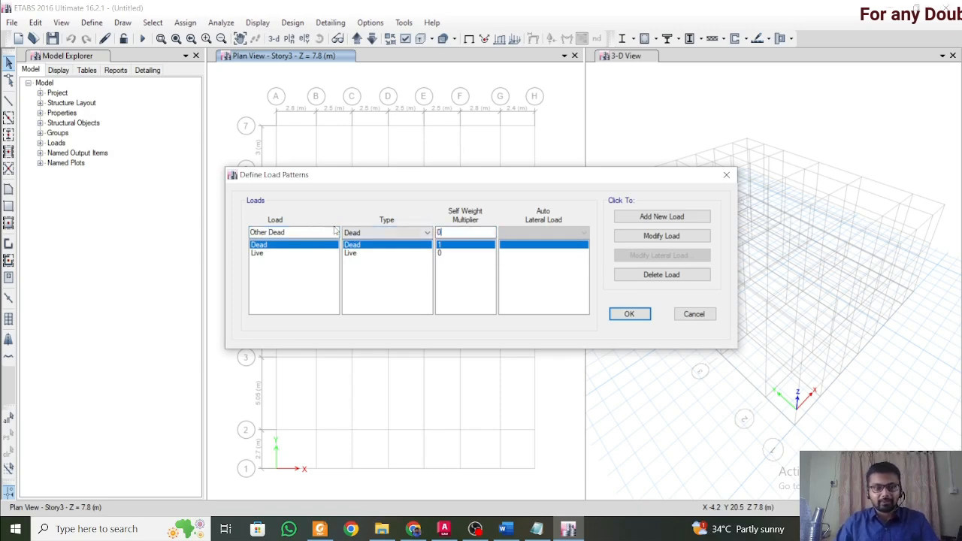
pyautogui.click(679, 218)
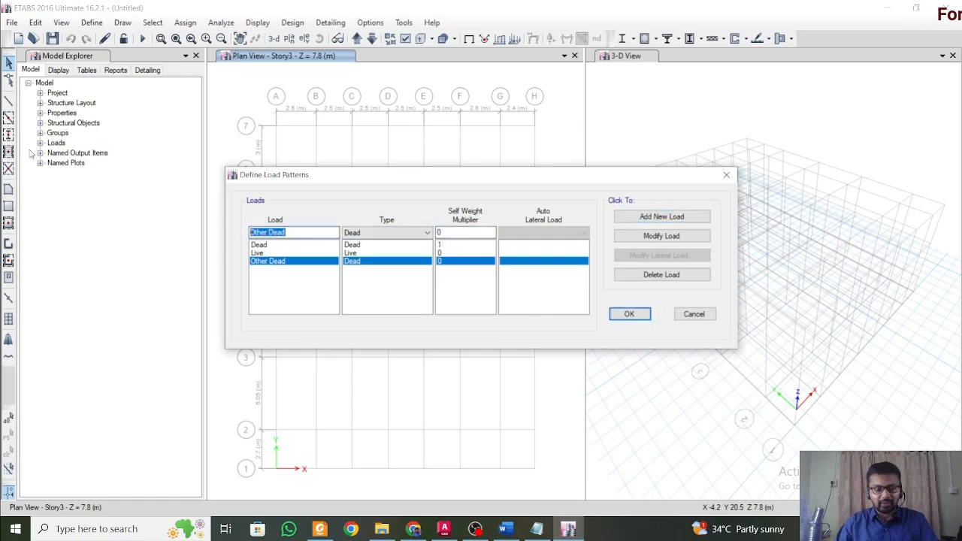
# Add a load pattern named SLX of type Seismic with IS1893 2002 as its auto lateral load.
pyautogui.write('SL')
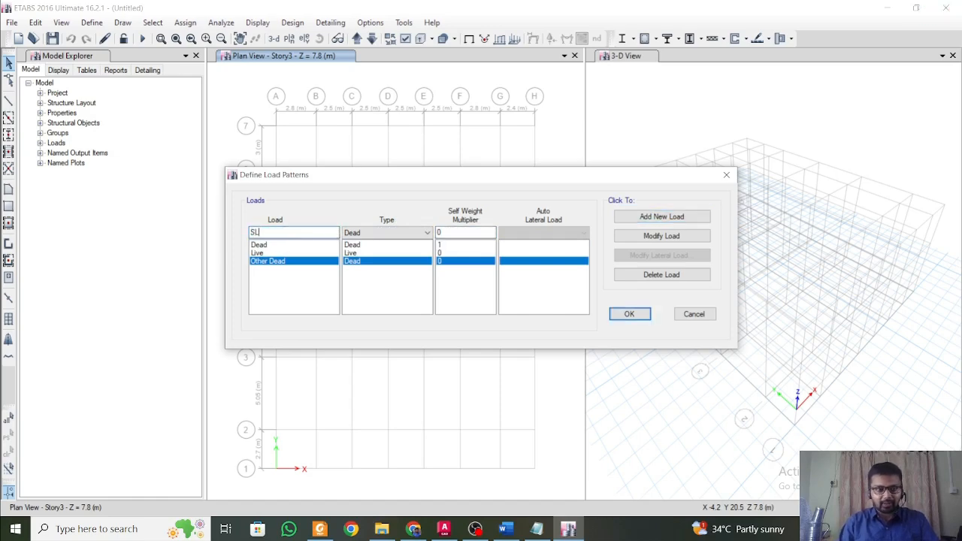
pyautogui.click(404, 233)
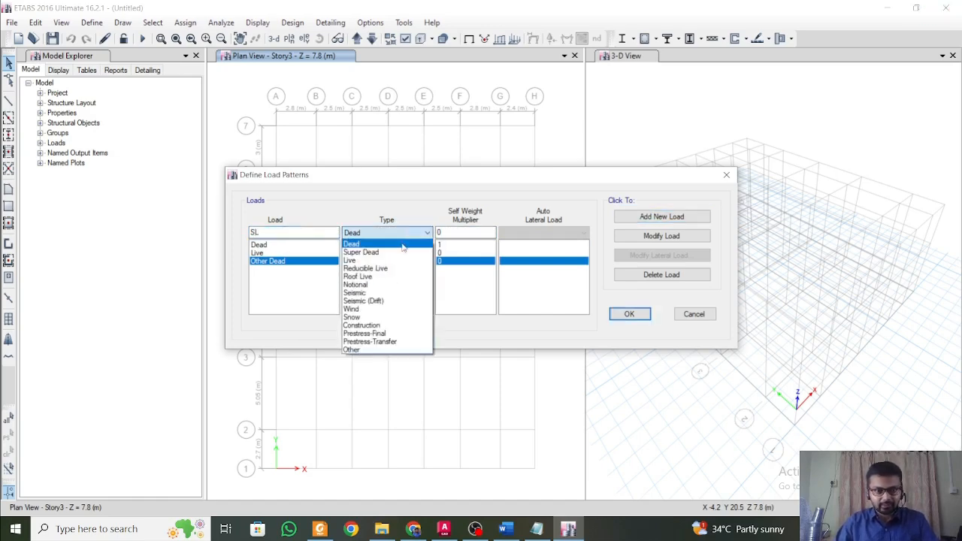
pyautogui.click(356, 285)
pyautogui.click(551, 233)
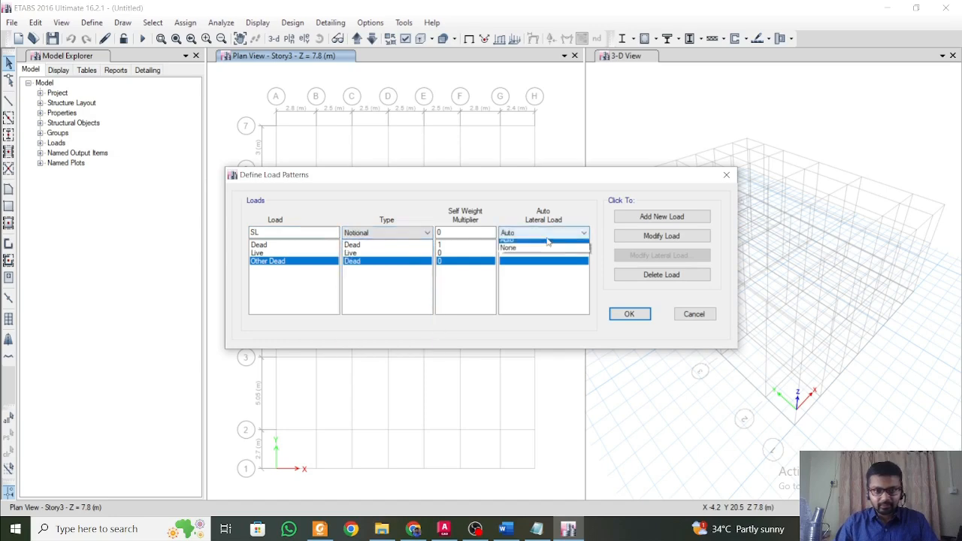
pyautogui.click(399, 232)
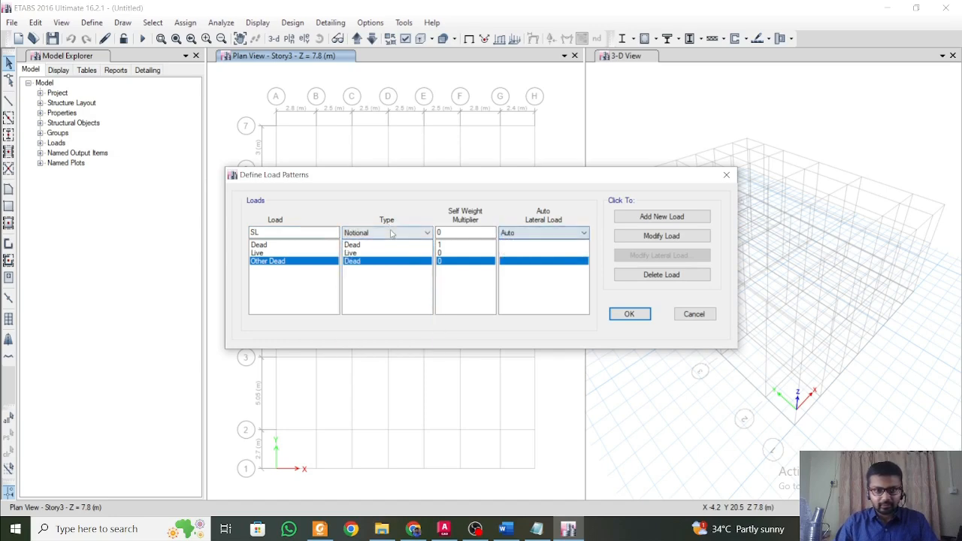
pyautogui.click(399, 232)
pyautogui.click(412, 291)
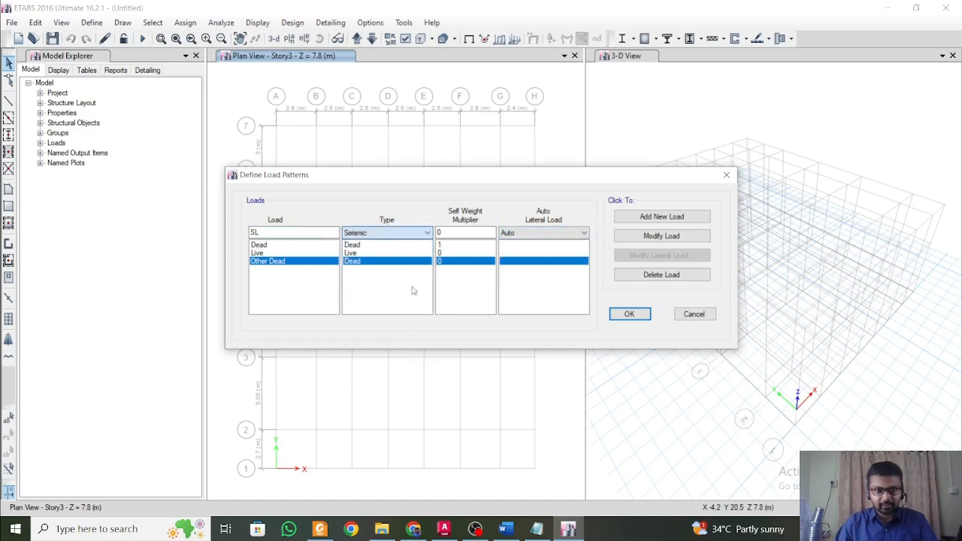
pyautogui.click(550, 233)
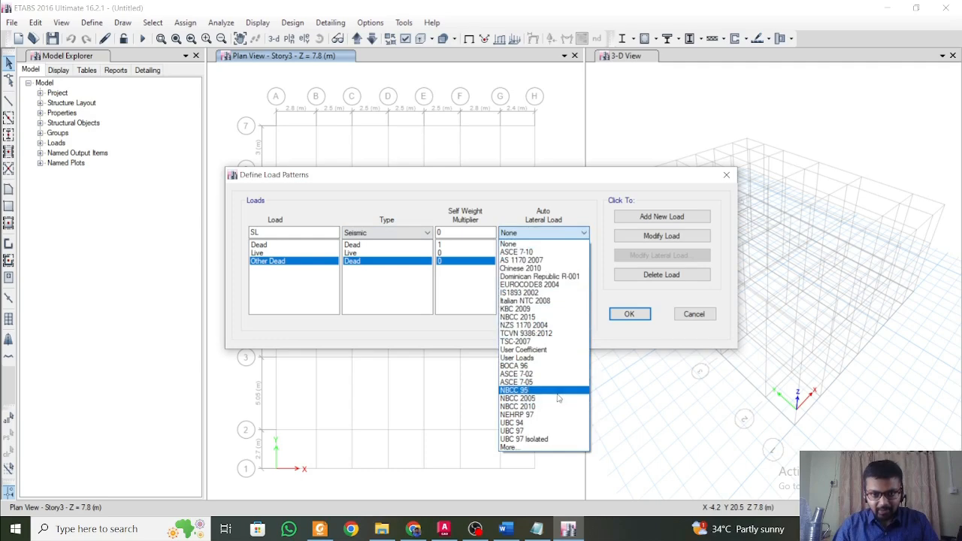
pyautogui.click(560, 294)
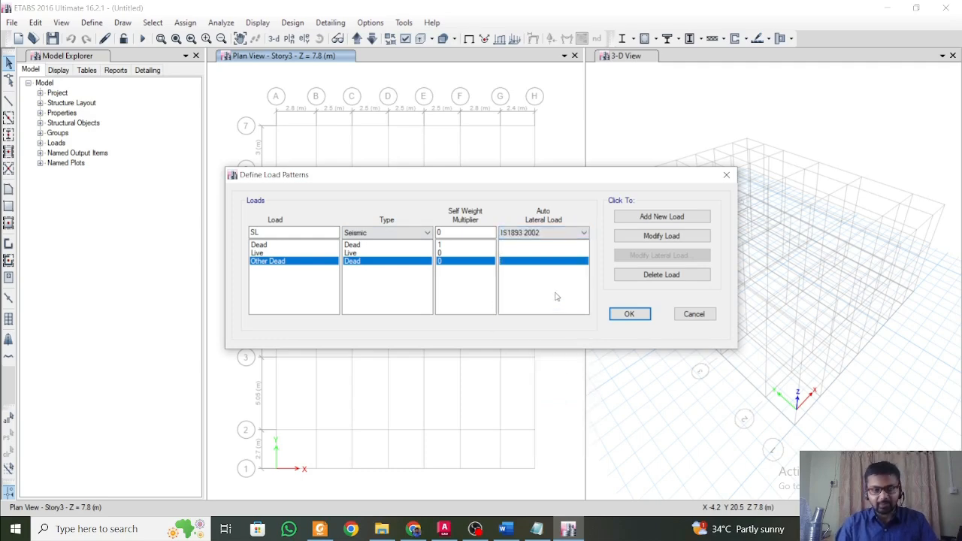
pyautogui.click(294, 231)
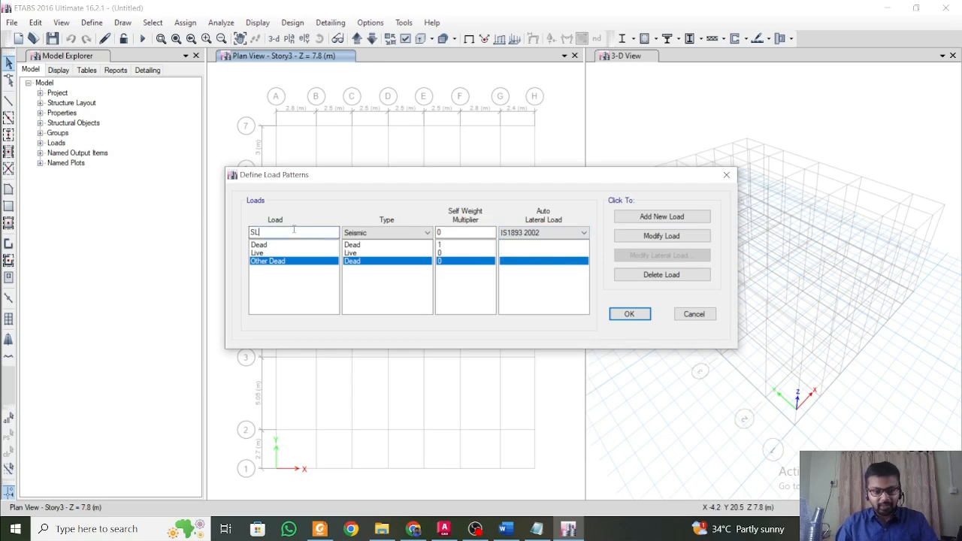
pyautogui.click(662, 217)
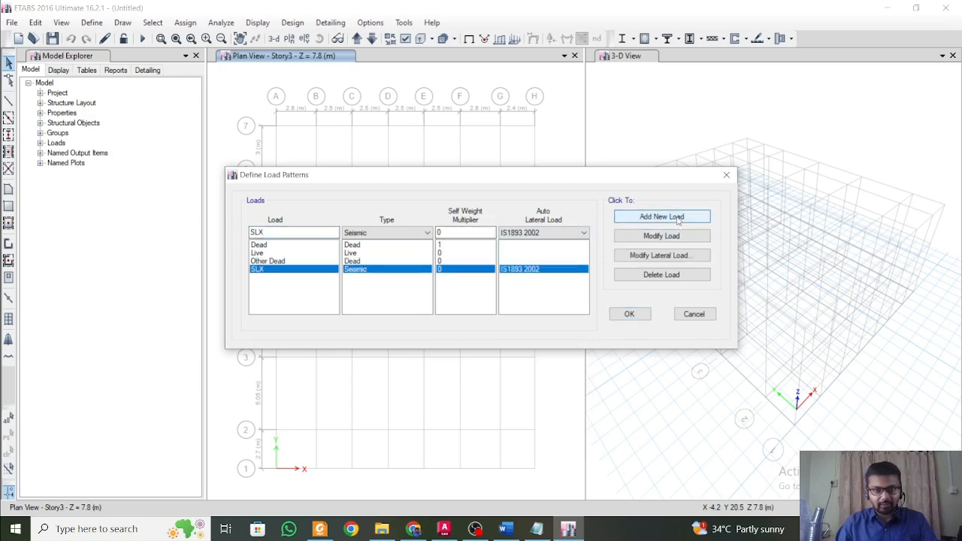
# Add a second seismic load pattern named SLY with the same IS1893 2002 auto lateral load.
pyautogui.click(315, 232)
pyautogui.press('BackSpace')
pyautogui.write('y')
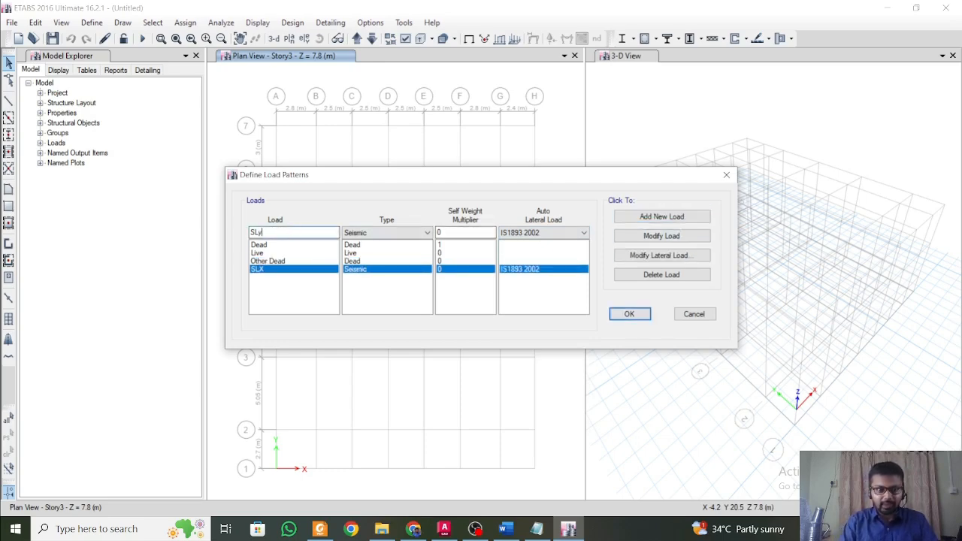
pyautogui.write('Y')
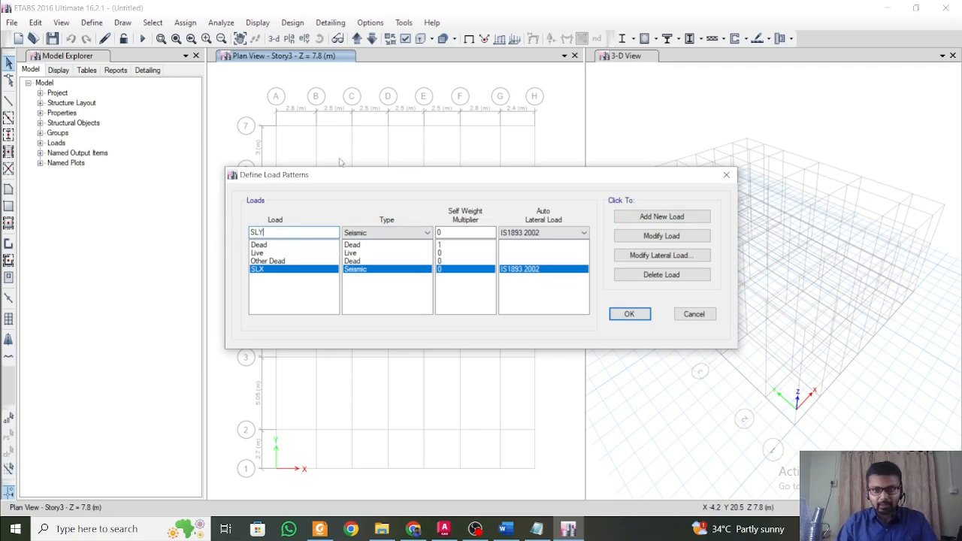
pyautogui.click(658, 219)
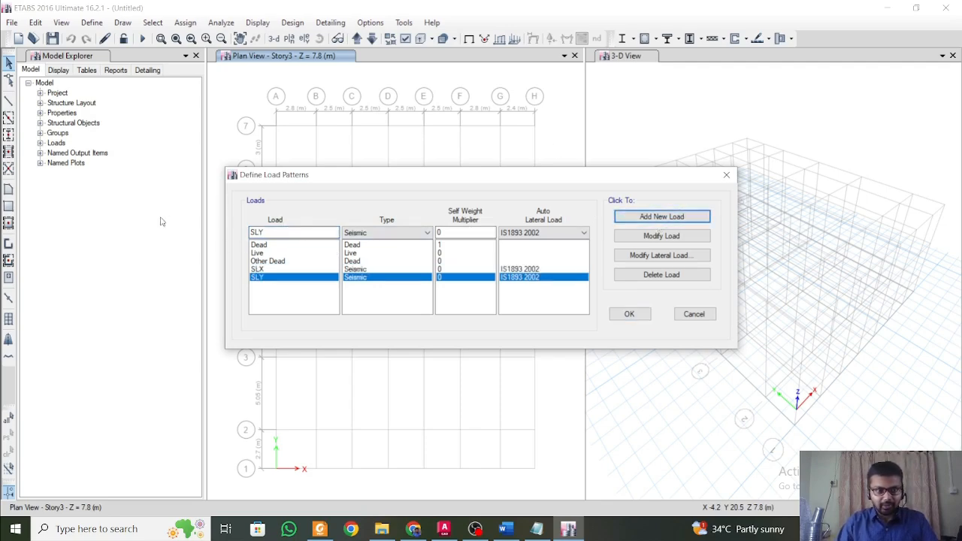
pyautogui.moveTo(272, 233); pyautogui.dragTo(196, 225)
pyautogui.write('WL')
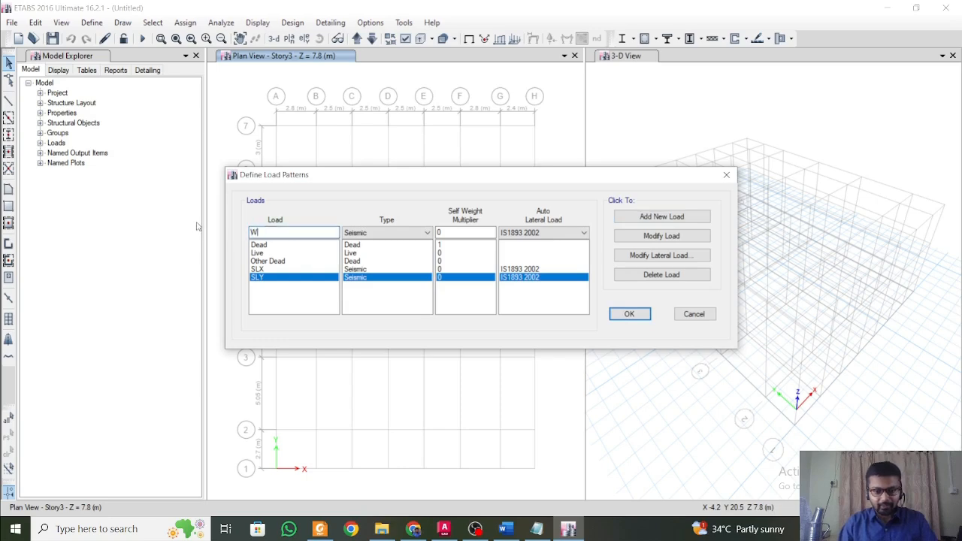
pyautogui.click(366, 235)
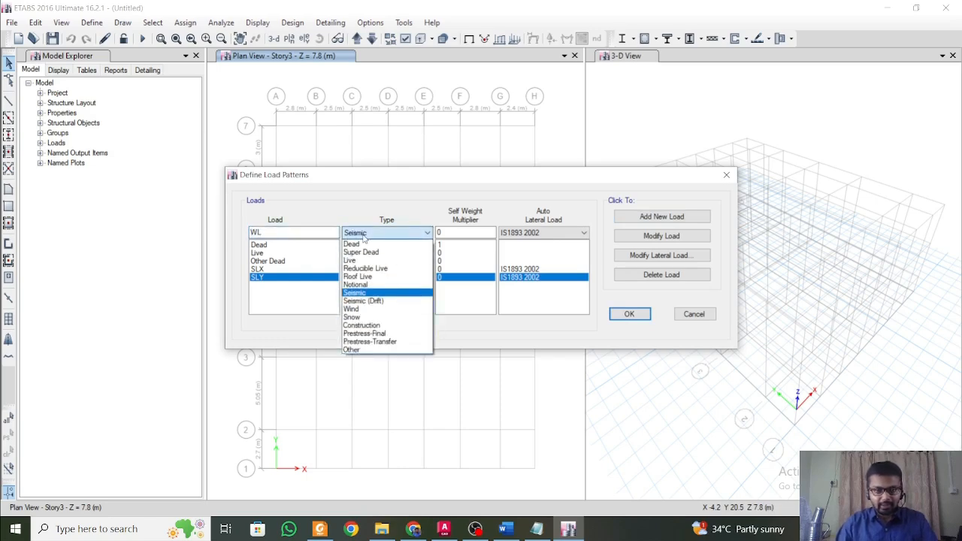
pyautogui.click(352, 309)
pyautogui.click(552, 245)
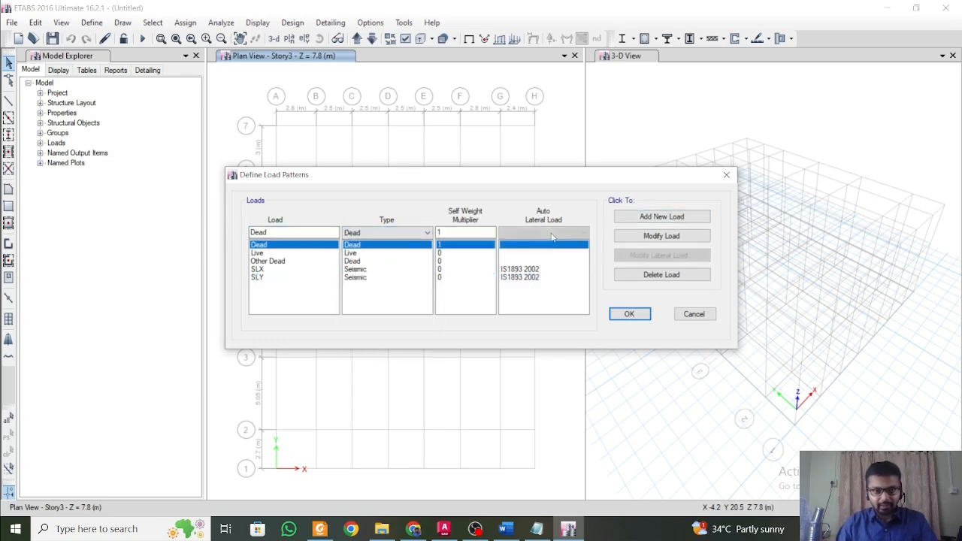
# Add load pattern WL of type Wind with auto lateral load Indian IS 875:2015, accept the load patterns, and save the model as 1.
pyautogui.moveTo(283, 234); pyautogui.dragTo(164, 216)
pyautogui.write('WL')
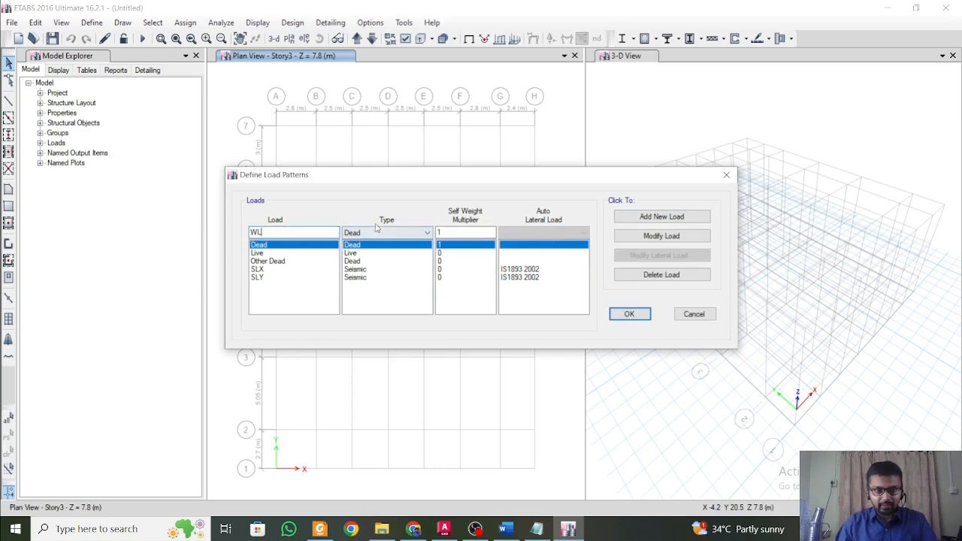
pyautogui.click(377, 233)
pyautogui.click(361, 310)
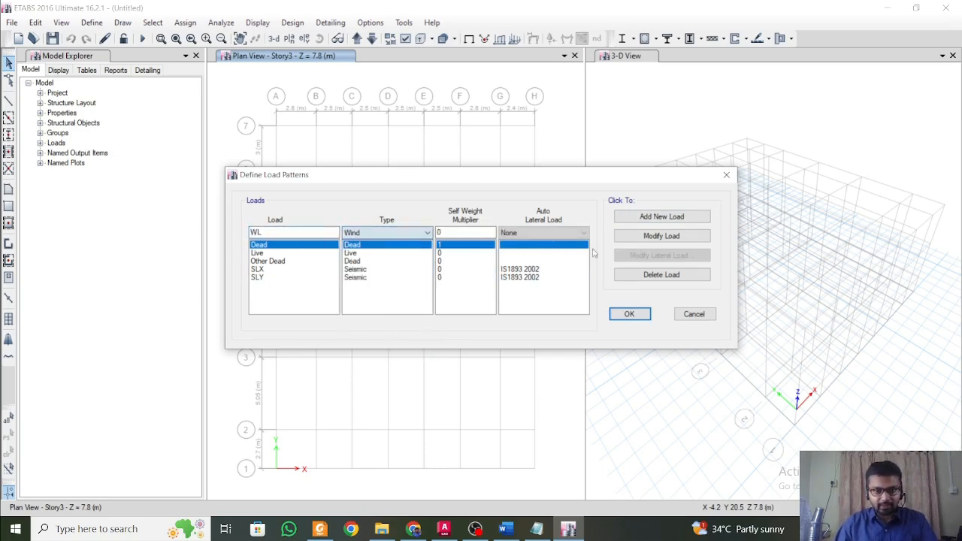
pyautogui.click(571, 233)
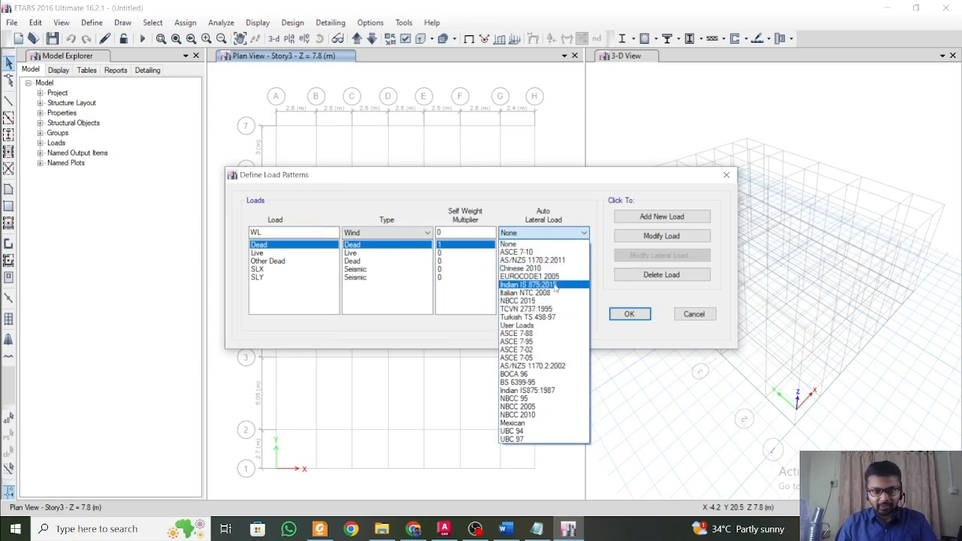
pyautogui.click(555, 286)
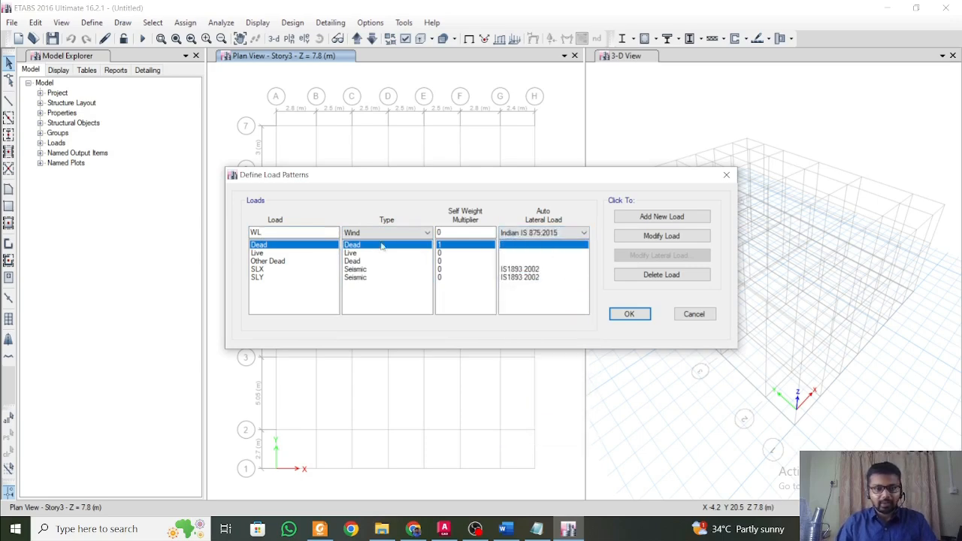
pyautogui.click(632, 218)
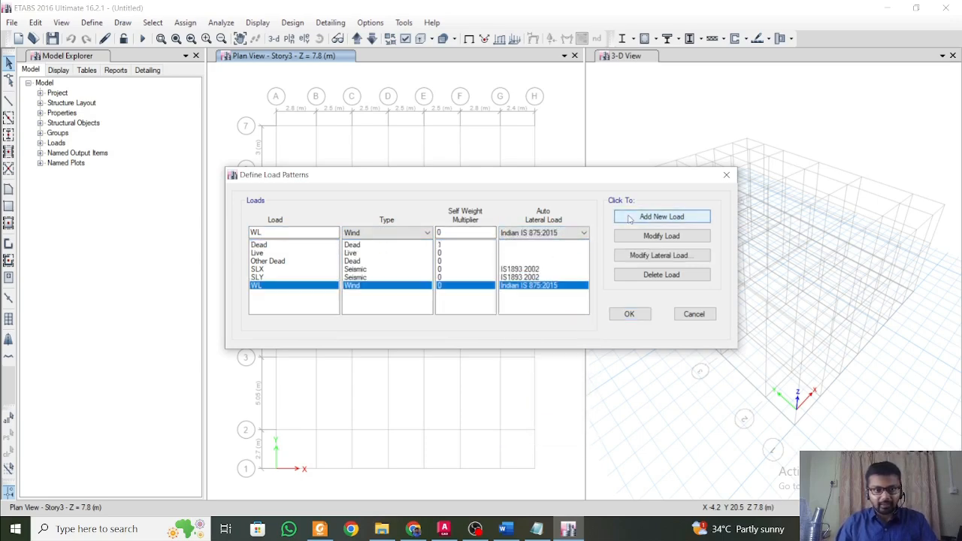
pyautogui.click(626, 313)
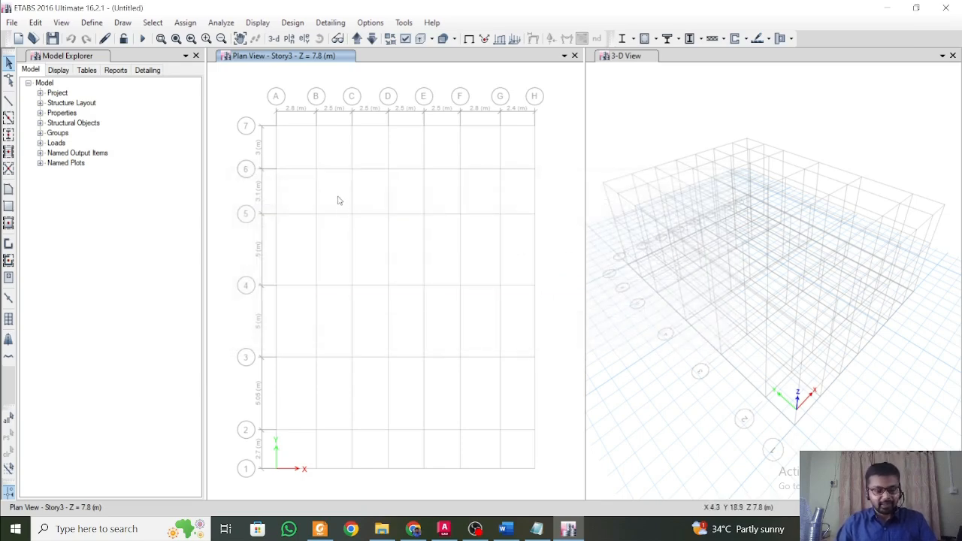
pyautogui.hotkey('ctrl', 's')
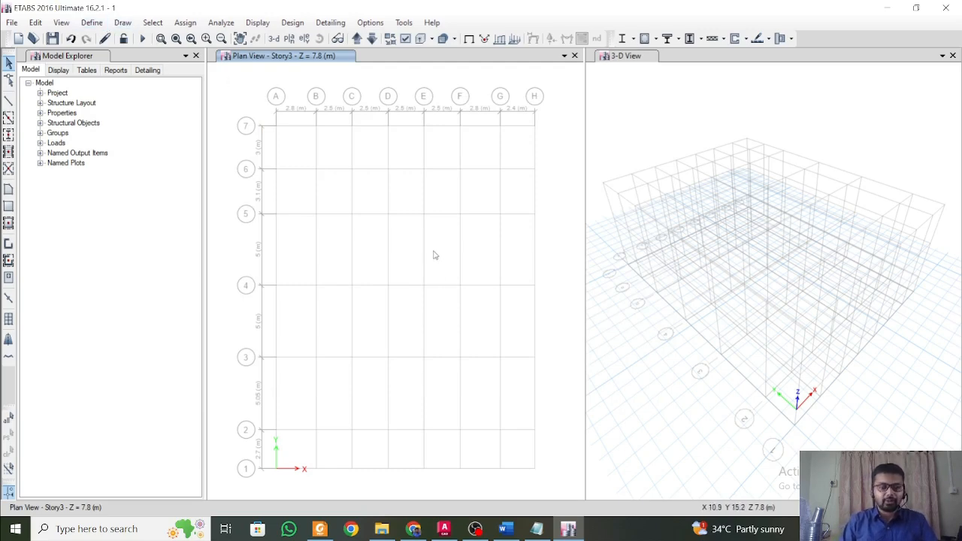
# Edit mass source MsSrc1 to use specified load patterns, adding Dead and Other Dead with a multiplier of 1 each.
pyautogui.click(92, 23)
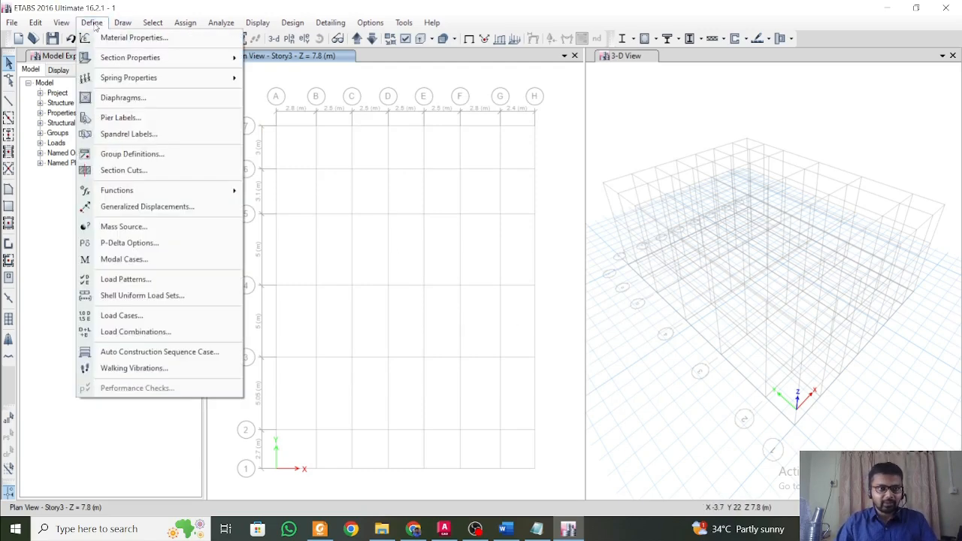
pyautogui.click(164, 235)
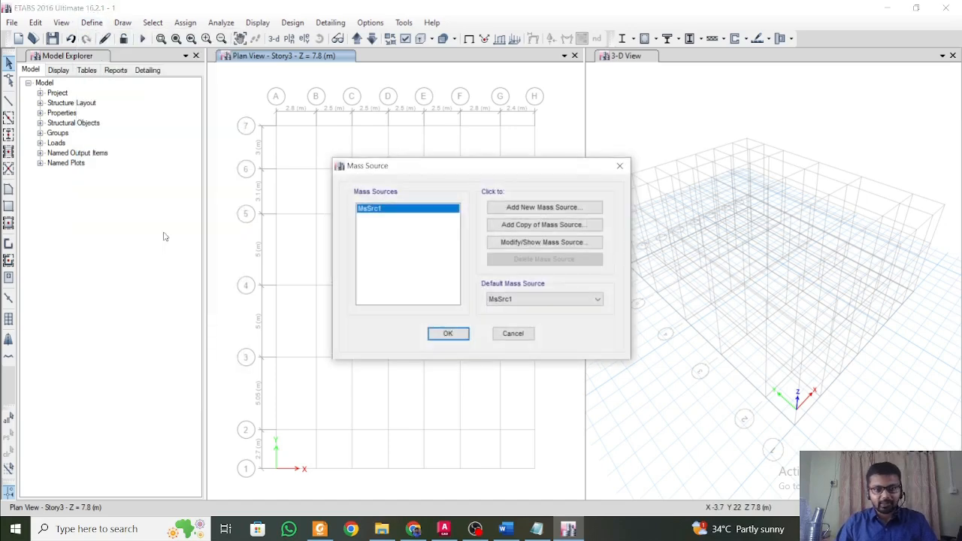
pyautogui.click(554, 243)
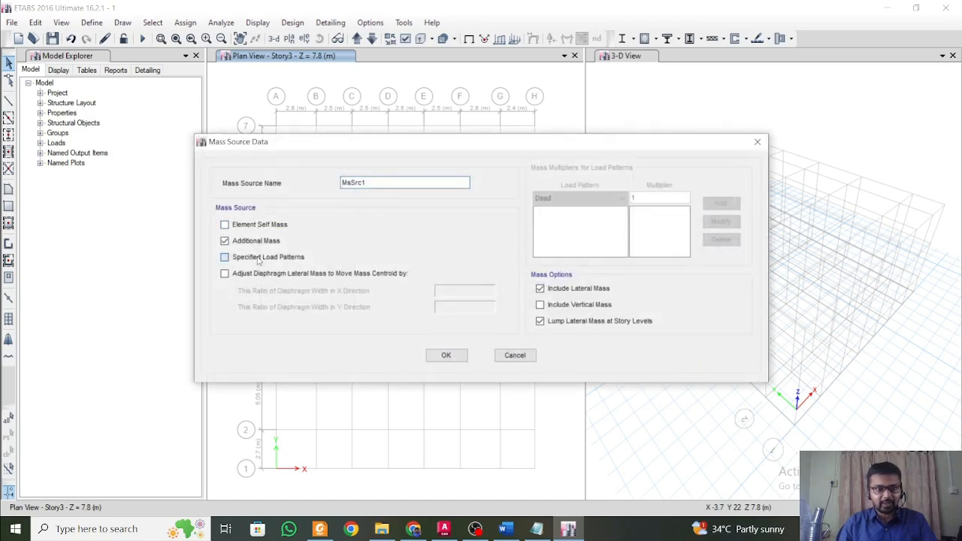
pyautogui.click(257, 260)
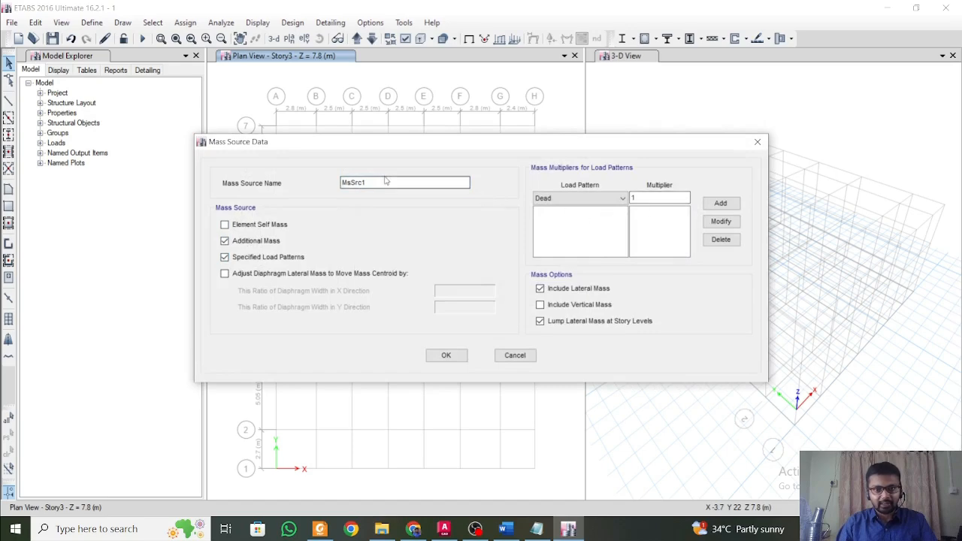
pyautogui.click(613, 198)
pyautogui.click(549, 208)
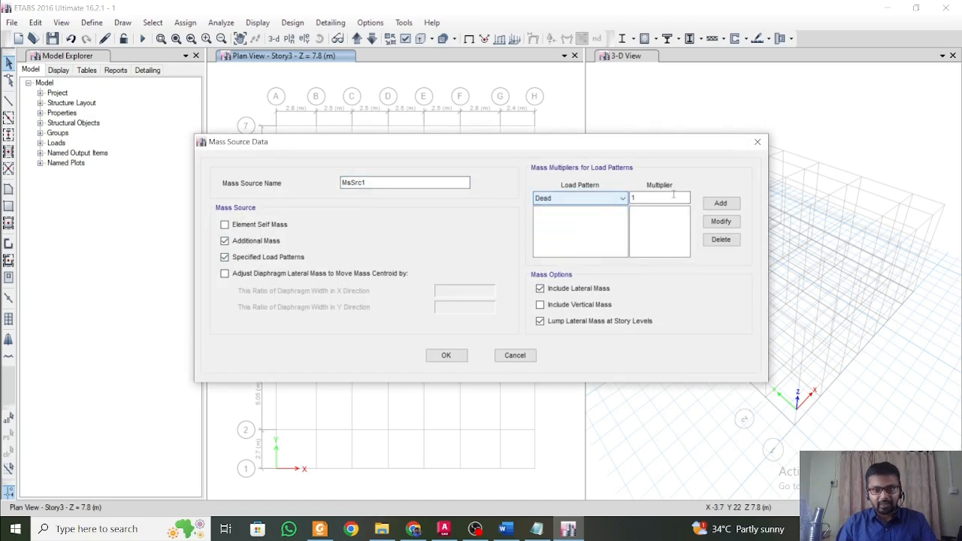
pyautogui.click(722, 204)
pyautogui.click(622, 199)
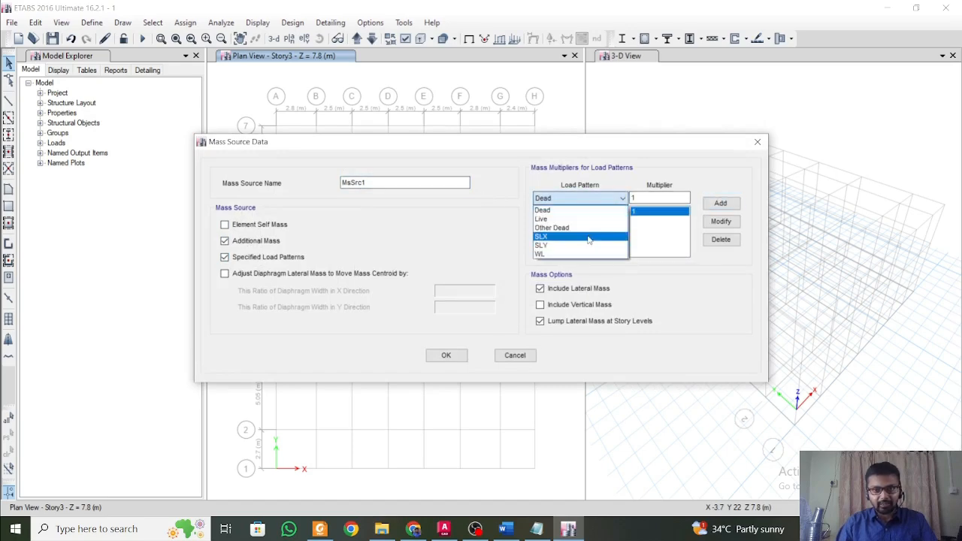
pyautogui.click(553, 227)
pyautogui.click(721, 203)
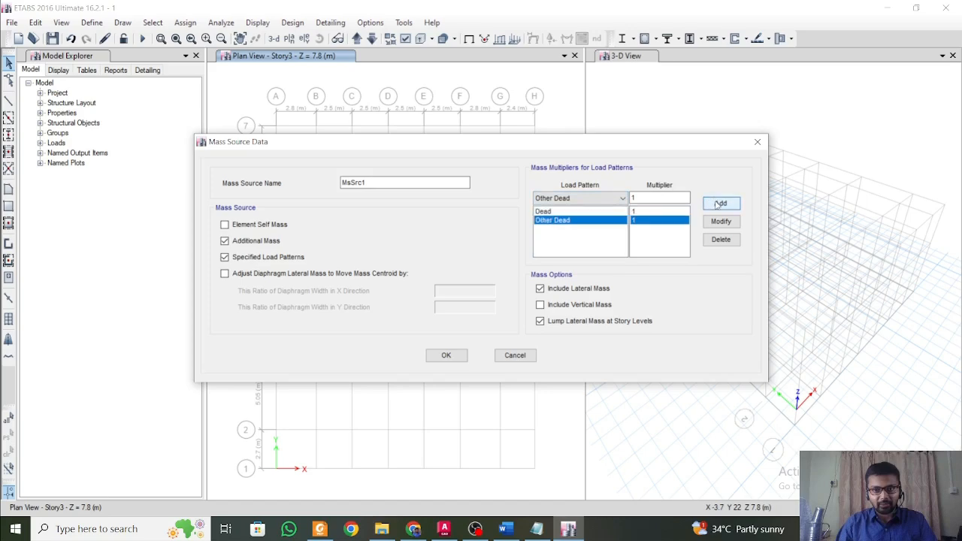
# Add the Live load pattern with a multiplier of 0.5 and accept the mass source definition.
pyautogui.click(589, 199)
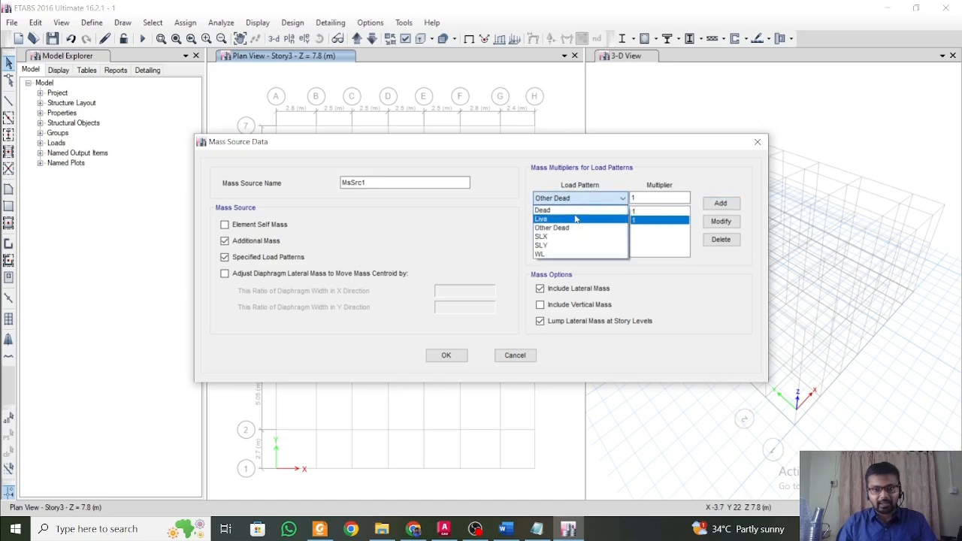
pyautogui.click(575, 218)
pyautogui.doubleClick(659, 198)
pyautogui.write('0.52')
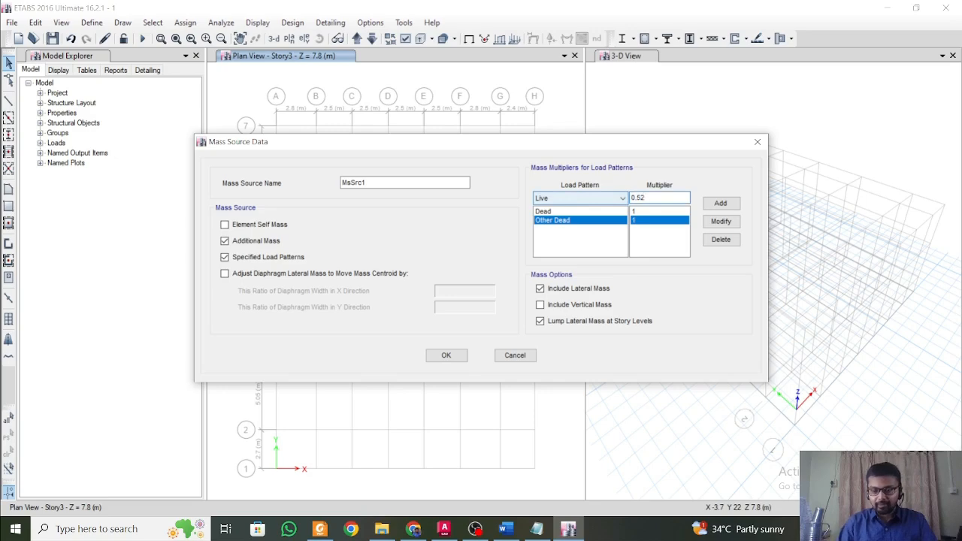
pyautogui.press('BackSpace')
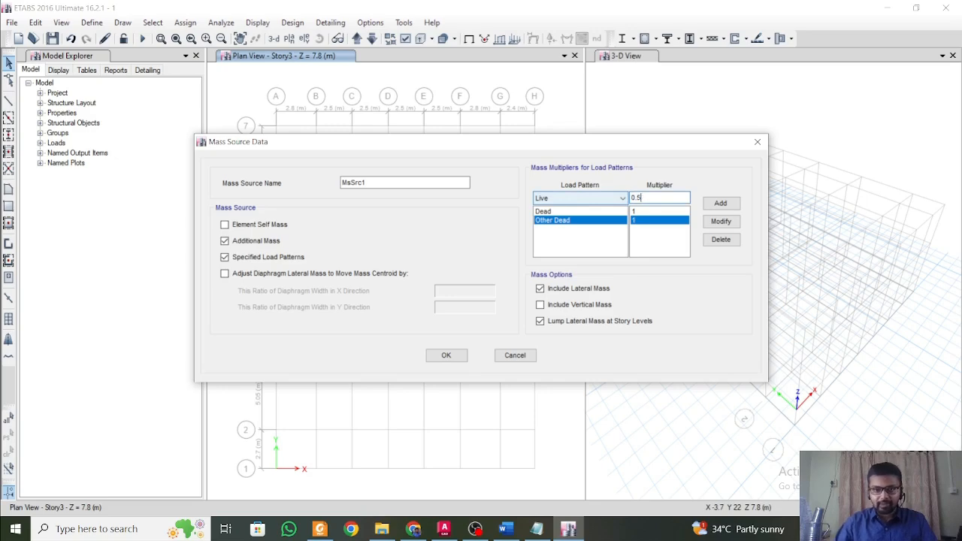
pyautogui.click(721, 203)
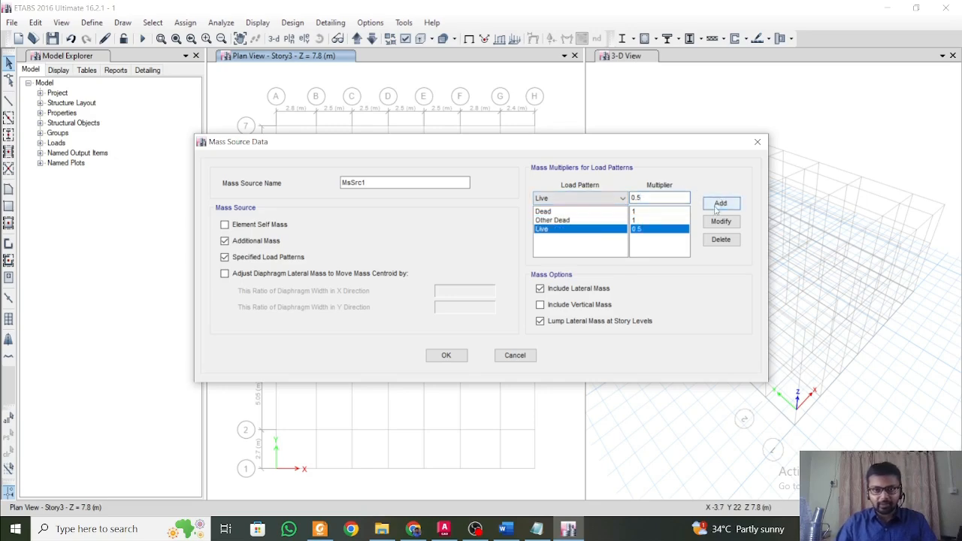
pyautogui.click(456, 360)
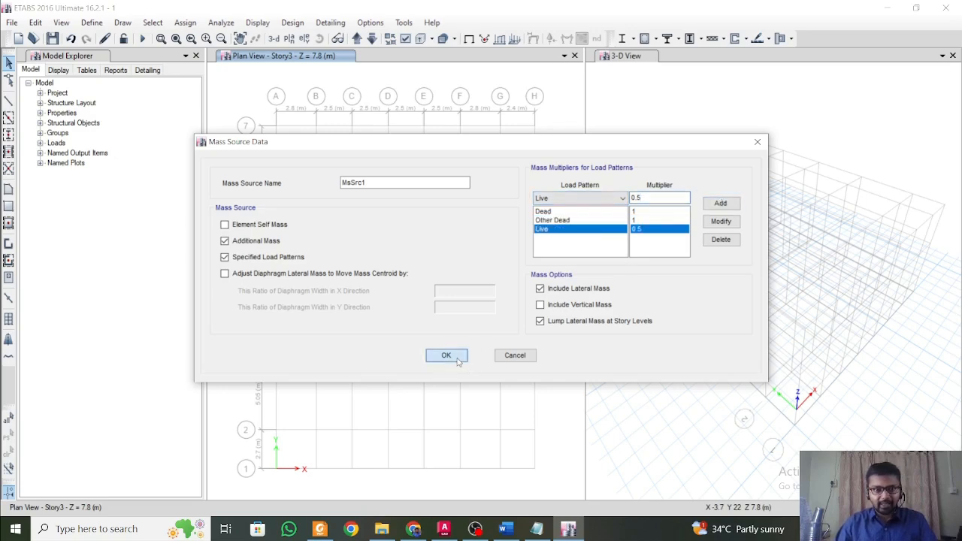
pyautogui.click(449, 334)
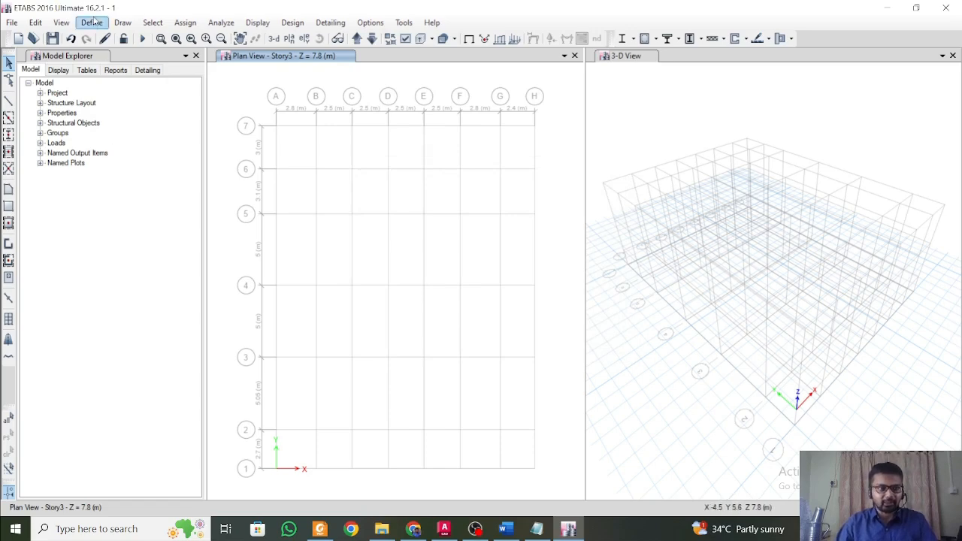
# Delete the UnifRS function from the response spectrum function definitions.
pyautogui.click(94, 24)
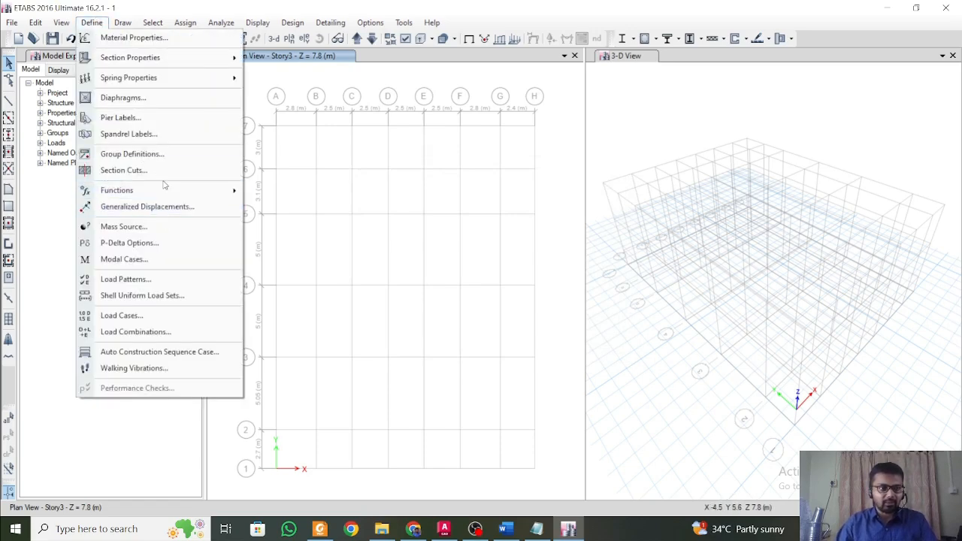
pyautogui.moveTo(165, 190)
pyautogui.click(266, 192)
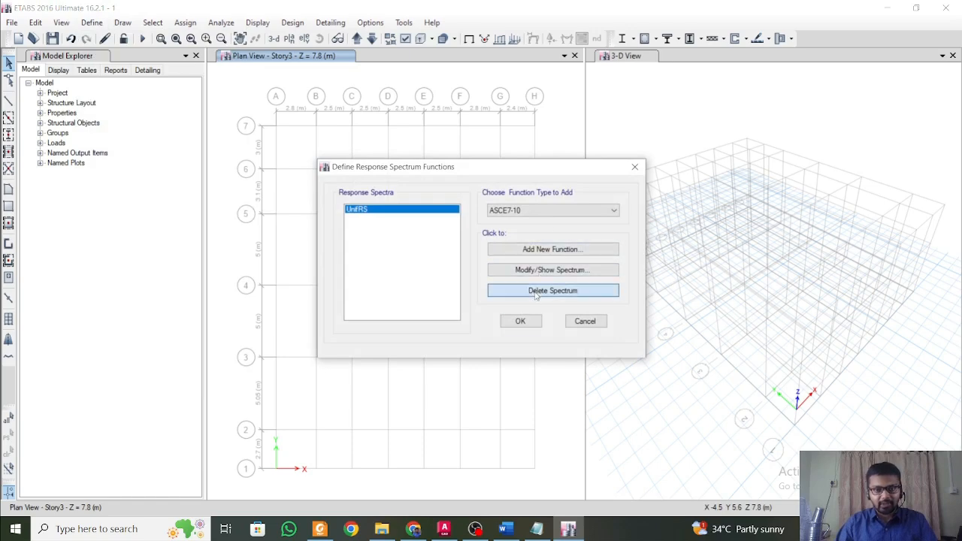
pyautogui.click(553, 290)
# Choose IS1893:2002 as the response spectrum function type and start a new function of that type.
pyautogui.click(548, 211)
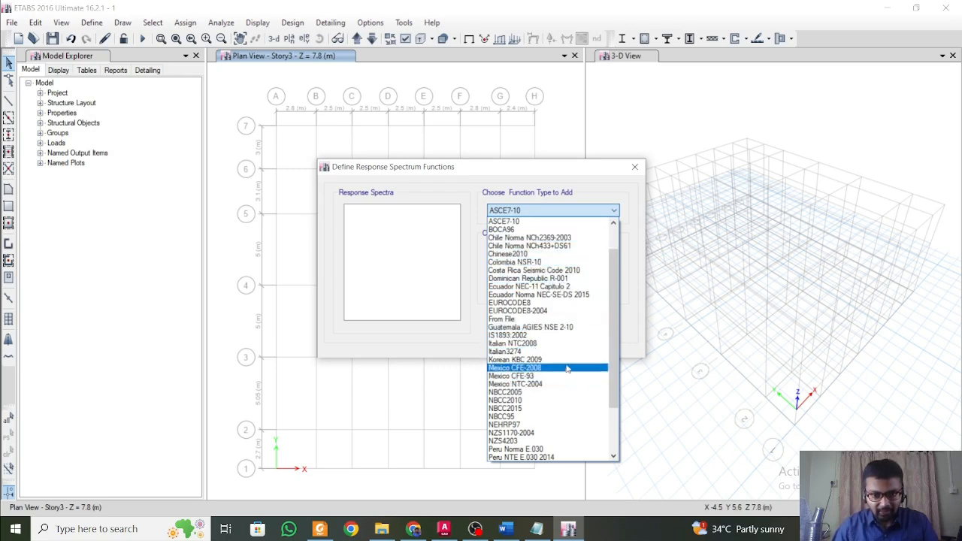
pyautogui.click(566, 328)
pyautogui.click(548, 212)
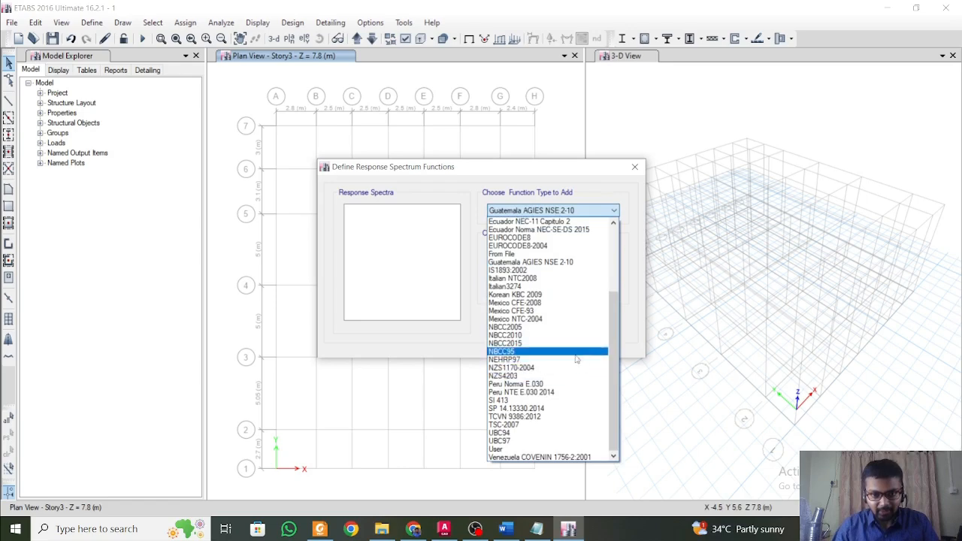
pyautogui.click(572, 270)
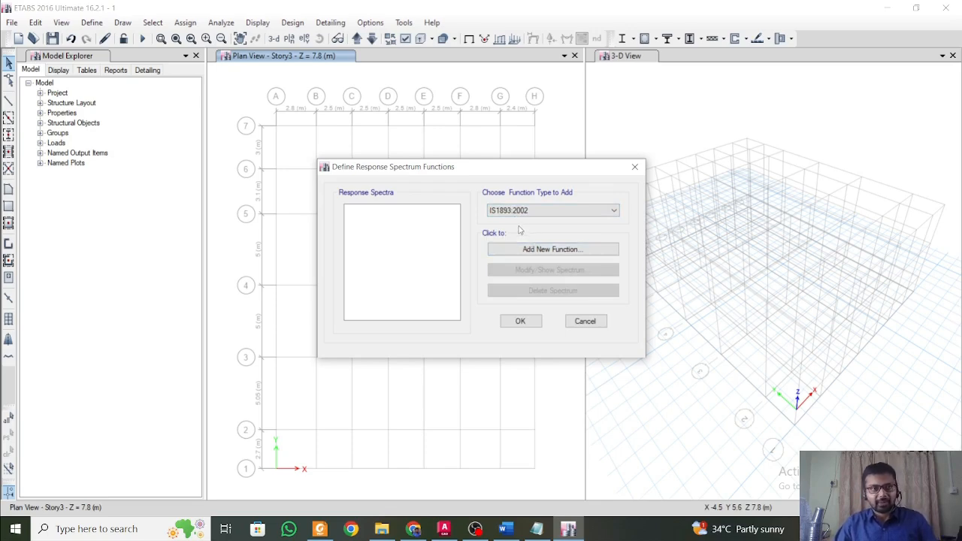
pyautogui.click(537, 252)
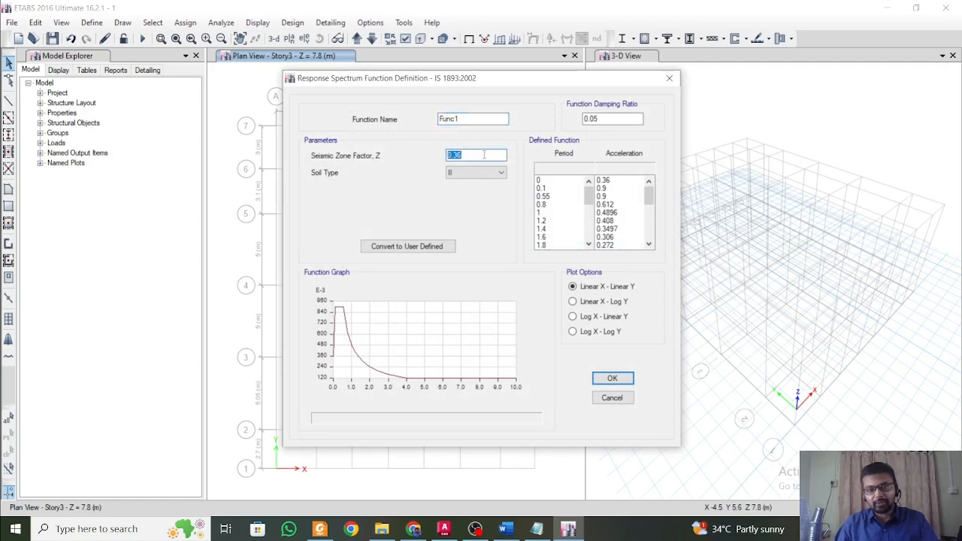
pyautogui.click(484, 154)
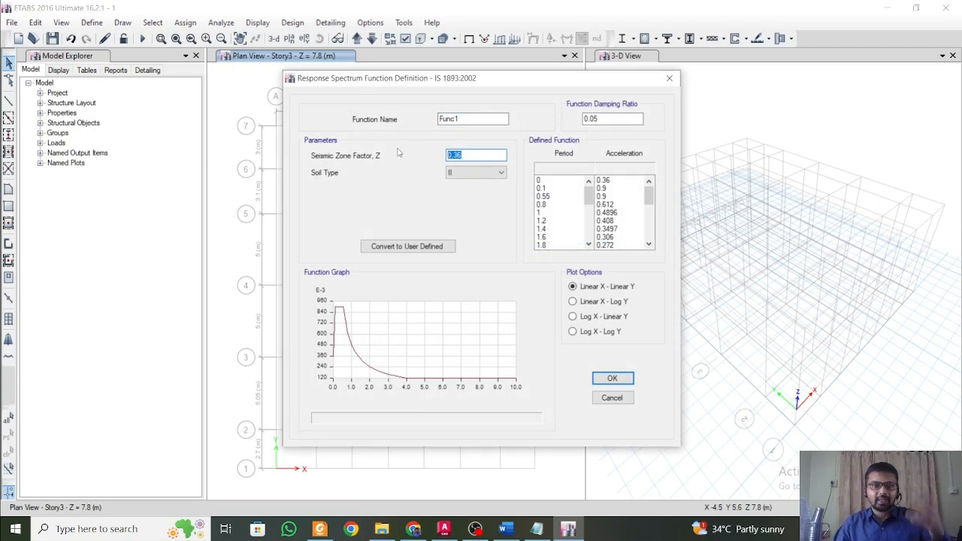
# Switch to the Structural Design Considerations document in Word and examine its seismic parameters, including the Seismic Zone Factor table.
pyautogui.click(505, 529)
pyautogui.scroll(-20, 647, 341)
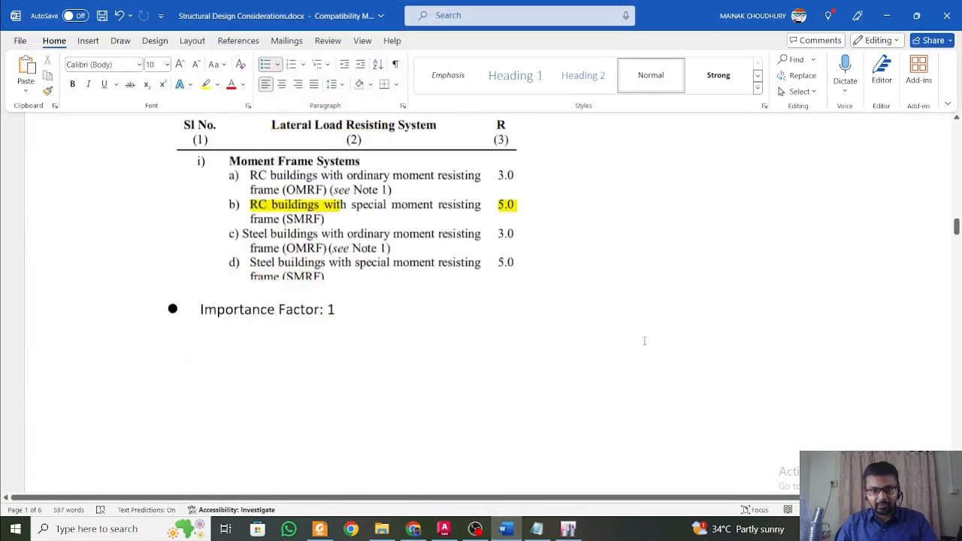
pyautogui.scroll(6, 645, 340)
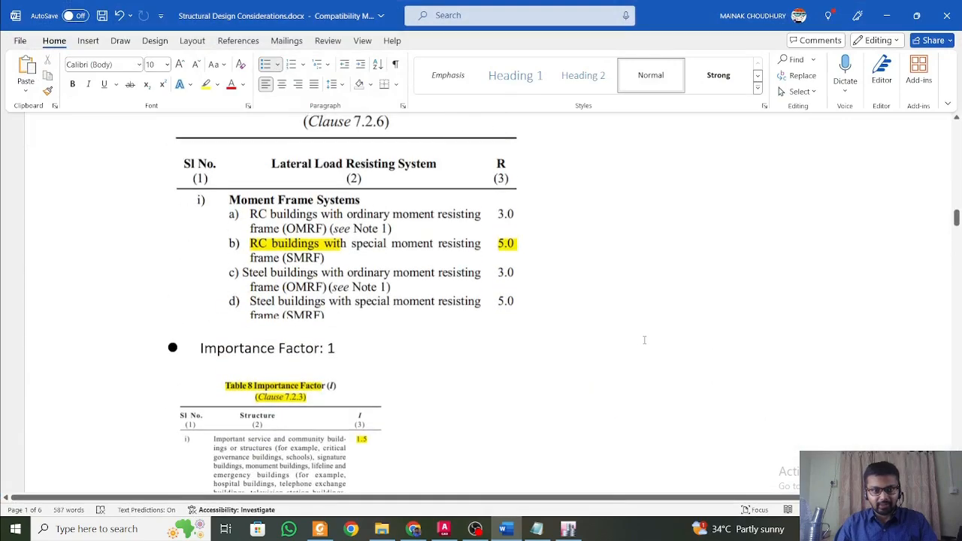
pyautogui.scroll(-9, 644, 340)
pyautogui.scroll(-9, 644, 340)
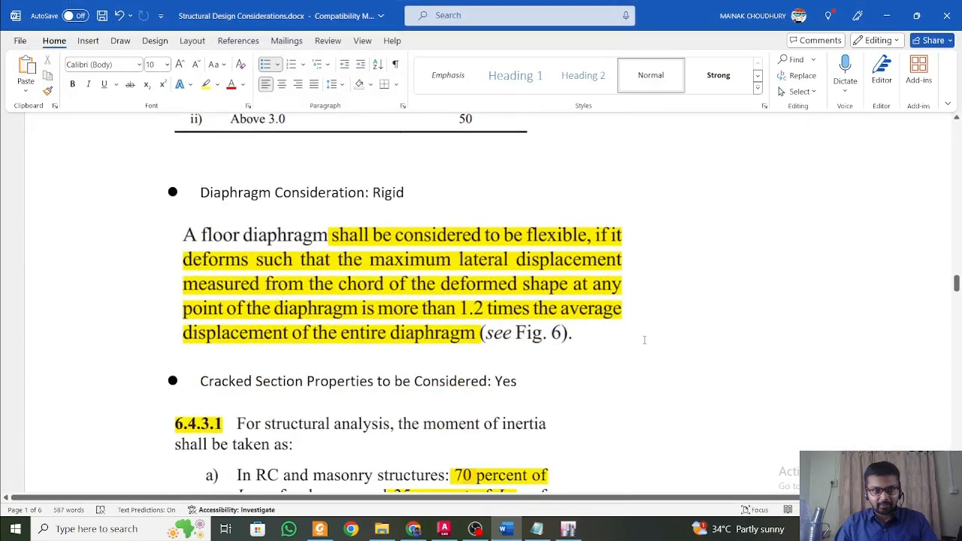
pyautogui.scroll(3, 645, 340)
pyautogui.scroll(3, 485, 314)
pyautogui.scroll(-12, 472, 350)
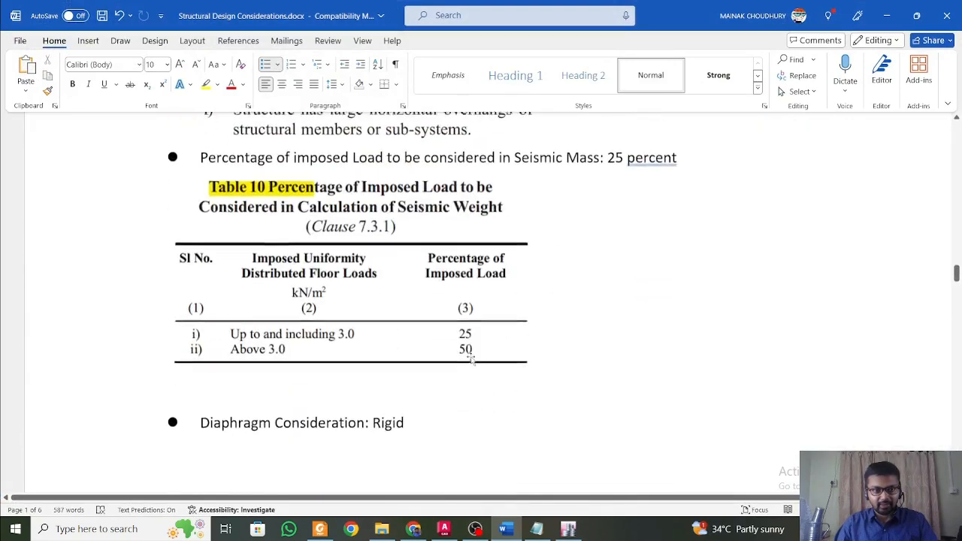
pyautogui.scroll(-15, 473, 350)
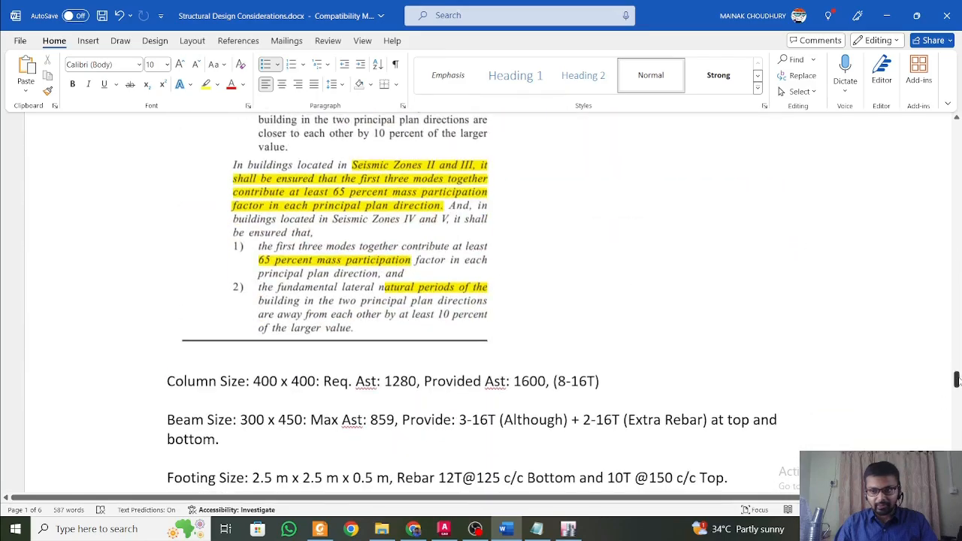
pyautogui.moveTo(957, 380); pyautogui.dragTo(957, 191)
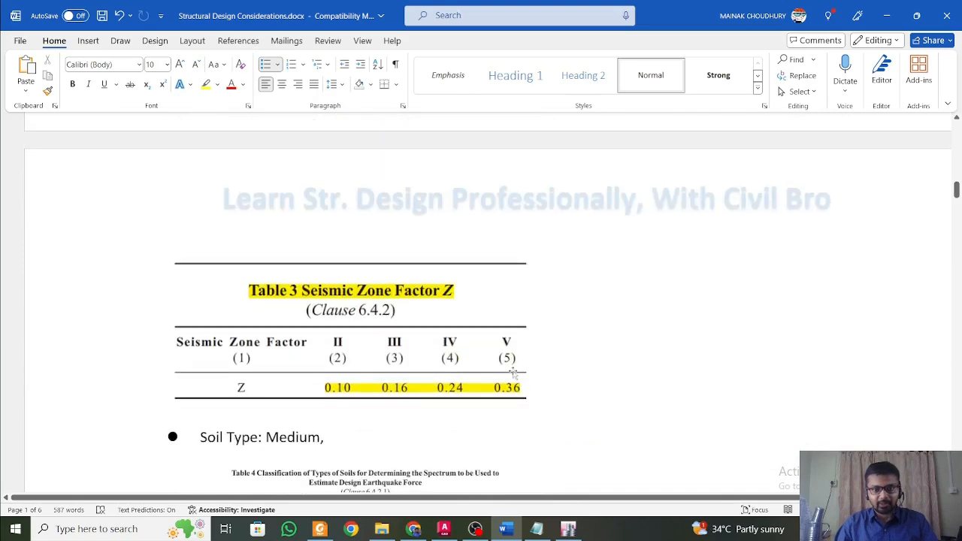
pyautogui.scroll(3, 647, 301)
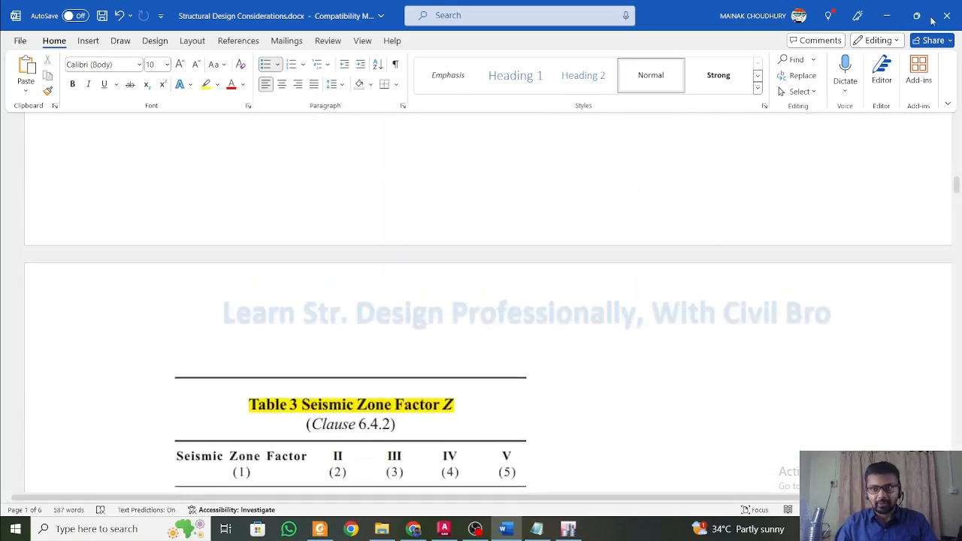
# Return to ETABS and accept response spectrum function Func1 with seismic zone factor 0.36 and soil type II.
pyautogui.click(888, 16)
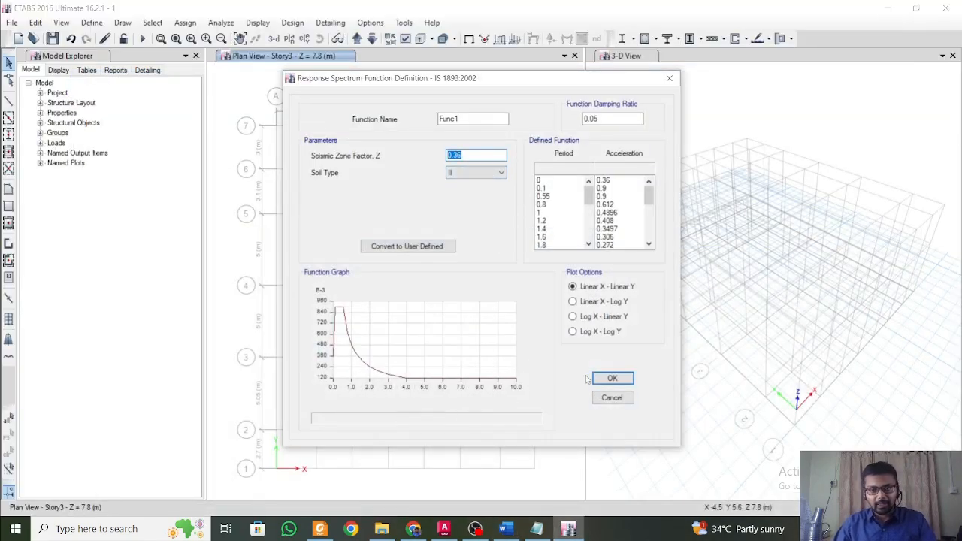
pyautogui.click(612, 379)
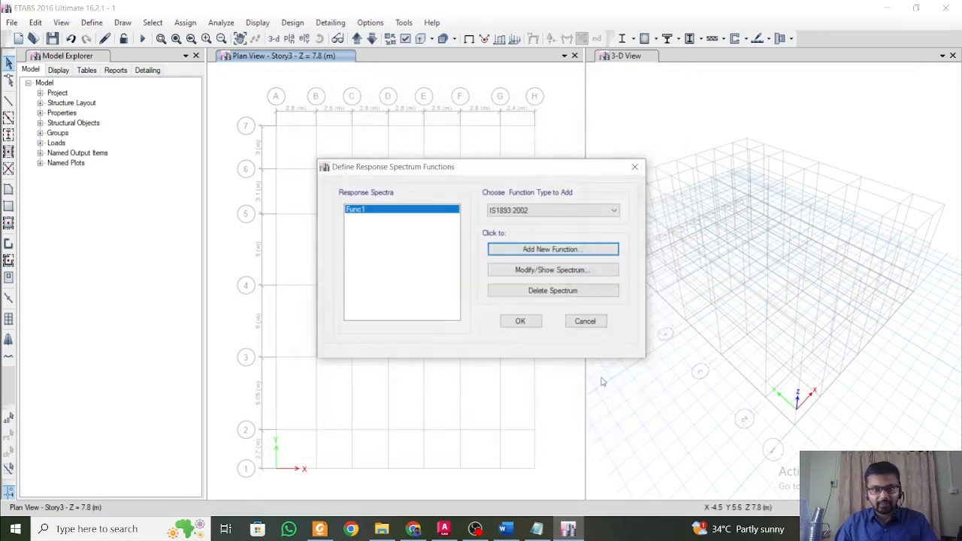
pyautogui.click(517, 322)
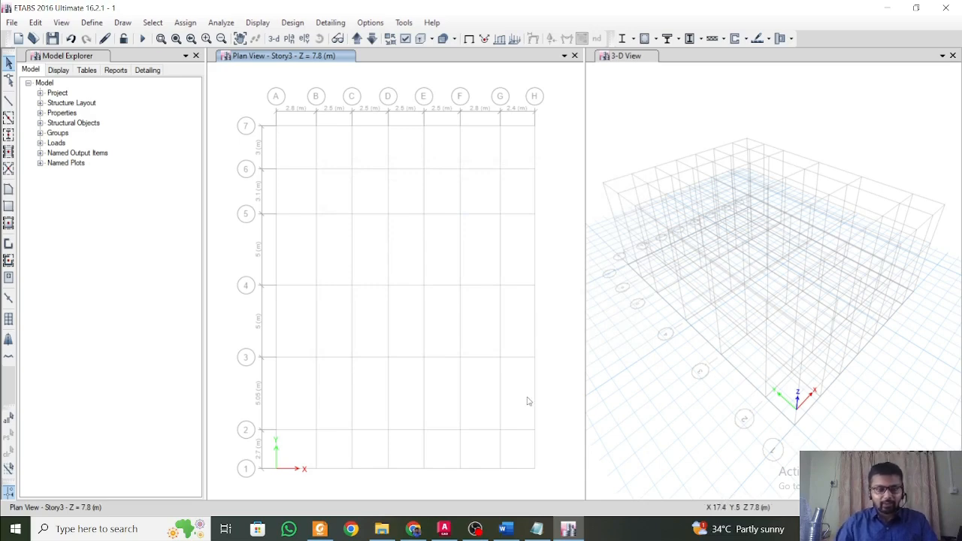
# Open the Modal case for modification and set its modal case subtype to Ritz.
pyautogui.click(92, 22)
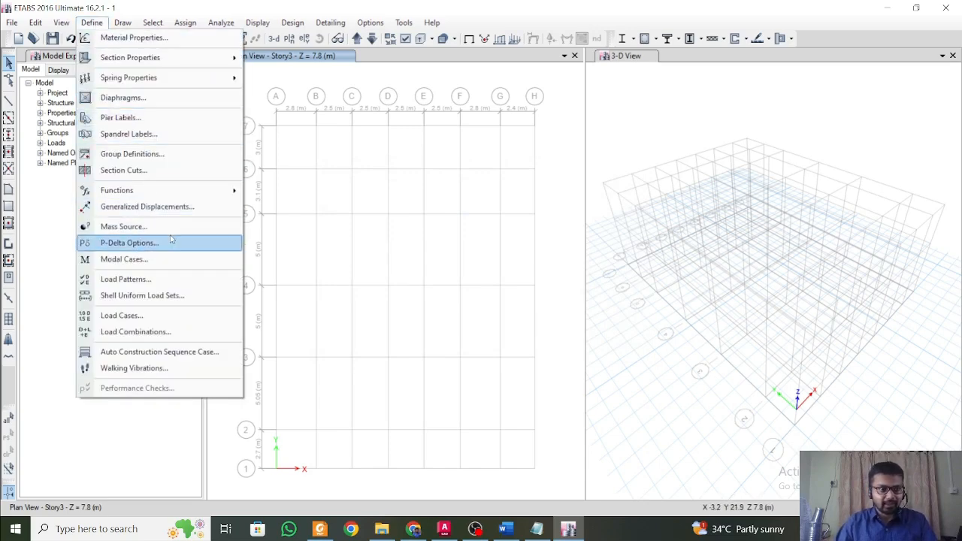
pyautogui.click(124, 258)
pyautogui.click(667, 233)
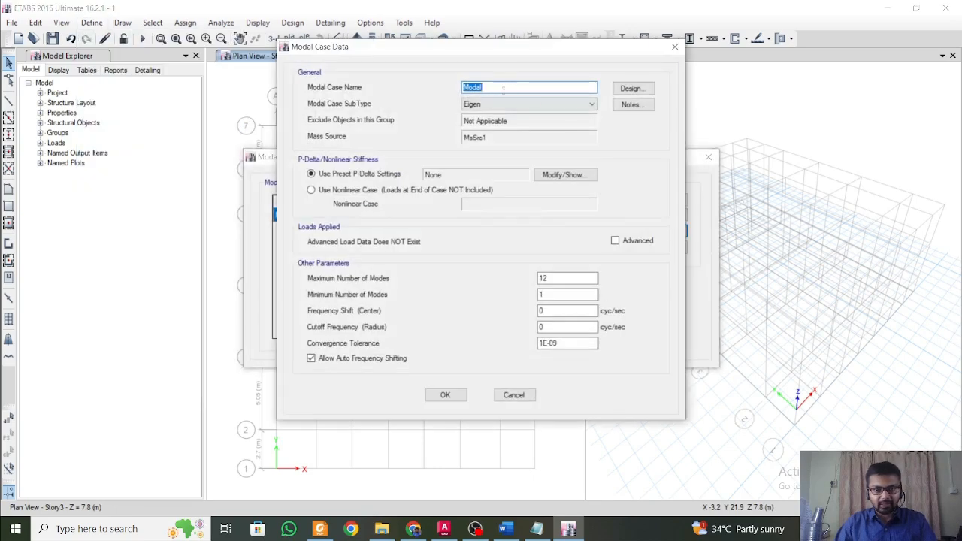
pyautogui.click(508, 104)
pyautogui.click(504, 126)
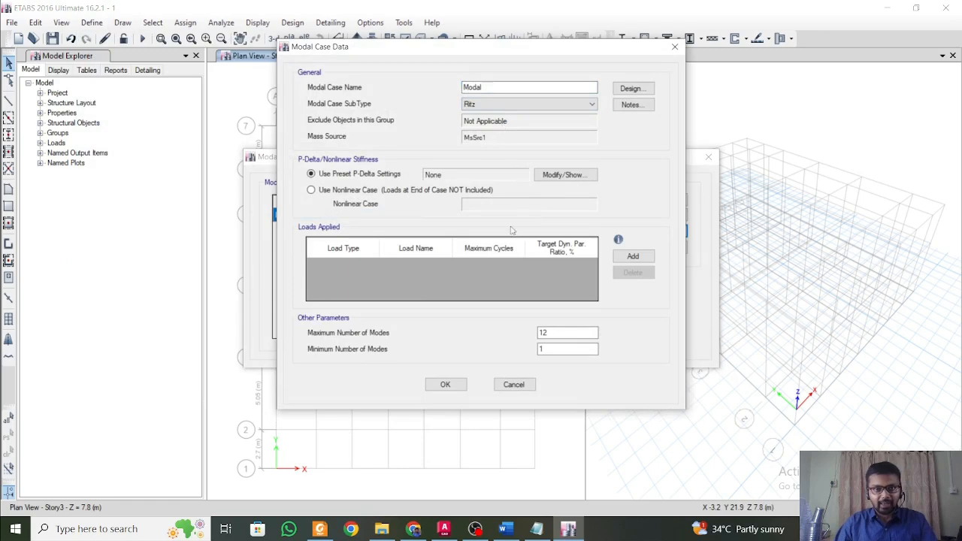
# Add three load rows to the Ritz modal case's applied loads.
pyautogui.click(633, 257)
pyautogui.click(634, 256)
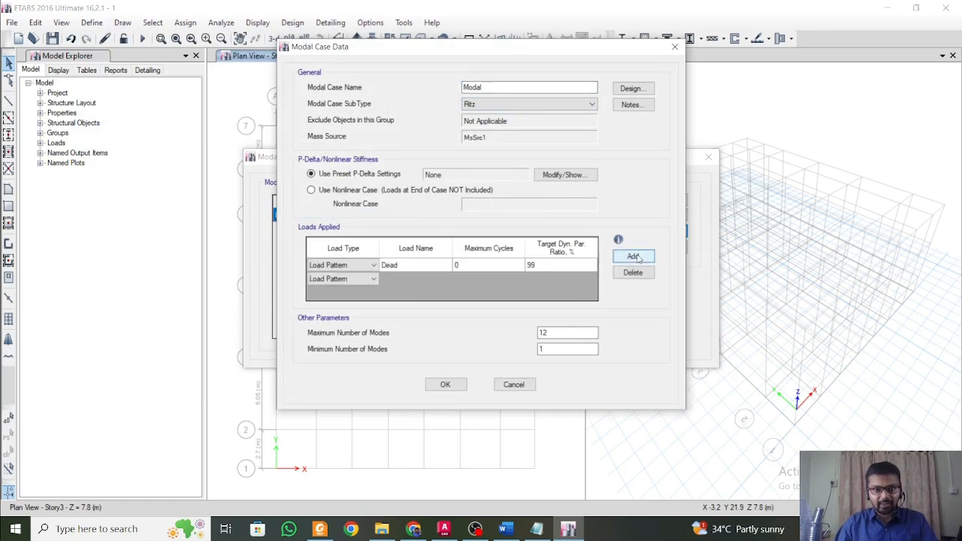
pyautogui.click(633, 256)
pyautogui.click(390, 268)
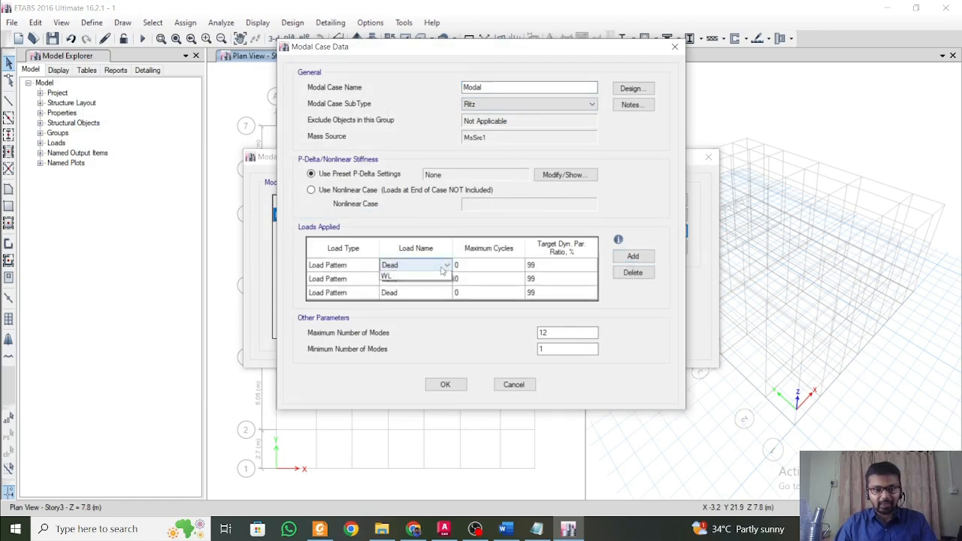
pyautogui.click(447, 265)
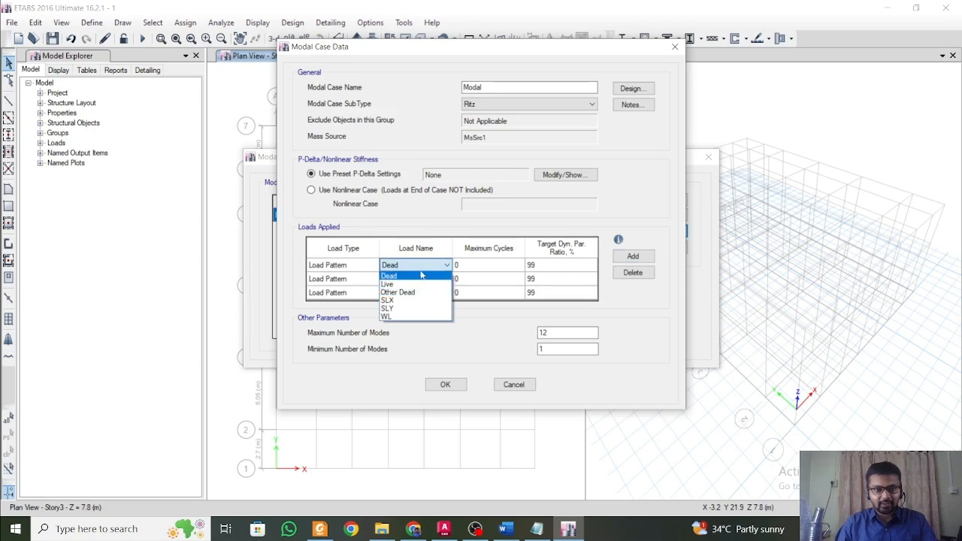
pyautogui.click(417, 270)
# Set the load type of all three applied loads to Acceleration.
pyautogui.click(342, 266)
pyautogui.click(374, 266)
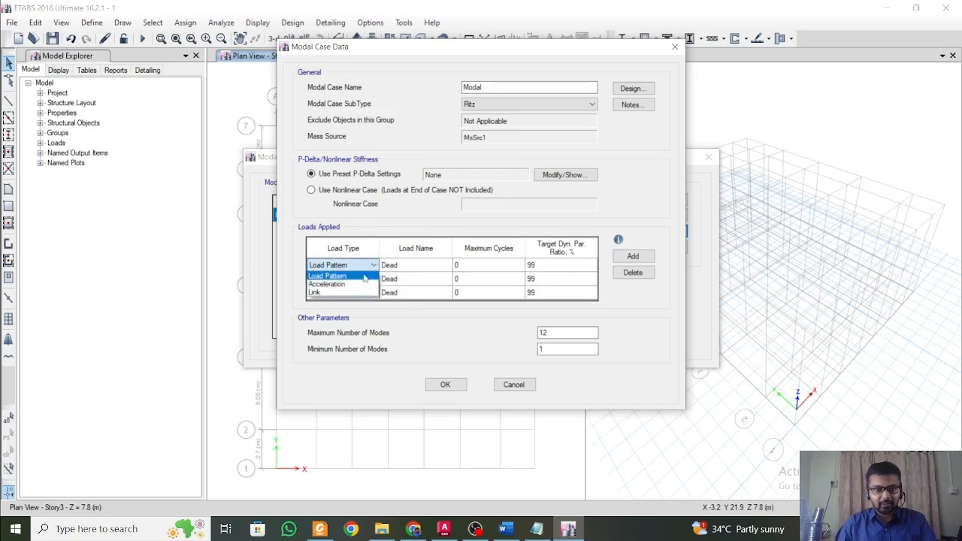
pyautogui.click(358, 285)
pyautogui.click(342, 279)
pyautogui.click(374, 279)
pyautogui.click(339, 297)
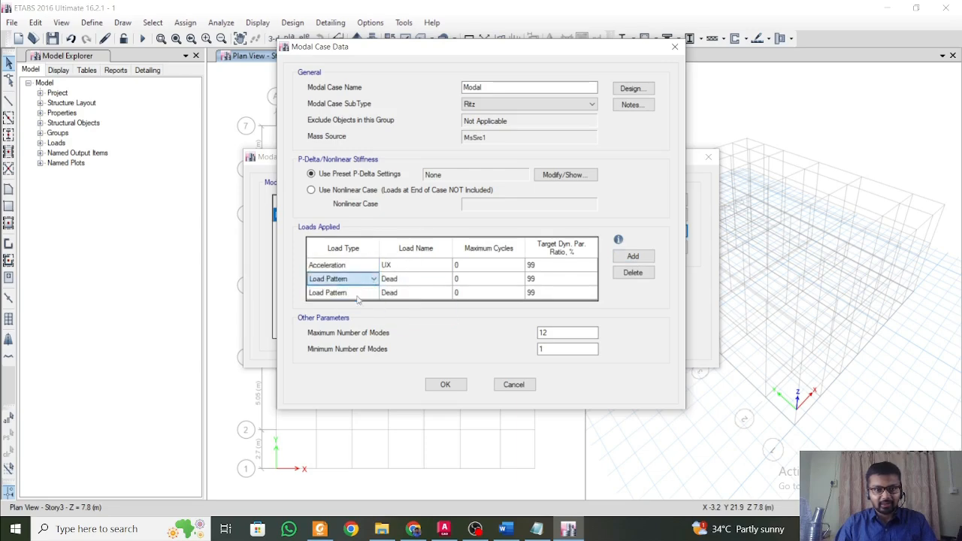
pyautogui.click(367, 293)
pyautogui.click(372, 294)
pyautogui.click(354, 312)
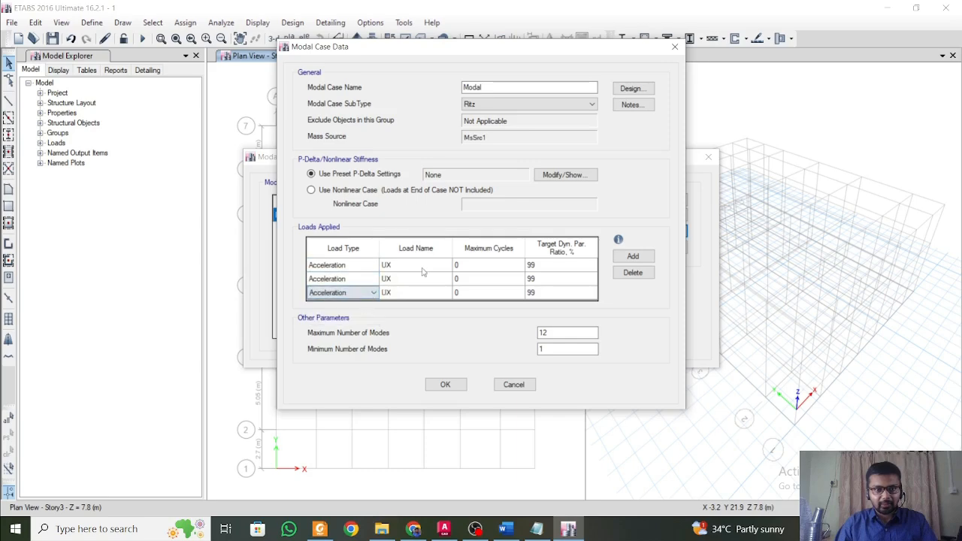
# Assign UY to the second acceleration load and UZ to the third.
pyautogui.click(432, 281)
pyautogui.click(446, 279)
pyautogui.click(419, 298)
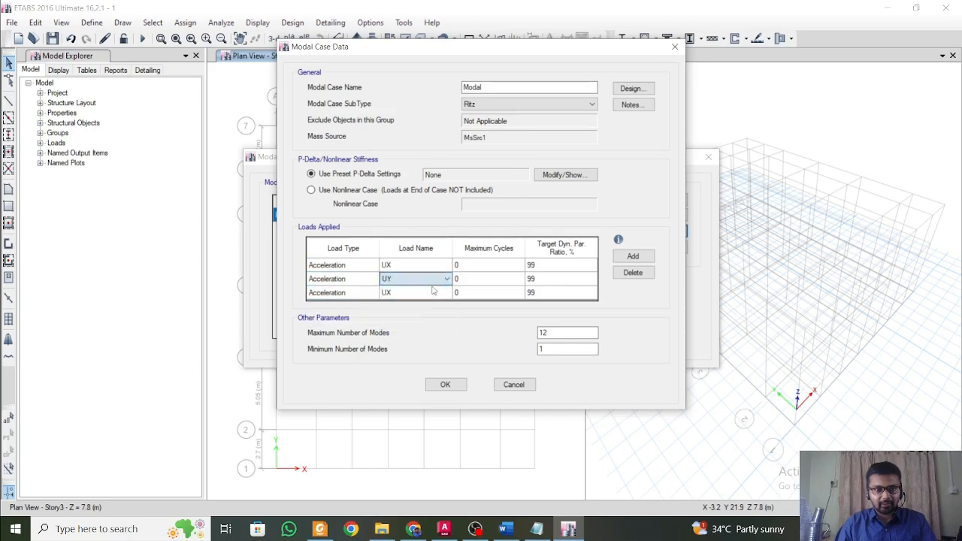
pyautogui.click(433, 293)
pyautogui.click(446, 294)
pyautogui.click(430, 319)
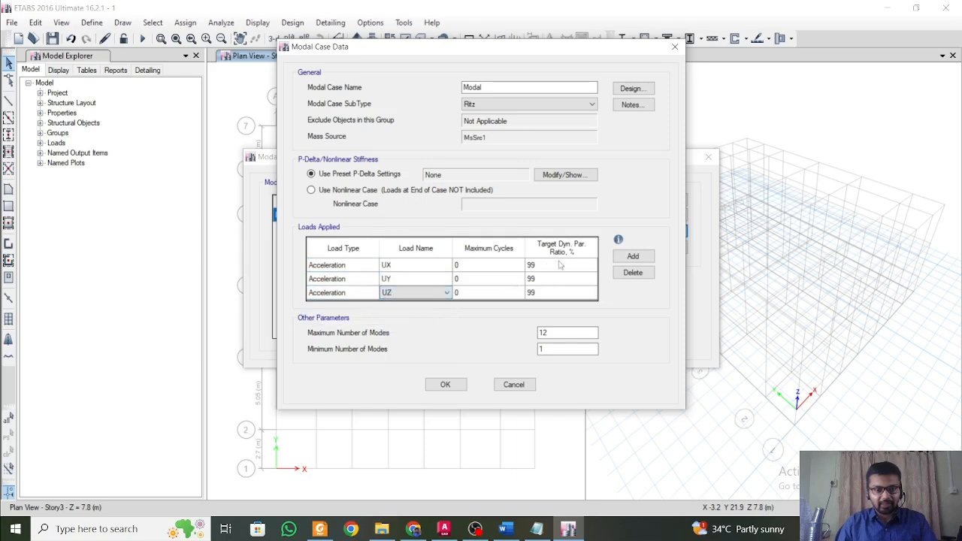
# Check the number-of-modes clause in the Structural Design Considerations document in Word, and return to ETABS to accept the modal case.
pyautogui.click(576, 334)
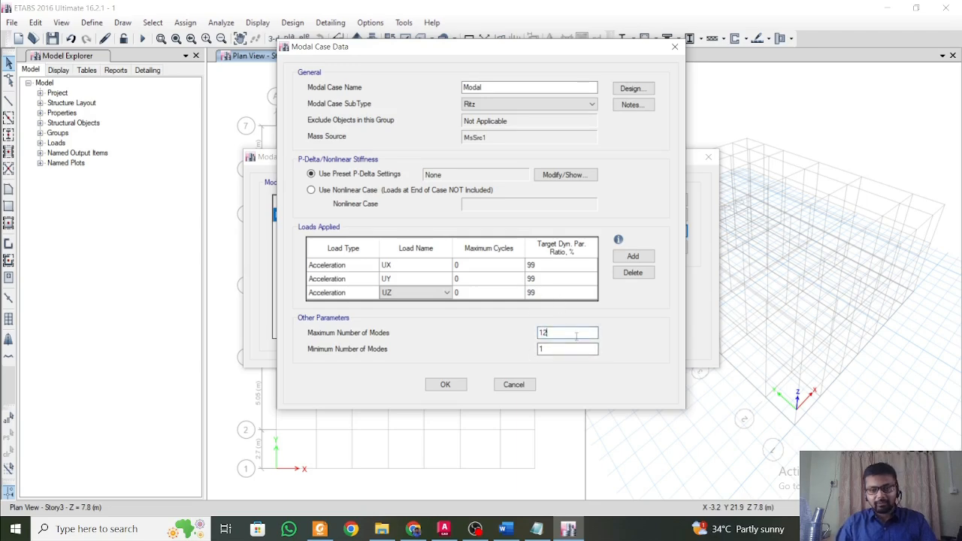
pyautogui.click(505, 530)
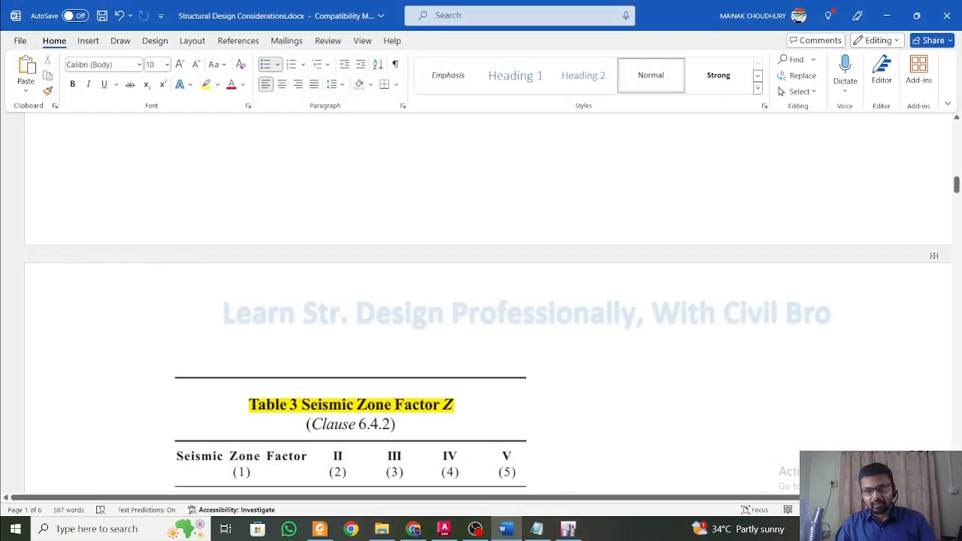
pyautogui.moveTo(956, 183); pyautogui.dragTo(957, 340)
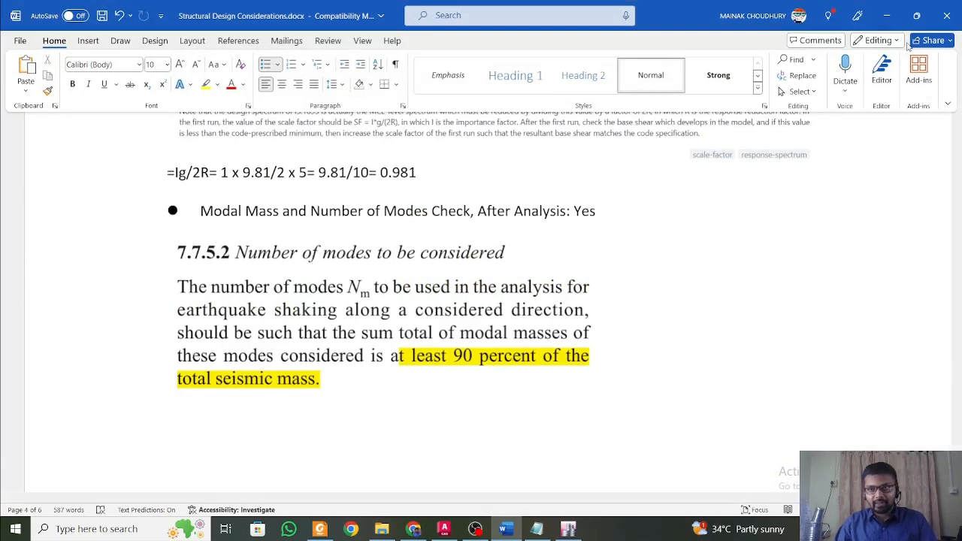
pyautogui.click(887, 15)
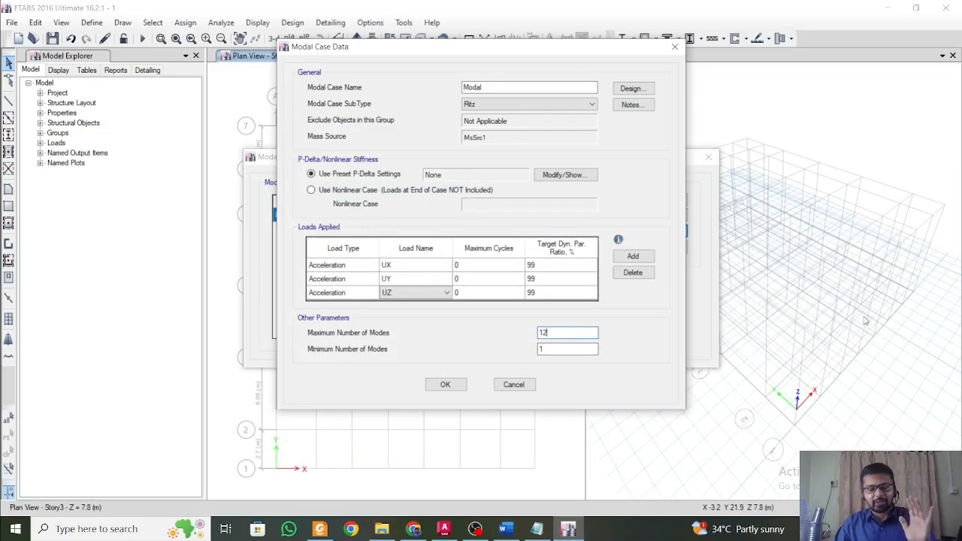
pyautogui.click(456, 389)
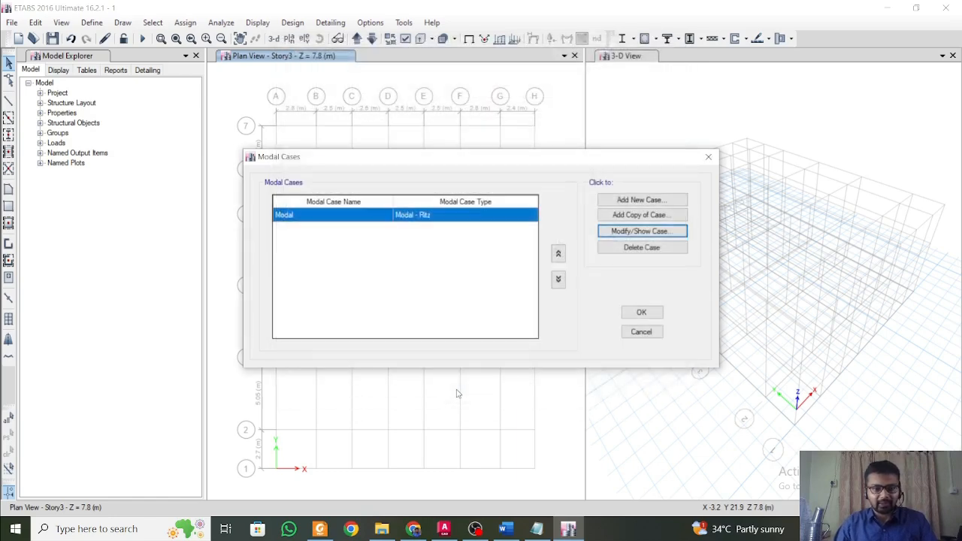
pyautogui.click(639, 313)
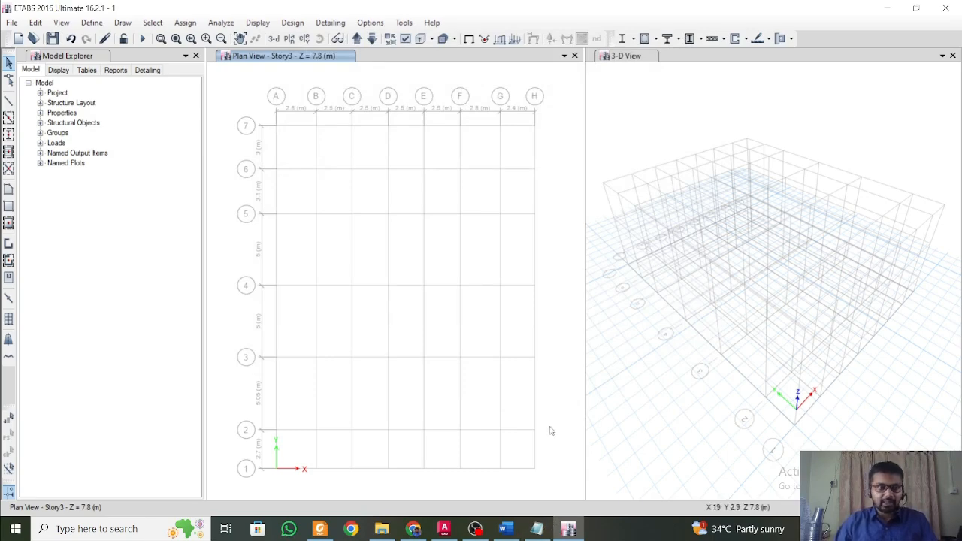
# Start a new load case named RSX and set its type to Response Spectrum.
pyautogui.click(89, 21)
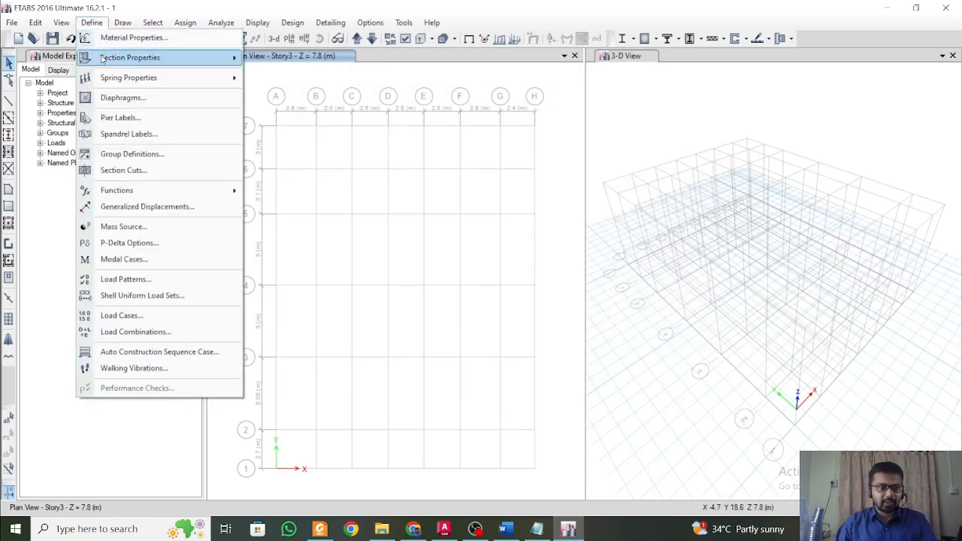
pyautogui.click(194, 317)
pyautogui.click(625, 202)
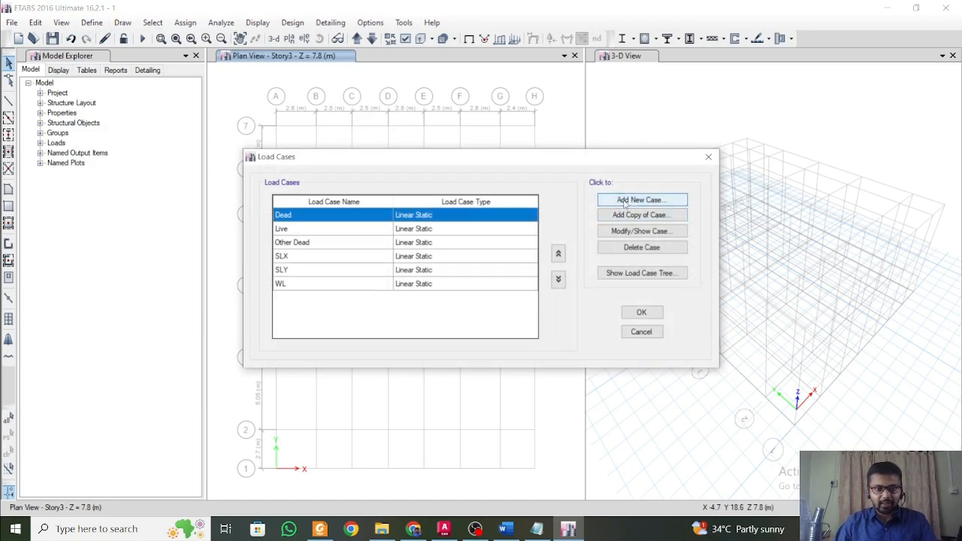
pyautogui.click(474, 104)
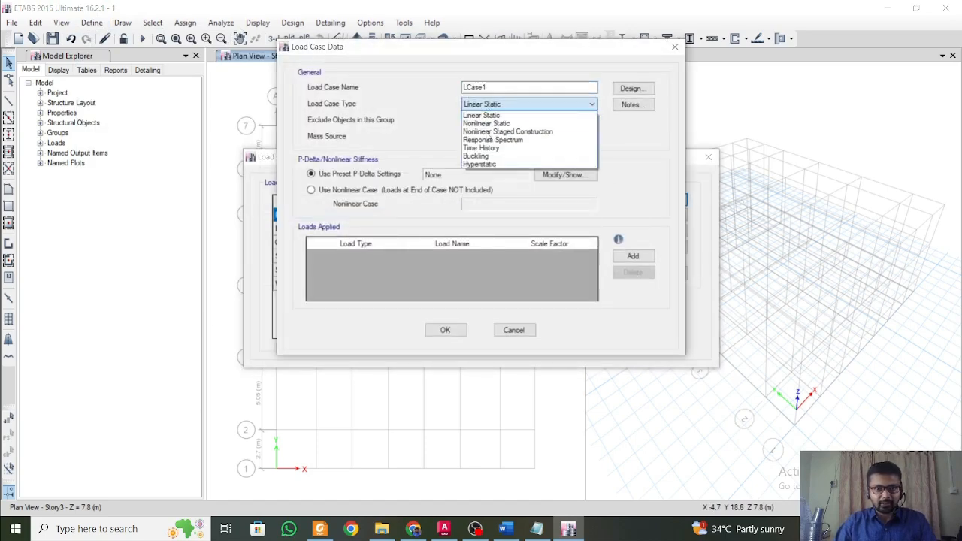
pyautogui.click(496, 134)
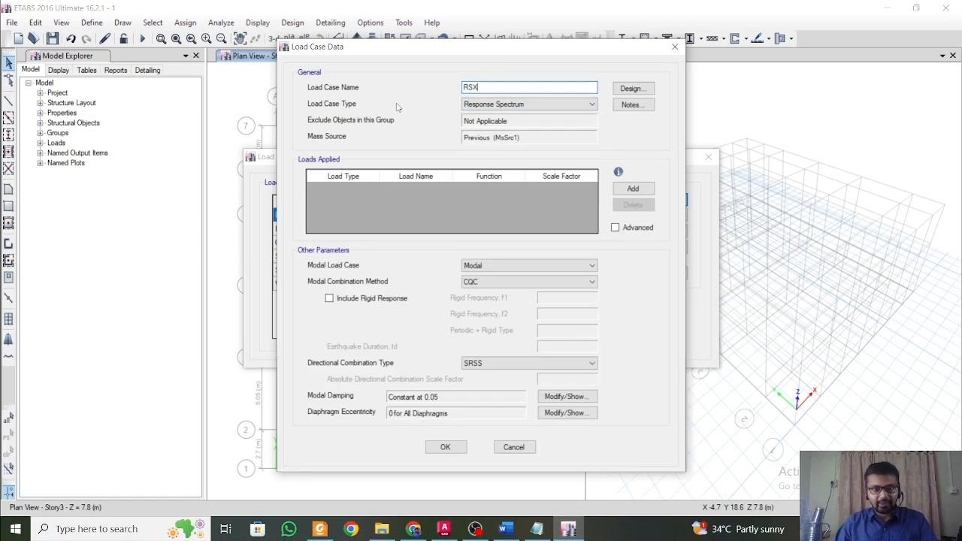
# Add a U1 acceleration load to RSX and look up the IS 1893 scale factor in the Structural Design Considerations document in Word.
pyautogui.click(634, 189)
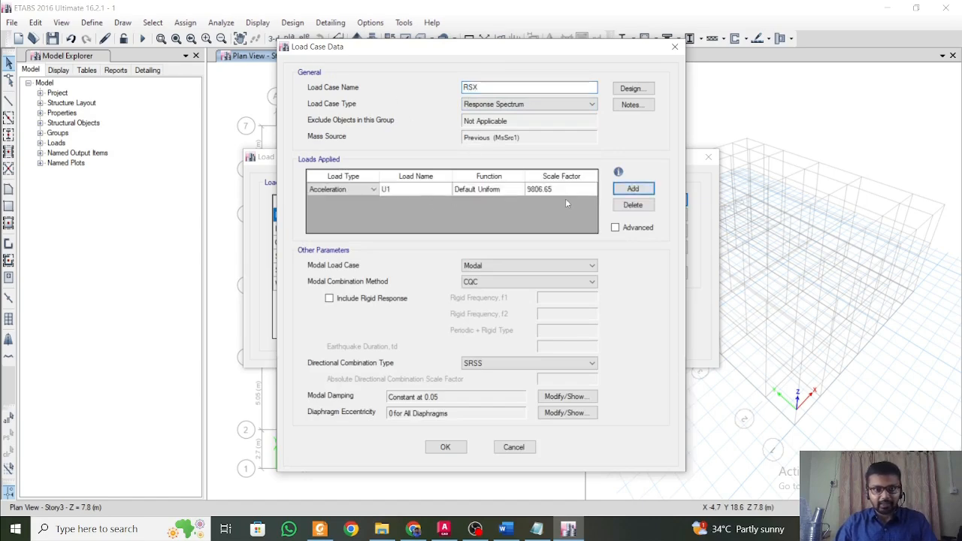
pyautogui.click(564, 189)
pyautogui.click(505, 530)
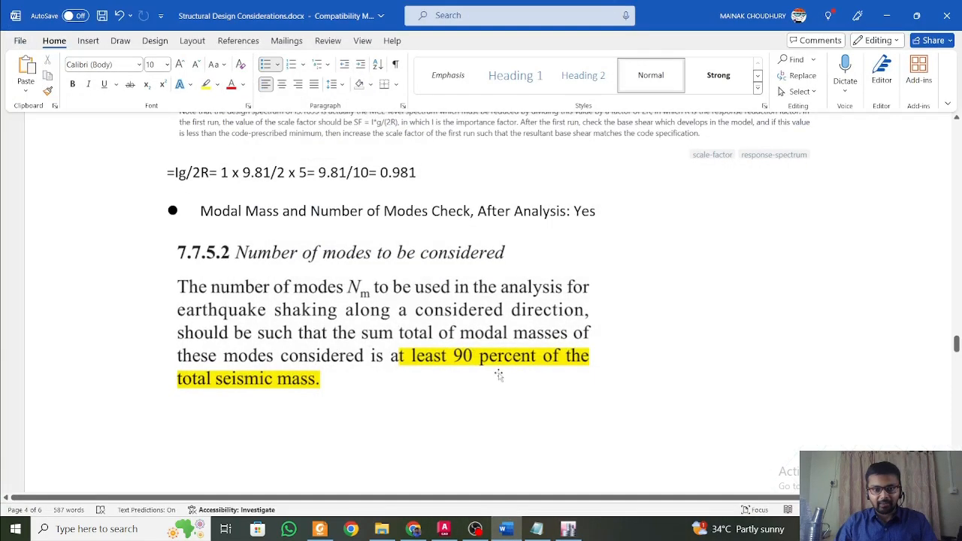
pyautogui.scroll(-5, 500, 383)
pyautogui.scroll(12, 503, 398)
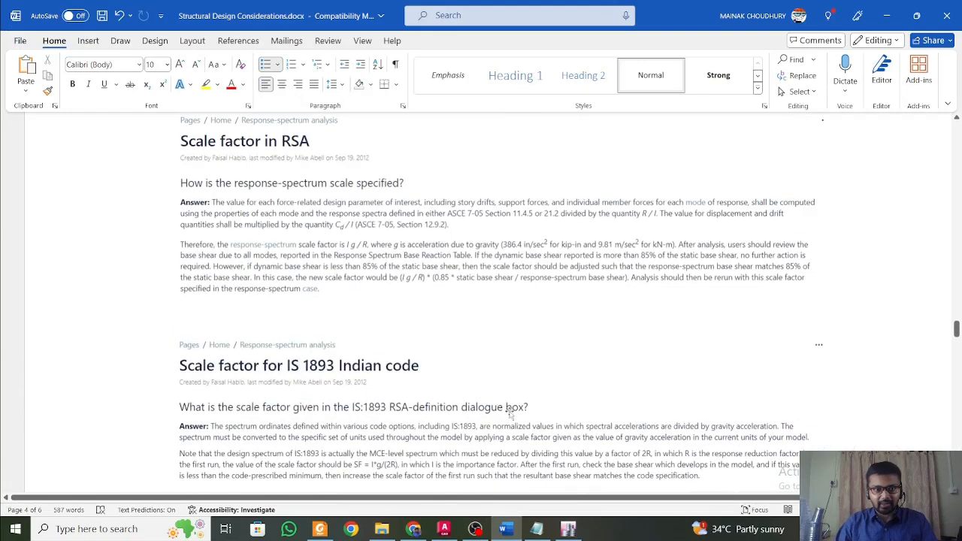
pyautogui.scroll(-3, 508, 408)
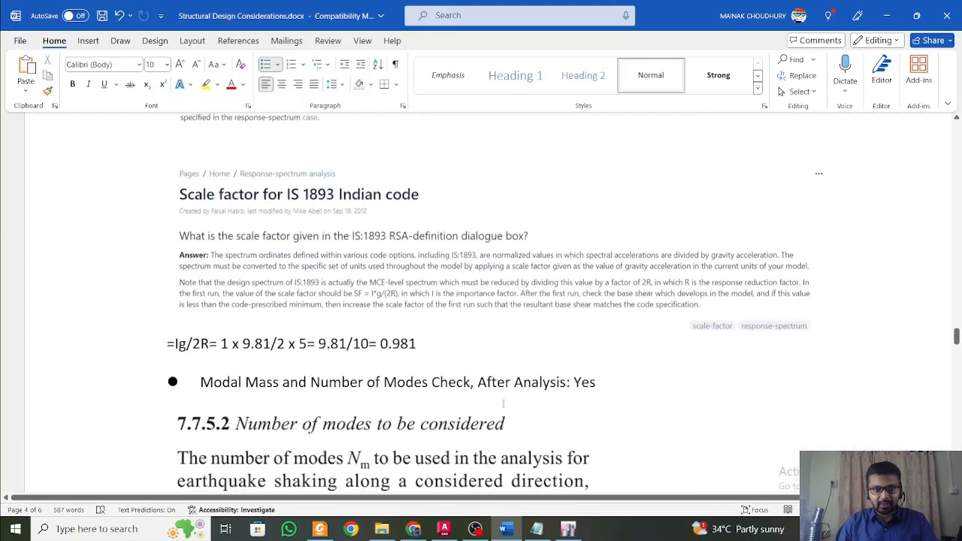
# Return to ETABS, set the U1 load's scale factor to 0.98 and accept load case RSX.
pyautogui.click(887, 15)
pyautogui.write('0.98')
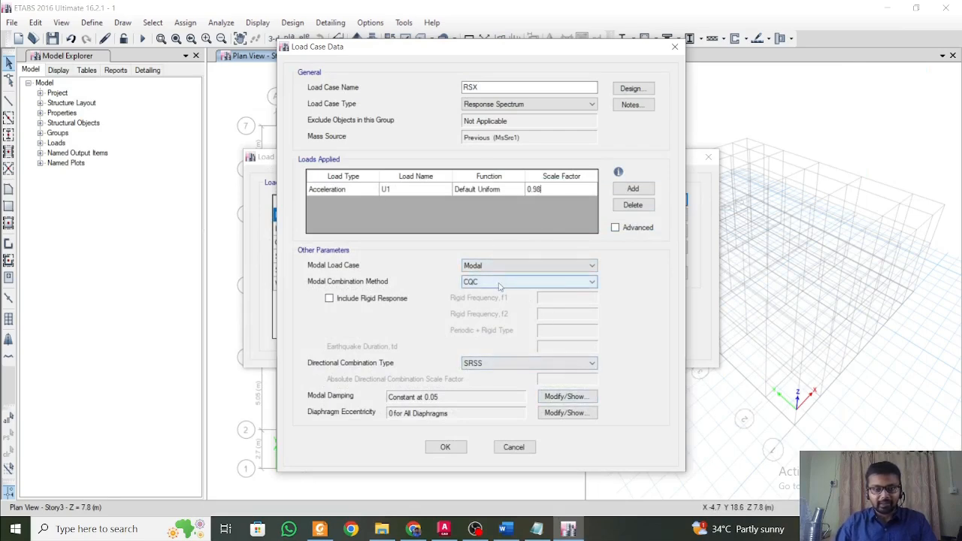
pyautogui.click(446, 447)
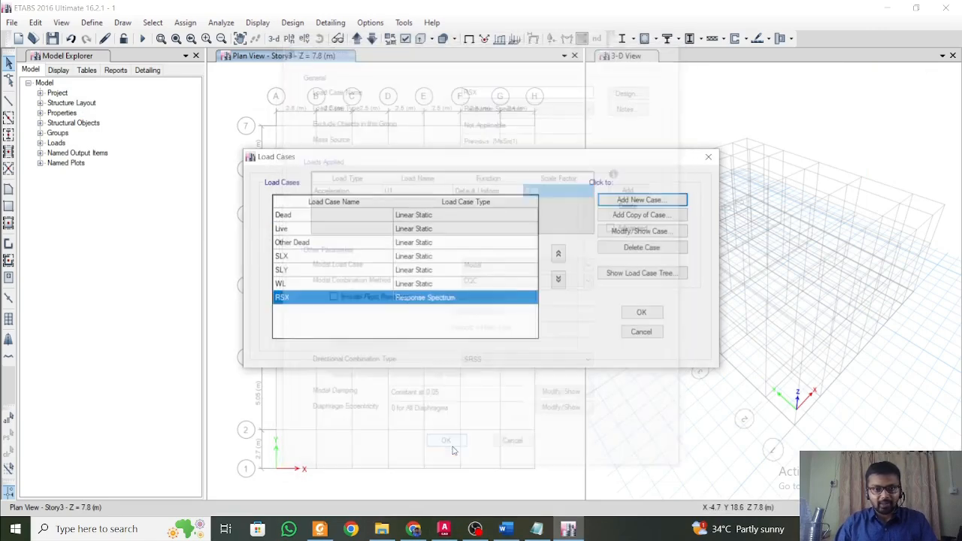
# Start another load case named RSY and set its type to Response Spectrum.
pyautogui.click(648, 200)
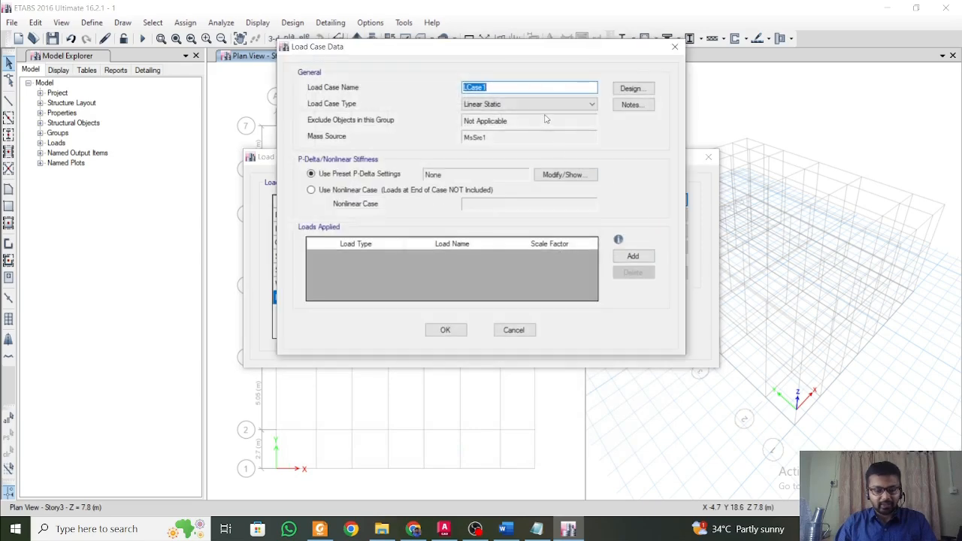
pyautogui.write('RS')
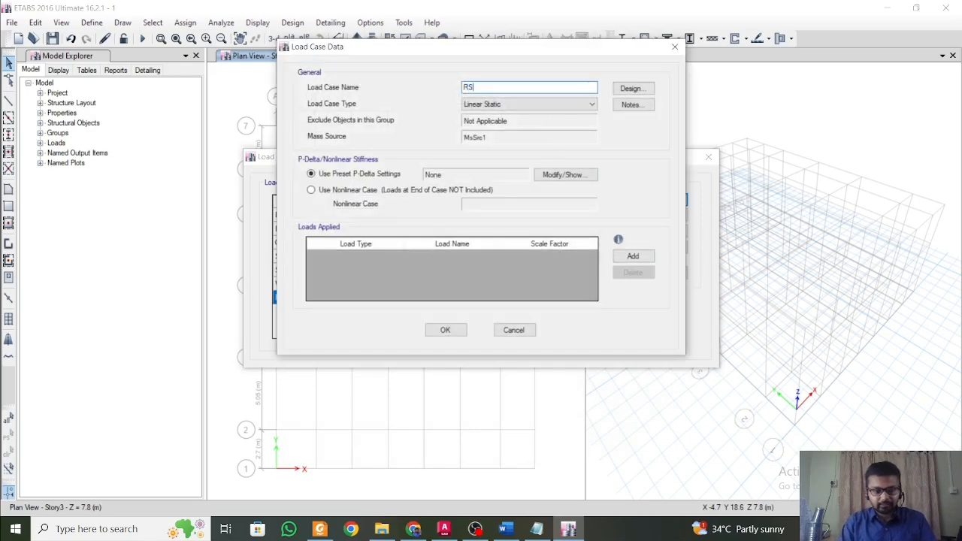
pyautogui.write('Y')
pyautogui.click(518, 106)
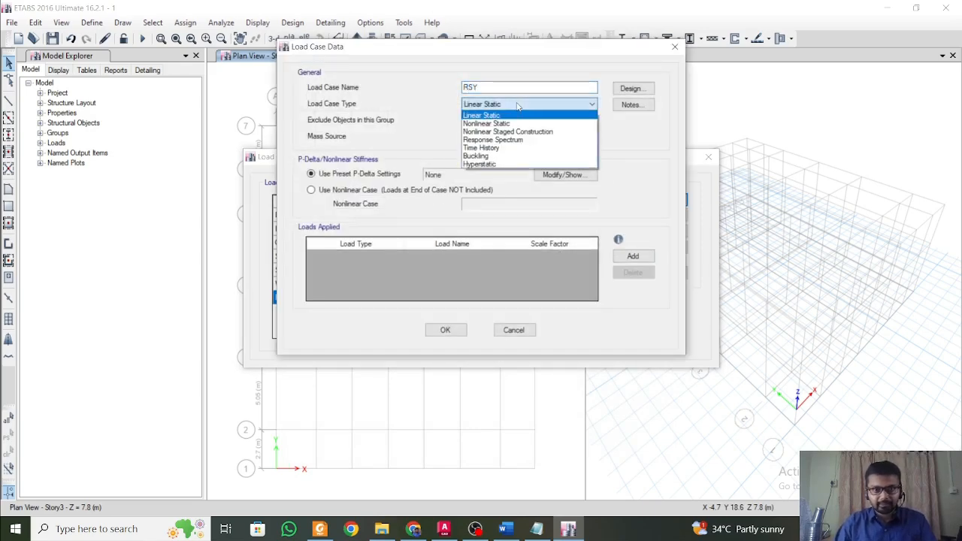
pyautogui.click(494, 140)
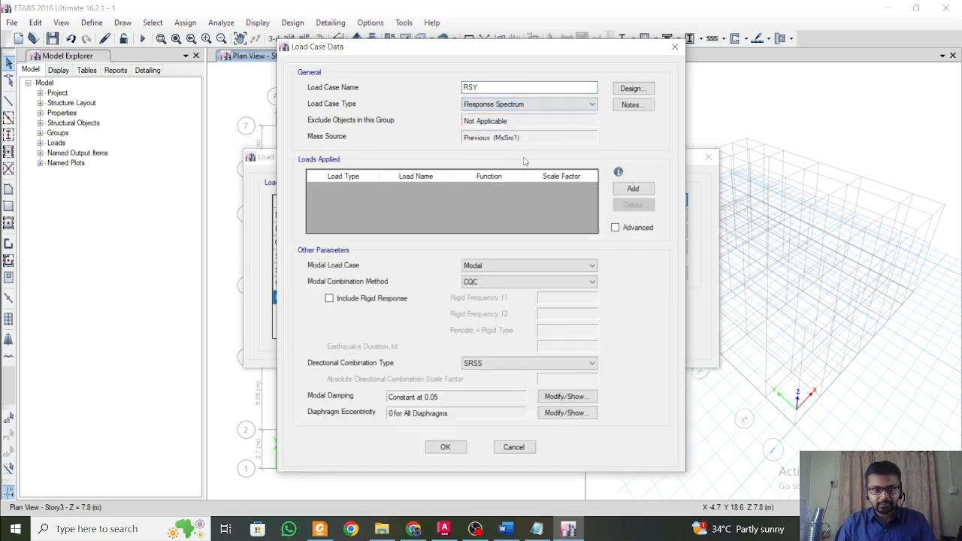
# Add an acceleration load to RSY with scale factor 0.98 and load name U2.
pyautogui.click(629, 192)
pyautogui.click(554, 189)
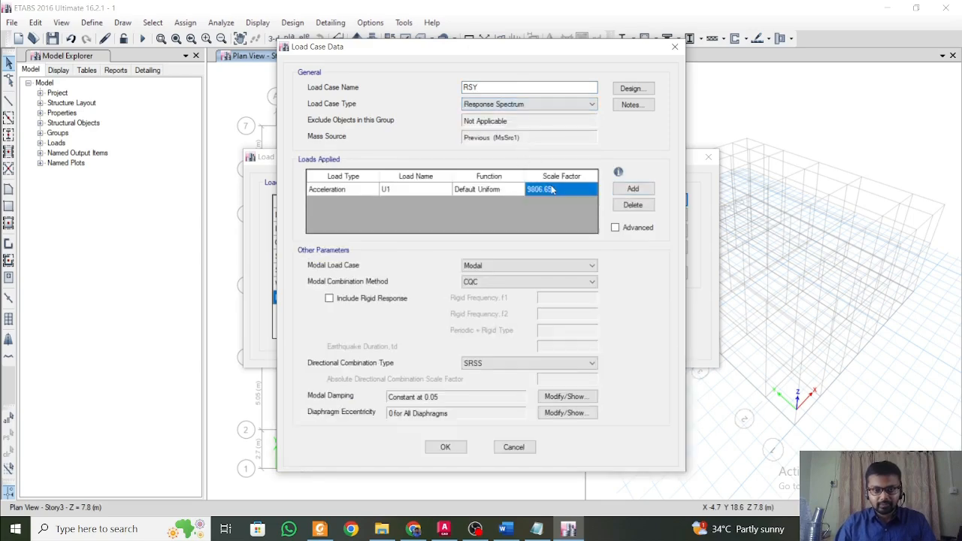
pyautogui.write('0.98')
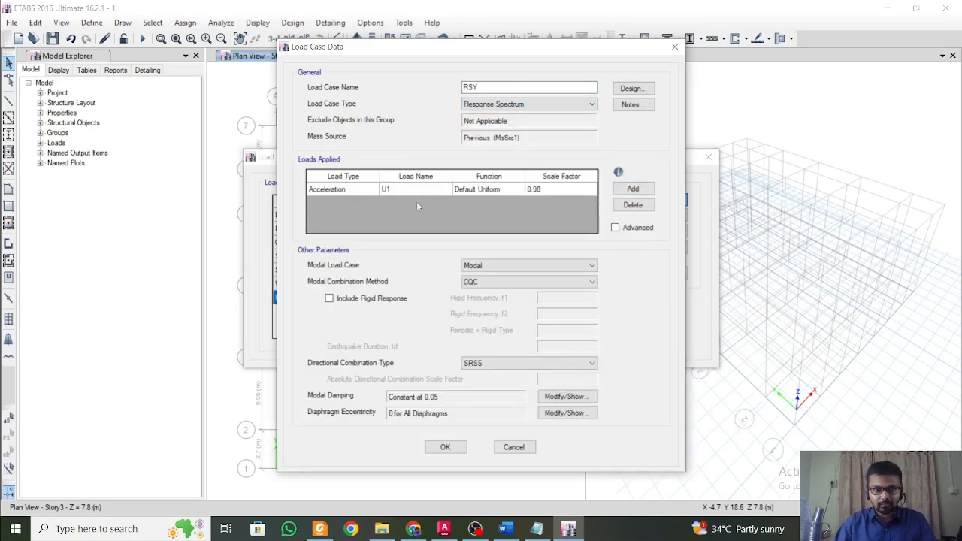
pyautogui.click(415, 189)
pyautogui.click(446, 190)
pyautogui.click(406, 208)
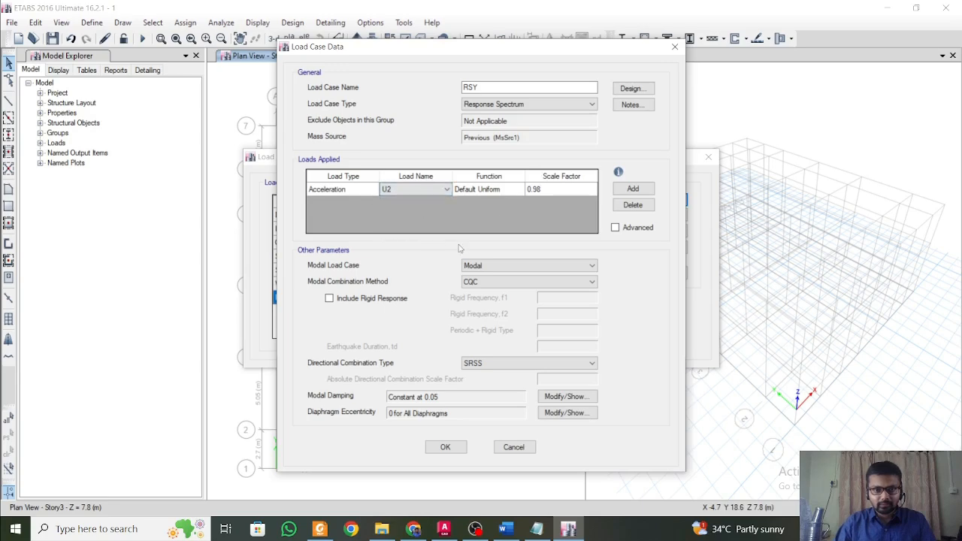
pyautogui.click(641, 191)
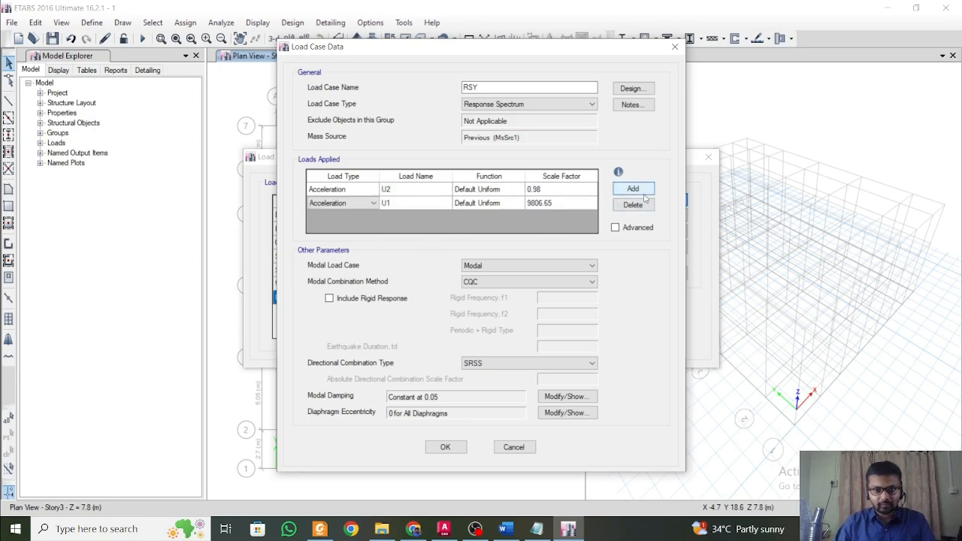
pyautogui.click(489, 203)
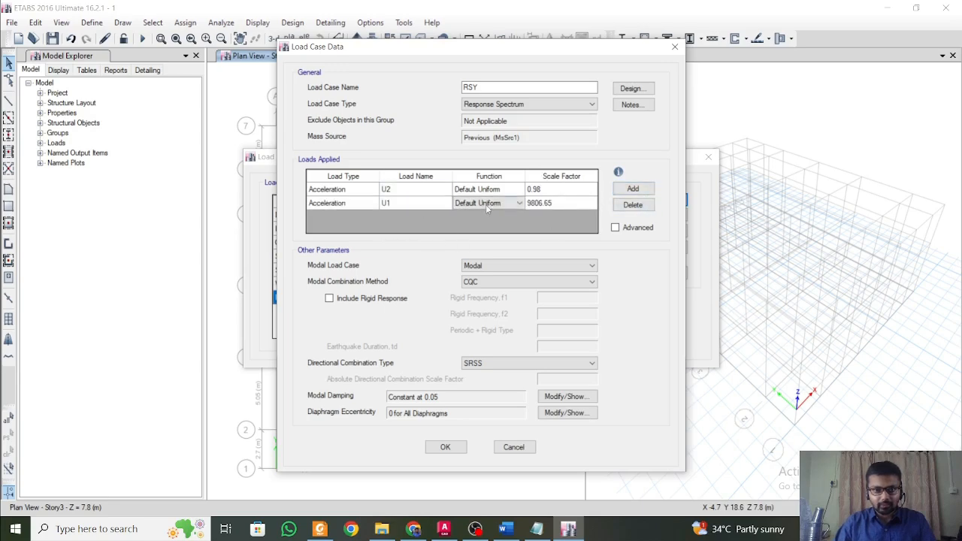
pyautogui.click(633, 205)
# Accept load case RSY and start a new load case named RSZ with type Response Spectrum.
pyautogui.click(461, 447)
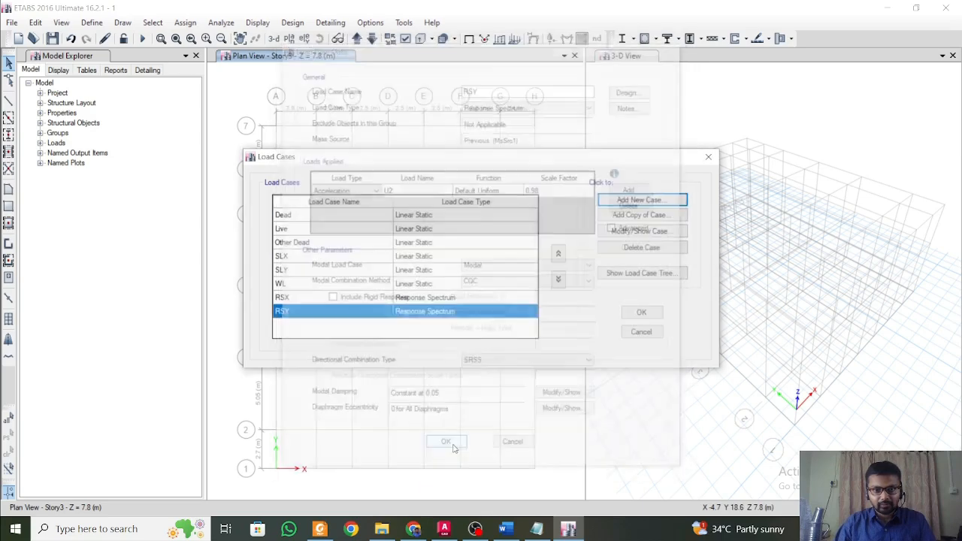
pyautogui.click(642, 200)
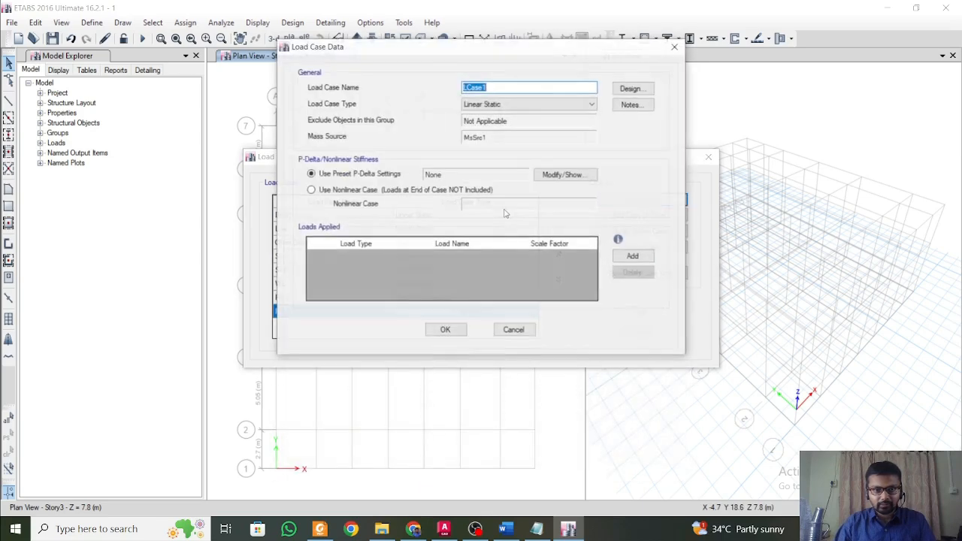
pyautogui.write('RSZ')
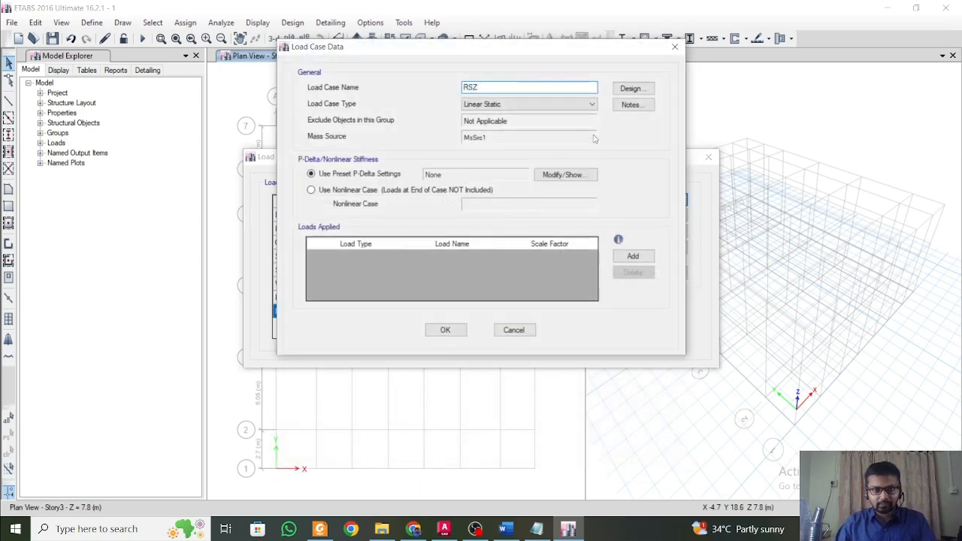
pyautogui.click(585, 105)
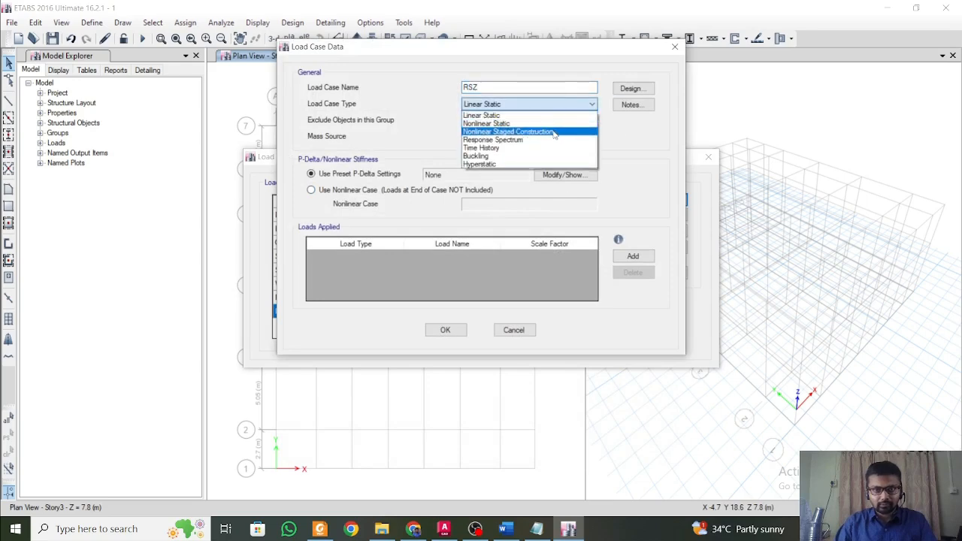
pyautogui.click(554, 140)
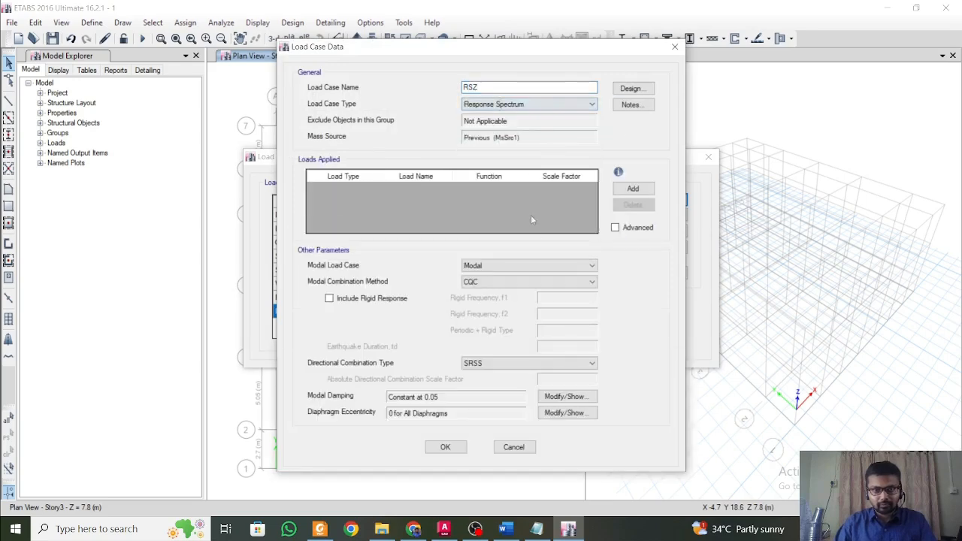
# Add a U3 acceleration load with scale factor 0.98 to RSZ, and accept the load case and the load case list.
pyautogui.click(633, 188)
pyautogui.click(417, 189)
pyautogui.click(419, 191)
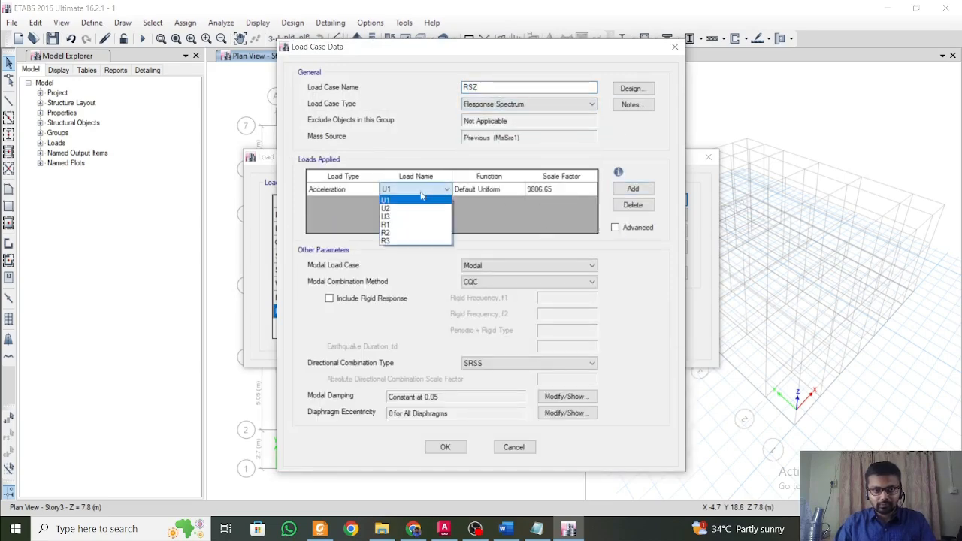
pyautogui.click(417, 217)
pyautogui.click(536, 192)
pyautogui.write('0.')
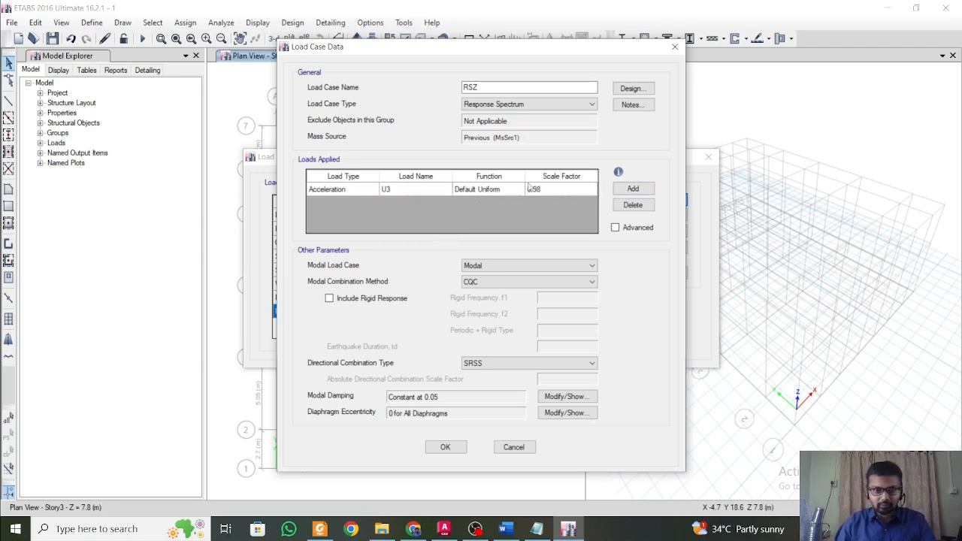
pyautogui.write('98')
pyautogui.click(445, 448)
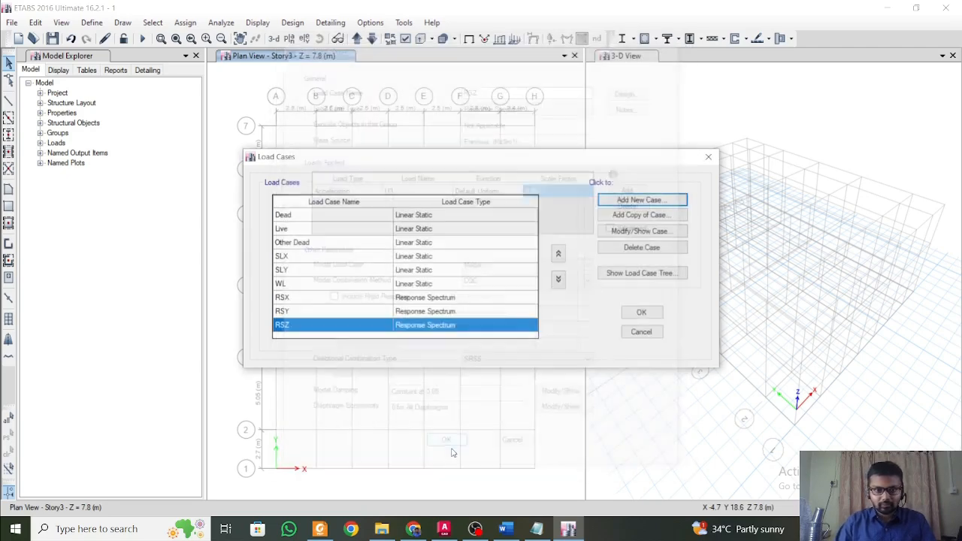
pyautogui.click(641, 313)
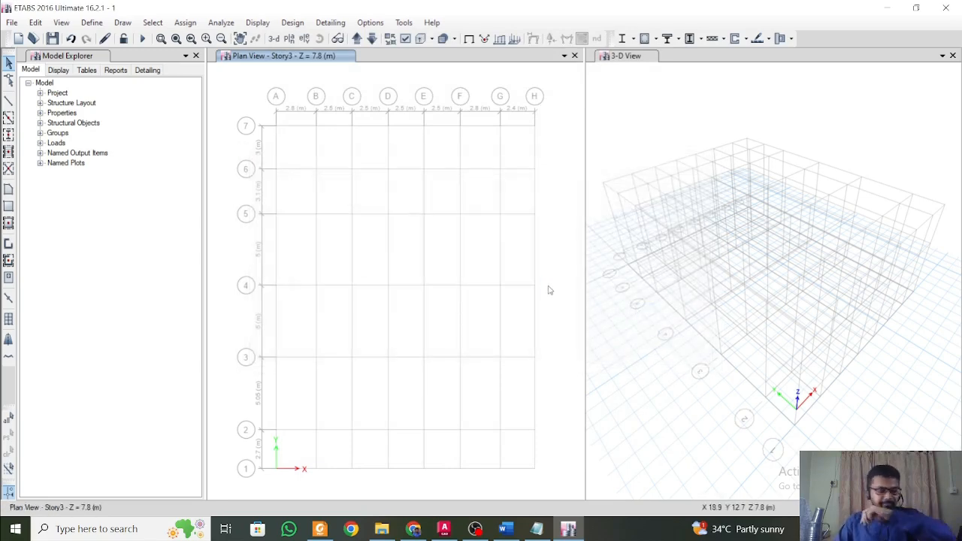
pyautogui.moveTo(526, 253)
pyautogui.mouseDown(button='middle')
pyautogui.moveTo(516, 232)
pyautogui.moveTo(538, 273)
pyautogui.moveTo(541, 258)
pyautogui.mouseUp(button='middle')
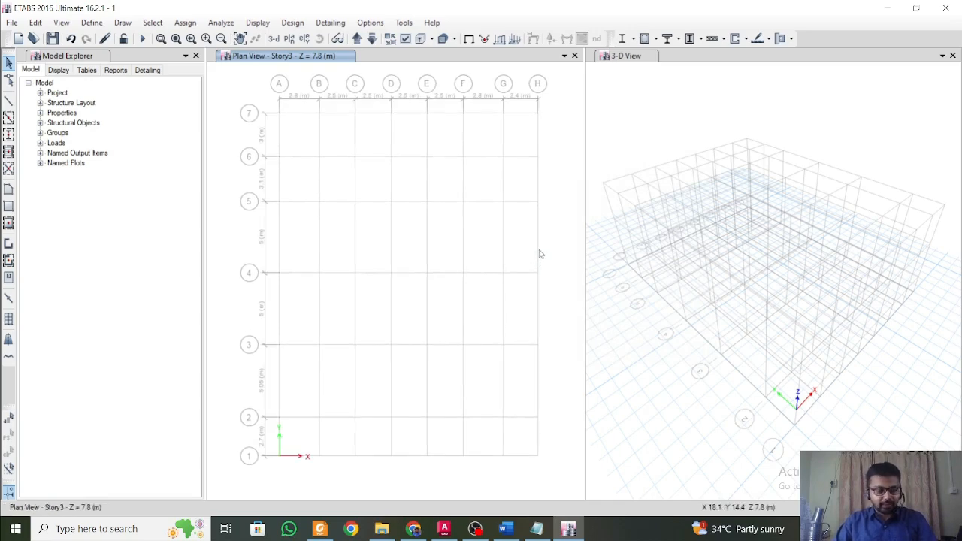
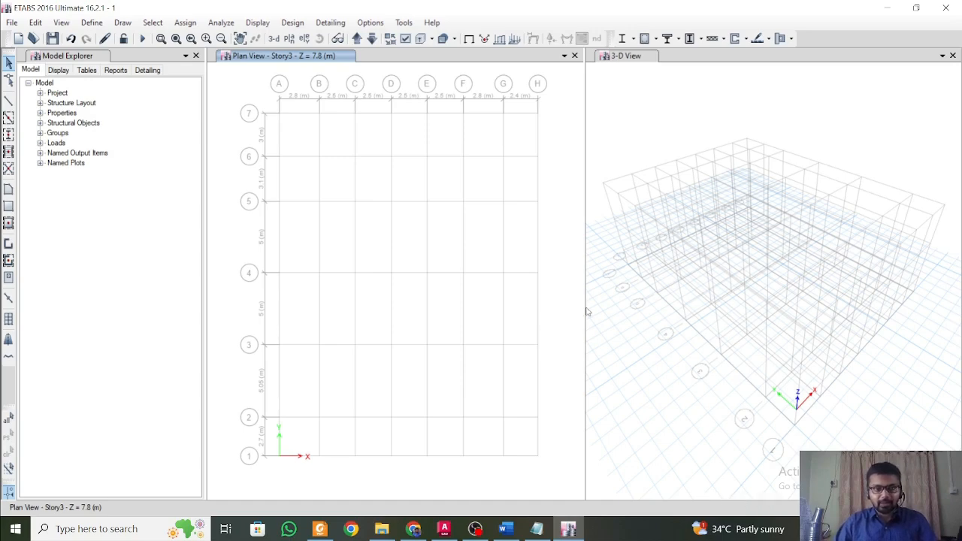
# Show the Story1 plan and start Quick Draw Columns with the section property C 400 x 400.
pyautogui.click(362, 43)
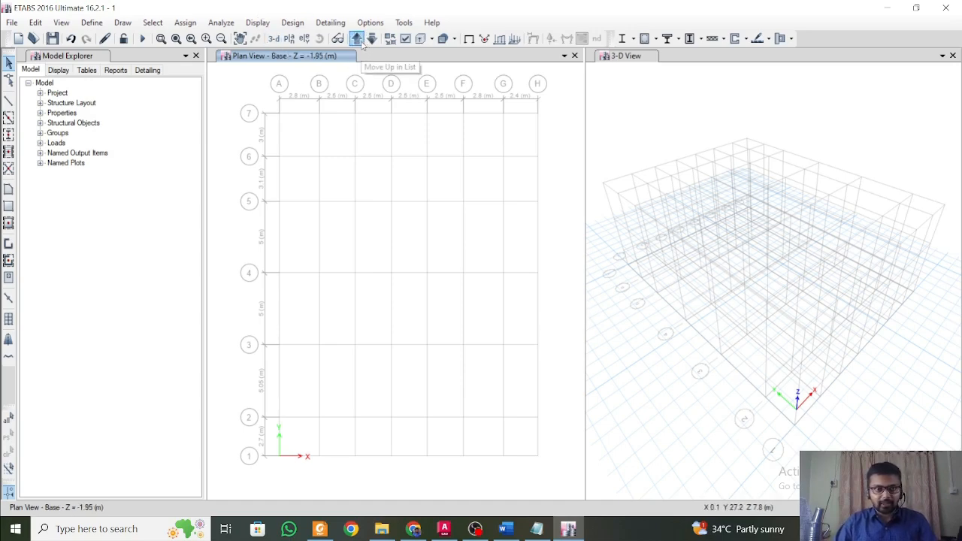
pyautogui.click(361, 43)
pyautogui.click(360, 41)
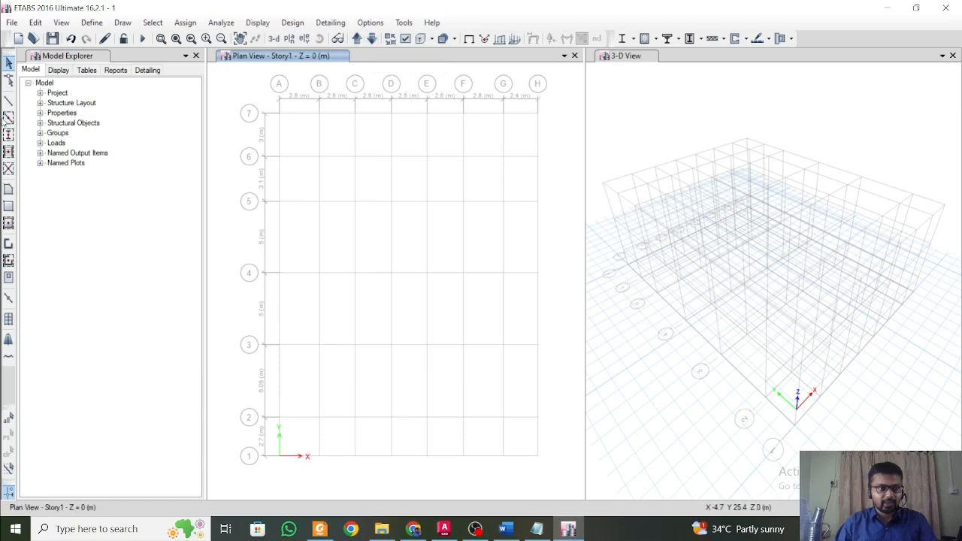
pyautogui.click(8, 134)
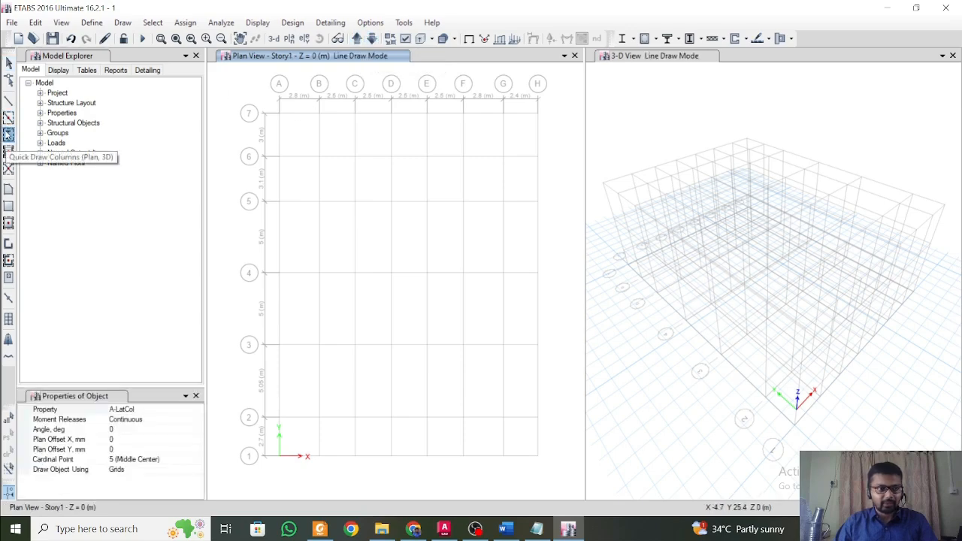
pyautogui.click(188, 410)
pyautogui.click(188, 410)
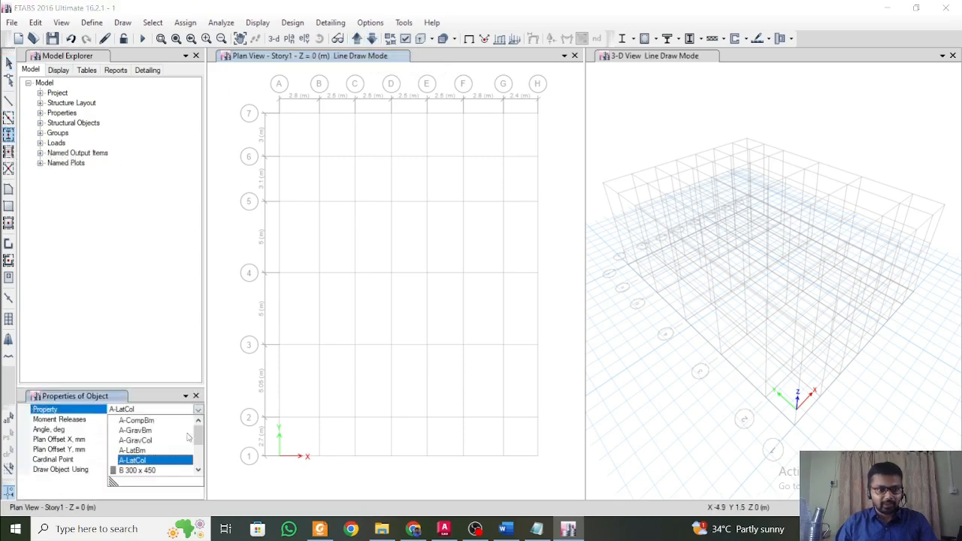
pyautogui.click(198, 471)
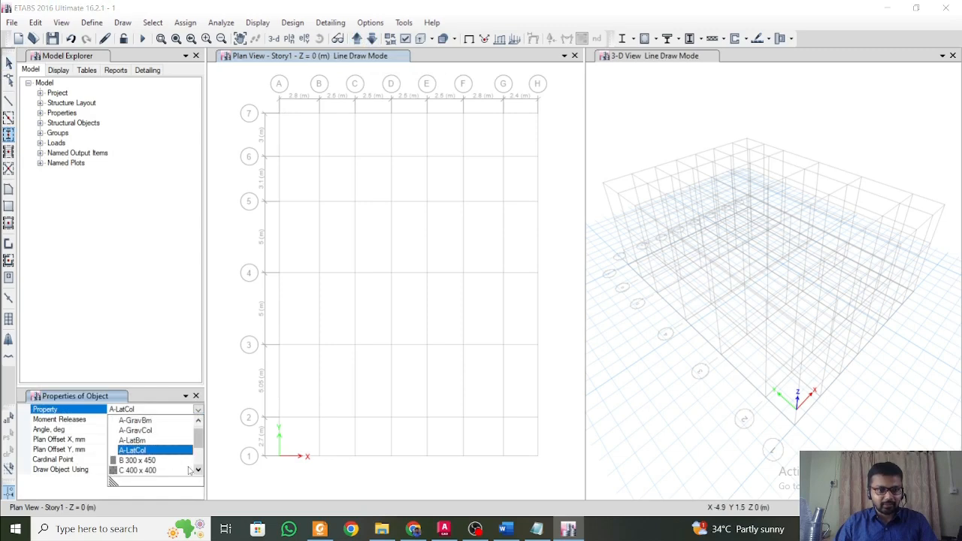
pyautogui.click(143, 471)
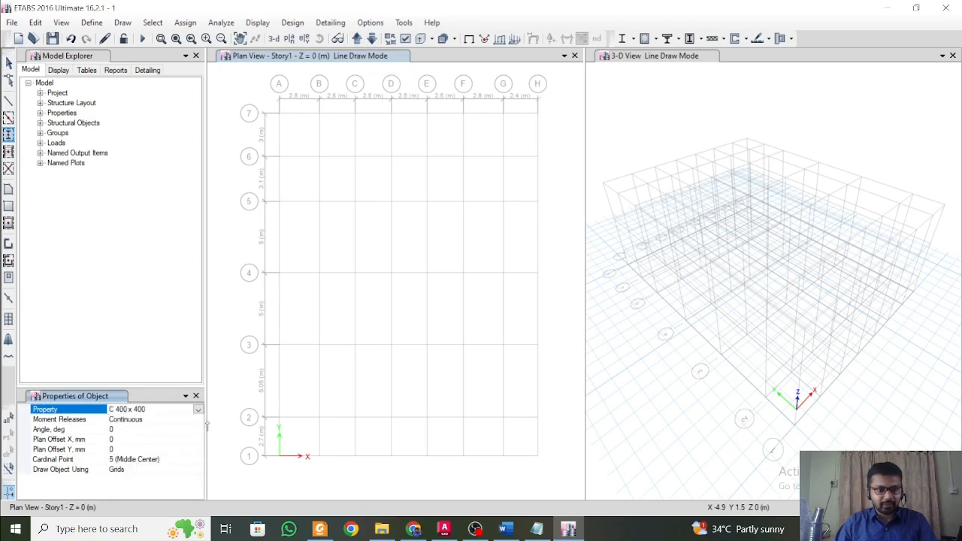
# Check the column layout in the AutoCAD architectural plan and, back in ETABS, place columns at grid points C7 and E7.
pyautogui.click(440, 530)
pyautogui.scroll(2, 446, 240)
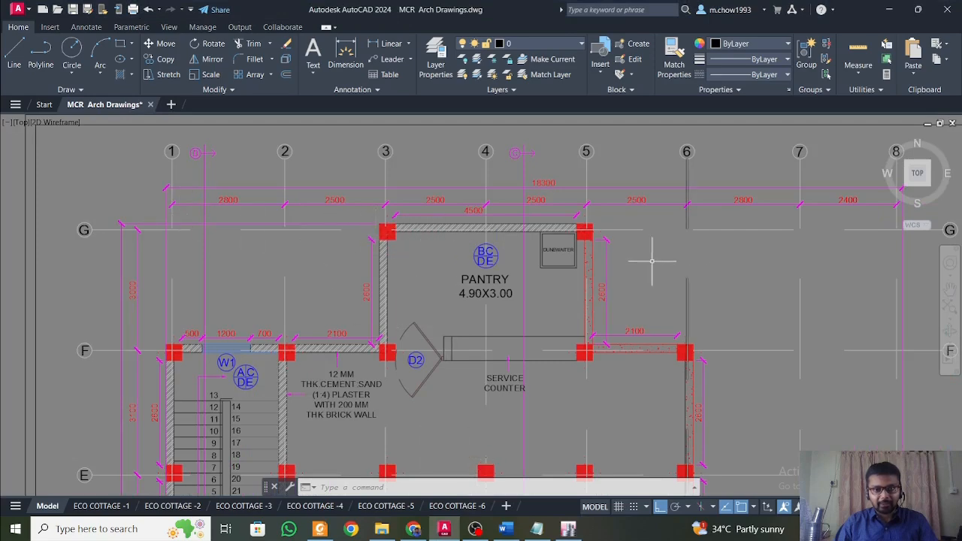
pyautogui.click(568, 529)
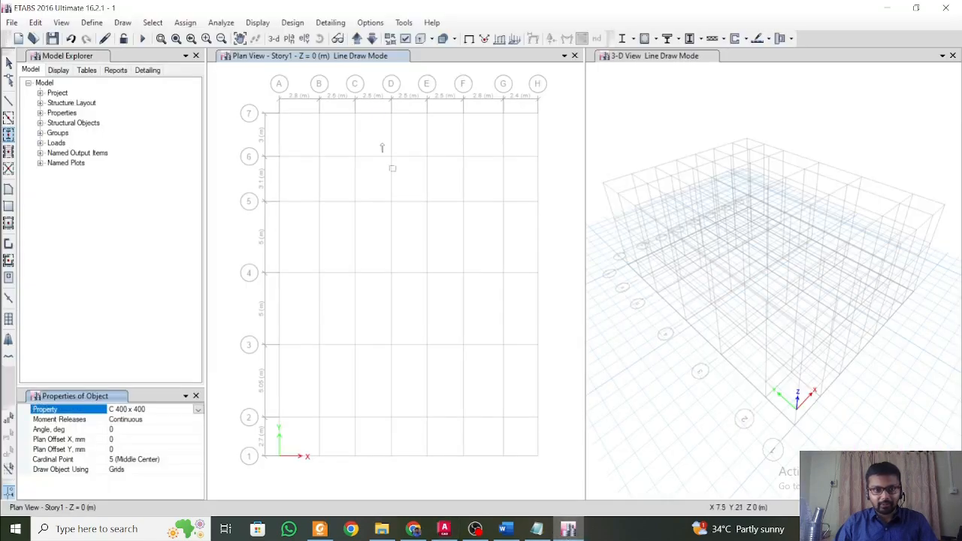
pyautogui.click(354, 115)
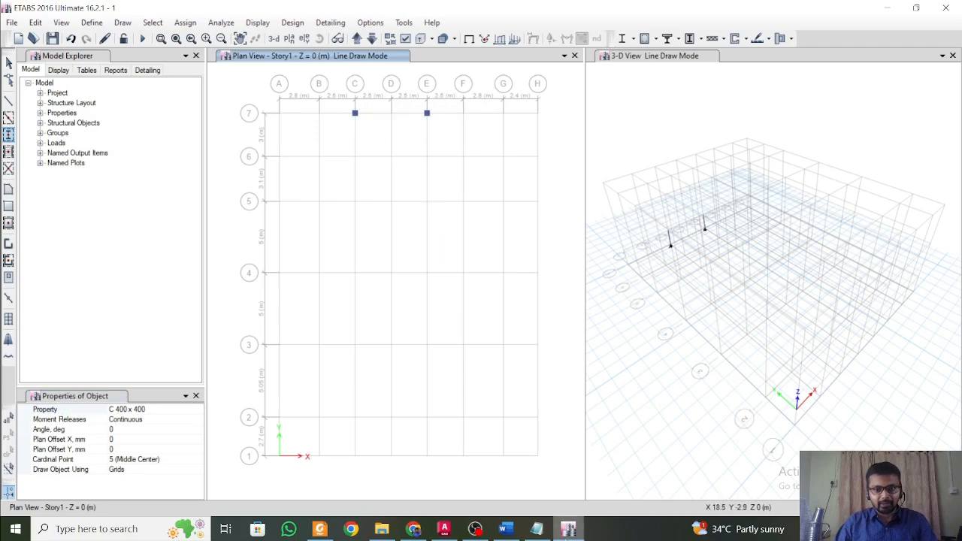
# Check the next column row in the AutoCAD plan and place ETABS columns along grid 6 at A, B, C, E and F.
pyautogui.moveTo(513, 531)
pyautogui.click(444, 530)
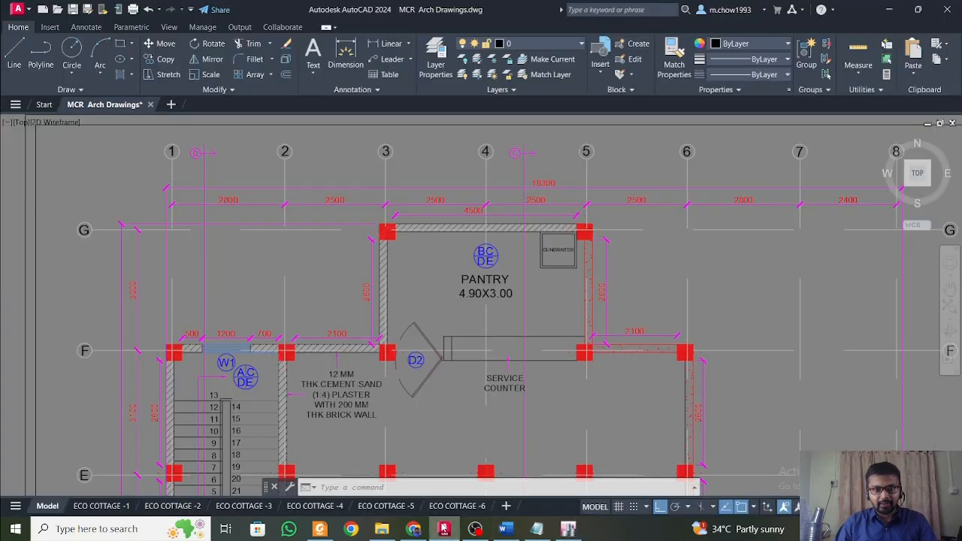
pyautogui.moveTo(457, 308); pyautogui.dragTo(421, 227, button='middle')
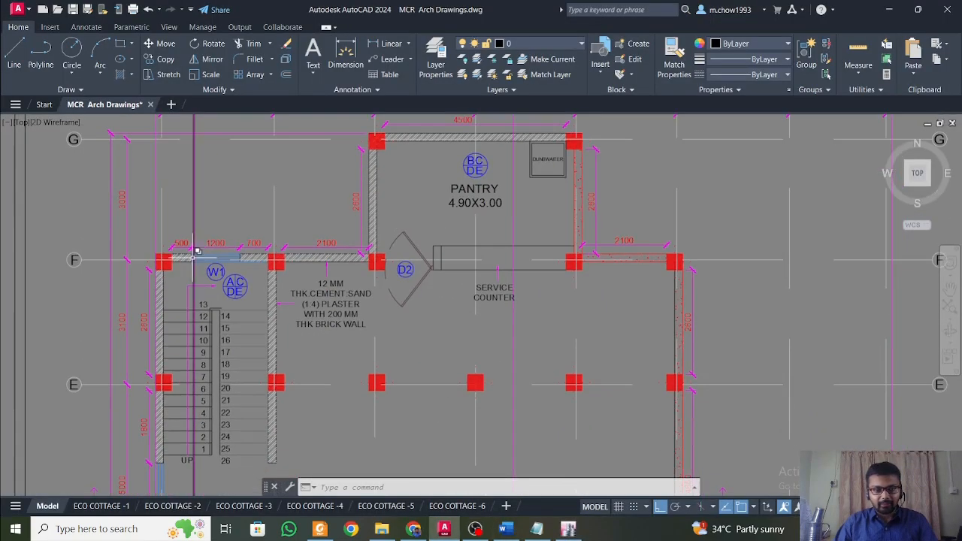
pyautogui.moveTo(198, 256); pyautogui.dragTo(192, 301, button='middle')
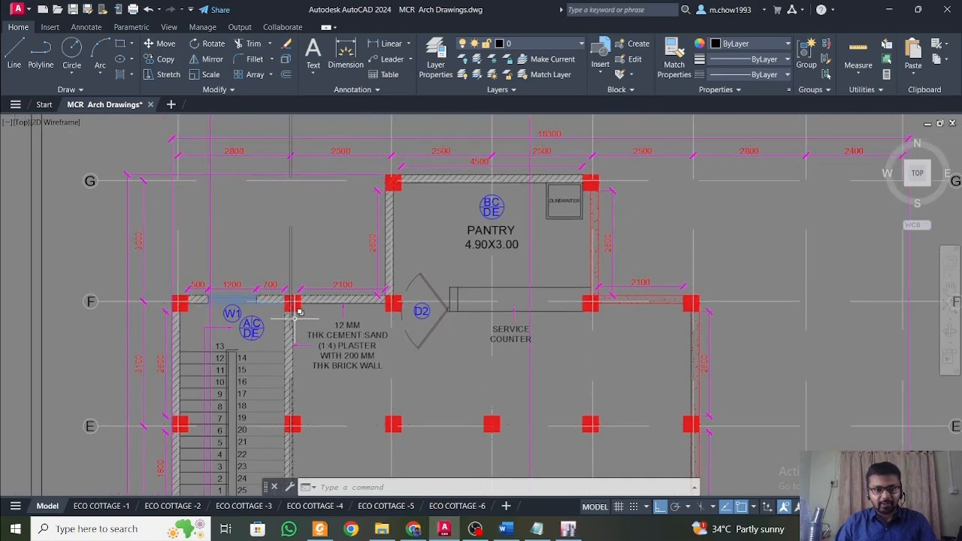
pyautogui.moveTo(560, 316); pyautogui.dragTo(572, 400, button='middle')
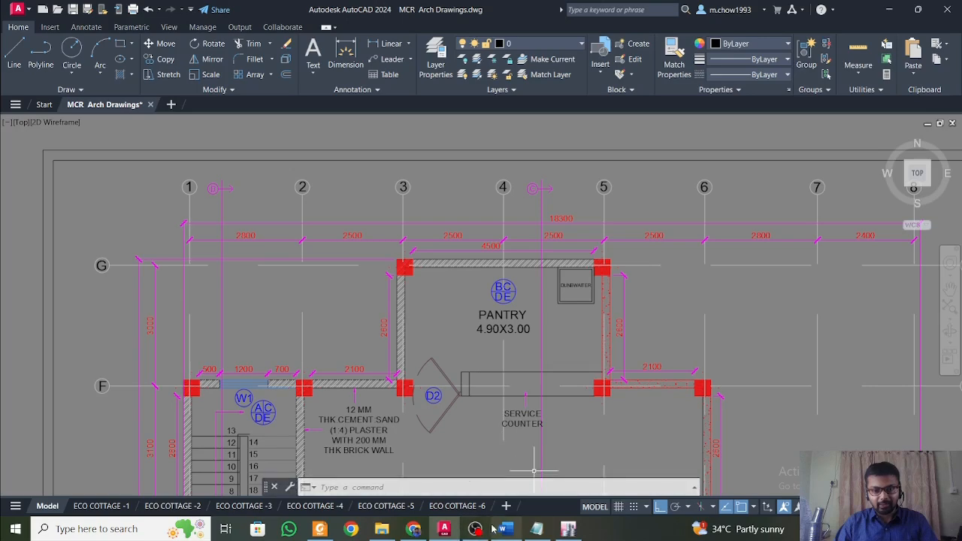
pyautogui.click(570, 530)
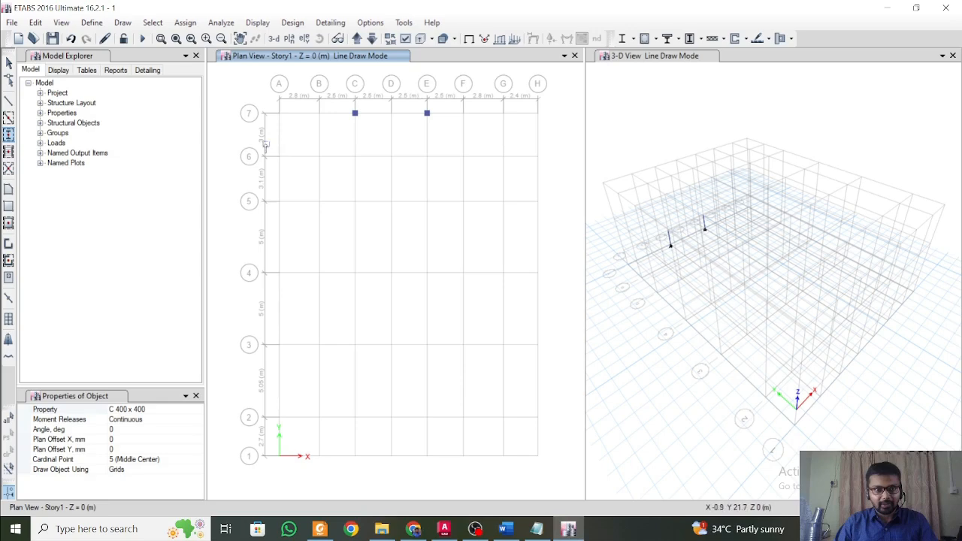
pyautogui.moveTo(265, 145); pyautogui.dragTo(374, 179)
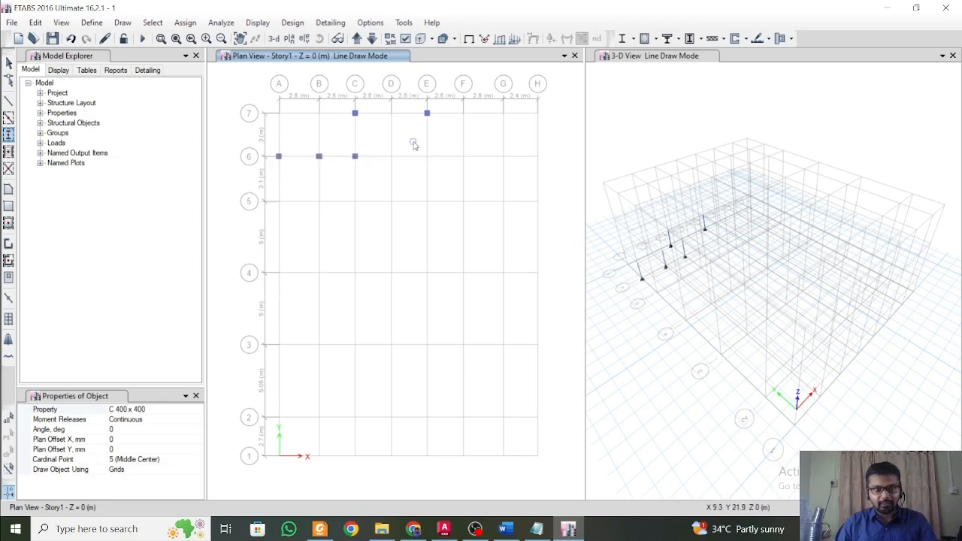
pyautogui.moveTo(413, 143); pyautogui.dragTo(470, 169)
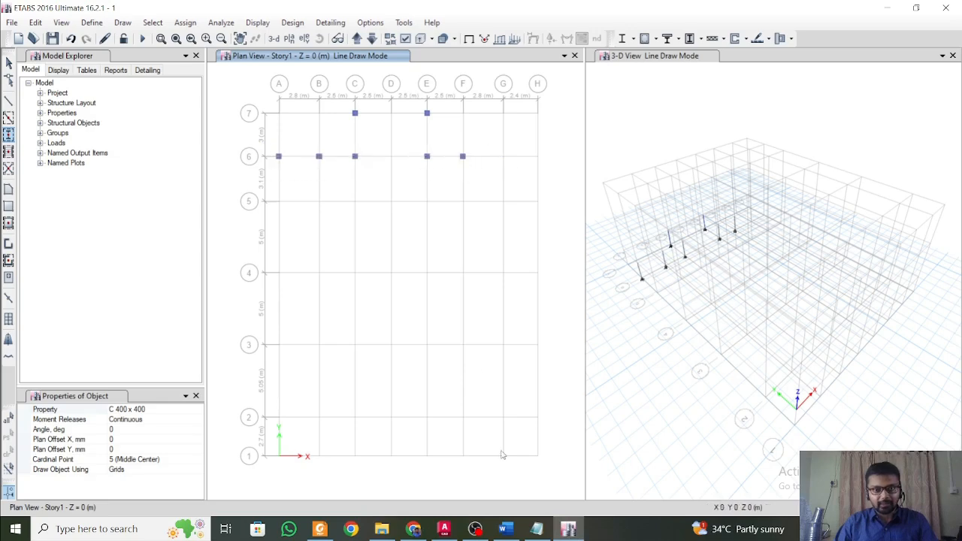
# Draw the remaining Story1 columns: row 5 at A–F, row 4 at A/B/D/F, row 3 at A/B/D/F/H, row 2 at A–C/E–H, row 1 at A/C/E/G.
pyautogui.click(443, 530)
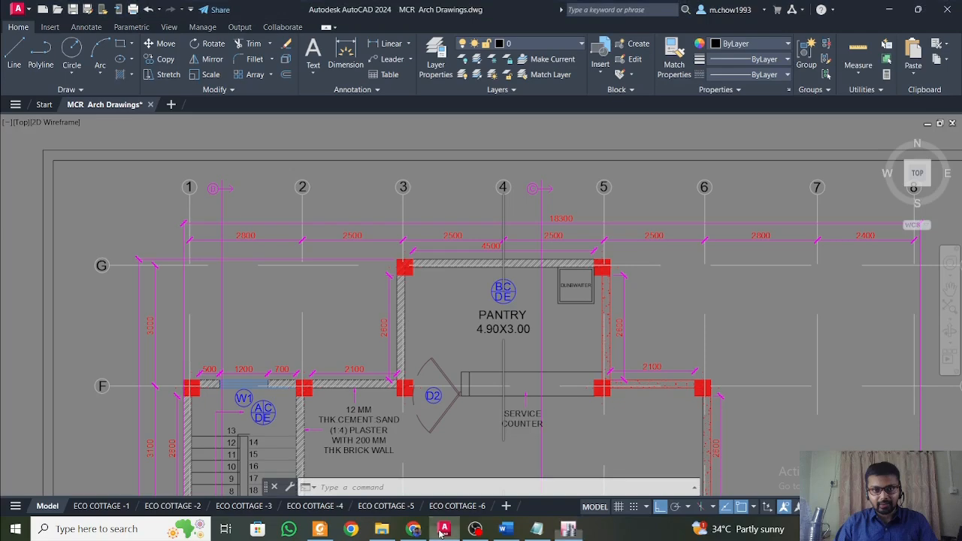
pyautogui.click(443, 530)
pyautogui.click(443, 530)
pyautogui.click(443, 530)
pyautogui.scroll(4, 370, 194)
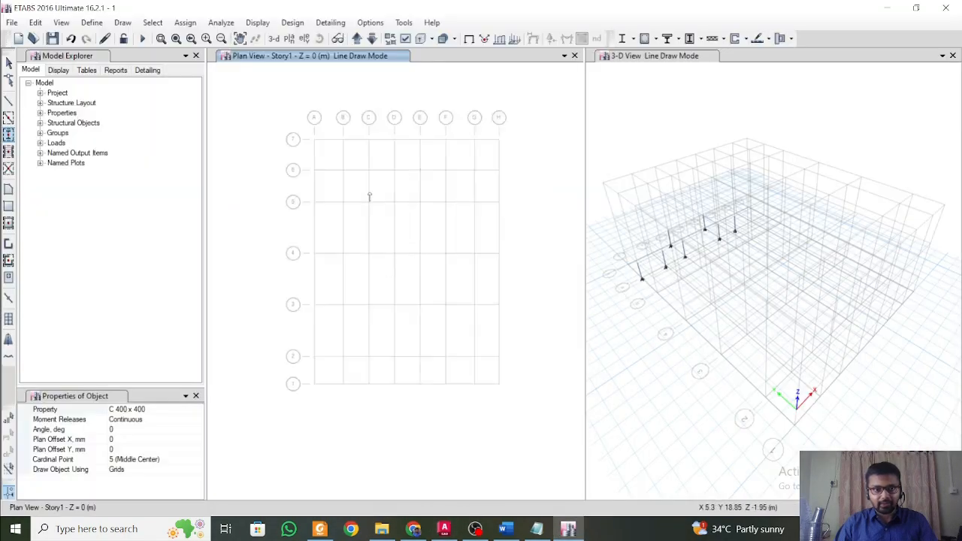
pyautogui.scroll(-5, 378, 218)
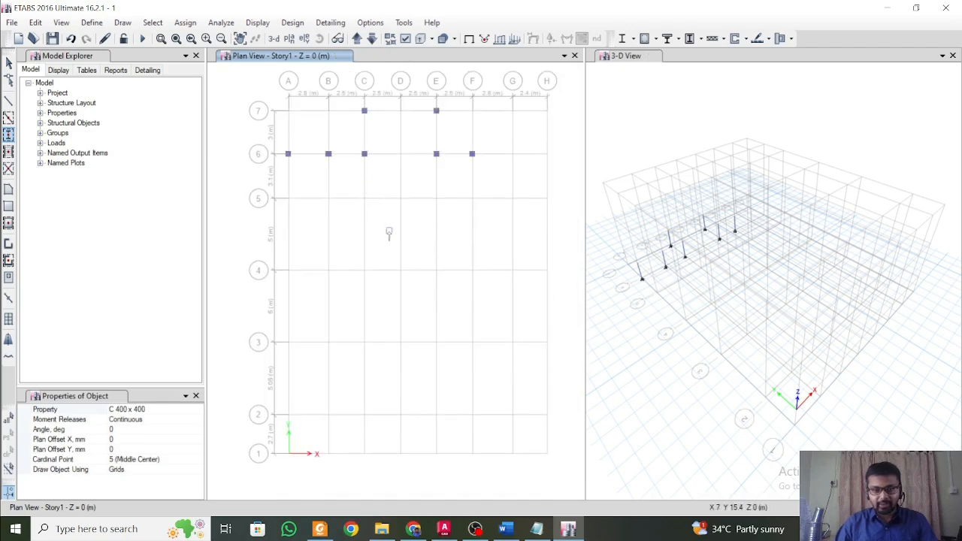
pyautogui.scroll(2, 381, 221)
pyautogui.scroll(-2, 380, 225)
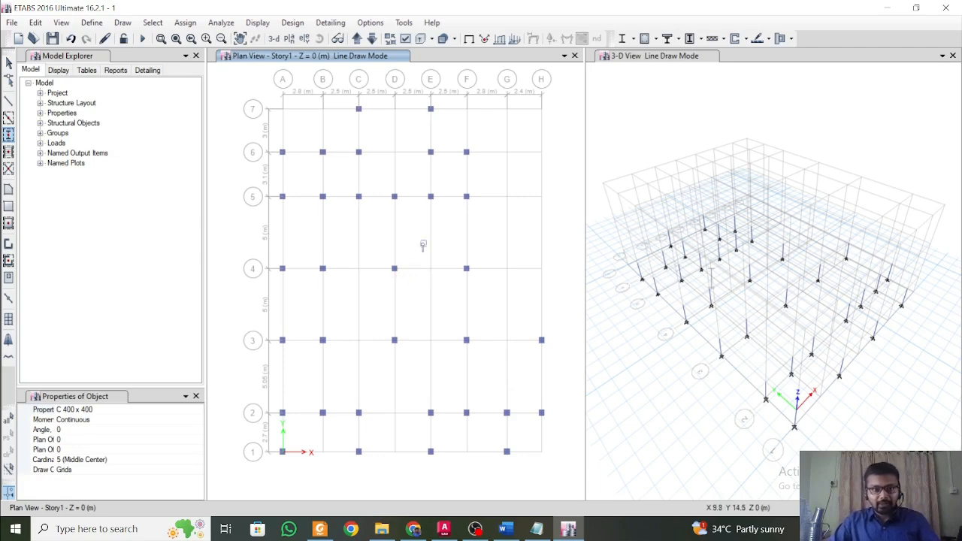
pyautogui.press('Escape')
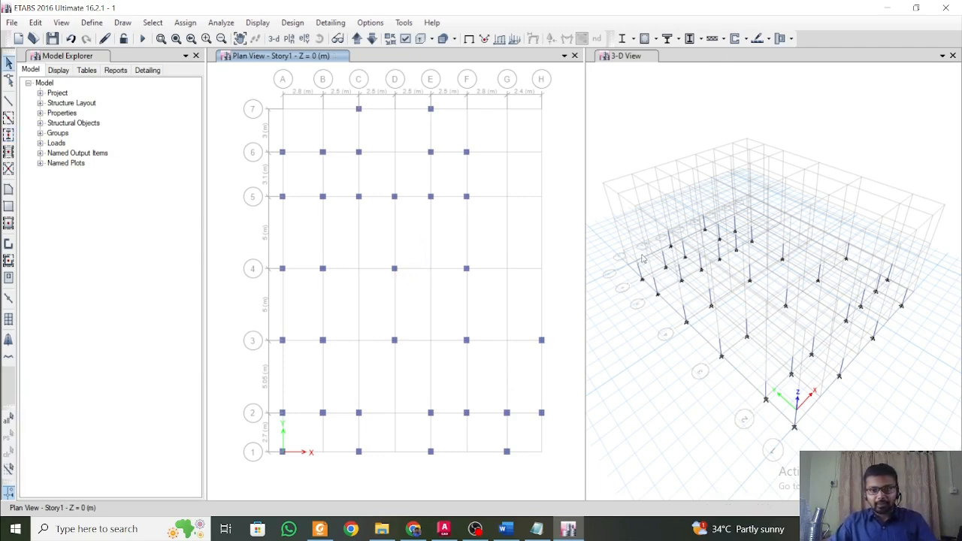
# Select all the Story1 columns together with their top joints in the 3-D view.
pyautogui.click(633, 63)
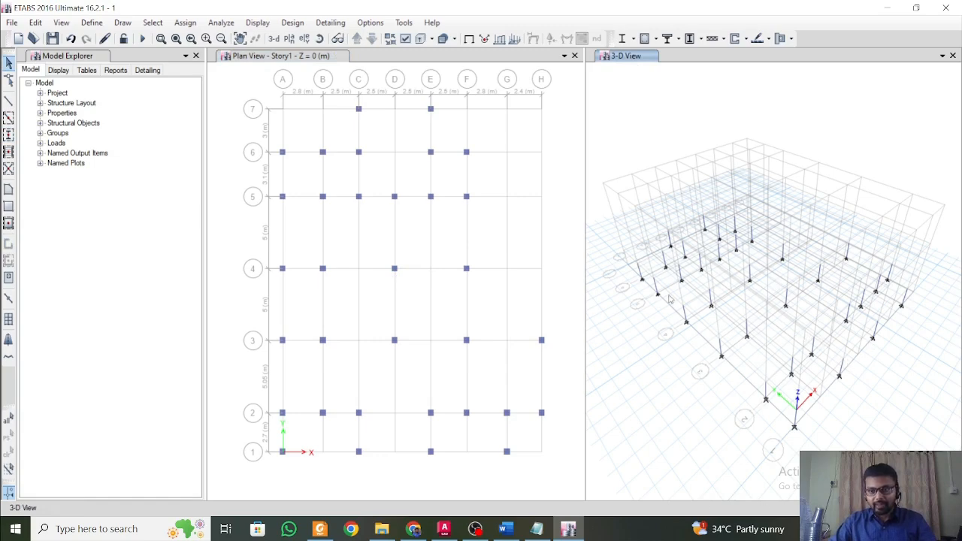
pyautogui.keyDown('shift'); pyautogui.moveTo(875, 374); pyautogui.dragTo(831, 274, button='middle'); pyautogui.keyUp('shift')
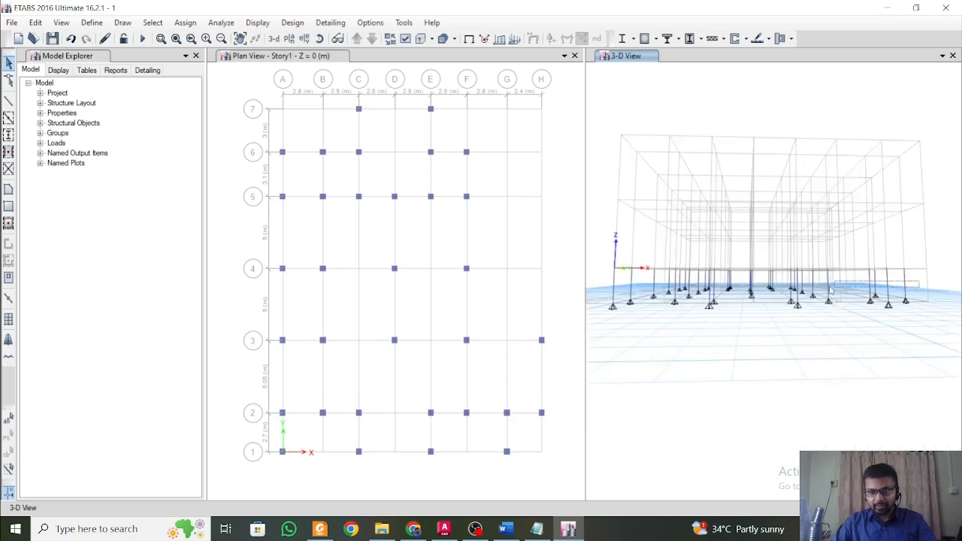
pyautogui.moveTo(831, 292); pyautogui.dragTo(601, 236)
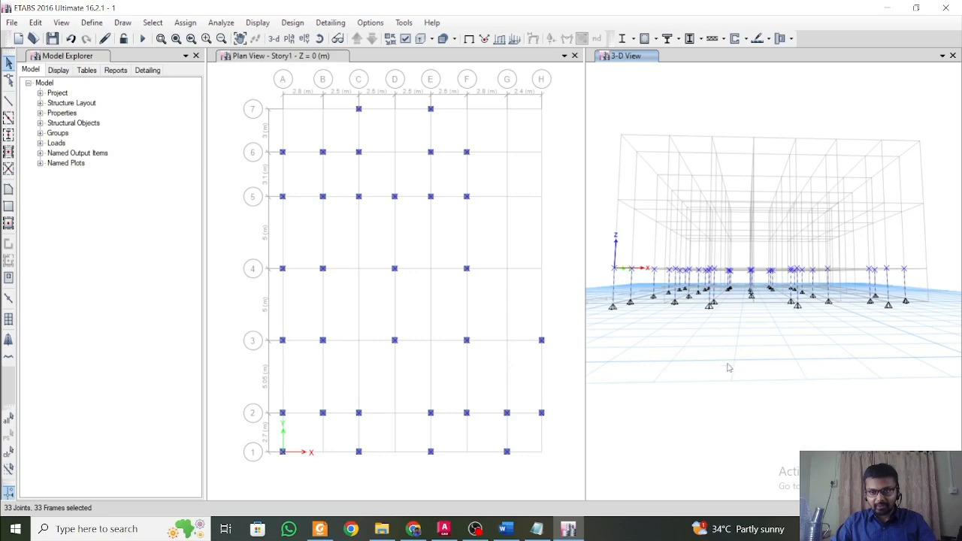
pyautogui.keyDown('shift'); pyautogui.moveTo(696, 354); pyautogui.dragTo(707, 382, button='middle'); pyautogui.keyUp('shift')
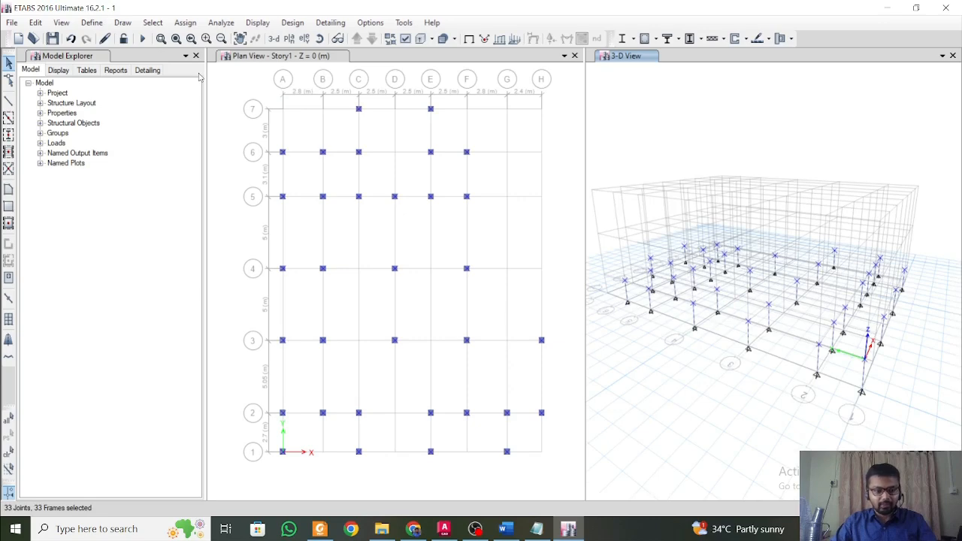
# Replicate the selected columns onto Story2 and Story3.
pyautogui.hotkey('ctrl', 'r')
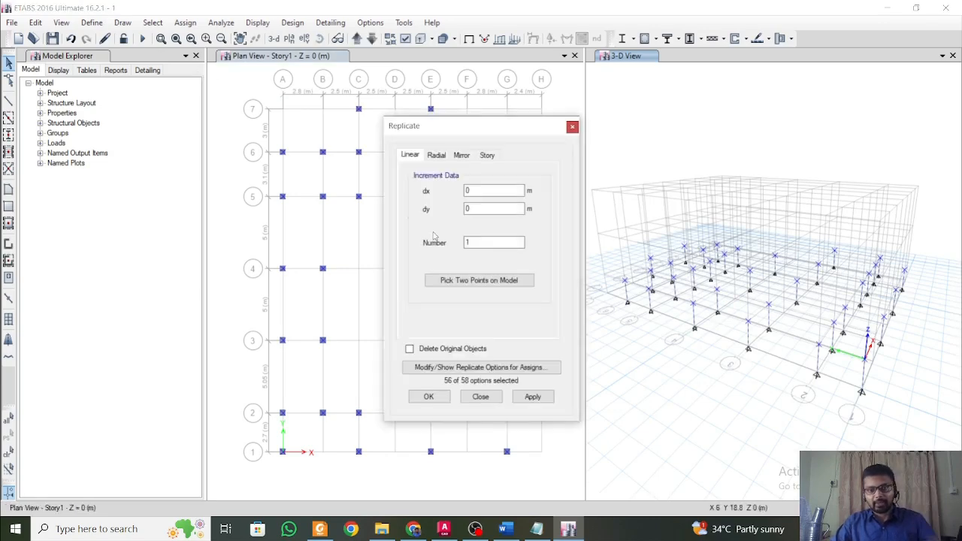
pyautogui.click(487, 155)
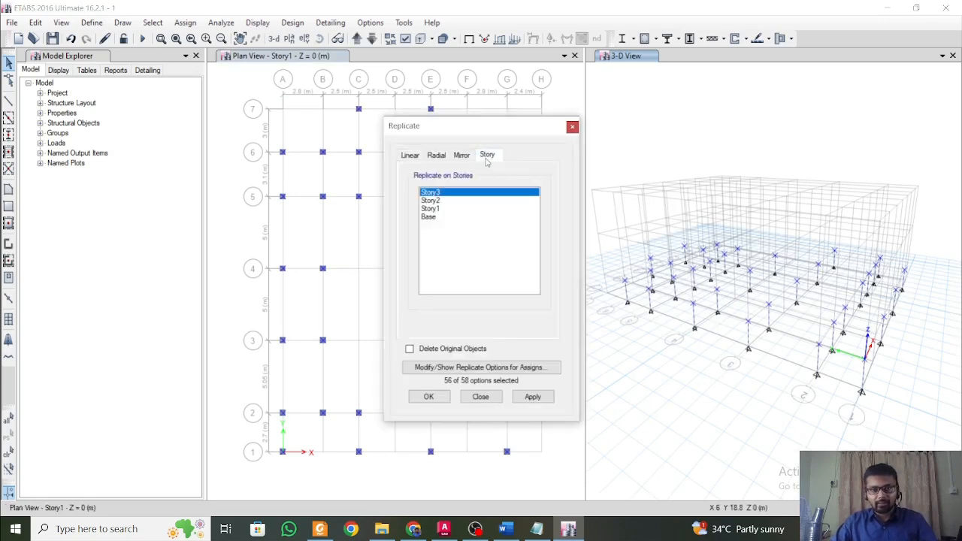
pyautogui.click(438, 201)
pyautogui.keyDown('ctrl'); pyautogui.click(433, 193); pyautogui.keyUp('ctrl')
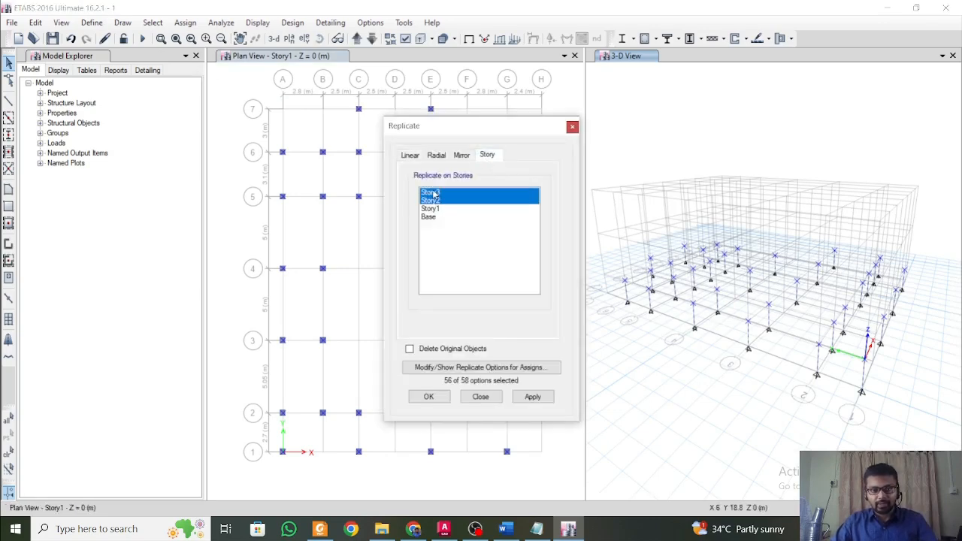
pyautogui.click(530, 399)
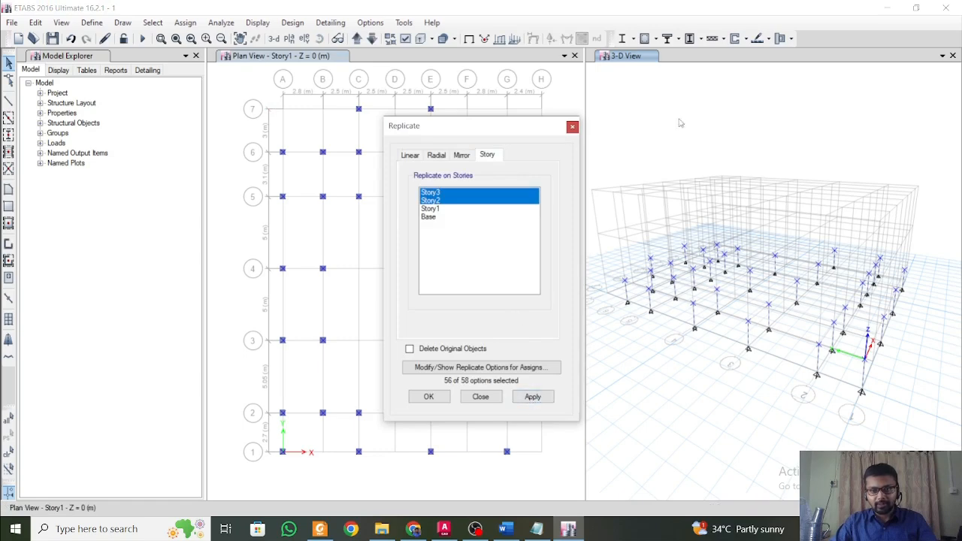
pyautogui.click(629, 60)
pyautogui.click(533, 403)
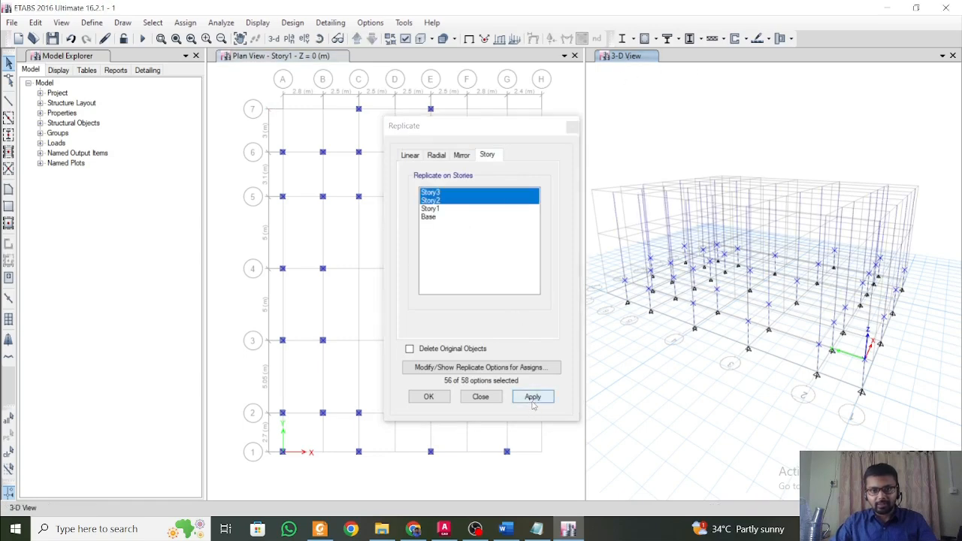
pyautogui.click(533, 398)
pyautogui.click(535, 398)
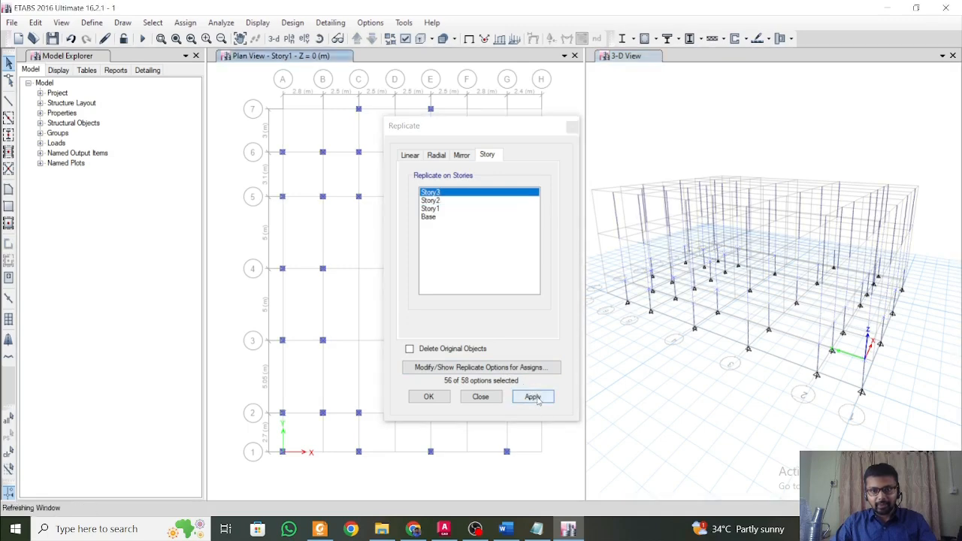
pyautogui.click(426, 394)
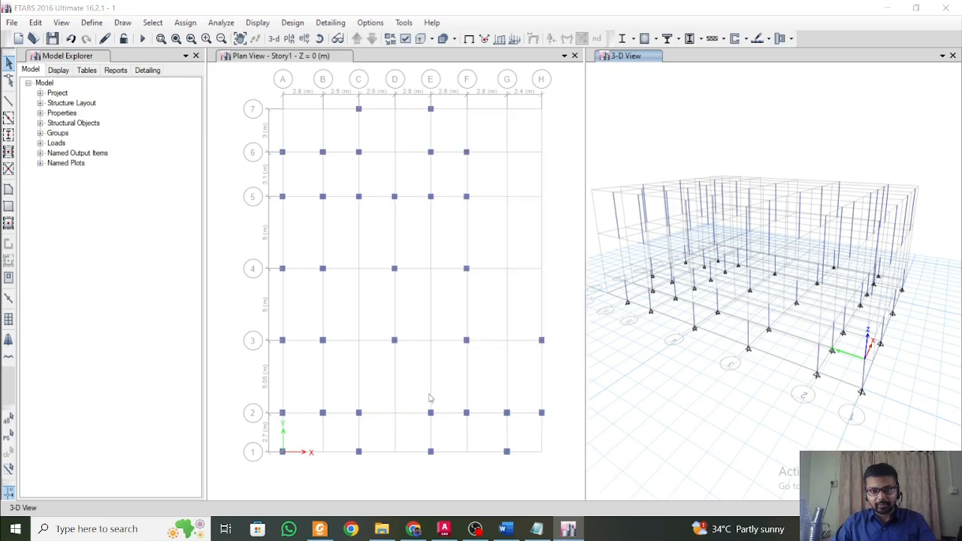
# Select the top-story columns with their top joints in the 3-D view and replicate them onto Story2.
pyautogui.moveTo(720, 372); pyautogui.dragTo(834, 226, button='middle')
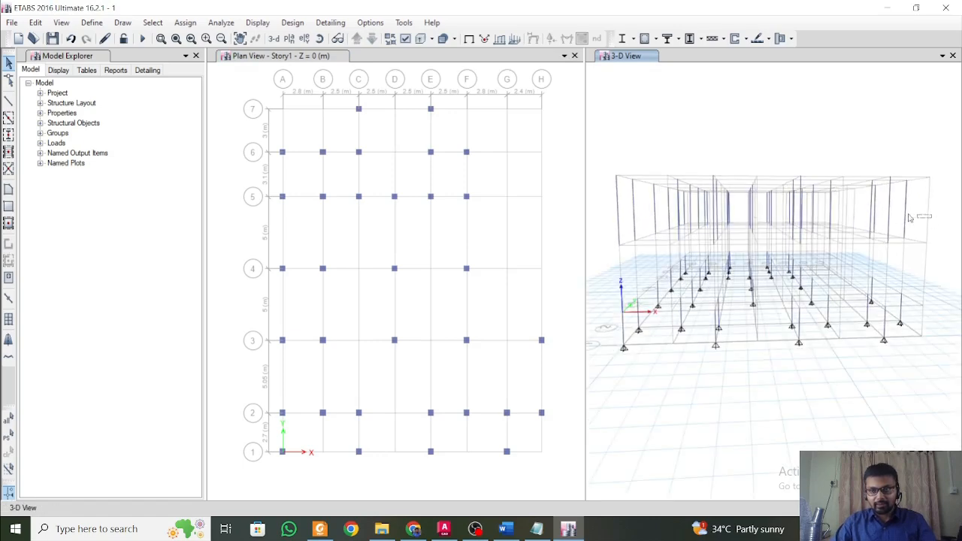
pyautogui.moveTo(910, 218); pyautogui.dragTo(597, 142)
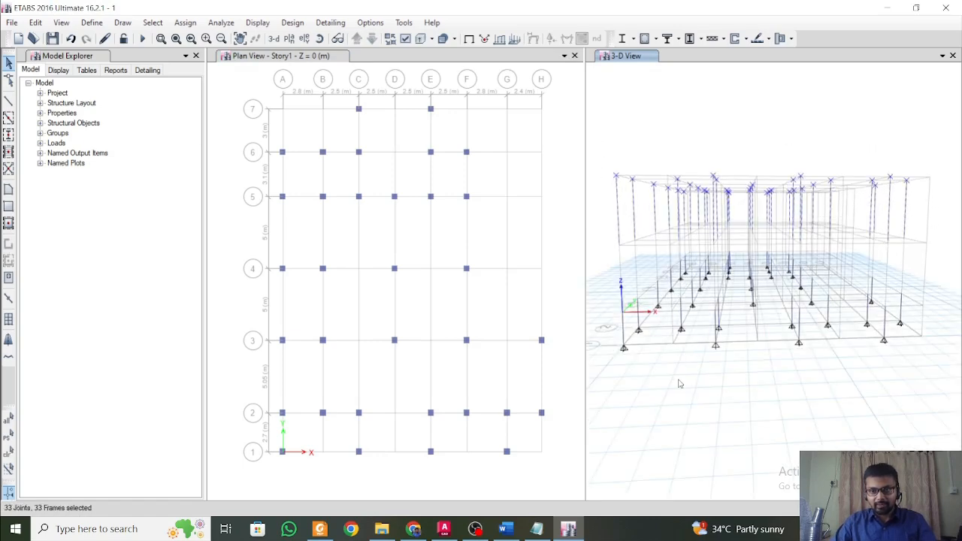
pyautogui.moveTo(679, 383); pyautogui.dragTo(704, 400, button='middle')
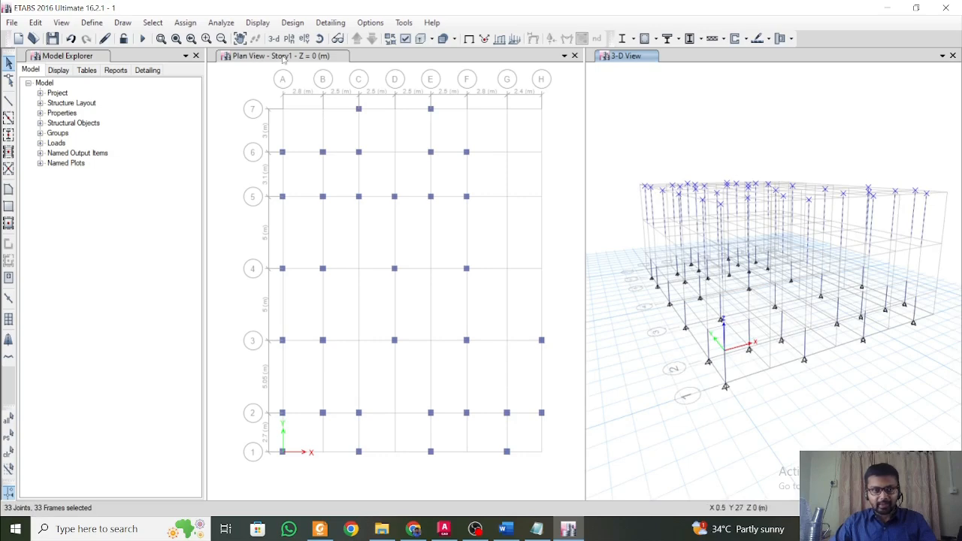
pyautogui.hotkey('ctrl', 'r')
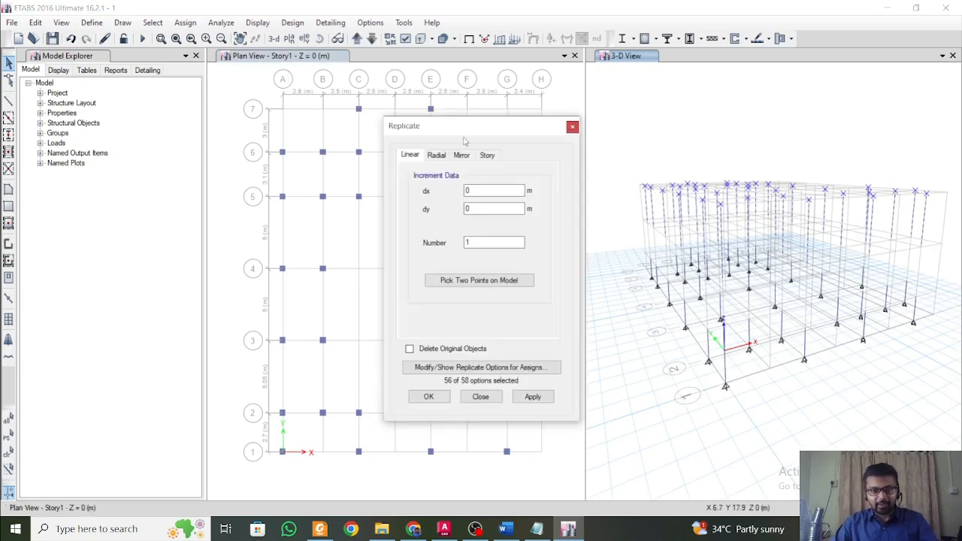
pyautogui.click(487, 155)
pyautogui.click(463, 201)
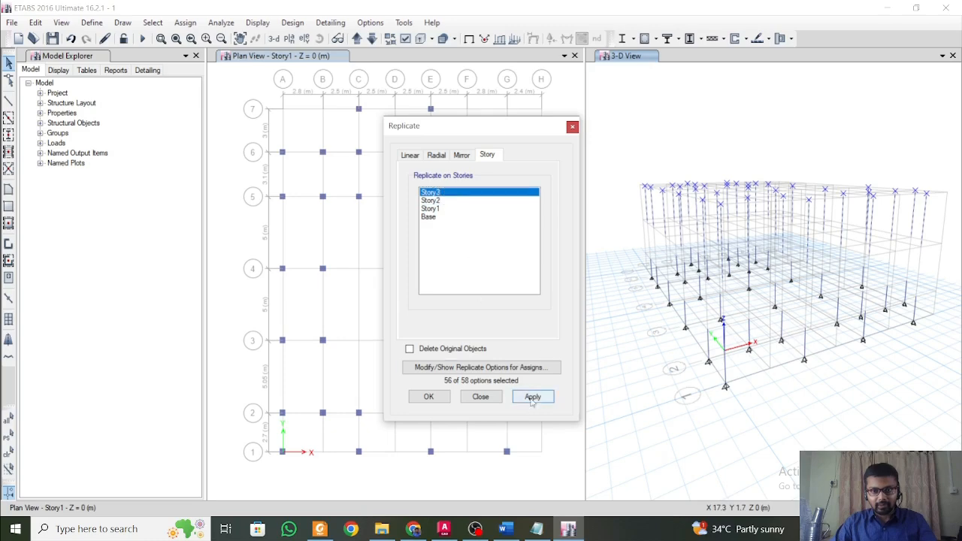
pyautogui.click(444, 201)
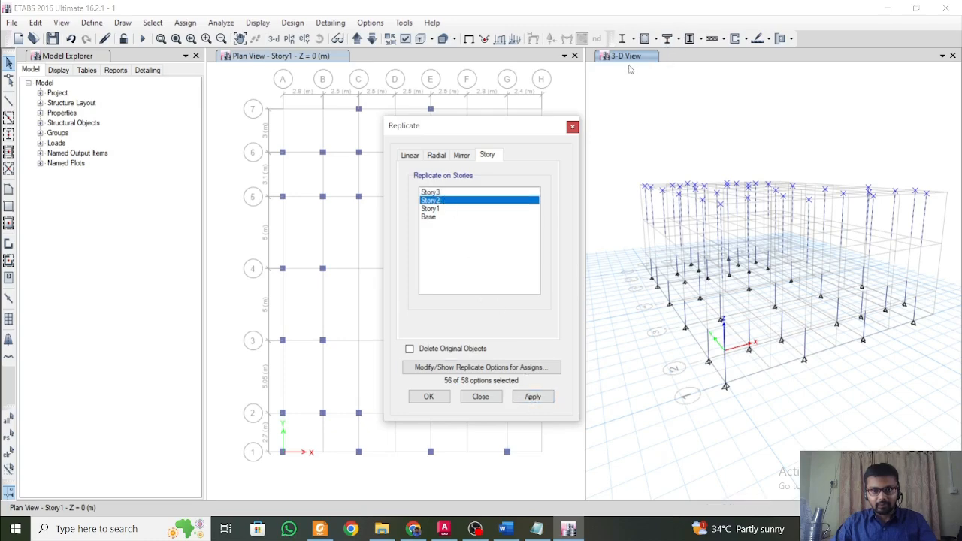
pyautogui.click(536, 400)
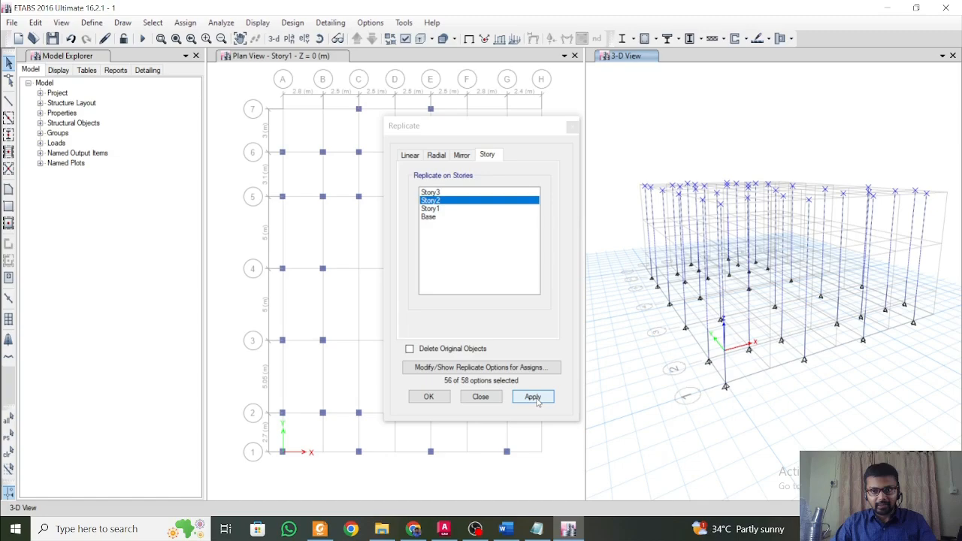
pyautogui.click(442, 398)
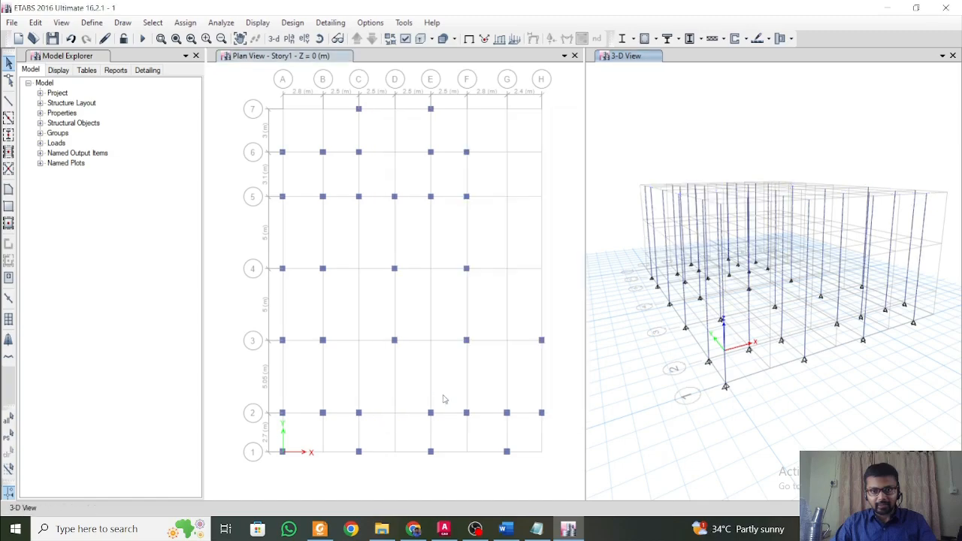
pyautogui.keyDown('shift'); pyautogui.moveTo(842, 335); pyautogui.dragTo(818, 325, button='middle'); pyautogui.keyUp('shift')
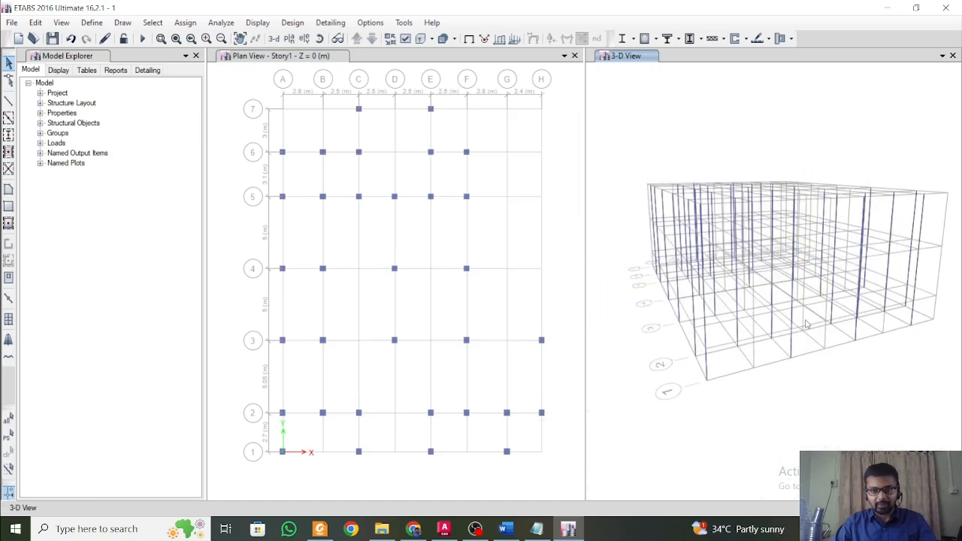
# Quick-draw B 300 x 450 beams on Story1 along grid 7 C–E, C 7–6, grid 6 A–C, A 6–1 and grid 1 A–G.
pyautogui.click(293, 65)
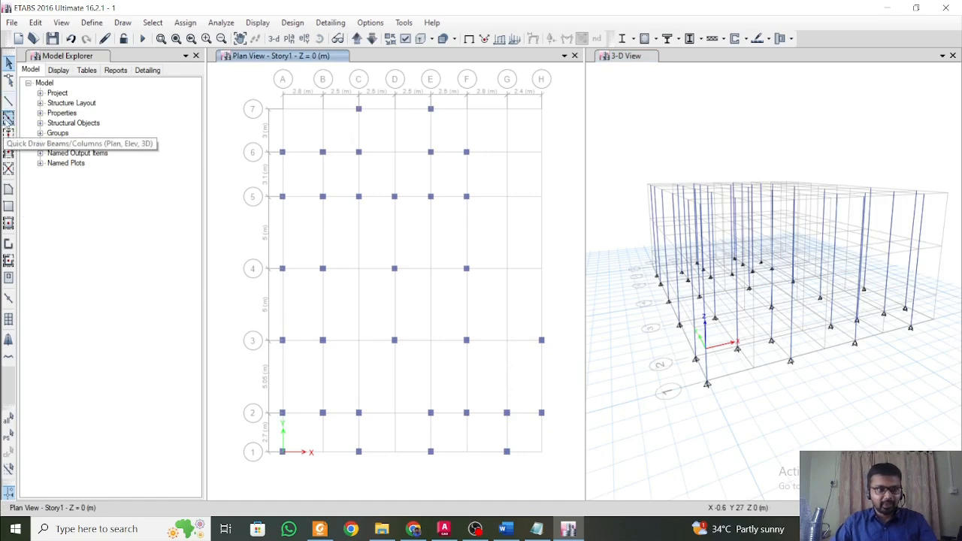
pyautogui.click(8, 118)
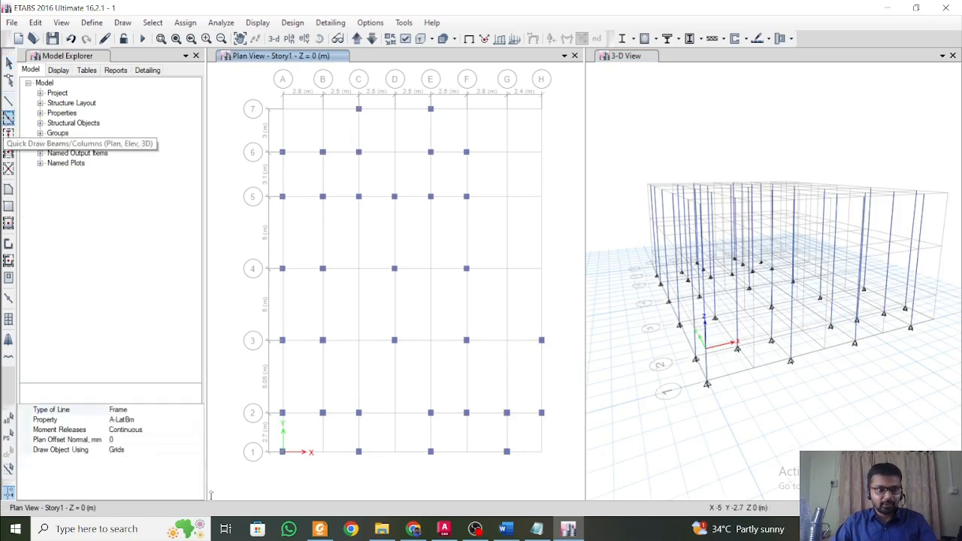
pyautogui.click(198, 421)
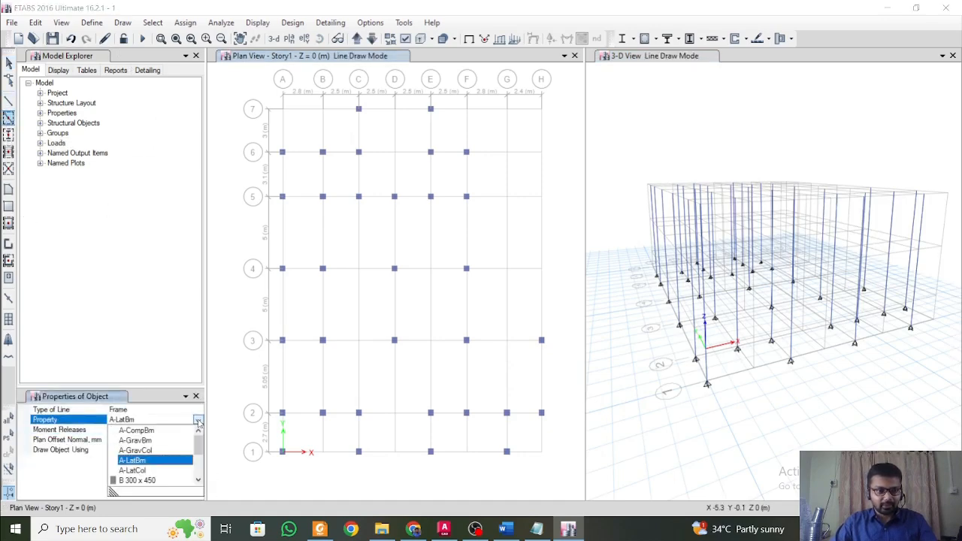
pyautogui.click(182, 481)
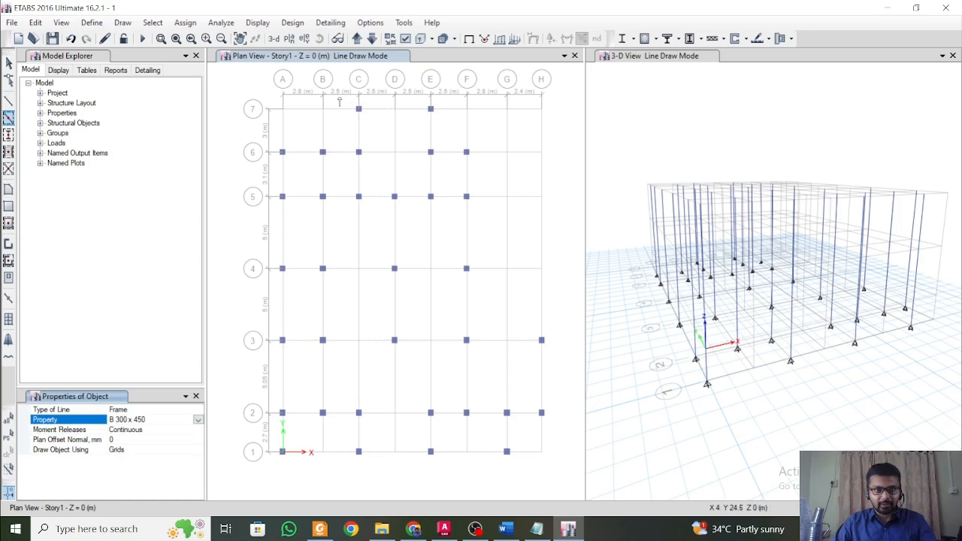
pyautogui.moveTo(341, 98)
pyautogui.mouseDown()
pyautogui.moveTo(492, 124)
pyautogui.moveTo(367, 133)
pyautogui.moveTo(379, 182)
pyautogui.mouseUp()
pyautogui.moveTo(262, 141)
pyautogui.mouseDown()
pyautogui.moveTo(373, 161)
pyautogui.moveTo(301, 478)
pyautogui.moveTo(284, 460)
pyautogui.moveTo(371, 460)
pyautogui.moveTo(548, 487)
pyautogui.moveTo(548, 472)
pyautogui.moveTo(512, 464)
pyautogui.mouseUp()
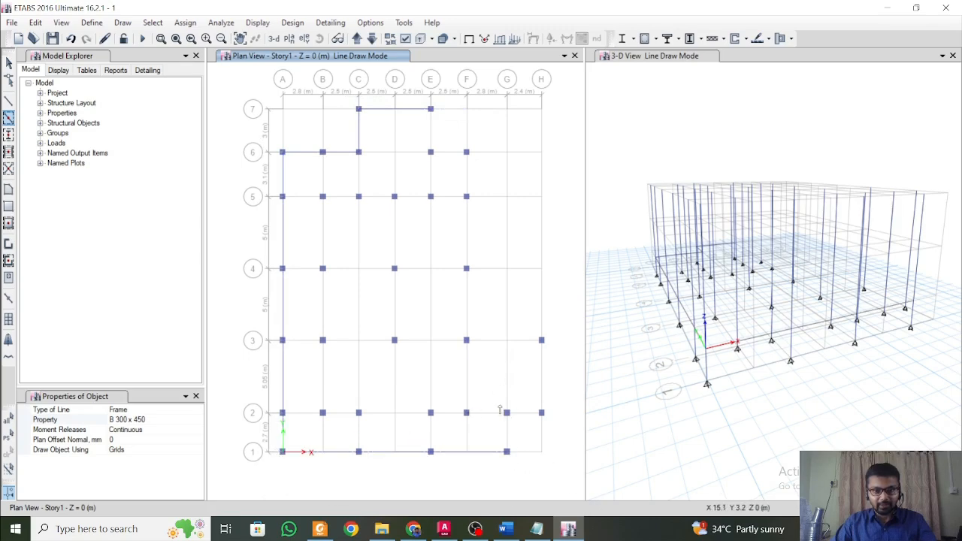
# Close the Story1 perimeter with beams at G 1–2, grid 2 G–H, H 2–3, grid 3 F–H, F 3–6, grid 6 E–F and E 6–7.
pyautogui.moveTo(500, 404)
pyautogui.mouseDown()
pyautogui.moveTo(525, 492)
pyautogui.moveTo(555, 430)
pyautogui.moveTo(562, 435)
pyautogui.mouseUp()
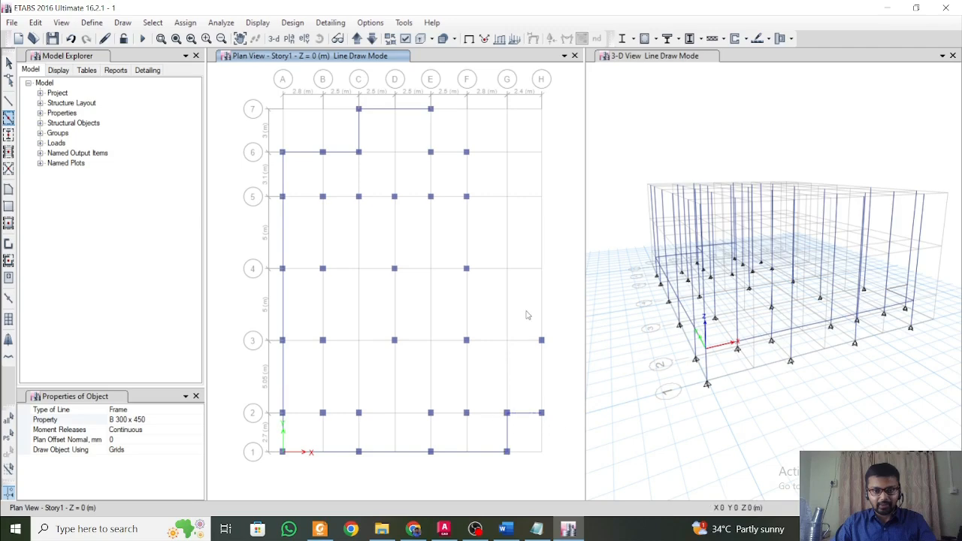
pyautogui.moveTo(525, 309); pyautogui.dragTo(563, 430)
pyautogui.moveTo(452, 323)
pyautogui.mouseDown()
pyautogui.moveTo(474, 340)
pyautogui.moveTo(554, 359)
pyautogui.mouseUp()
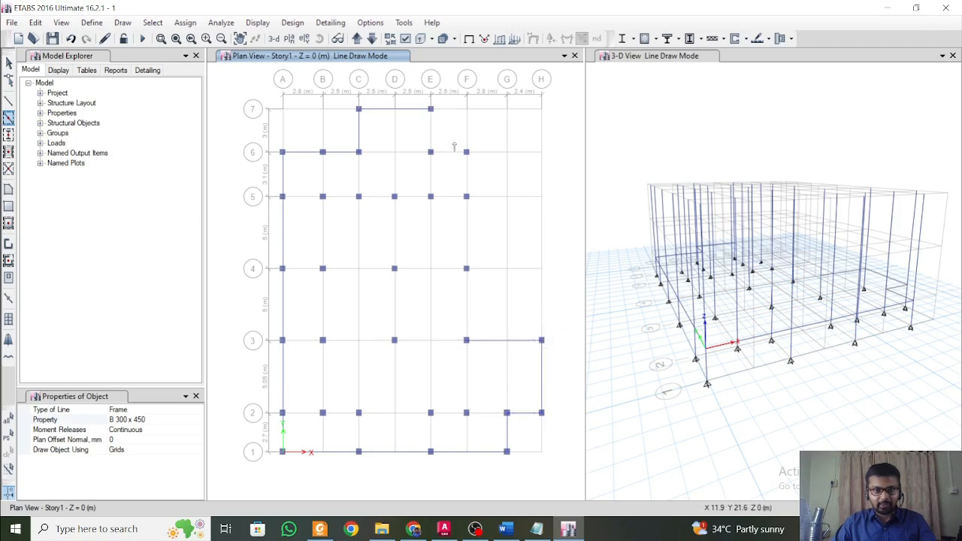
pyautogui.moveTo(454, 143); pyautogui.dragTo(493, 368)
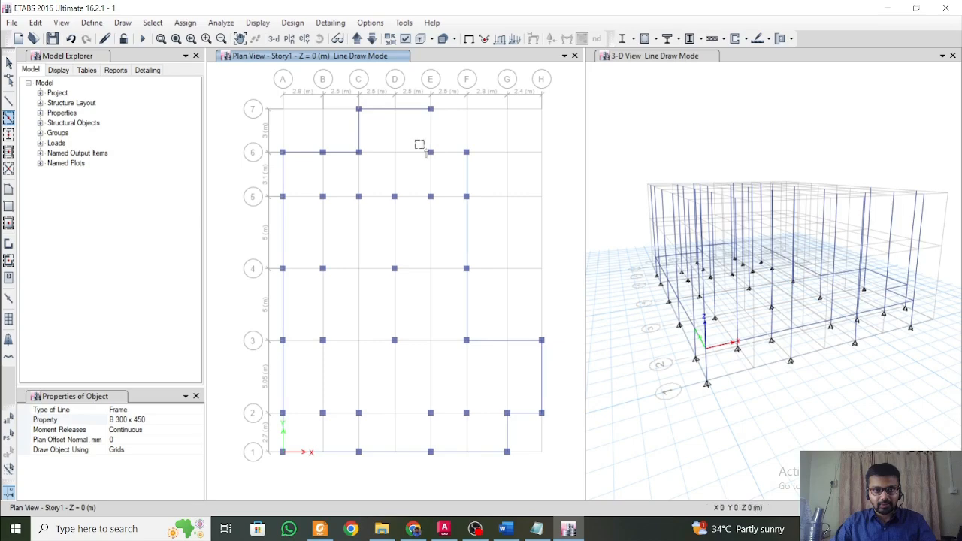
pyautogui.moveTo(419, 144); pyautogui.dragTo(473, 164)
pyautogui.moveTo(412, 98); pyautogui.dragTo(442, 175)
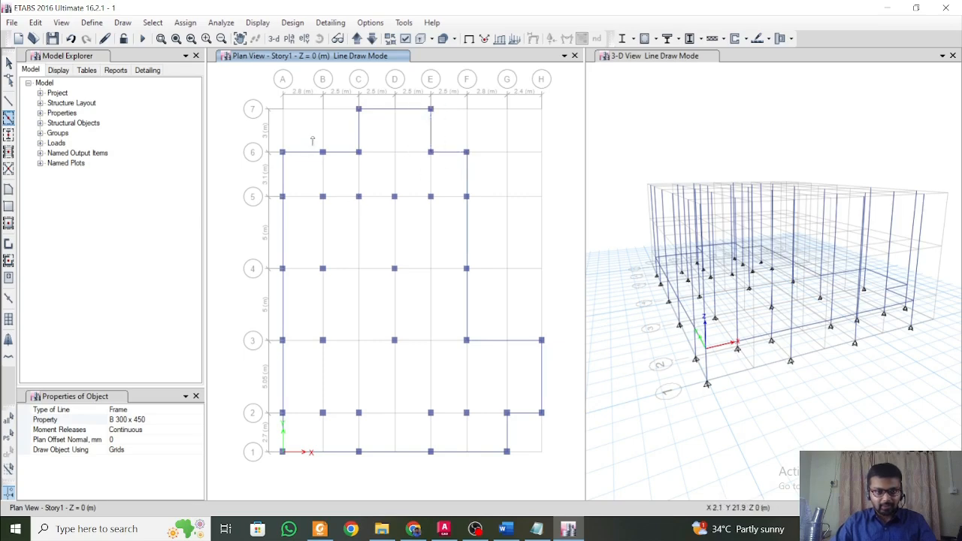
# Draw the interior Story1 beams along B 6–2, grid 6 C–E, C 6–5, grid 5 A–F and D 5–3.
pyautogui.moveTo(313, 137)
pyautogui.mouseDown()
pyautogui.moveTo(362, 460)
pyautogui.moveTo(333, 431)
pyautogui.mouseUp()
pyautogui.moveTo(343, 138)
pyautogui.mouseDown()
pyautogui.moveTo(369, 197)
pyautogui.moveTo(388, 175)
pyautogui.mouseUp()
pyautogui.moveTo(355, 144); pyautogui.dragTo(383, 176)
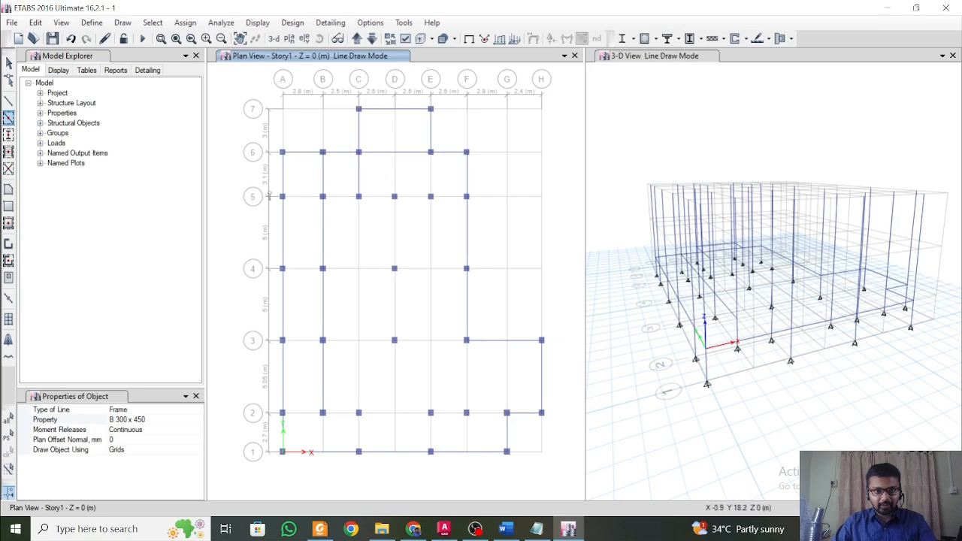
pyautogui.moveTo(258, 188); pyautogui.dragTo(497, 218)
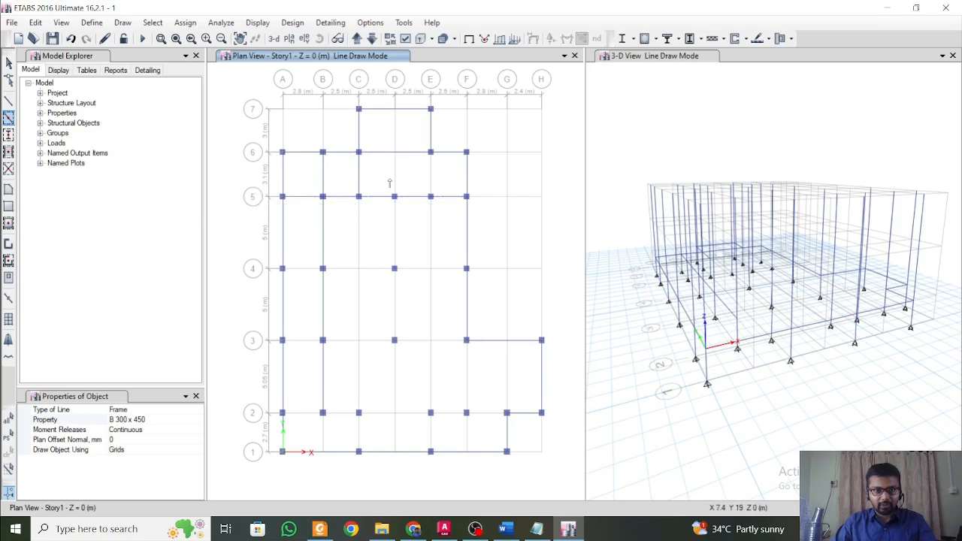
pyautogui.moveTo(388, 177); pyautogui.dragTo(410, 374)
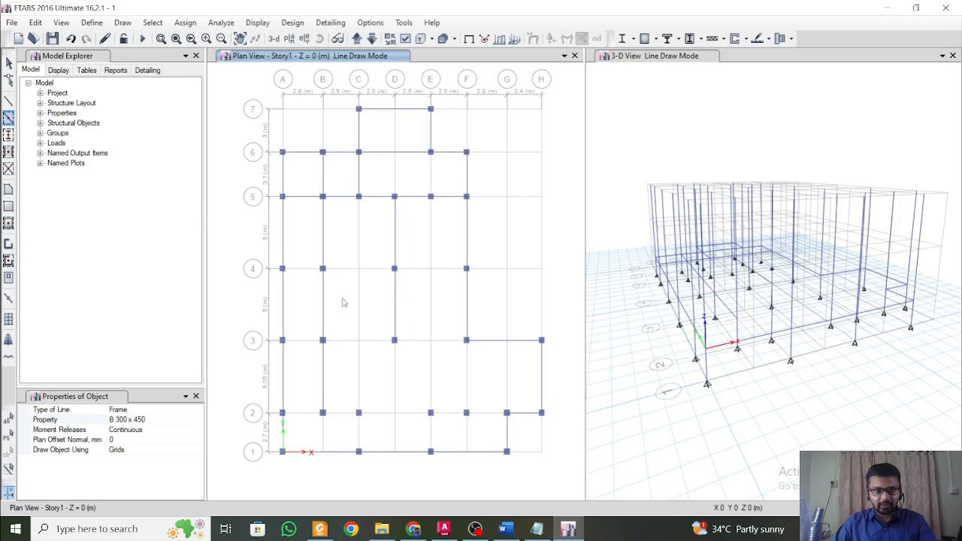
# Draw the remaining Story1 beams along grid 4 A–F, grid 3 A–F, grid 2 A–G, E 2–1, C 2–1 and F 3–2.
pyautogui.moveTo(263, 255); pyautogui.dragTo(524, 303)
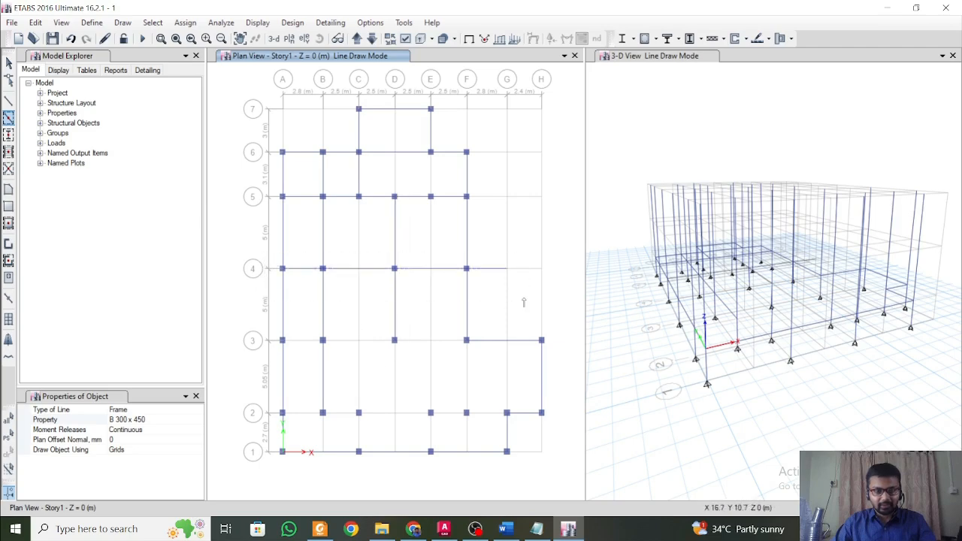
pyautogui.moveTo(264, 255); pyautogui.dragTo(493, 295)
pyautogui.moveTo(257, 326); pyautogui.dragTo(503, 364)
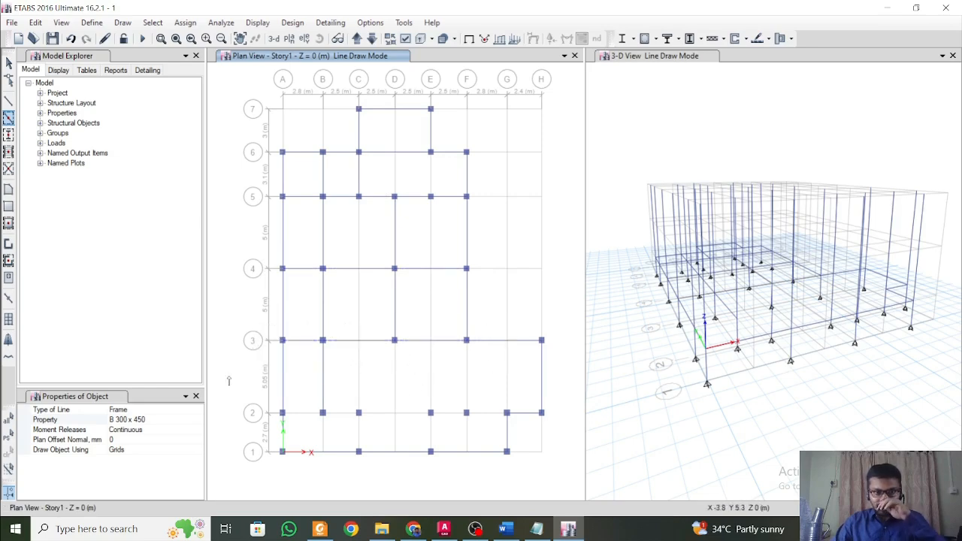
pyautogui.moveTo(262, 397); pyautogui.dragTo(534, 433)
pyautogui.moveTo(413, 397)
pyautogui.mouseDown()
pyautogui.moveTo(432, 419)
pyautogui.moveTo(448, 480)
pyautogui.mouseUp()
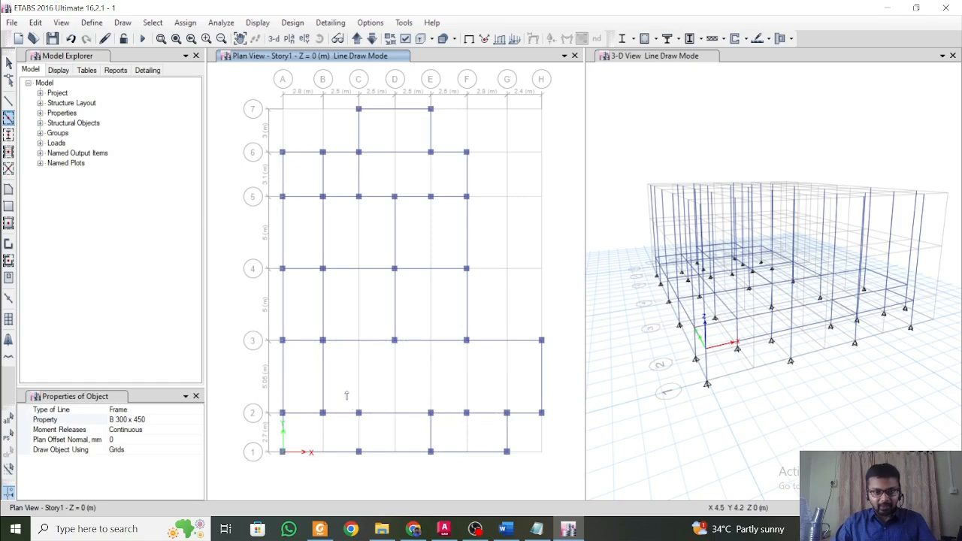
pyautogui.moveTo(347, 392); pyautogui.dragTo(382, 495)
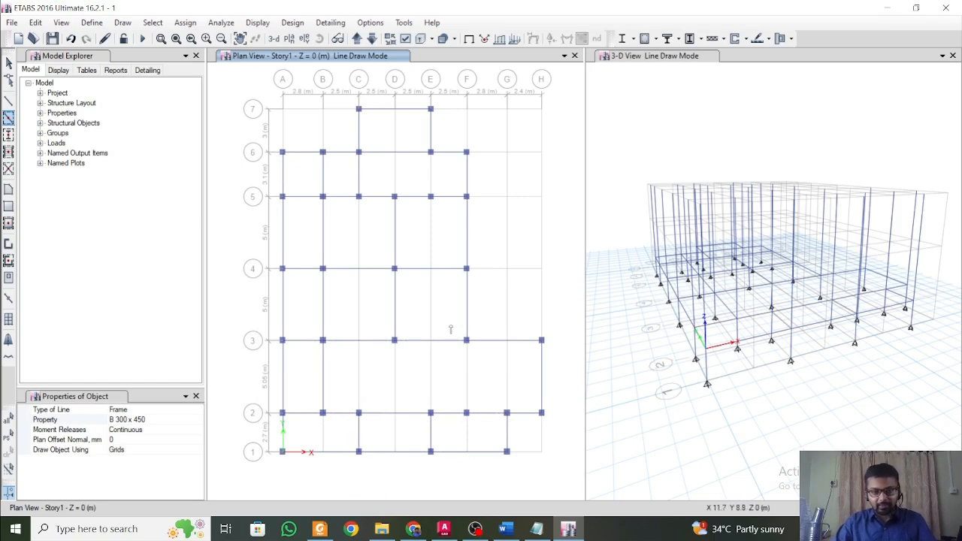
pyautogui.moveTo(450, 323); pyautogui.dragTo(485, 430)
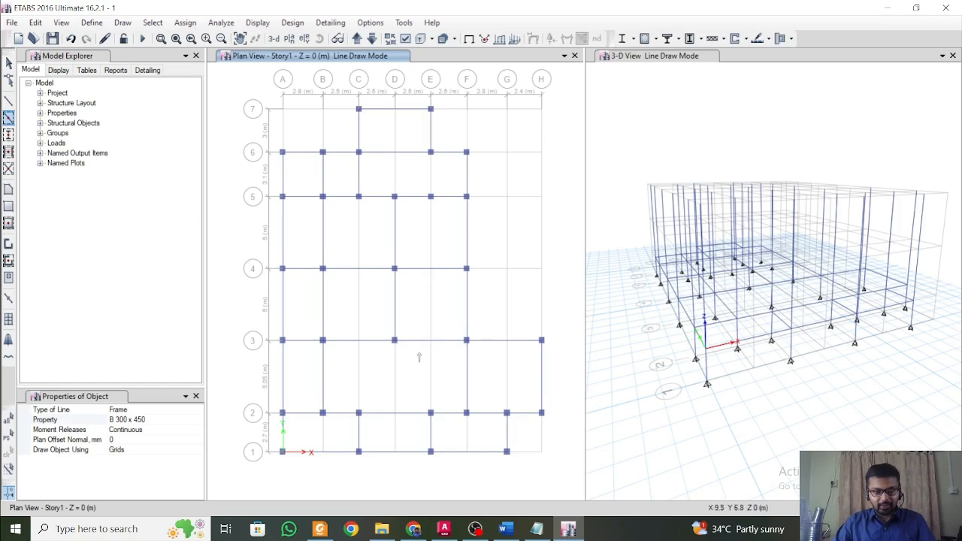
pyautogui.press('Escape')
# Join the split beam segments on grids 1, 6 and 7 between C–E and on grids 3 and 4 between B–D.
pyautogui.click(384, 452)
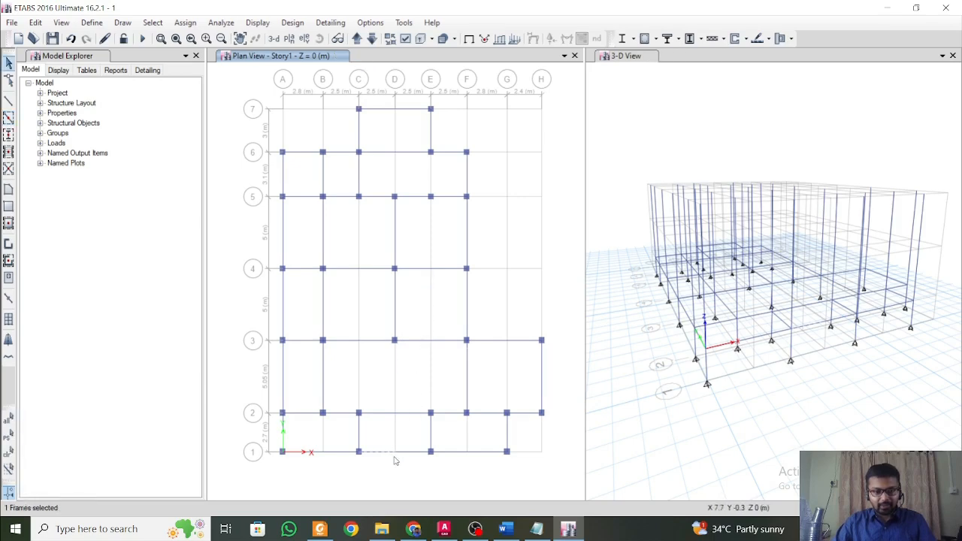
pyautogui.click(409, 453)
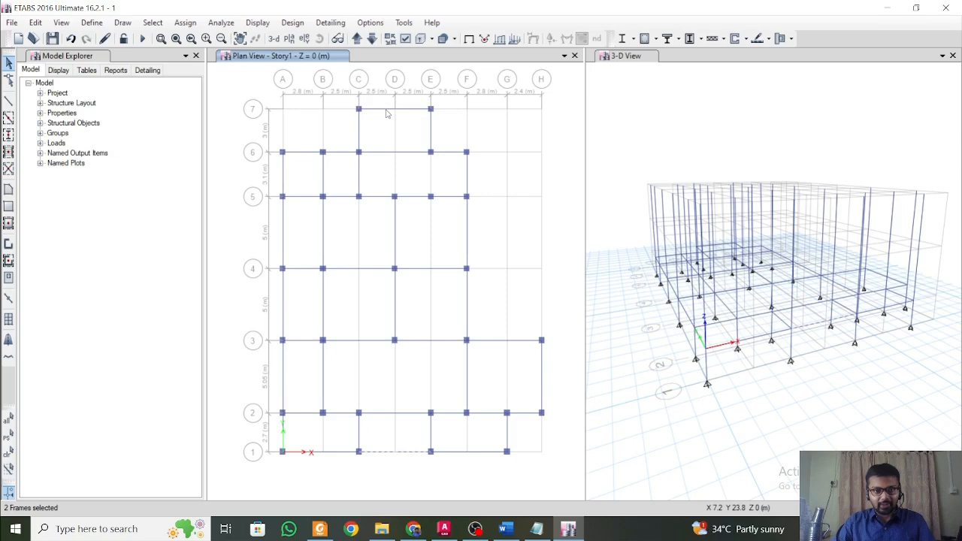
pyautogui.click(419, 110)
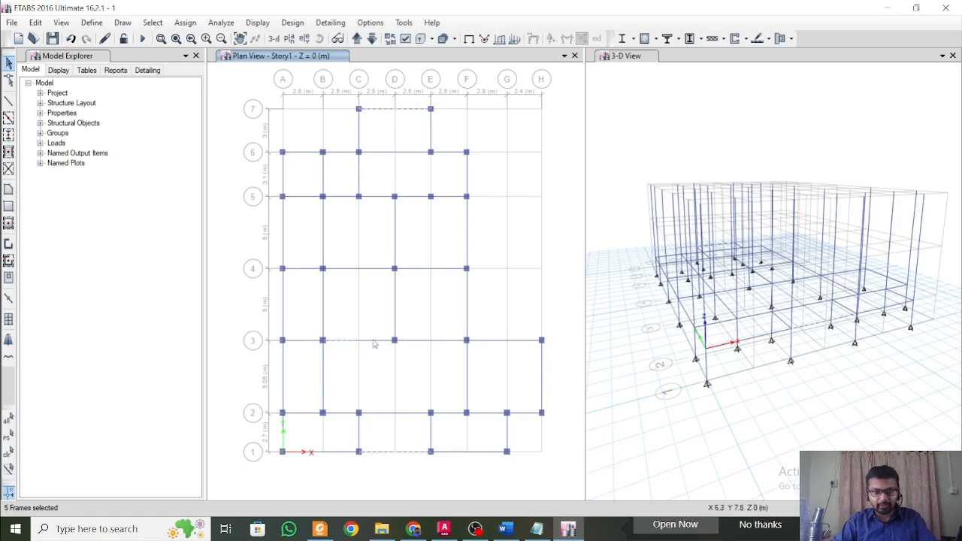
pyautogui.click(374, 343)
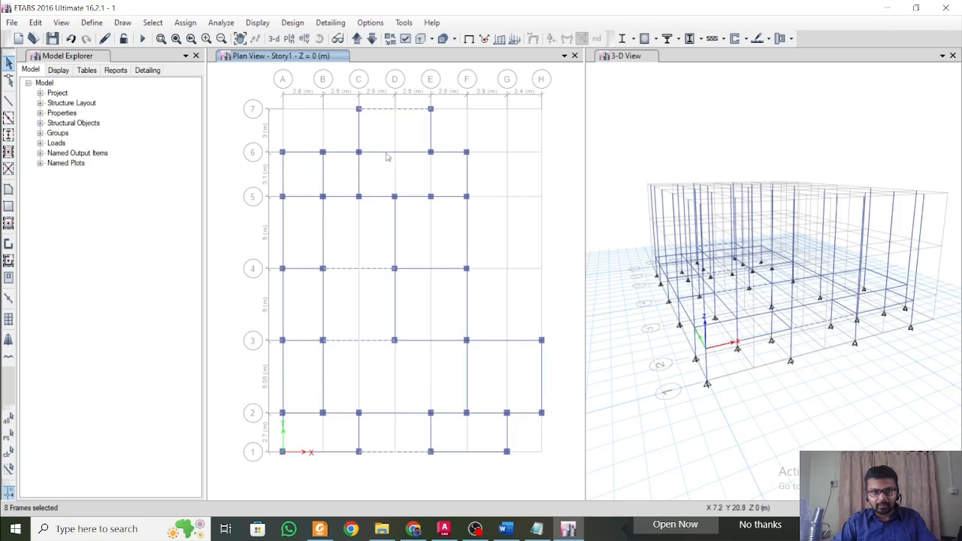
pyautogui.click(410, 153)
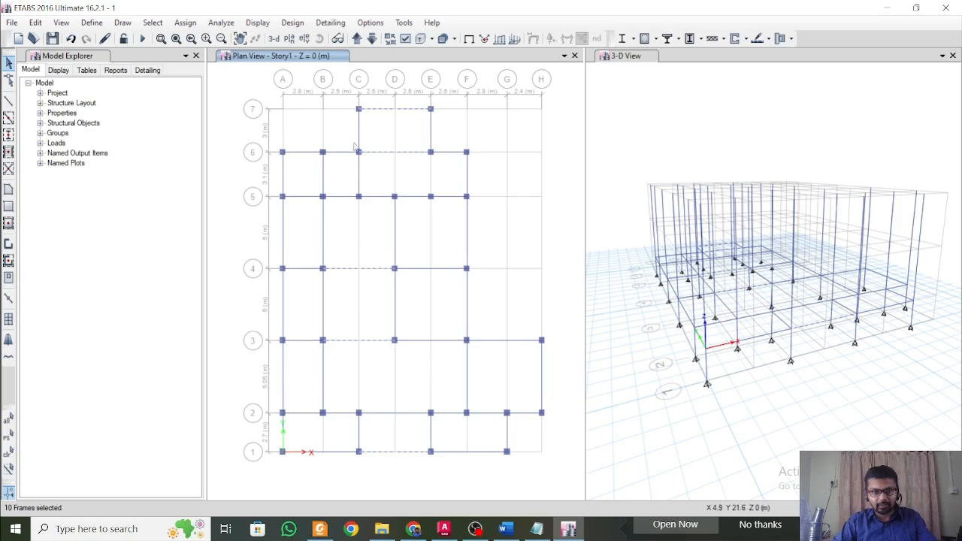
pyautogui.click(35, 23)
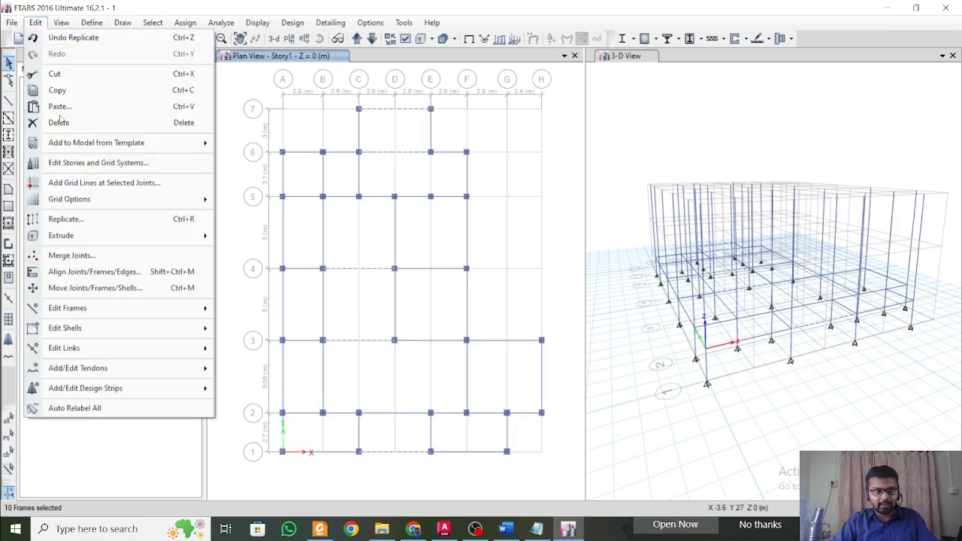
pyautogui.moveTo(172, 311)
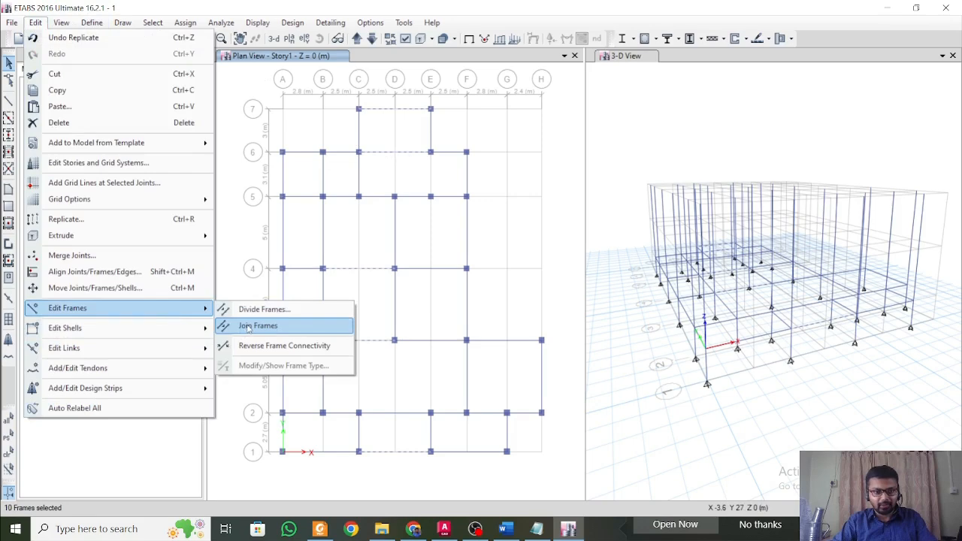
pyautogui.click(252, 326)
# Join the split grid 1 beam segments between A–C and between E–G on Story1.
pyautogui.click(382, 454)
pyautogui.click(339, 454)
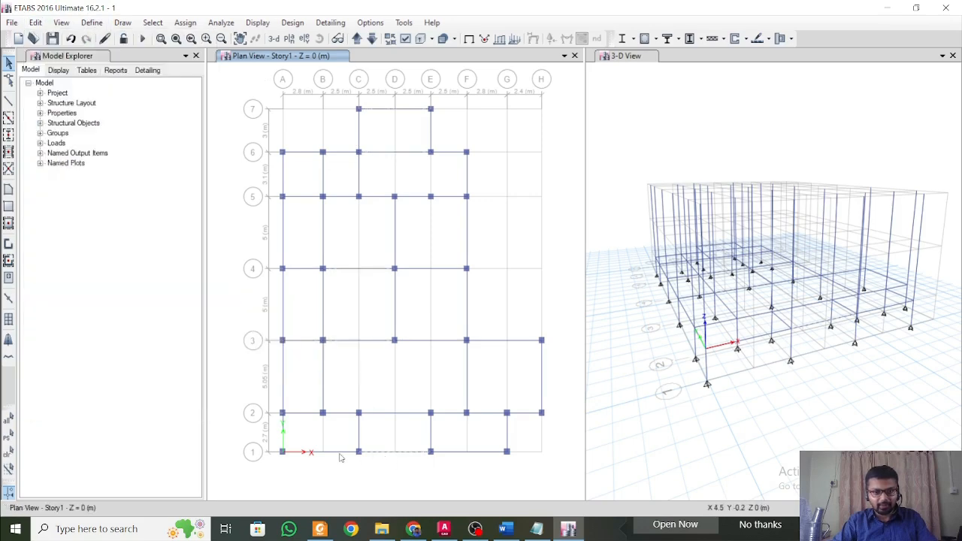
pyautogui.click(329, 453)
pyautogui.click(303, 454)
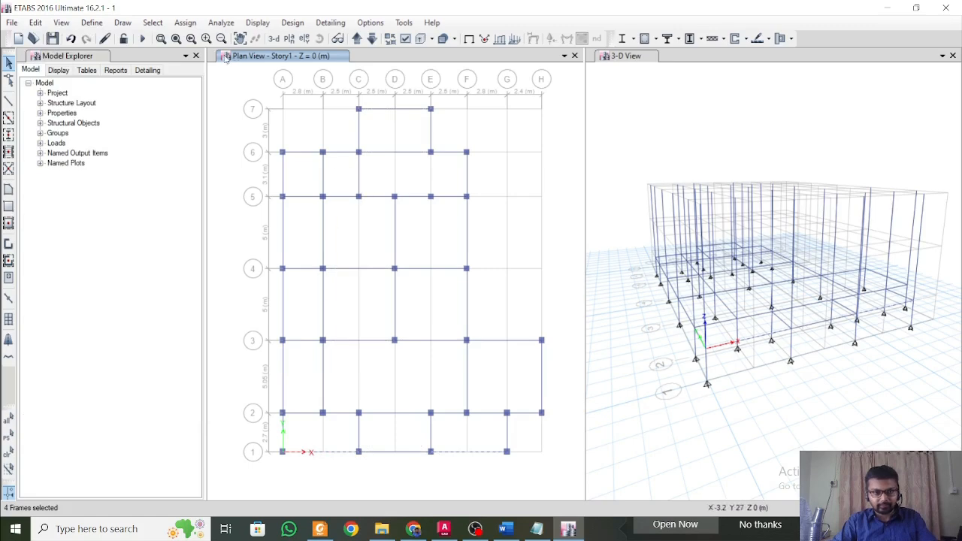
pyautogui.click(35, 22)
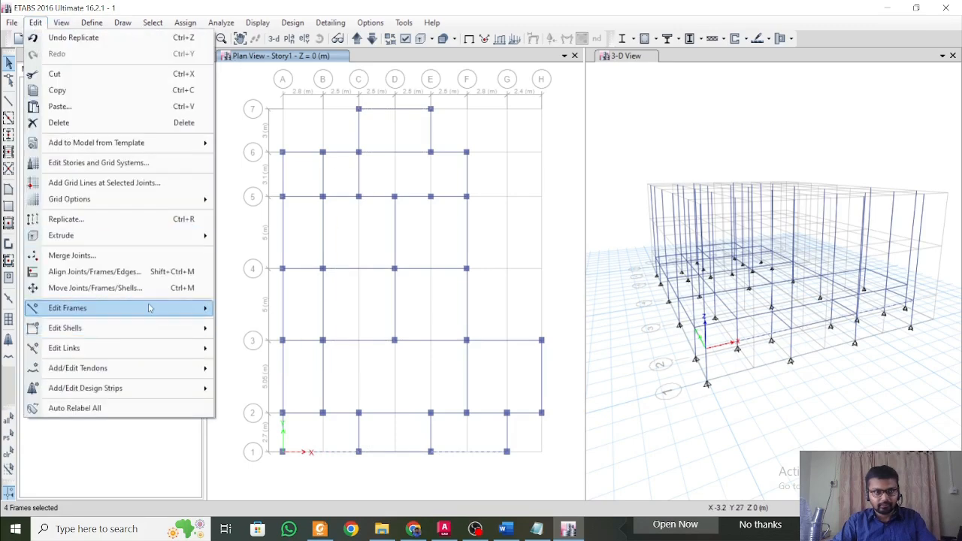
pyautogui.moveTo(149, 308)
pyautogui.click(280, 328)
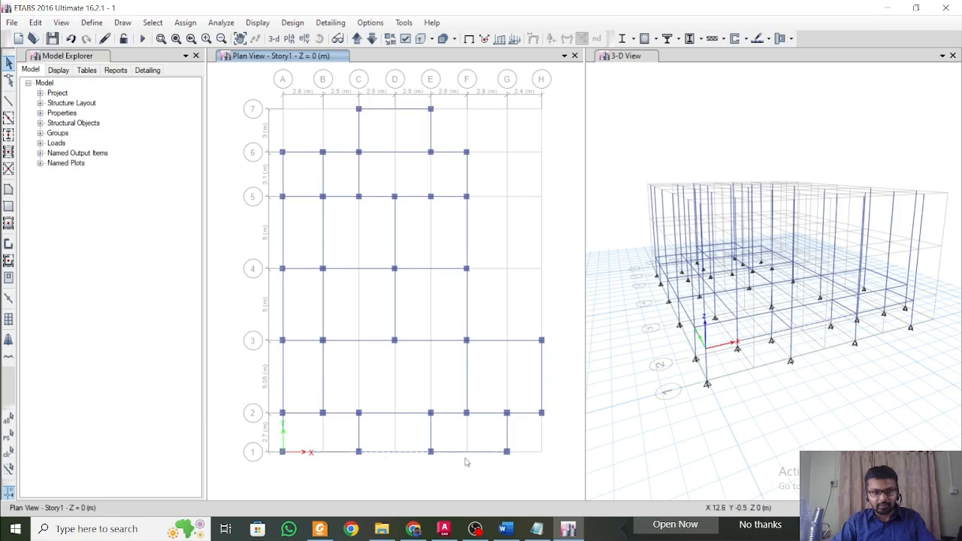
pyautogui.press('Escape')
pyautogui.click(486, 413)
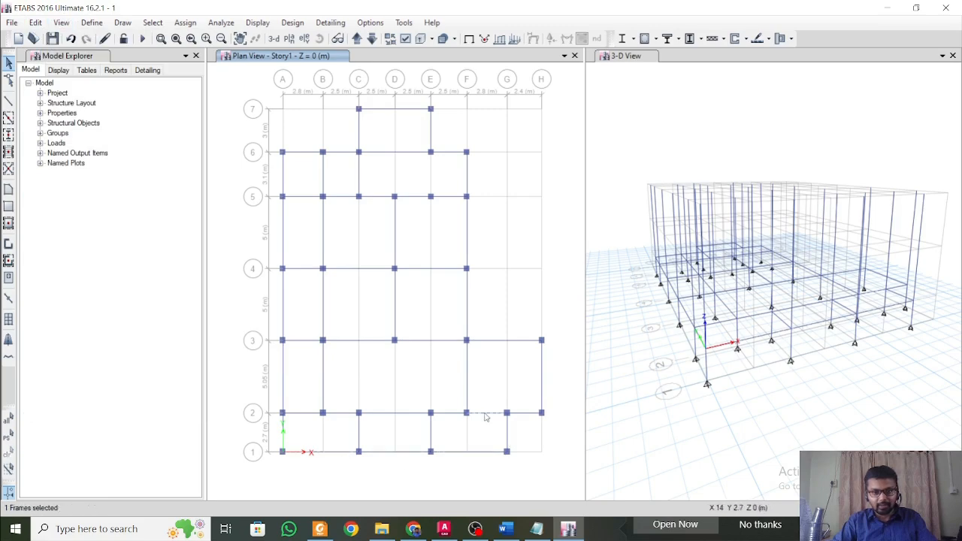
pyautogui.press('Escape')
pyautogui.click(380, 276)
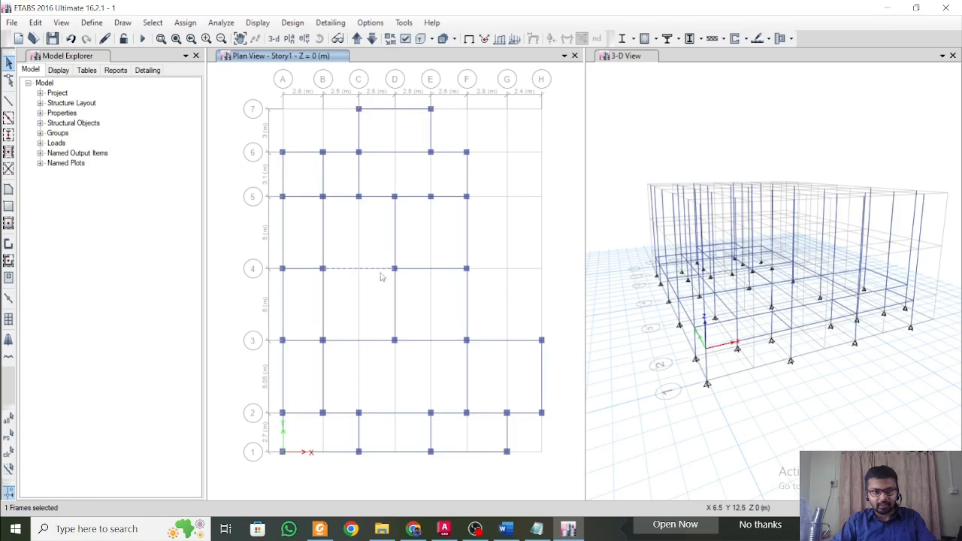
pyautogui.press('Escape')
# Try to join the split beam segments on grid 4 D–F and grid 3 D–H in one operation.
pyautogui.click(419, 271)
pyautogui.click(413, 341)
pyautogui.click(447, 342)
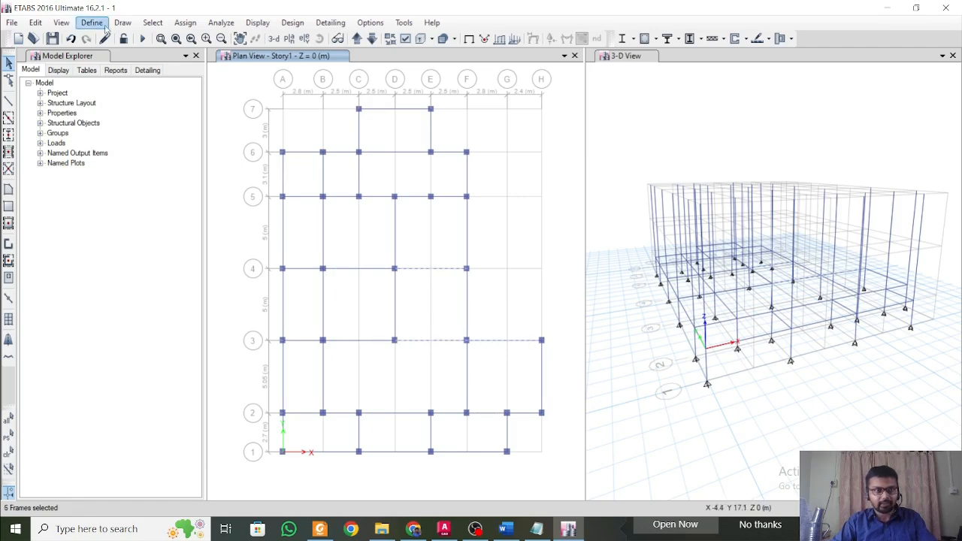
pyautogui.click(35, 23)
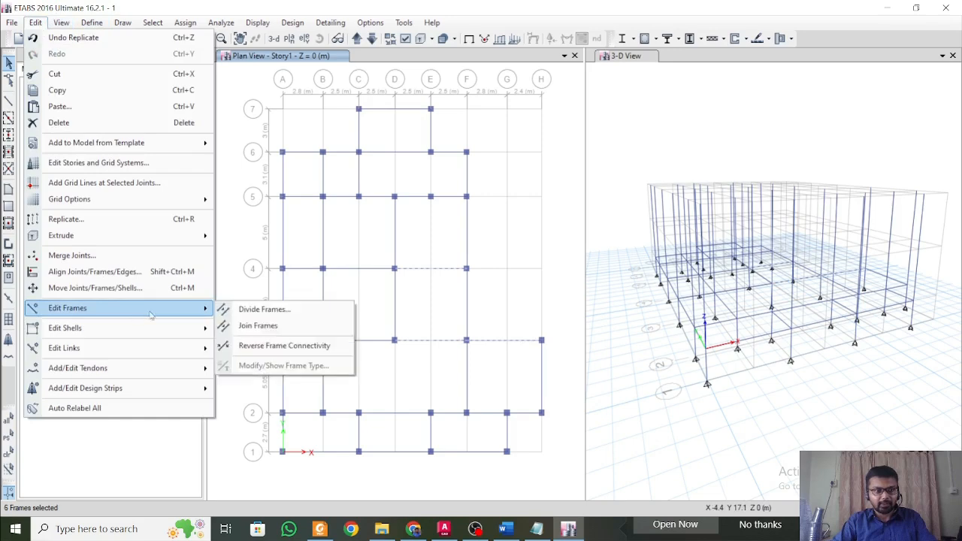
pyautogui.click(250, 334)
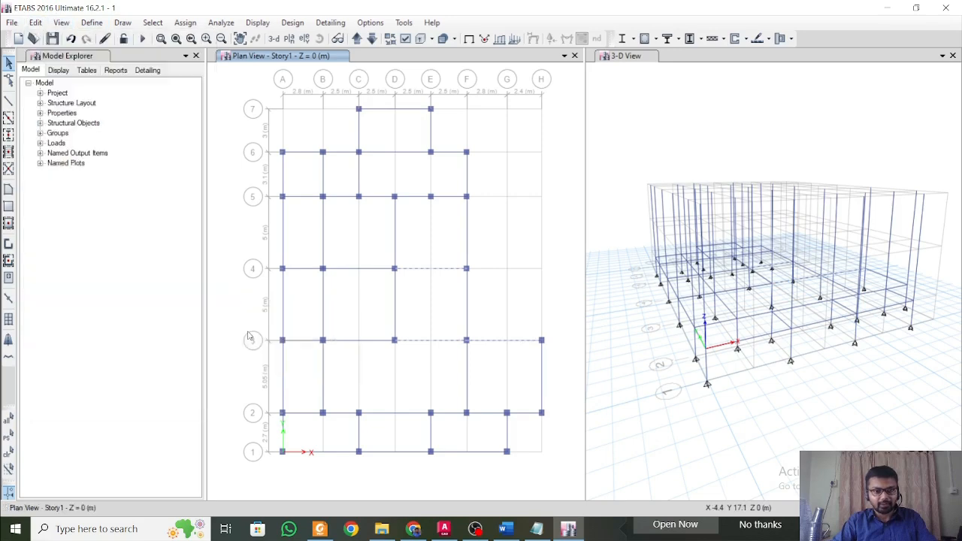
pyautogui.click(458, 346)
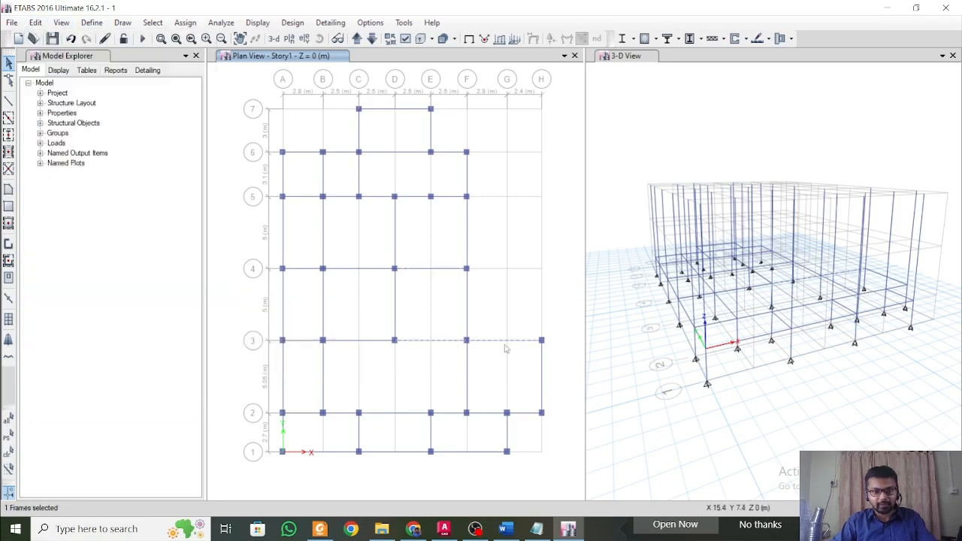
pyautogui.press('Escape')
# Join the split grid 3 beam segments between D–F, and separately those between F–H.
pyautogui.click(448, 343)
pyautogui.click(35, 23)
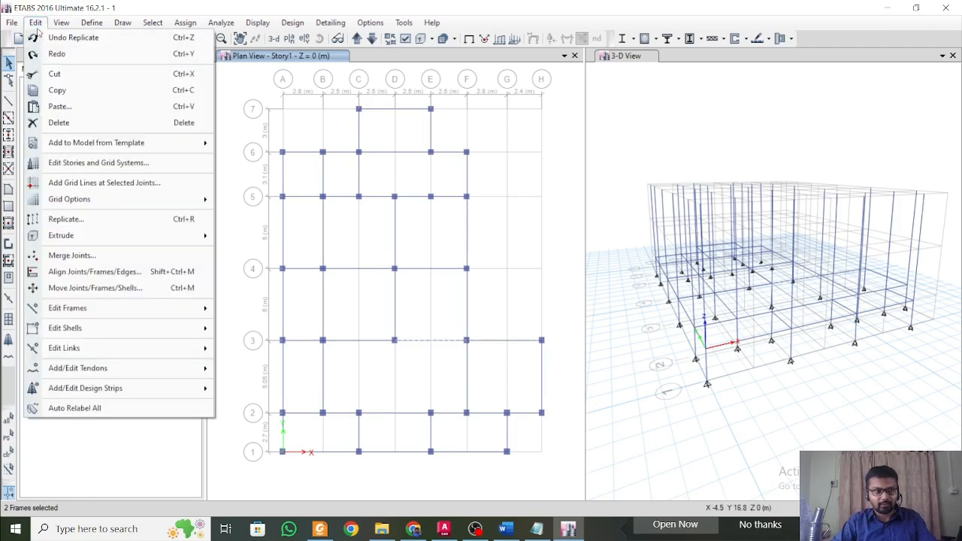
pyautogui.moveTo(134, 308)
pyautogui.click(257, 325)
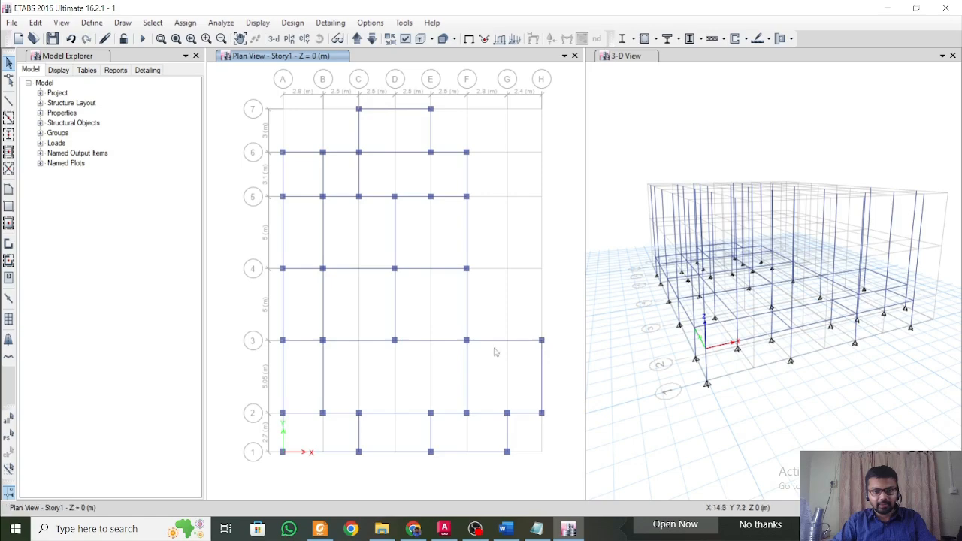
pyautogui.click(494, 342)
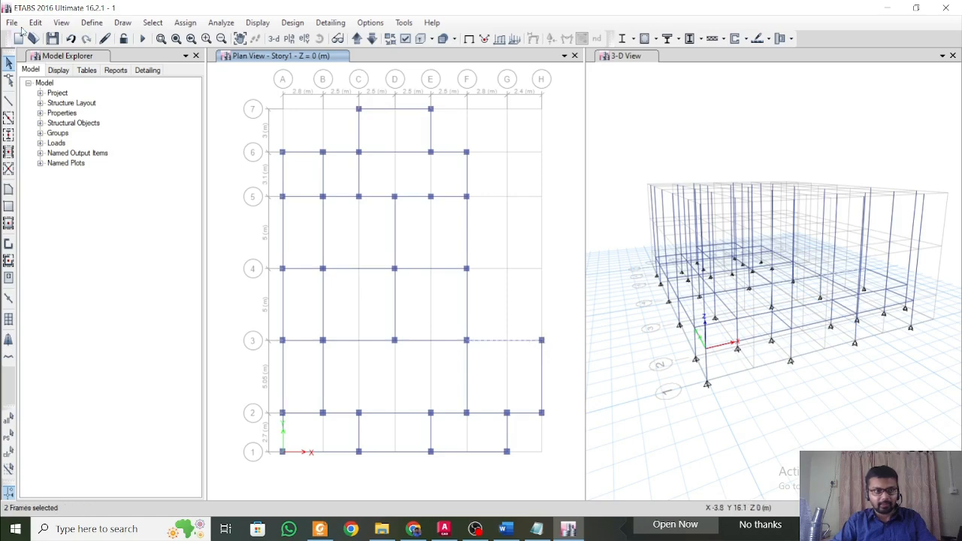
pyautogui.click(31, 23)
pyautogui.moveTo(134, 309)
pyautogui.click(263, 327)
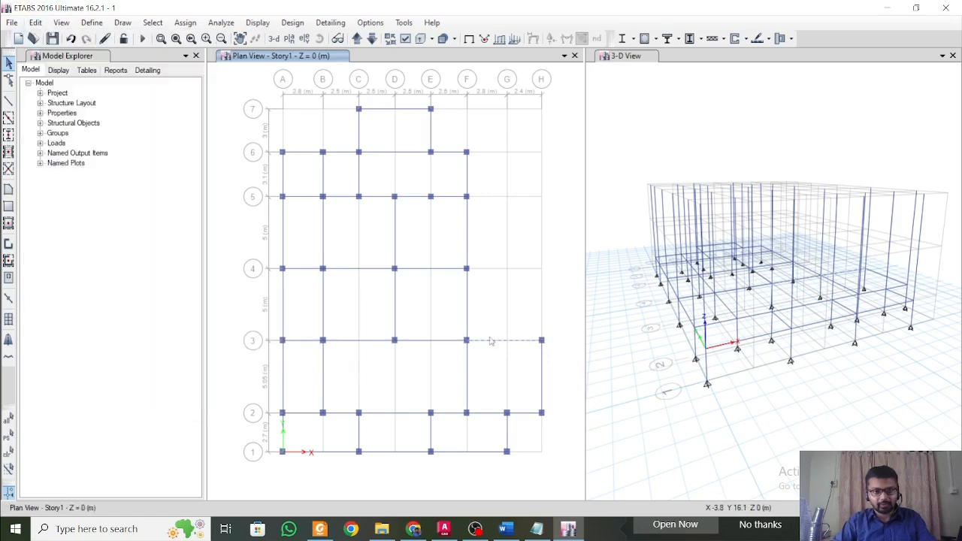
pyautogui.click(531, 341)
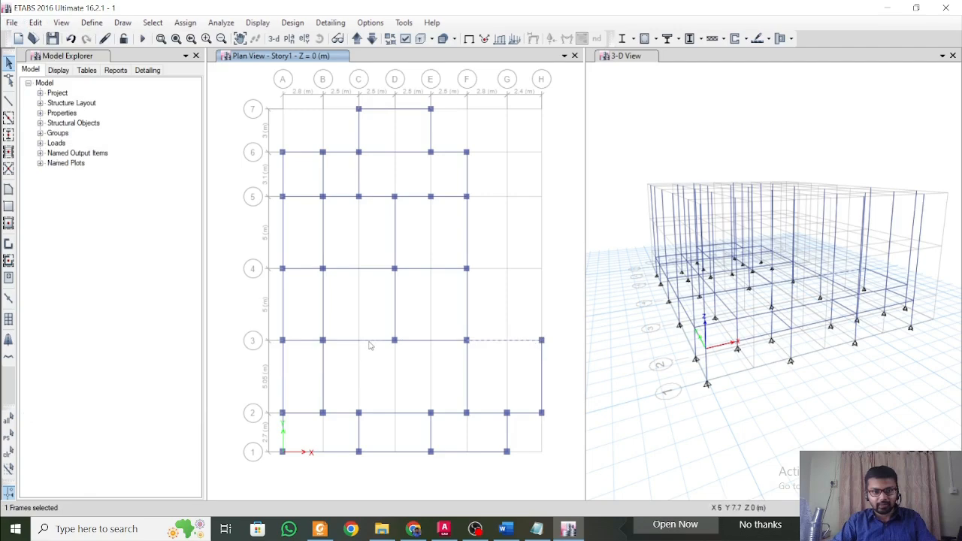
pyautogui.click(369, 342)
pyautogui.click(372, 269)
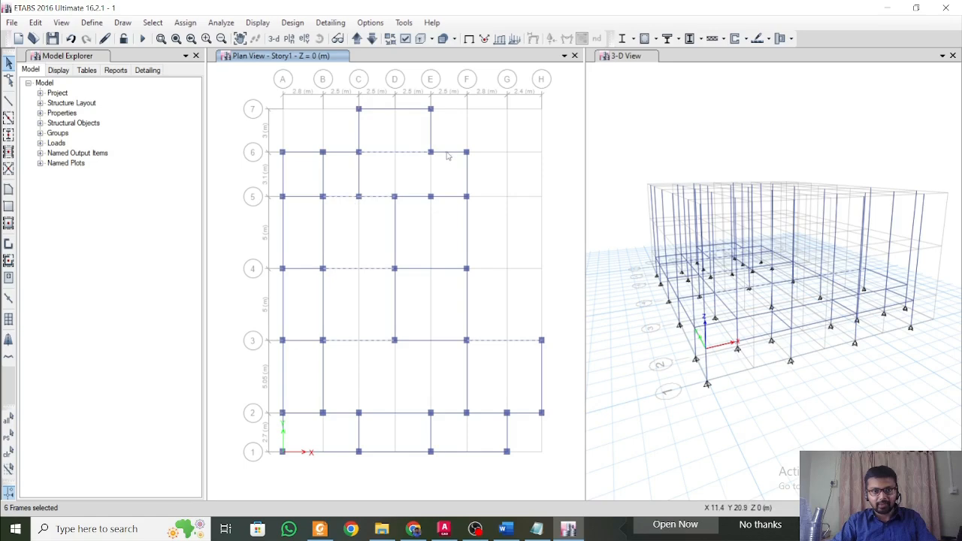
pyautogui.press('Escape')
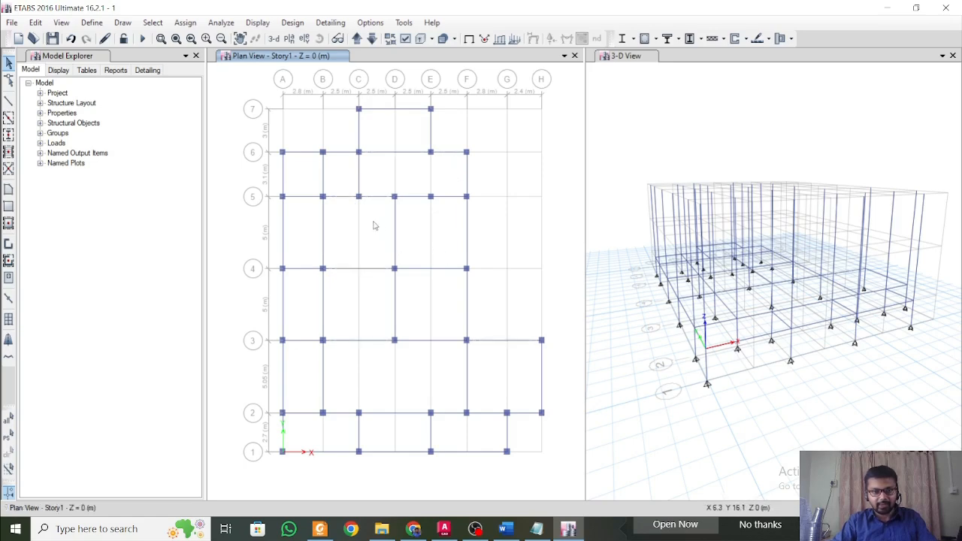
# Select all frames that have the B 300 x 450 section property.
pyautogui.click(153, 23)
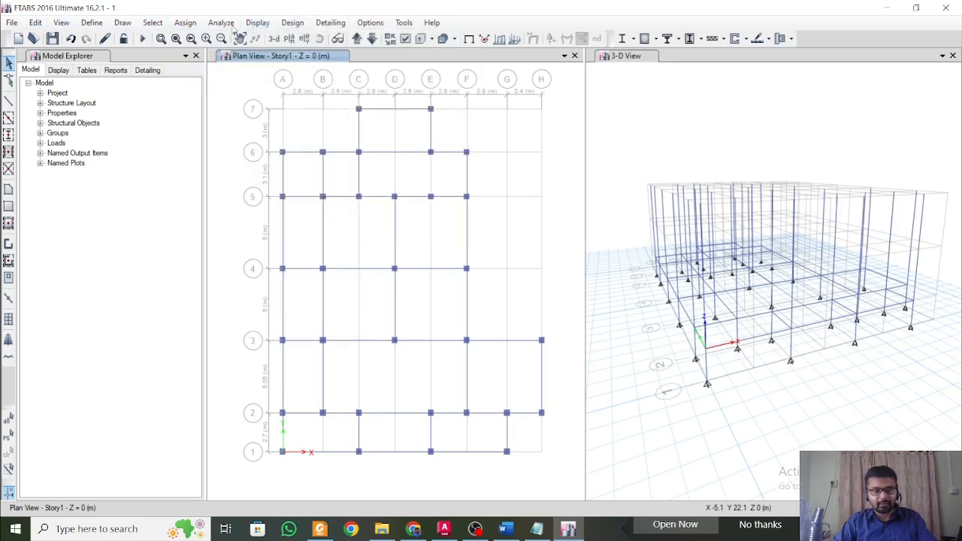
pyautogui.click(185, 22)
pyautogui.click(152, 23)
pyautogui.moveTo(172, 37)
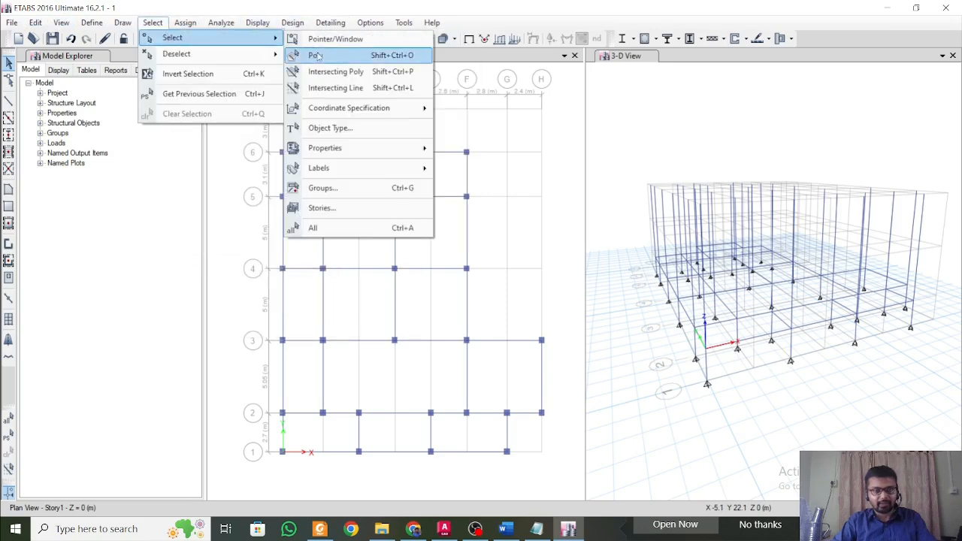
pyautogui.moveTo(340, 147)
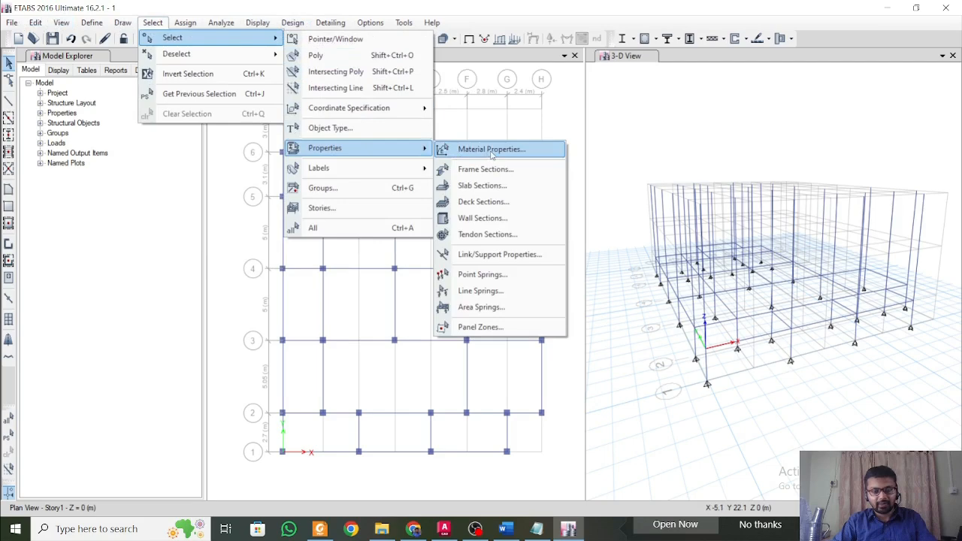
pyautogui.click(485, 169)
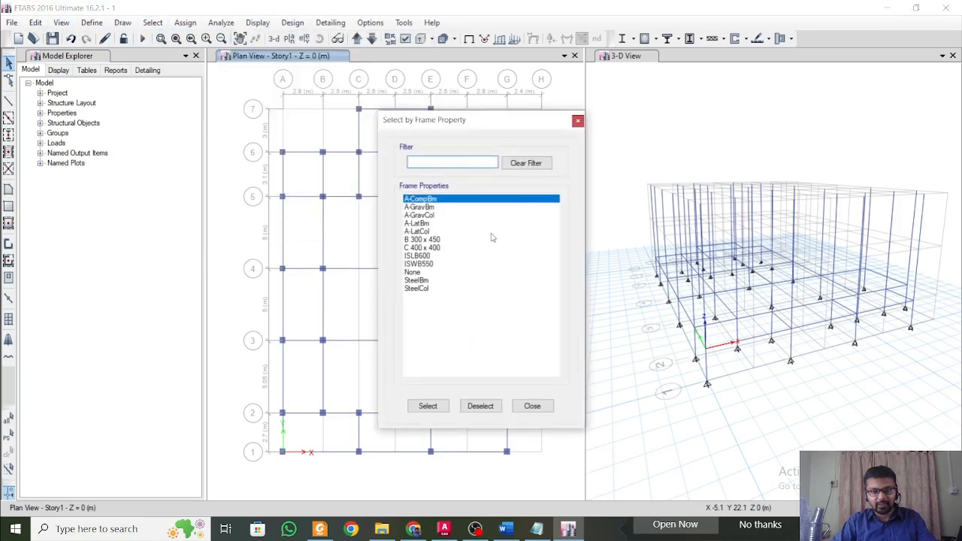
pyautogui.click(481, 240)
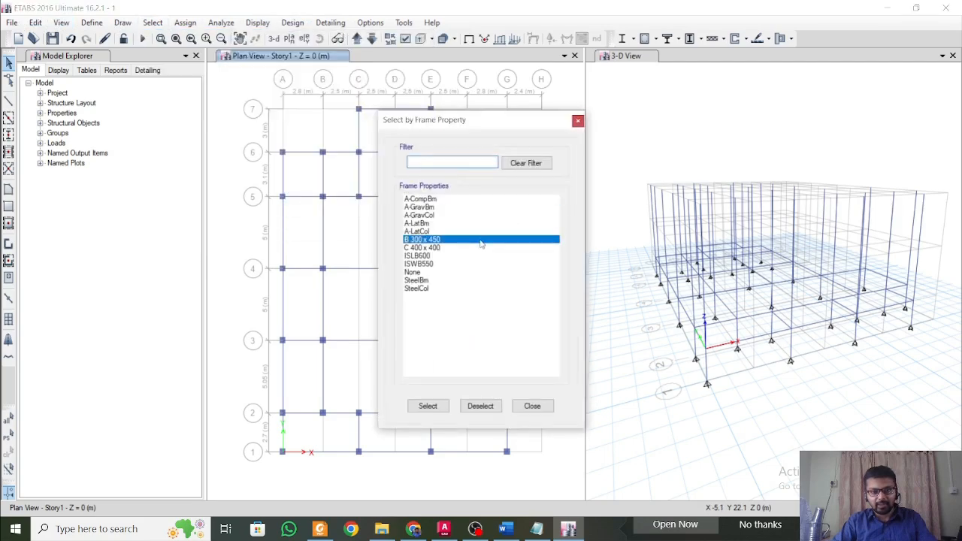
pyautogui.click(428, 406)
pyautogui.click(533, 406)
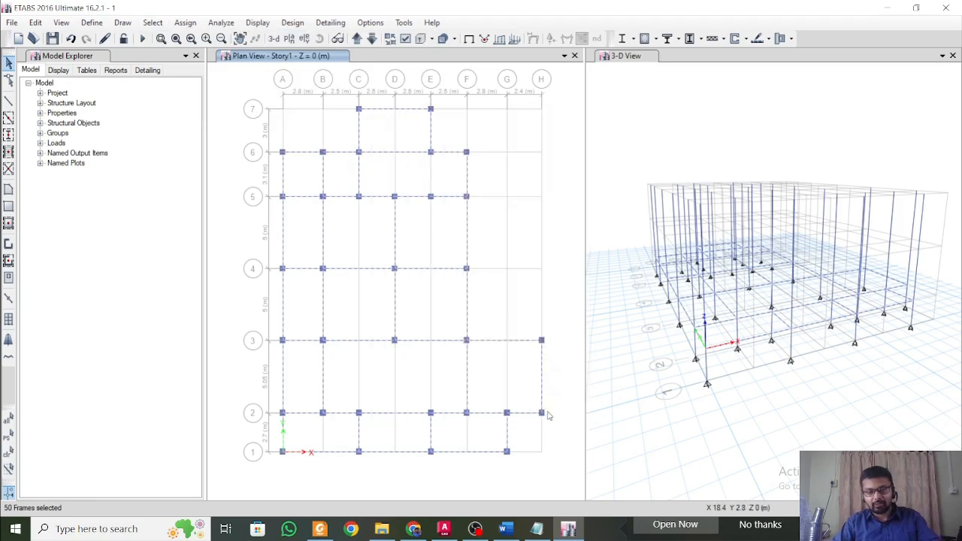
# Replicate the selected Story1 beams onto Story2.
pyautogui.hotkey('ctrl', 'r')
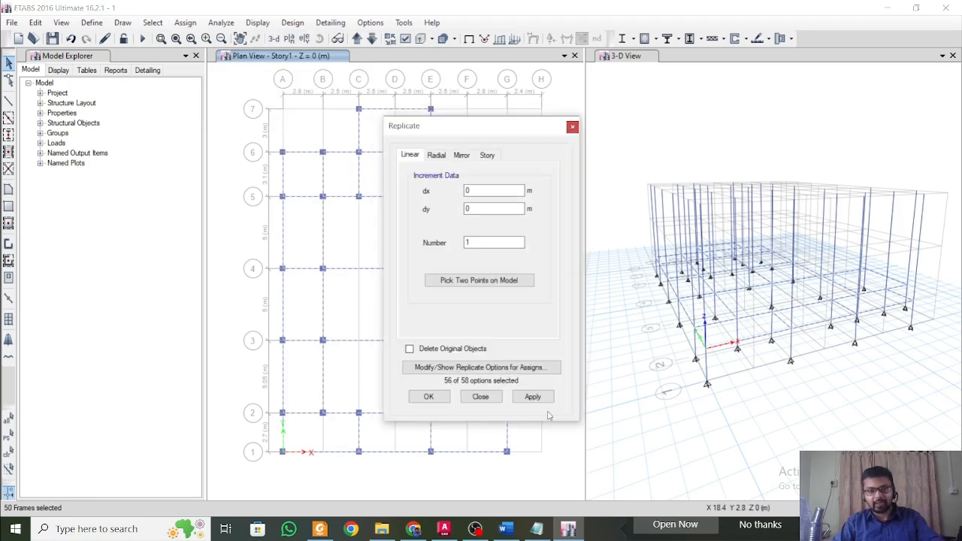
pyautogui.click(488, 155)
pyautogui.click(444, 201)
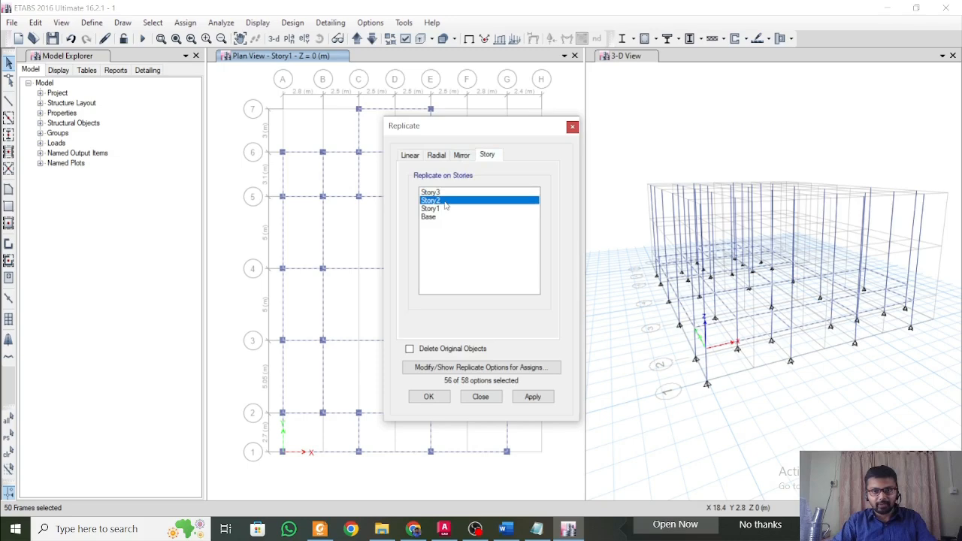
pyautogui.click(532, 399)
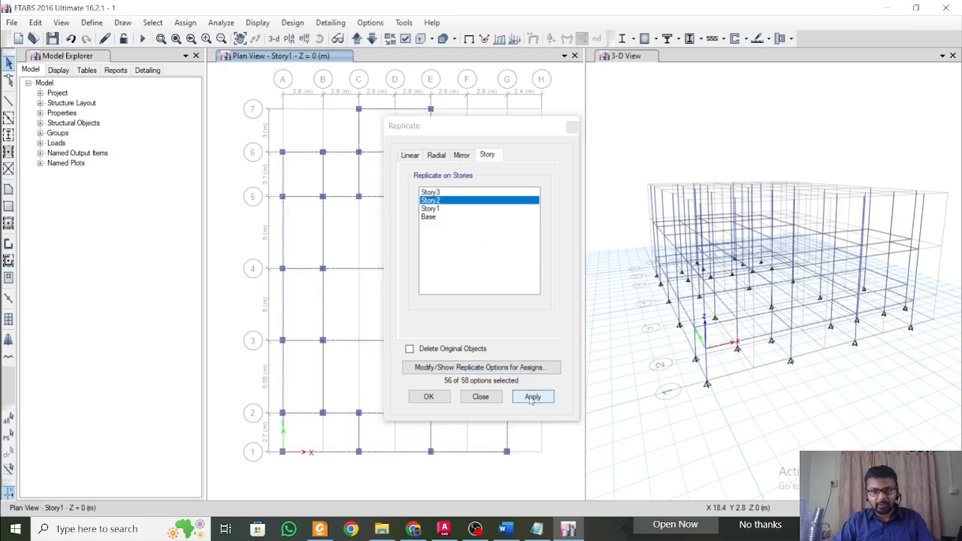
# Restore the previous beam selection and replicate it onto Story3.
pyautogui.click(443, 192)
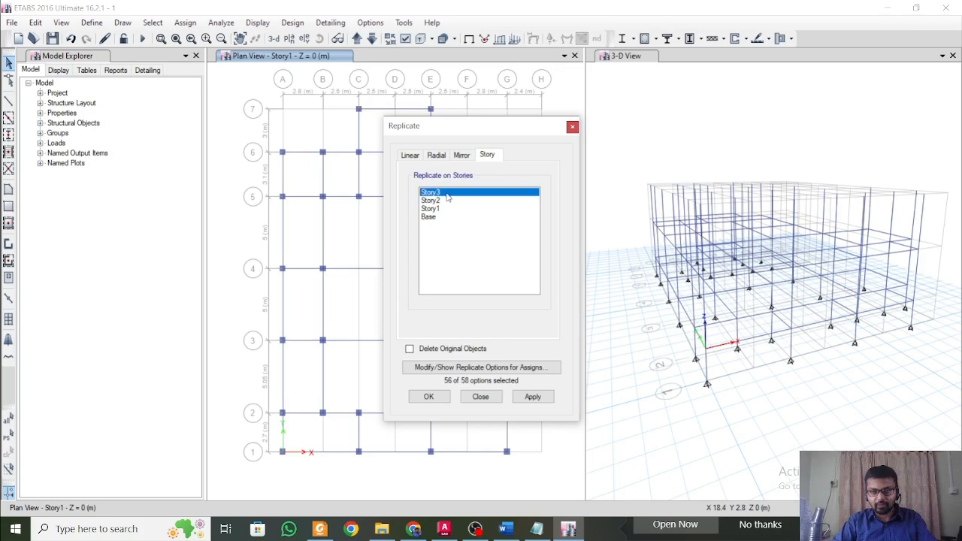
pyautogui.click(153, 23)
pyautogui.click(153, 24)
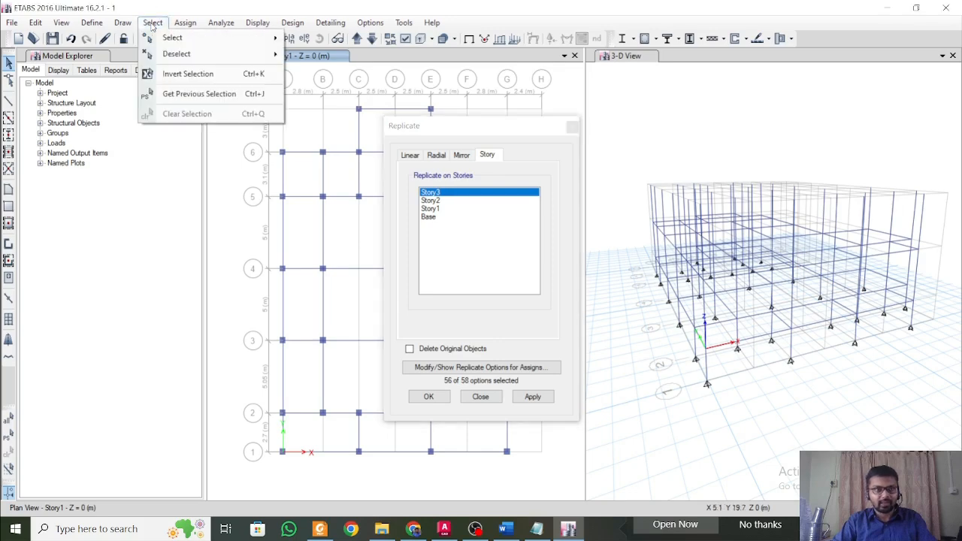
pyautogui.click(197, 97)
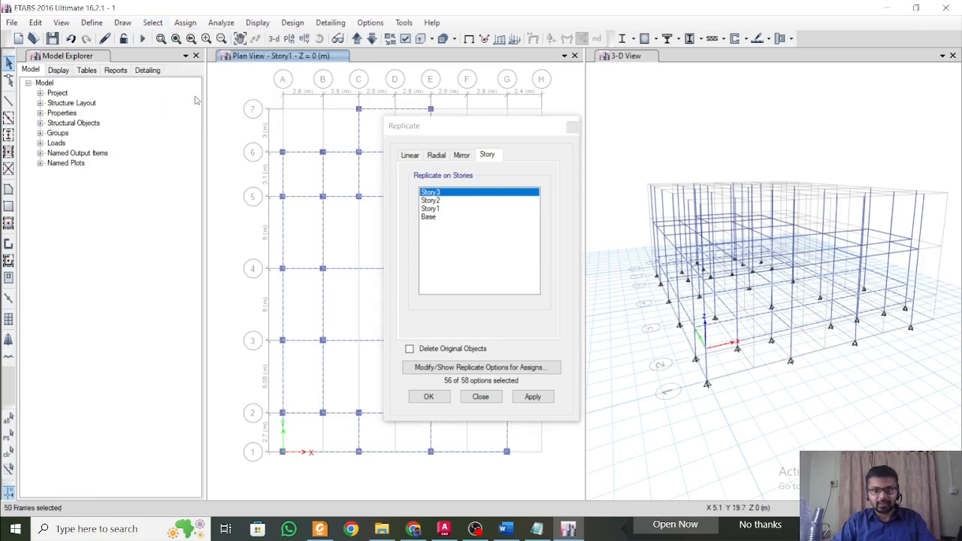
pyautogui.click(533, 397)
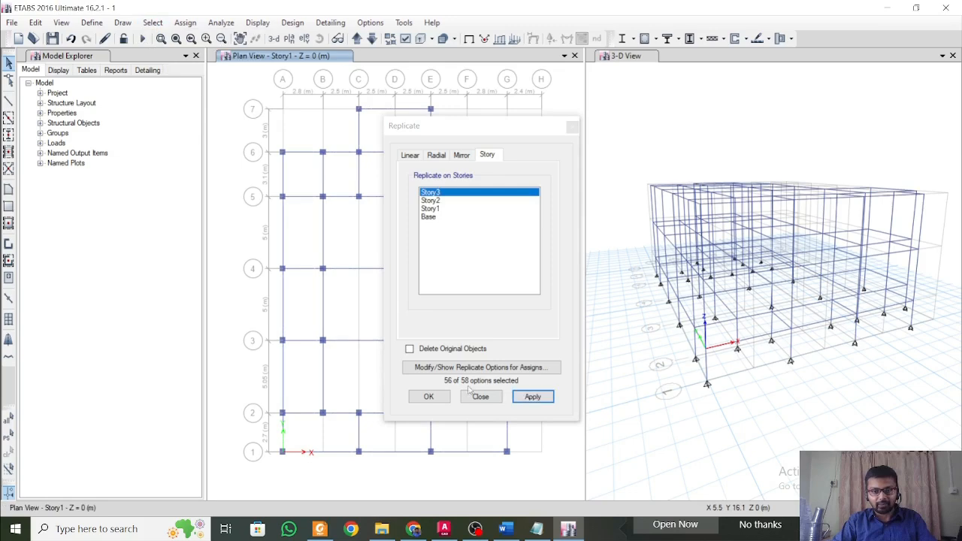
pyautogui.click(440, 399)
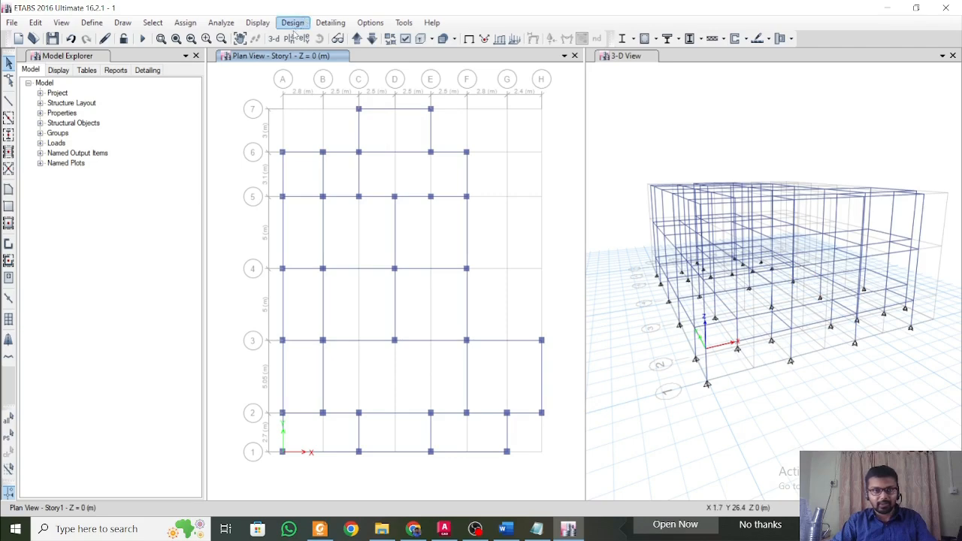
# On the Story2 plan, draw a B 300 x 450 beam along grid D between grids 2 and 3.
pyautogui.click(357, 38)
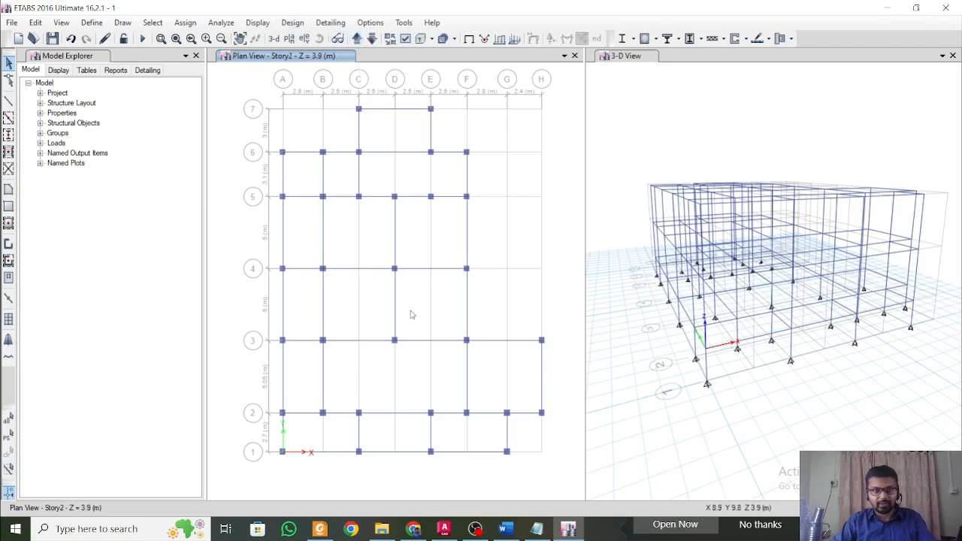
pyautogui.click(8, 101)
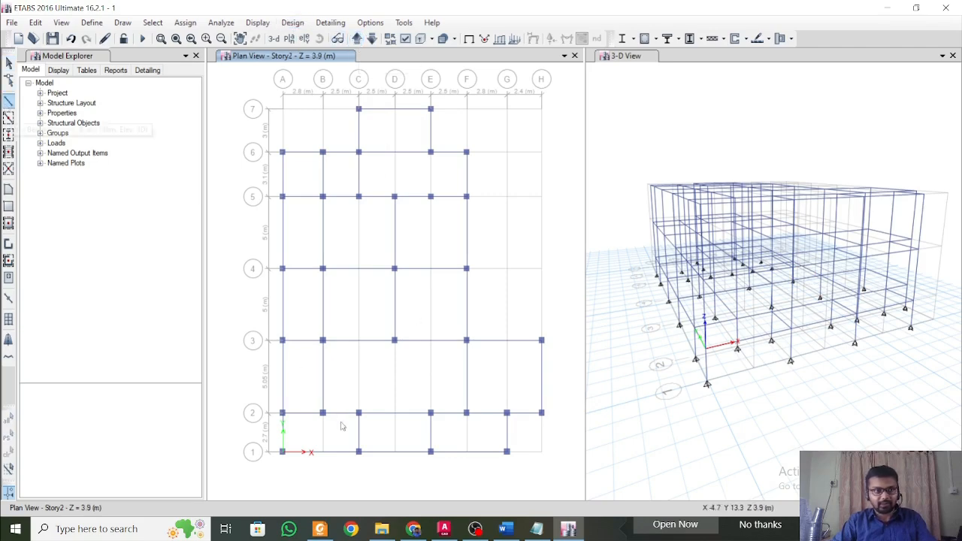
pyautogui.click(8, 118)
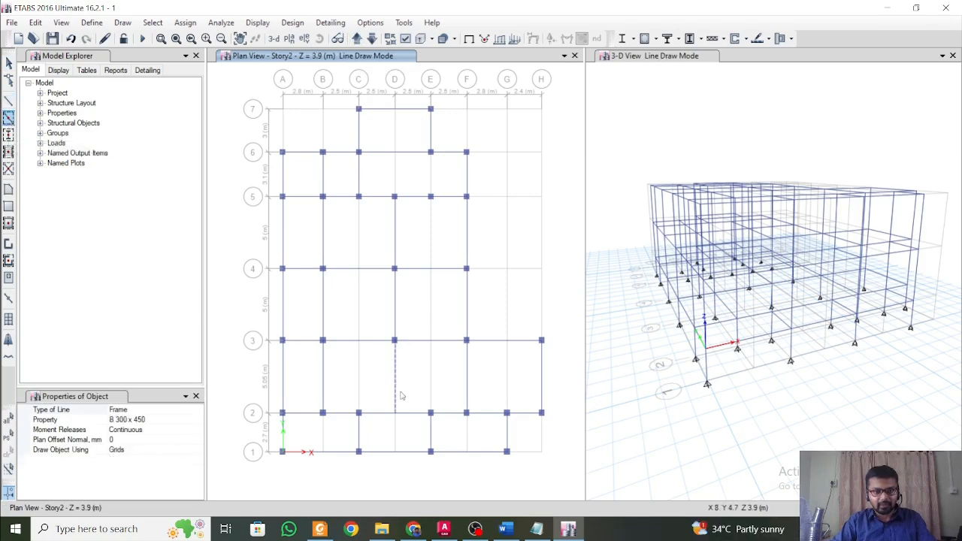
pyautogui.press('Escape')
pyautogui.click(385, 415)
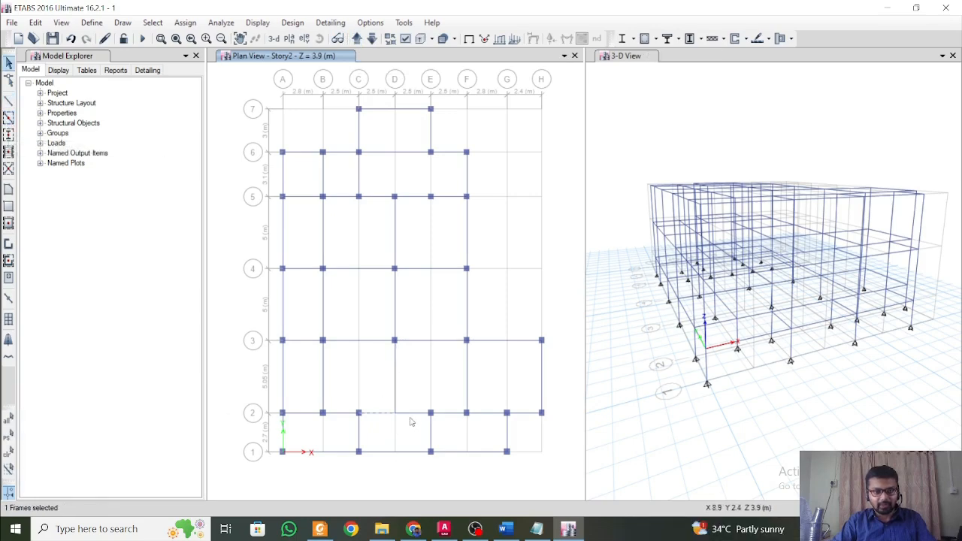
# Draw B 300 x 450 beams along grid D between grids 2 and 3 on Story1 and Story3, and return to the Story2 plan.
pyautogui.press('Escape')
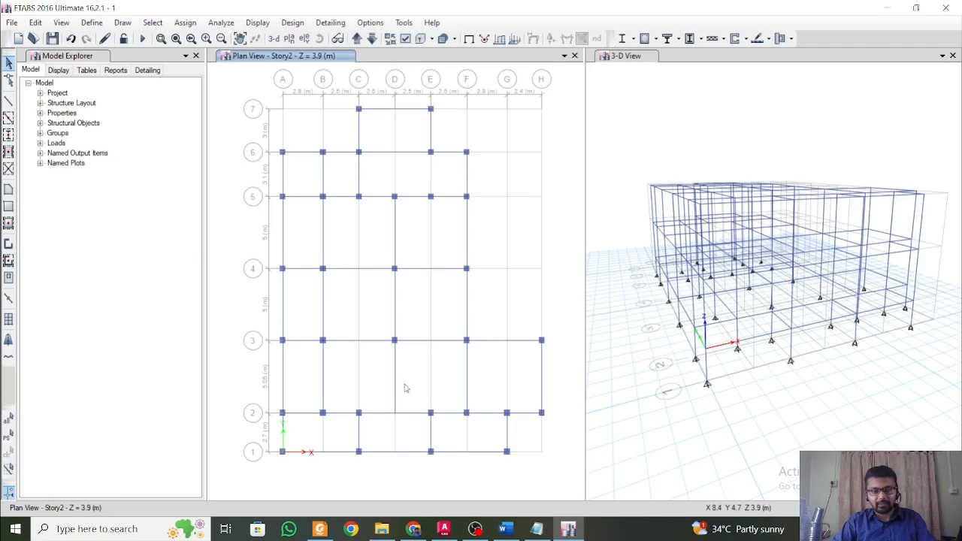
pyautogui.click(371, 39)
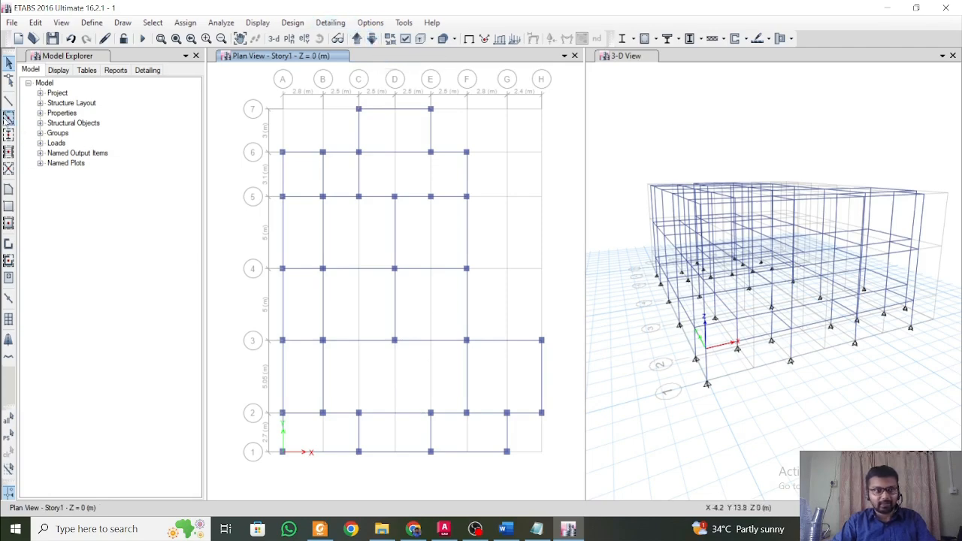
pyautogui.click(8, 118)
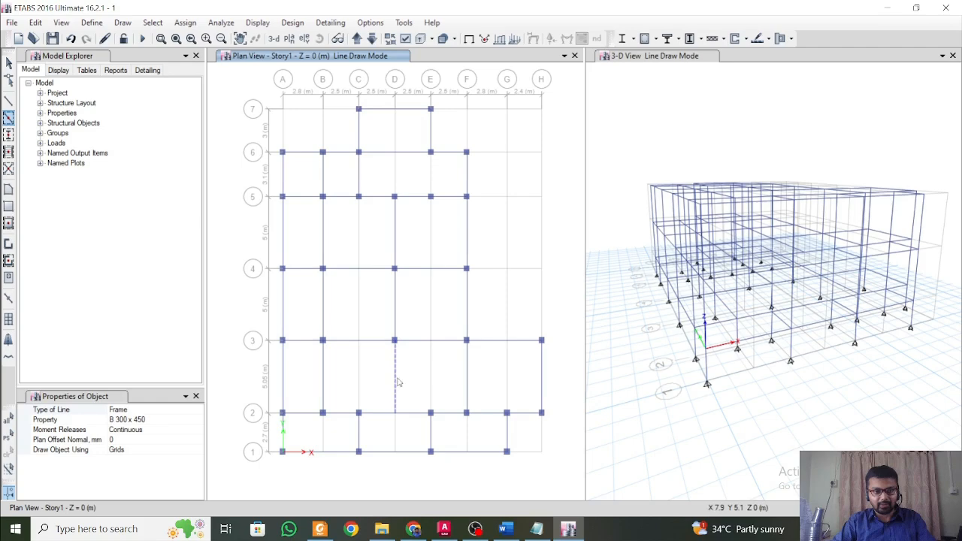
pyautogui.click(361, 41)
pyautogui.click(361, 42)
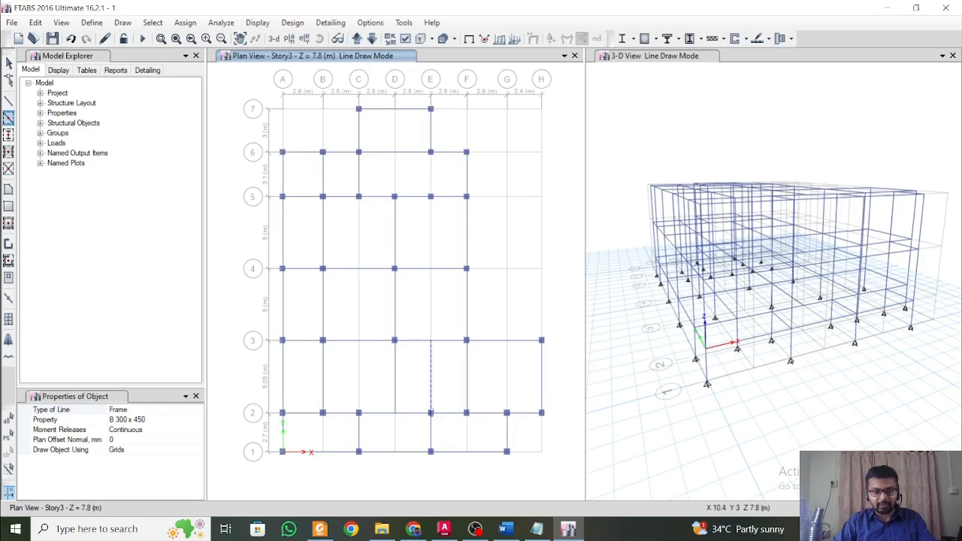
pyautogui.press('Escape')
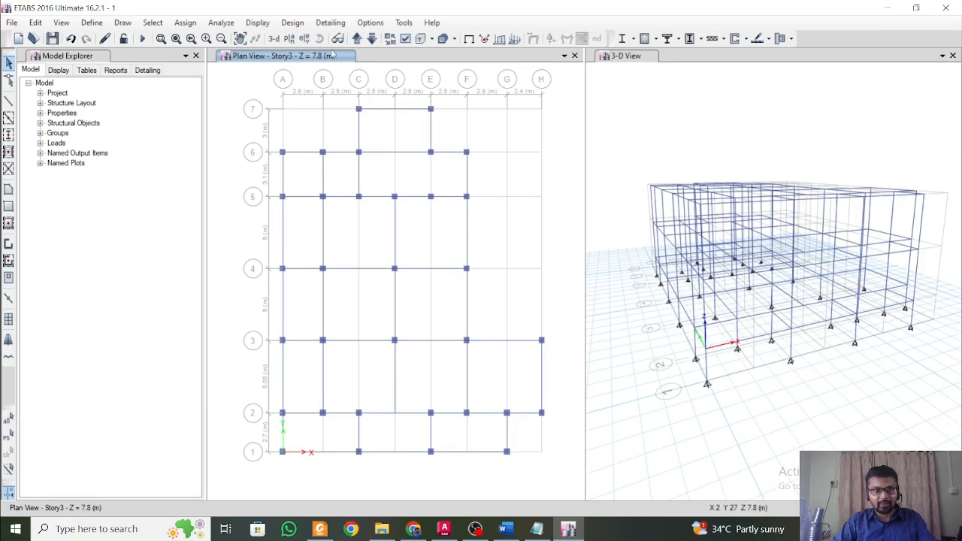
pyautogui.click(371, 38)
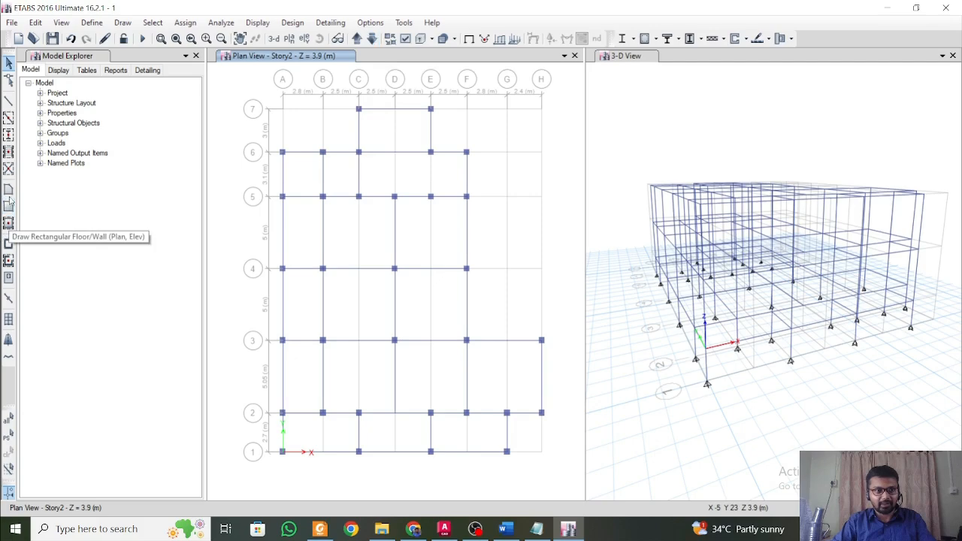
pyautogui.click(8, 191)
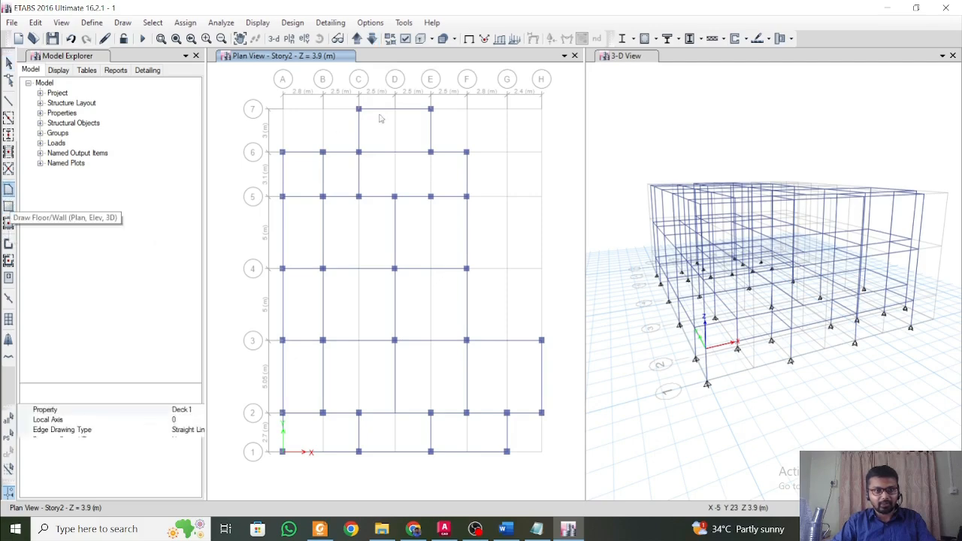
pyautogui.click(9, 208)
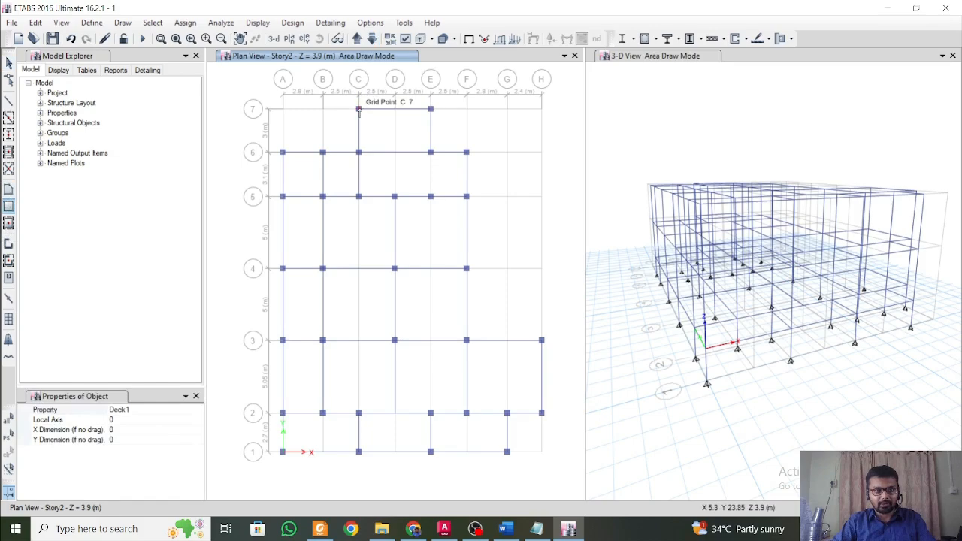
pyautogui.moveTo(359, 111)
pyautogui.mouseDown()
pyautogui.moveTo(431, 152)
pyautogui.moveTo(360, 112)
pyautogui.mouseUp()
pyautogui.press('Escape')
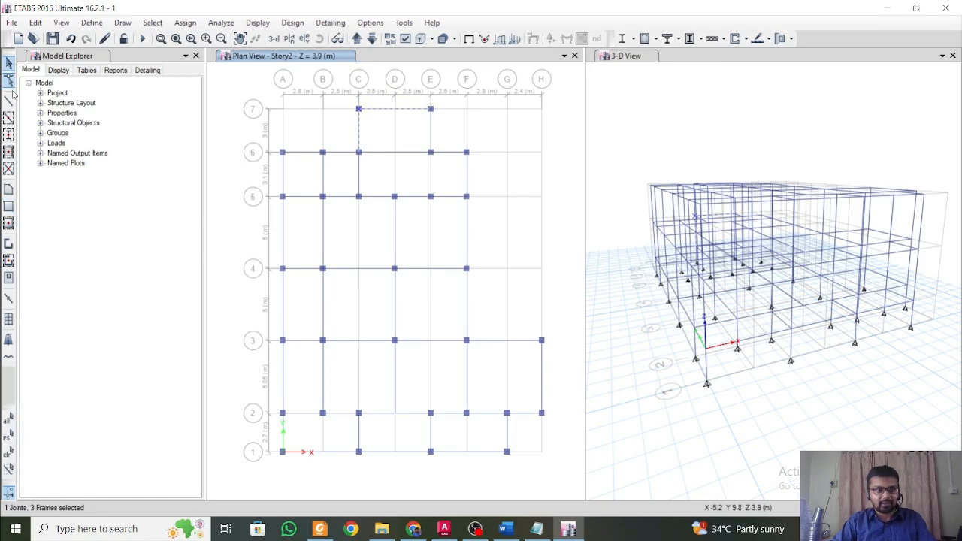
# Draw a rectangular floor area with the Slab 150 mm property from grid point C-7 to E-6 on Story2.
pyautogui.click(8, 206)
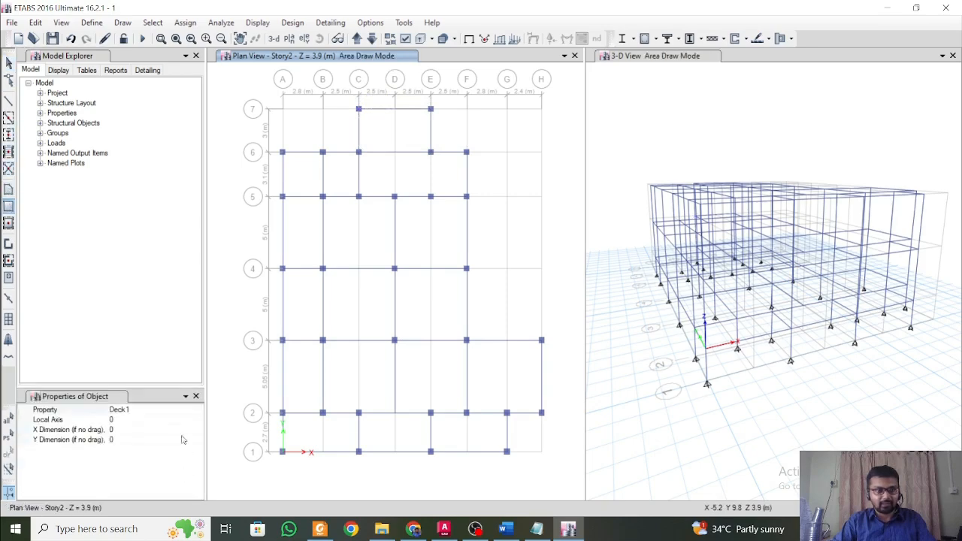
pyautogui.click(173, 410)
pyautogui.click(198, 410)
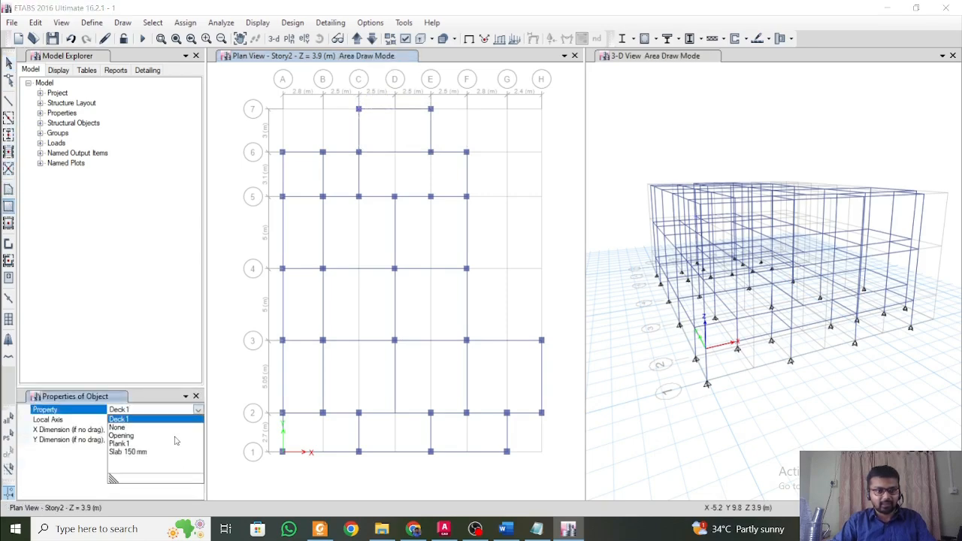
pyautogui.click(135, 451)
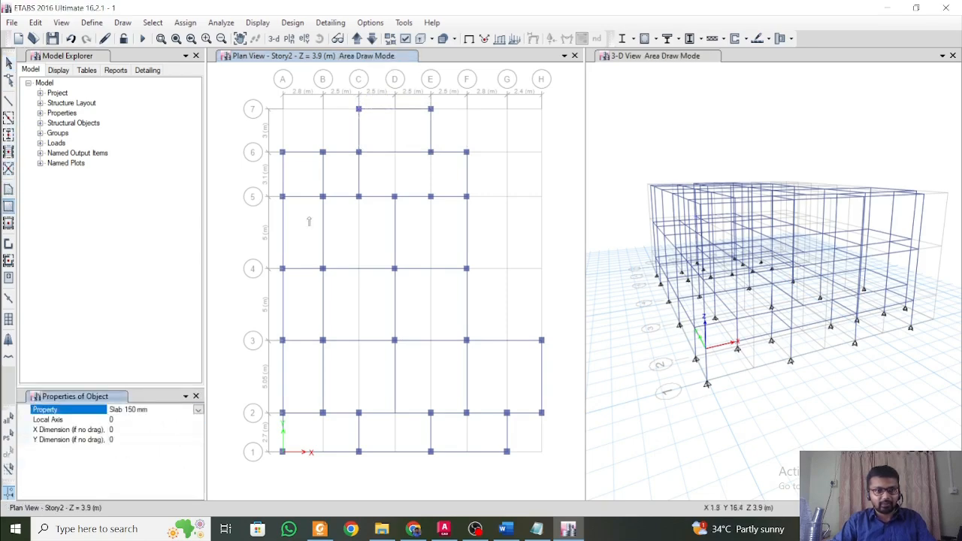
pyautogui.click(359, 109)
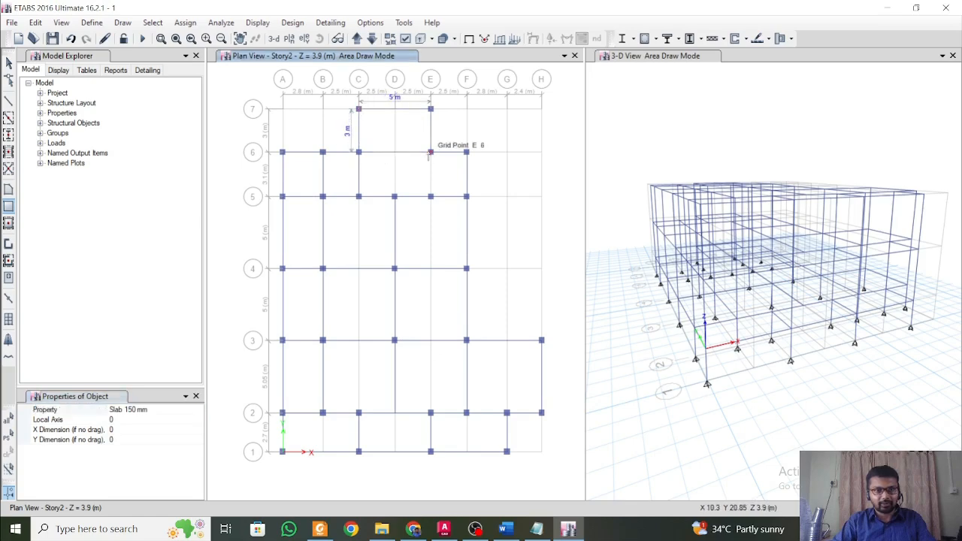
pyautogui.click(430, 153)
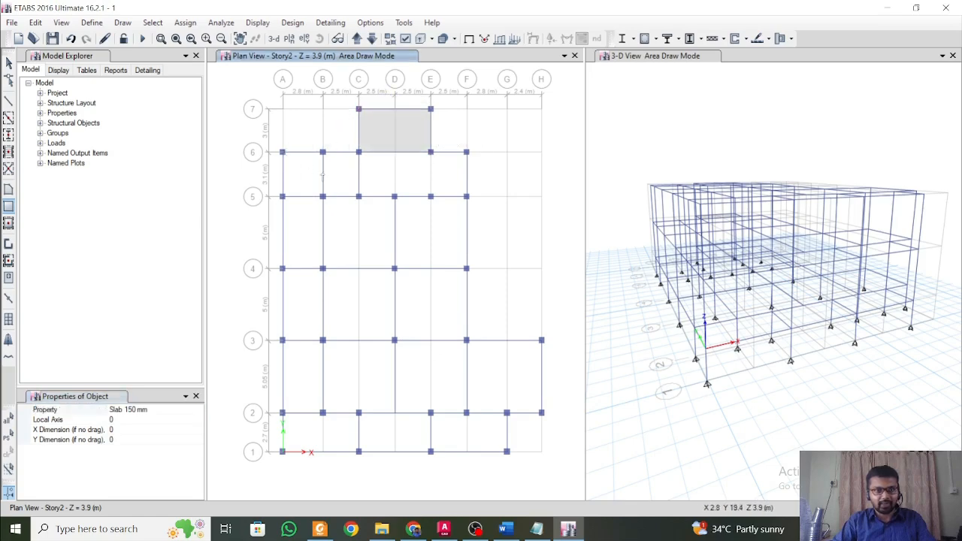
# Check the architectural floor plan in AutoCAD, and draw a rectangular Slab 150 mm panel from grid point B-6 to C-5 in ETABS.
pyautogui.click(445, 530)
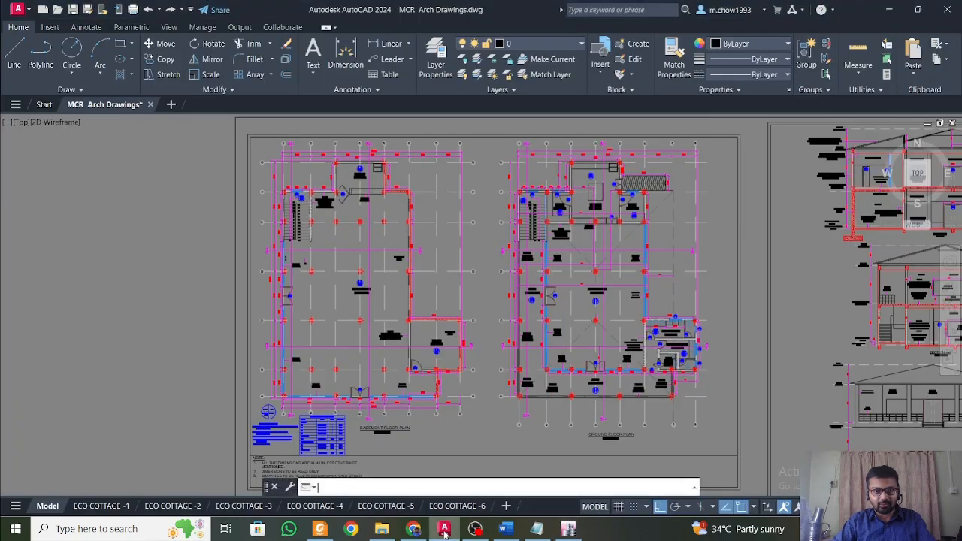
pyautogui.scroll(5, 262, 206)
pyautogui.scroll(-2, 425, 233)
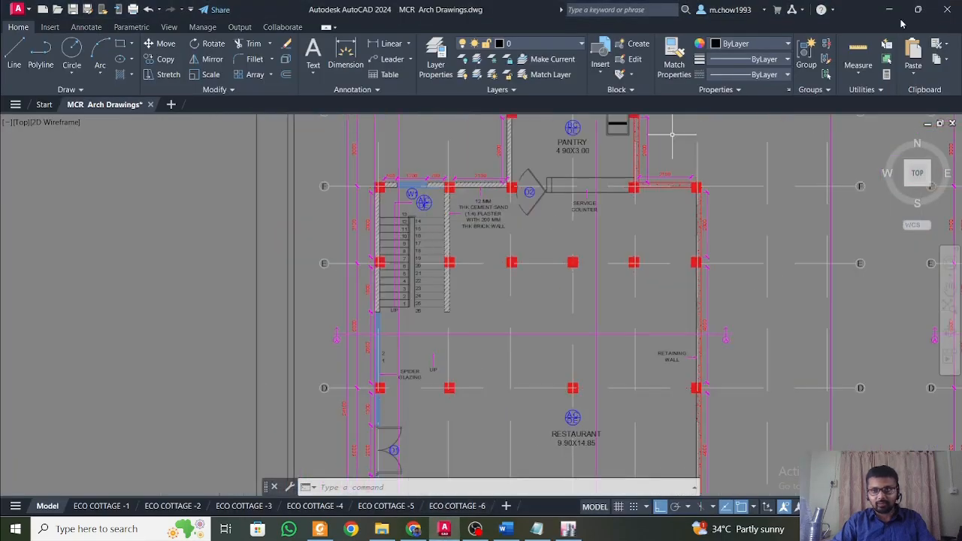
pyautogui.click(889, 9)
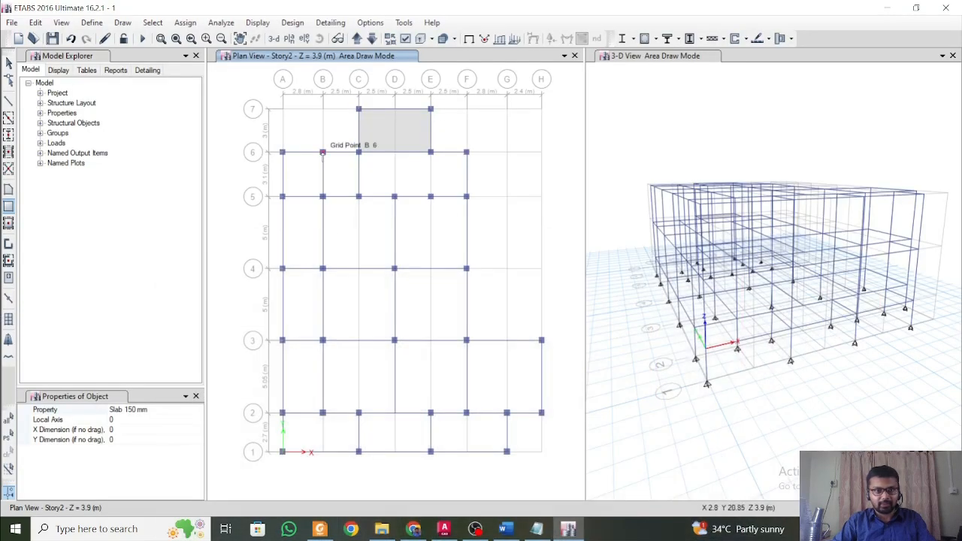
pyautogui.moveTo(323, 152); pyautogui.dragTo(359, 197)
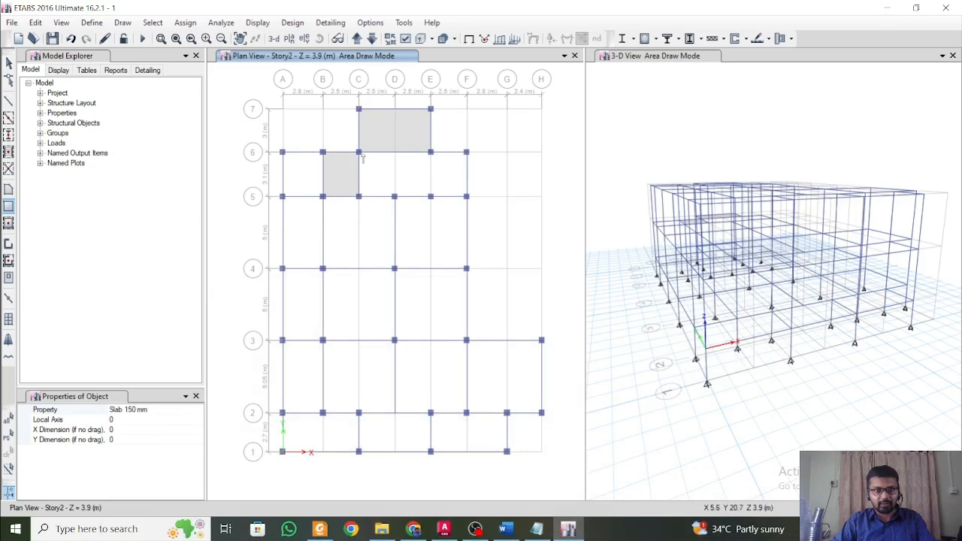
pyautogui.moveTo(359, 152); pyautogui.dragTo(422, 200)
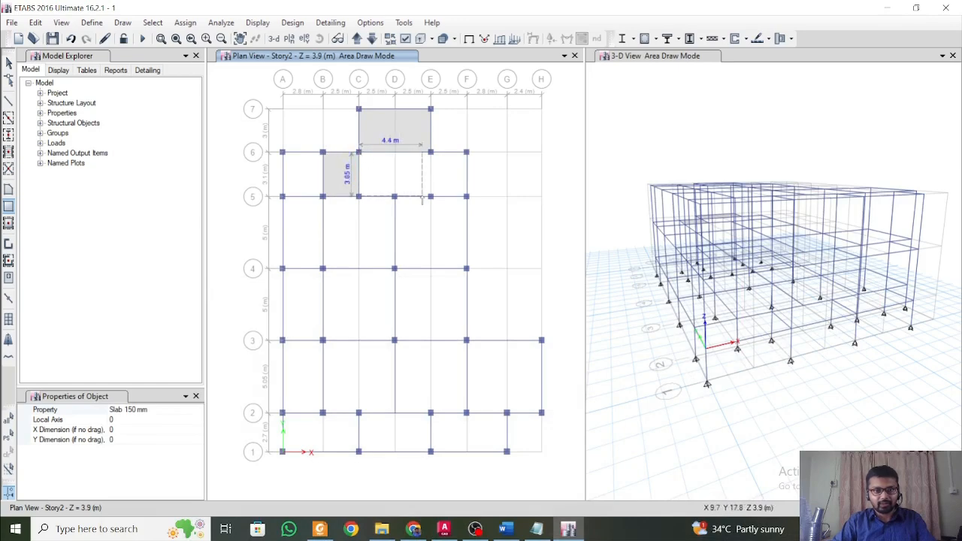
pyautogui.press('Escape')
pyautogui.press('Escape')
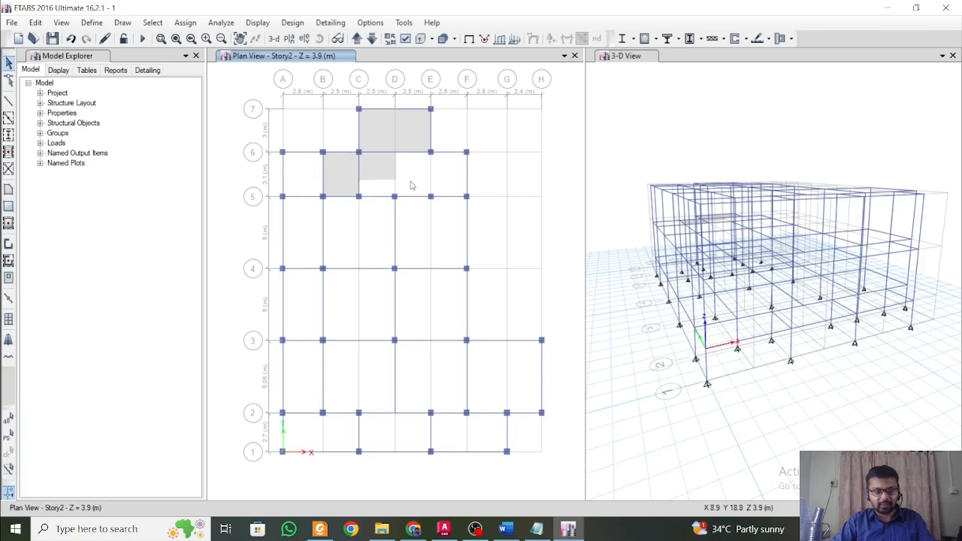
# Draw a B 300 x 450 beam along grid E between grids 5 and 6 on Story2, Story3 and Story1, and return to Story2.
pyautogui.click(8, 116)
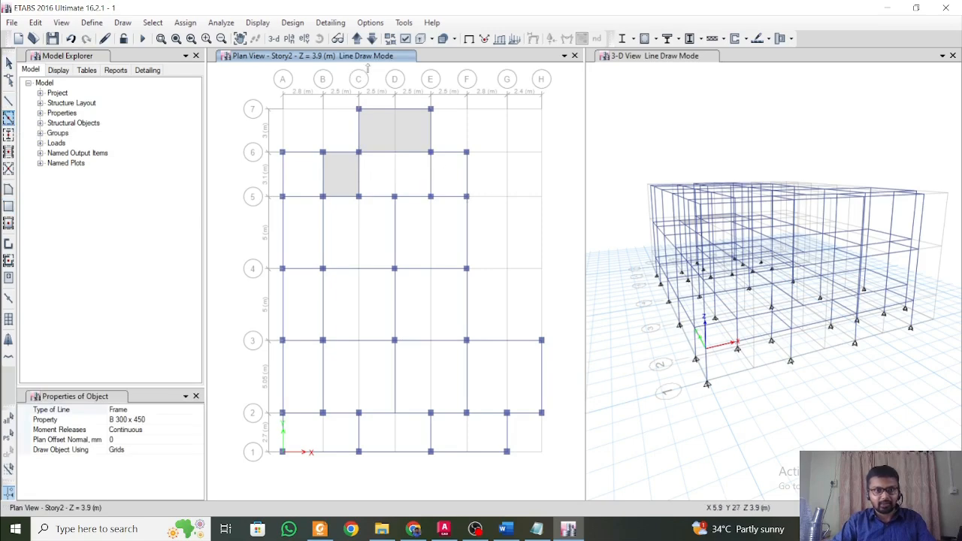
pyautogui.click(357, 39)
pyautogui.click(431, 152)
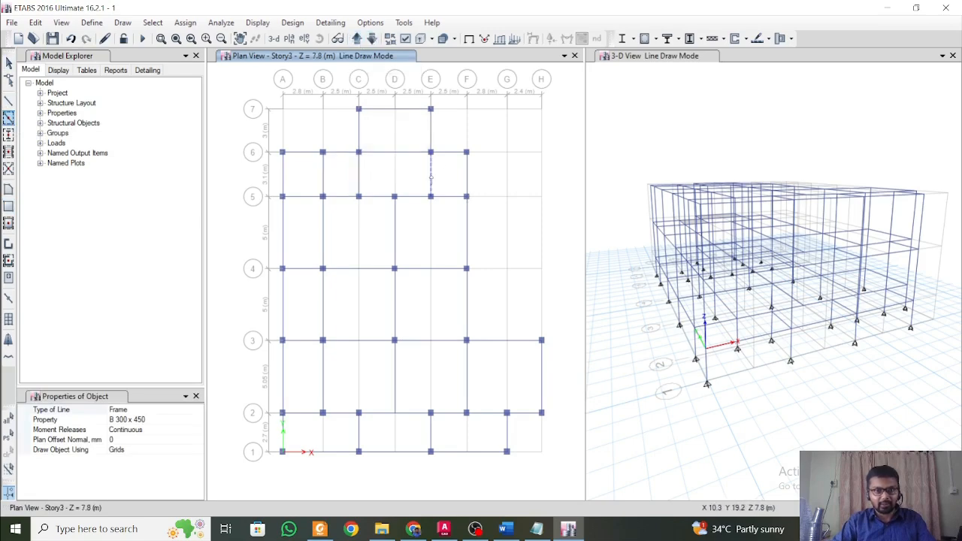
pyautogui.click(357, 38)
pyautogui.click(357, 39)
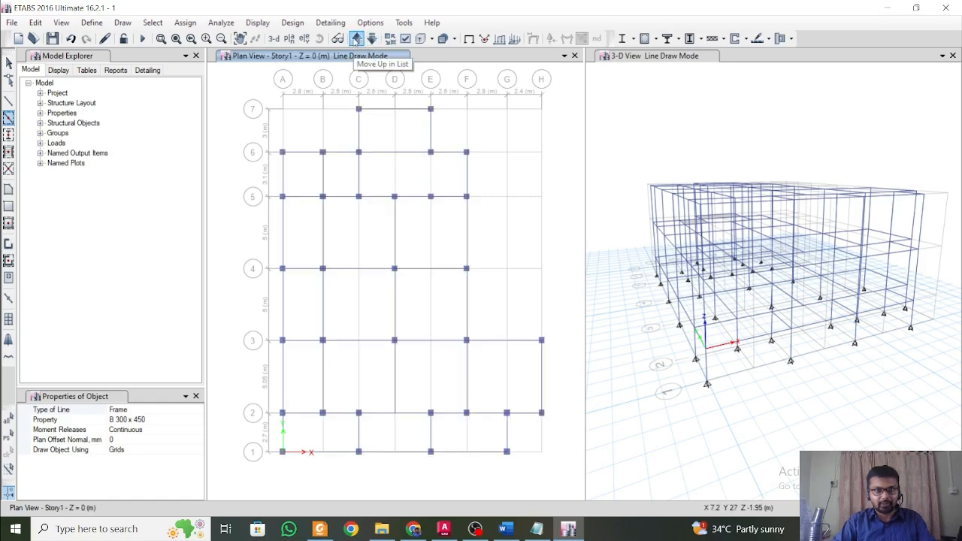
pyautogui.click(431, 152)
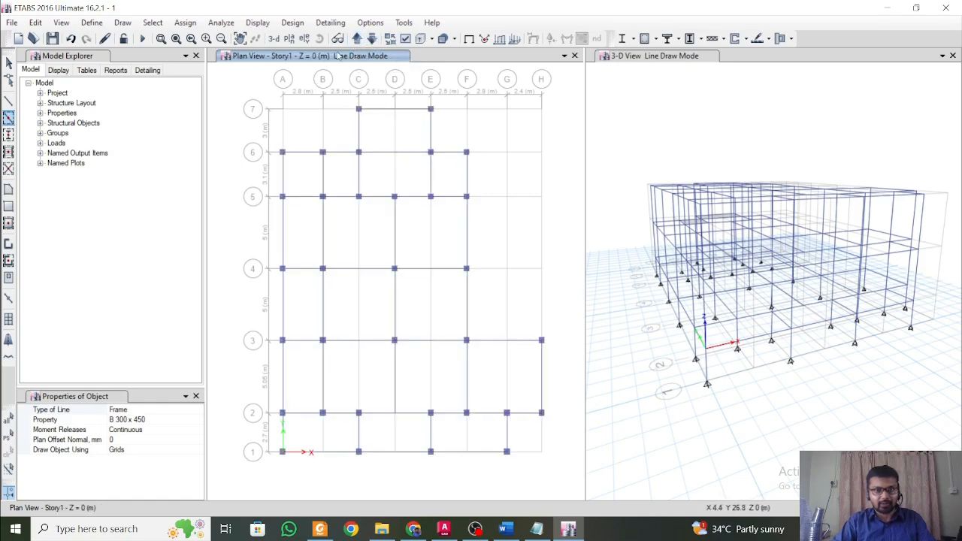
pyautogui.click(357, 38)
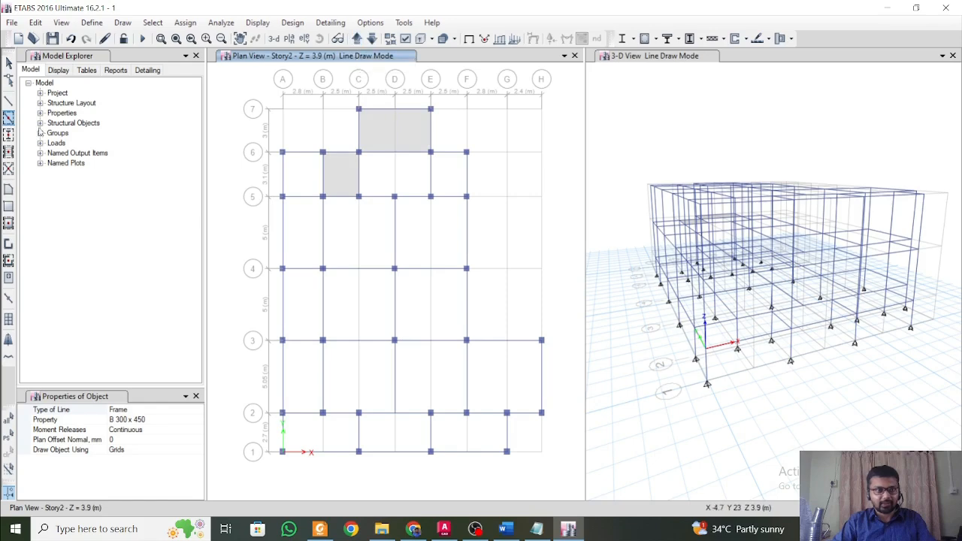
# Draw a rectangular Slab 150 mm panel from grid point C-6 to E-5 on the Story2 plan.
pyautogui.click(9, 206)
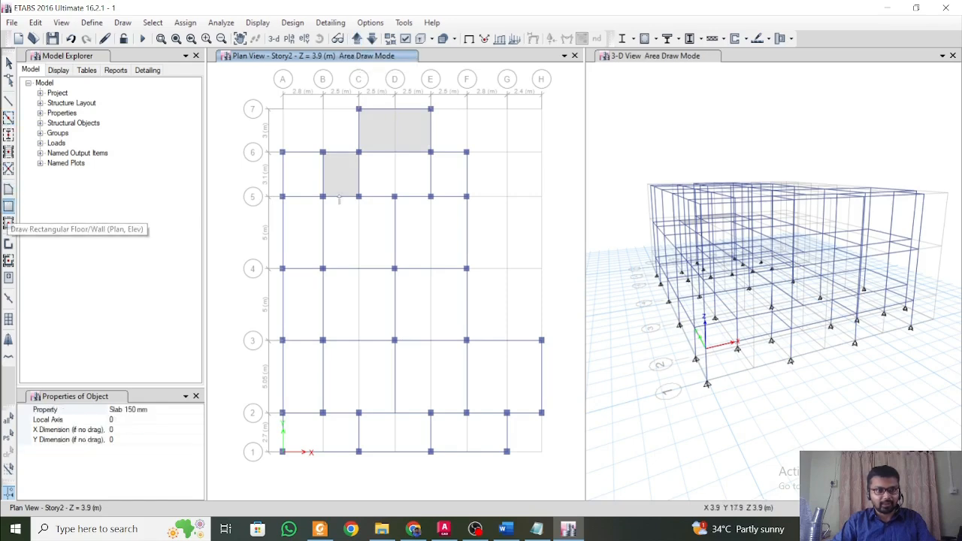
pyautogui.click(358, 152)
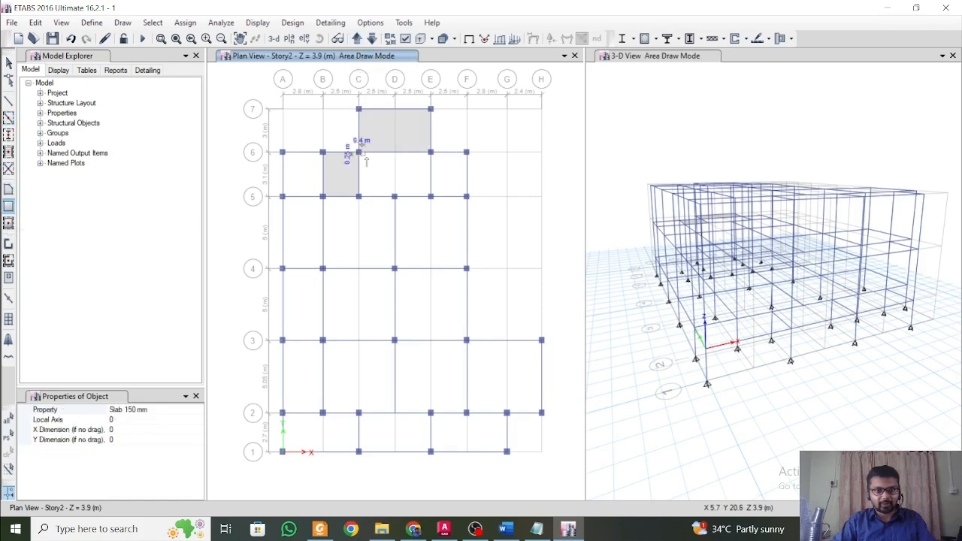
pyautogui.click(430, 197)
# Try to draw a rectangular Slab 150 mm panel from grid point E-6 towards F-5, and undo it.
pyautogui.click(430, 152)
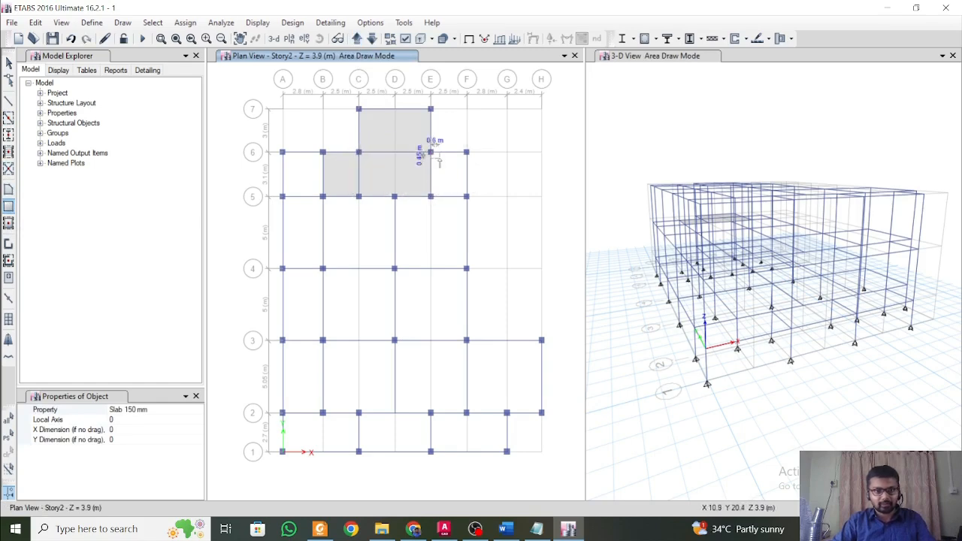
pyautogui.click(467, 197)
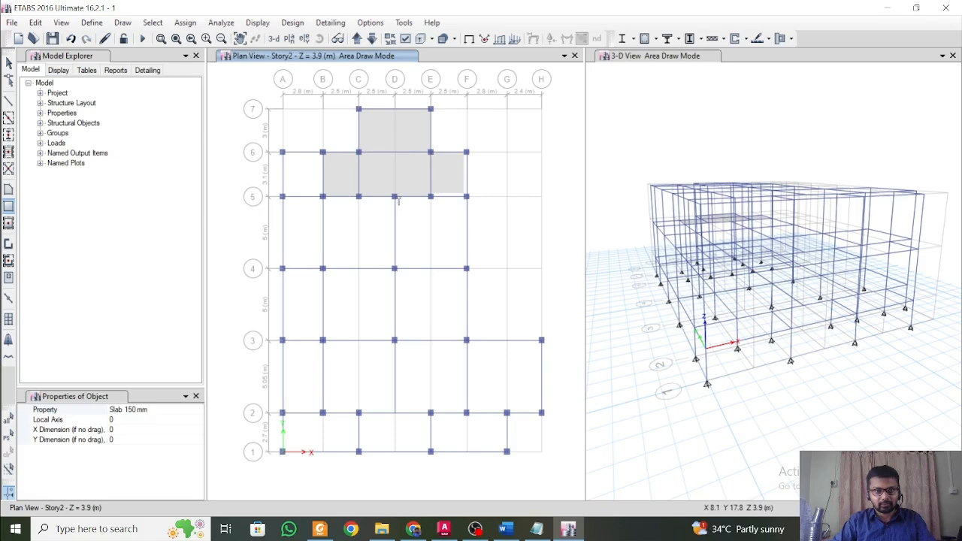
pyautogui.hotkey('ctrl', 'z')
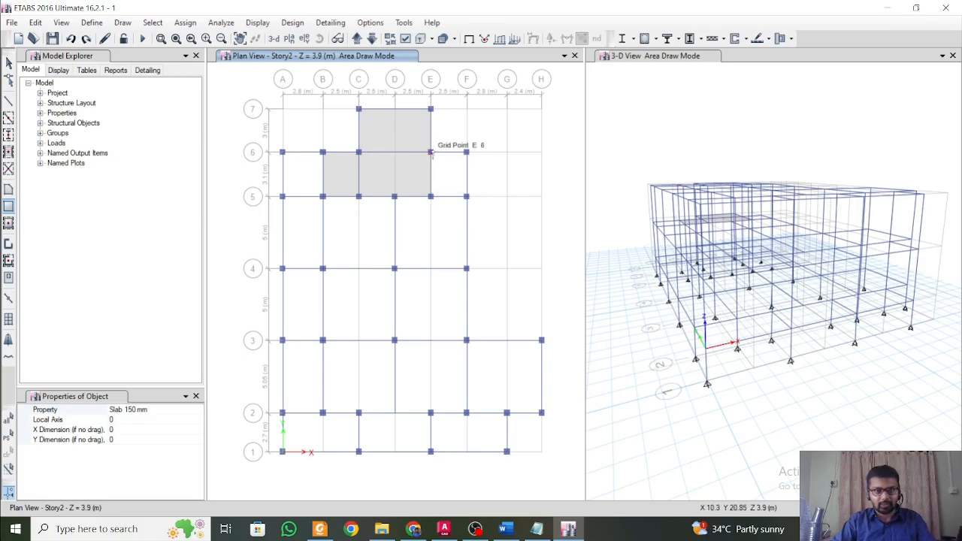
# Quick-draw Slab 150 mm panels in the E–F bay between grids 5 and 6 and in the three A–B bays from grid 5 to 2.
pyautogui.click(8, 222)
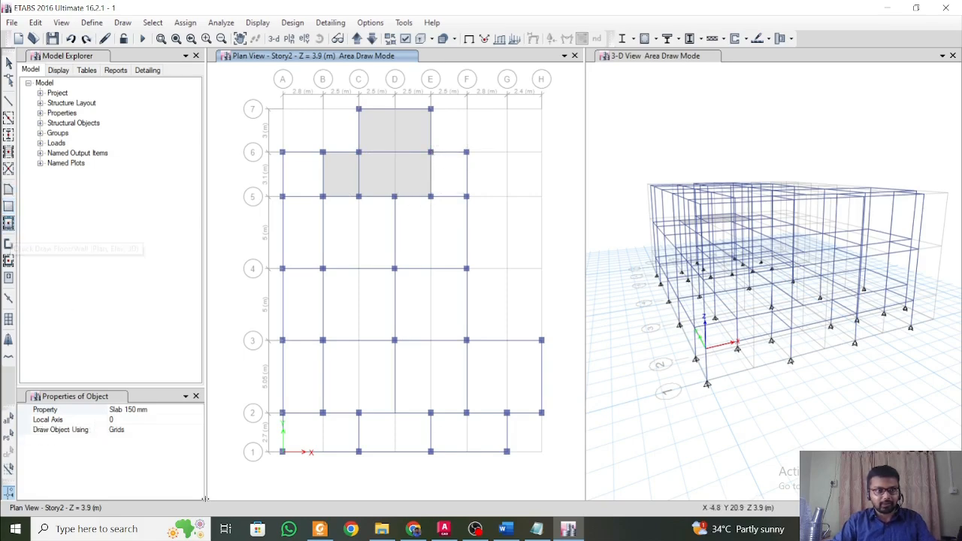
pyautogui.click(451, 188)
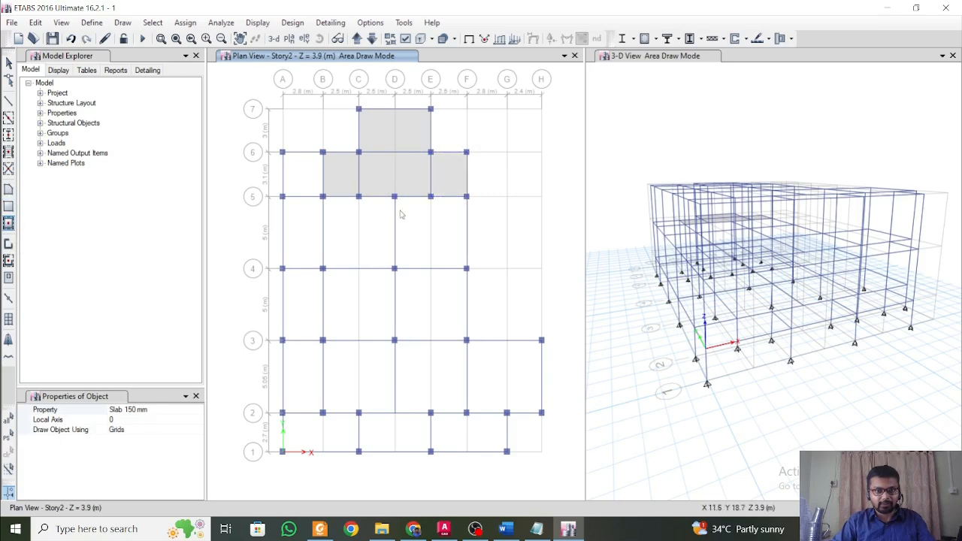
pyautogui.click(304, 248)
pyautogui.click(307, 329)
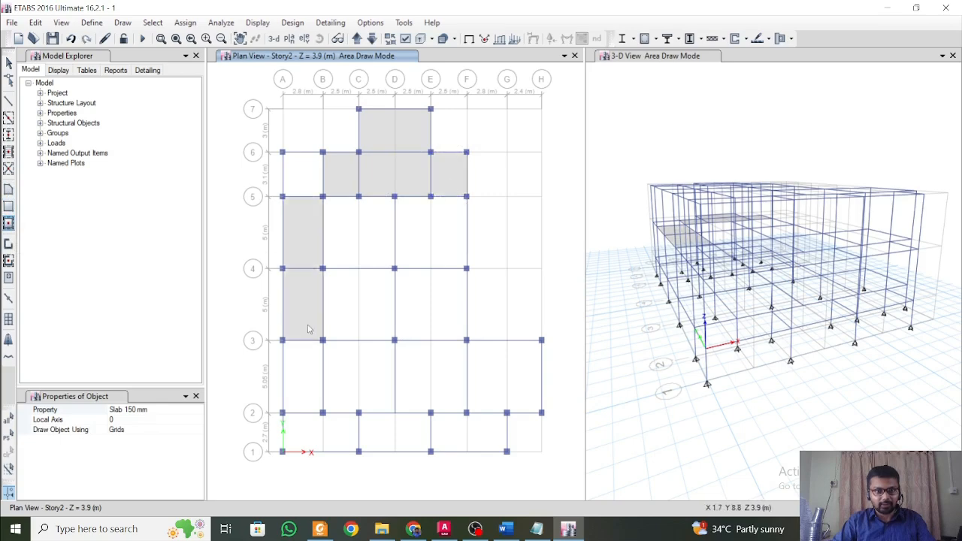
pyautogui.click(316, 386)
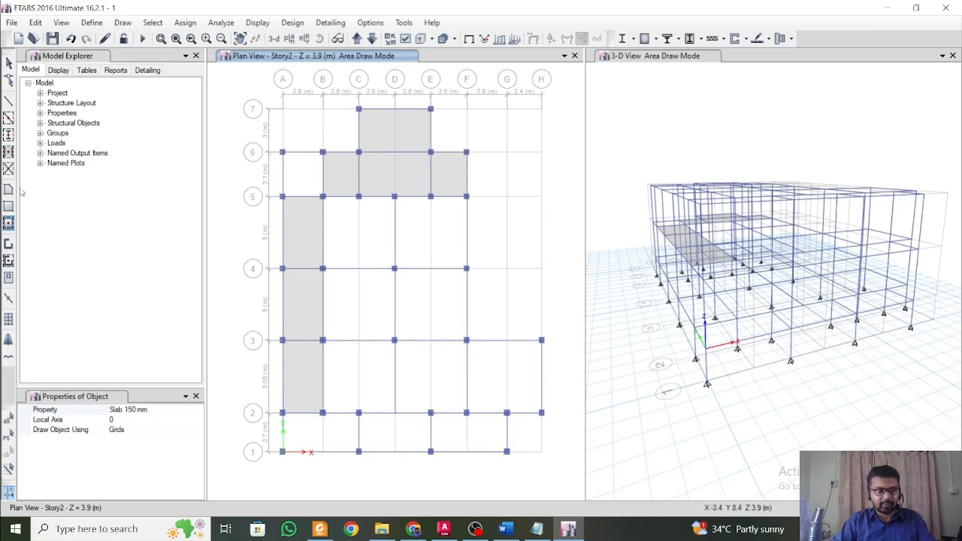
# Draw a rectangular Slab 150 mm panel from grid point B-5 to D-4 on Story2, and close the 3-D view.
pyautogui.click(8, 208)
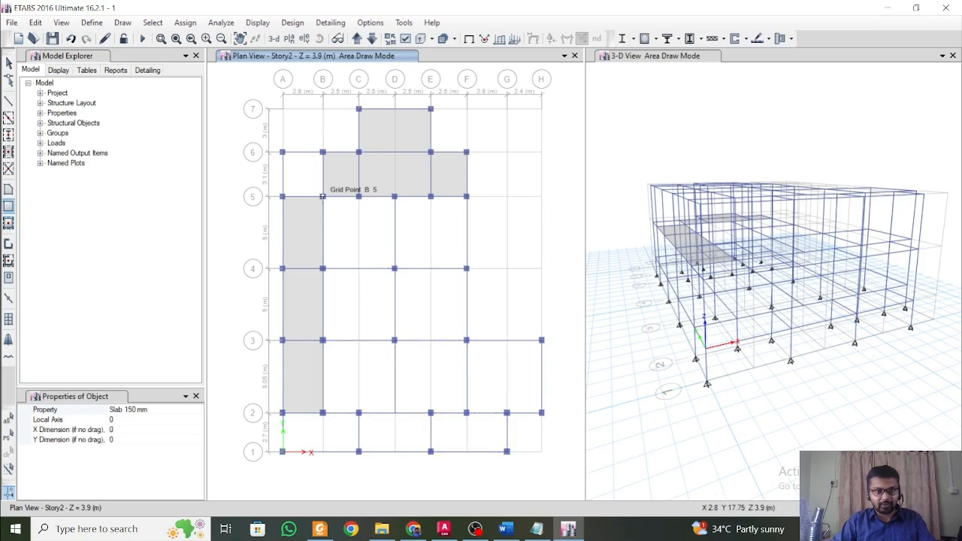
pyautogui.moveTo(323, 196); pyautogui.dragTo(395, 269)
pyautogui.scroll(5, 400, 218)
pyautogui.press('Escape')
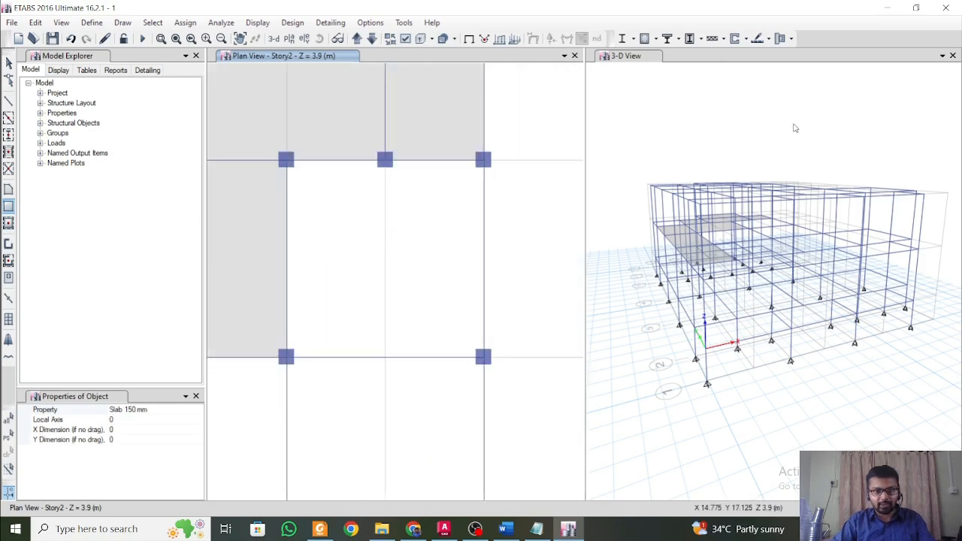
pyautogui.click(952, 55)
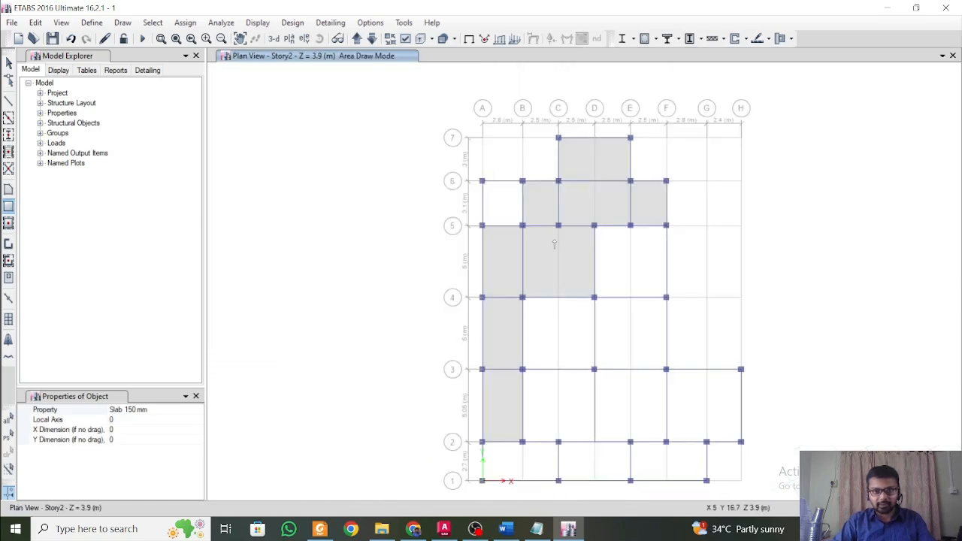
# Try to draw a rectangular Slab 150 mm panel from grid point D-5 to F-4, and undo it.
pyautogui.scroll(5, 622, 251)
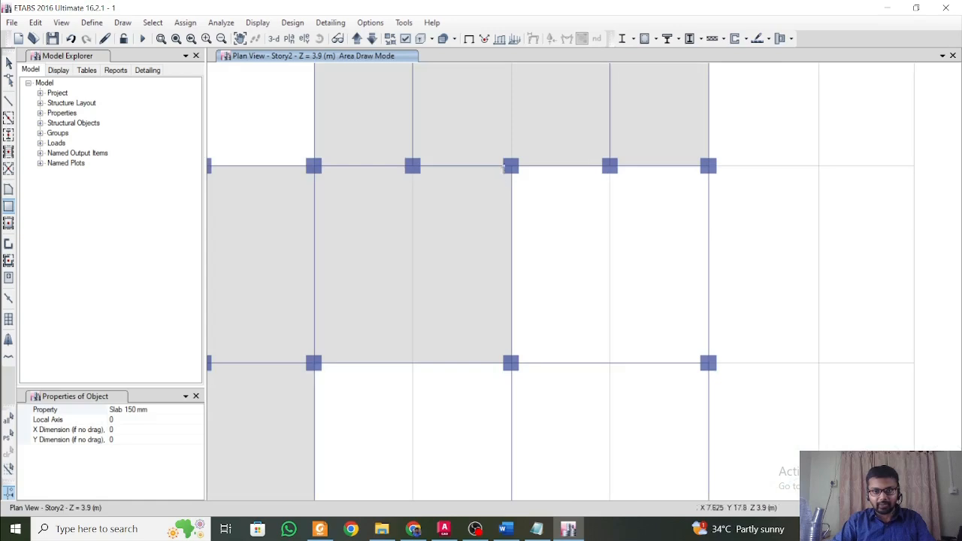
pyautogui.moveTo(512, 167); pyautogui.dragTo(708, 363)
pyautogui.hotkey('ctrl', 'z')
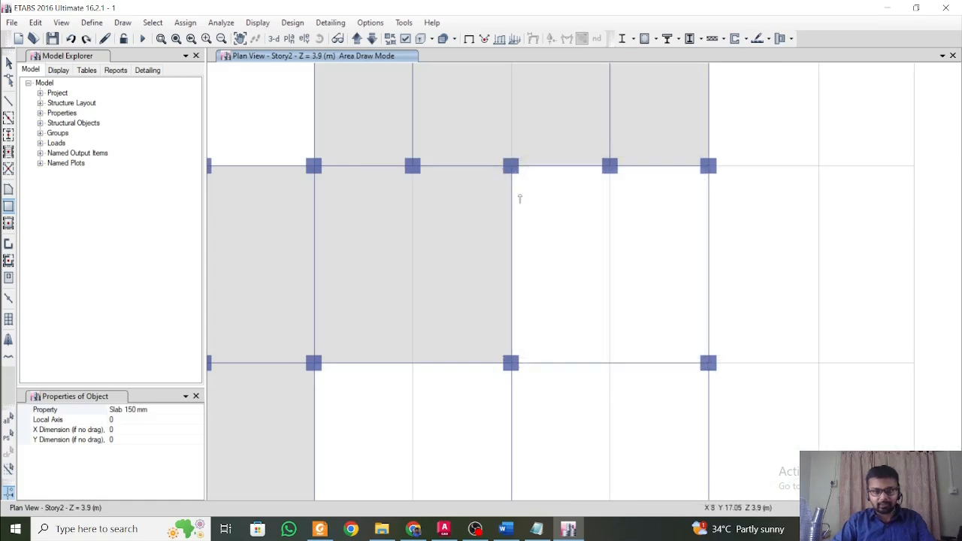
pyautogui.moveTo(511, 166); pyautogui.dragTo(708, 364)
pyautogui.hotkey('ctrl', 'z')
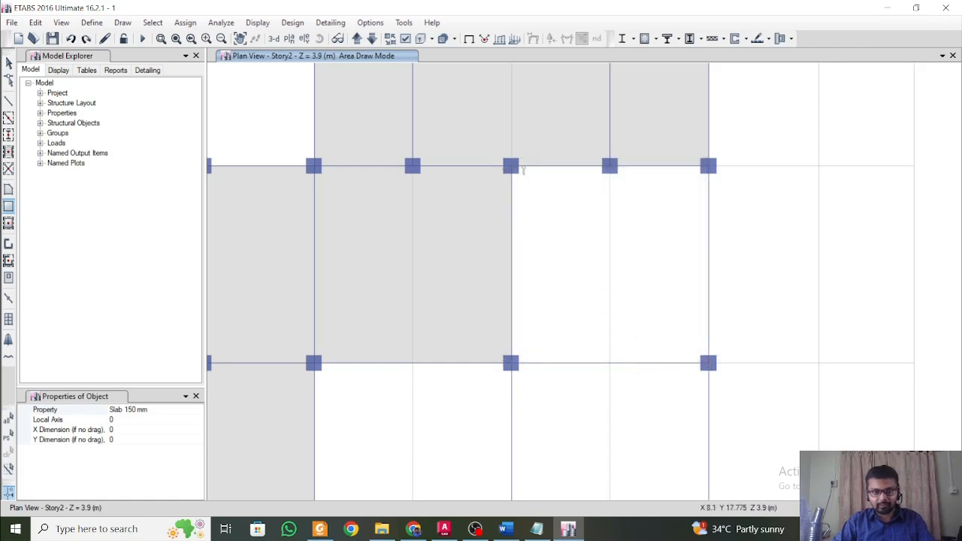
# Draw rectangular Slab 150 mm panels from D-5 to F-4, from D-4 to F-3 and from B-4 to D-3.
pyautogui.moveTo(512, 167); pyautogui.dragTo(709, 363)
pyautogui.scroll(-3, 626, 441)
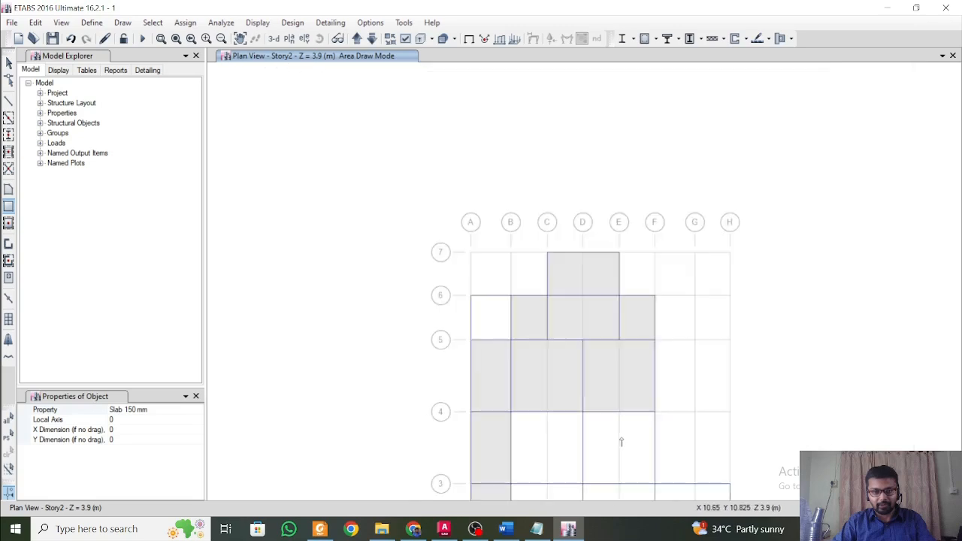
pyautogui.moveTo(623, 442); pyautogui.dragTo(560, 380, button='middle')
pyautogui.scroll(3, 595, 340)
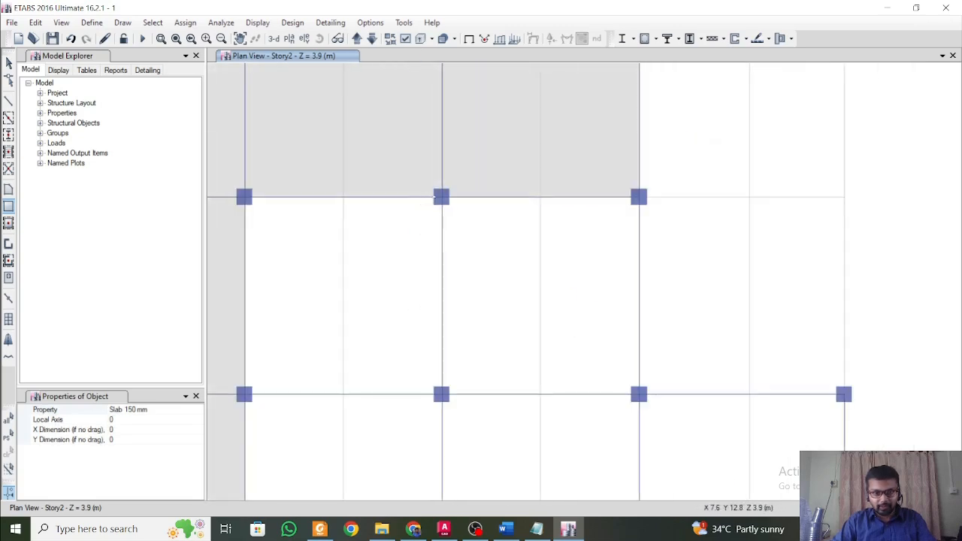
pyautogui.moveTo(443, 199)
pyautogui.mouseDown()
pyautogui.moveTo(608, 387)
pyautogui.moveTo(639, 394)
pyautogui.mouseUp()
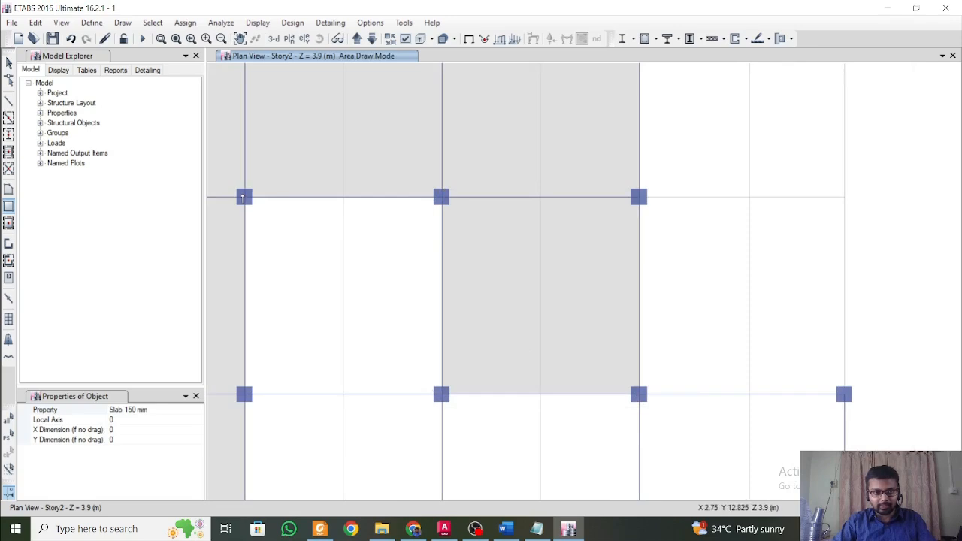
pyautogui.moveTo(244, 199); pyautogui.dragTo(442, 396)
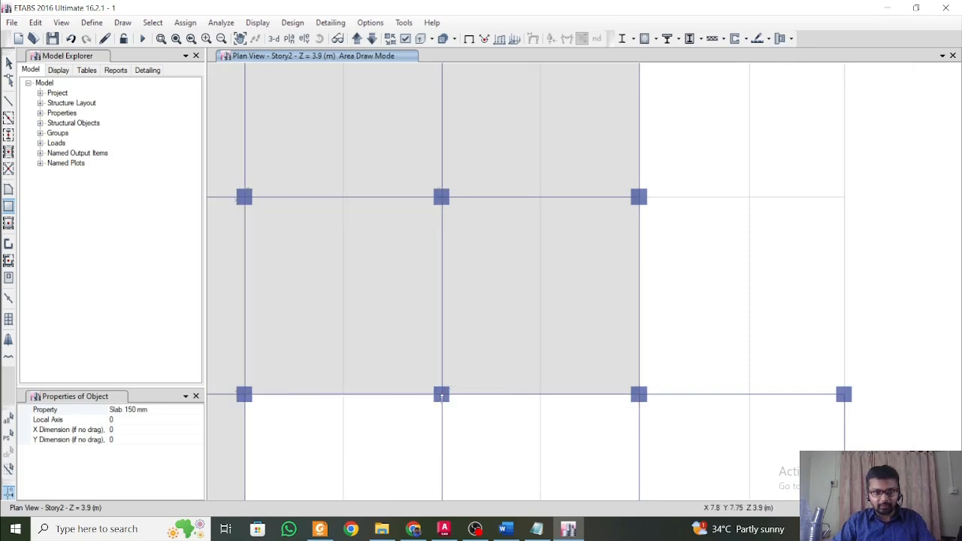
# Draw rectangular Slab 150 mm panels from grid point B-3 to D-2 and from D-3 to F-2.
pyautogui.moveTo(427, 395); pyautogui.dragTo(474, 204, button='middle')
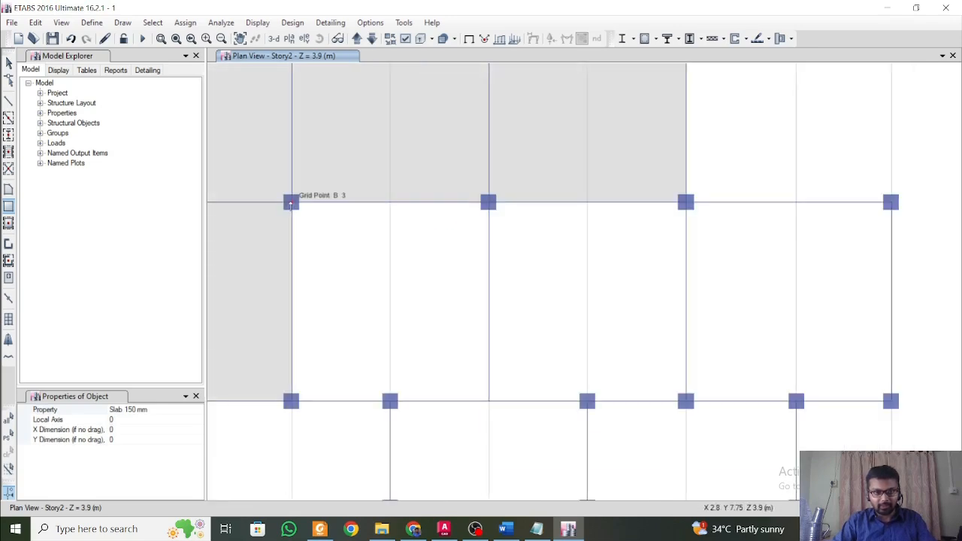
pyautogui.moveTo(291, 203)
pyautogui.mouseDown()
pyautogui.moveTo(513, 381)
pyautogui.moveTo(490, 401)
pyautogui.mouseUp()
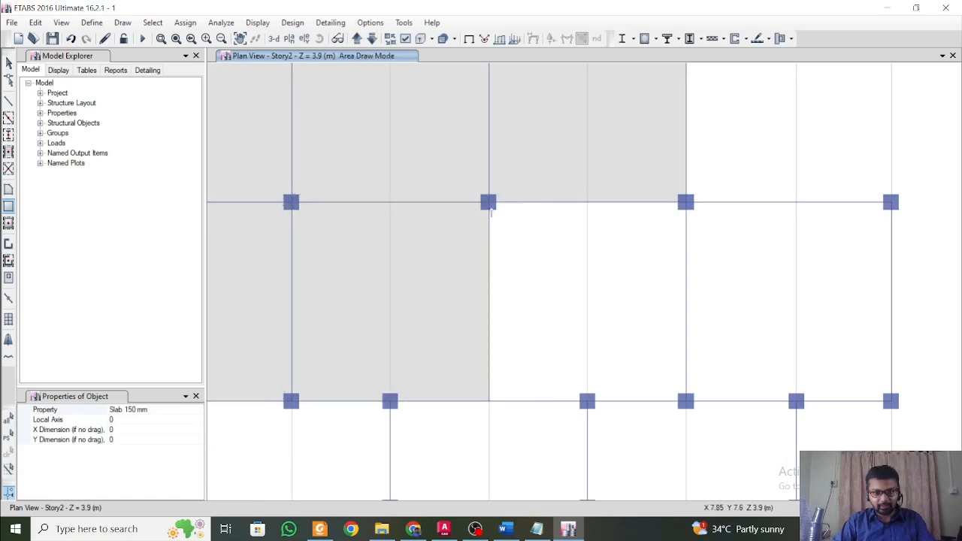
pyautogui.moveTo(489, 203); pyautogui.dragTo(686, 403)
# Try to draw a rectangular Slab 150 mm panel from grid point F-3 to H-2, and undo it.
pyautogui.moveTo(686, 203); pyautogui.dragTo(891, 401)
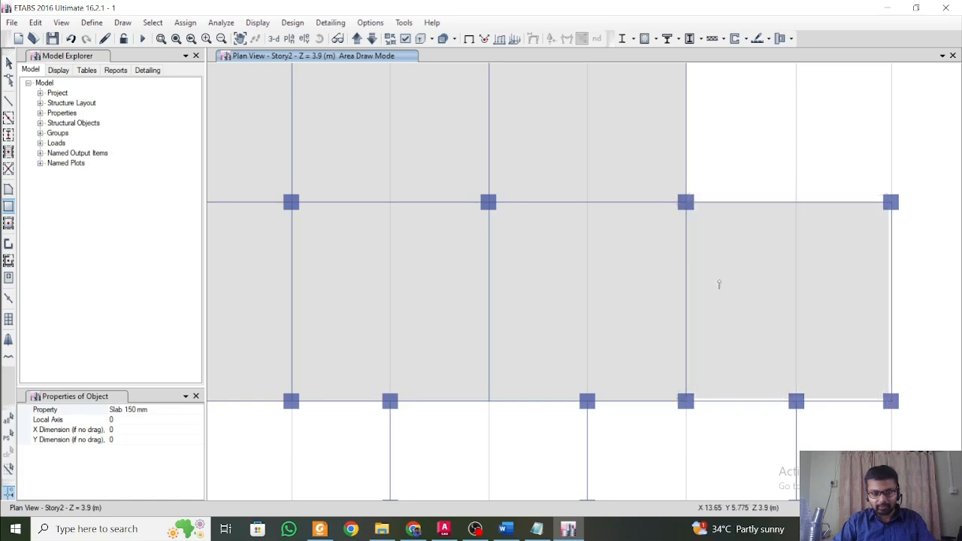
pyautogui.hotkey('ctrl', 'z')
pyautogui.moveTo(688, 203); pyautogui.dragTo(891, 401)
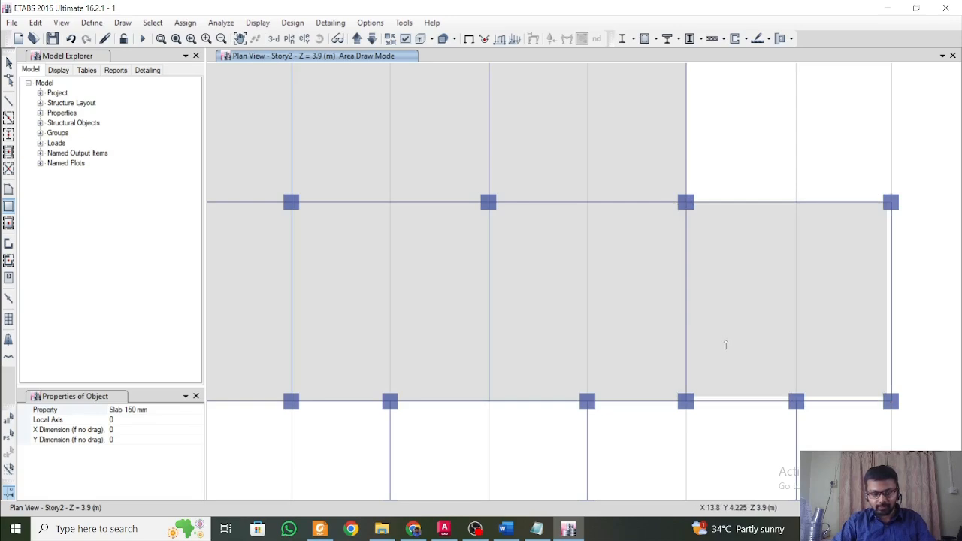
pyautogui.hotkey('ctrl', 'z')
# Draw Slab 150 mm panels from F-3 to H-2, A-2 to C-1, C-2 to E-1 and E-2 to G-1, and show the model in 3-D.
pyautogui.moveTo(686, 205); pyautogui.dragTo(891, 403)
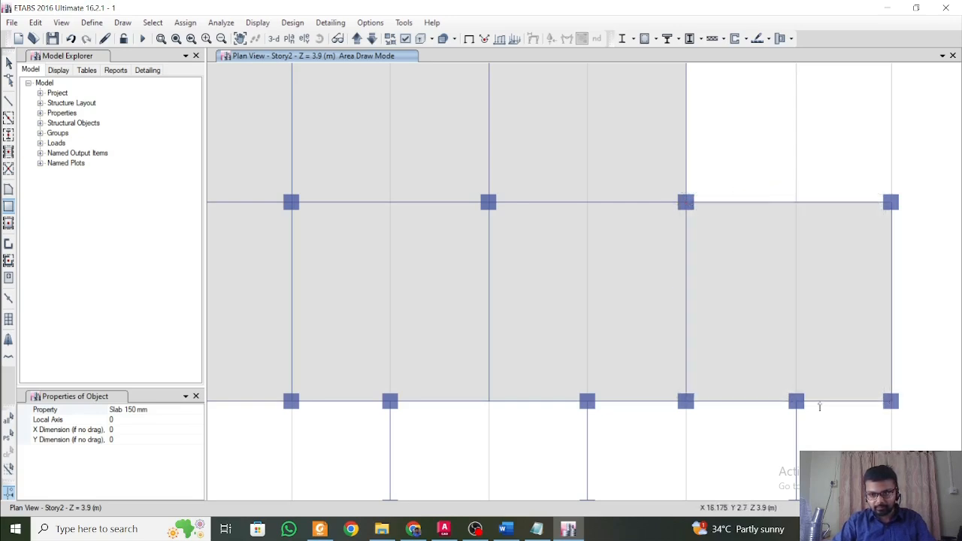
pyautogui.scroll(-3, 549, 396)
pyautogui.scroll(4, 466, 358)
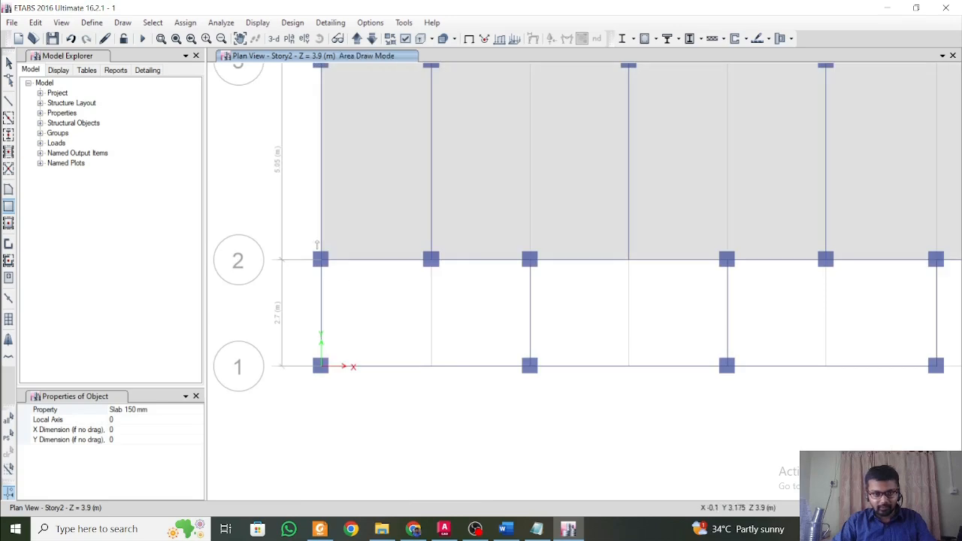
pyautogui.moveTo(321, 260); pyautogui.dragTo(532, 367)
pyautogui.moveTo(530, 261); pyautogui.dragTo(727, 366)
pyautogui.moveTo(794, 334); pyautogui.dragTo(503, 348, button='middle')
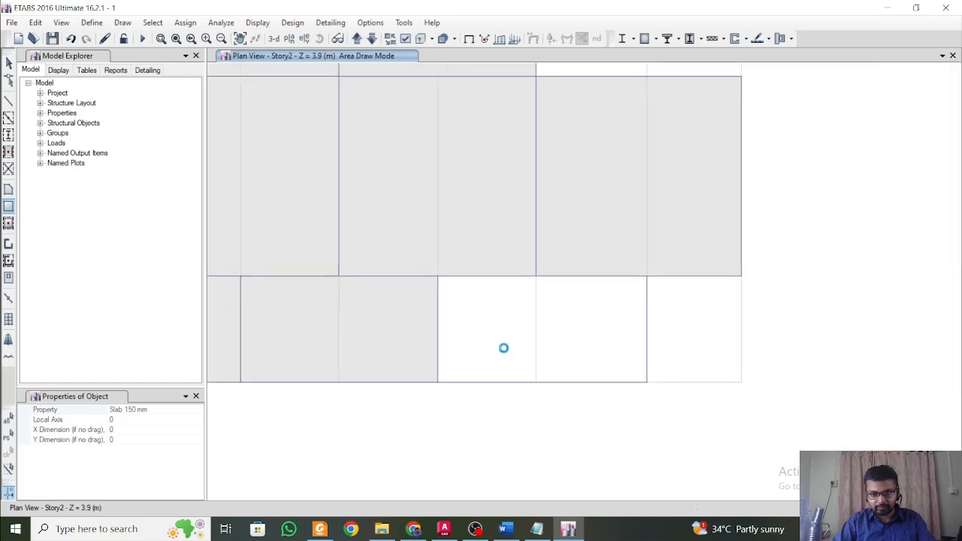
pyautogui.moveTo(437, 277); pyautogui.dragTo(646, 383)
pyautogui.scroll(-3, 557, 398)
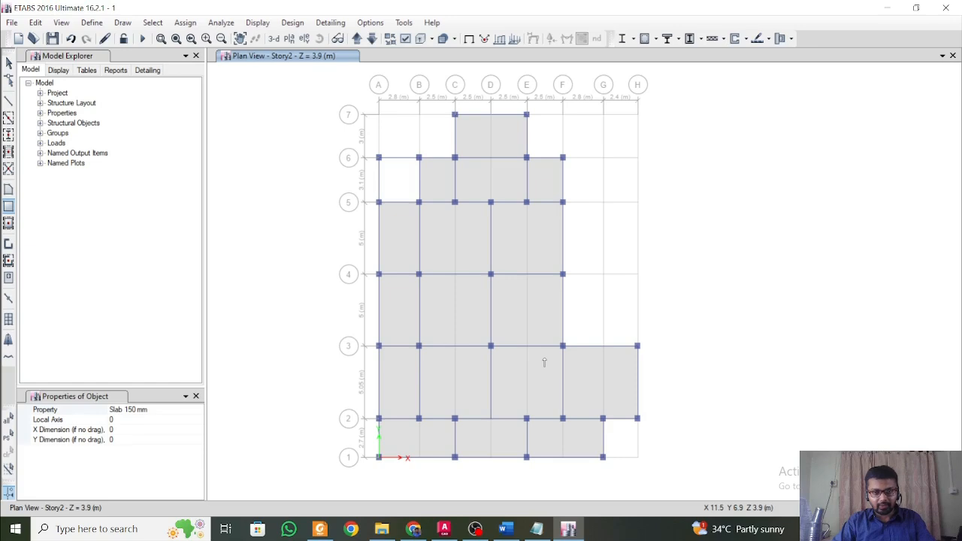
pyautogui.press('Escape')
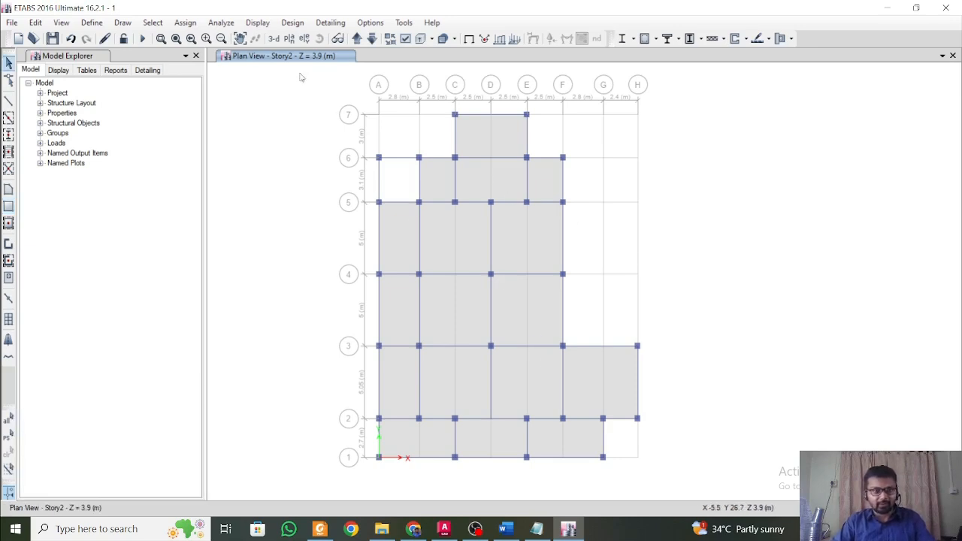
pyautogui.click(274, 39)
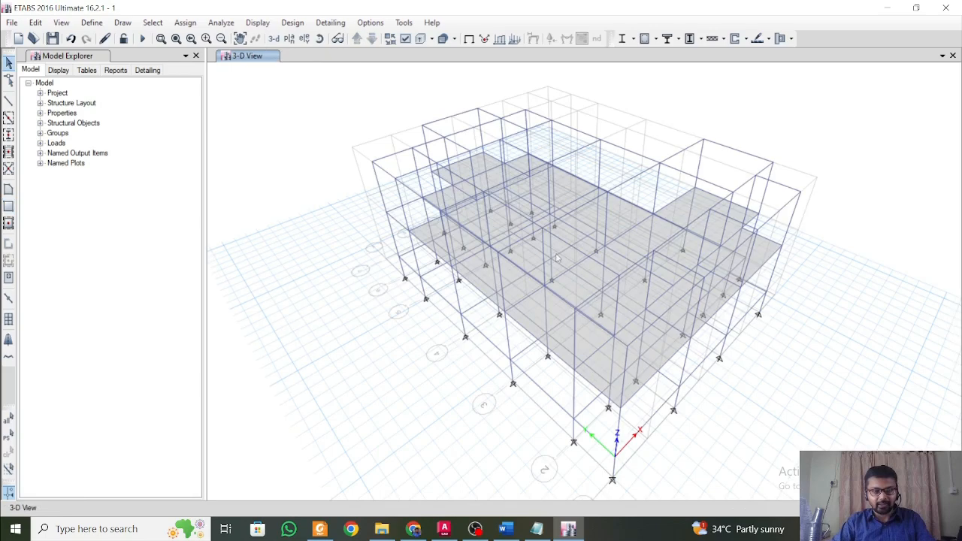
pyautogui.scroll(-3, 555, 257)
pyautogui.scroll(3, 551, 256)
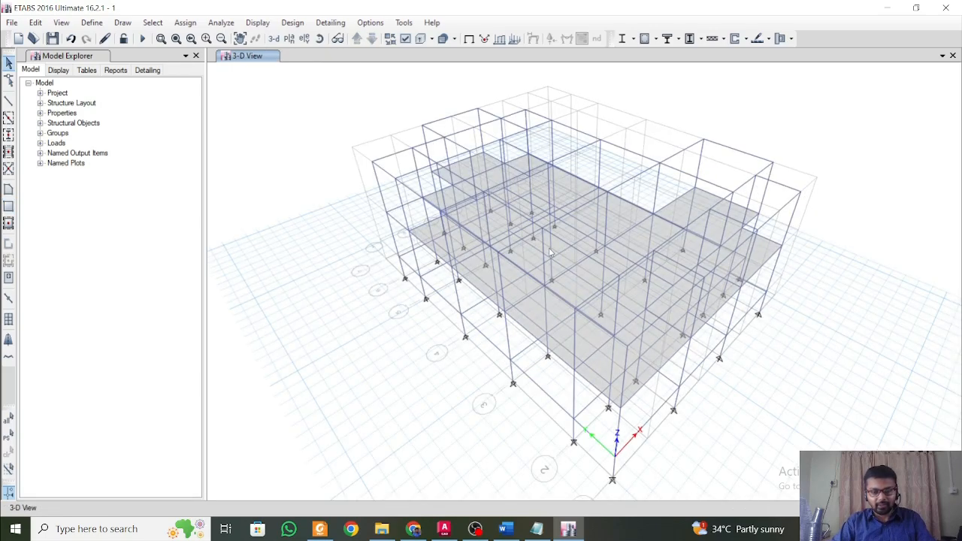
# Assign fixed restraints, with all translations and rotations restrained, to all joints on the Base plan, and return to the 3-D view.
pyautogui.click(289, 39)
pyautogui.click(440, 249)
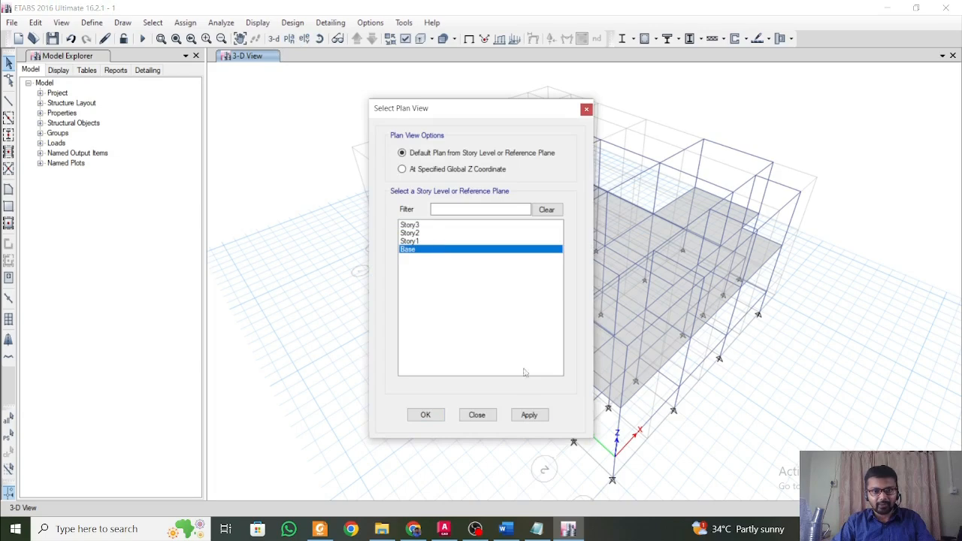
pyautogui.click(529, 415)
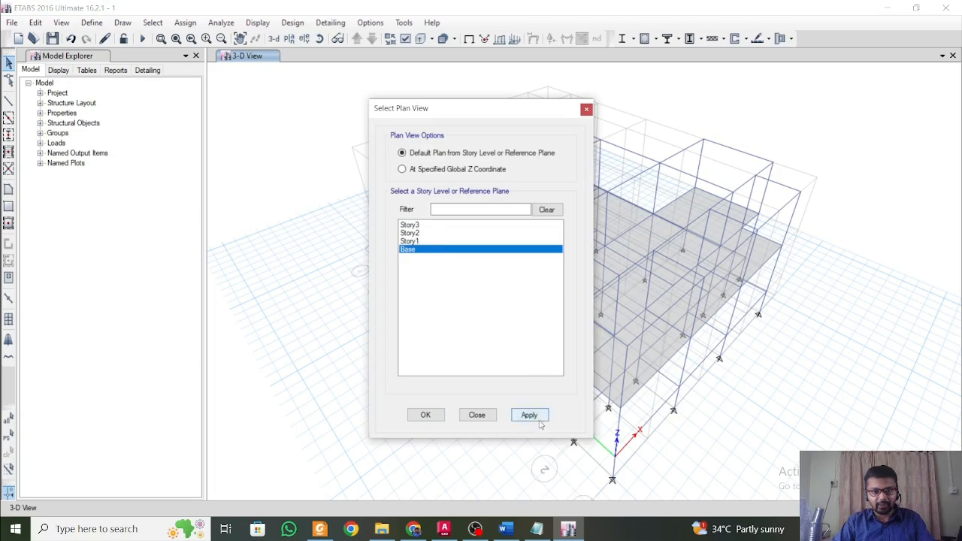
pyautogui.click(586, 109)
pyautogui.moveTo(397, 104); pyautogui.dragTo(828, 499)
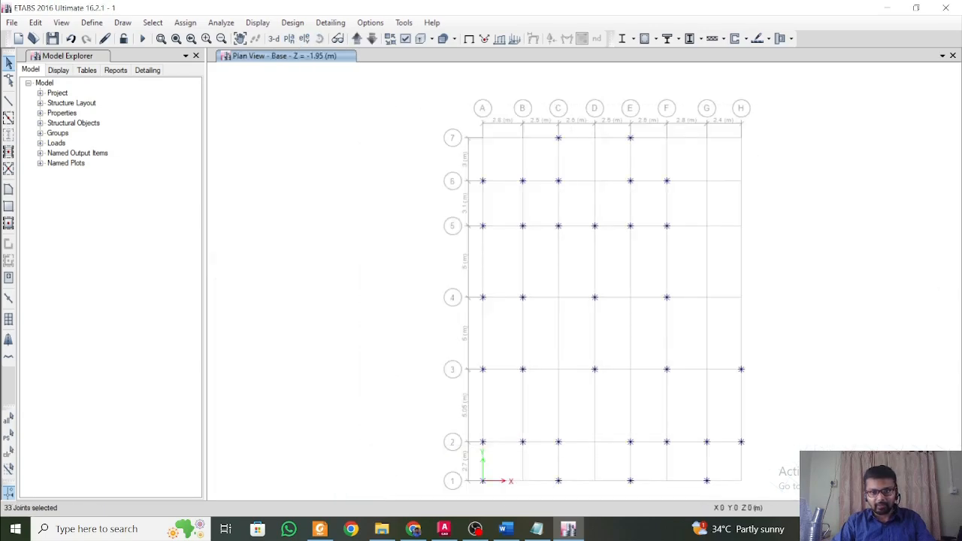
pyautogui.click(221, 22)
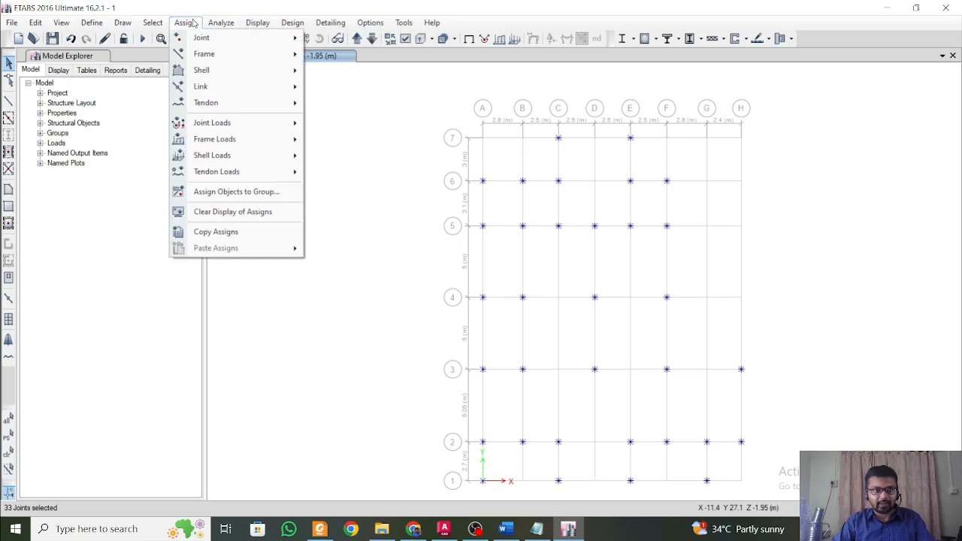
pyautogui.moveTo(200, 38)
pyautogui.click(359, 41)
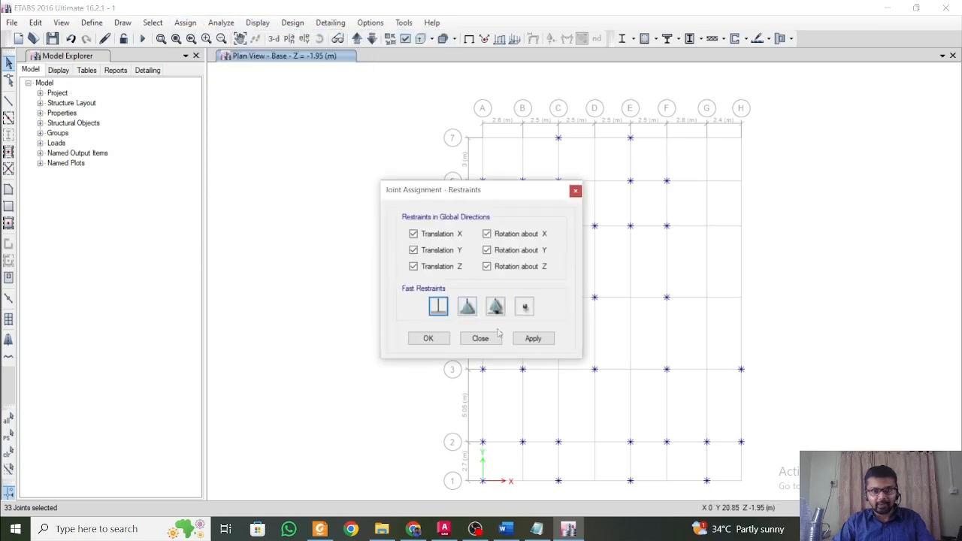
pyautogui.click(531, 338)
pyautogui.click(425, 339)
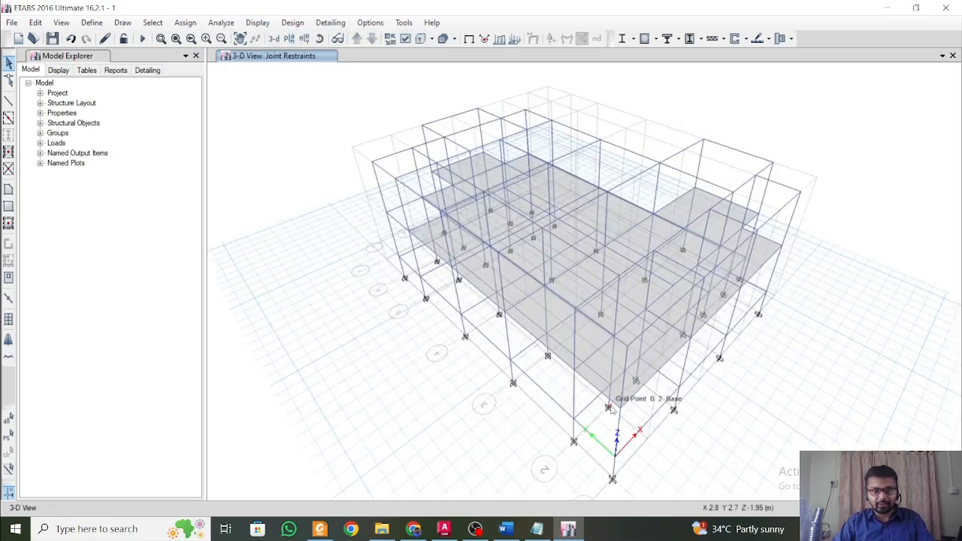
pyautogui.click(274, 38)
pyautogui.moveTo(484, 286); pyautogui.dragTo(444, 300, button='middle')
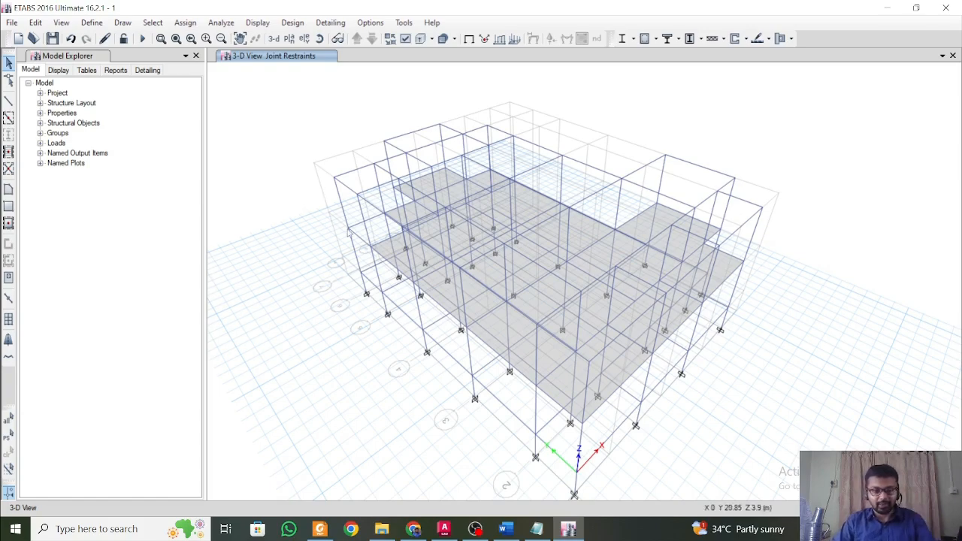
# Switch to the Structural Design Considerations document in Word and read the dead and live load considerations.
pyautogui.click(505, 530)
pyautogui.scroll(-3, 436, 319)
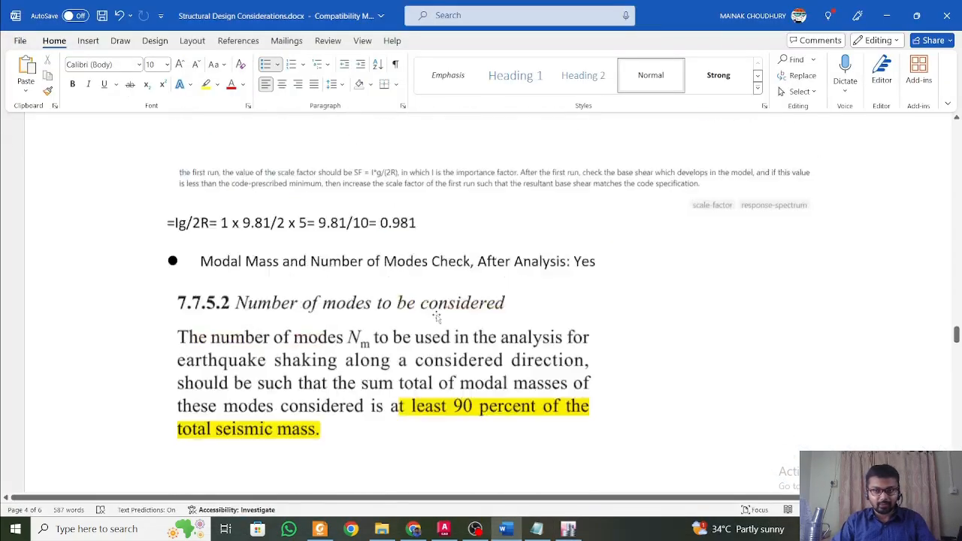
pyautogui.scroll(12, 438, 318)
pyautogui.moveTo(958, 322); pyautogui.dragTo(957, 148)
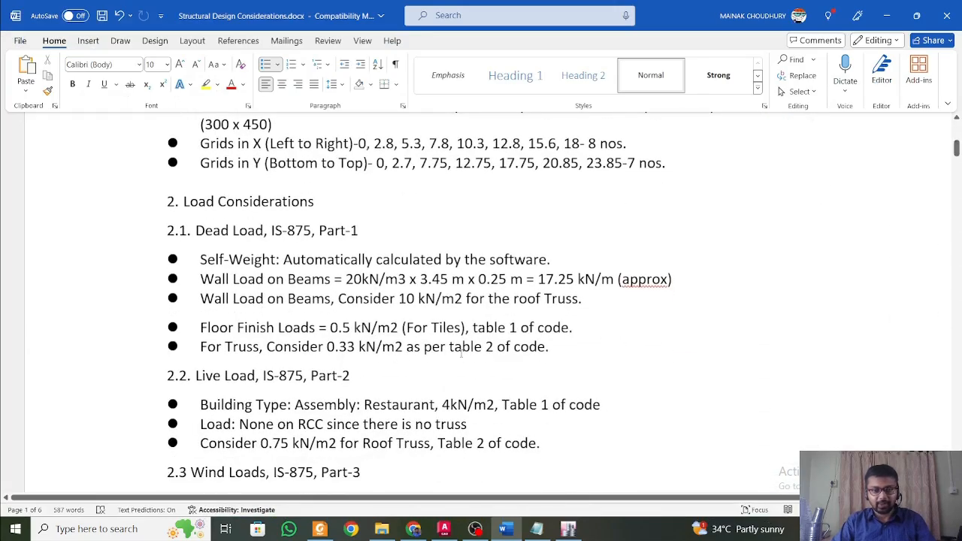
pyautogui.keyDown('ctrl'); pyautogui.scroll(3, 462, 354); pyautogui.keyUp('ctrl')
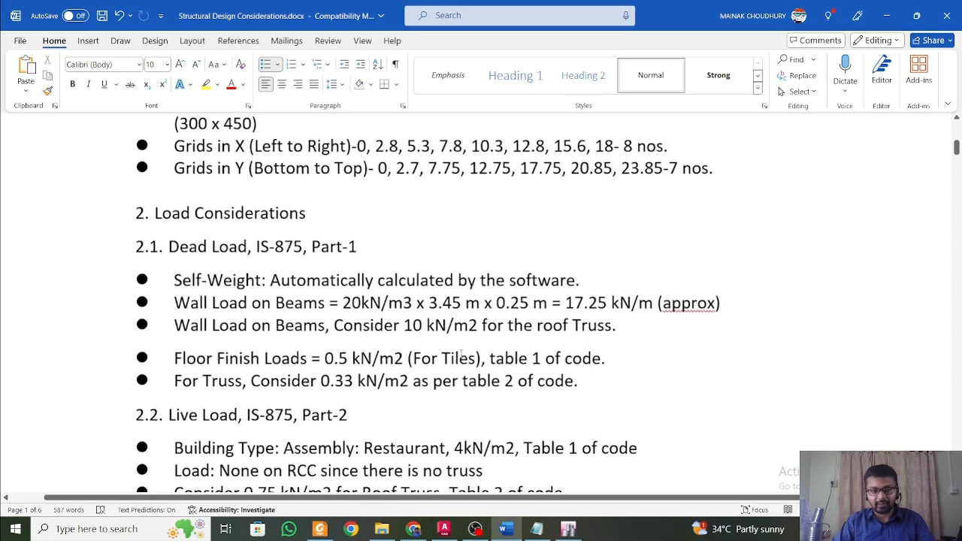
pyautogui.keyDown('ctrl'); pyautogui.scroll(2, 462, 354); pyautogui.keyUp('ctrl')
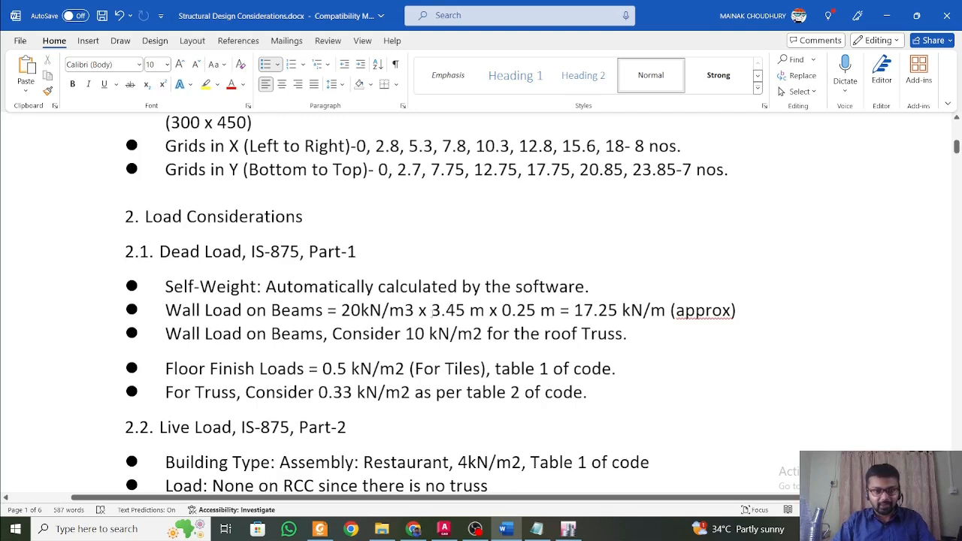
pyautogui.click(511, 531)
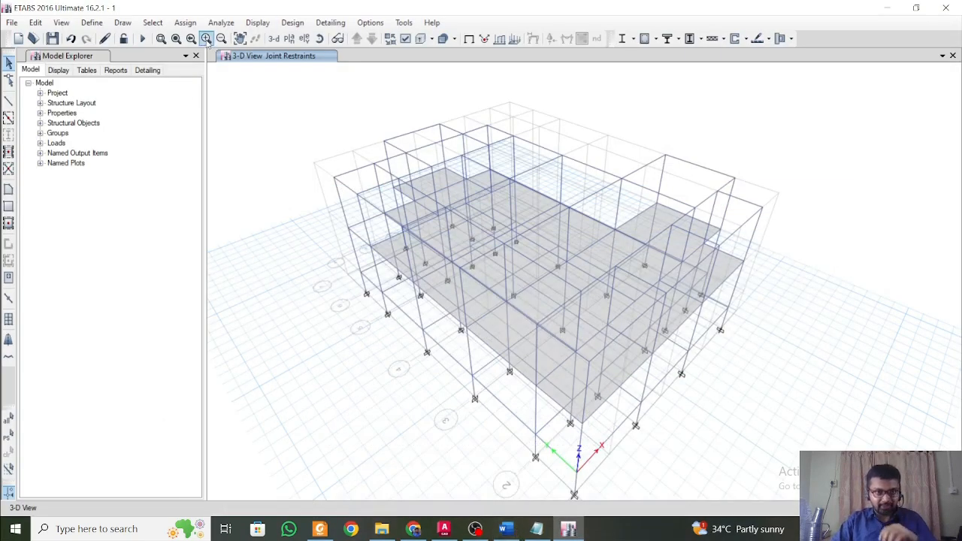
# Open the Story1 plan and select the Y-direction beams between grid lines 2 and 5.
pyautogui.click(289, 39)
pyautogui.click(411, 241)
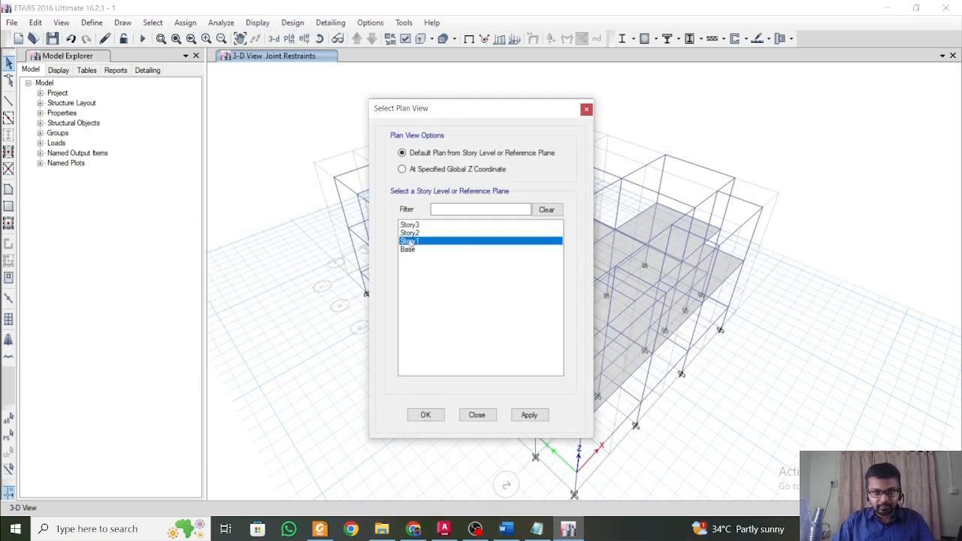
pyautogui.click(529, 415)
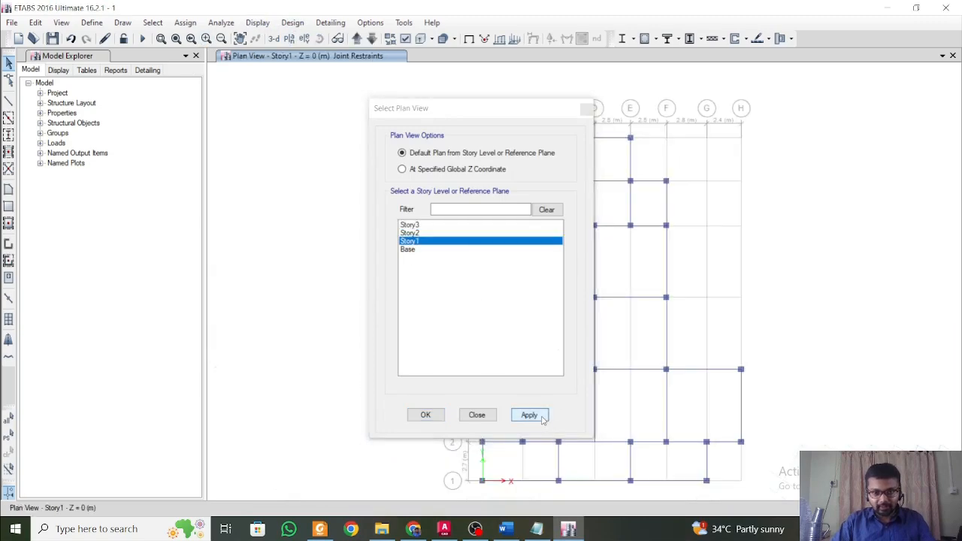
pyautogui.click(586, 110)
pyautogui.moveTo(694, 265); pyautogui.dragTo(469, 243)
pyautogui.moveTo(715, 335); pyautogui.dragTo(453, 317)
pyautogui.moveTo(648, 403); pyautogui.dragTo(632, 314, button='middle')
pyautogui.moveTo(780, 334); pyautogui.dragTo(424, 296)
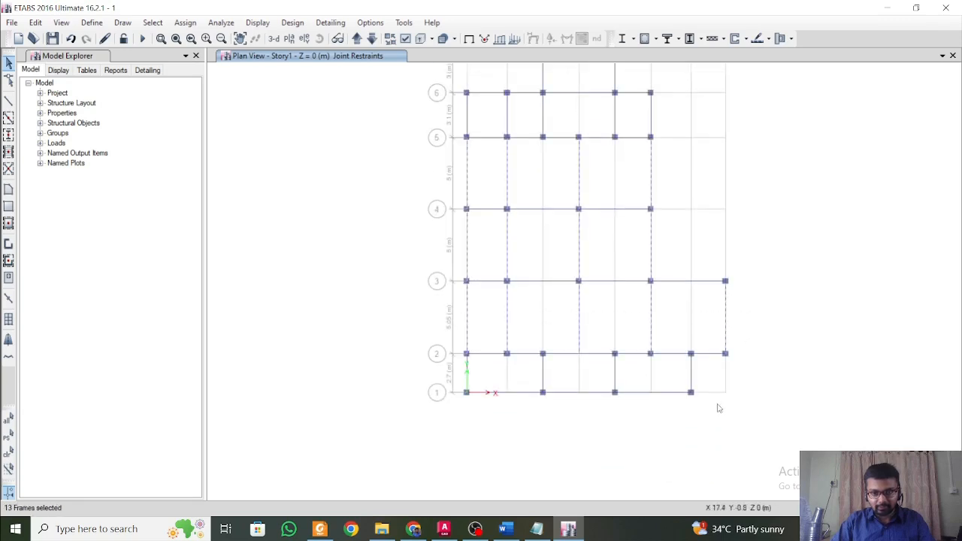
# Add the Y-direction beams between grid lines 1 and 2 and the X-direction beams along grid lines 1, 2 and 3 to the selection.
pyautogui.moveTo(711, 377); pyautogui.dragTo(452, 365)
pyautogui.moveTo(505, 414); pyautogui.dragTo(484, 316)
pyautogui.moveTo(582, 404); pyautogui.dragTo(560, 366)
pyautogui.moveTo(633, 363); pyautogui.dragTo(624, 323)
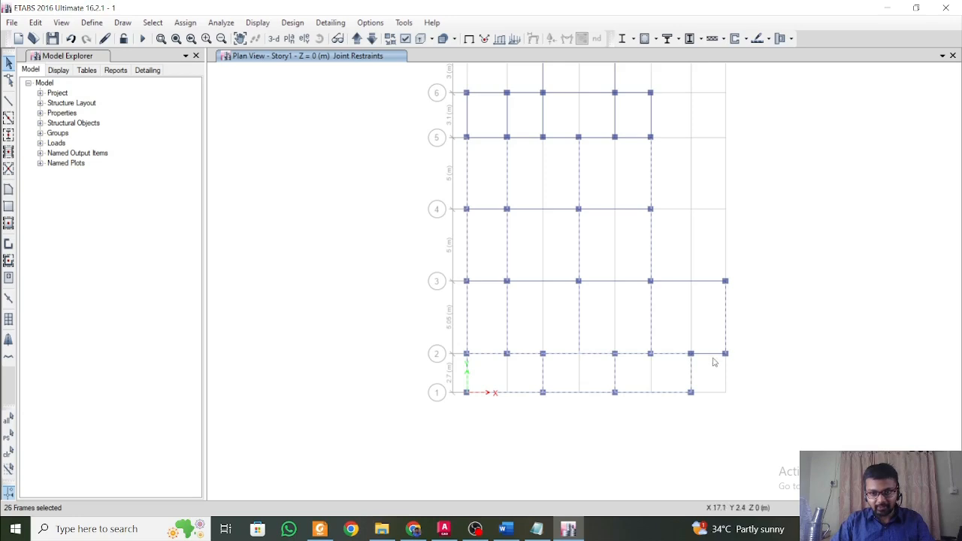
pyautogui.moveTo(630, 293); pyautogui.dragTo(616, 246)
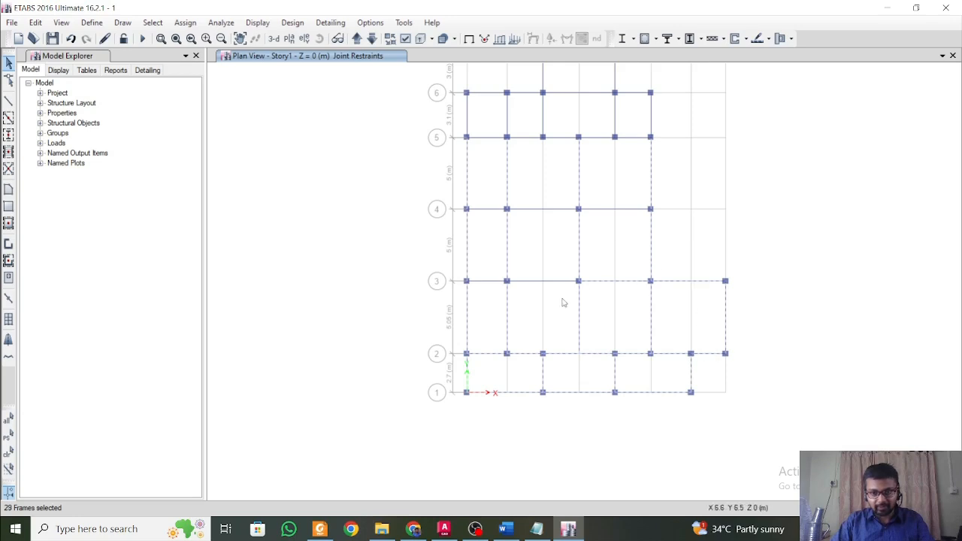
pyautogui.moveTo(565, 303); pyautogui.dragTo(544, 248)
pyautogui.moveTo(484, 263); pyautogui.dragTo(485, 266)
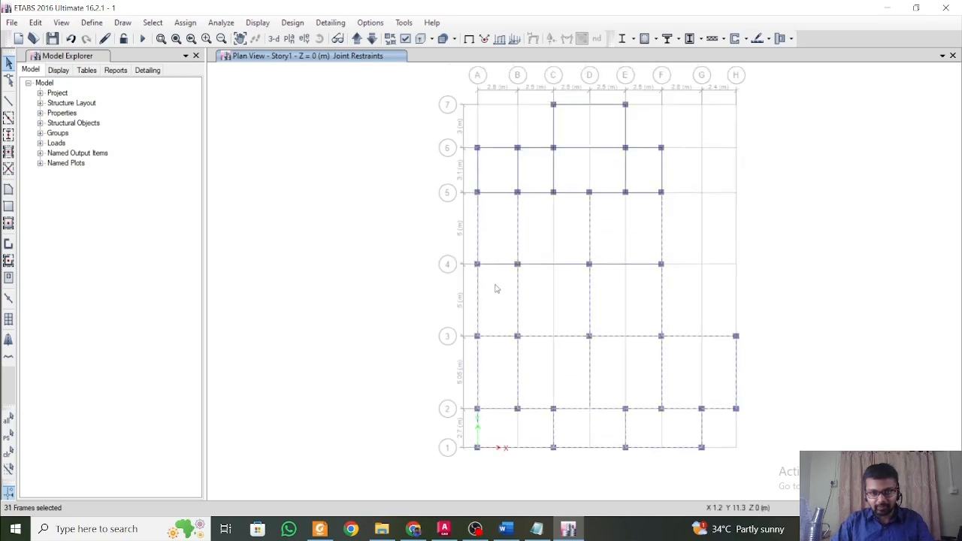
# Add the X-direction beams along grid lines 4 to 7 to the Story1 selection and show the model in 3-D.
pyautogui.moveTo(632, 293); pyautogui.dragTo(646, 126)
pyautogui.moveTo(607, 212); pyautogui.dragTo(600, 95)
pyautogui.moveTo(577, 215); pyautogui.dragTo(566, 170)
pyautogui.moveTo(540, 212); pyautogui.dragTo(524, 117)
pyautogui.moveTo(509, 215); pyautogui.dragTo(481, 132)
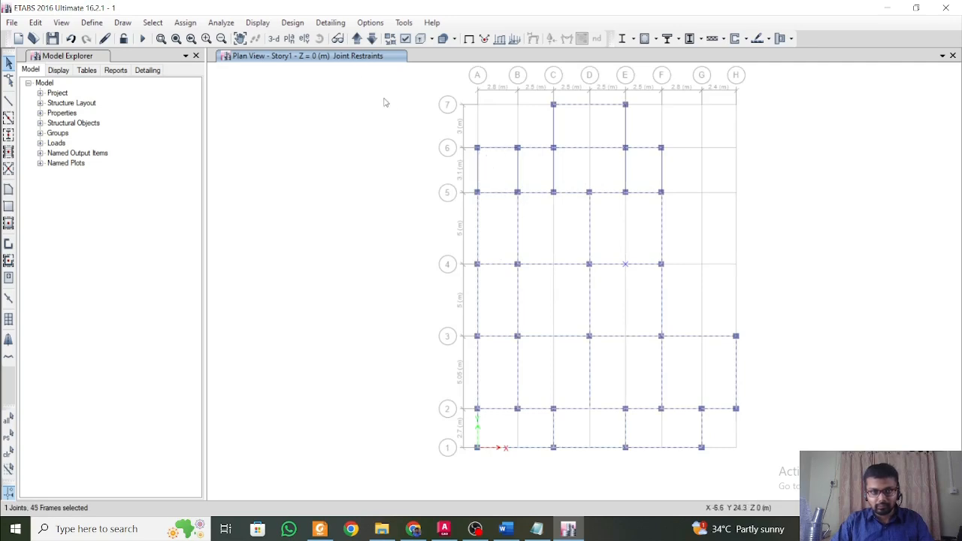
pyautogui.click(273, 38)
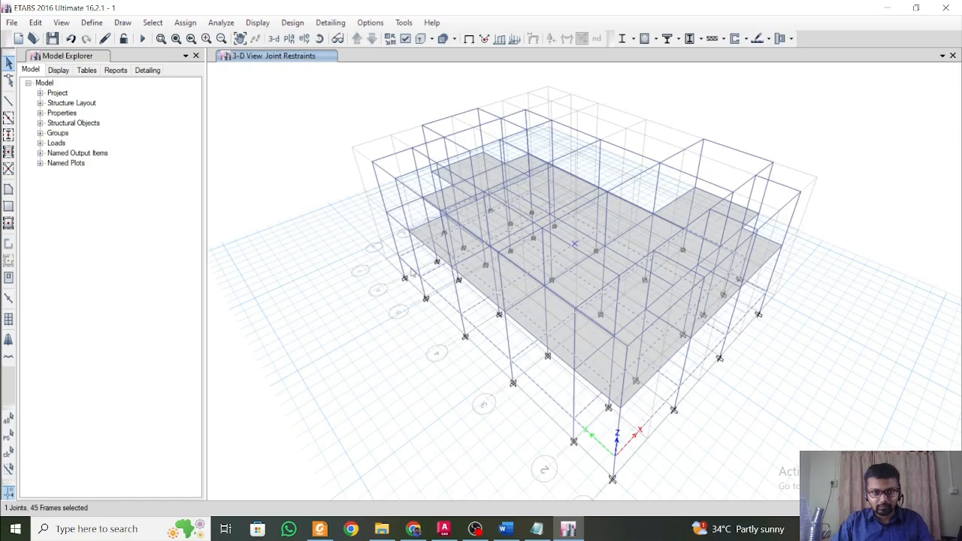
# In the 3-D view, add the Story1 beams on lines A and B between 5 and 6 and on C between 5 and 7 to the selection.
pyautogui.keyDown('shift'); pyautogui.moveTo(429, 359); pyautogui.dragTo(498, 368, button='middle'); pyautogui.keyUp('shift')
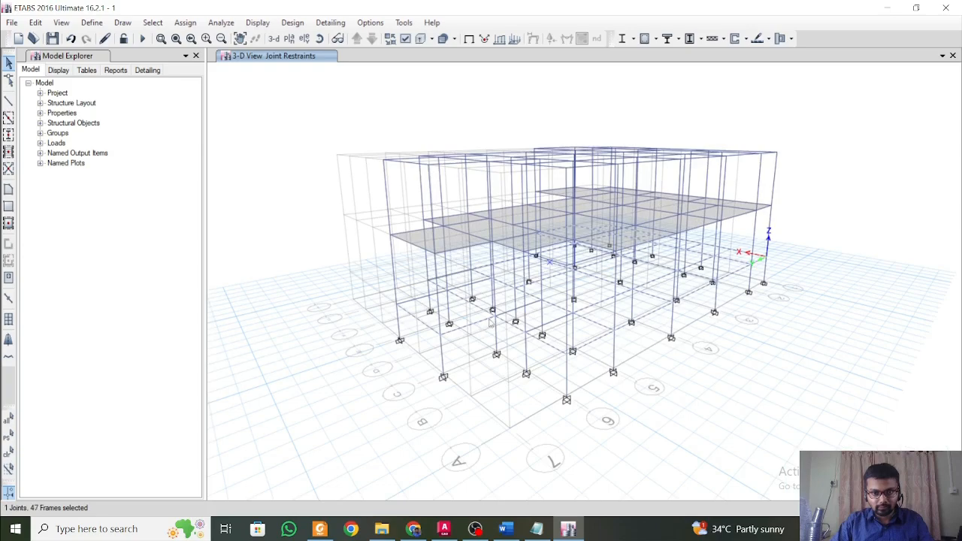
pyautogui.scroll(2, 515, 343)
pyautogui.scroll(3, 518, 346)
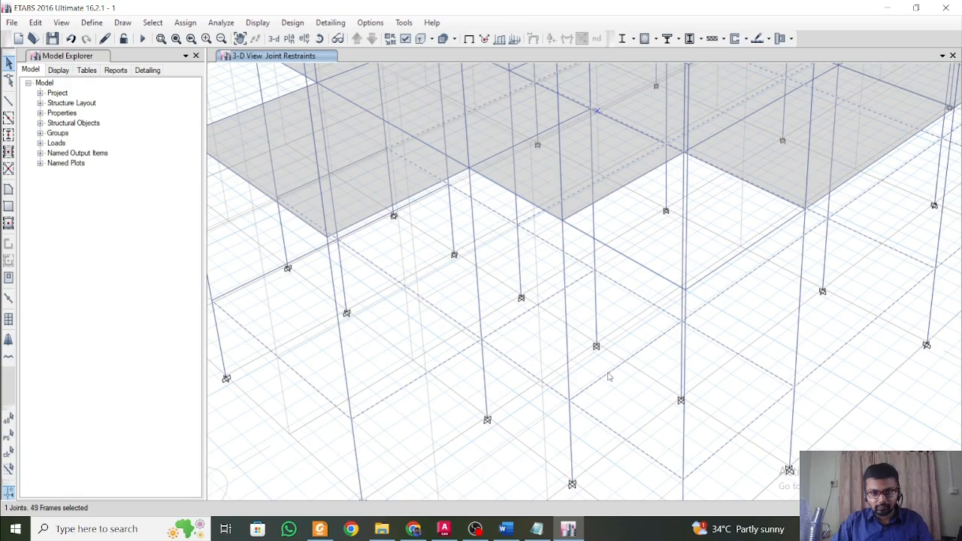
pyautogui.scroll(-5, 598, 362)
pyautogui.keyDown('shift'); pyautogui.moveTo(685, 390); pyautogui.dragTo(466, 293, button='middle'); pyautogui.keyUp('shift')
pyautogui.keyDown('shift'); pyautogui.moveTo(696, 333); pyautogui.dragTo(618, 355, button='middle'); pyautogui.keyUp('shift')
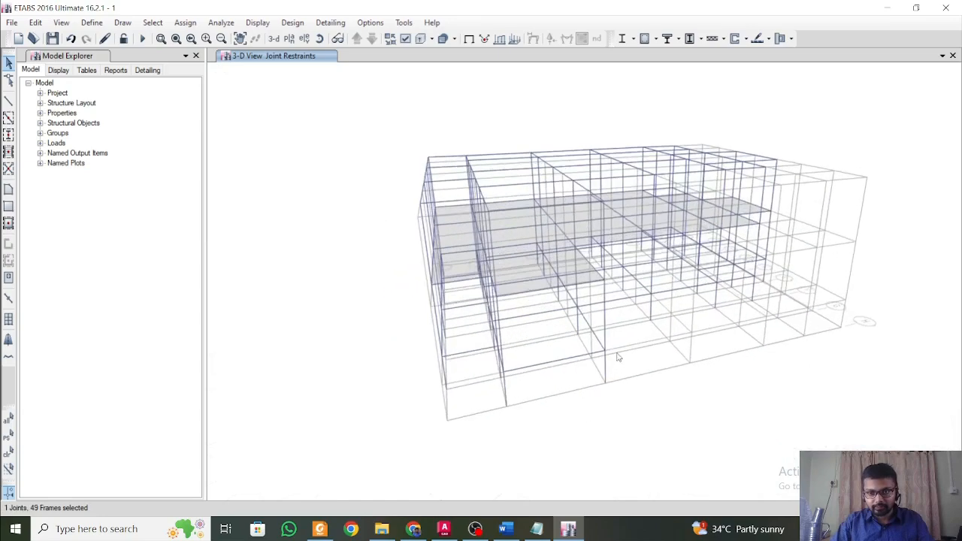
pyautogui.keyDown('shift'); pyautogui.moveTo(680, 351); pyautogui.dragTo(616, 331, button='middle'); pyautogui.keyUp('shift')
pyautogui.scroll(3, 631, 293)
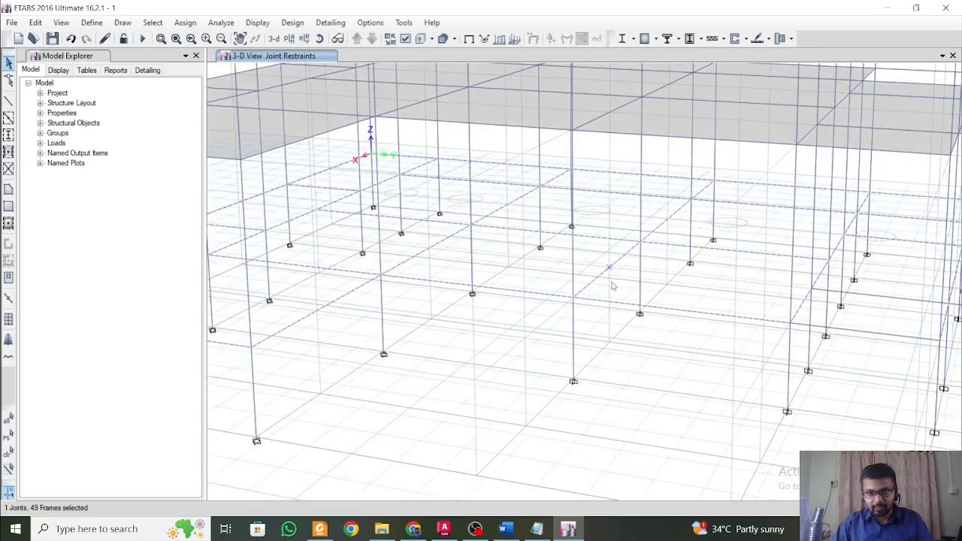
pyautogui.keyDown('shift'); pyautogui.moveTo(617, 272); pyautogui.dragTo(639, 321, button='middle'); pyautogui.keyUp('shift')
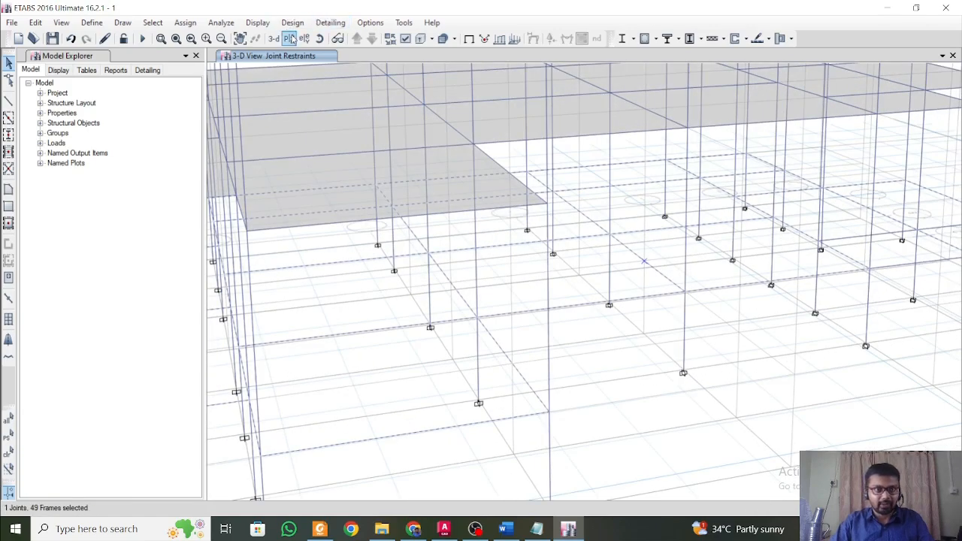
# Return to the Story1 plan and add the beams on grid lines E and F between lines 5 and 6 to the selection.
pyautogui.click(289, 39)
pyautogui.click(427, 241)
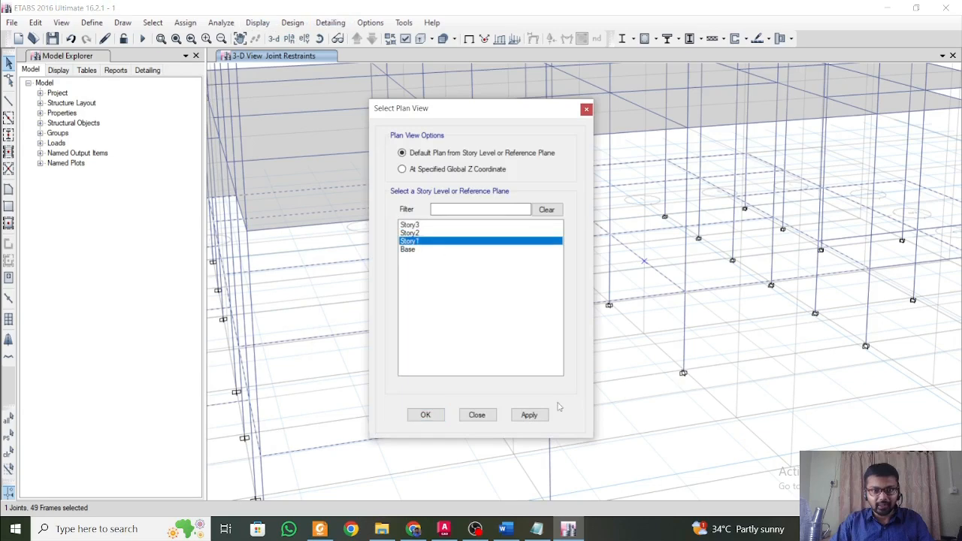
pyautogui.click(529, 415)
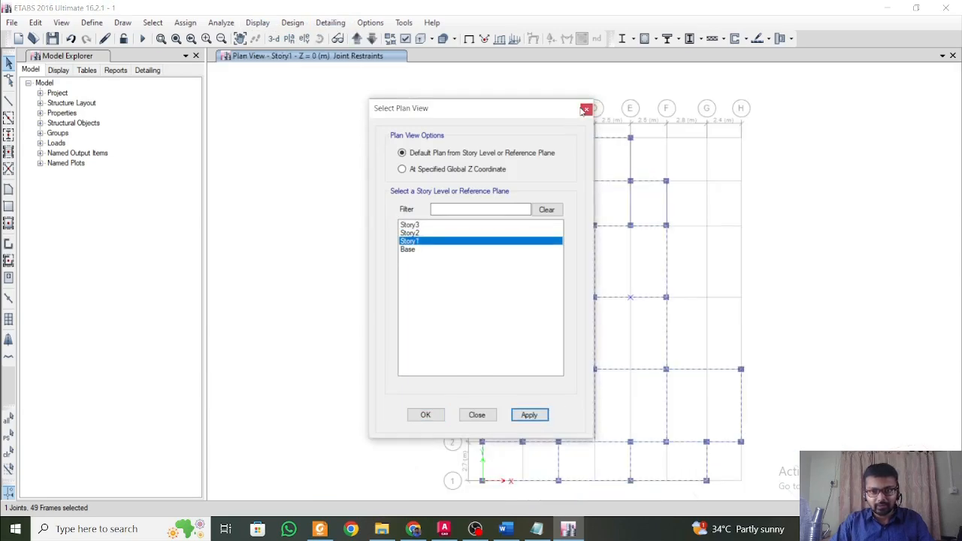
pyautogui.click(585, 111)
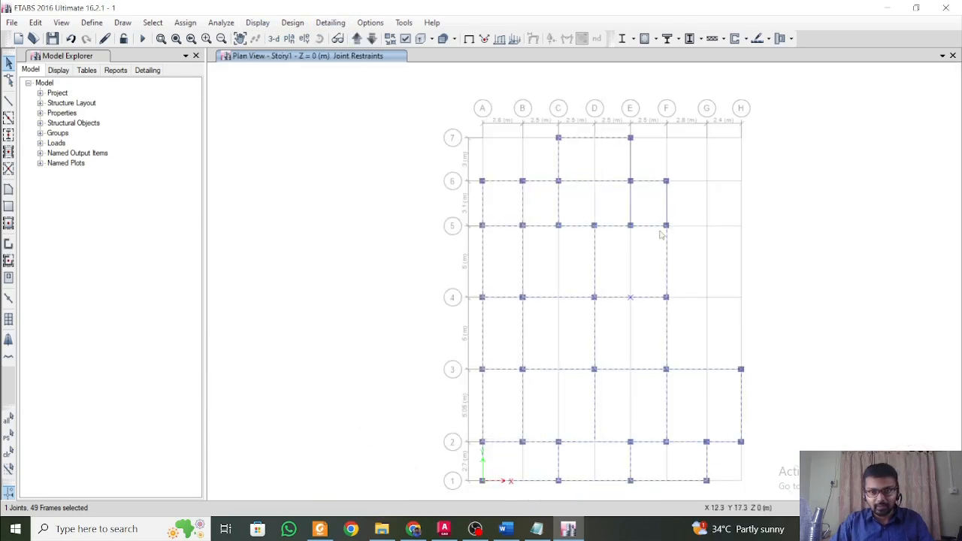
pyautogui.moveTo(682, 208); pyautogui.dragTo(606, 185)
# Assign a uniform 17.25 kN/m gravity wall load under the Other Dead pattern to the selected Story1 beams, replacing existing loads.
pyautogui.click(185, 23)
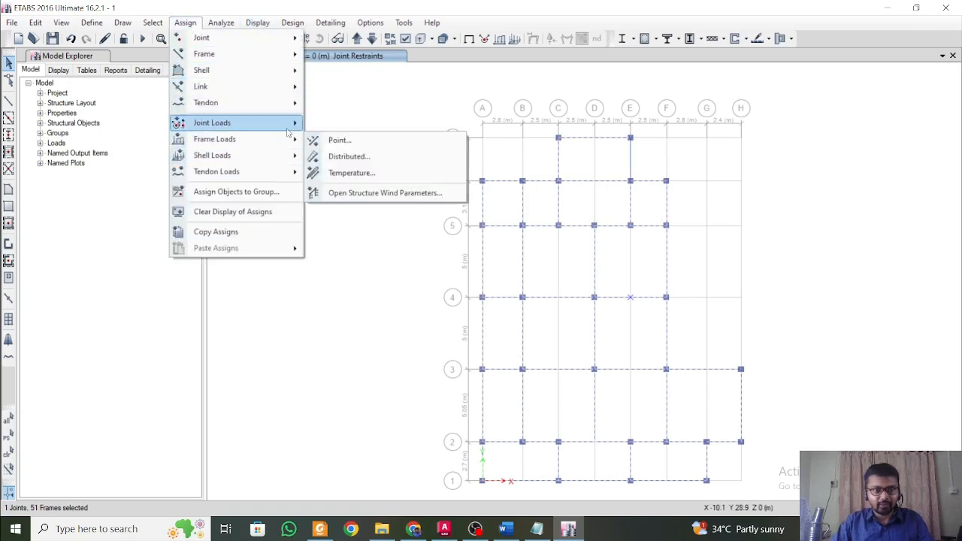
pyautogui.moveTo(293, 139)
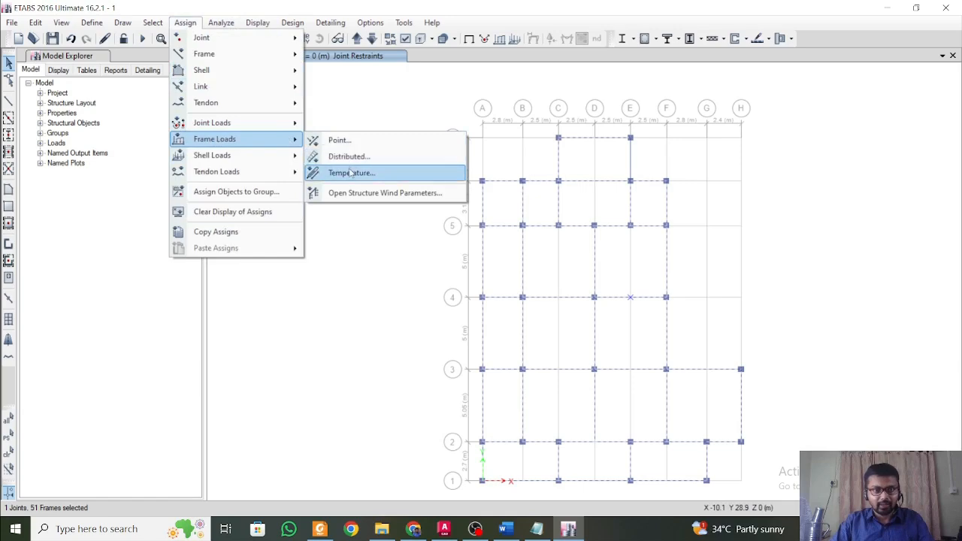
pyautogui.click(350, 156)
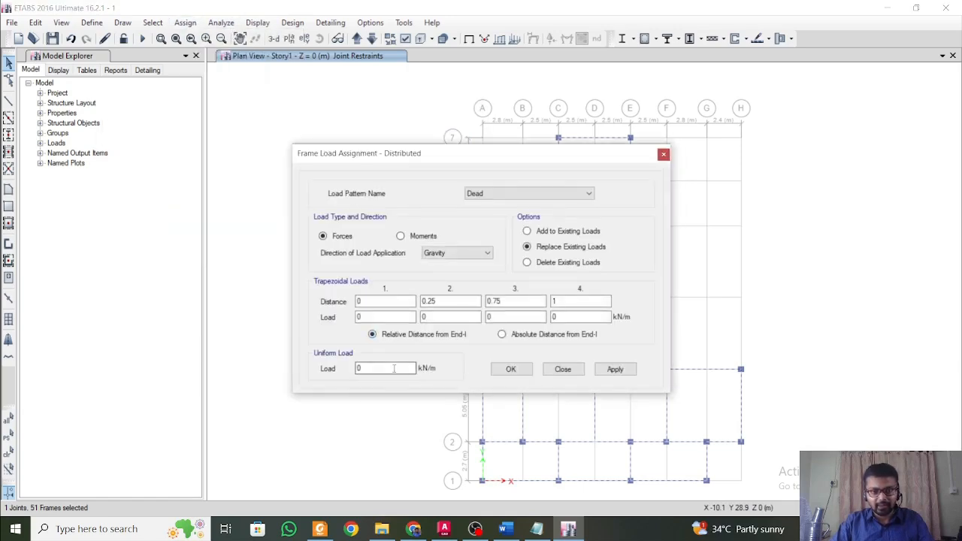
pyautogui.click(514, 531)
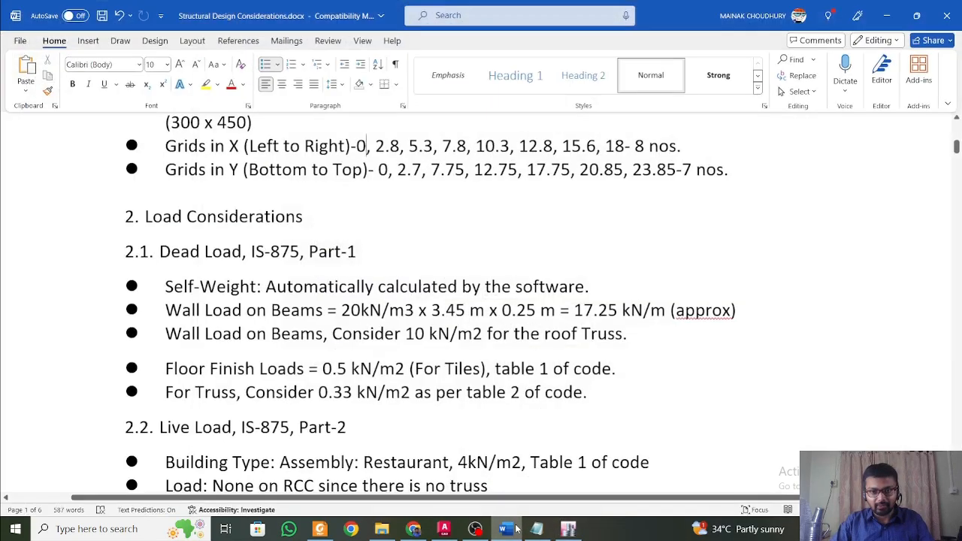
pyautogui.click(516, 530)
pyautogui.click(372, 368)
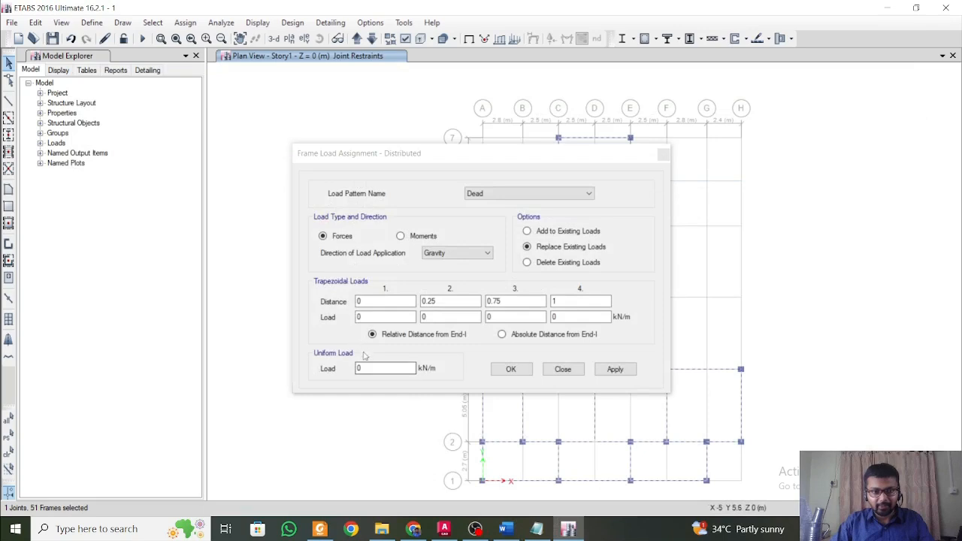
pyautogui.write('17.25')
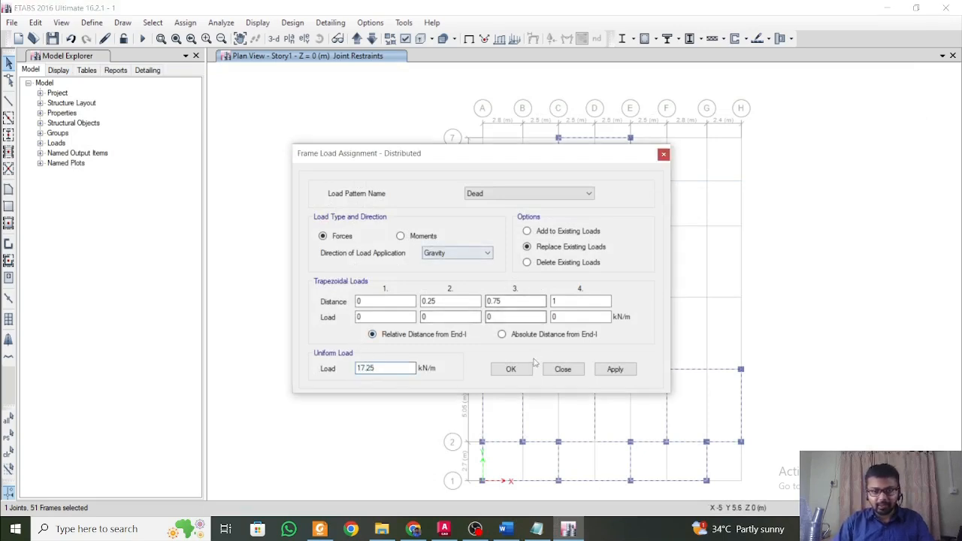
pyautogui.click(542, 194)
pyautogui.click(534, 213)
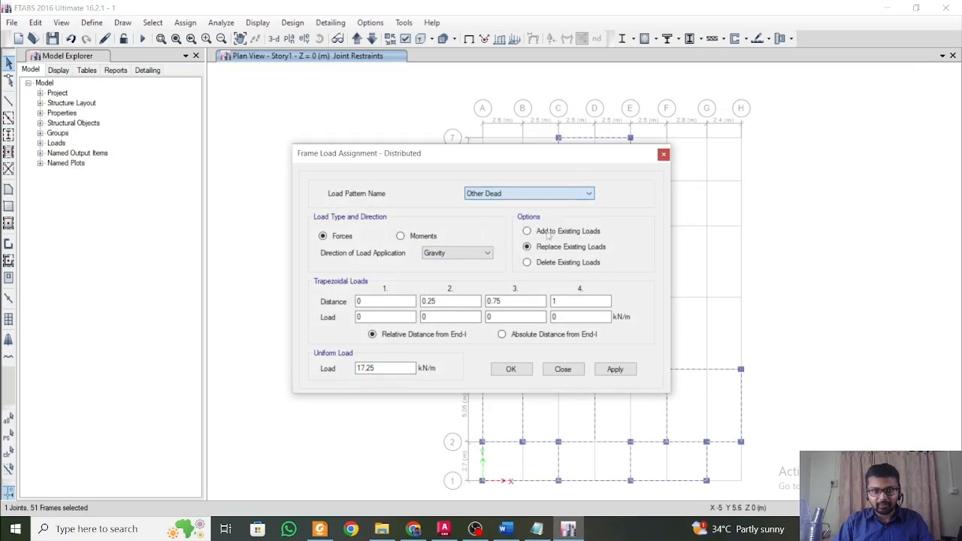
pyautogui.click(616, 372)
pyautogui.click(510, 369)
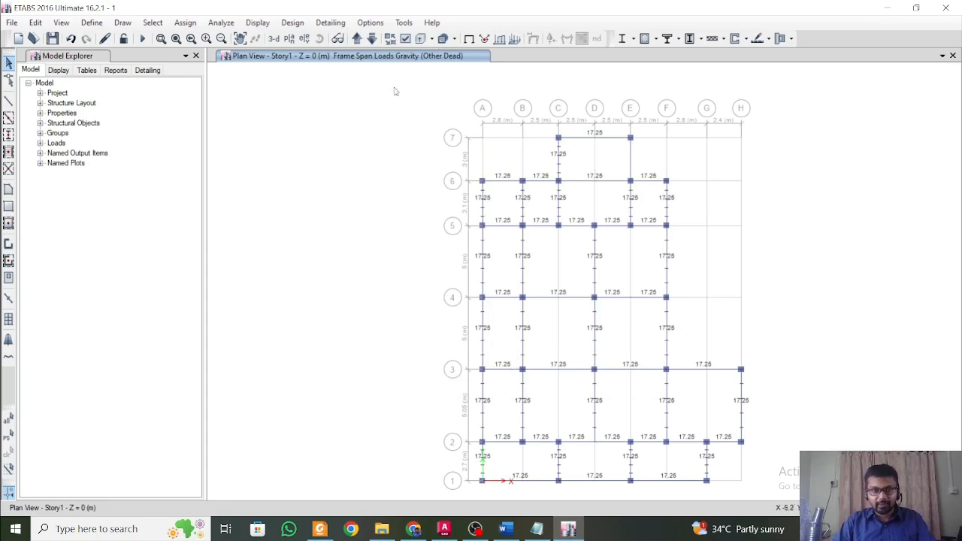
# Move up to the Story2 plan and select the Y-direction beams between grid lines 4 and 7 with crossing selections.
pyautogui.click(358, 38)
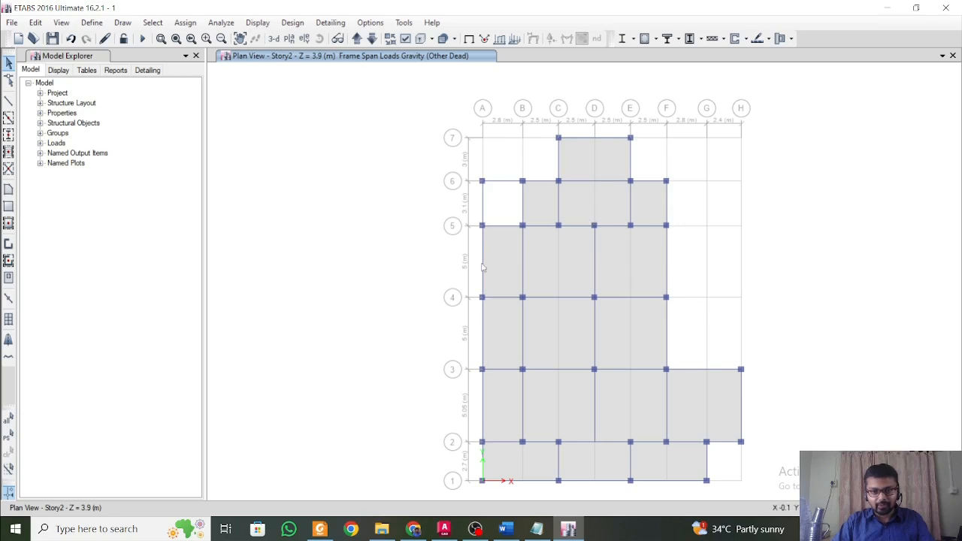
pyautogui.moveTo(683, 242); pyautogui.dragTo(458, 270)
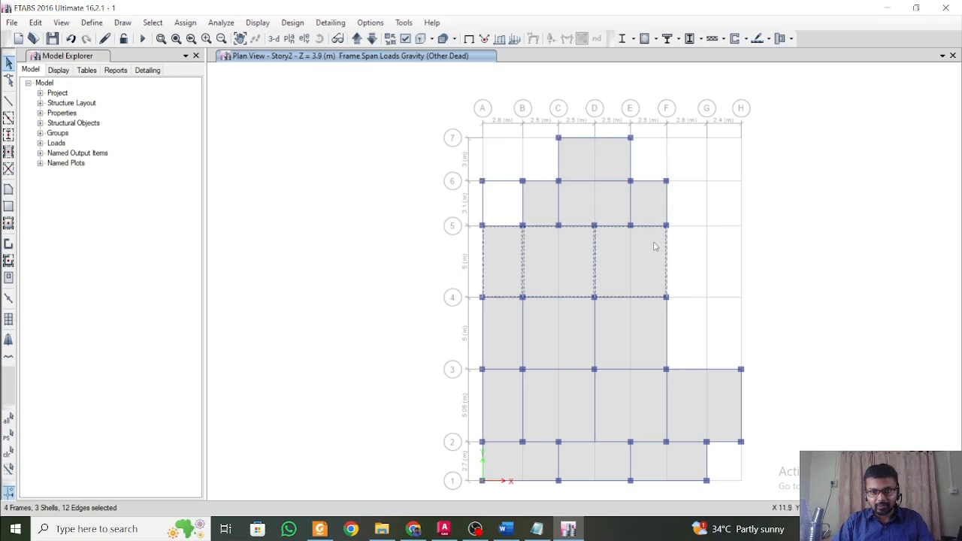
pyautogui.moveTo(671, 208); pyautogui.dragTo(462, 200)
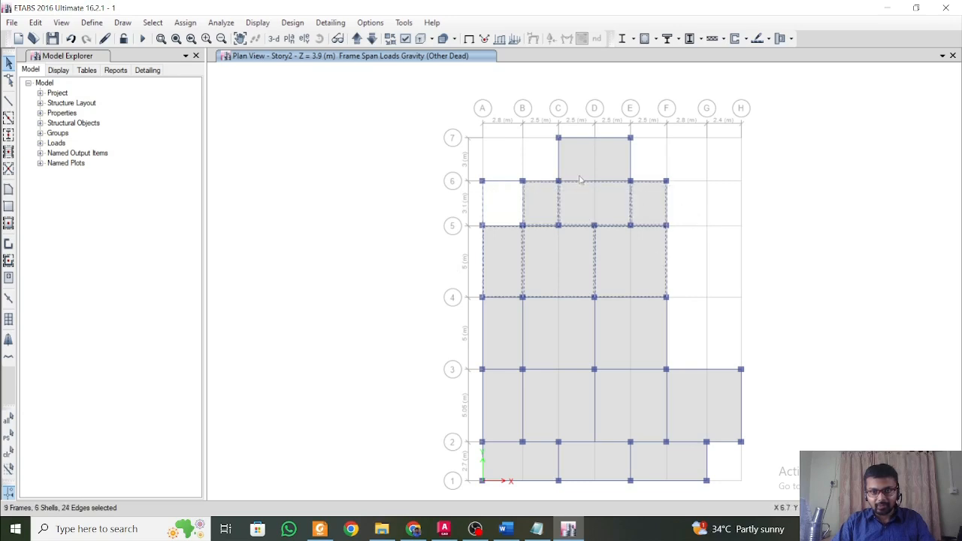
pyautogui.moveTo(651, 167); pyautogui.dragTo(523, 145)
pyautogui.moveTo(583, 305); pyautogui.dragTo(539, 243, button='middle')
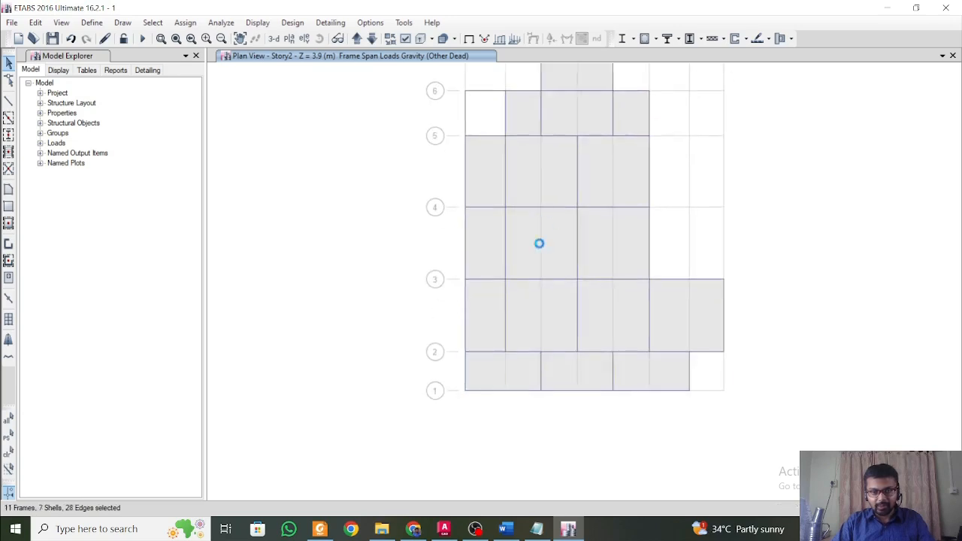
# Add the A-B bay's X-direction beams, beams along grid lines 1 and 2, and Y-direction beams on D, F and H between lines 2 and 4.
pyautogui.moveTo(485, 394); pyautogui.dragTo(505, 149)
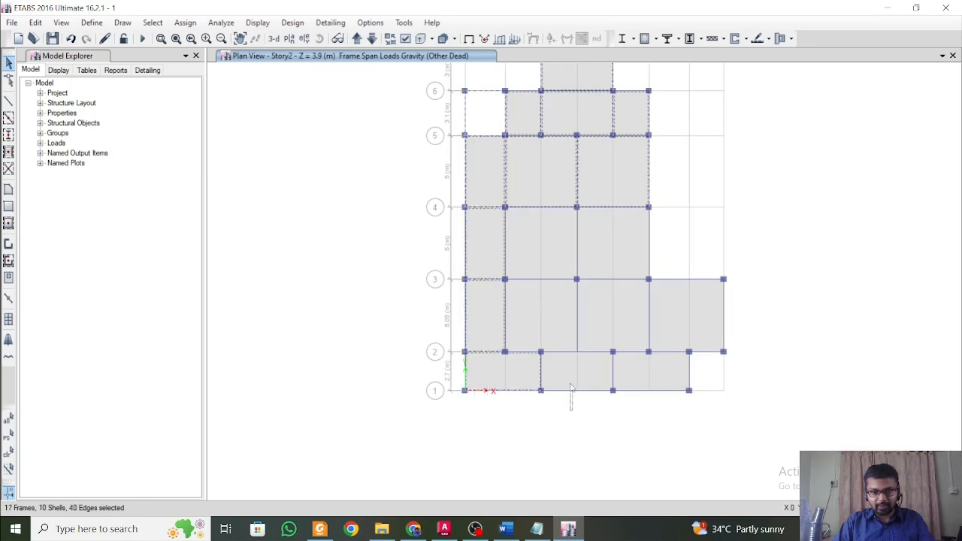
pyautogui.moveTo(571, 388); pyautogui.dragTo(567, 313)
pyautogui.moveTo(658, 415); pyautogui.dragTo(640, 359)
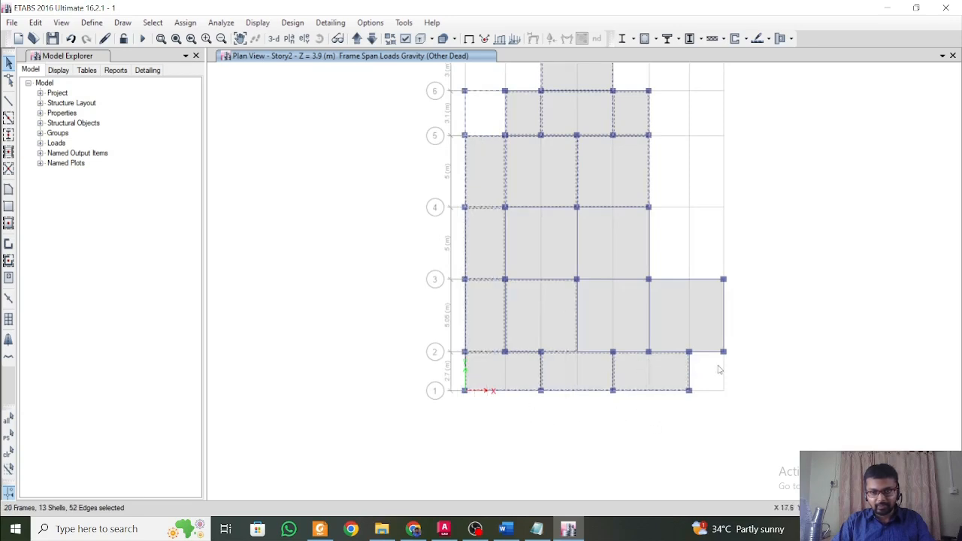
pyautogui.moveTo(746, 333); pyautogui.dragTo(561, 292)
pyautogui.moveTo(676, 244); pyautogui.dragTo(530, 230)
pyautogui.moveTo(644, 151); pyautogui.dragTo(651, 248, button='middle')
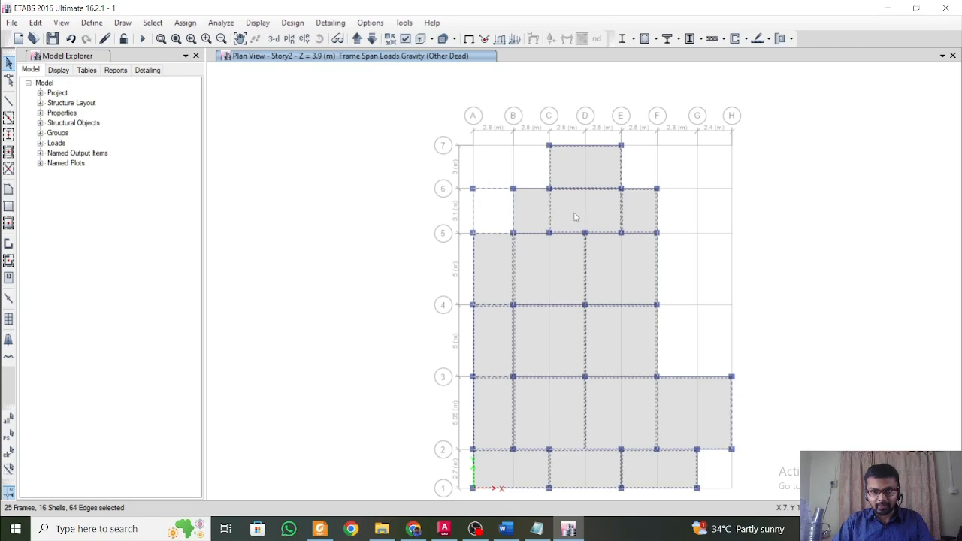
# Deselect the slab panels individually on the Story2 plan, keeping only the beams in the selection.
pyautogui.click(633, 277)
pyautogui.click(491, 337)
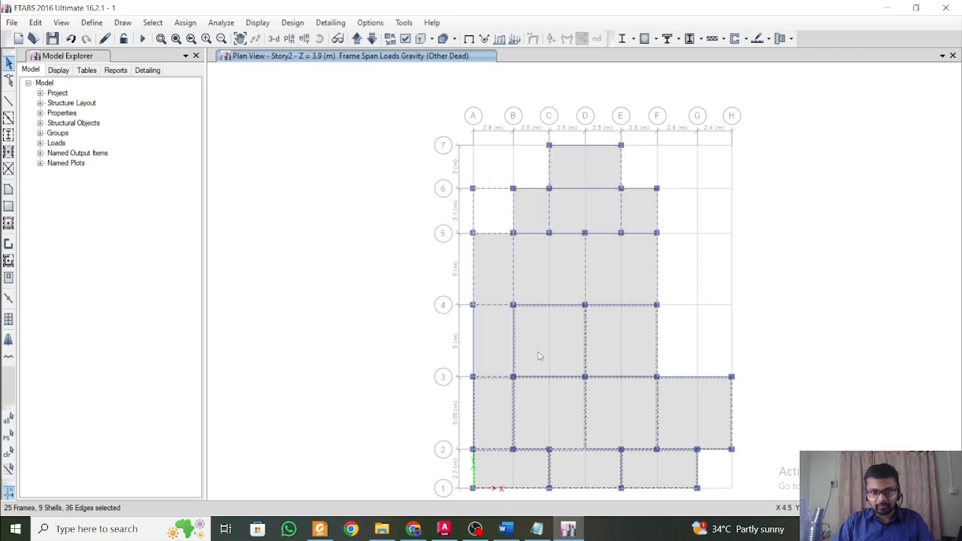
pyautogui.click(552, 350)
pyautogui.click(611, 347)
pyautogui.click(615, 427)
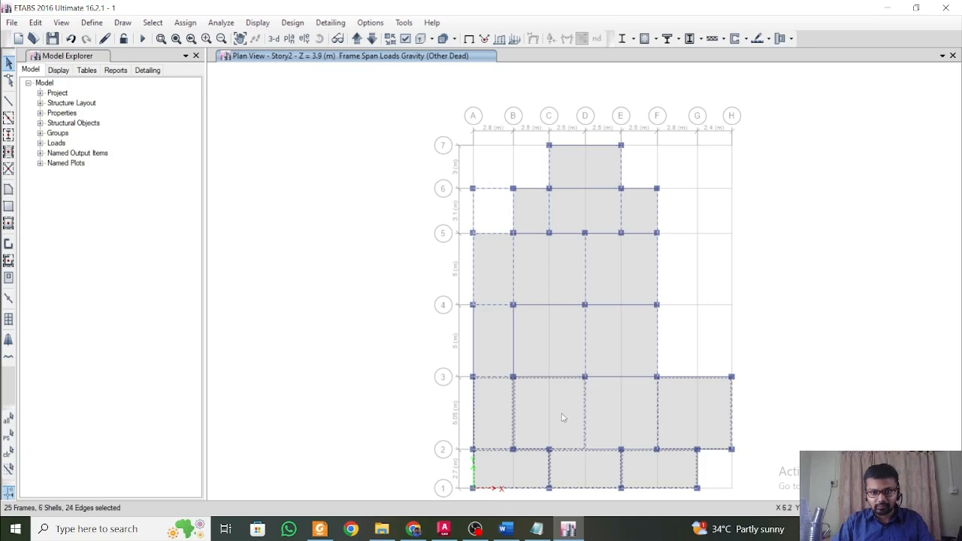
pyautogui.click(552, 418)
pyautogui.click(495, 411)
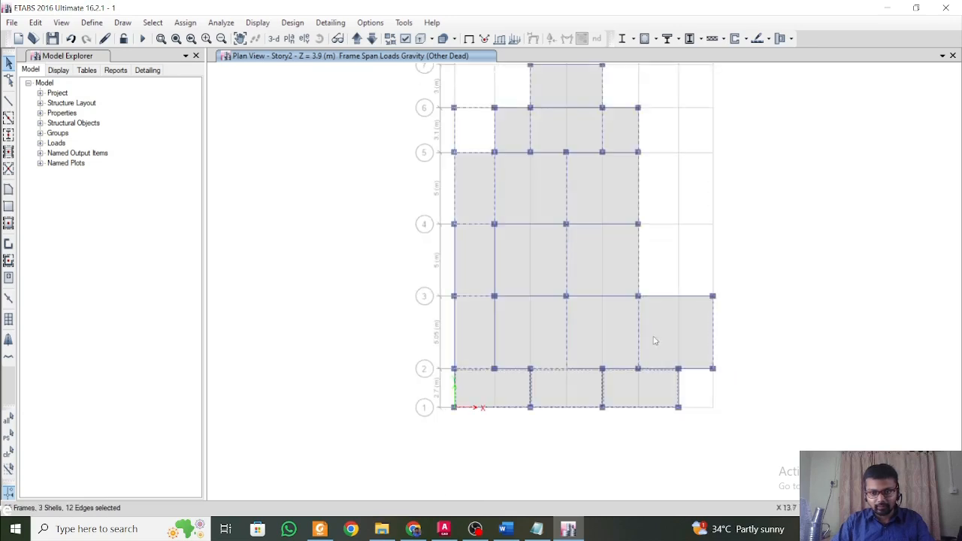
pyautogui.click(666, 398)
pyautogui.click(574, 391)
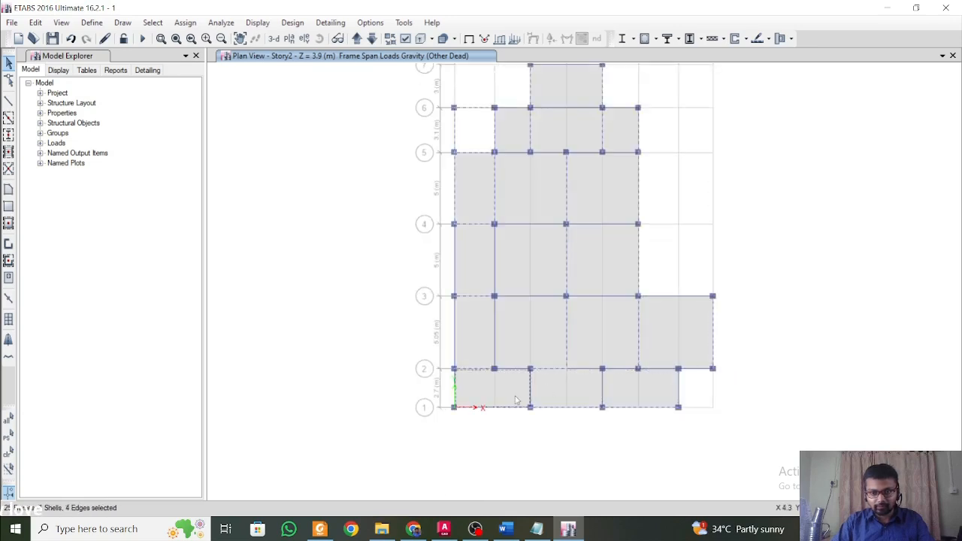
pyautogui.click(516, 397)
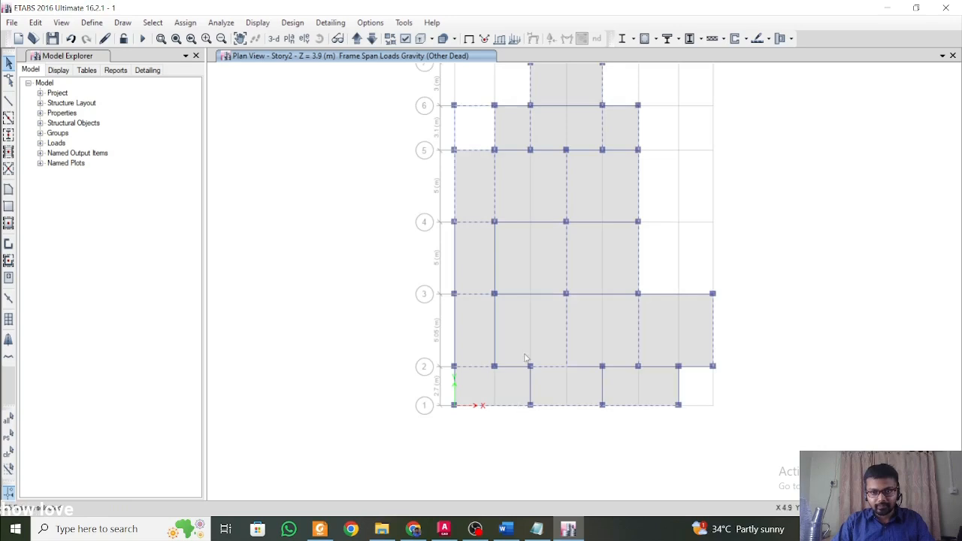
pyautogui.moveTo(526, 344); pyautogui.dragTo(531, 400, button='middle')
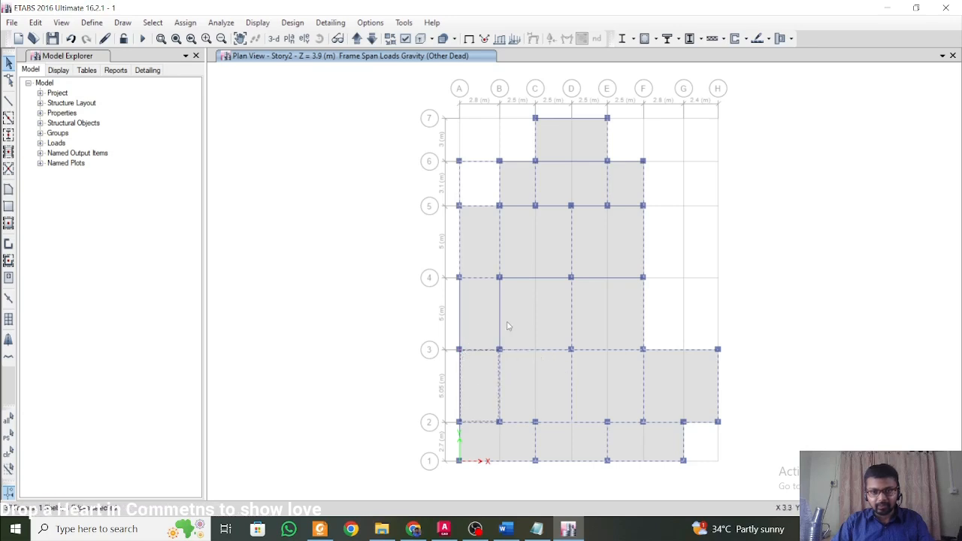
# Select the entire Story2 plan with one window and switch to the 3-D view.
pyautogui.scroll(-4, 507, 326)
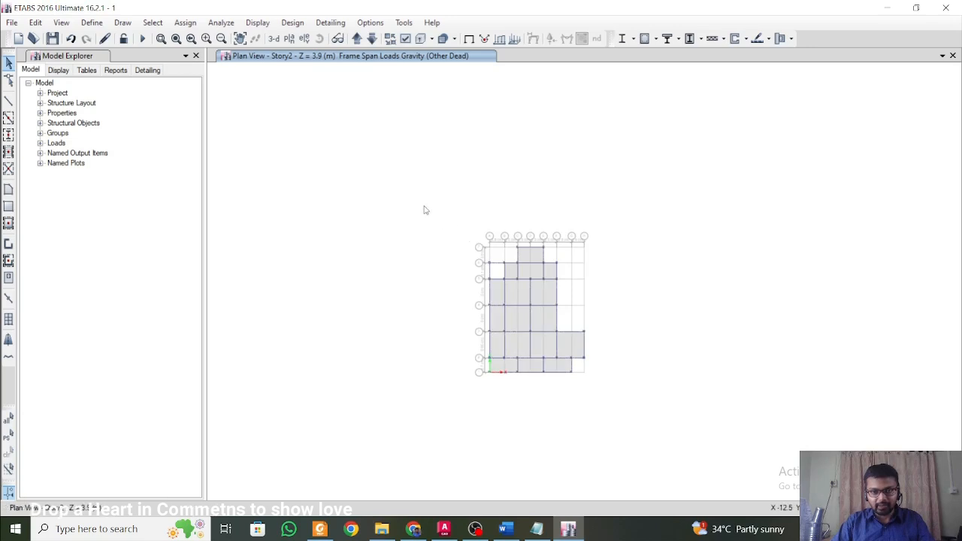
pyautogui.moveTo(424, 206); pyautogui.dragTo(709, 463)
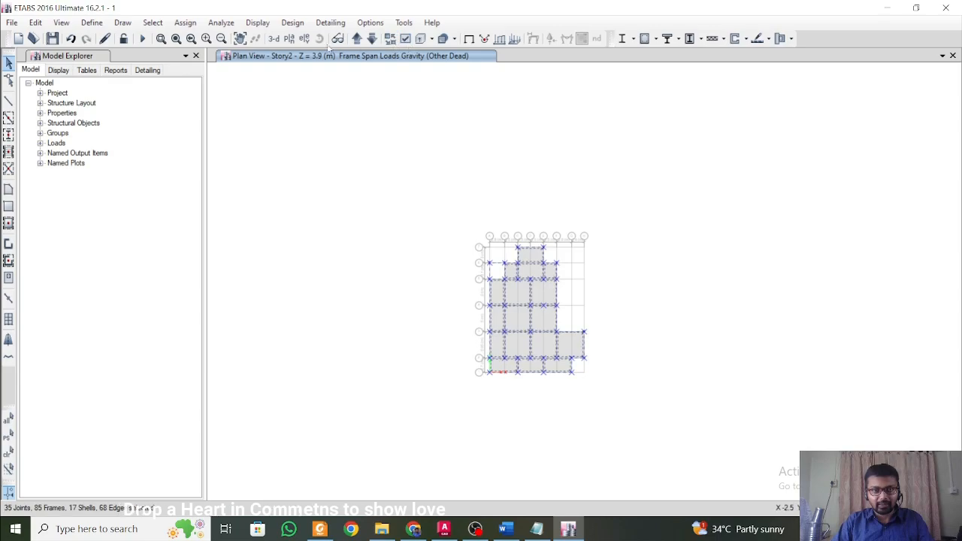
pyautogui.click(273, 38)
pyautogui.keyDown('shift'); pyautogui.moveTo(460, 367); pyautogui.dragTo(506, 327, button='middle'); pyautogui.keyUp('shift')
pyautogui.scroll(3, 345, 255)
pyautogui.scroll(3, 345, 257)
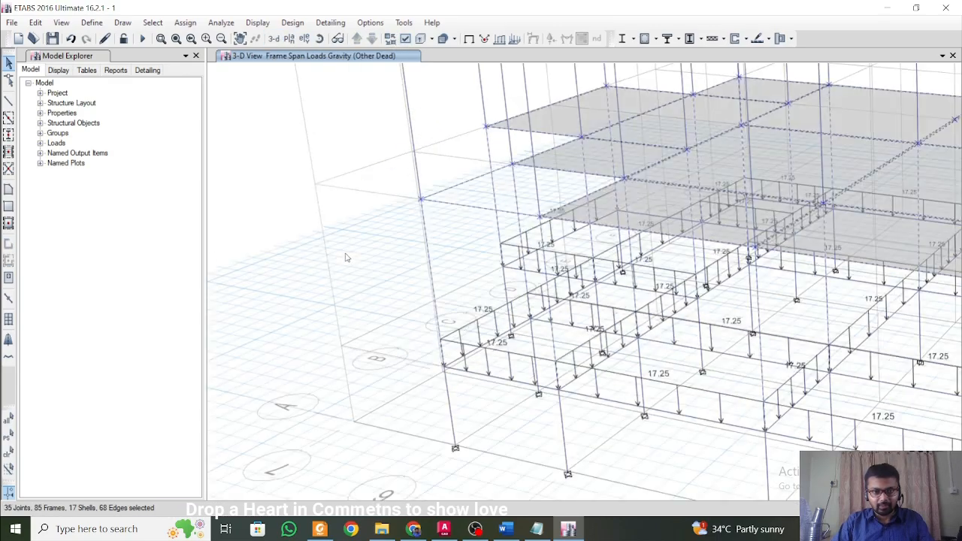
pyautogui.scroll(-5, 346, 257)
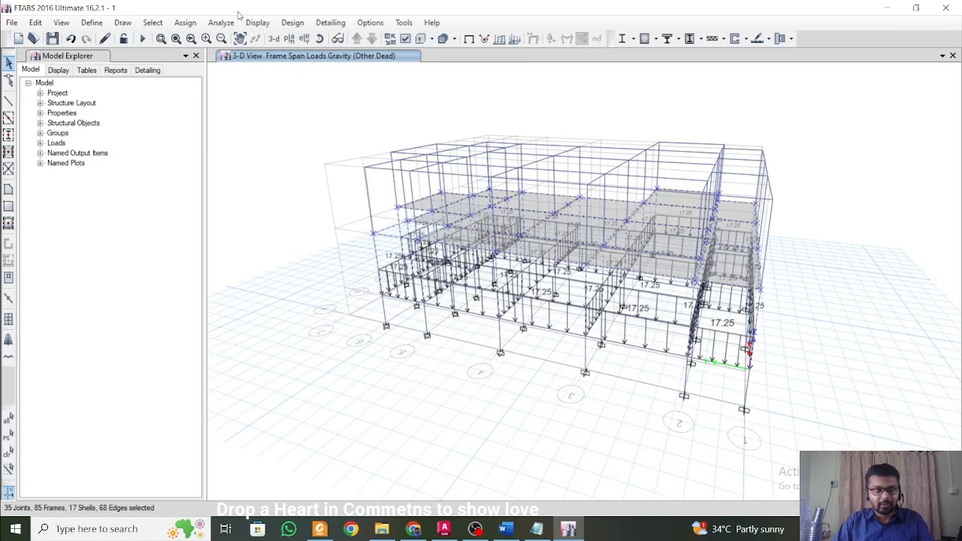
# Deselect all slabs with the Slab 150 mm section property, leaving the Story2 joints and frames selected.
pyautogui.click(153, 23)
pyautogui.moveTo(180, 54)
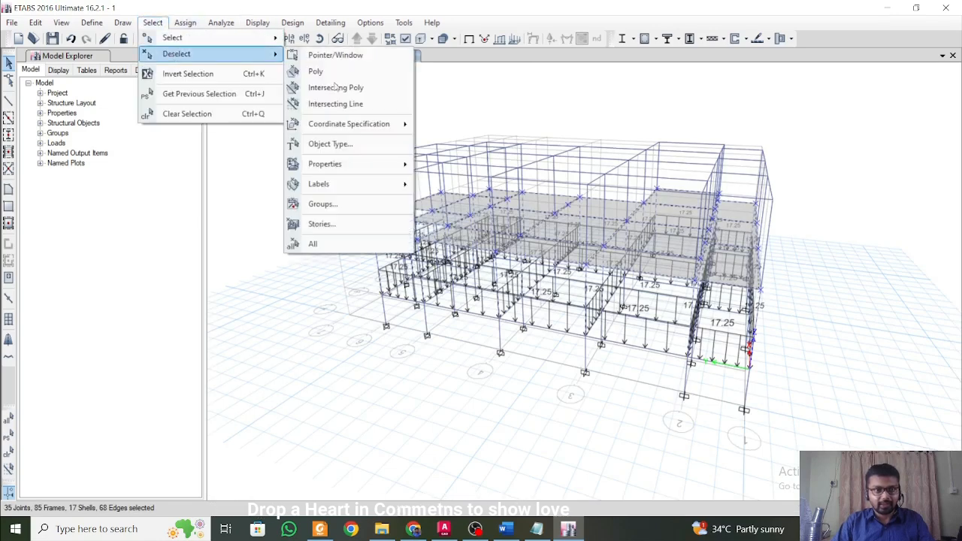
pyautogui.moveTo(397, 166)
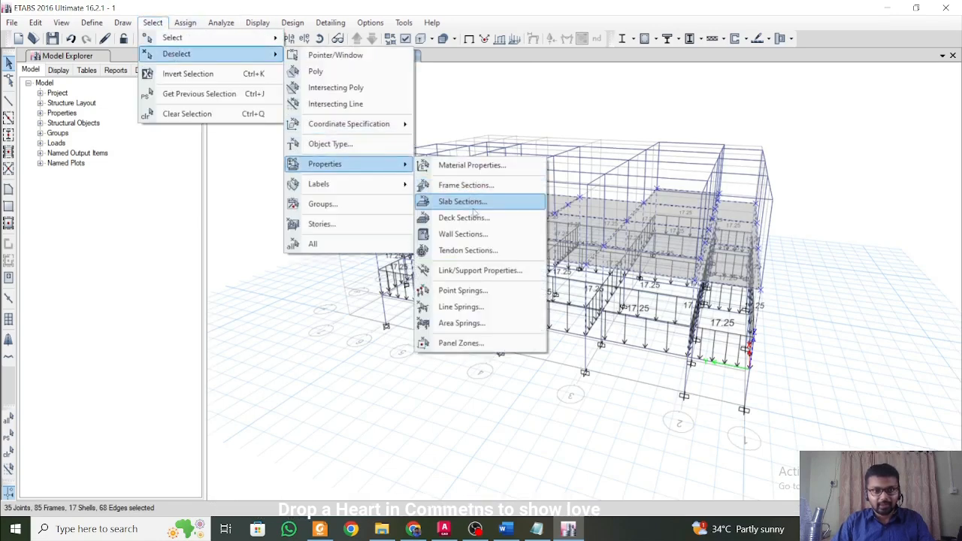
pyautogui.click(481, 202)
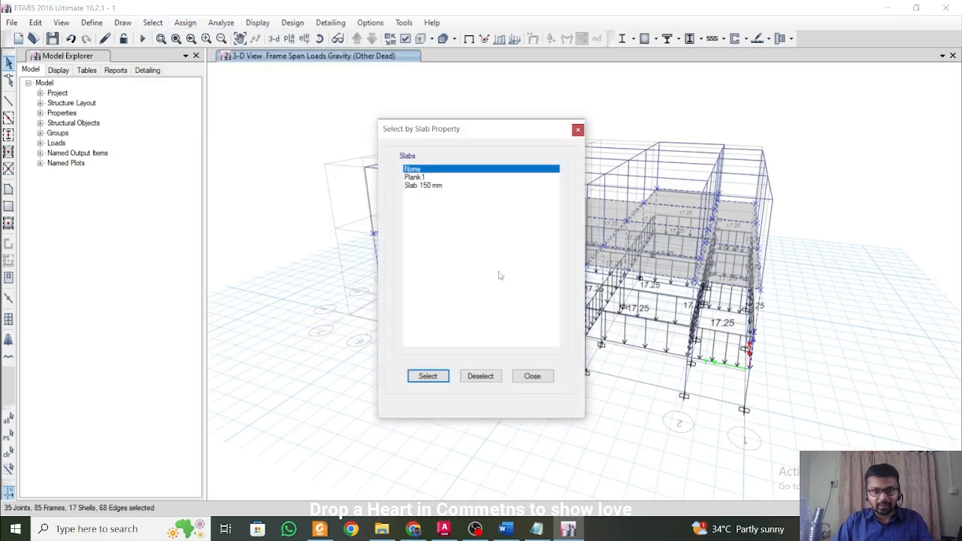
pyautogui.click(415, 186)
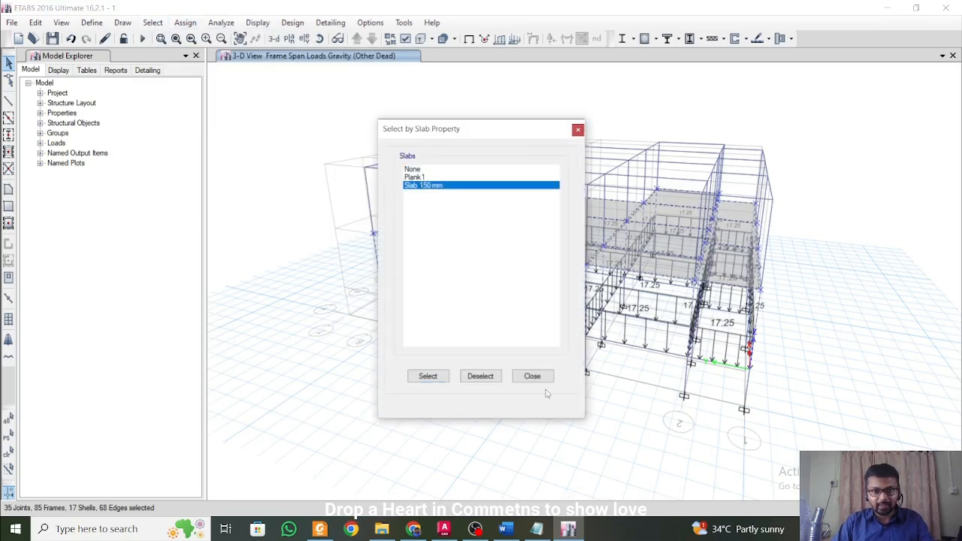
pyautogui.click(489, 378)
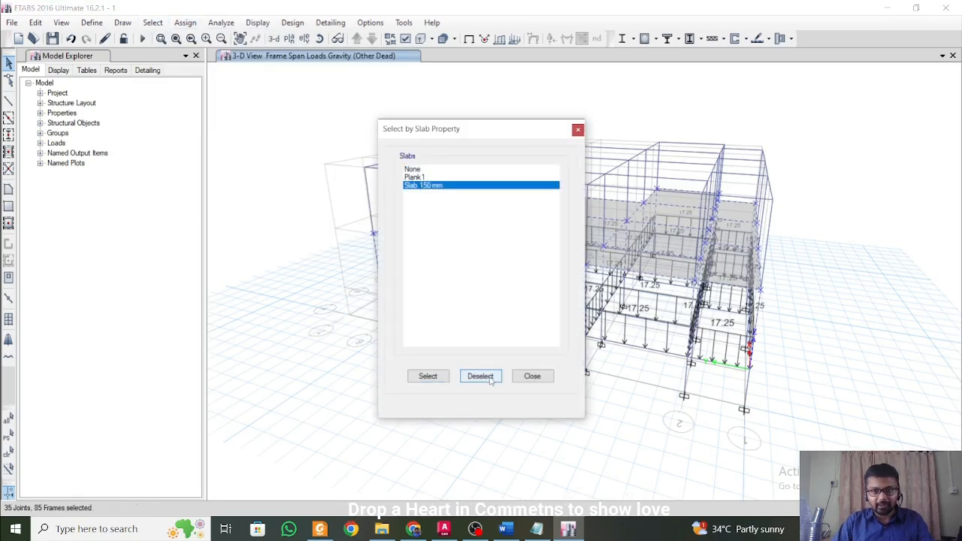
pyautogui.click(577, 130)
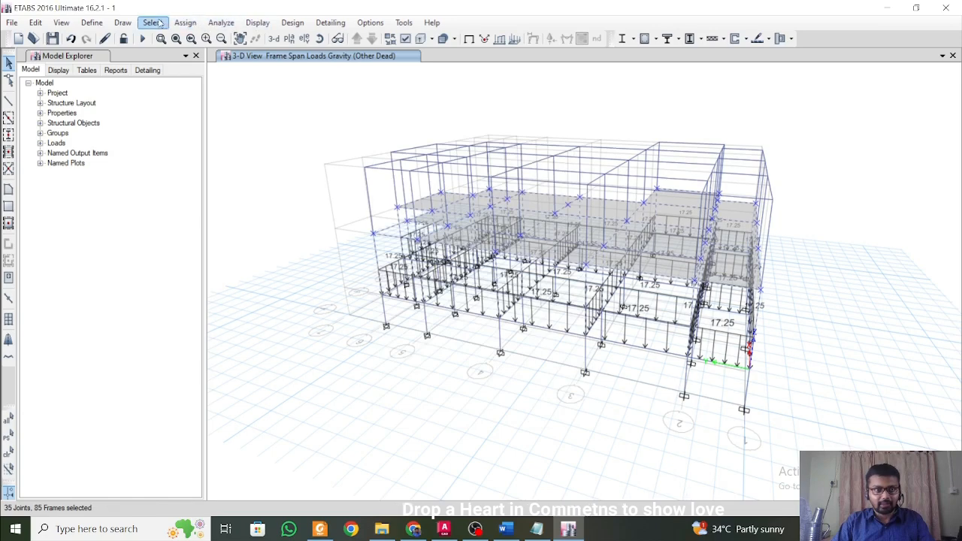
# Select all frames that have the C 400 x 400 section property.
pyautogui.click(153, 23)
pyautogui.moveTo(170, 58)
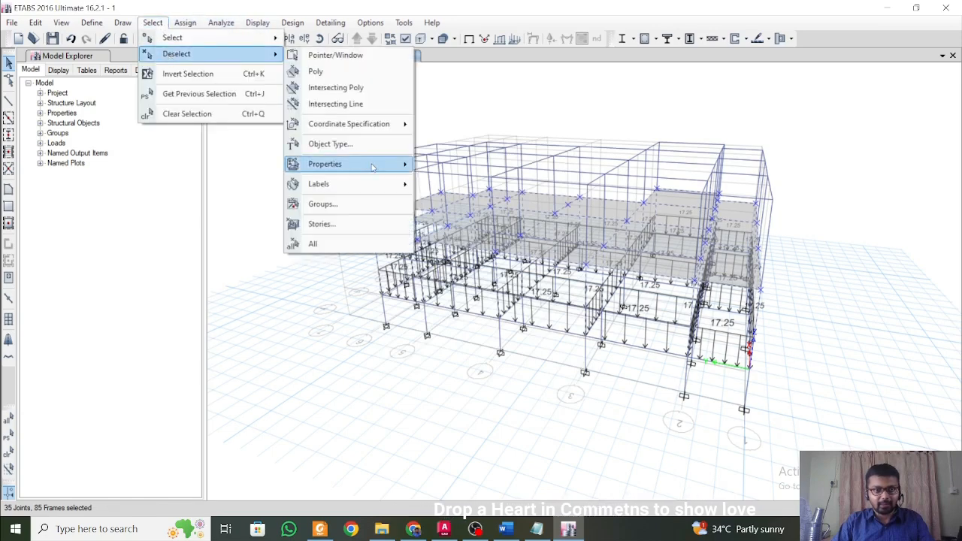
pyautogui.moveTo(392, 170)
pyautogui.click(444, 186)
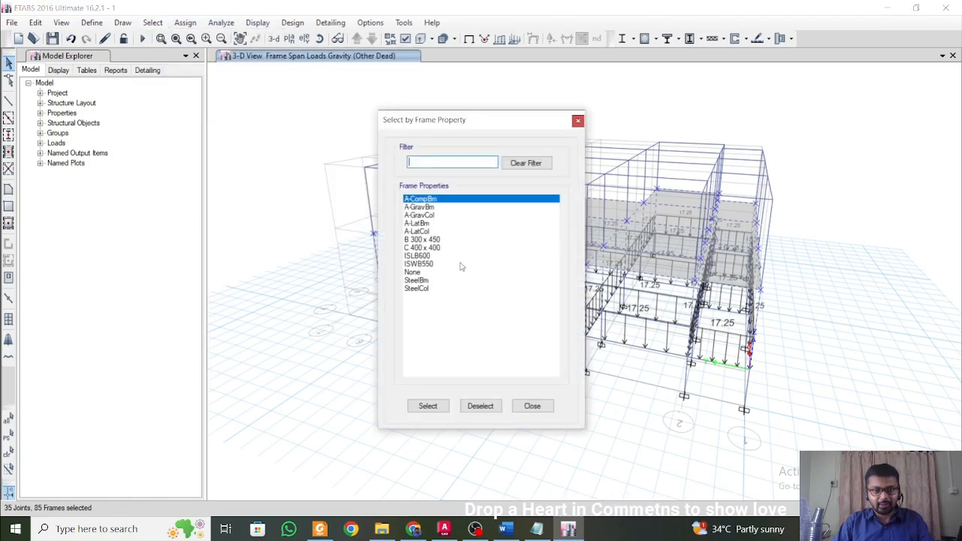
pyautogui.click(436, 249)
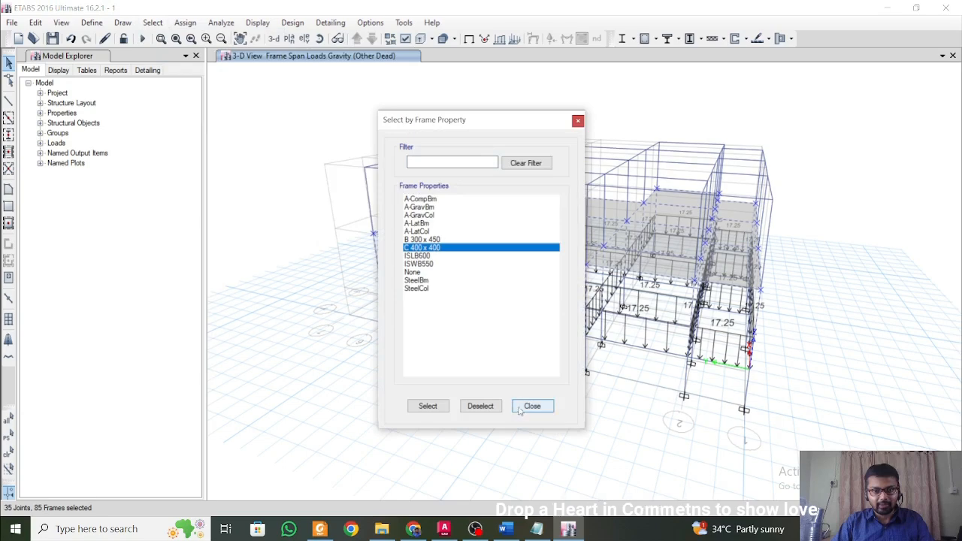
pyautogui.click(427, 406)
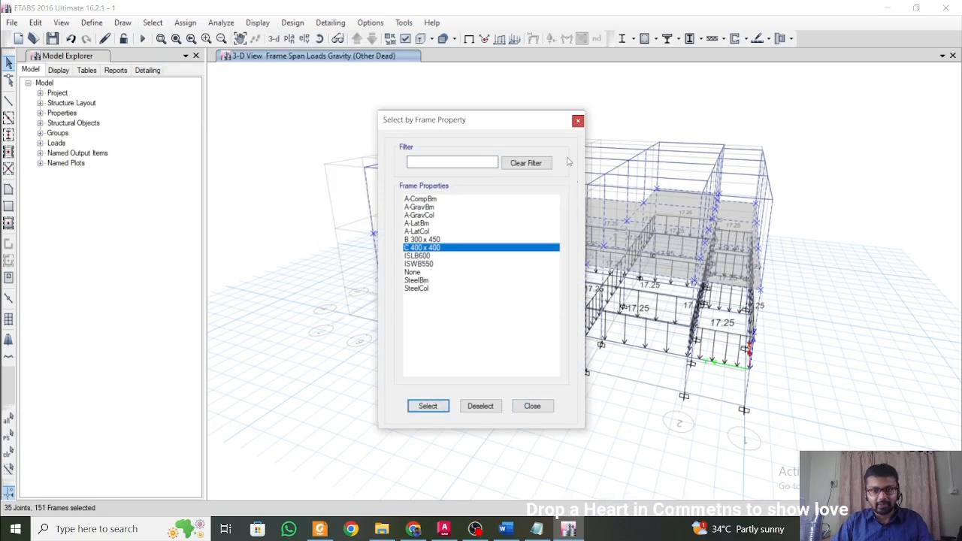
pyautogui.click(578, 120)
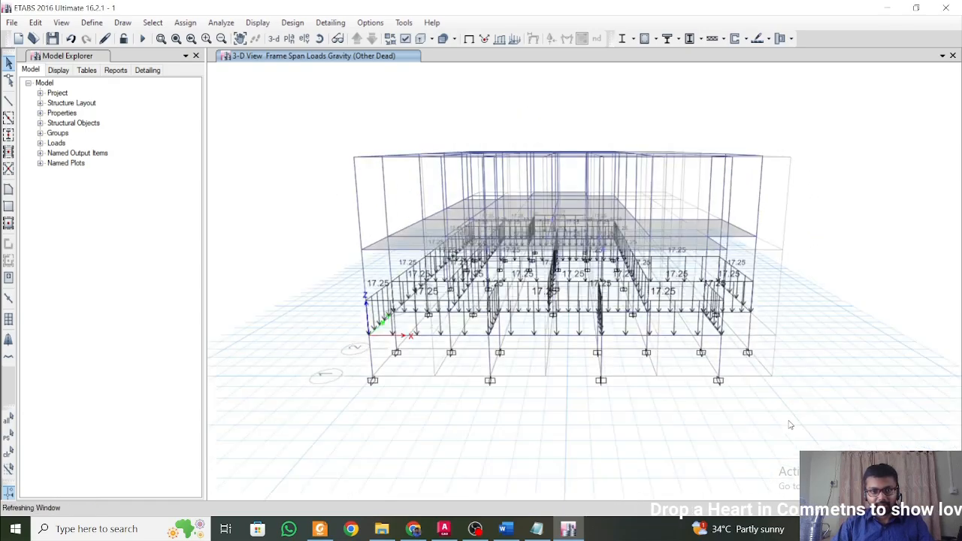
# Deselect all columns by object type, keeping the Story2 beams selected.
pyautogui.moveTo(796, 415); pyautogui.dragTo(762, 401, button='middle')
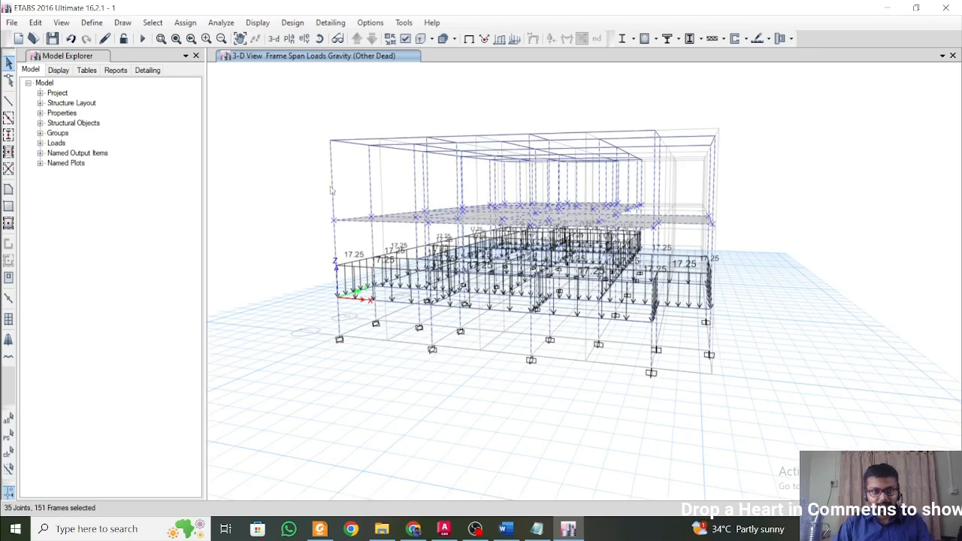
pyautogui.moveTo(333, 199); pyautogui.dragTo(356, 255, button='middle')
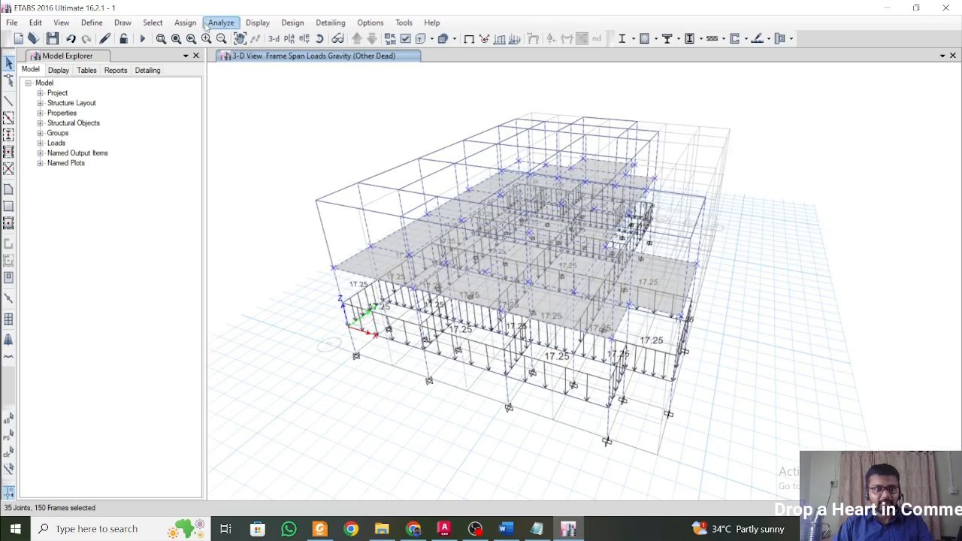
pyautogui.click(153, 22)
pyautogui.moveTo(194, 60)
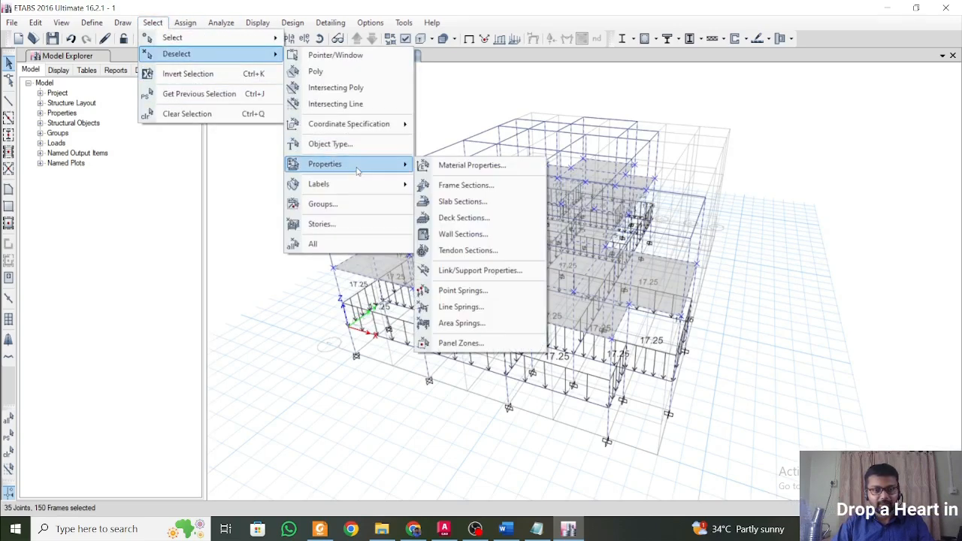
pyautogui.click(374, 147)
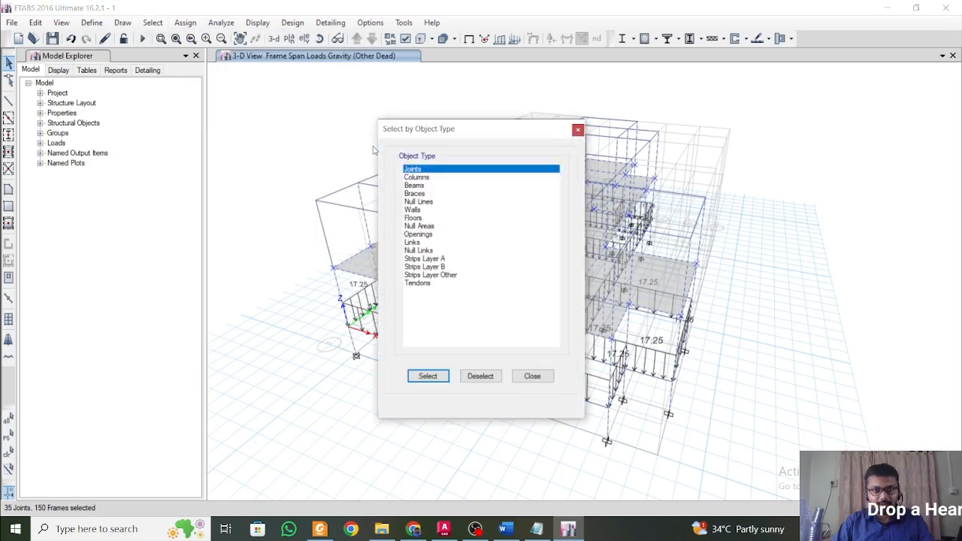
pyautogui.click(420, 178)
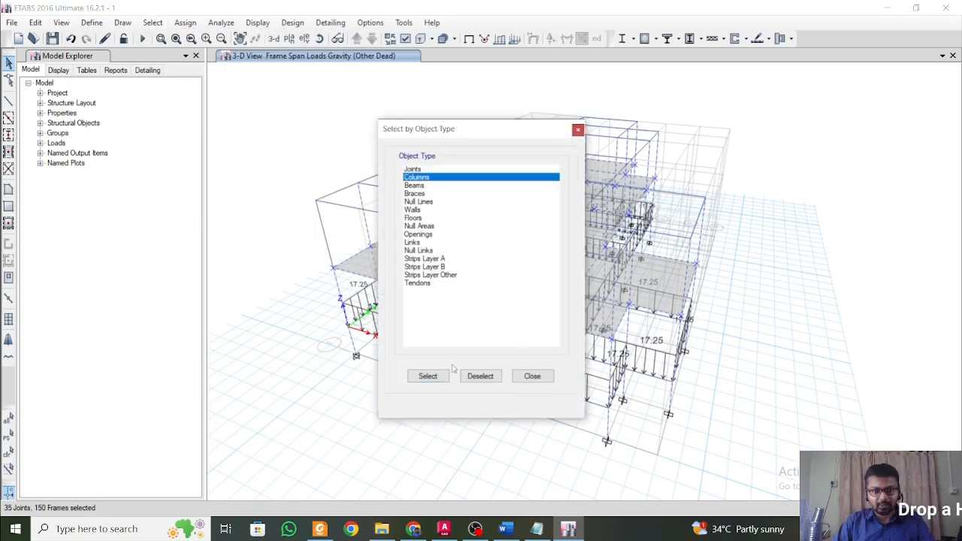
pyautogui.click(481, 376)
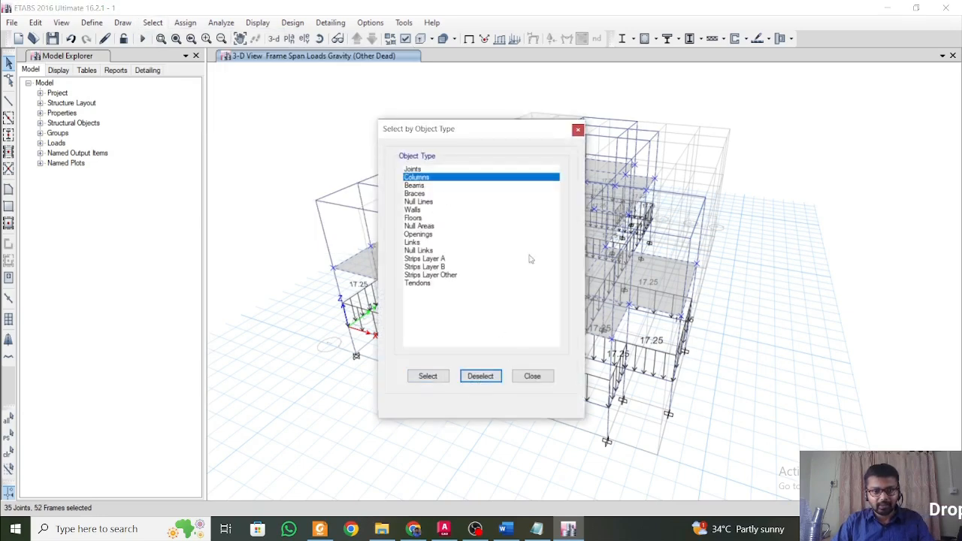
pyautogui.click(577, 130)
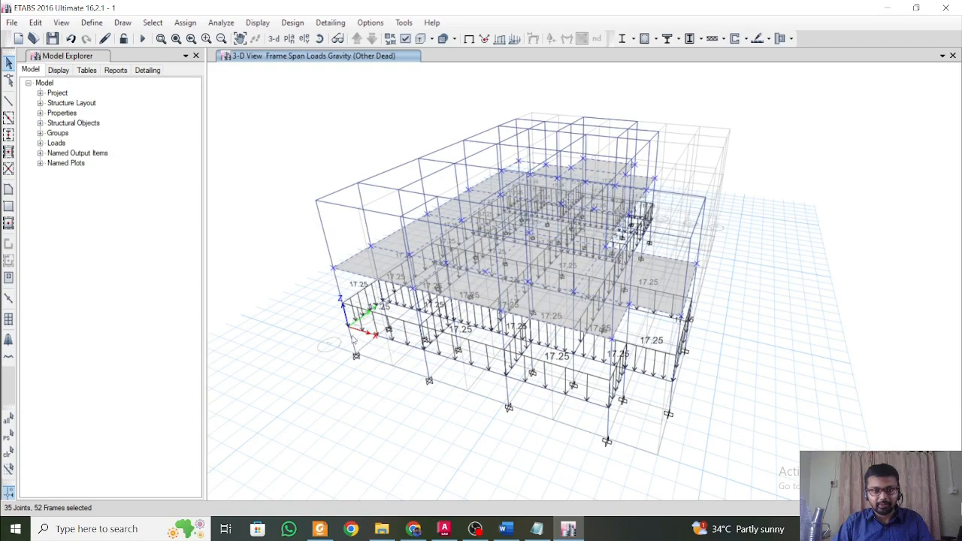
# Assign a uniform 17.25 kN/m gravity wall load under the Other Dead pattern to the selected Story2 beams, replacing existing loads.
pyautogui.keyDown('shift'); pyautogui.moveTo(353, 340); pyautogui.dragTo(412, 312, button='middle'); pyautogui.keyUp('shift')
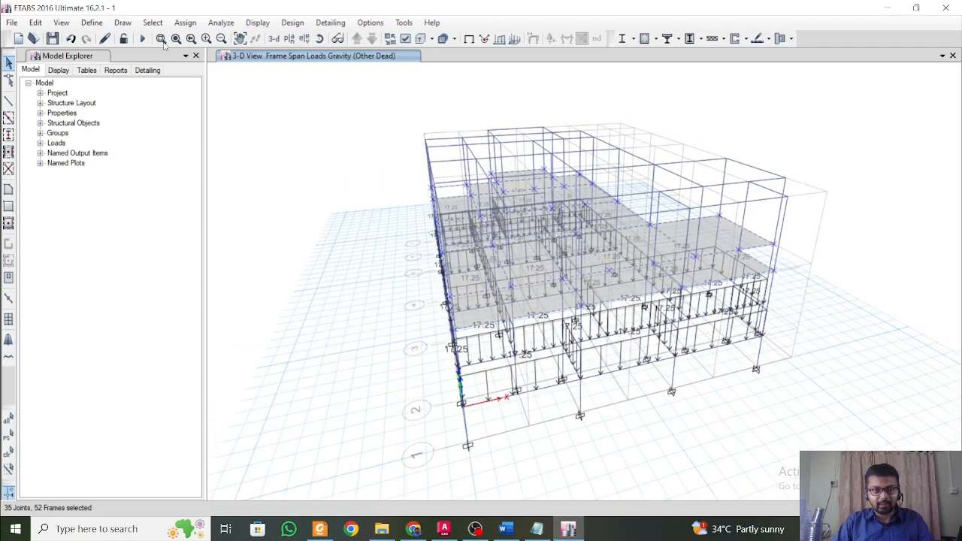
pyautogui.click(185, 23)
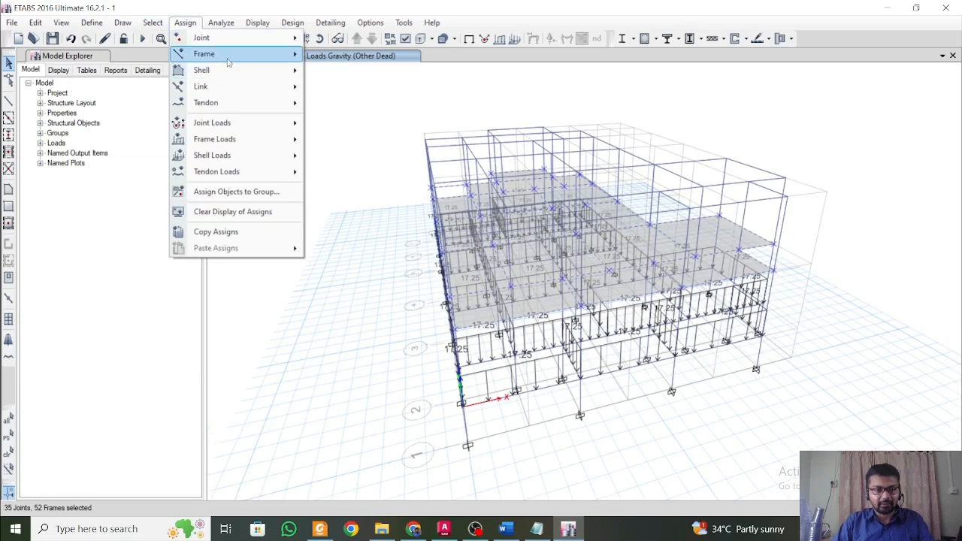
pyautogui.moveTo(229, 63)
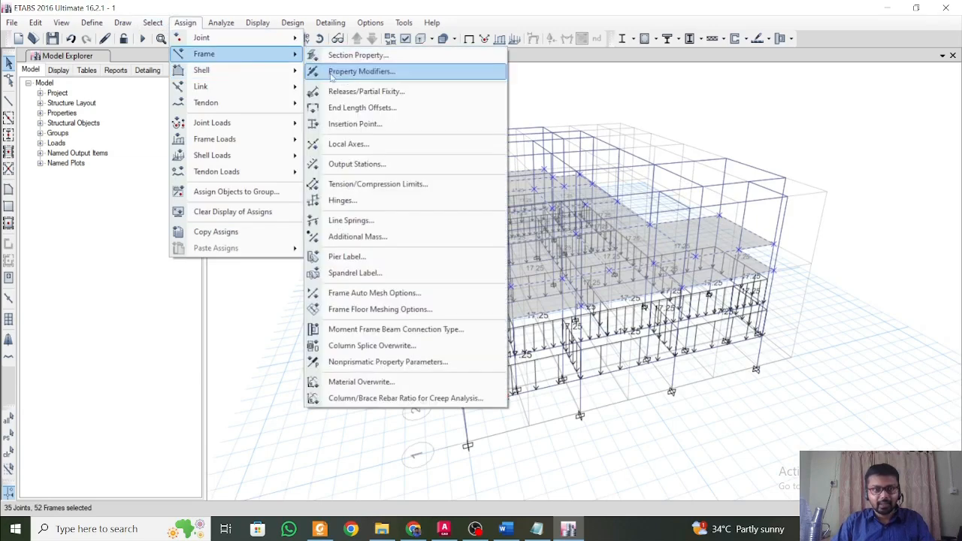
pyautogui.moveTo(296, 142)
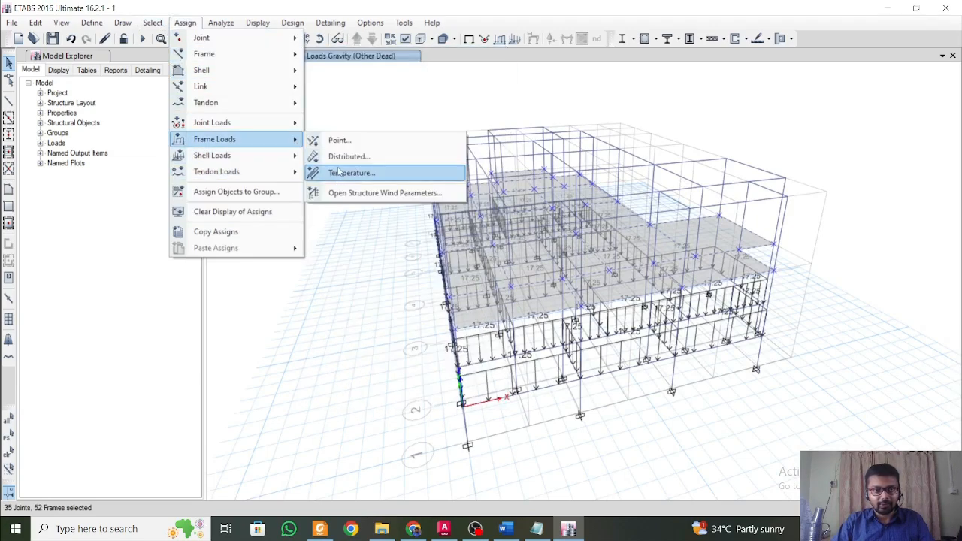
pyautogui.click(347, 157)
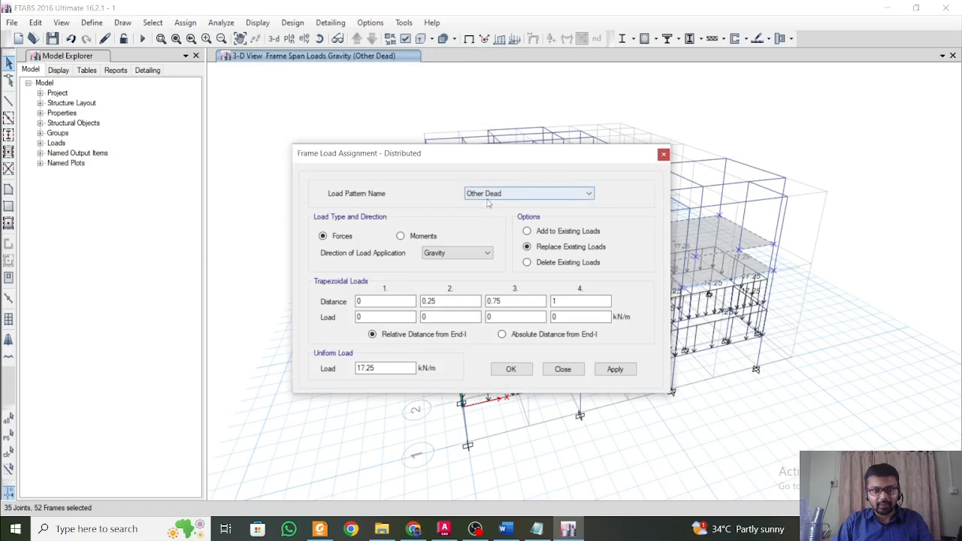
pyautogui.click(615, 369)
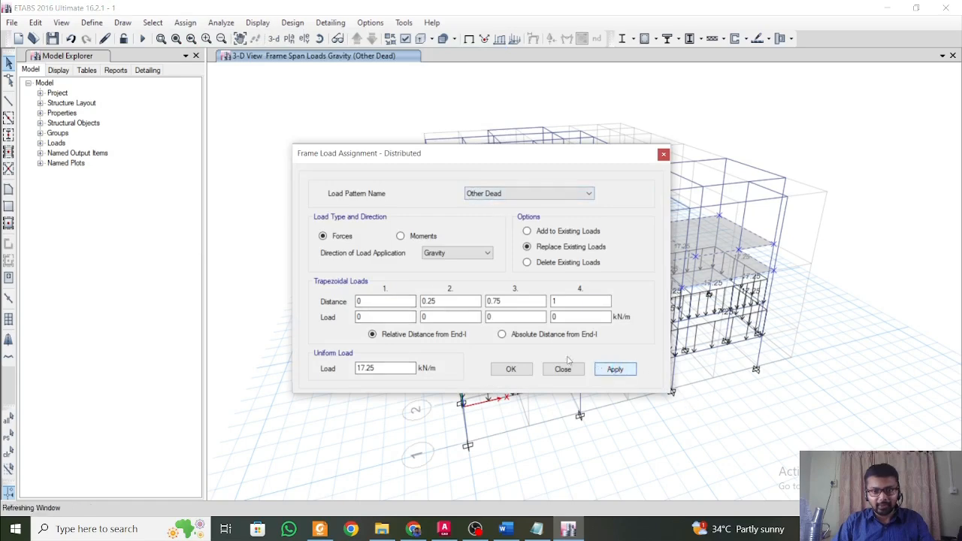
pyautogui.click(514, 370)
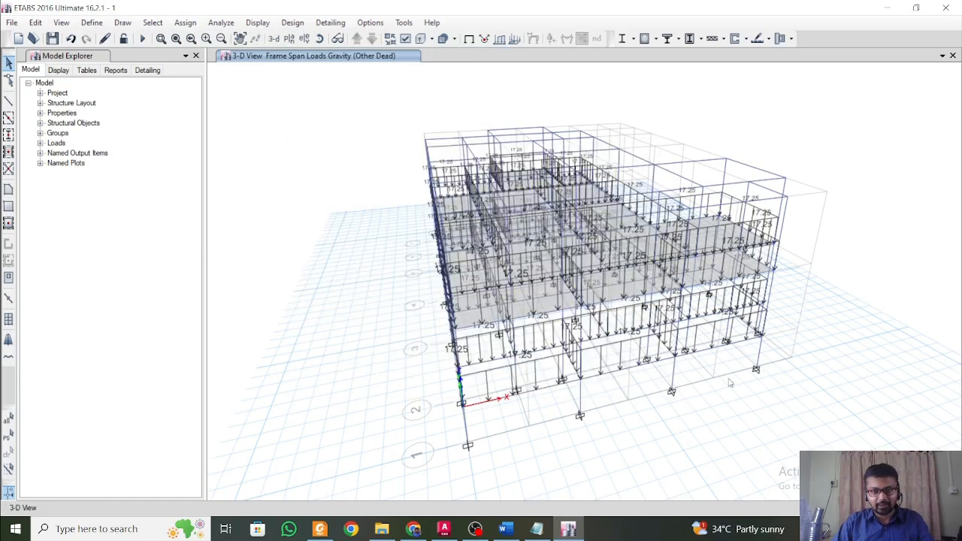
pyautogui.keyDown('shift'); pyautogui.moveTo(731, 383); pyautogui.dragTo(656, 353, button='middle'); pyautogui.keyUp('shift')
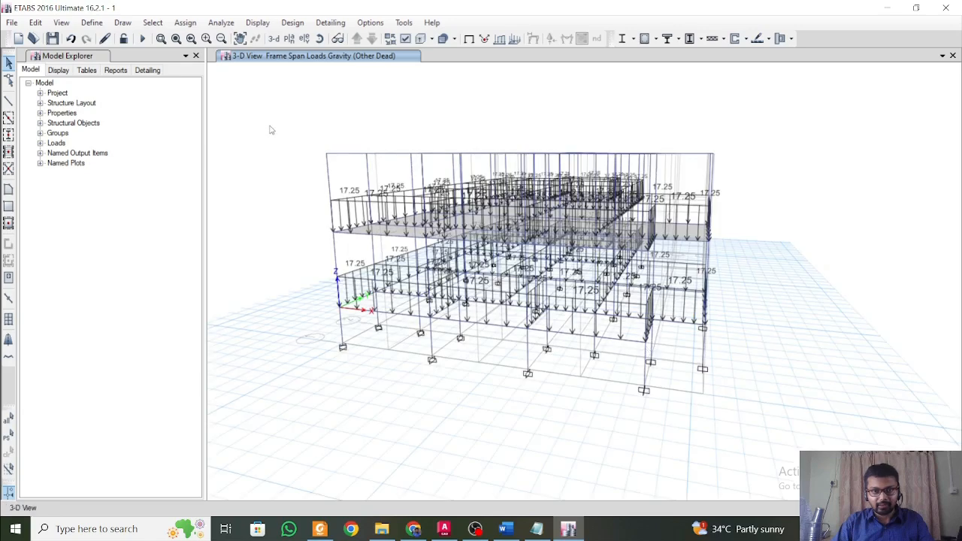
pyautogui.click(327, 178)
pyautogui.rightClick(327, 178)
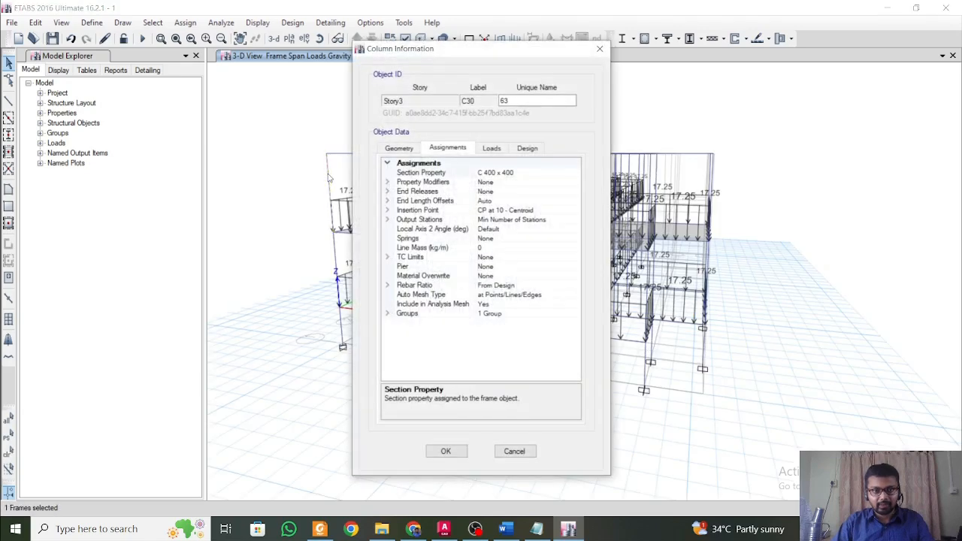
pyautogui.click(602, 50)
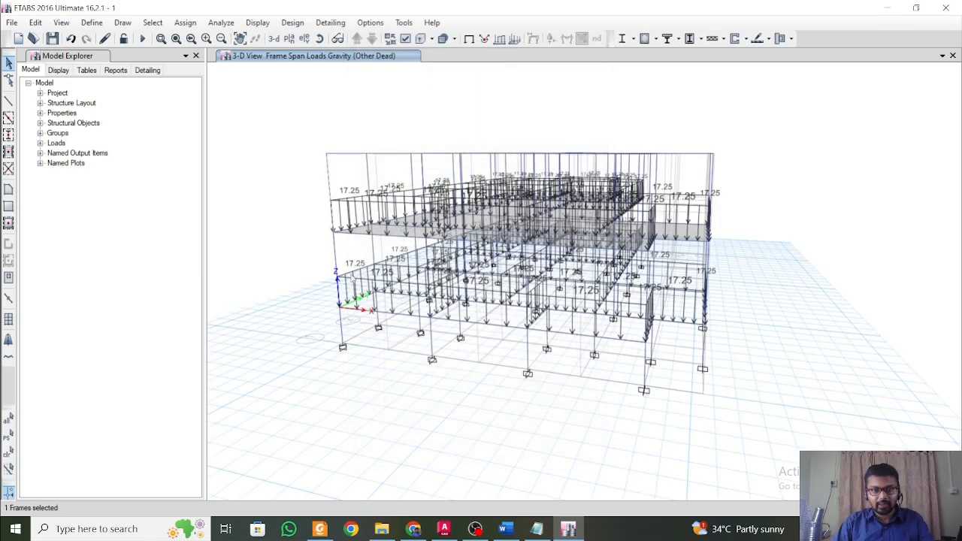
# Select all beams and joints at the top level of Story3 with a selection window.
pyautogui.keyDown('shift'); pyautogui.moveTo(353, 278); pyautogui.dragTo(382, 326, button='middle'); pyautogui.keyUp('shift')
pyautogui.moveTo(319, 288)
pyautogui.keyDown('shift'); pyautogui.mouseDown(button='middle')
pyautogui.moveTo(336, 337)
pyautogui.moveTo(375, 257)
pyautogui.moveTo(358, 261)
pyautogui.mouseUp(button='middle'); pyautogui.keyUp('shift')
pyautogui.moveTo(339, 184); pyautogui.dragTo(813, 217)
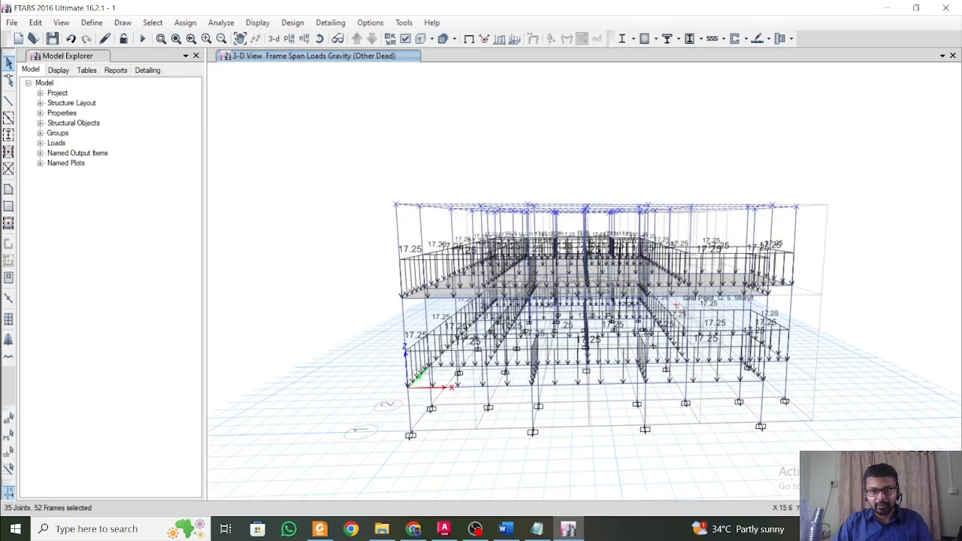
pyautogui.keyDown('shift'); pyautogui.moveTo(681, 304); pyautogui.dragTo(556, 390, button='middle'); pyautogui.keyUp('shift')
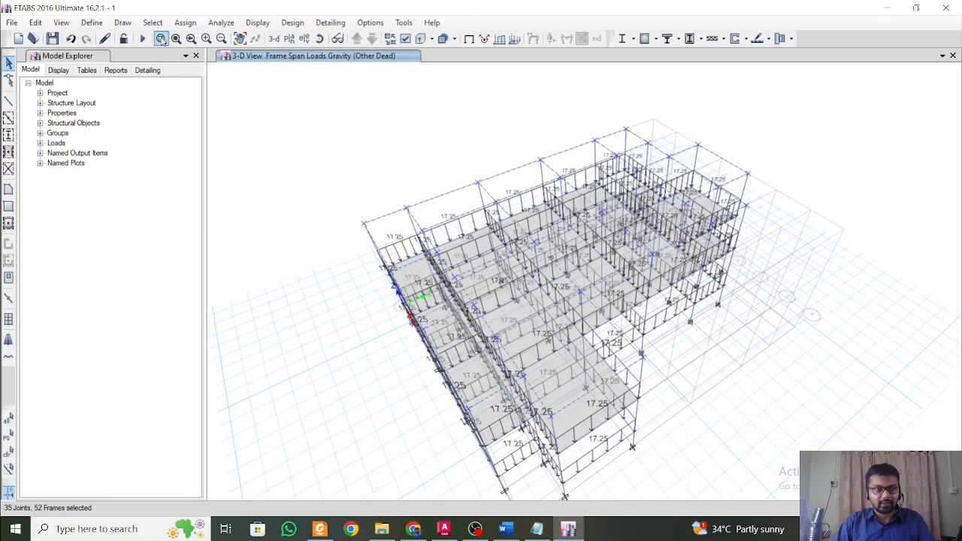
# Assign a uniform 10 kN/m gravity load under the Other Dead pattern to the selected Story3 beams, replacing existing loads.
pyautogui.click(186, 23)
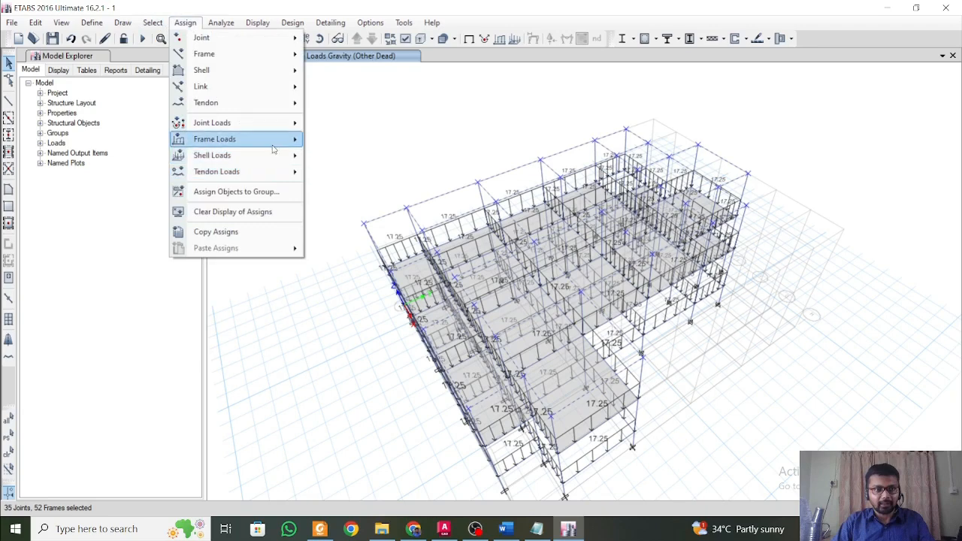
pyautogui.moveTo(225, 139)
pyautogui.click(353, 157)
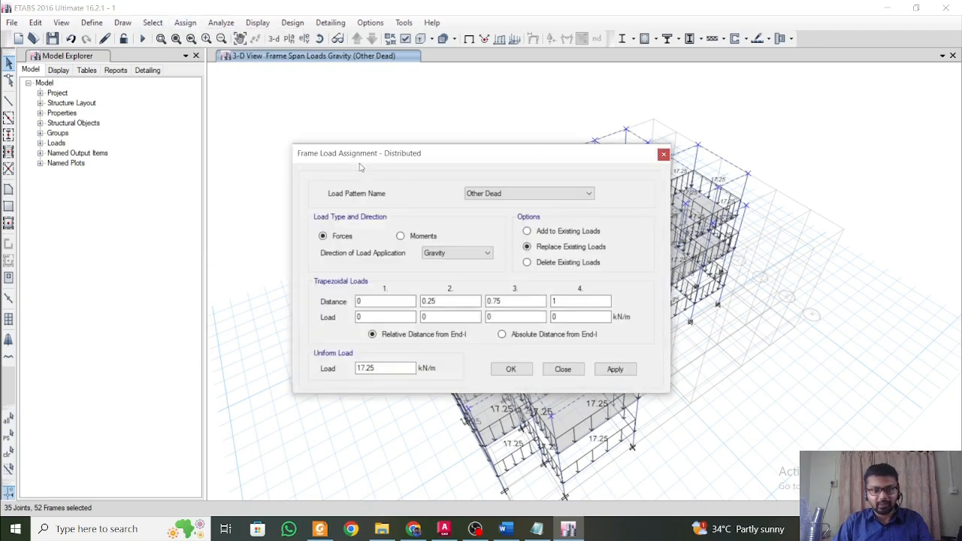
pyautogui.doubleClick(389, 368)
pyautogui.write('10')
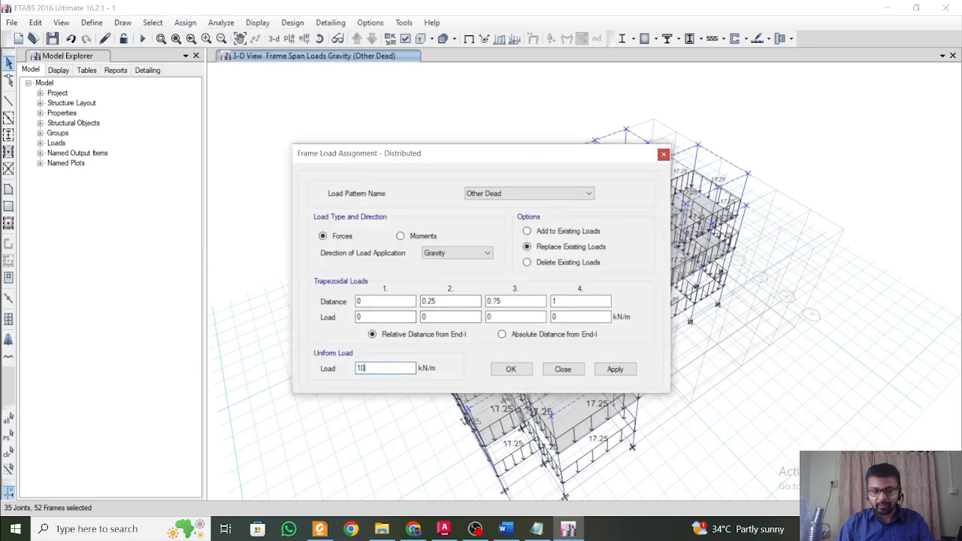
pyautogui.click(606, 372)
pyautogui.click(505, 369)
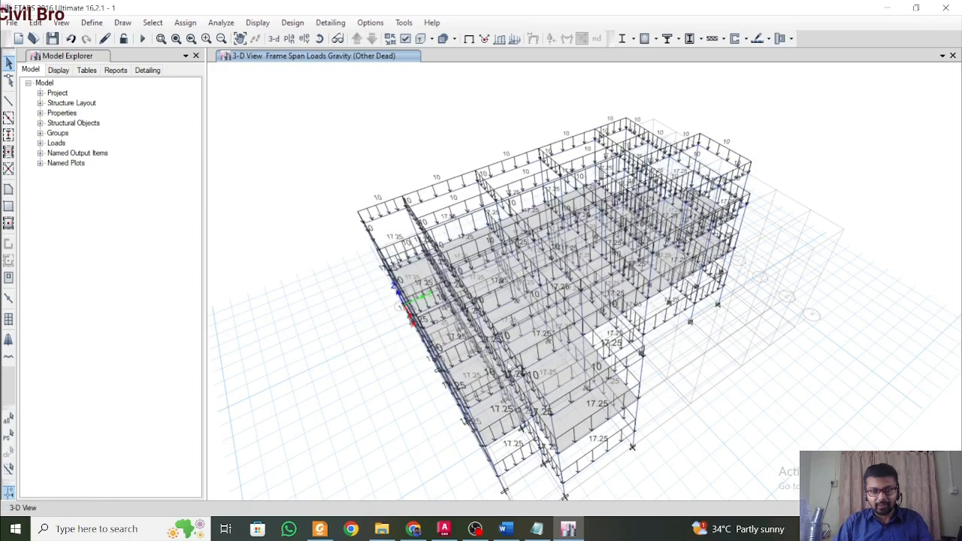
# Select all floor slabs in the model by the Floors object type.
pyautogui.keyDown('shift'); pyautogui.moveTo(388, 373); pyautogui.dragTo(501, 323, button='middle'); pyautogui.keyUp('shift')
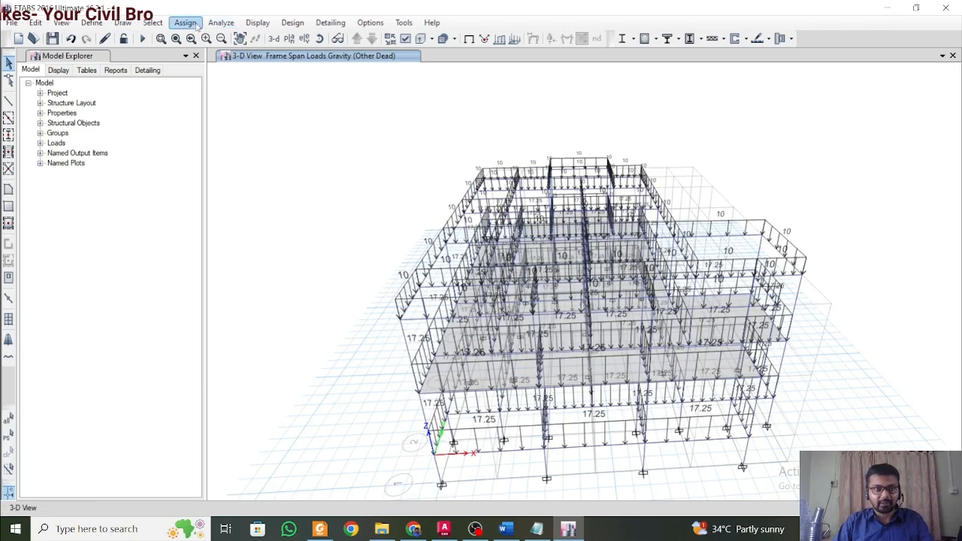
pyautogui.click(153, 23)
pyautogui.moveTo(195, 38)
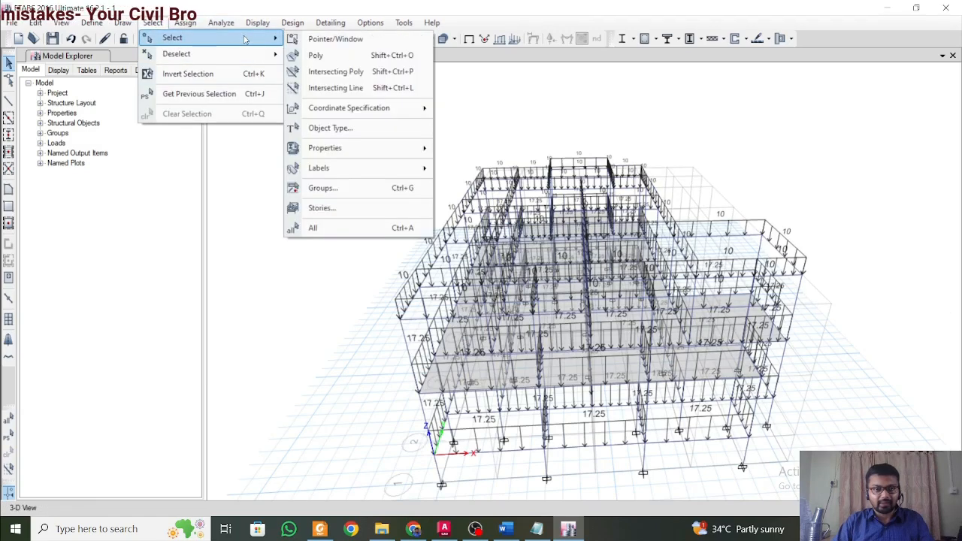
pyautogui.click(384, 129)
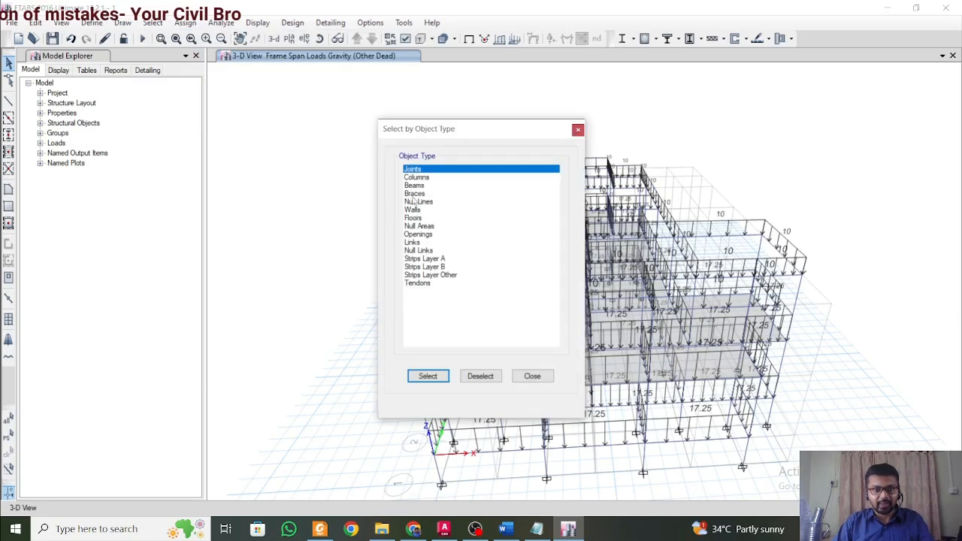
pyautogui.click(433, 220)
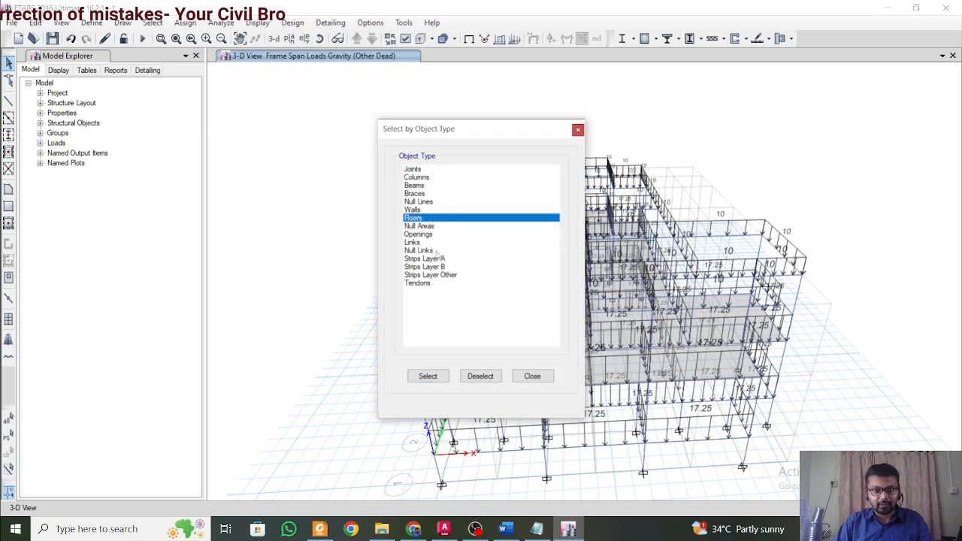
pyautogui.click(428, 376)
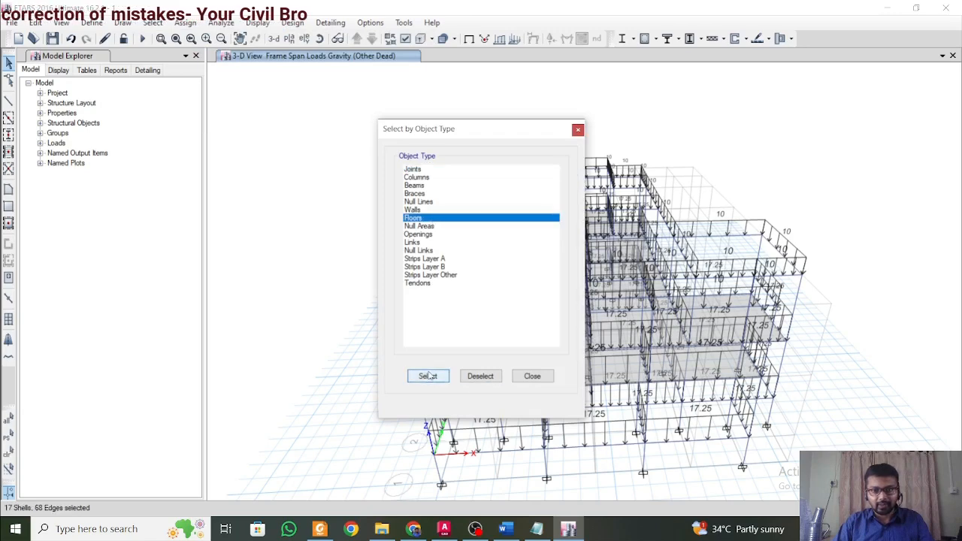
pyautogui.click(579, 130)
# Assign a uniform 0.5 kN/m² gravity floor finish load under the Other Dead pattern to the selected slabs, replacing existing loads.
pyautogui.click(197, 25)
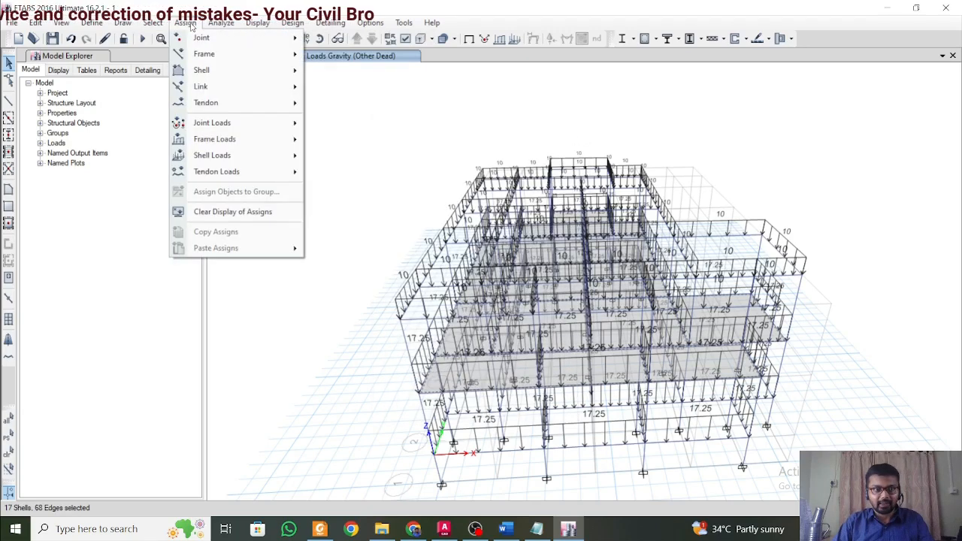
pyautogui.moveTo(252, 157)
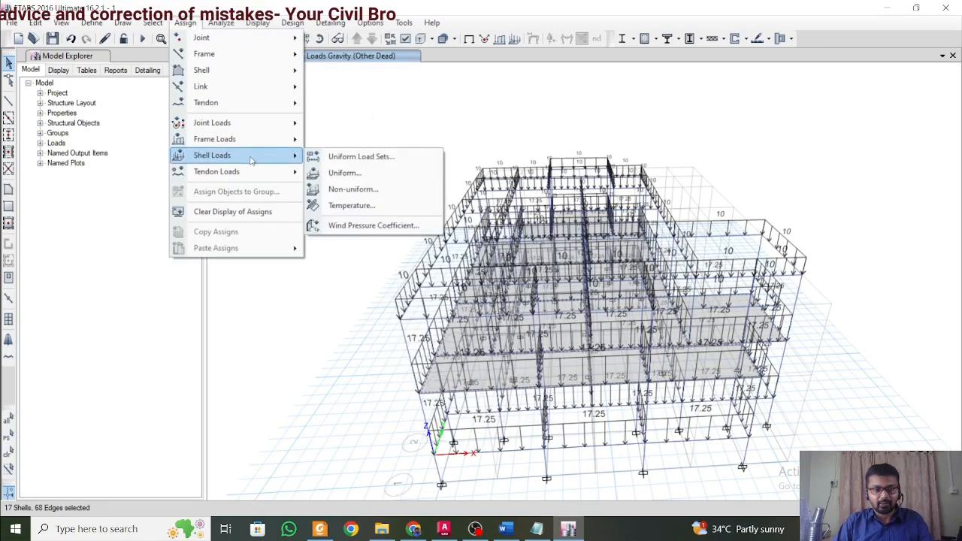
pyautogui.click(354, 173)
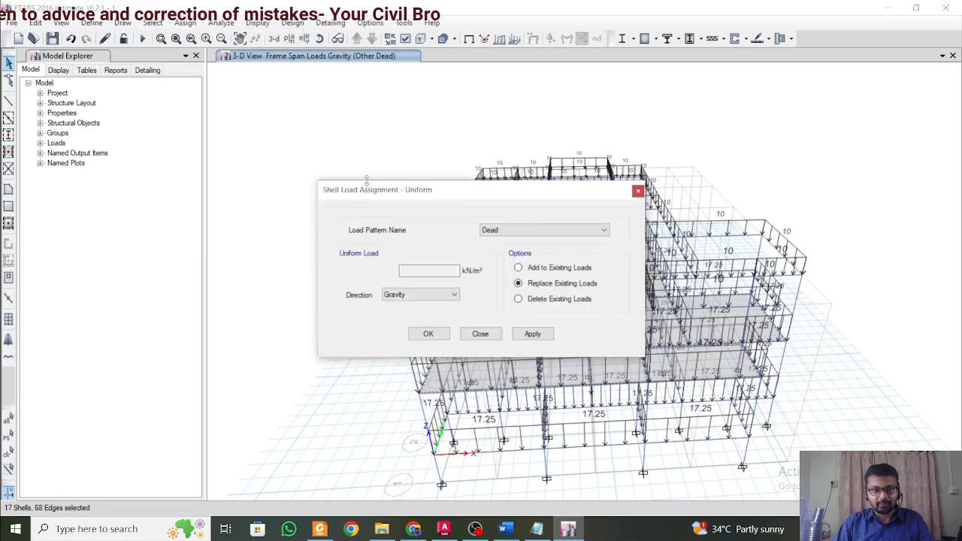
pyautogui.click(519, 230)
pyautogui.click(512, 258)
pyautogui.click(427, 271)
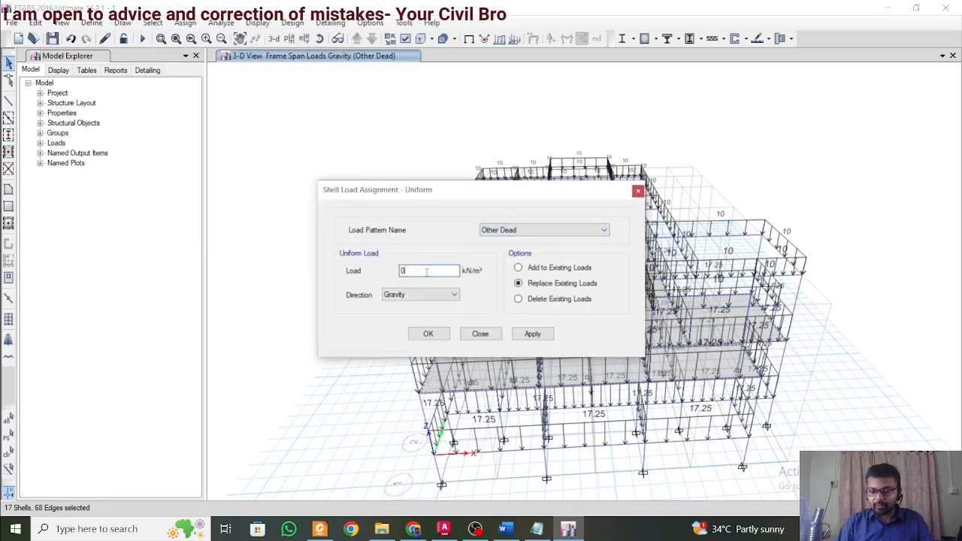
pyautogui.click(546, 339)
# Restore the previous slab selection and set up a uniform shell load of 4 kN/m² under the Live pattern.
pyautogui.click(548, 232)
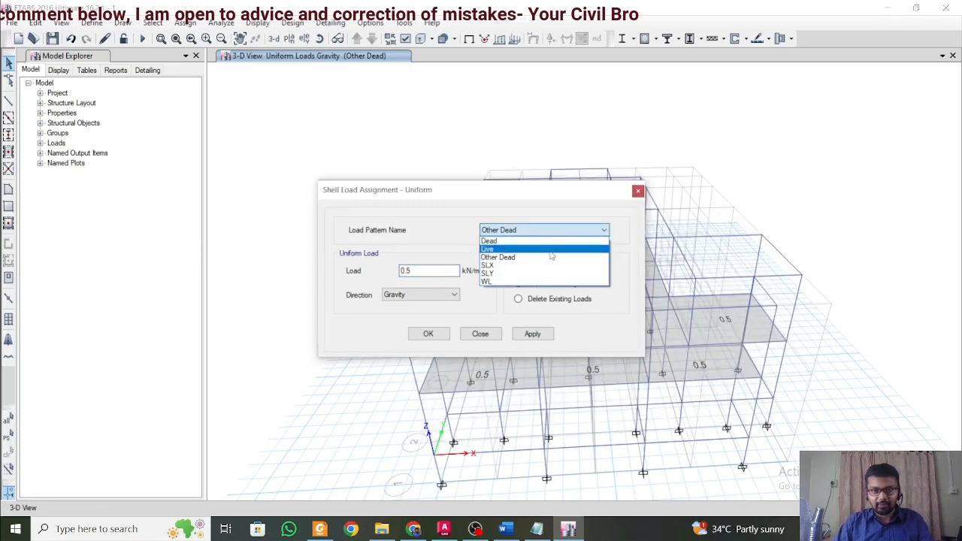
pyautogui.click(543, 248)
pyautogui.click(154, 22)
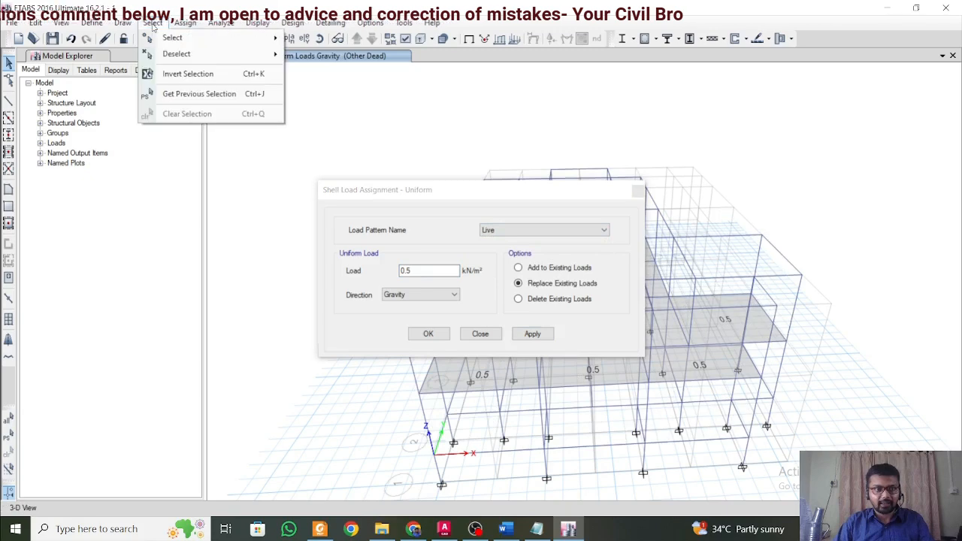
pyautogui.click(184, 96)
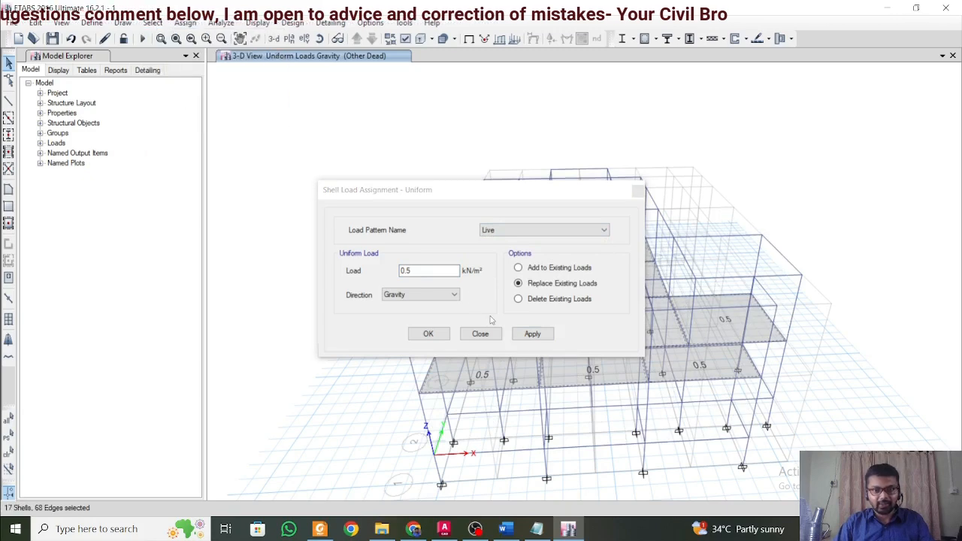
pyautogui.click(339, 261)
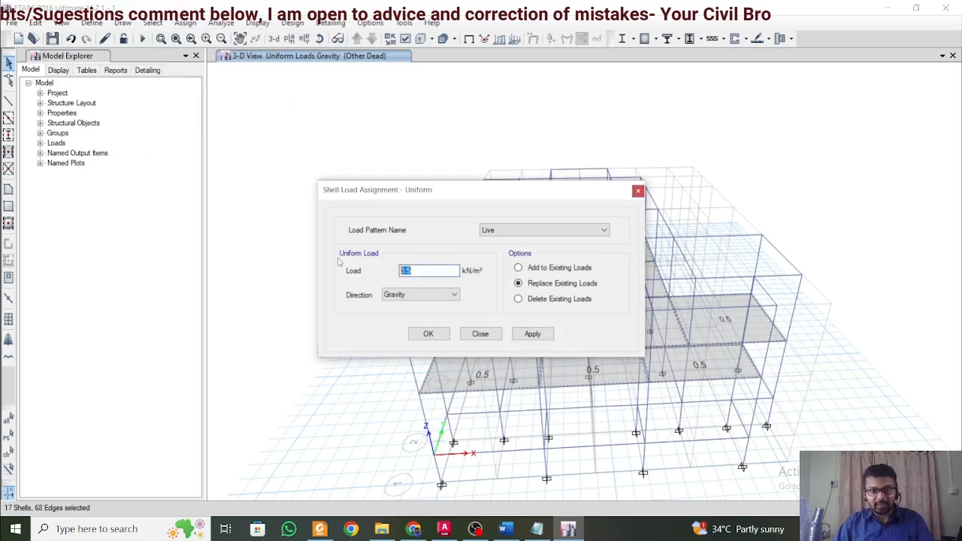
pyautogui.write('4')
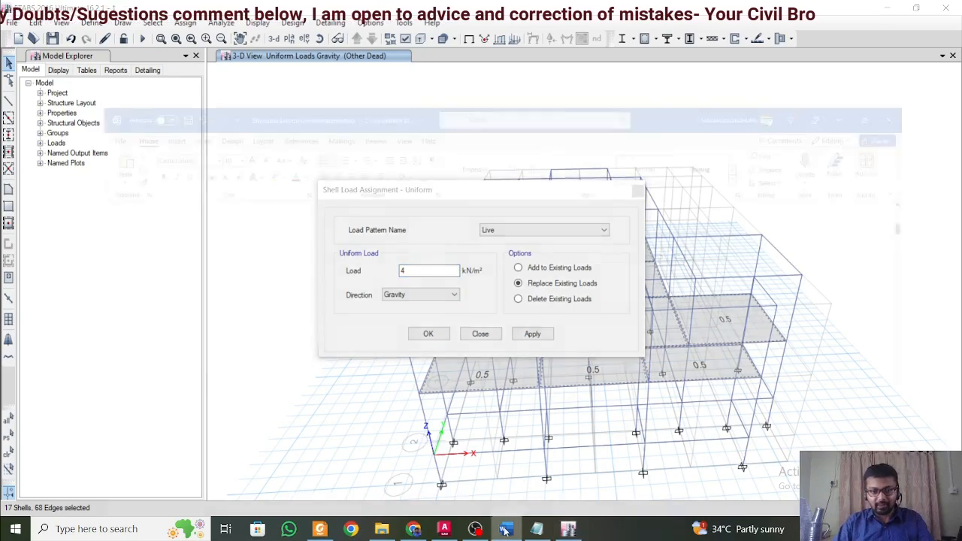
# Check the restaurant live load in the Word load document, then return to ETABS and apply the Live shell load to the selected slabs.
pyautogui.click(505, 528)
pyautogui.scroll(1, 379, 351)
pyautogui.scroll(-2, 379, 351)
pyautogui.scroll(-2, 378, 351)
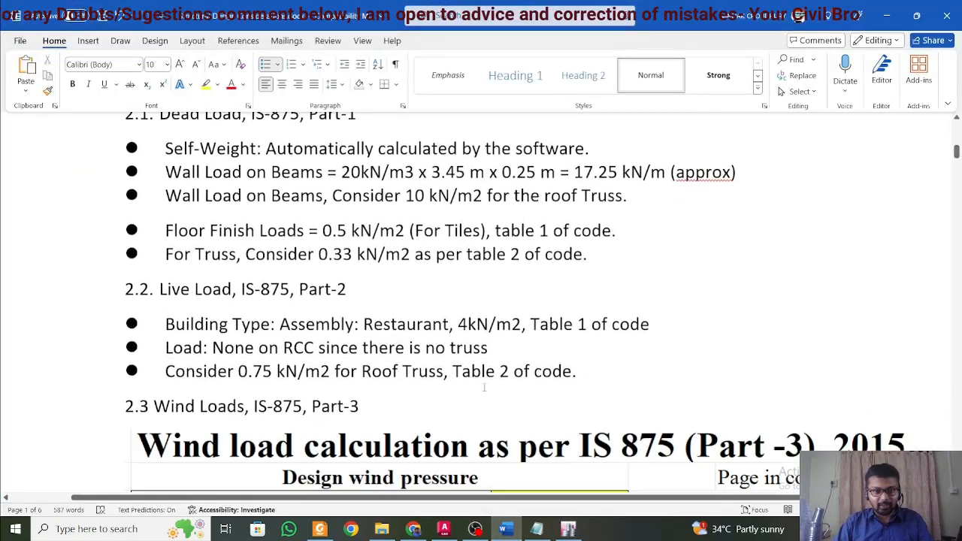
pyautogui.click(884, 15)
pyautogui.click(533, 334)
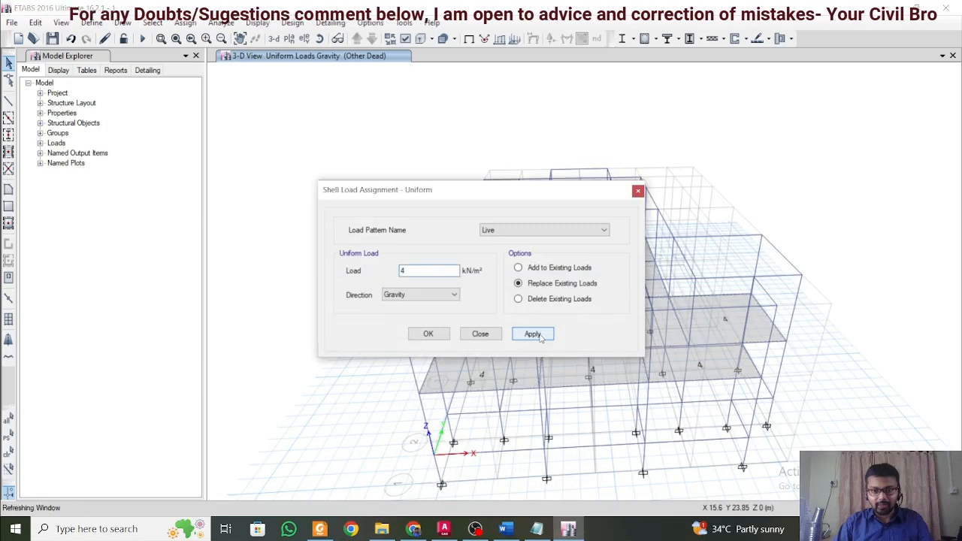
pyautogui.click(431, 333)
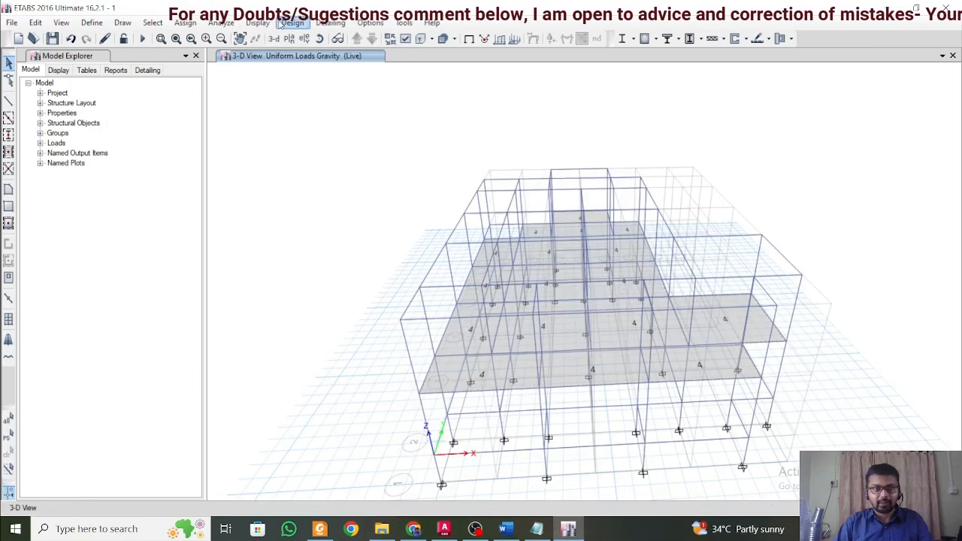
# Display the Other Dead uniform gravity loads on the shells and inspect them across the slabs in the 3-D view.
pyautogui.click(257, 23)
pyautogui.moveTo(308, 59)
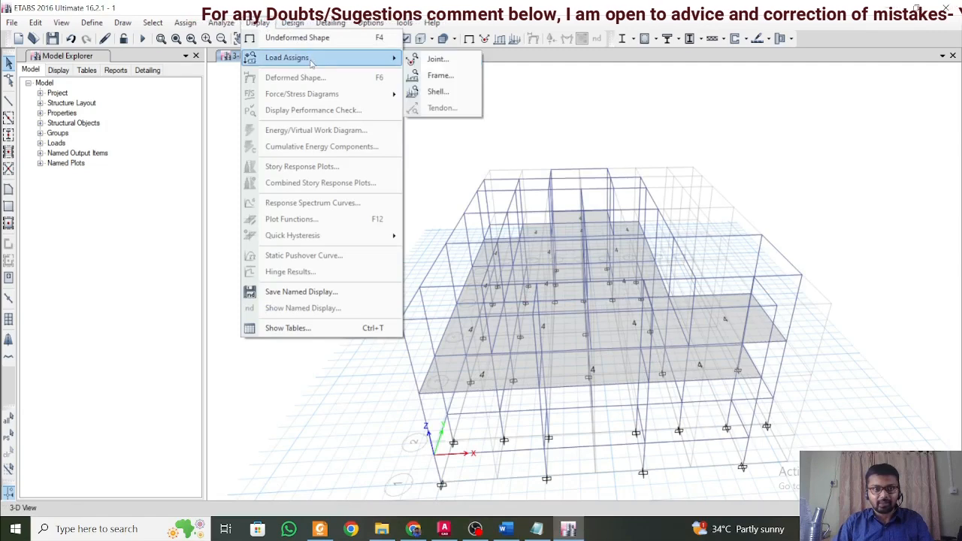
pyautogui.click(436, 91)
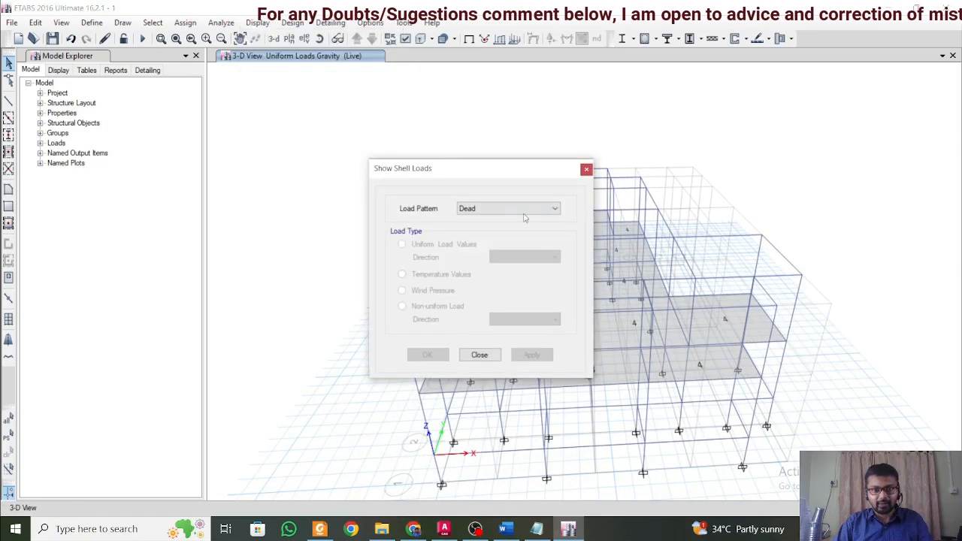
pyautogui.click(525, 212)
pyautogui.click(520, 238)
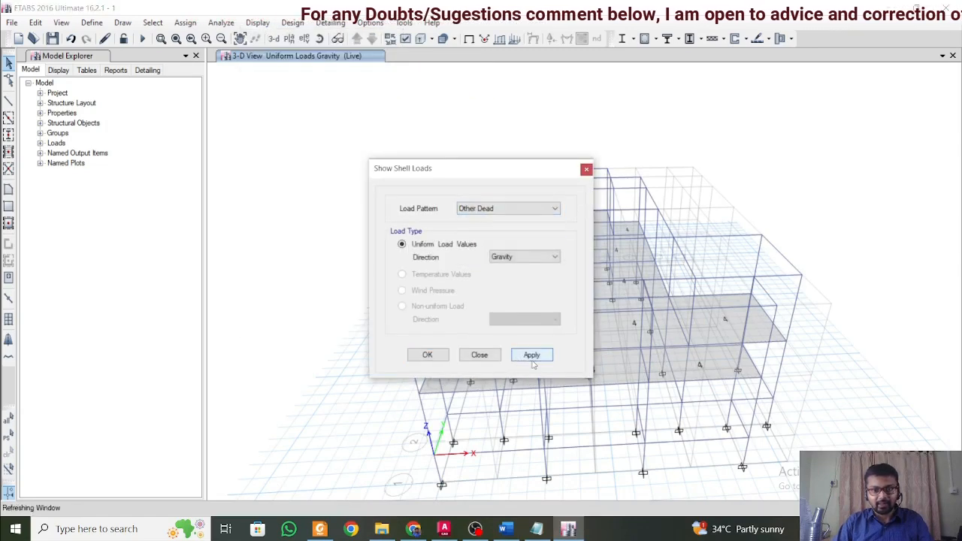
pyautogui.click(532, 358)
pyautogui.click(492, 358)
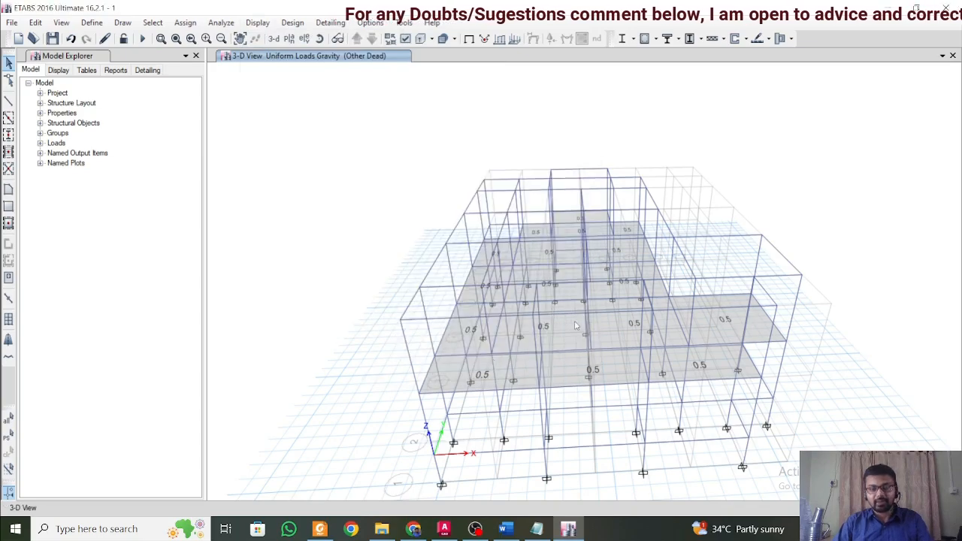
pyautogui.keyDown('shift'); pyautogui.moveTo(576, 325); pyautogui.dragTo(677, 376, button='middle'); pyautogui.keyUp('shift')
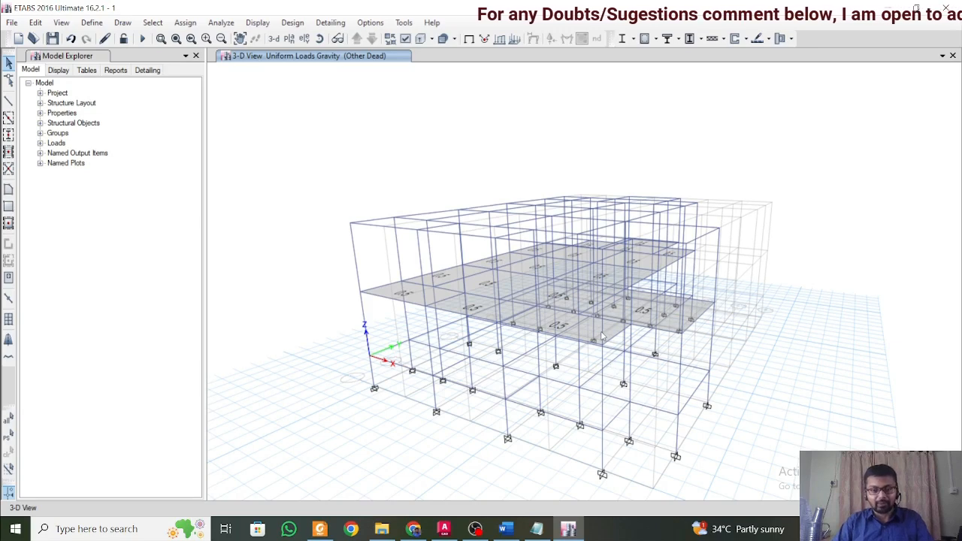
# Open the IS1893 2002 lateral load settings of the SLX seismic load pattern.
pyautogui.click(92, 23)
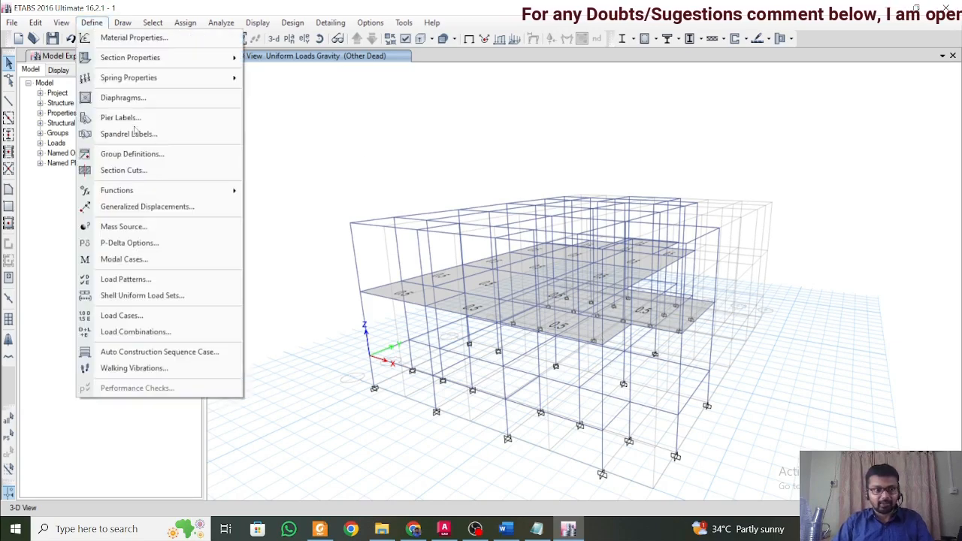
pyautogui.click(186, 279)
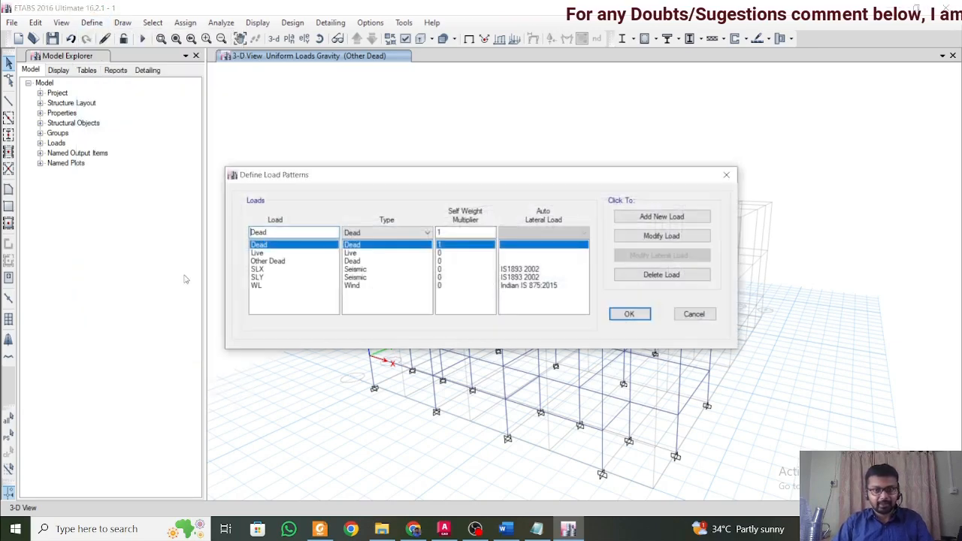
pyautogui.click(290, 272)
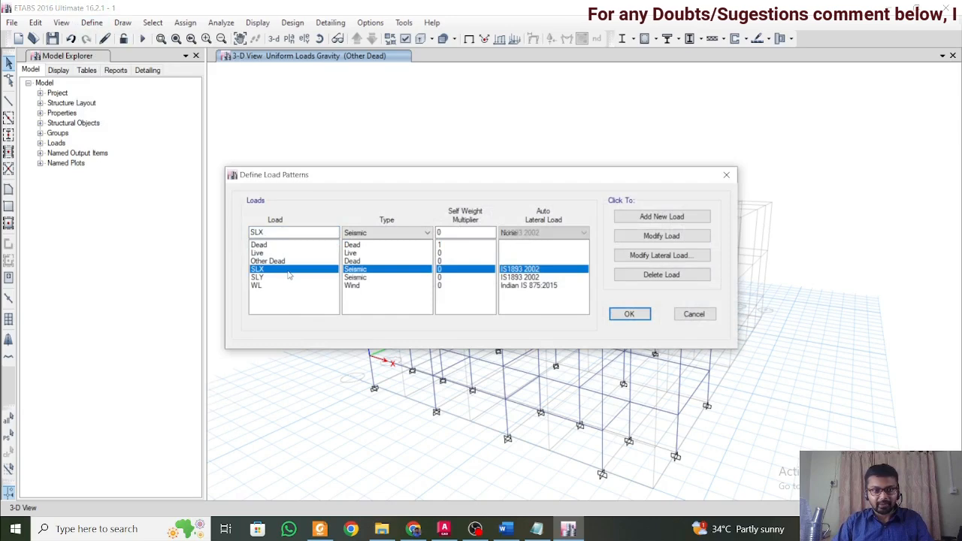
pyautogui.click(675, 255)
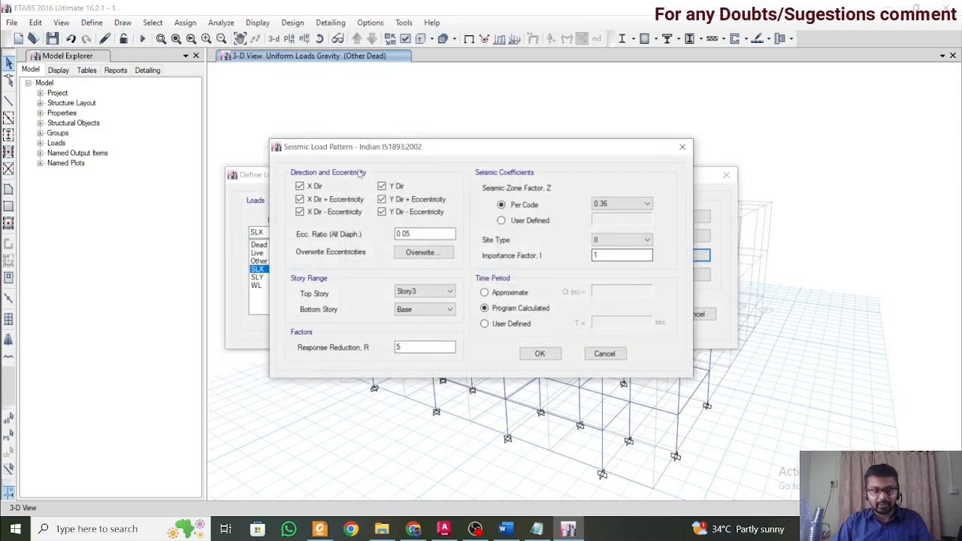
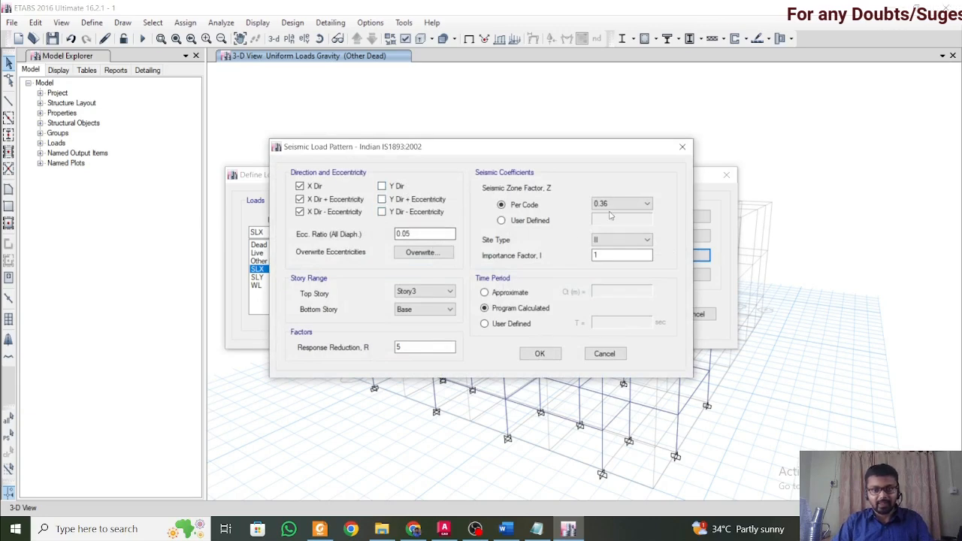
# Set the bottom story of the SLX seismic load pattern to Story1 and accept the lateral load settings.
pyautogui.click(436, 309)
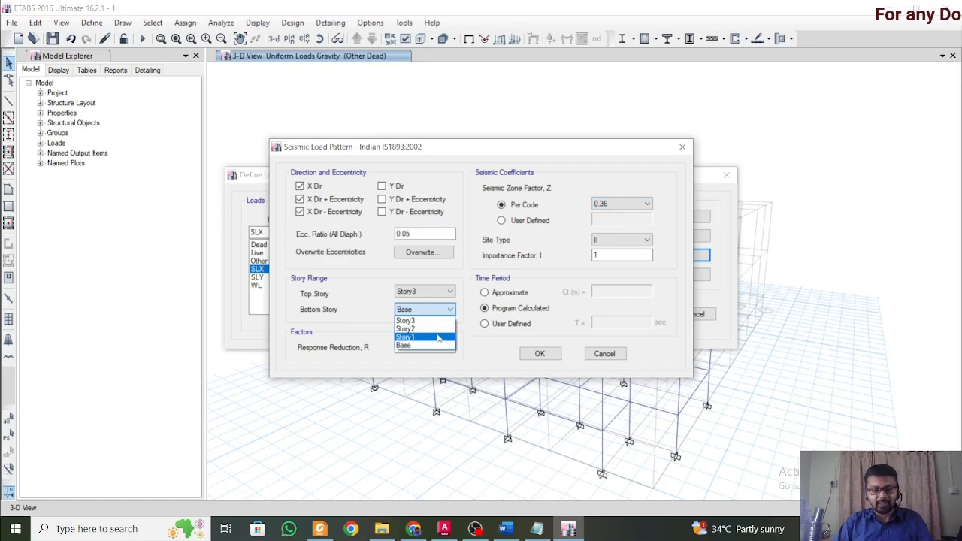
pyautogui.click(439, 337)
pyautogui.click(538, 354)
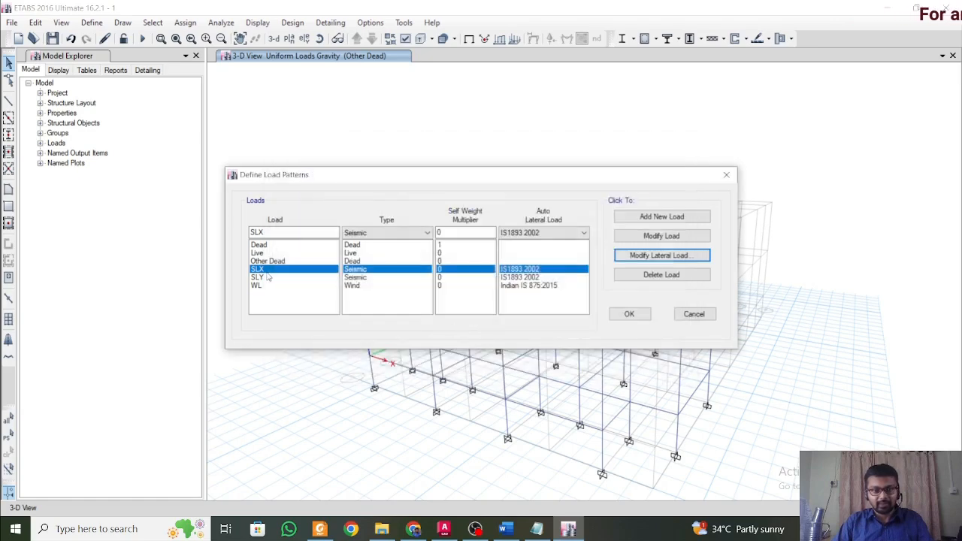
# Limit the SLY seismic load pattern to the Y direction with its eccentricities and set its bottom story to Story1.
pyautogui.click(270, 278)
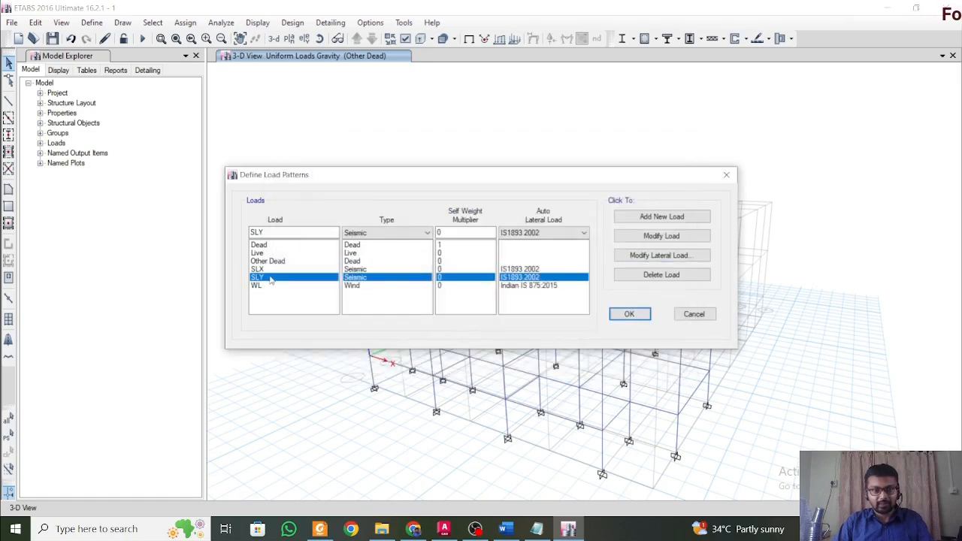
pyautogui.click(662, 256)
pyautogui.click(425, 309)
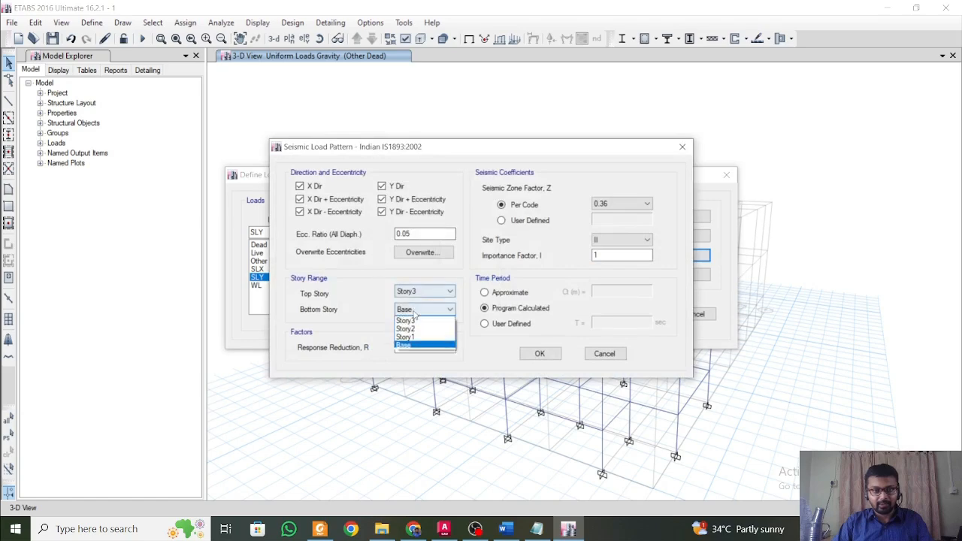
pyautogui.click(429, 334)
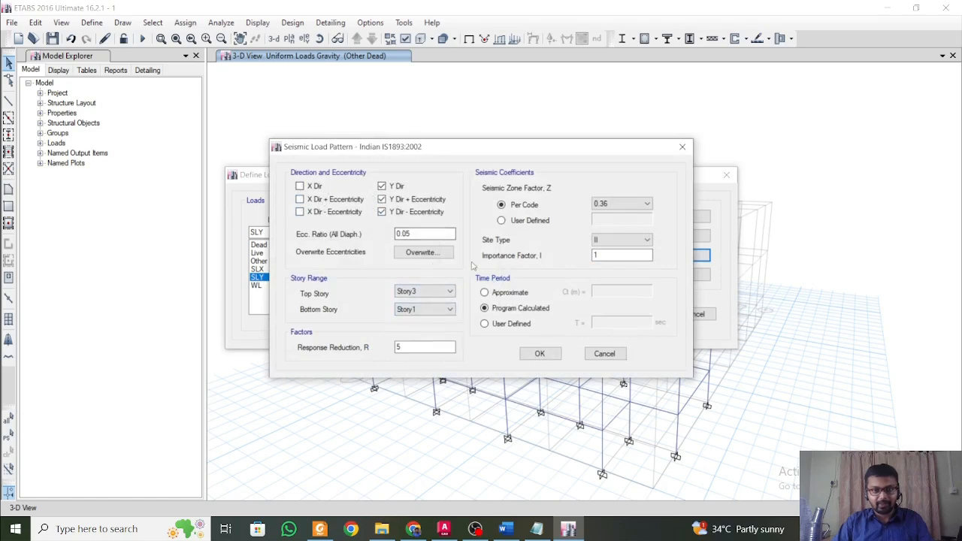
pyautogui.click(427, 314)
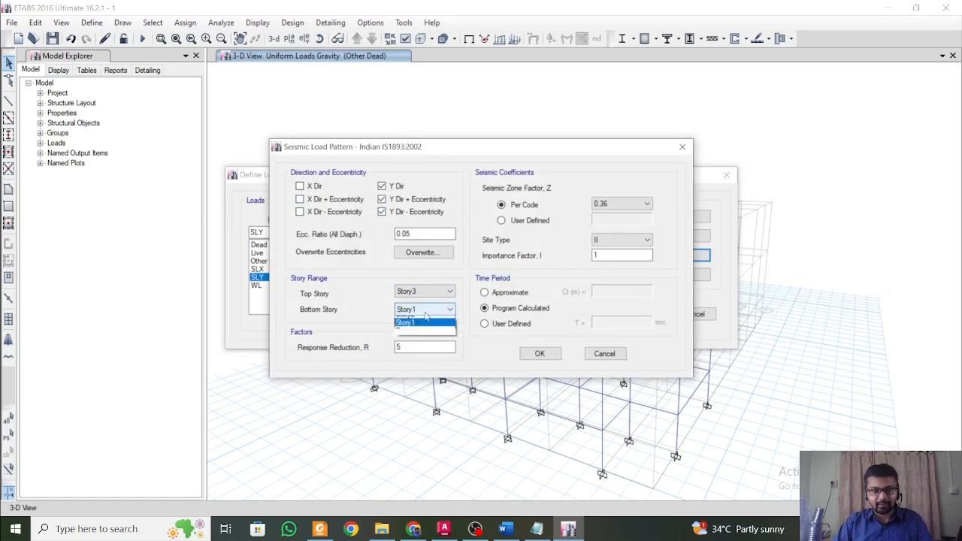
pyautogui.click(427, 316)
pyautogui.click(549, 361)
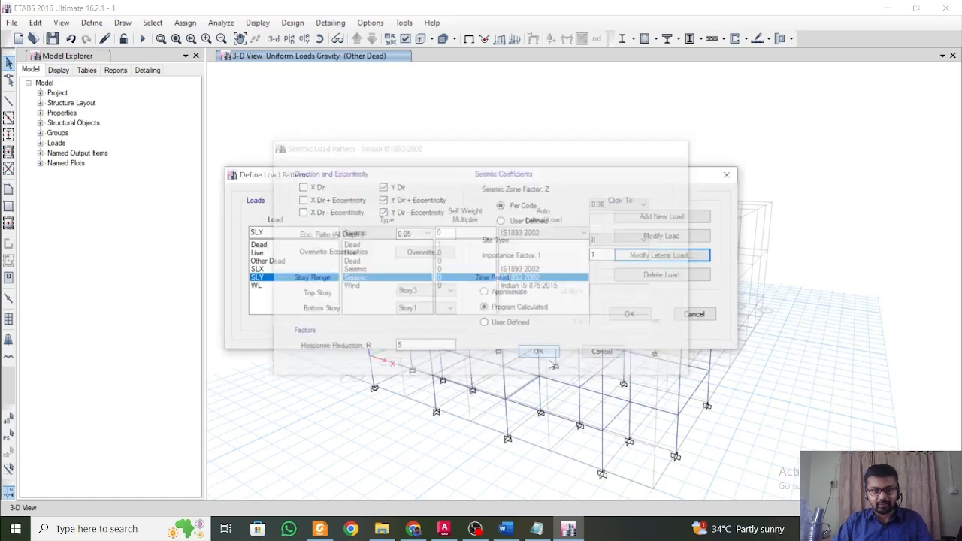
# Set the WL wind pattern to exposure from shell objects, wind speed 55 m/s, terrain category 1 and bottom story Story1, and save the load patterns.
pyautogui.click(320, 286)
pyautogui.click(661, 256)
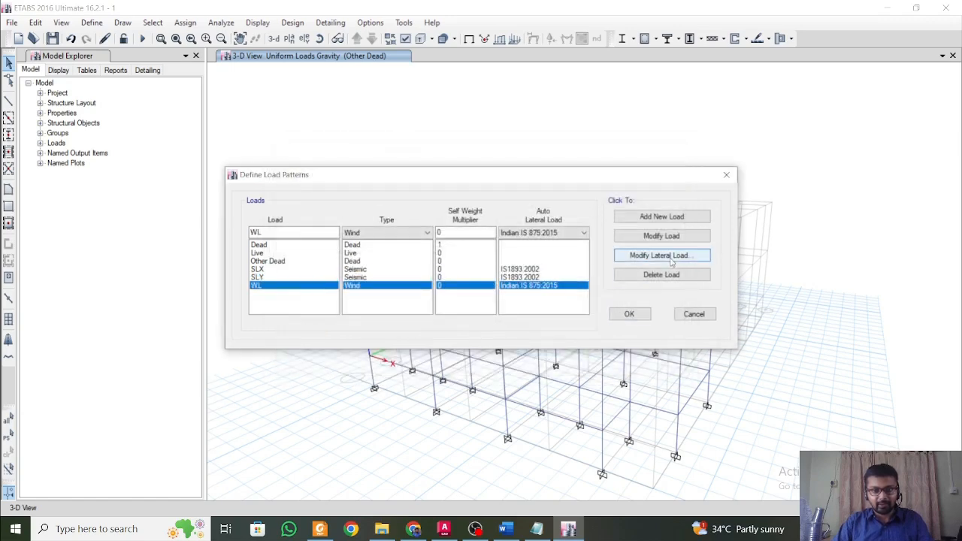
pyautogui.click(346, 199)
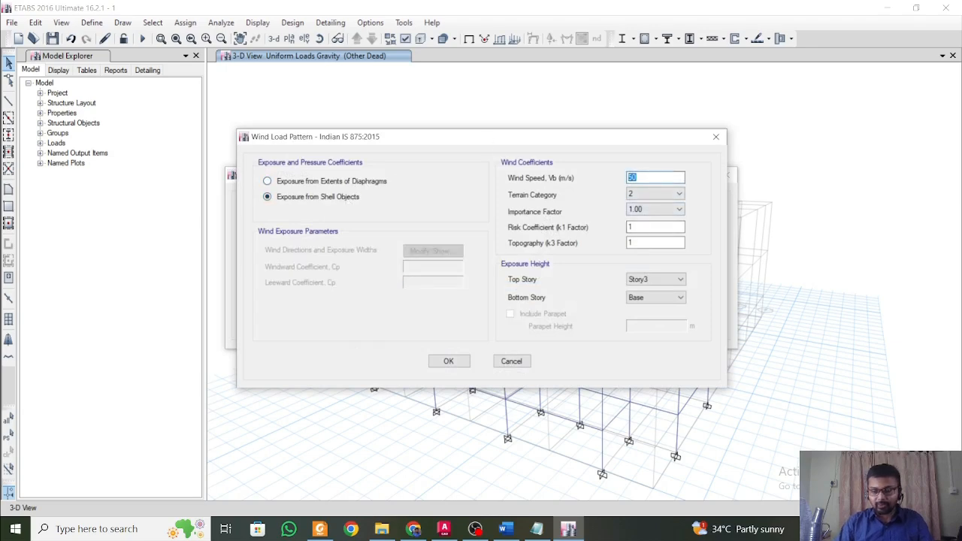
pyautogui.click(631, 195)
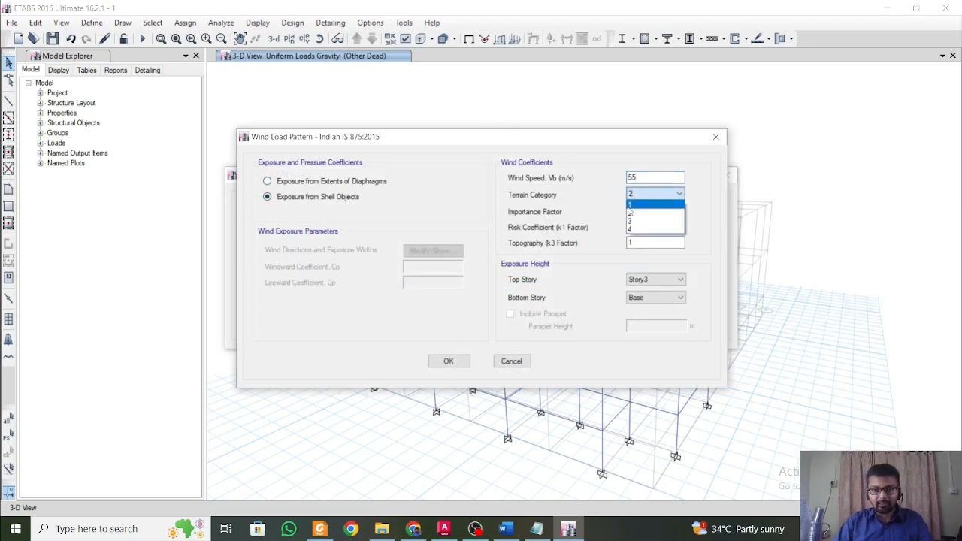
pyautogui.click(639, 206)
pyautogui.click(651, 301)
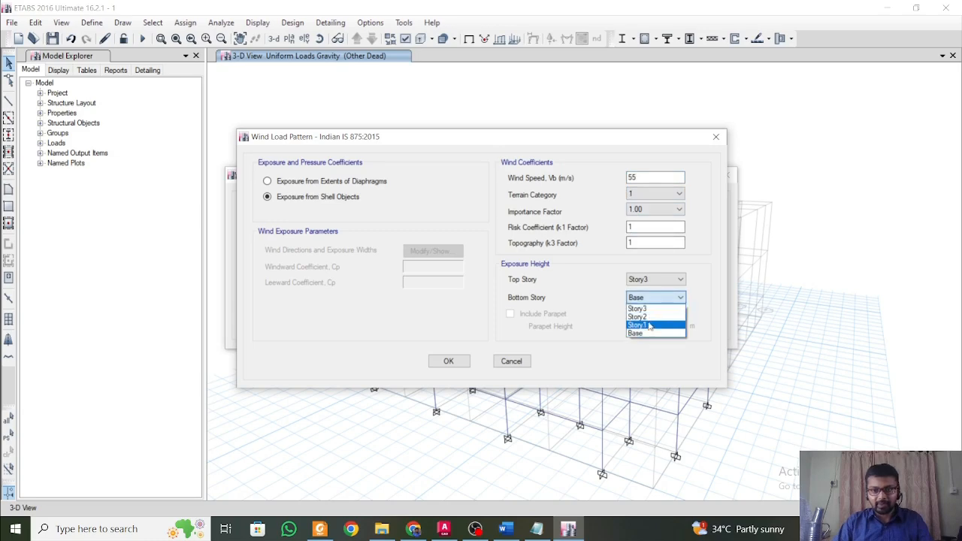
pyautogui.click(637, 325)
pyautogui.click(455, 360)
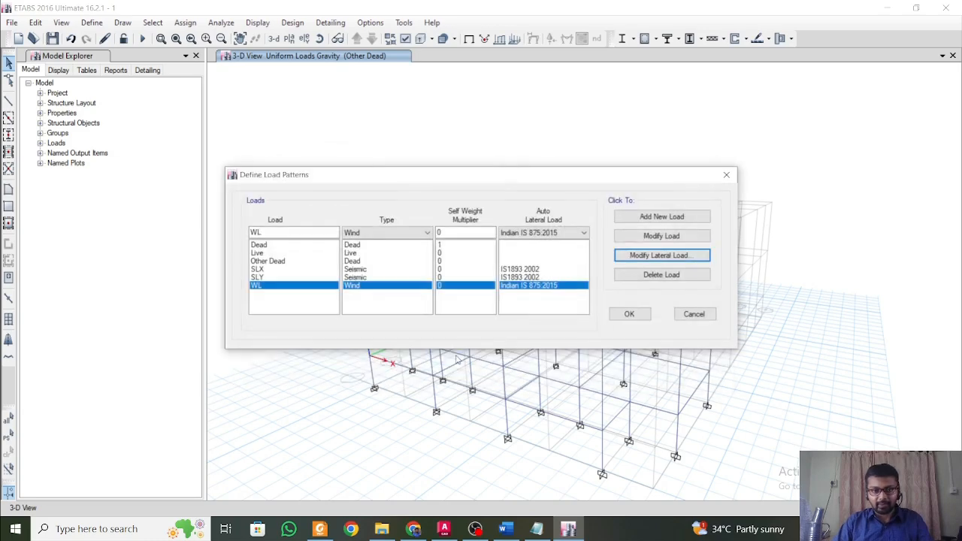
pyautogui.click(630, 316)
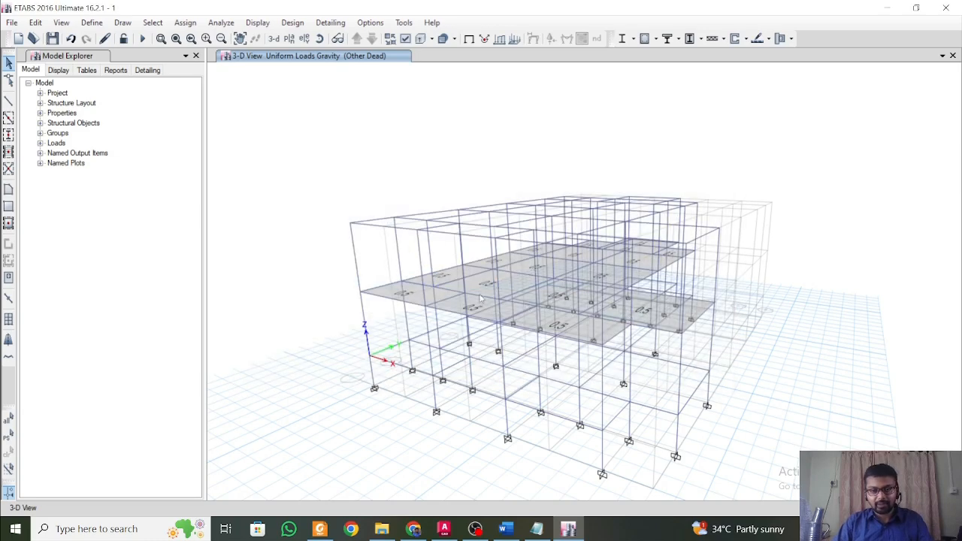
# Draw a floor/wall area with property None over the full grid 1 facade, from Story3 down to Story1.
pyautogui.keyDown('shift'); pyautogui.moveTo(693, 307); pyautogui.dragTo(635, 332, button='middle'); pyautogui.keyUp('shift')
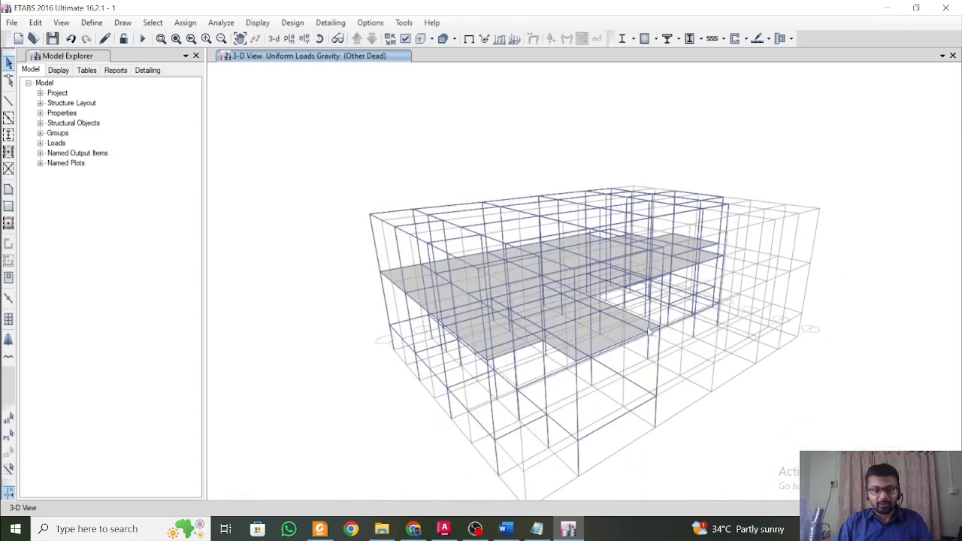
pyautogui.click(9, 191)
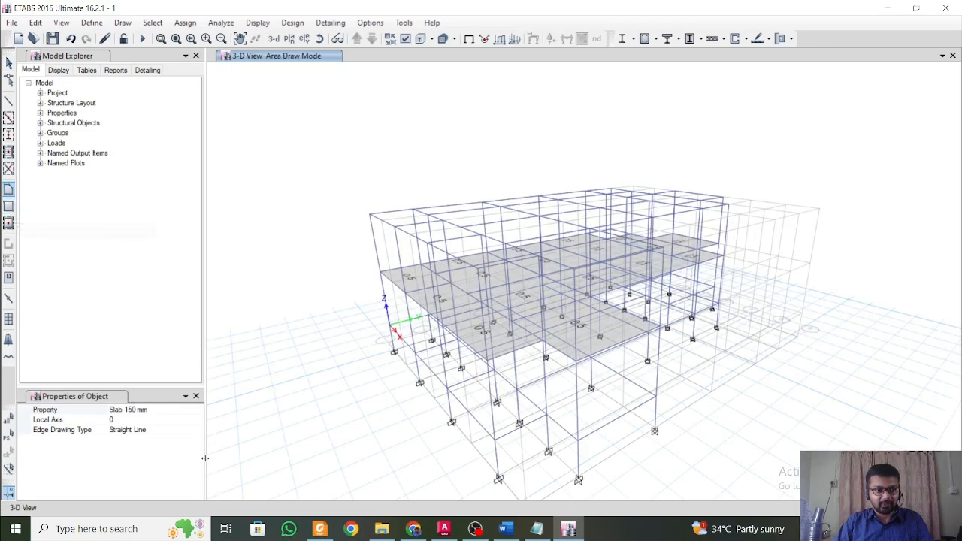
pyautogui.click(197, 410)
pyautogui.click(199, 411)
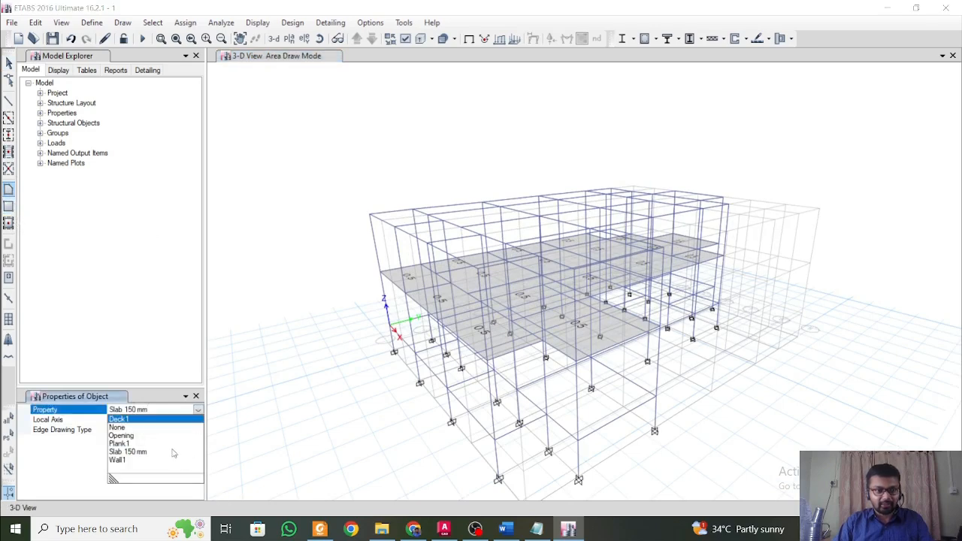
pyautogui.click(135, 427)
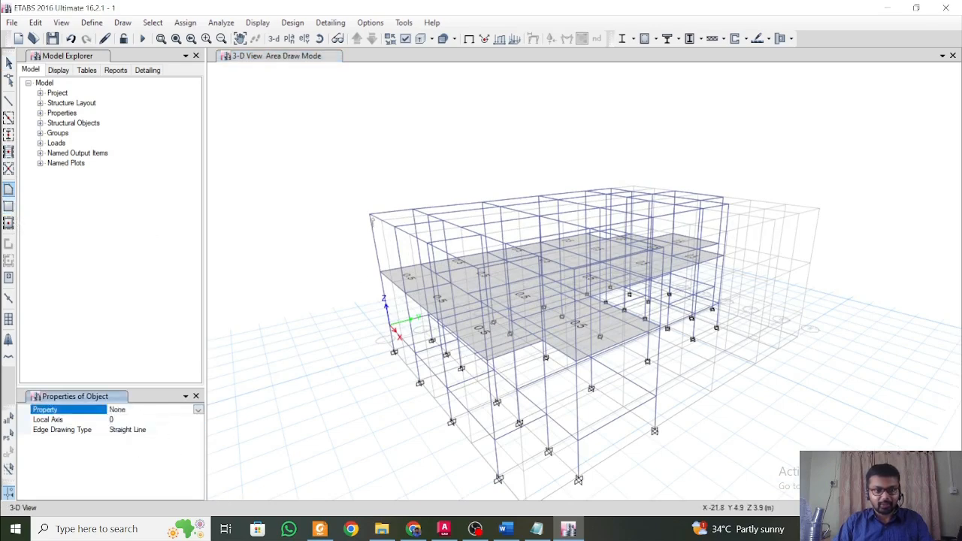
pyautogui.scroll(5, 478, 272)
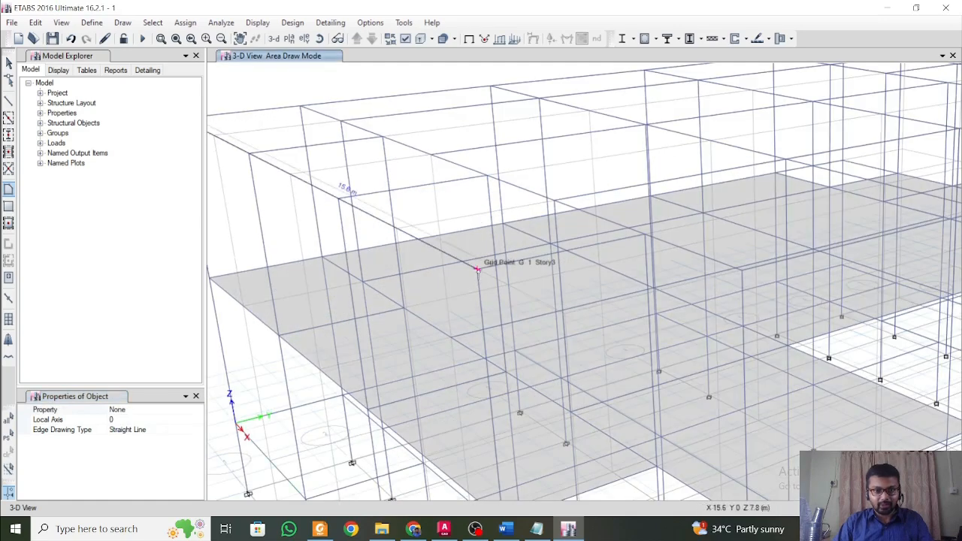
pyautogui.scroll(-8, 479, 274)
pyautogui.scroll(4, 477, 325)
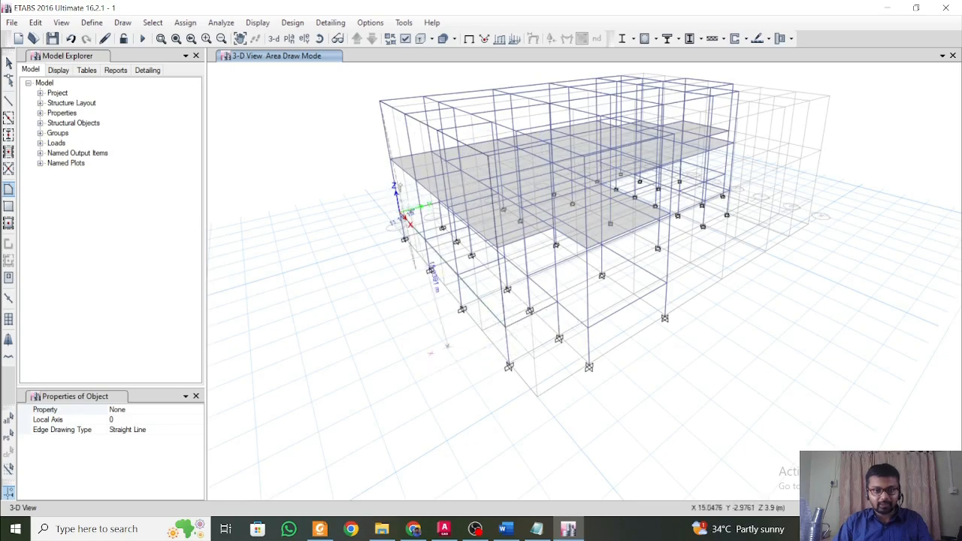
pyautogui.doubleClick(380, 102)
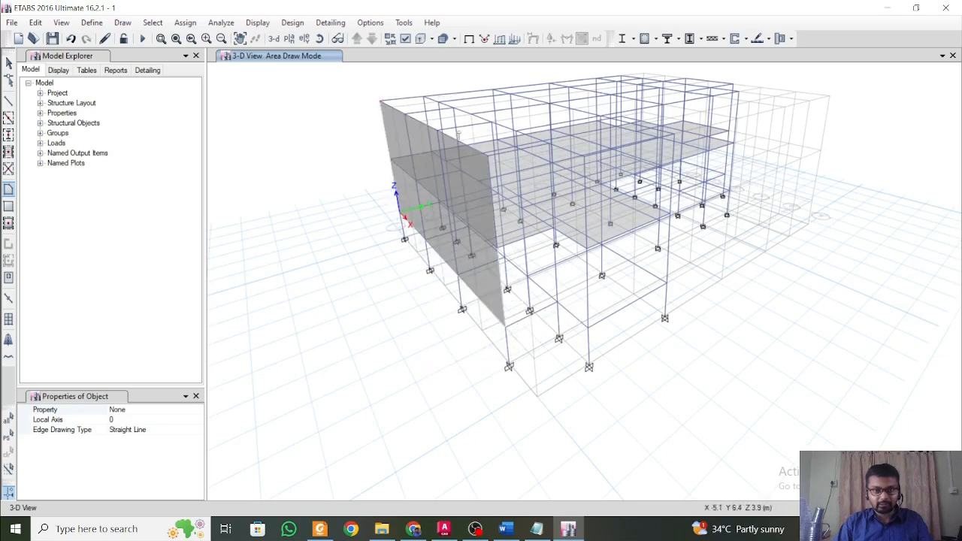
# Cover the remaining exterior faces with None-property areas from Story3 to Story1, starting with the grid G face between grids 1 and 2.
pyautogui.scroll(4, 502, 145)
pyautogui.scroll(-4, 502, 149)
pyautogui.keyDown('shift'); pyautogui.moveTo(502, 149); pyautogui.dragTo(415, 225, button='middle'); pyautogui.keyUp('shift')
pyautogui.scroll(4, 401, 184)
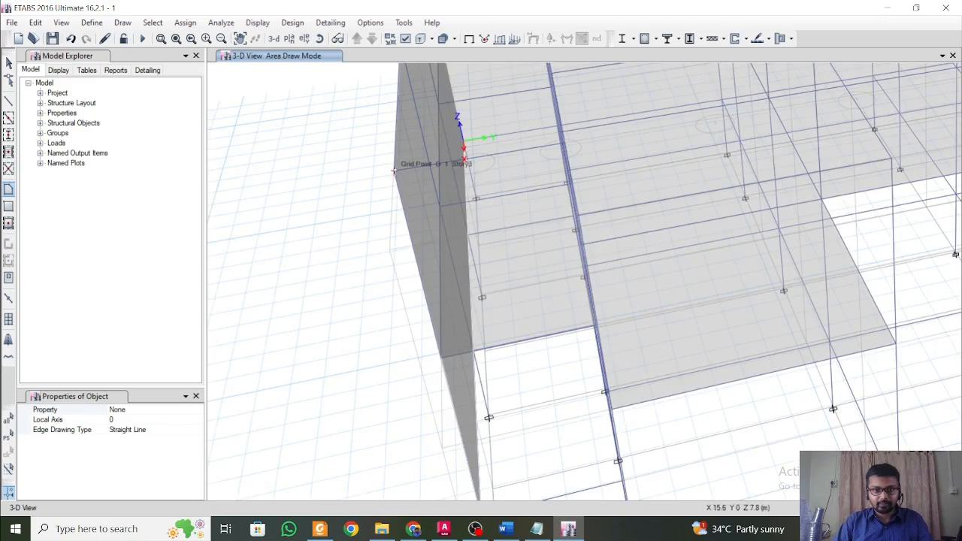
pyautogui.moveTo(542, 246)
pyautogui.mouseDown(button='middle')
pyautogui.moveTo(553, 240)
pyautogui.moveTo(520, 281)
pyautogui.moveTo(515, 272)
pyautogui.mouseUp(button='middle')
pyautogui.keyDown('shift'); pyautogui.moveTo(584, 157); pyautogui.dragTo(681, 167, button='middle'); pyautogui.keyUp('shift')
pyautogui.click(629, 189)
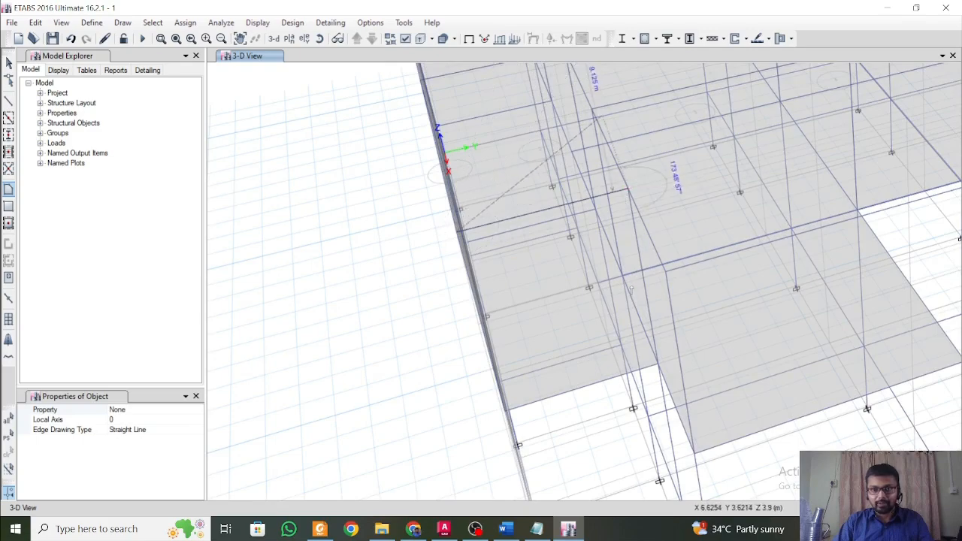
pyautogui.moveTo(632, 288); pyautogui.dragTo(621, 170, button='middle')
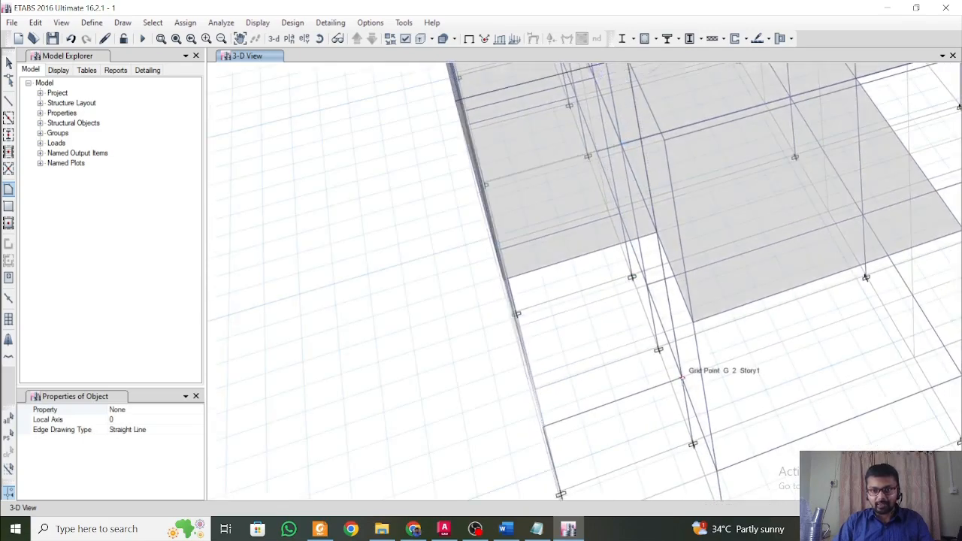
pyautogui.keyDown('shift'); pyautogui.moveTo(617, 408); pyautogui.dragTo(508, 387, button='middle'); pyautogui.keyUp('shift')
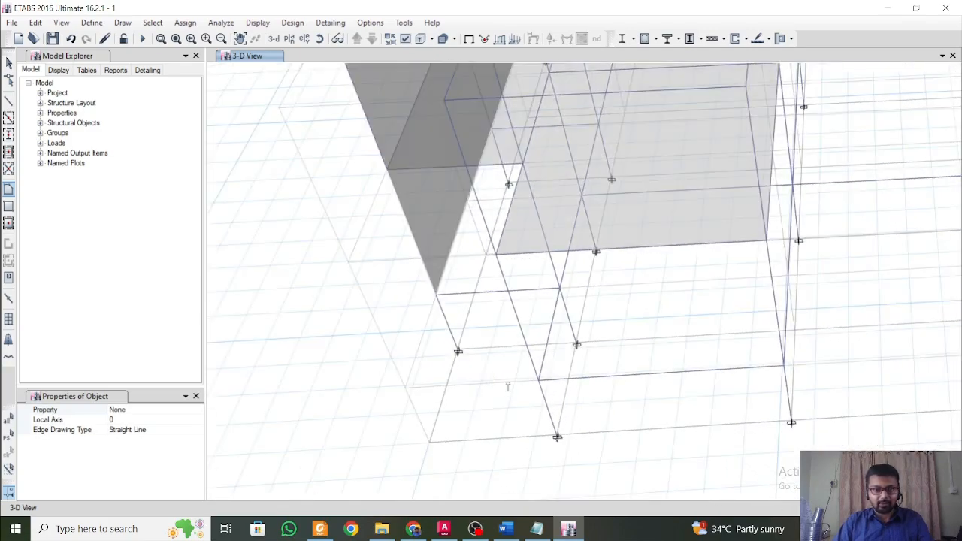
pyautogui.click(438, 296)
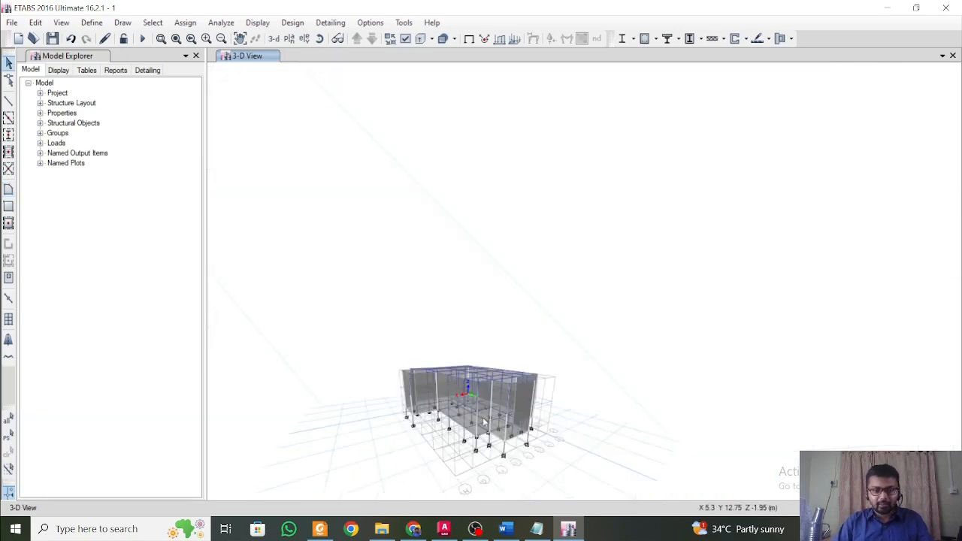
pyautogui.scroll(5, 447, 388)
pyautogui.scroll(-3, 445, 387)
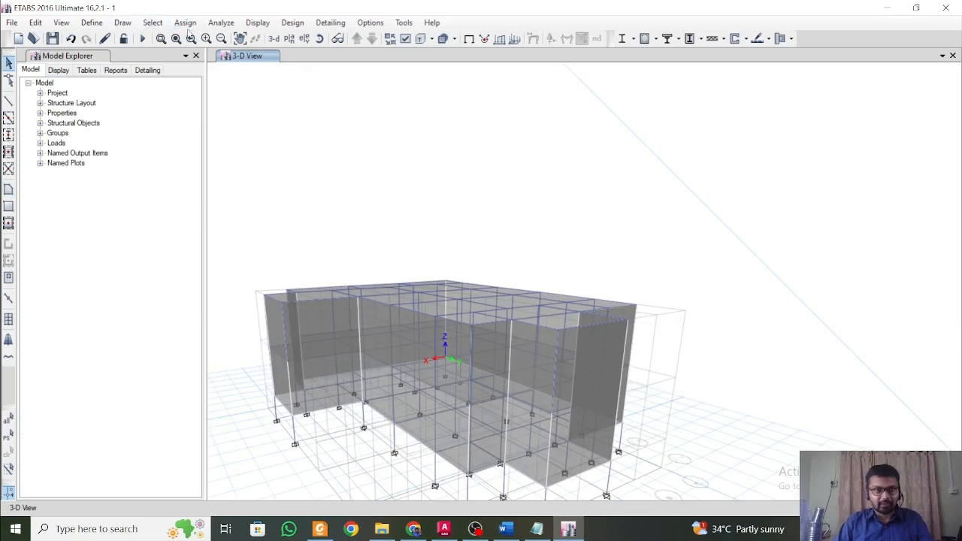
# Select all shells that have the slab property None.
pyautogui.click(153, 22)
pyautogui.moveTo(248, 38)
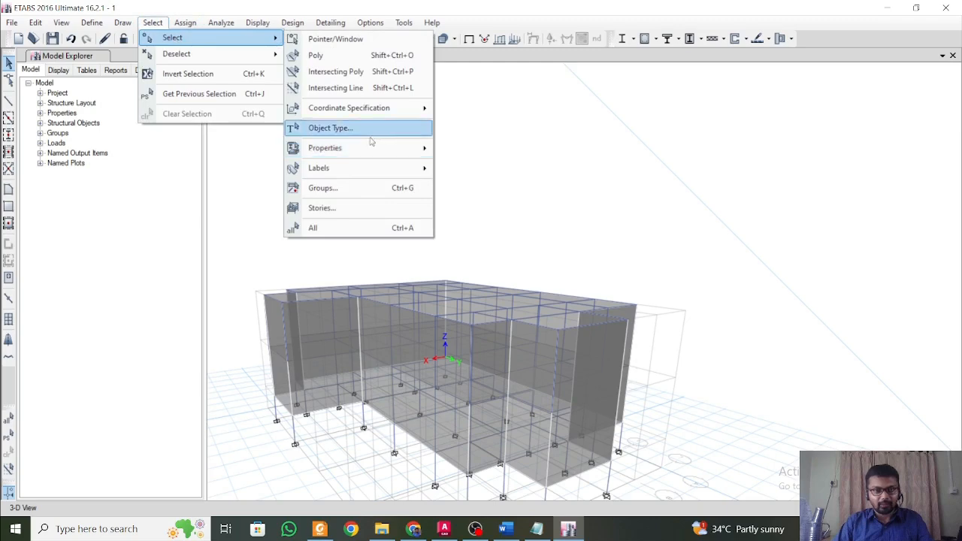
pyautogui.moveTo(370, 149)
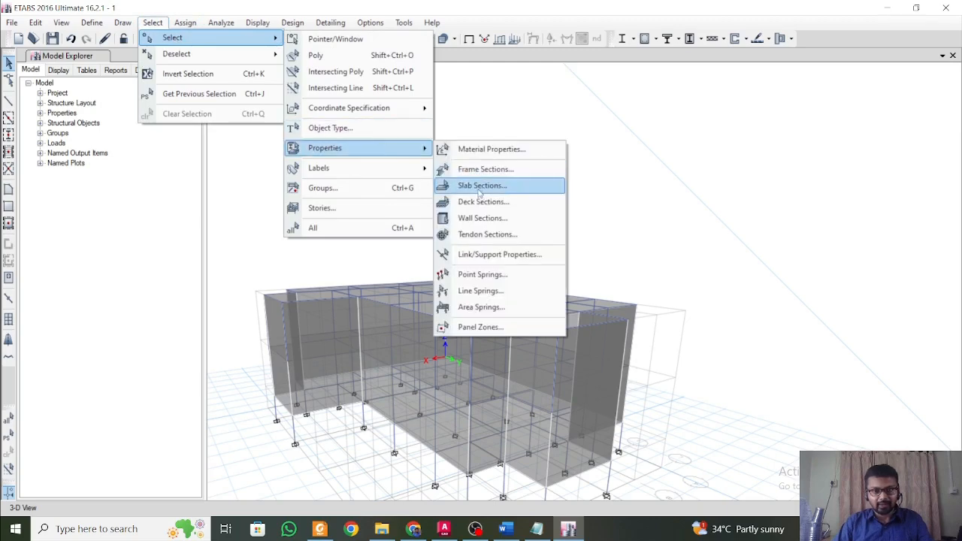
pyautogui.click(479, 190)
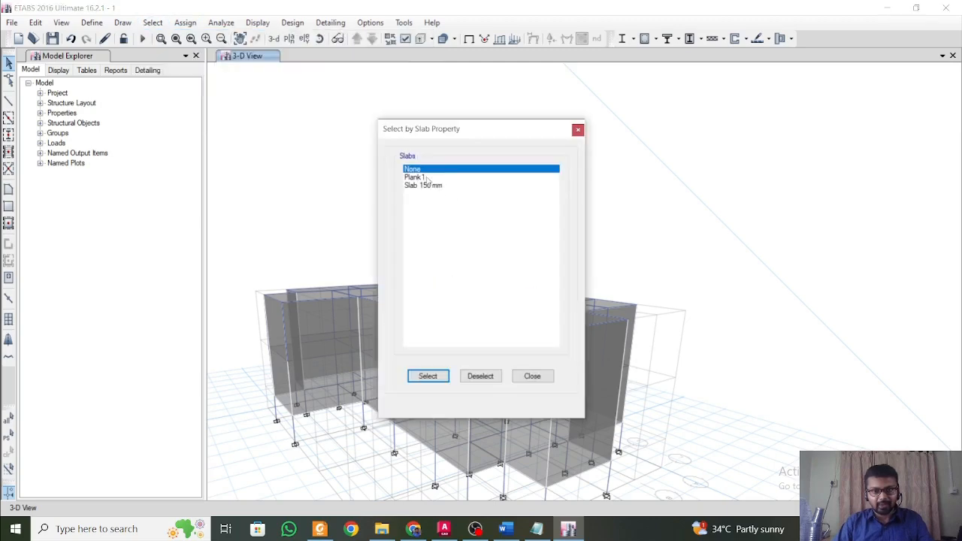
pyautogui.click(428, 376)
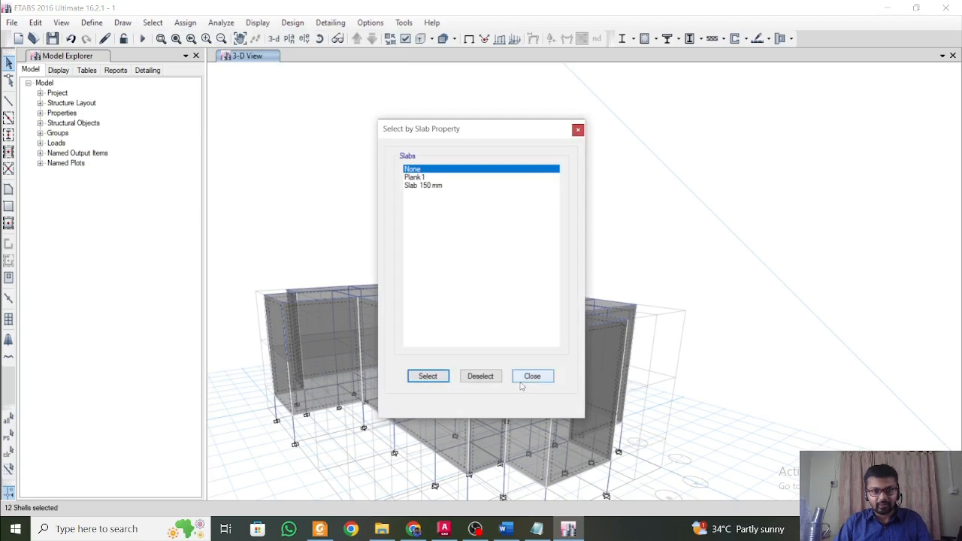
pyautogui.click(527, 378)
# Assign a windward wind pressure coefficient Cp of 1 under the WL pattern to the selected facade shells, replacing existing loads.
pyautogui.click(185, 23)
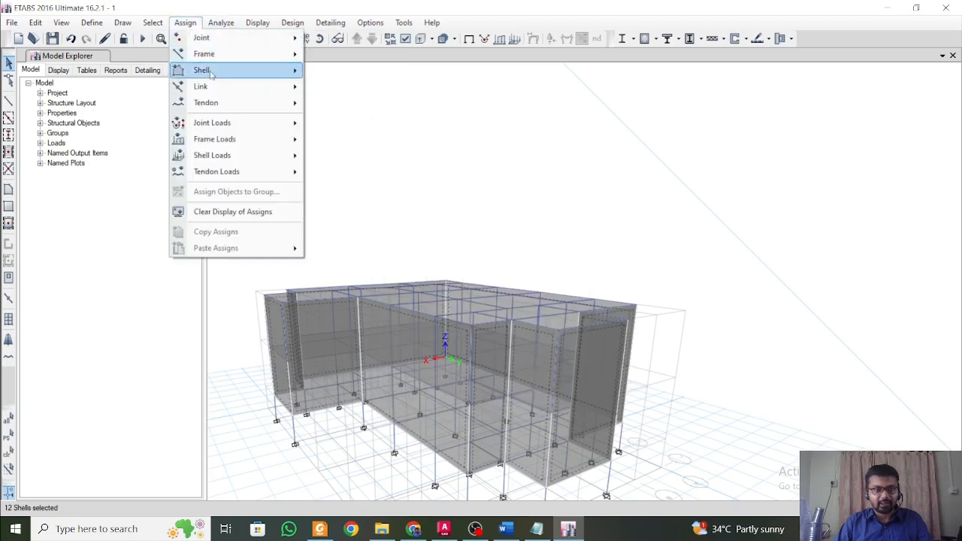
pyautogui.moveTo(256, 156)
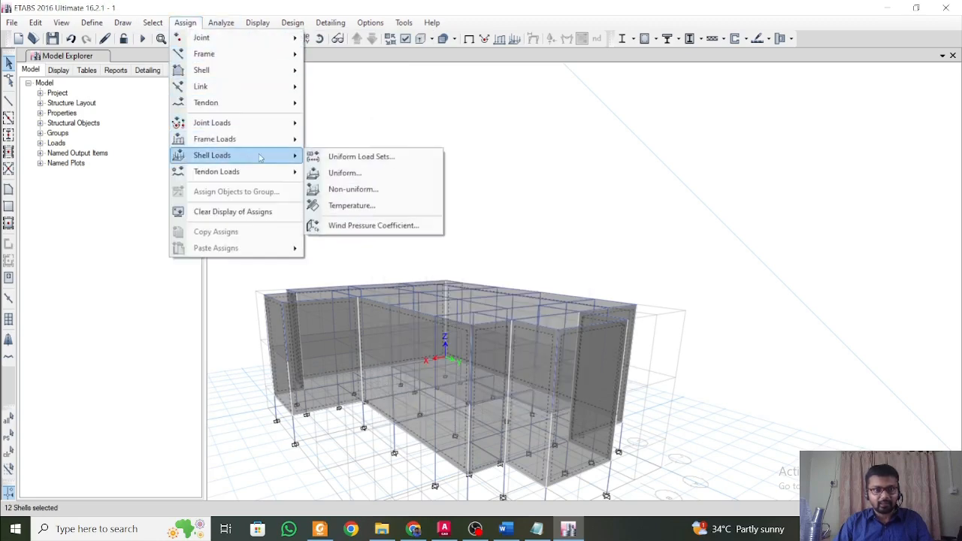
pyautogui.click(370, 225)
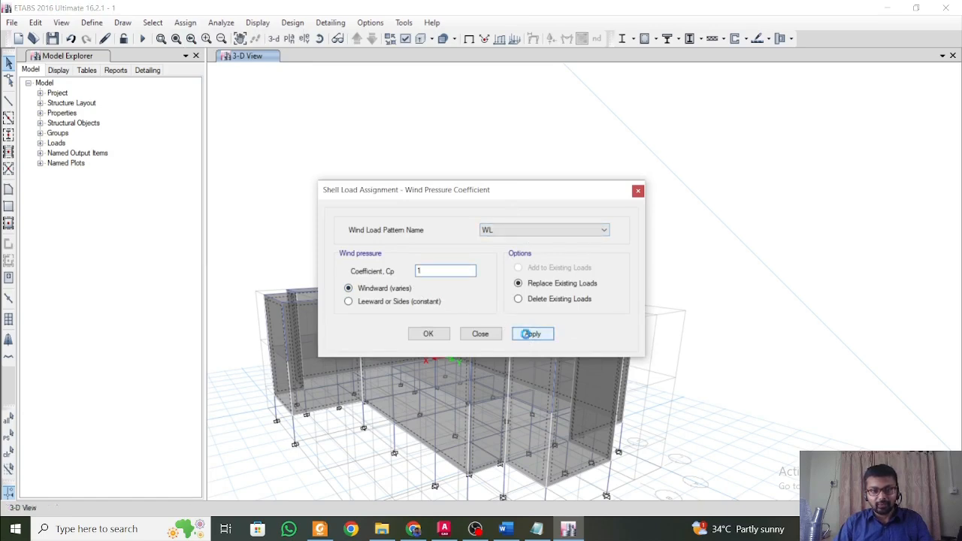
pyautogui.click(495, 337)
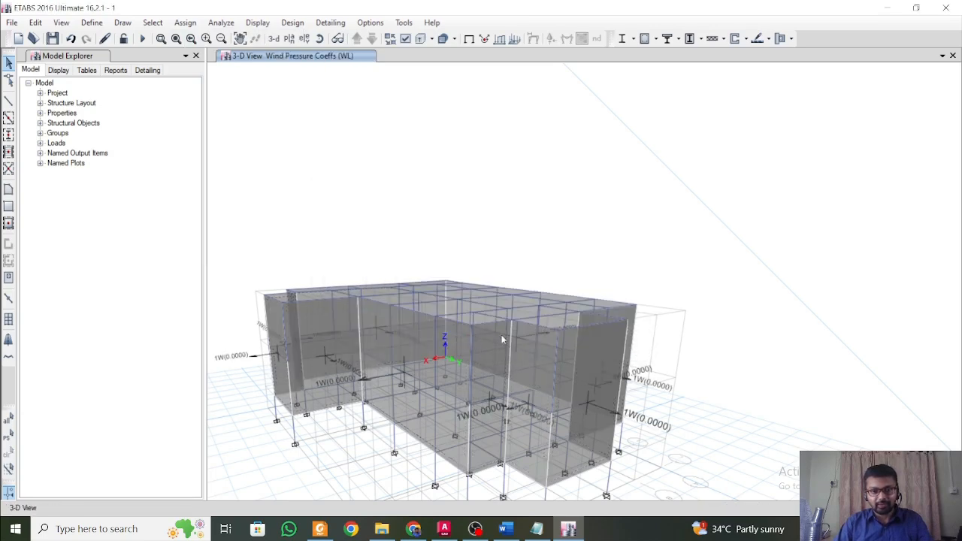
pyautogui.moveTo(502, 338); pyautogui.dragTo(524, 251, button='middle')
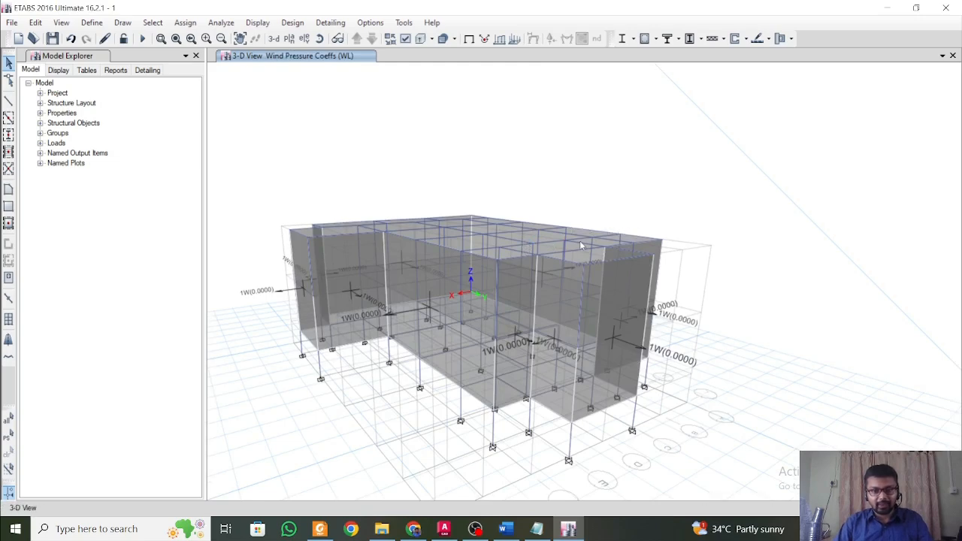
# Add the default design load combinations for Concrete Frame Design and run the analysis.
pyautogui.click(92, 23)
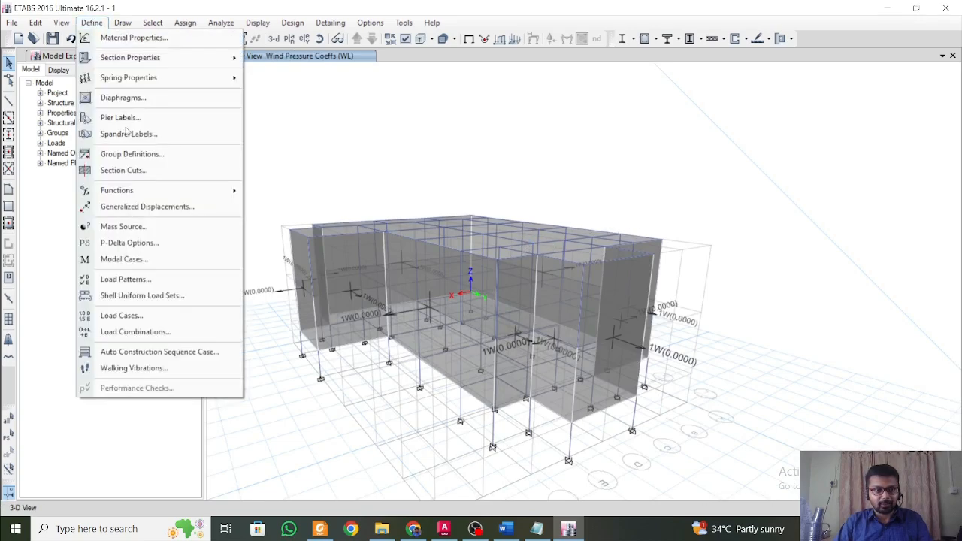
pyautogui.click(150, 332)
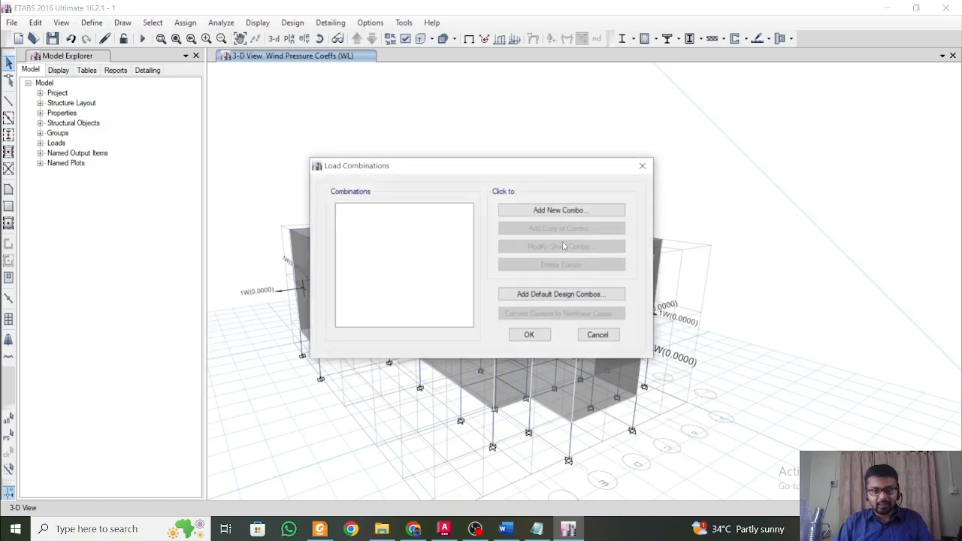
pyautogui.click(572, 297)
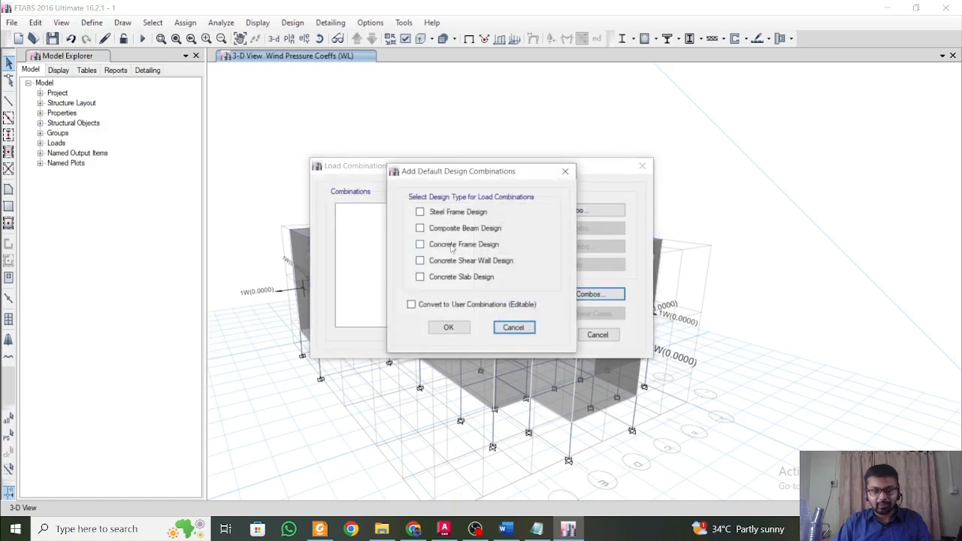
pyautogui.click(449, 328)
pyautogui.click(531, 339)
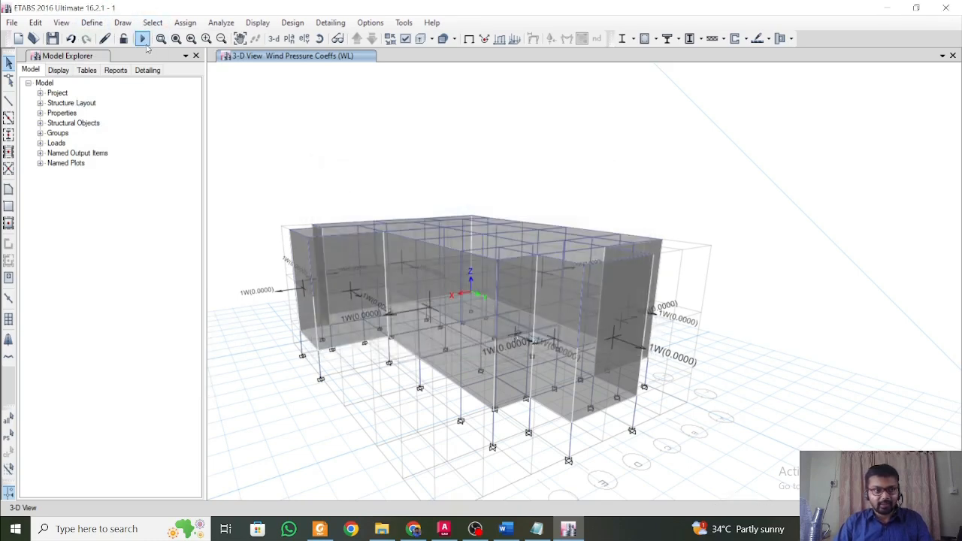
# Switch to Word and look through Structural Design Considerations.docx, covering the response reduction factor, analysis methods, live loads and wind loads.
pyautogui.click(519, 533)
pyautogui.scroll(-20, 540, 378)
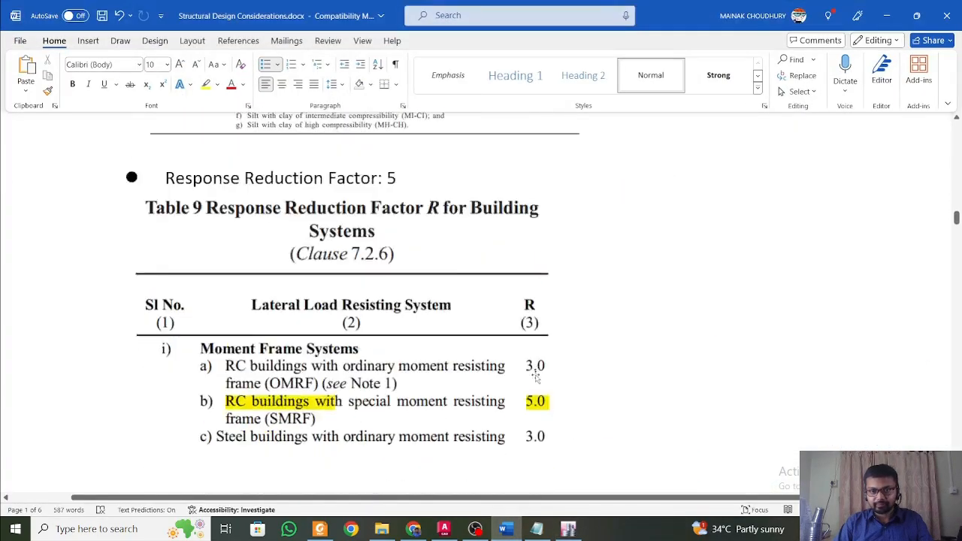
pyautogui.scroll(-20, 540, 378)
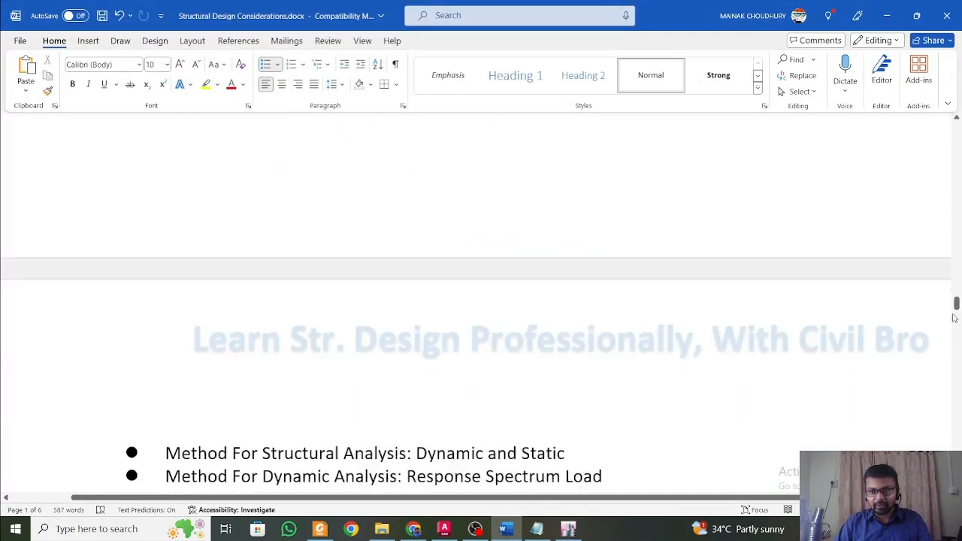
pyautogui.moveTo(957, 302); pyautogui.dragTo(956, 151)
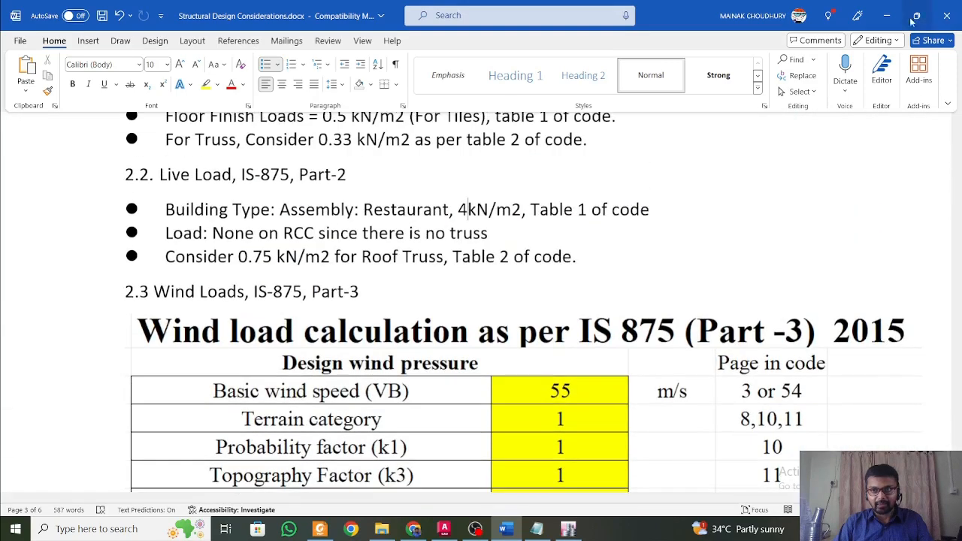
# Minimise the open windows and open the Response Spectrum Analysis - STAAD.docx document from the desktop.
pyautogui.click(888, 15)
pyautogui.click(888, 8)
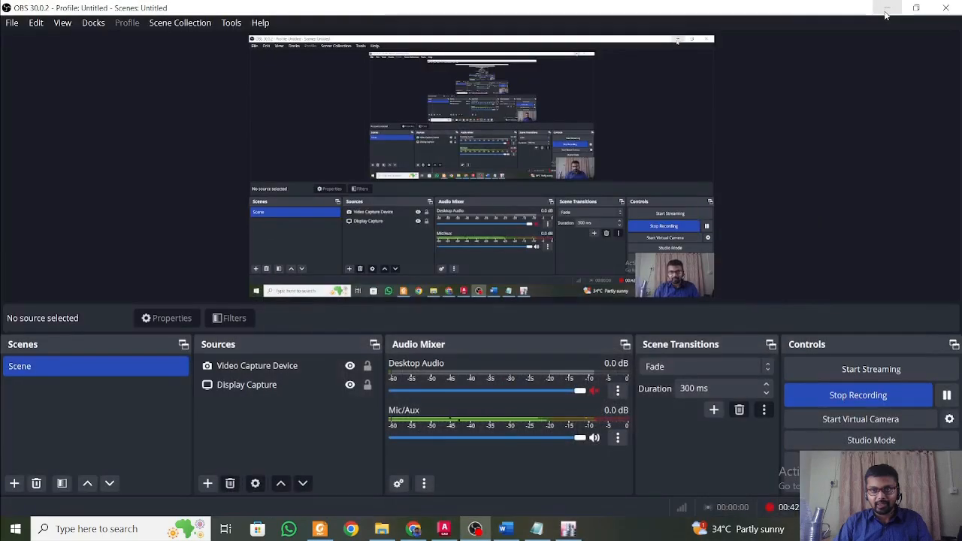
pyautogui.click(888, 7)
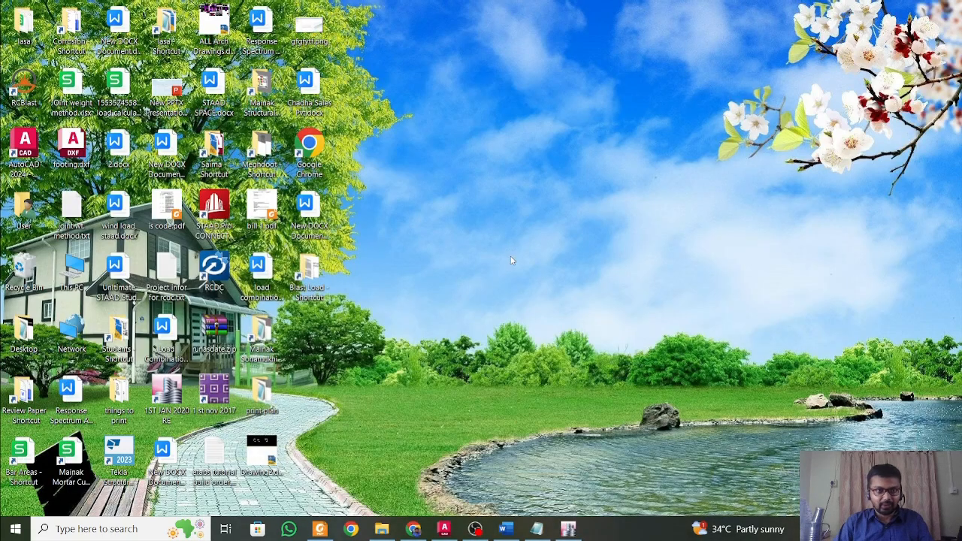
pyautogui.click(259, 24)
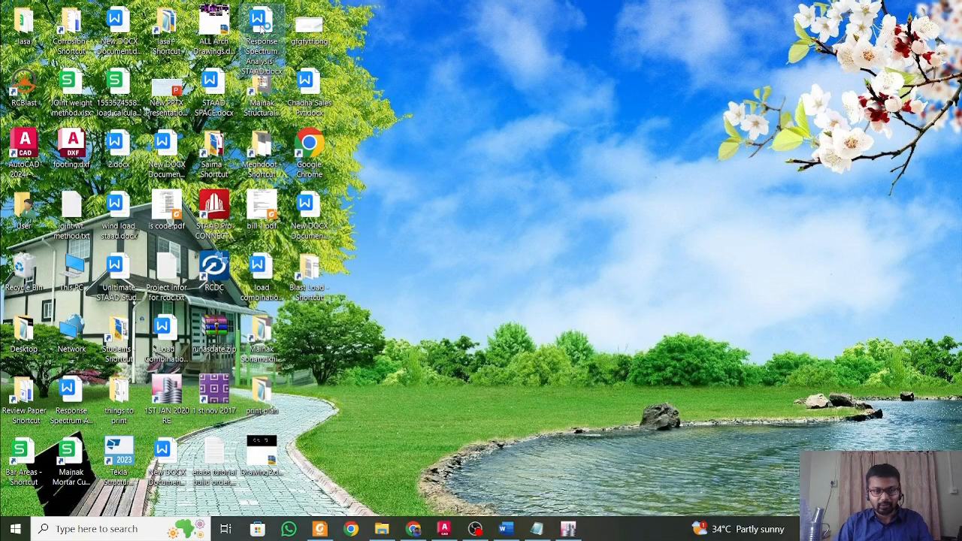
pyautogui.doubleClick(259, 24)
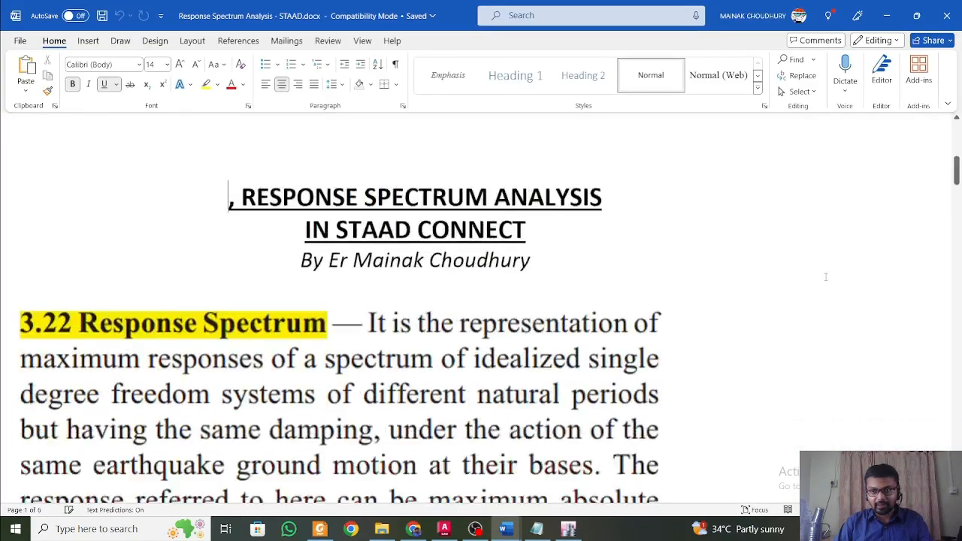
# Examine the earthquake load combinations for two and three directions in the response spectrum document.
pyautogui.click(956, 166)
pyautogui.moveTo(957, 147); pyautogui.dragTo(956, 366)
pyautogui.scroll(3, 302, 354)
pyautogui.scroll(-10, 303, 354)
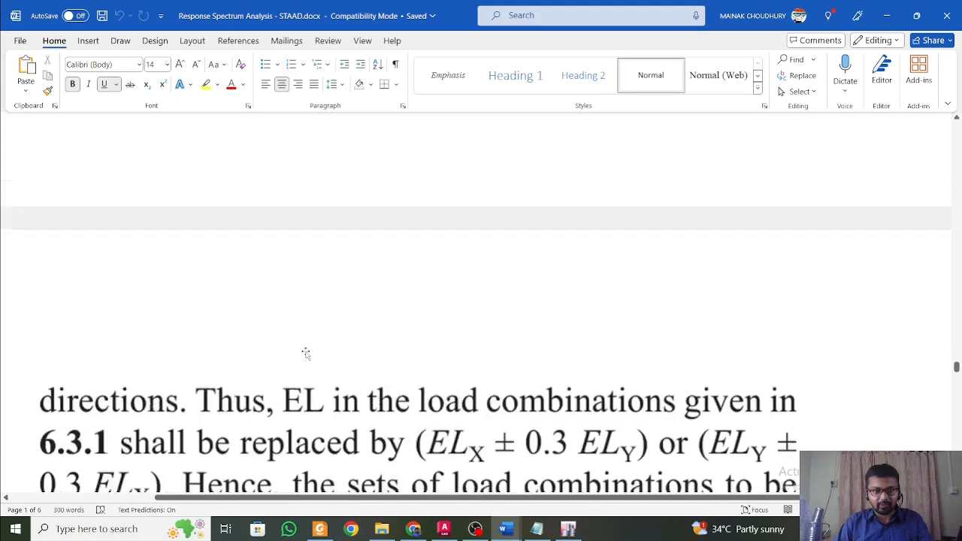
pyautogui.scroll(-8, 407, 206)
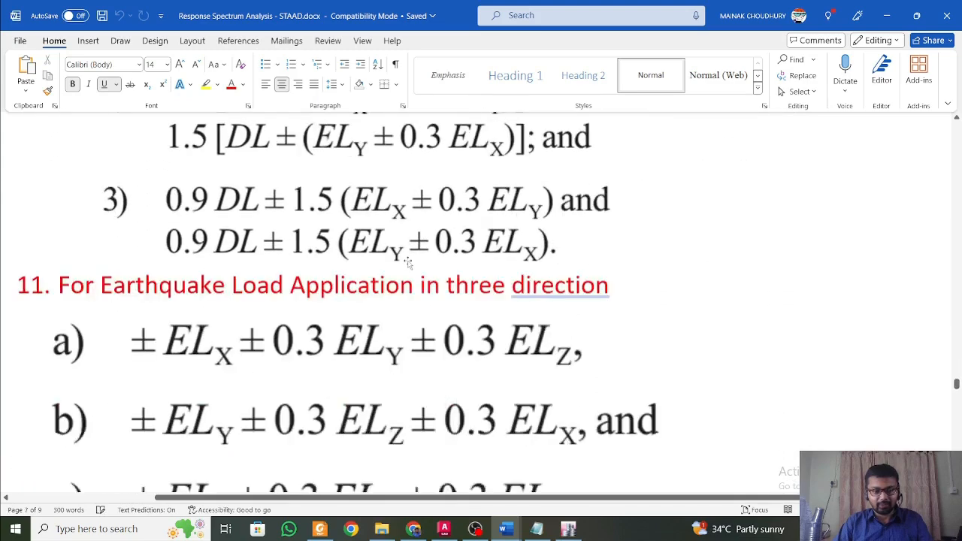
pyautogui.scroll(-3, 414, 301)
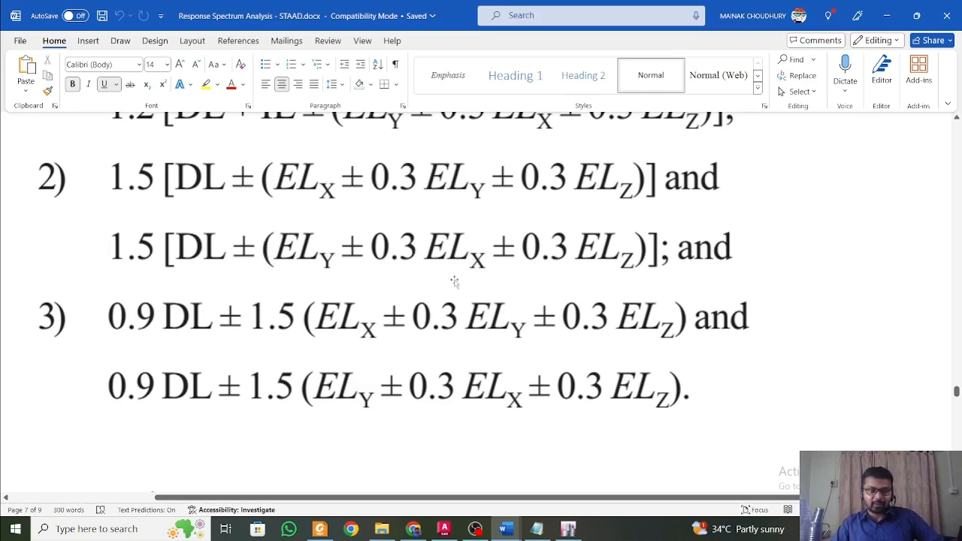
pyautogui.scroll(-10, 561, 364)
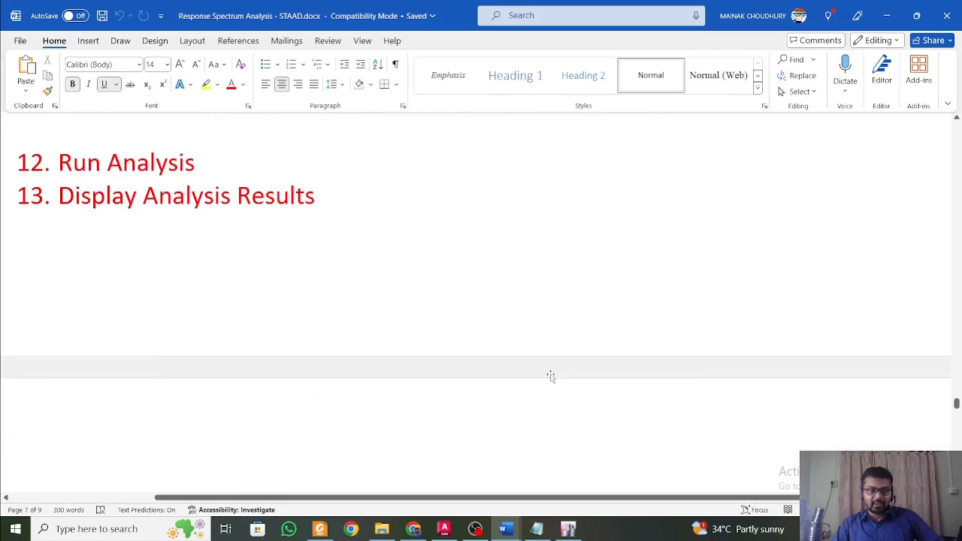
pyautogui.scroll(5, 550, 370)
pyautogui.scroll(10, 551, 370)
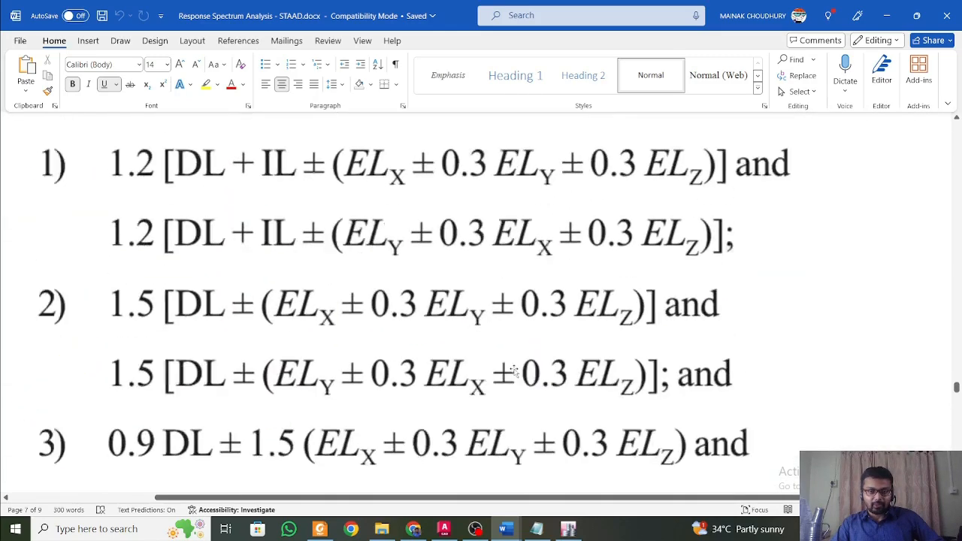
pyautogui.scroll(8, 521, 424)
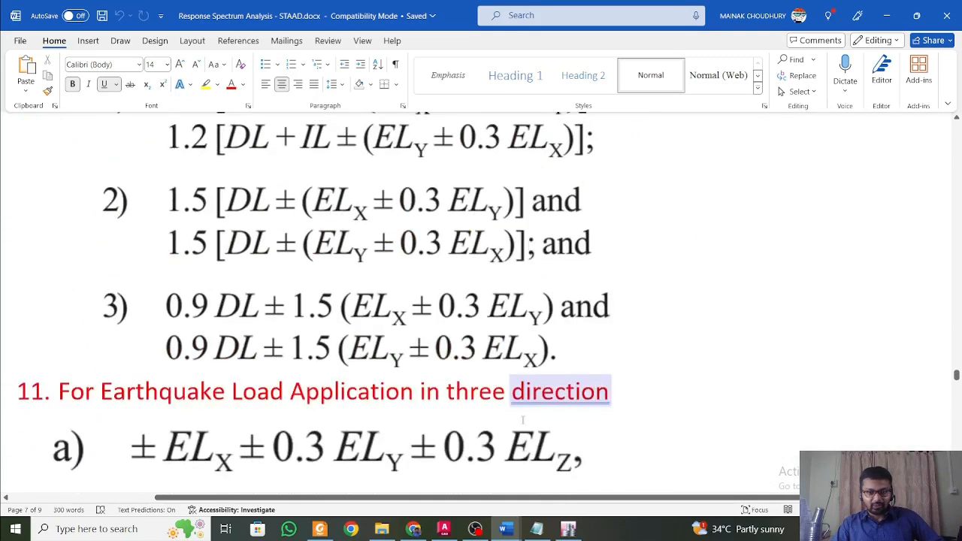
pyautogui.scroll(-3, 521, 417)
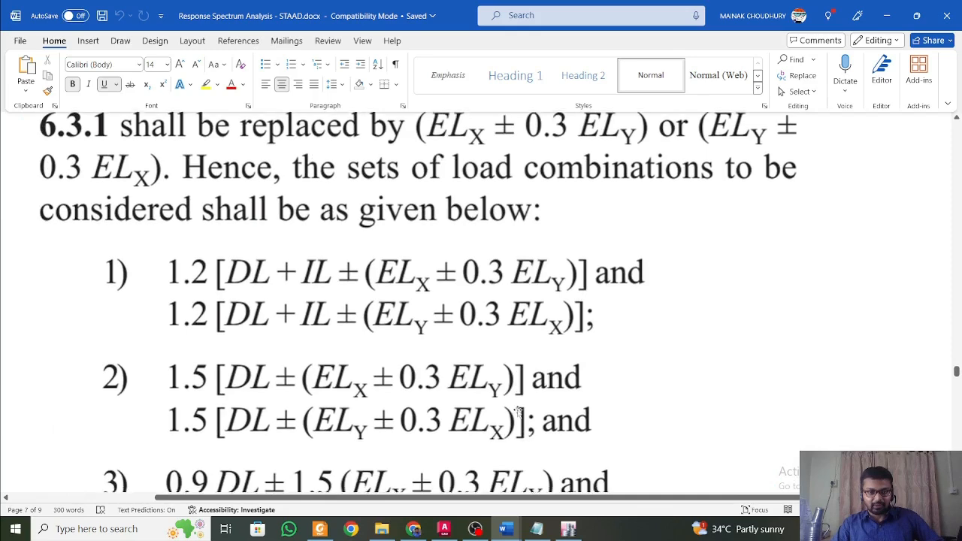
# Switch back to ETABS and run the concrete frame design.
pyautogui.click(570, 530)
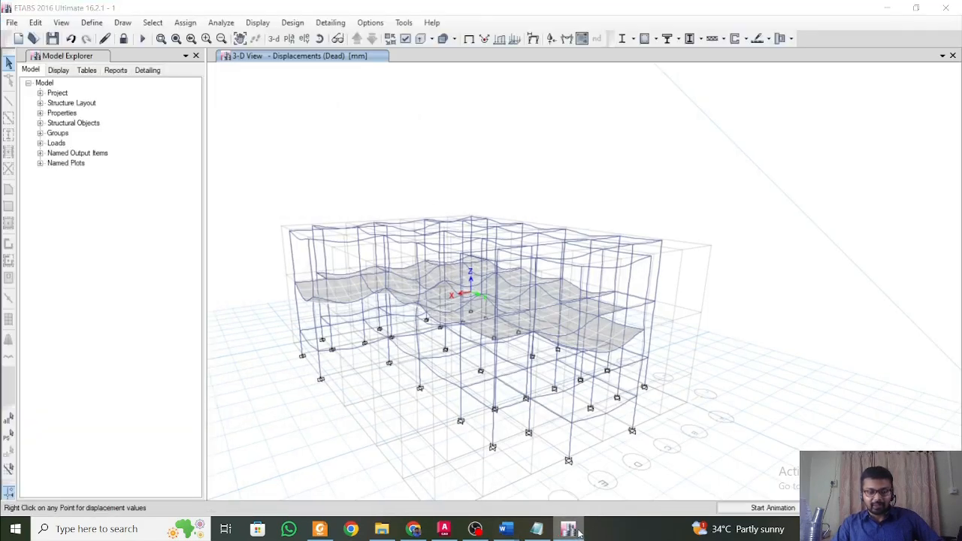
pyautogui.click(571, 531)
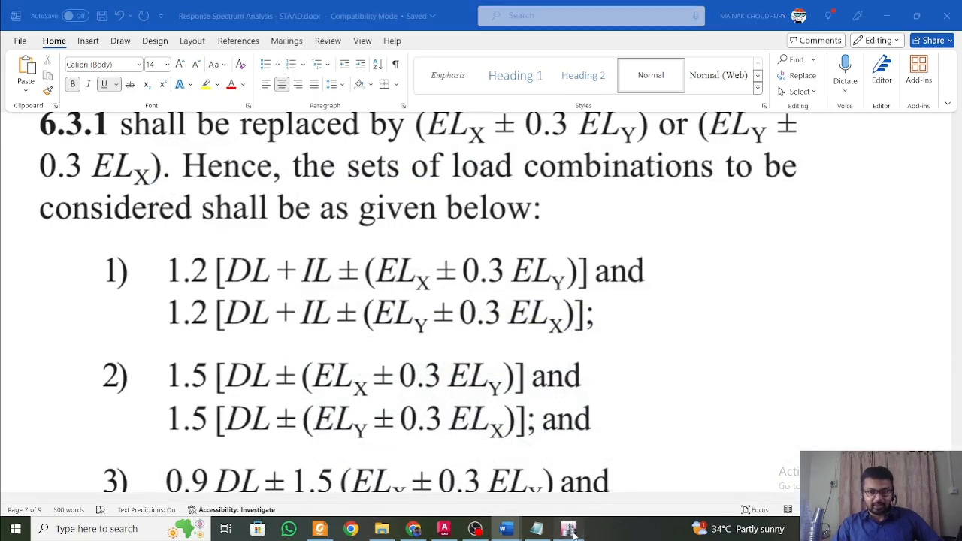
pyautogui.click(572, 531)
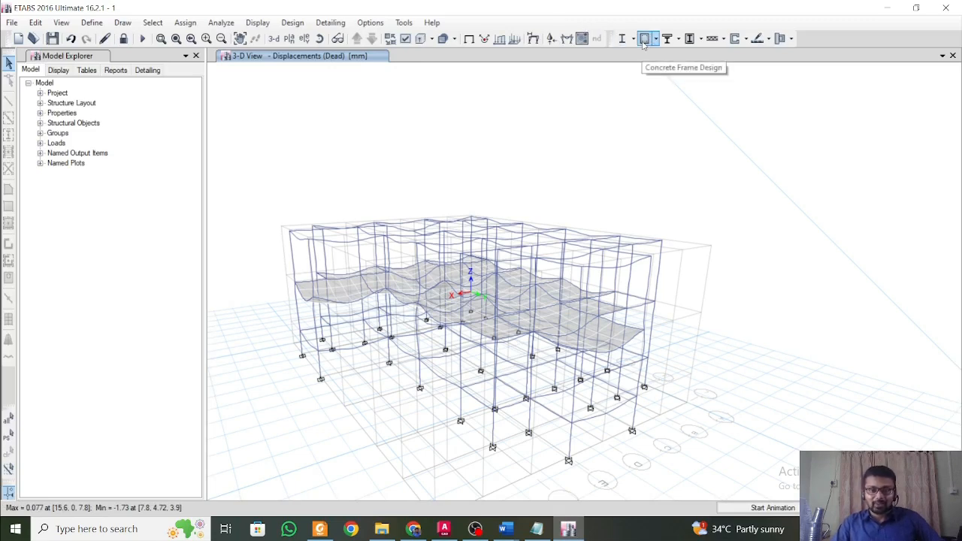
pyautogui.click(643, 41)
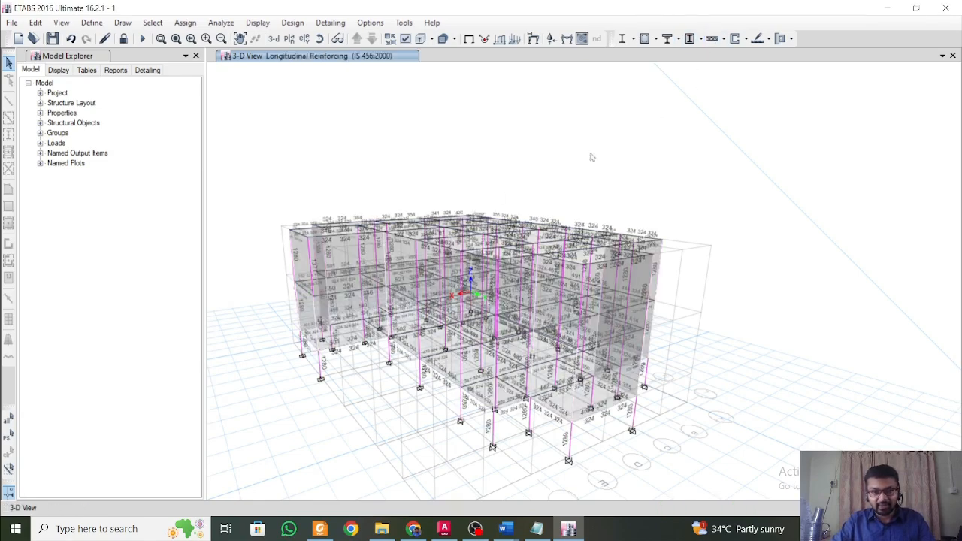
# Select all shells with the slab properties None and Slab 150 mm and hide them in the 3-D view.
pyautogui.click(153, 22)
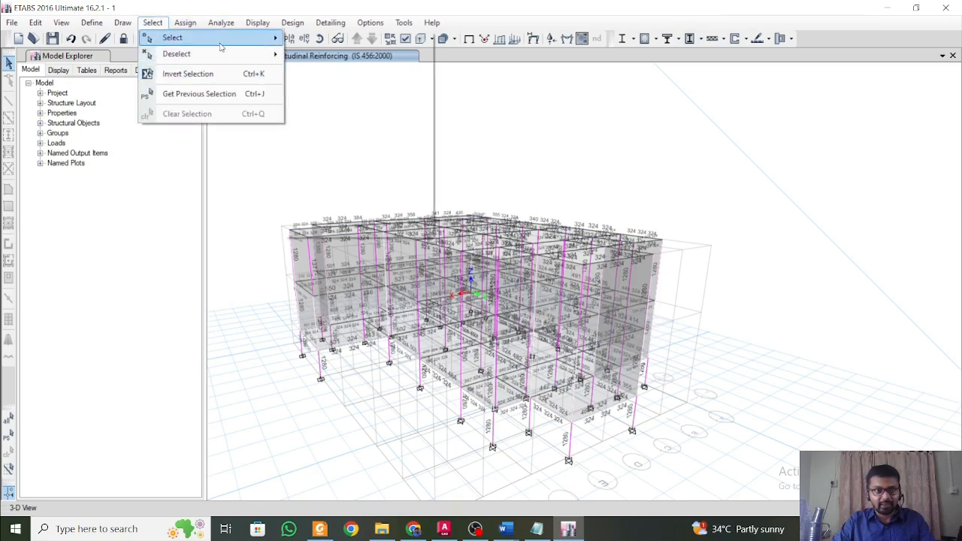
pyautogui.moveTo(221, 44)
pyautogui.moveTo(341, 156)
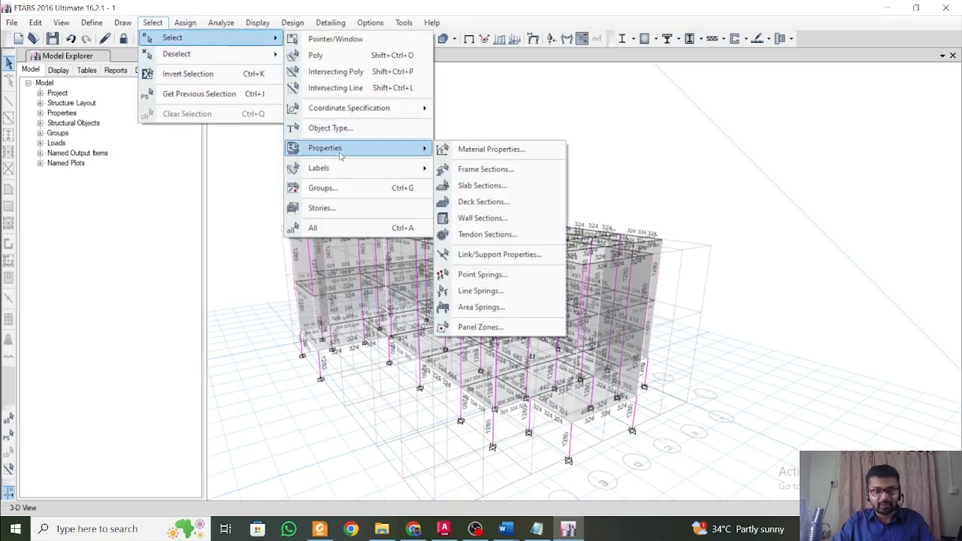
pyautogui.click(484, 186)
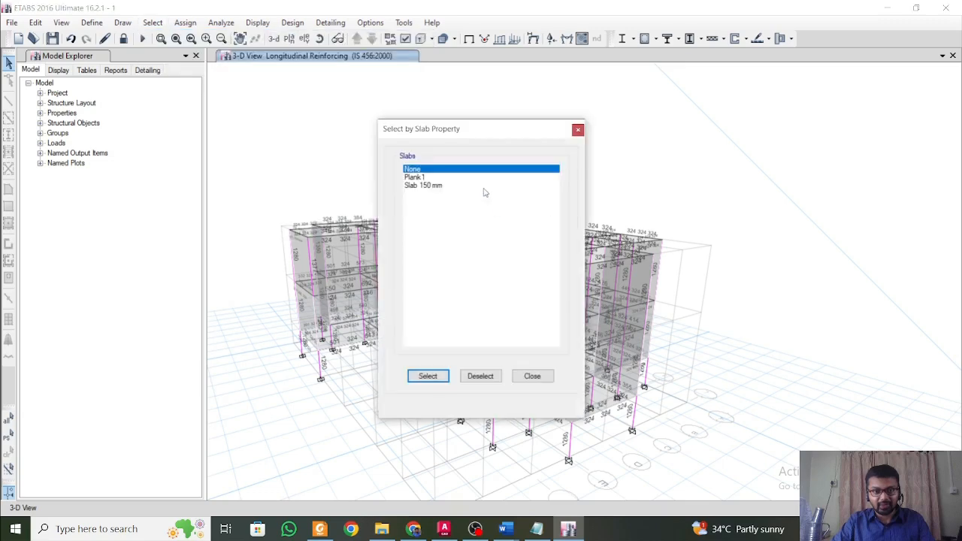
pyautogui.click(426, 186)
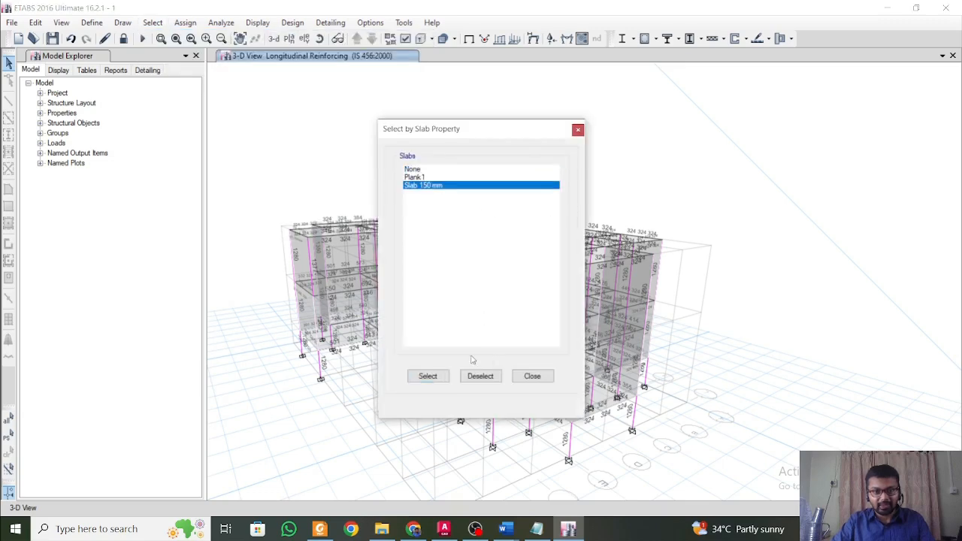
pyautogui.keyDown('ctrl'); pyautogui.click(425, 170); pyautogui.keyUp('ctrl')
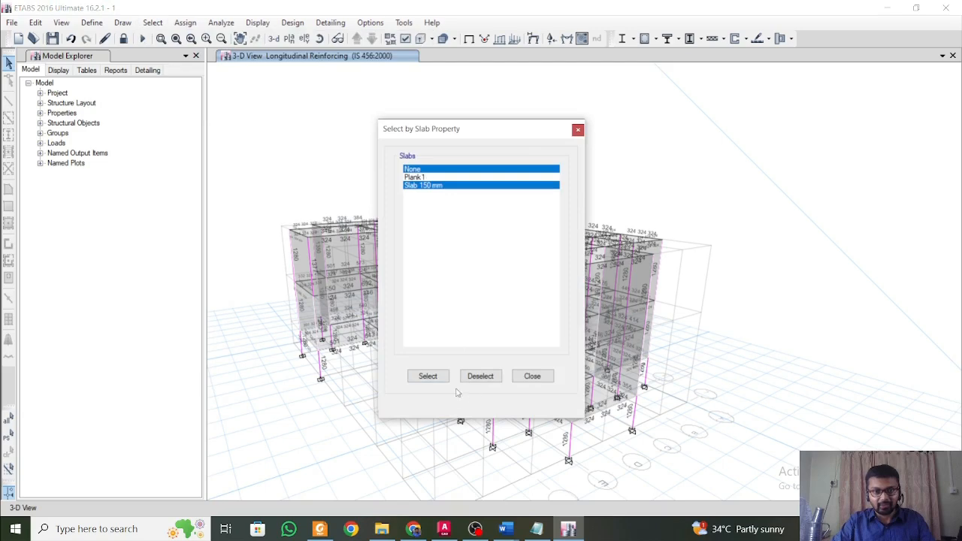
pyautogui.click(428, 376)
pyautogui.rightClick(213, 260)
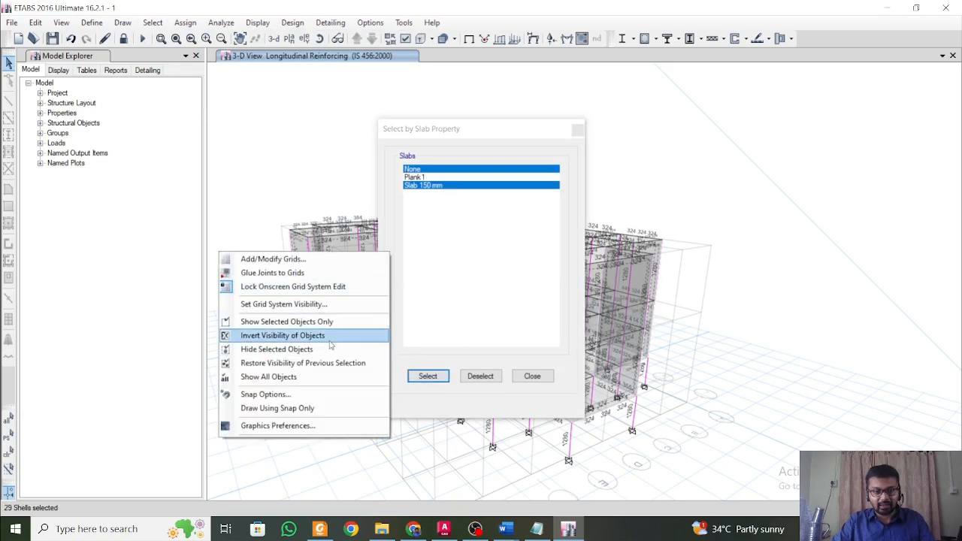
pyautogui.click(444, 189)
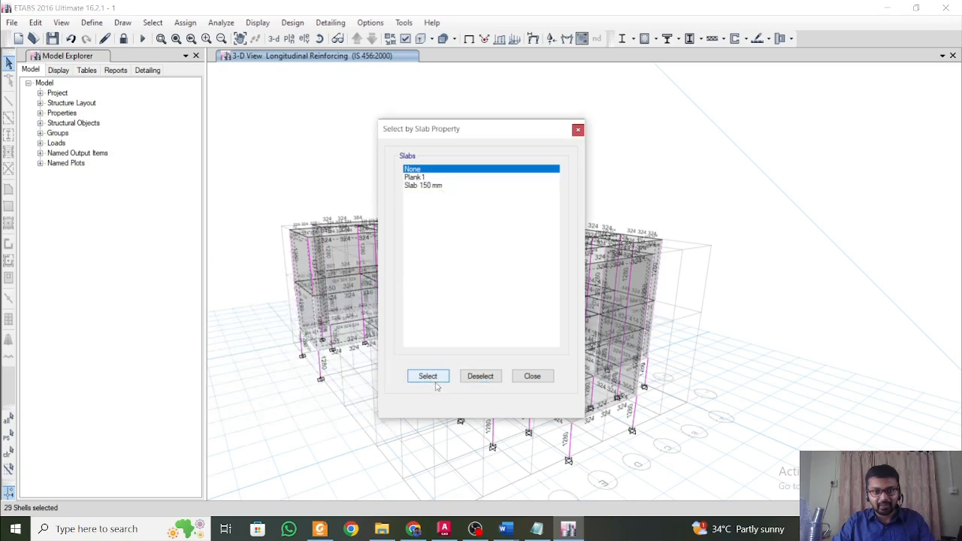
pyautogui.click(578, 130)
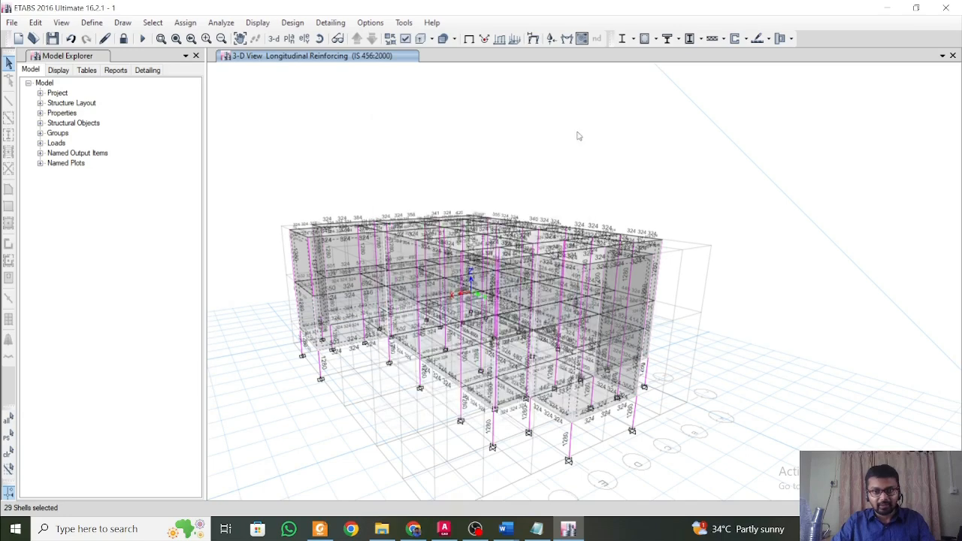
pyautogui.rightClick(547, 126)
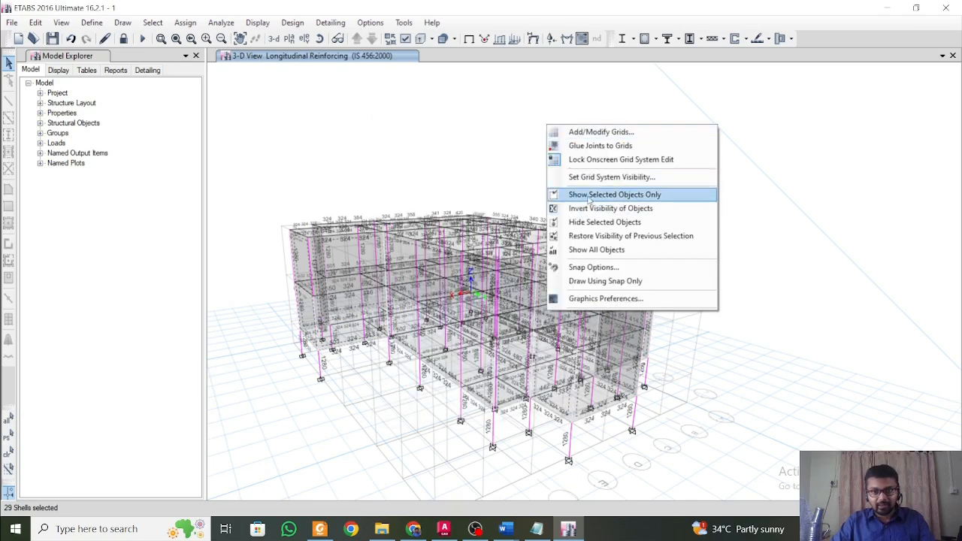
pyautogui.click(603, 221)
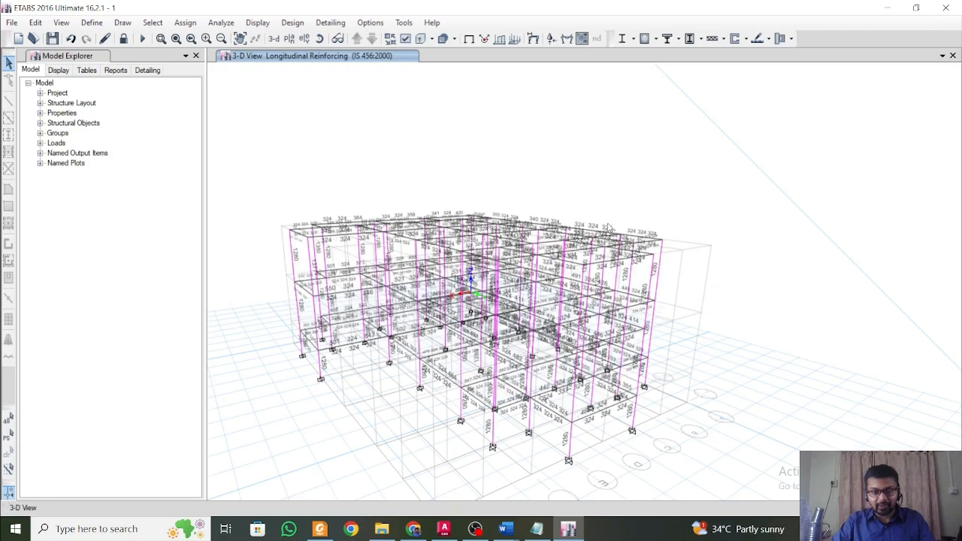
# Inspect the longitudinal reinforcement areas shown along the beams and columns of the frame up close.
pyautogui.keyDown('shift'); pyautogui.moveTo(481, 301); pyautogui.dragTo(553, 338, button='middle'); pyautogui.keyUp('shift')
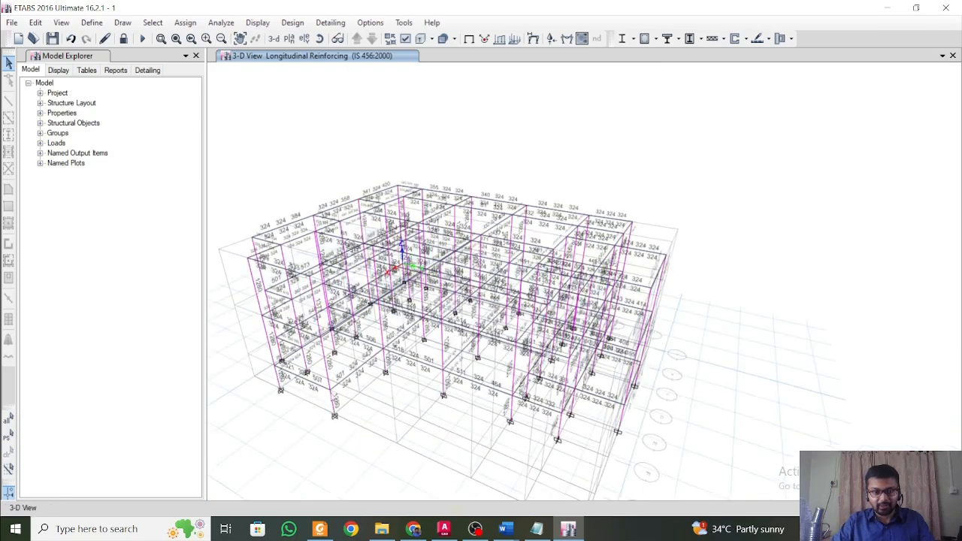
pyautogui.keyDown('shift'); pyautogui.moveTo(276, 391); pyautogui.dragTo(302, 389, button='middle'); pyautogui.keyUp('shift')
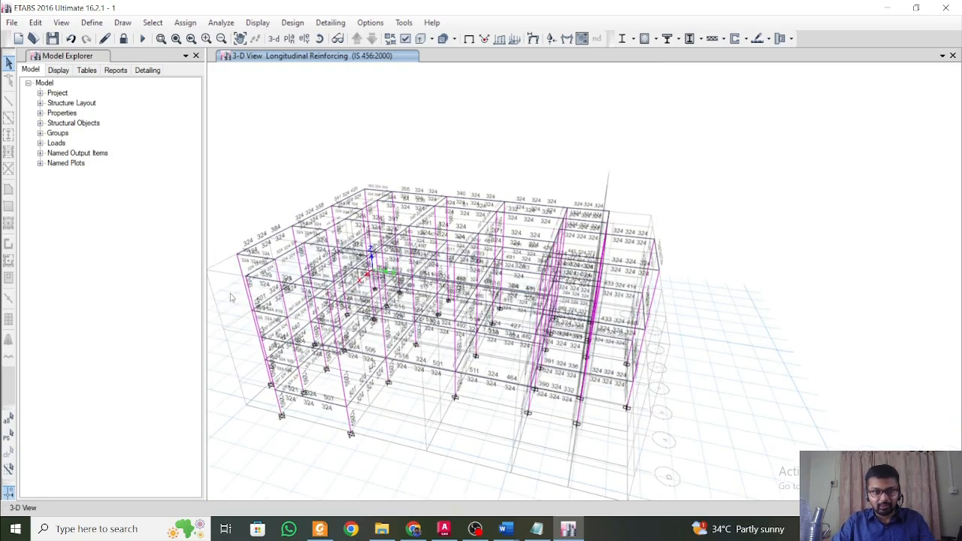
pyautogui.keyDown('shift'); pyautogui.moveTo(250, 311); pyautogui.dragTo(228, 294, button='middle'); pyautogui.keyUp('shift')
pyautogui.scroll(6, 245, 276)
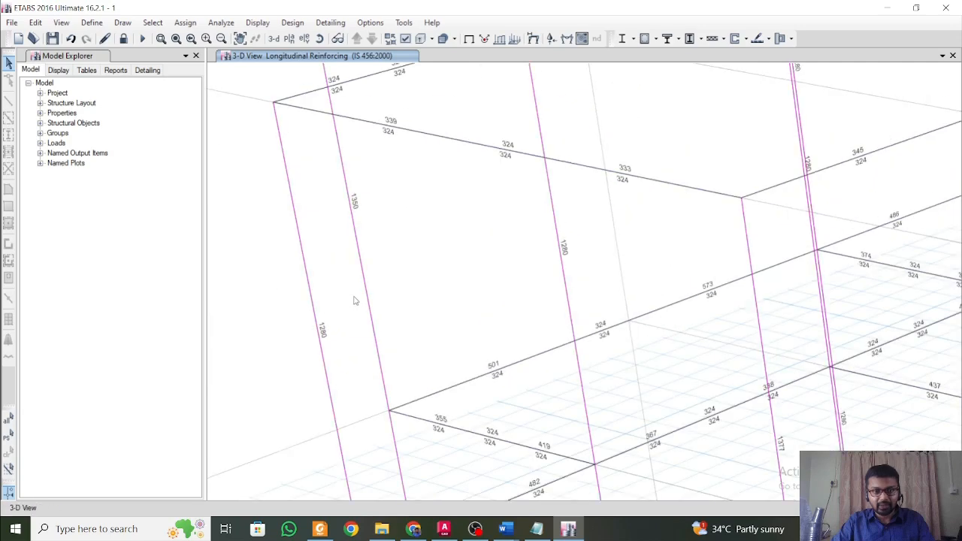
# Verify whether all concrete frame members passed the design check.
pyautogui.scroll(-3, 356, 300)
pyautogui.click(654, 39)
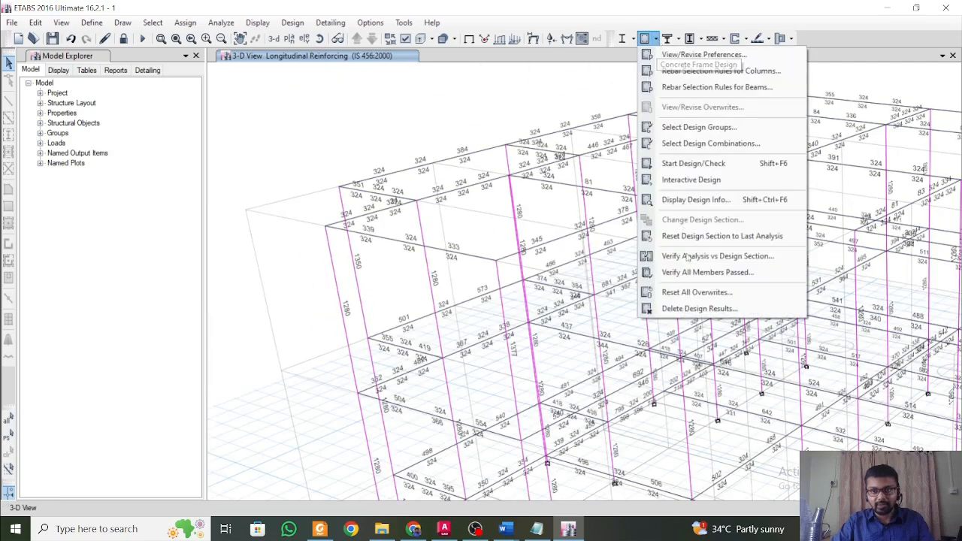
pyautogui.click(707, 273)
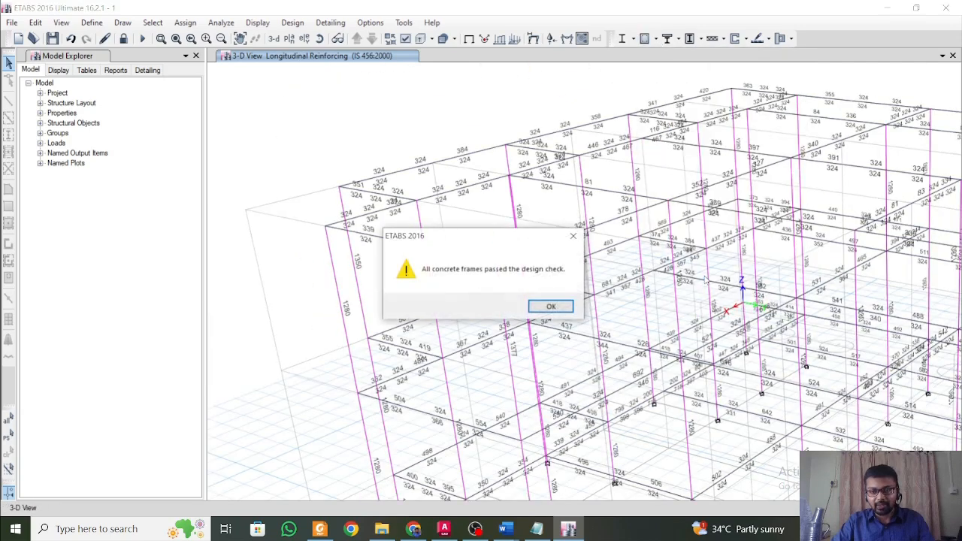
pyautogui.click(551, 306)
pyautogui.scroll(3, 429, 219)
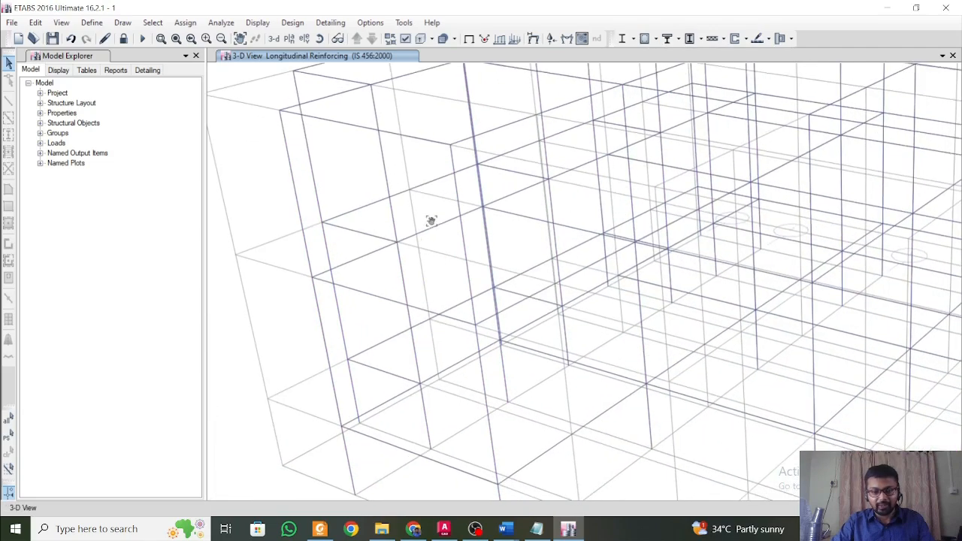
pyautogui.scroll(-3, 527, 426)
# Switch to Word and close the Response Spectrum Analysis - STAAD document.
pyautogui.moveTo(504, 532)
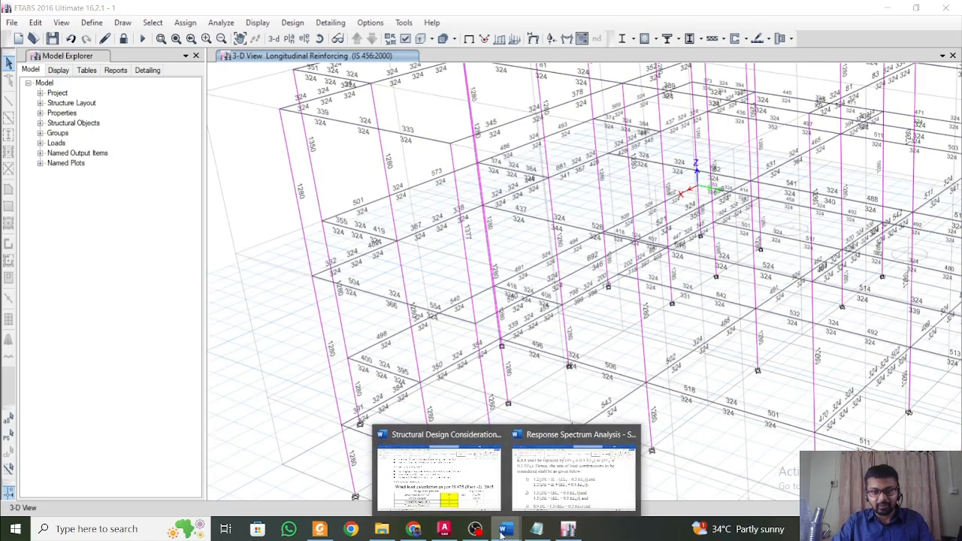
pyautogui.click(482, 493)
pyautogui.click(549, 485)
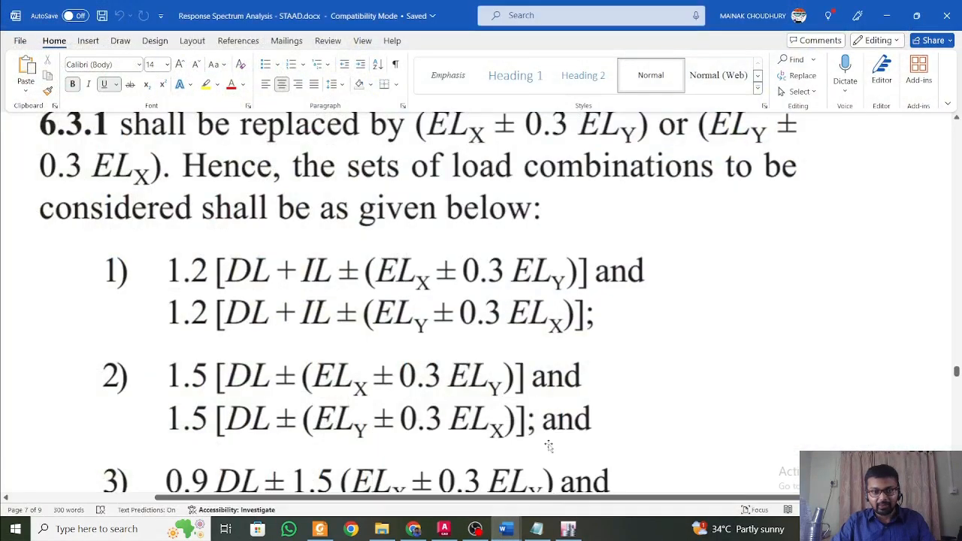
pyautogui.click(948, 15)
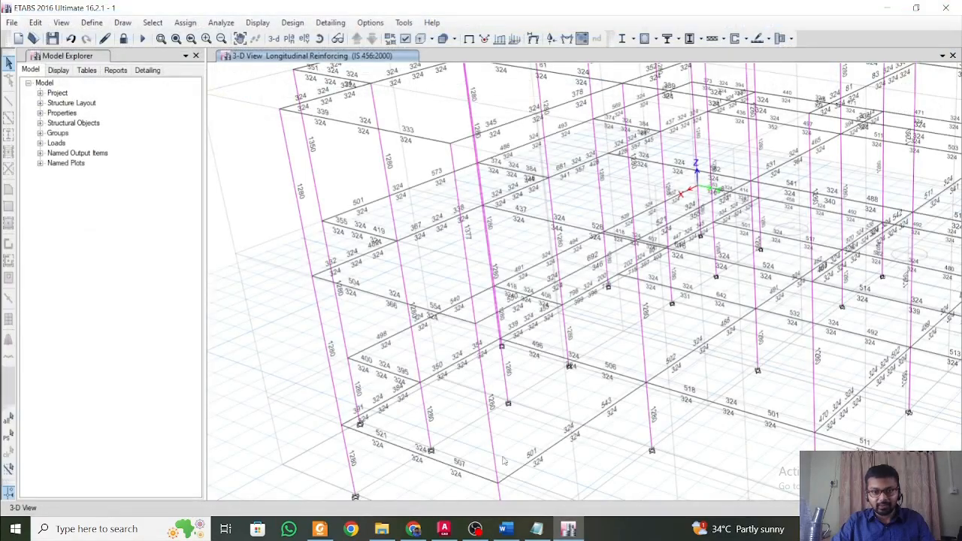
# Bring up the Structural Design Considerations document and find the notes on column, beam, footing and retaining wall sizes.
pyautogui.click(505, 529)
pyautogui.scroll(-15, 451, 365)
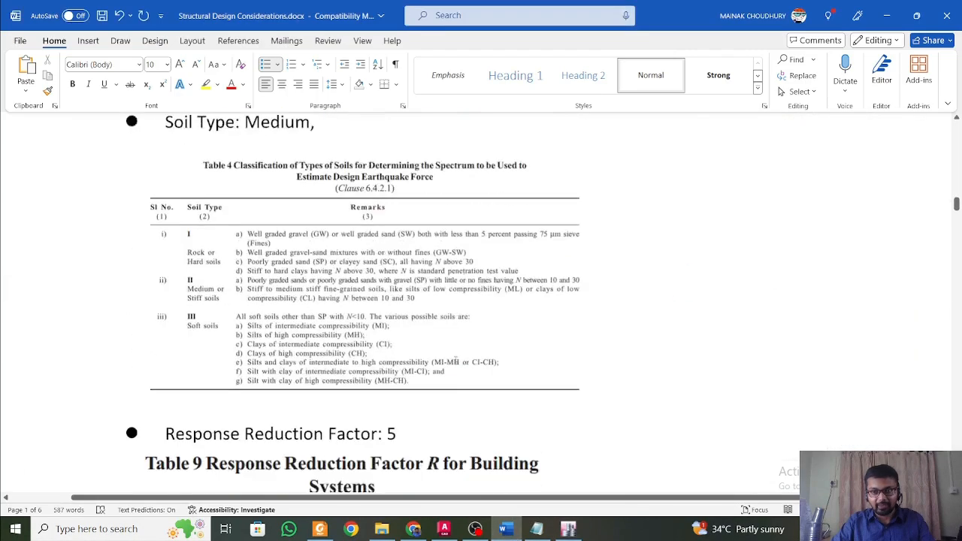
pyautogui.scroll(-20, 456, 362)
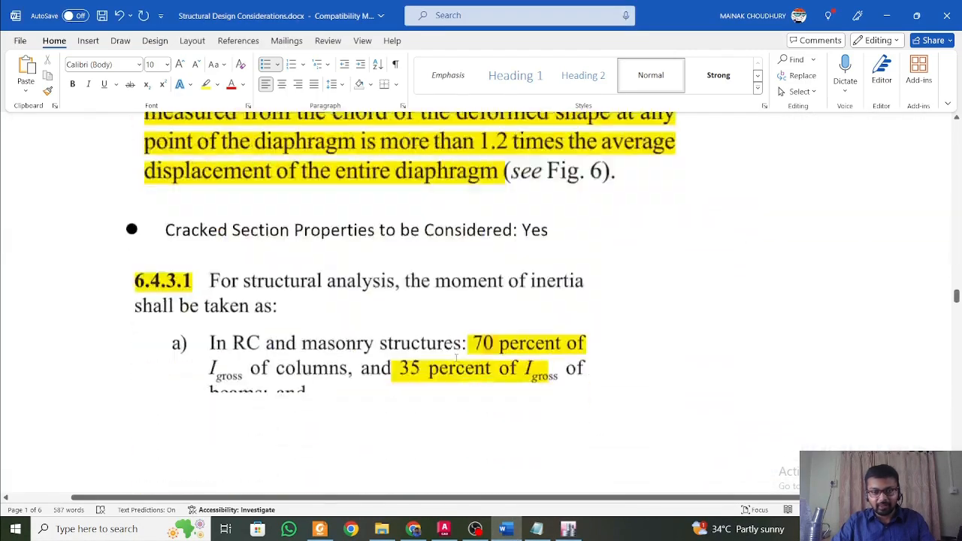
pyautogui.scroll(-20, 456, 359)
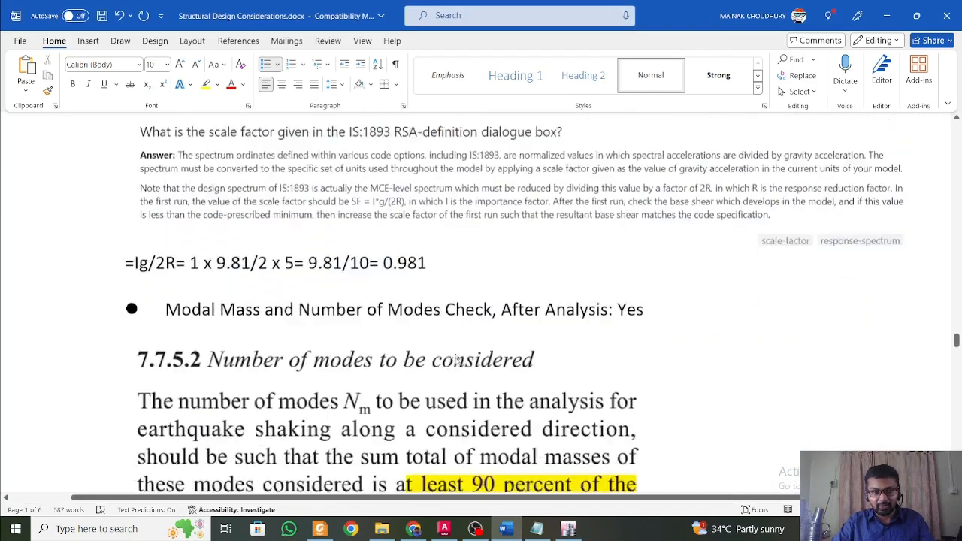
pyautogui.scroll(-20, 455, 360)
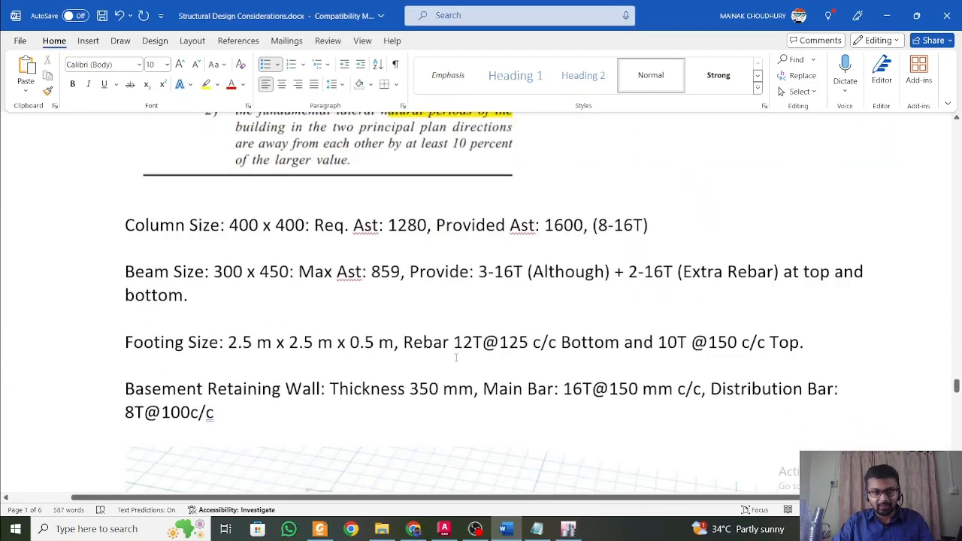
pyautogui.click(239, 226)
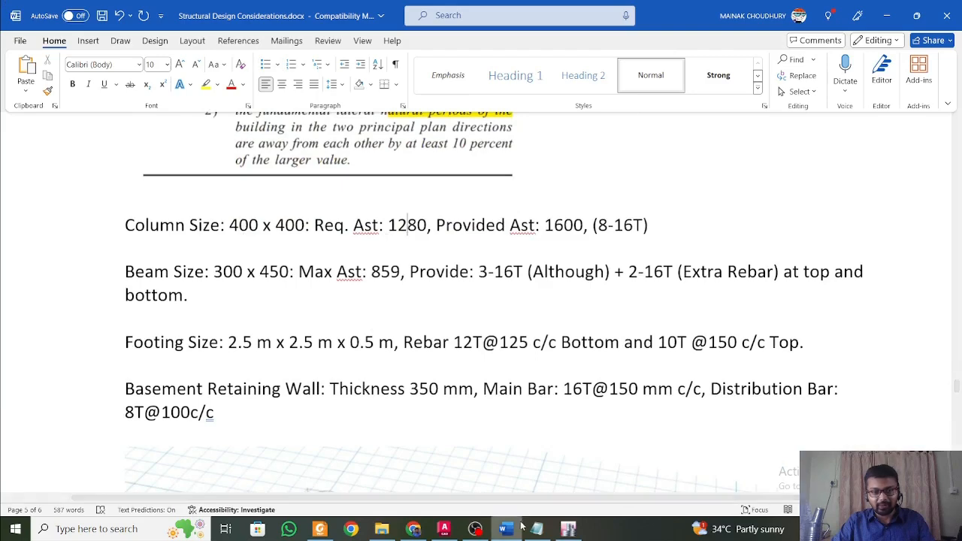
# Switch to ETABS and inspect the required longitudinal reinforcement of the columns from several sides of the 3-D frame.
pyautogui.hotkey('alt', 'Tab')
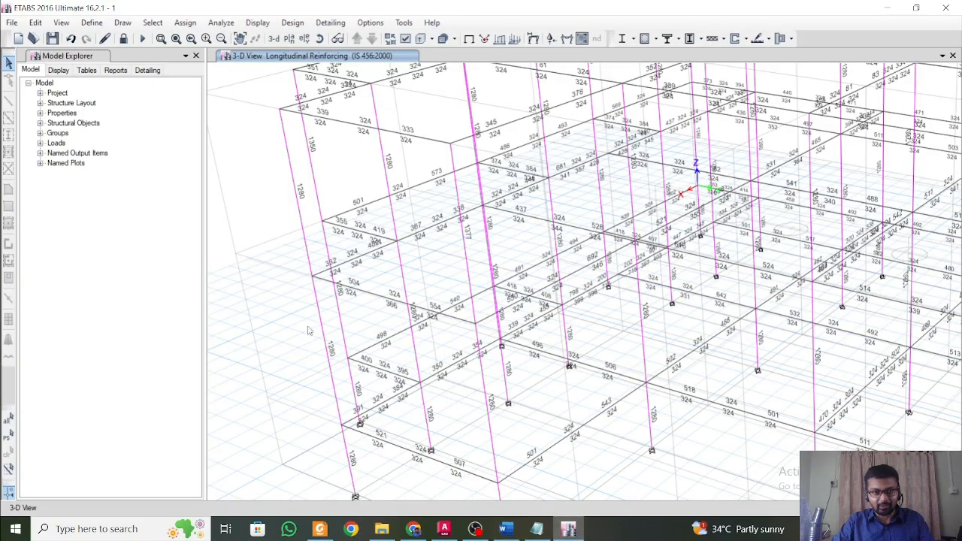
pyautogui.keyDown('ctrl'); pyautogui.moveTo(309, 370); pyautogui.dragTo(381, 365, button='right'); pyautogui.keyUp('ctrl')
pyautogui.keyDown('ctrl'); pyautogui.moveTo(303, 304); pyautogui.dragTo(442, 331, button='right'); pyautogui.keyUp('ctrl')
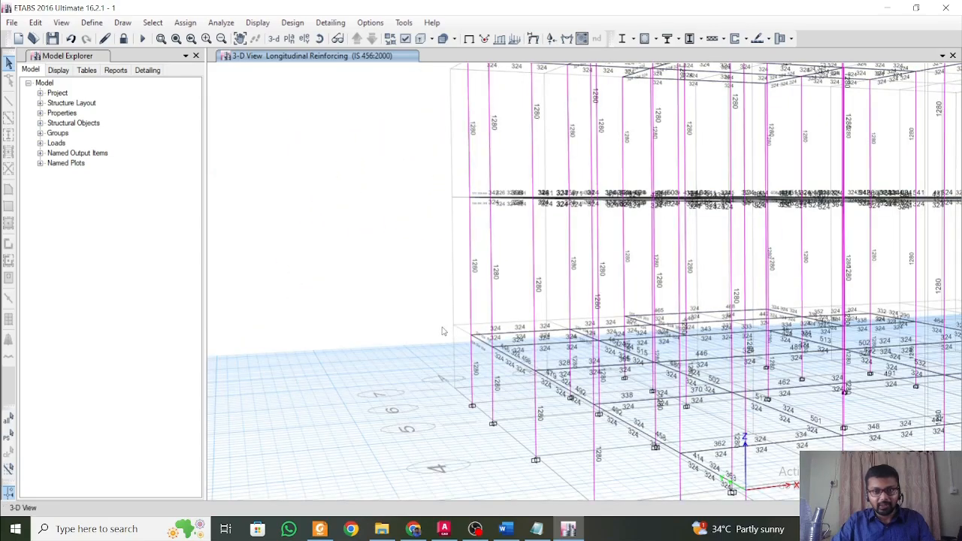
pyautogui.keyDown('ctrl'); pyautogui.moveTo(592, 364); pyautogui.dragTo(551, 364, button='right'); pyautogui.keyUp('ctrl')
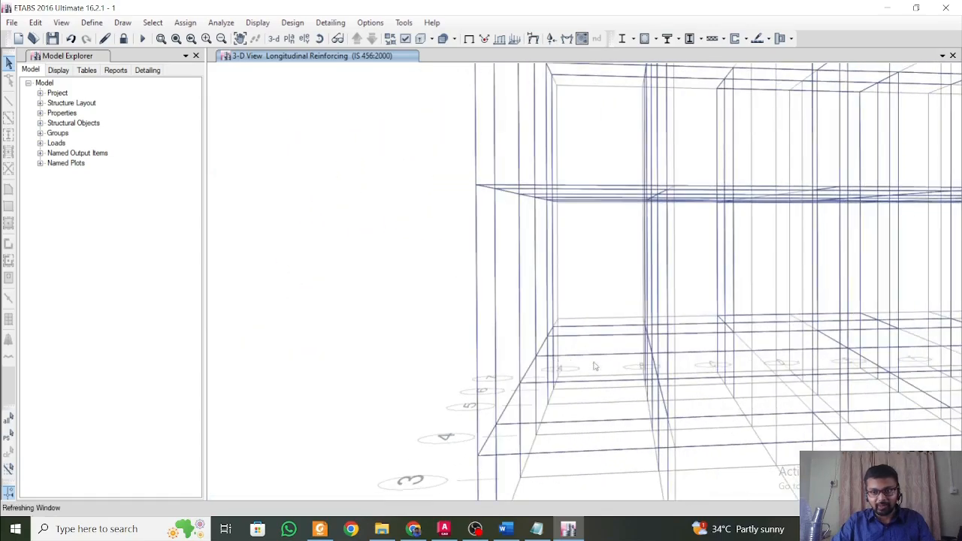
pyautogui.moveTo(594, 364); pyautogui.dragTo(345, 276, button='middle')
pyautogui.moveTo(624, 348)
pyautogui.keyDown('ctrl'); pyautogui.mouseDown(button='right')
pyautogui.moveTo(598, 347)
pyautogui.moveTo(623, 354)
pyautogui.mouseUp(button='right'); pyautogui.keyUp('ctrl')
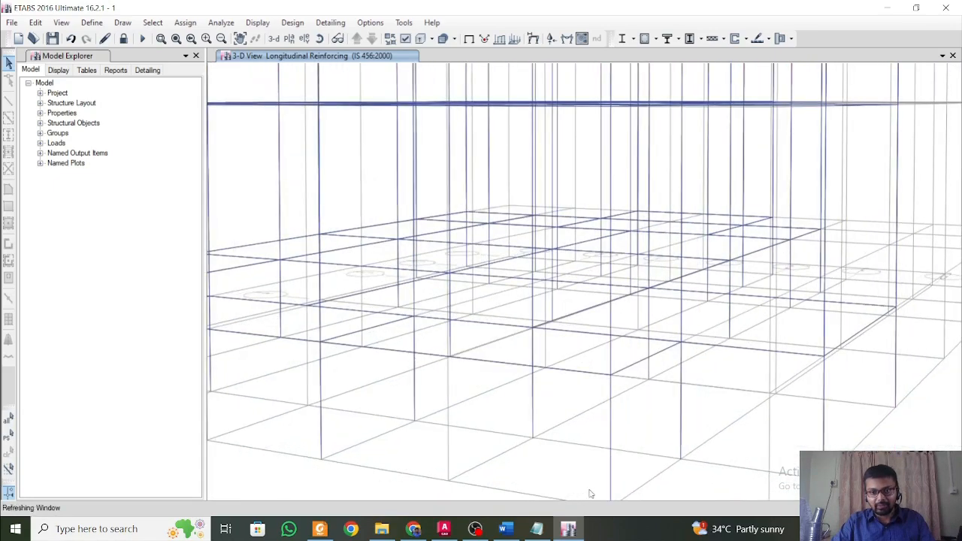
# Return to the design considerations in Word and examine the column size with its required and provided reinforcement.
pyautogui.click(505, 529)
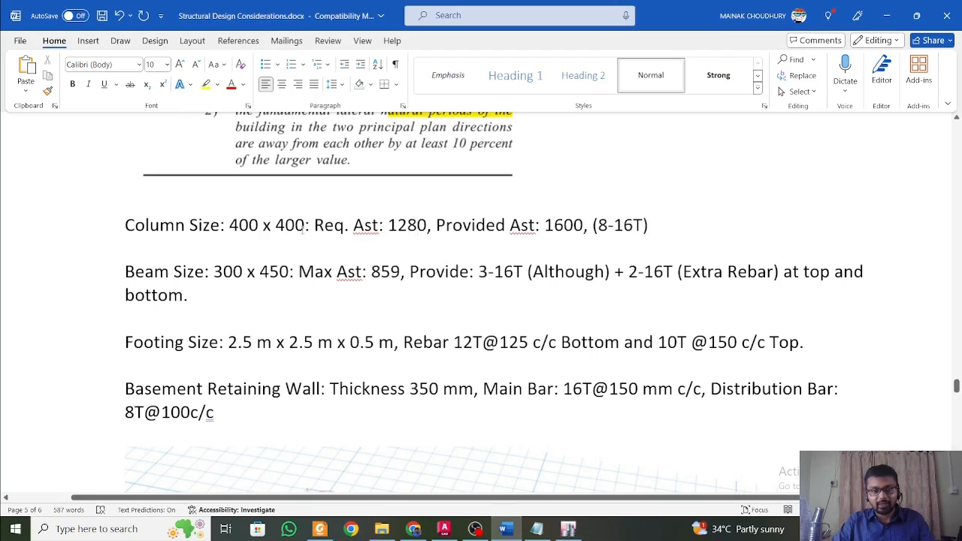
pyautogui.moveTo(304, 226)
pyautogui.mouseDown()
pyautogui.moveTo(229, 226)
pyautogui.moveTo(131, 248)
pyautogui.moveTo(304, 226)
pyautogui.mouseUp()
pyautogui.click(229, 225)
pyautogui.click(305, 227)
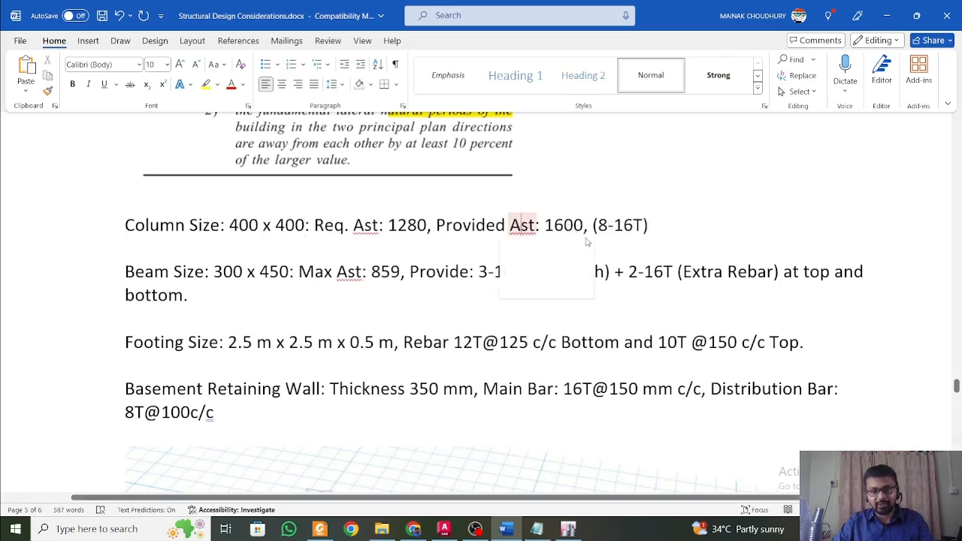
pyautogui.click(615, 225)
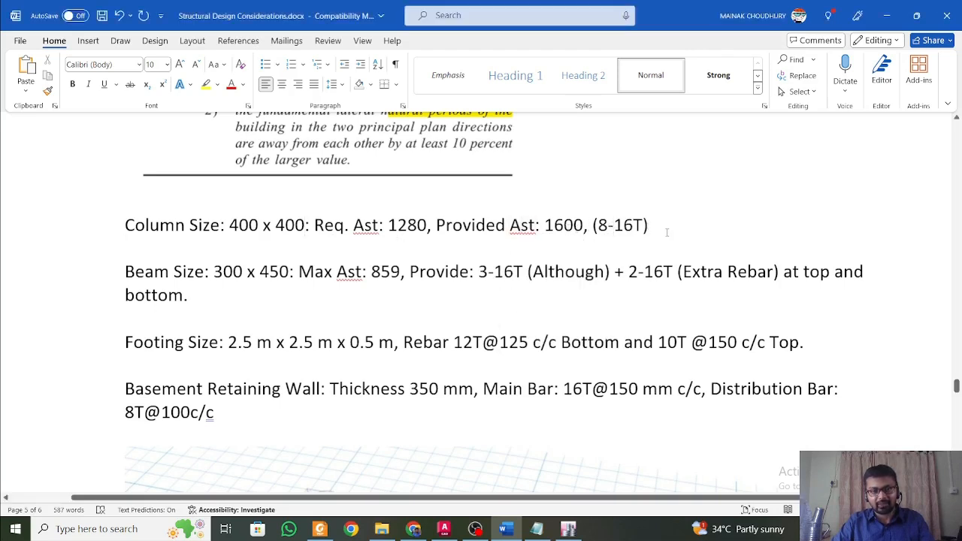
pyautogui.moveTo(649, 225); pyautogui.dragTo(140, 218)
pyautogui.click(633, 225)
pyautogui.moveTo(671, 226); pyautogui.dragTo(585, 225)
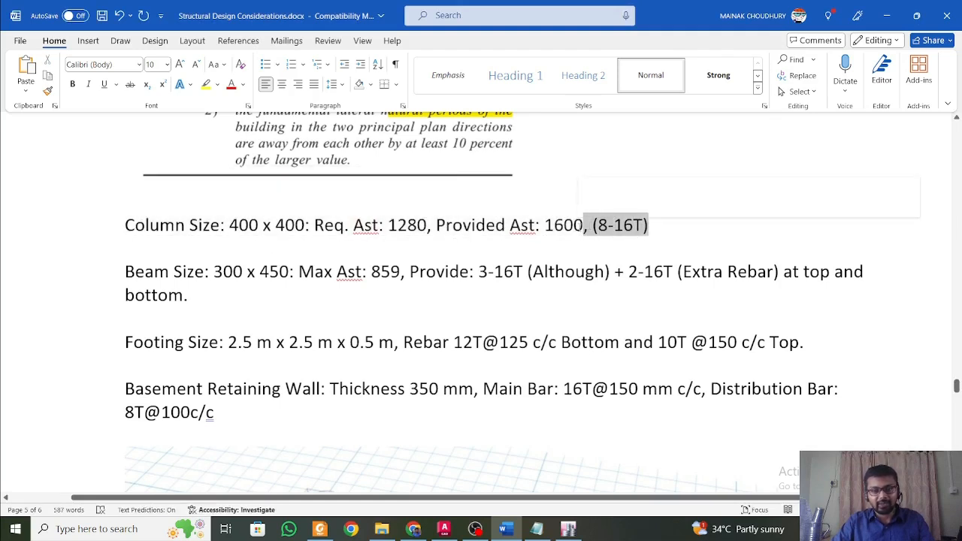
pyautogui.click(602, 242)
# Read the beam size note with its maximum steel area and the top and bottom bars to provide.
pyautogui.scroll(-1, 603, 242)
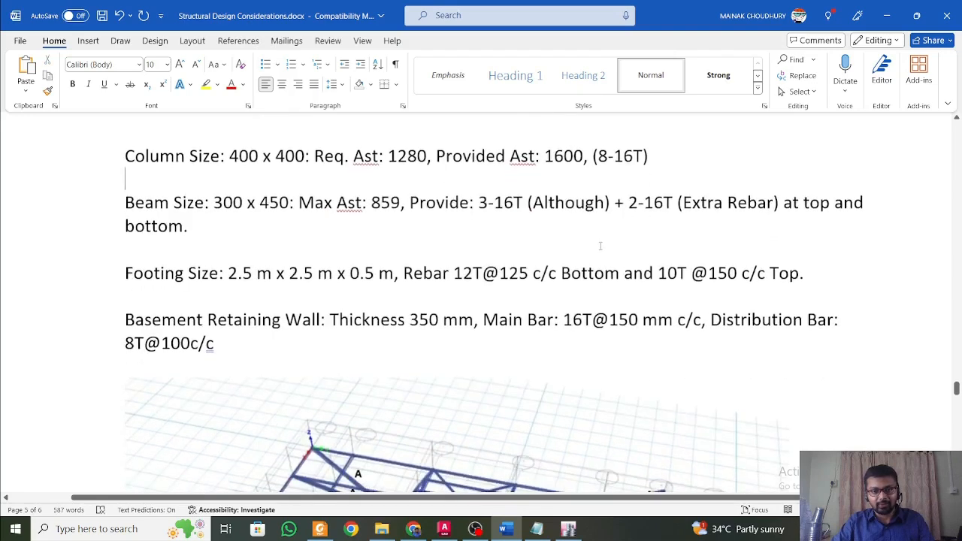
pyautogui.scroll(2, 609, 247)
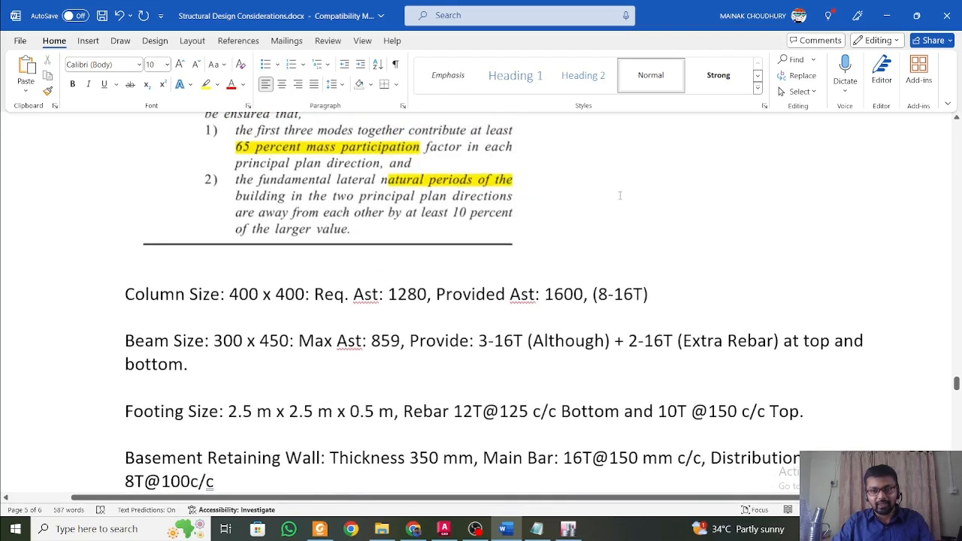
pyautogui.scroll(-2, 305, 253)
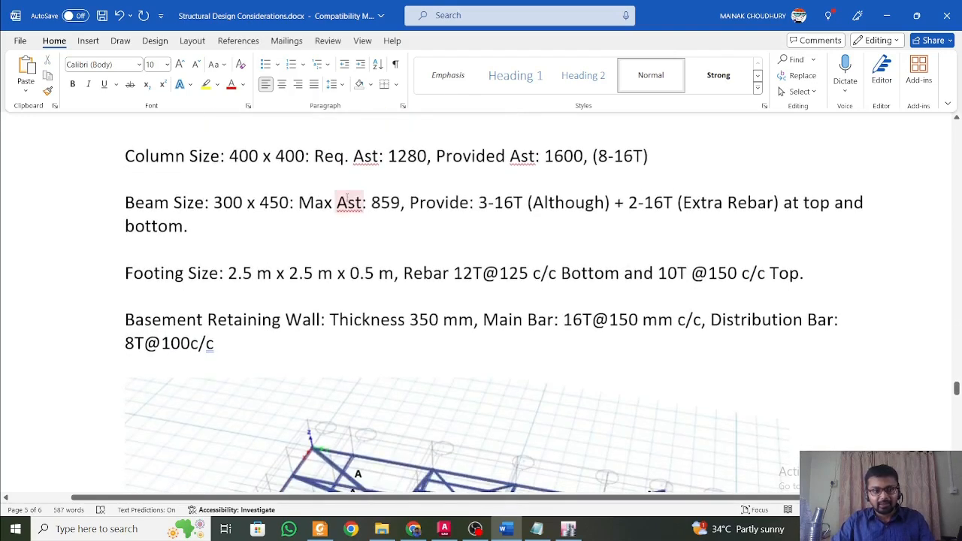
pyautogui.scroll(1, 305, 253)
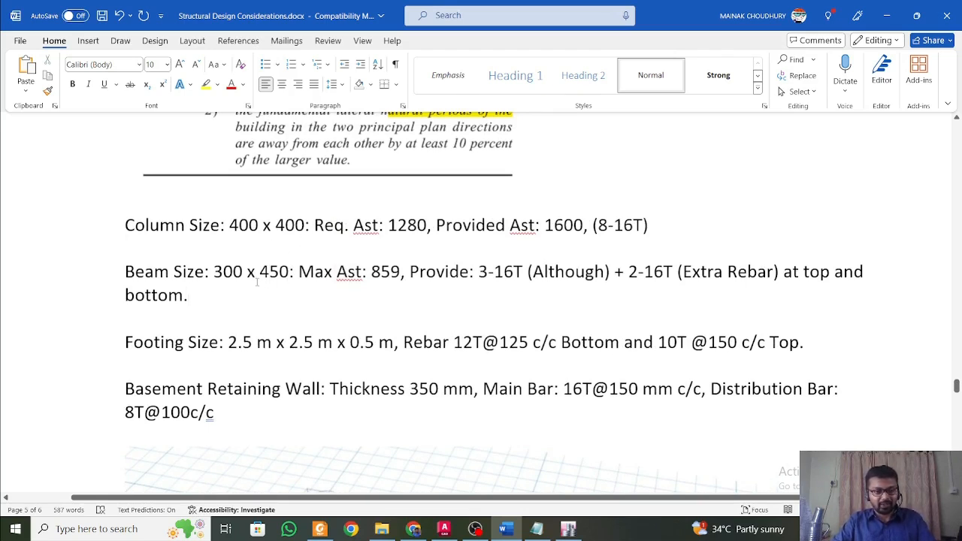
pyautogui.scroll(-2, 261, 282)
pyautogui.scroll(2, 258, 270)
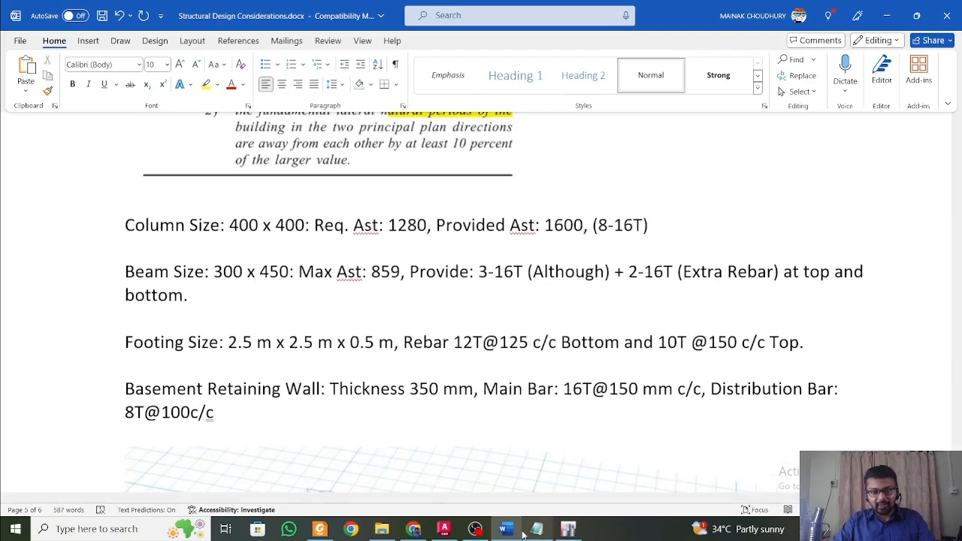
# Switch back to ETABS and show the longitudinal reinforcing in the Story1 plan view.
pyautogui.click(567, 531)
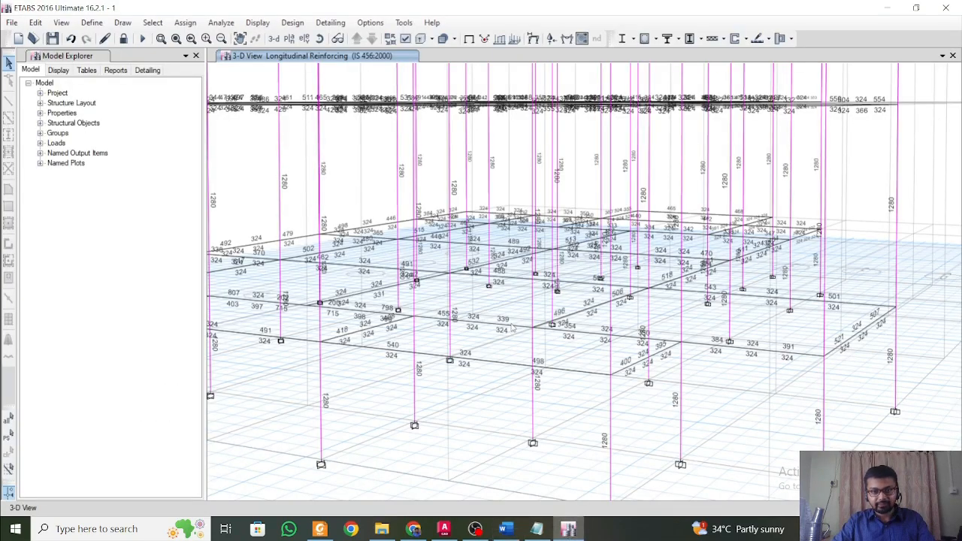
pyautogui.scroll(-4, 537, 324)
pyautogui.scroll(4, 607, 321)
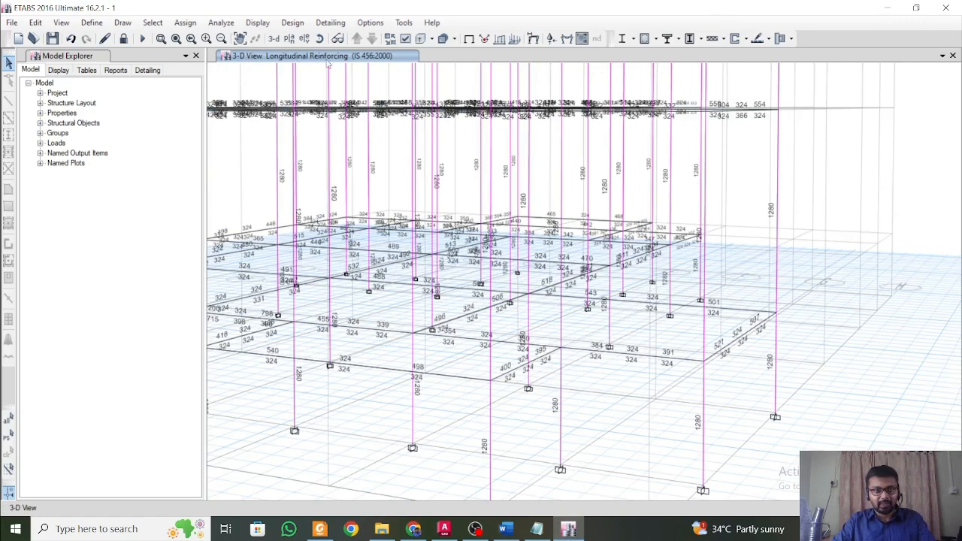
pyautogui.scroll(2, 559, 223)
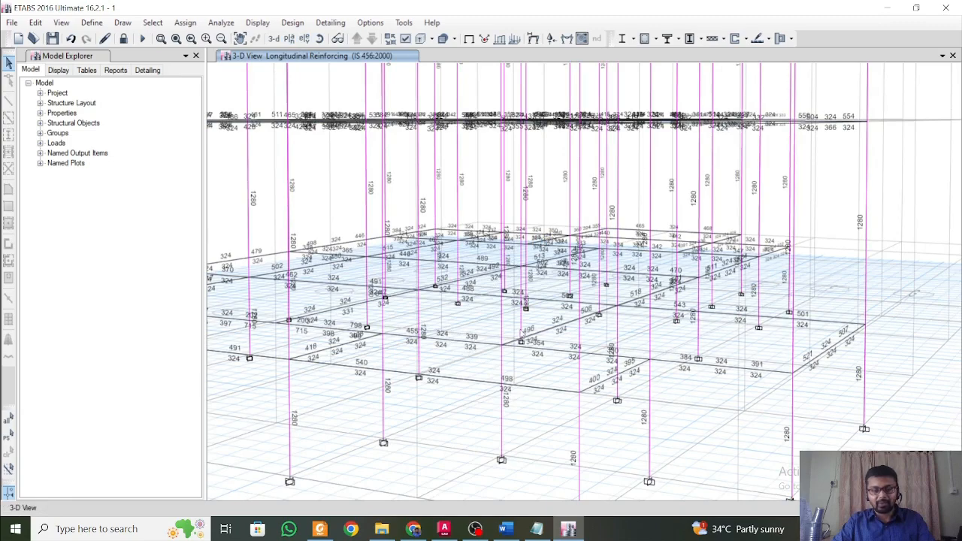
pyautogui.moveTo(490, 281); pyautogui.dragTo(523, 306, button='middle')
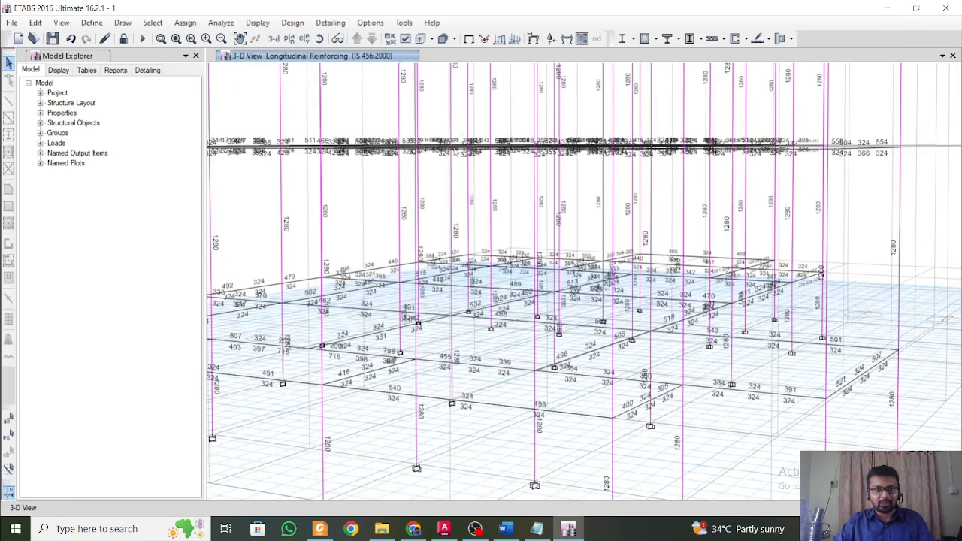
pyautogui.click(289, 38)
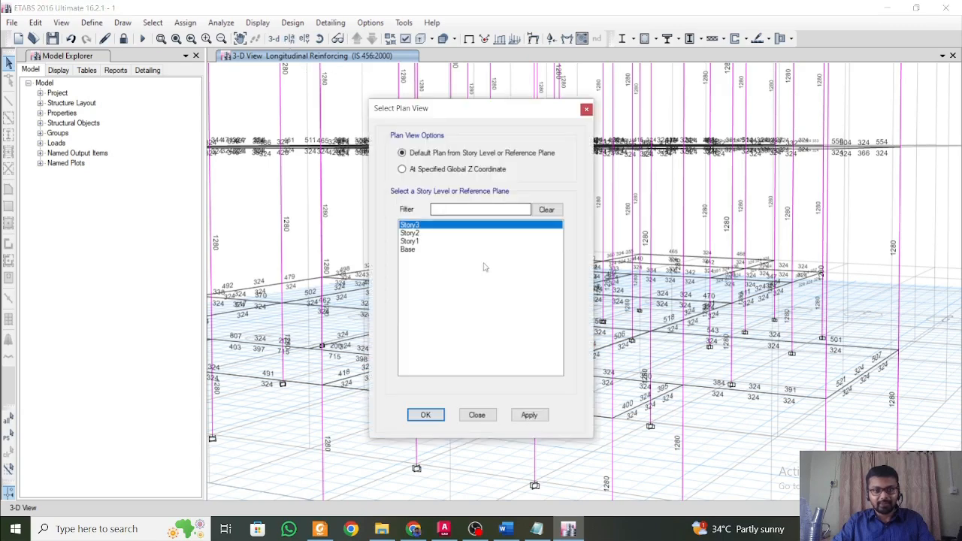
pyautogui.click(429, 249)
pyautogui.click(429, 241)
pyautogui.click(530, 415)
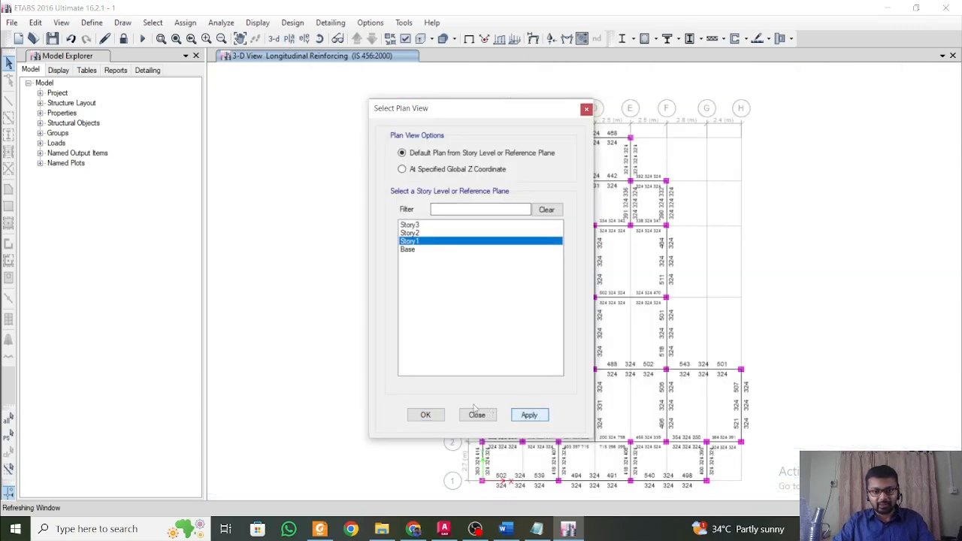
pyautogui.press('Return')
# Inspect the beam reinforcement areas across the Story1 plan, from grid 1 up to grid 6 and back to the beams on grid 2.
pyautogui.moveTo(554, 482); pyautogui.dragTo(491, 354, button='middle')
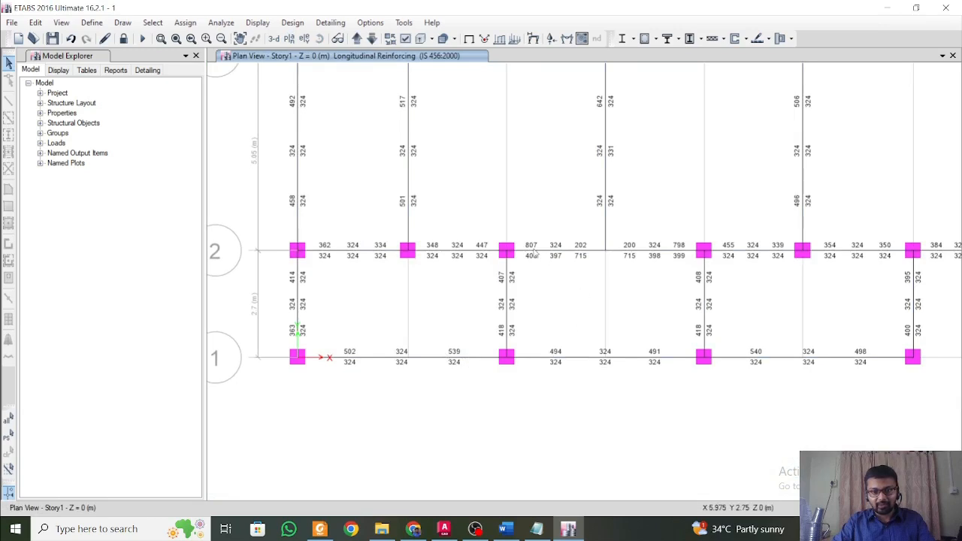
pyautogui.moveTo(661, 300); pyautogui.dragTo(482, 321, button='middle')
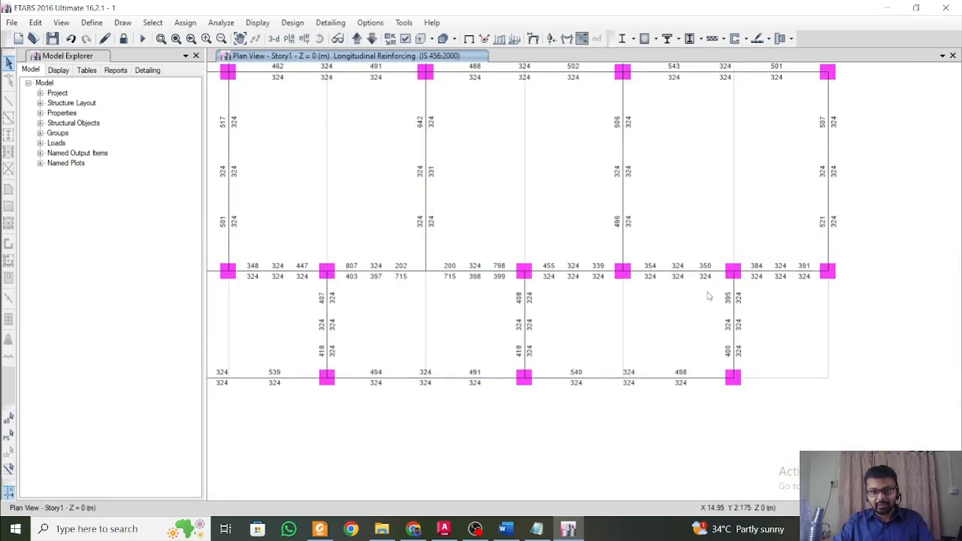
pyautogui.moveTo(712, 297); pyautogui.dragTo(738, 415, button='middle')
pyautogui.moveTo(652, 247); pyautogui.dragTo(666, 296, button='middle')
pyautogui.moveTo(487, 161); pyautogui.dragTo(640, 228, button='middle')
pyautogui.moveTo(533, 185); pyautogui.dragTo(544, 296, button='middle')
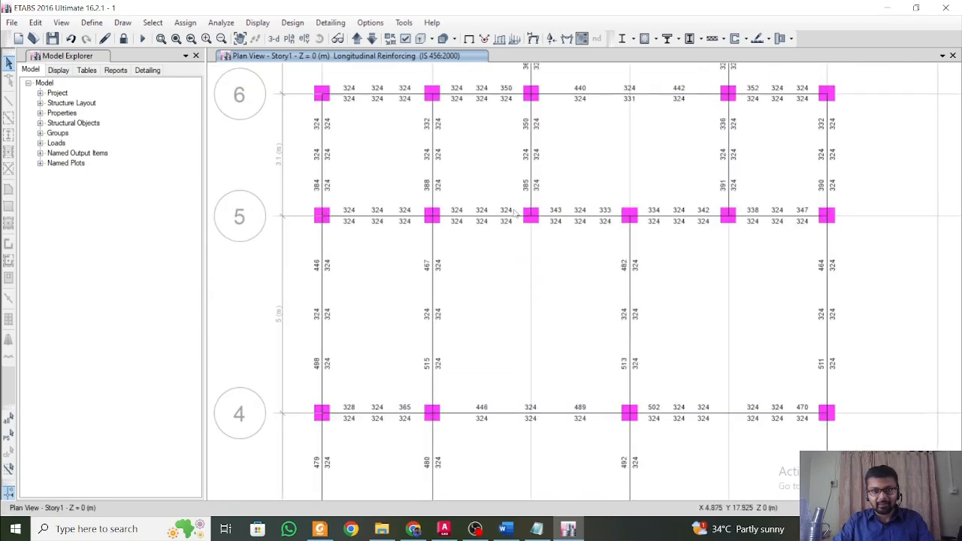
pyautogui.moveTo(590, 198); pyautogui.dragTo(569, 295, button='middle')
pyautogui.moveTo(653, 322); pyautogui.dragTo(626, 113, button='middle')
pyautogui.moveTo(626, 320); pyautogui.dragTo(612, 85, button='middle')
pyautogui.moveTo(549, 303); pyautogui.dragTo(538, 161, button='middle')
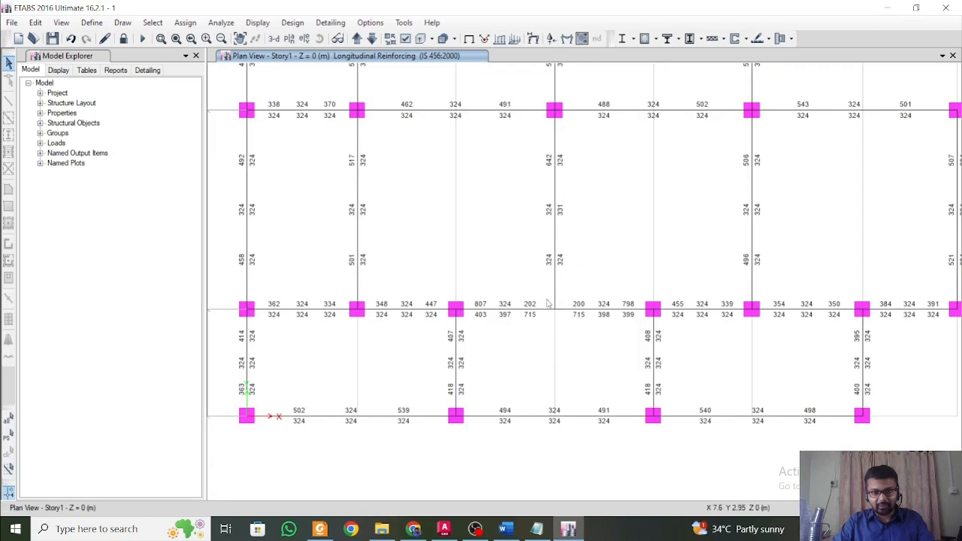
pyautogui.scroll(3, 518, 316)
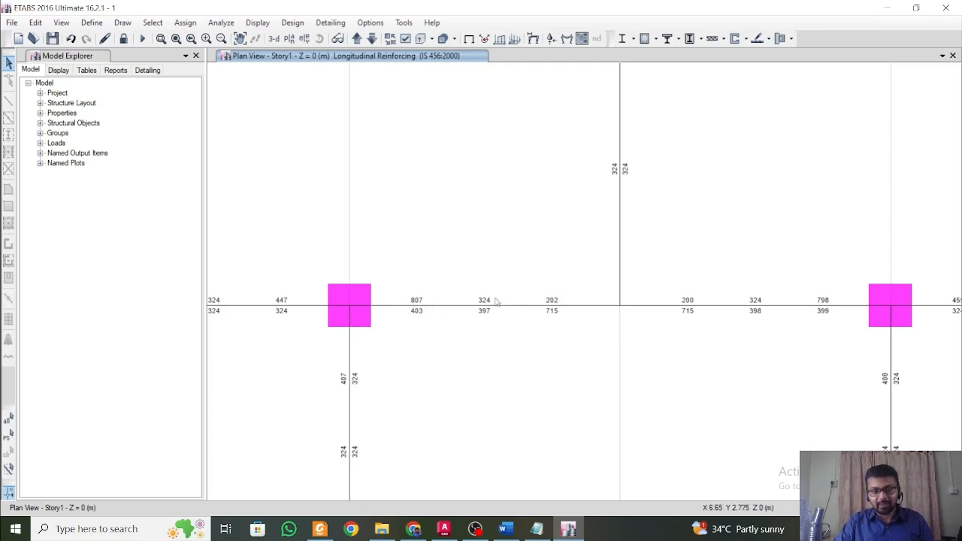
# Check the beam size note in Word, then return to the Story1 reinforcement plan in ETABS.
pyautogui.click(506, 530)
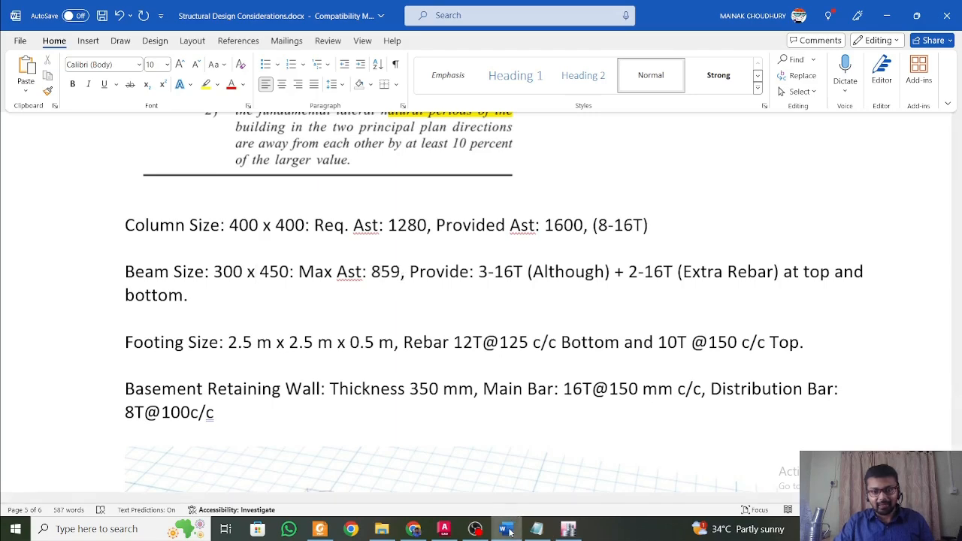
pyautogui.click(568, 529)
pyautogui.scroll(-5, 503, 325)
pyautogui.scroll(5, 604, 261)
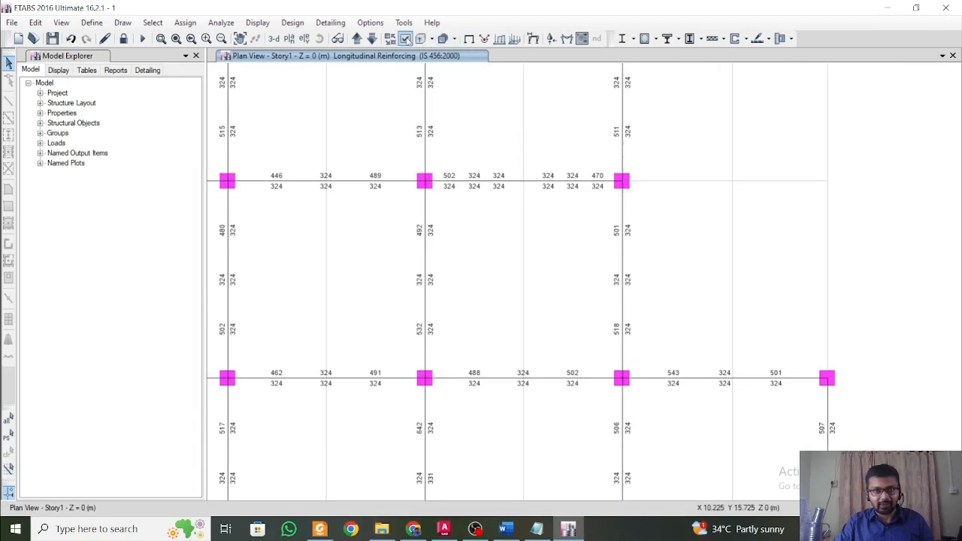
# Show the longitudinal reinforcing plan one level up, at Story2, and examine the beam areas near the lowest grids.
pyautogui.click(357, 39)
pyautogui.moveTo(492, 302); pyautogui.dragTo(548, 152, button='middle')
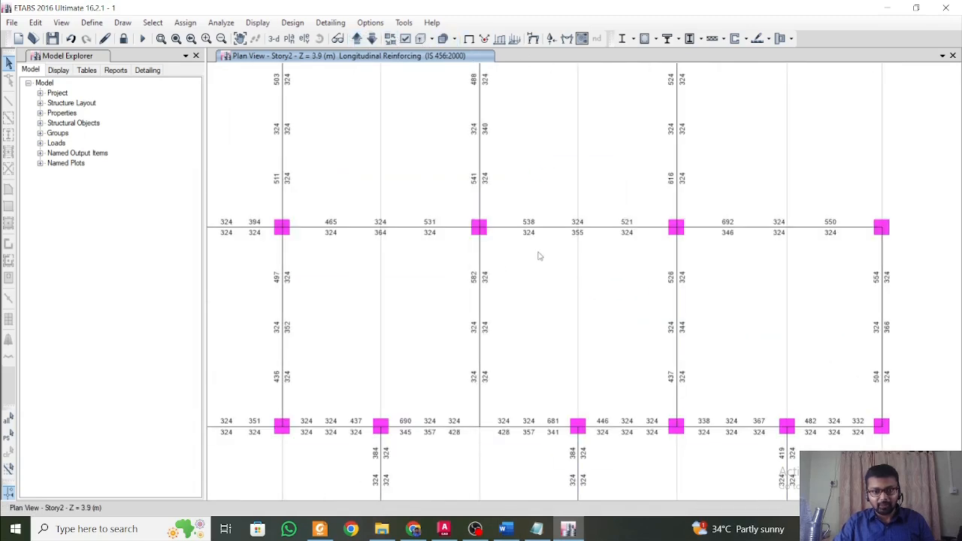
pyautogui.moveTo(564, 367); pyautogui.dragTo(543, 210, button='middle')
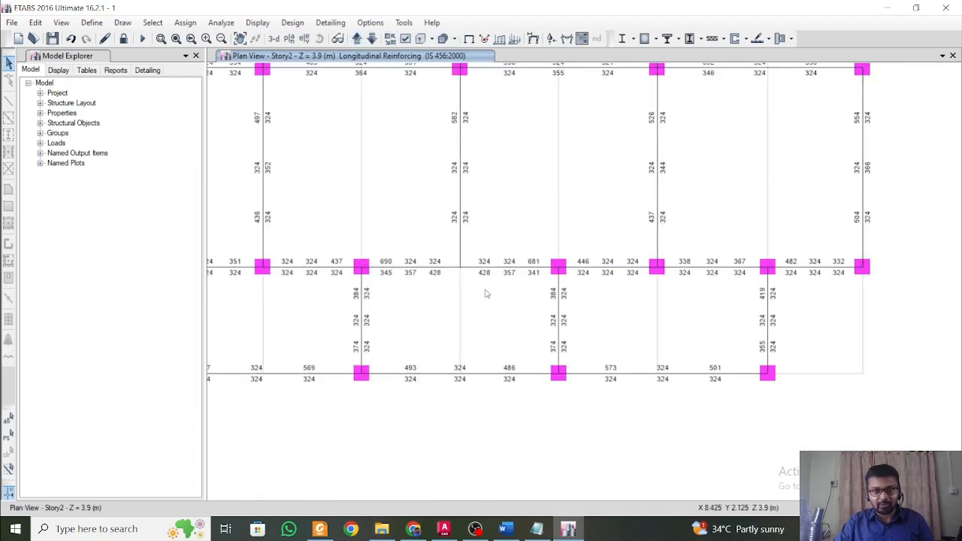
pyautogui.moveTo(485, 294); pyautogui.dragTo(526, 328, button='middle')
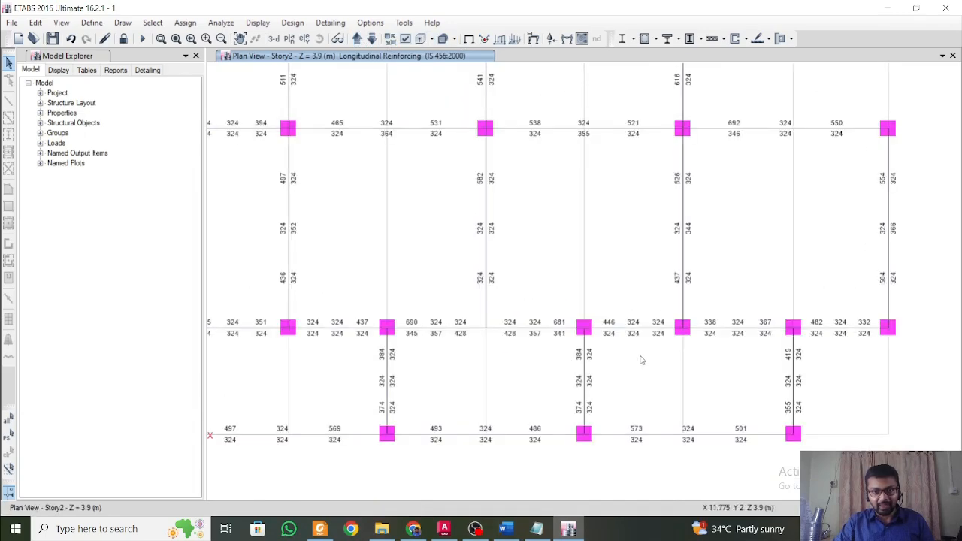
pyautogui.moveTo(479, 350); pyautogui.dragTo(489, 353, button='middle')
# Inspect the Story2 beam reinforcement areas up to the far end of the plan and back to the origin.
pyautogui.moveTo(414, 307); pyautogui.dragTo(513, 406, button='middle')
pyautogui.moveTo(474, 215); pyautogui.dragTo(489, 365, button='middle')
pyautogui.moveTo(524, 271); pyautogui.dragTo(535, 375, button='middle')
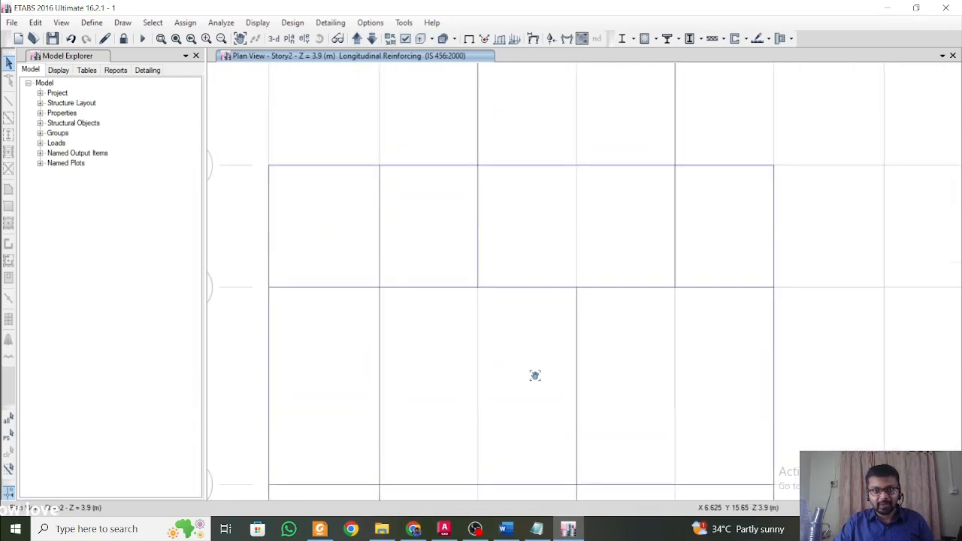
pyautogui.moveTo(548, 294); pyautogui.dragTo(535, 378, button='middle')
pyautogui.moveTo(640, 451); pyautogui.dragTo(605, 132, button='middle')
pyautogui.moveTo(596, 387); pyautogui.dragTo(606, 187, button='middle')
pyautogui.moveTo(581, 290); pyautogui.dragTo(594, 193, button='middle')
pyautogui.moveTo(674, 275); pyautogui.dragTo(616, 200, button='middle')
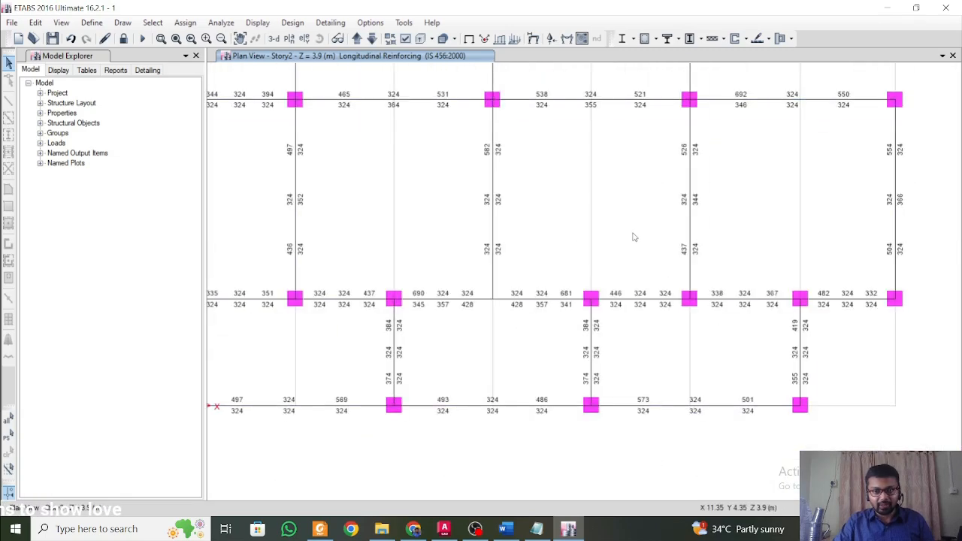
pyautogui.moveTo(634, 237); pyautogui.dragTo(714, 263, button='middle')
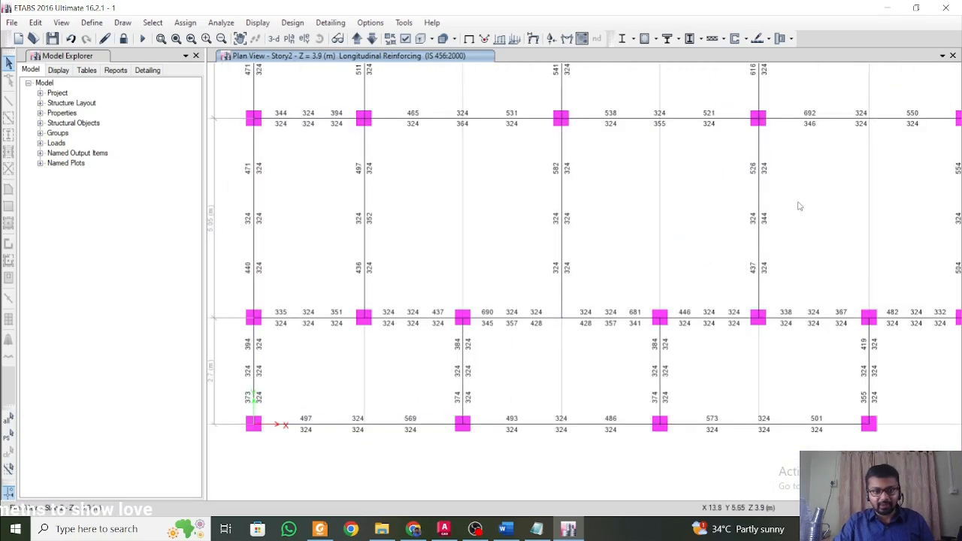
# Compare the maximum beam Ast in the Word notes with the Story2 plan and select the 3-16T bar entry.
pyautogui.click(889, 8)
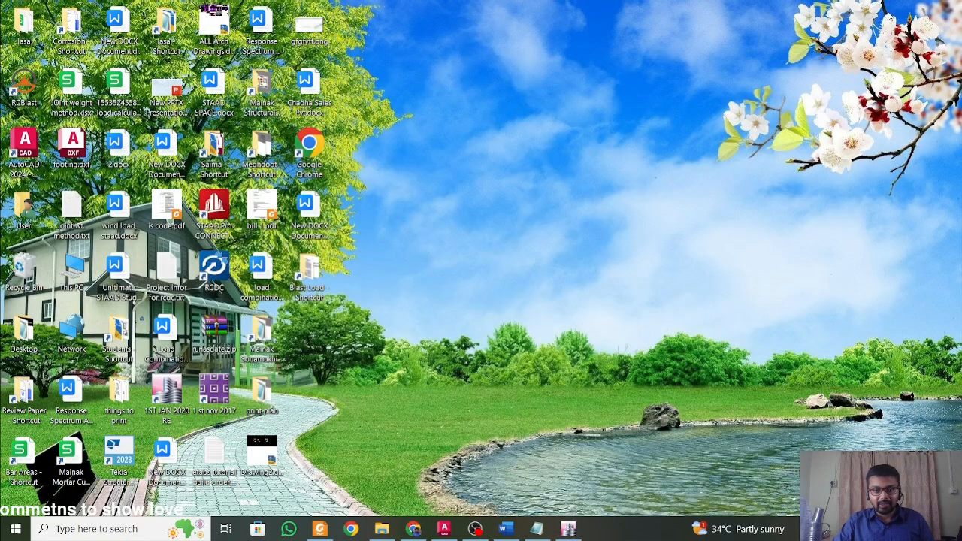
pyautogui.click(506, 529)
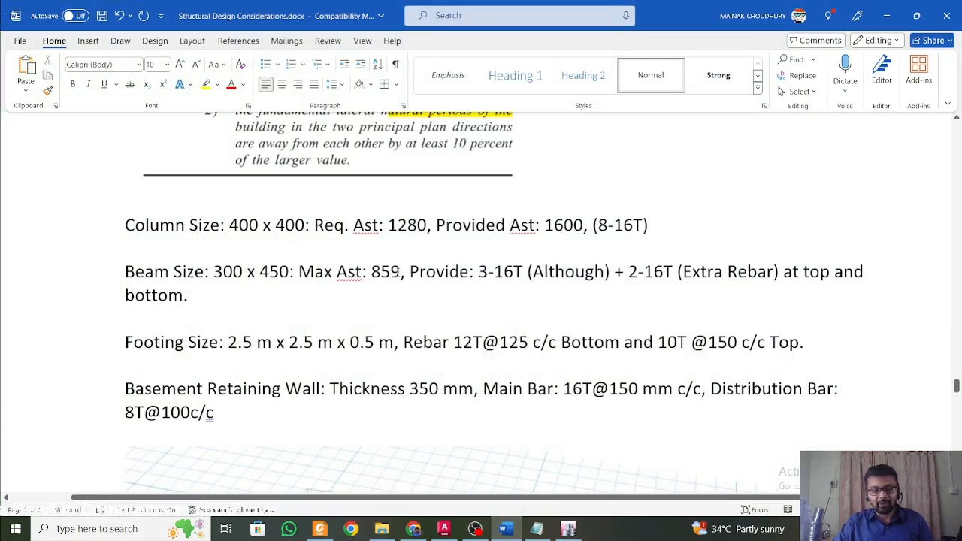
pyautogui.click(567, 529)
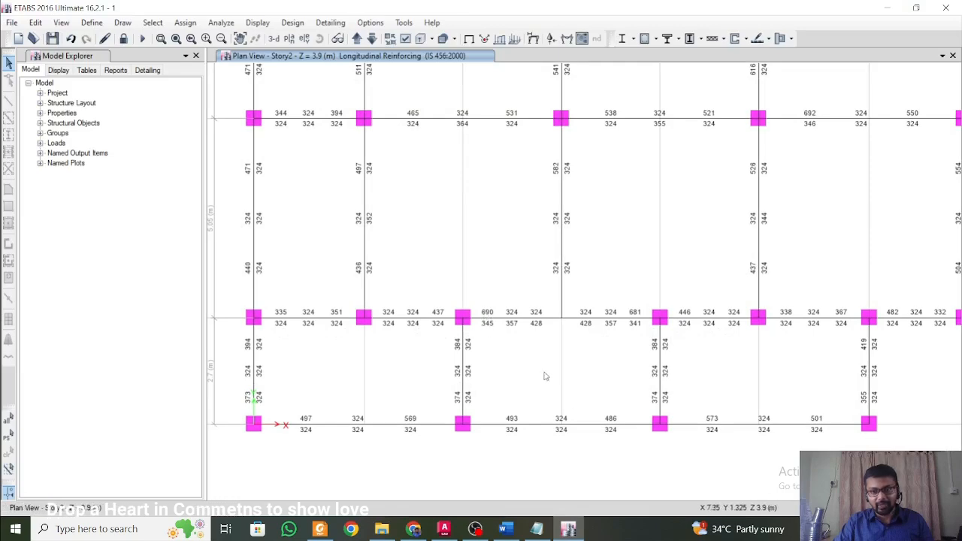
pyautogui.click(506, 530)
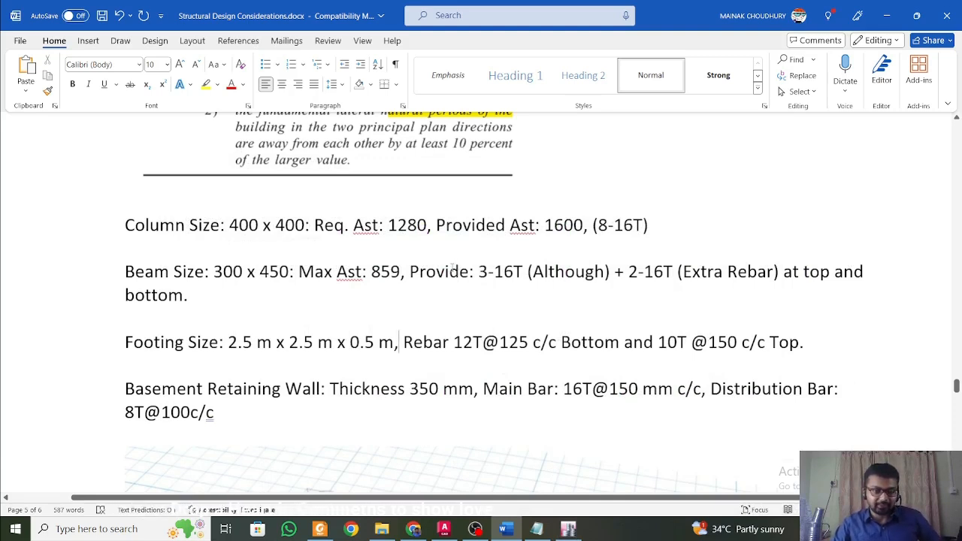
pyautogui.moveTo(479, 273); pyautogui.dragTo(522, 275)
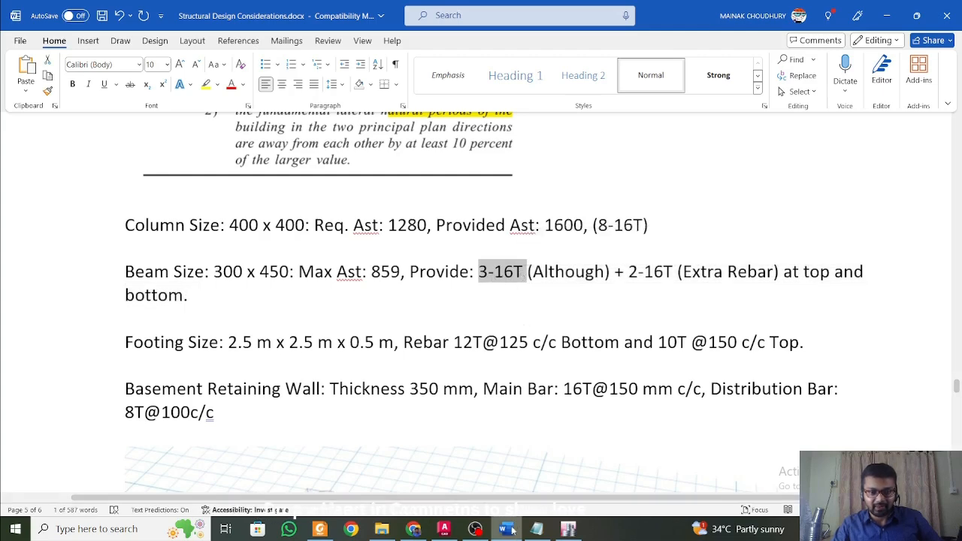
# Return to ETABS and check the Story2 beam areas again across the plan.
pyautogui.click(568, 529)
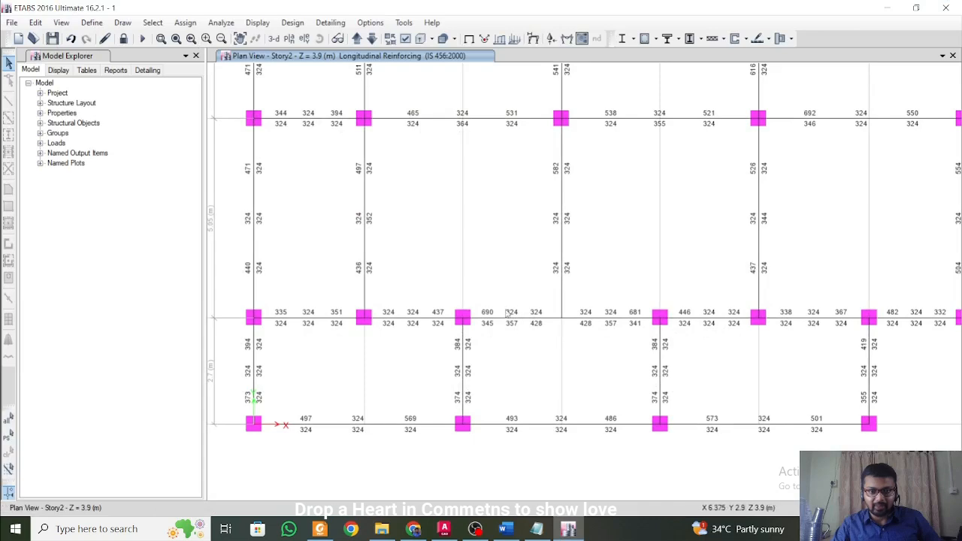
pyautogui.moveTo(507, 204); pyautogui.dragTo(512, 276, button='middle')
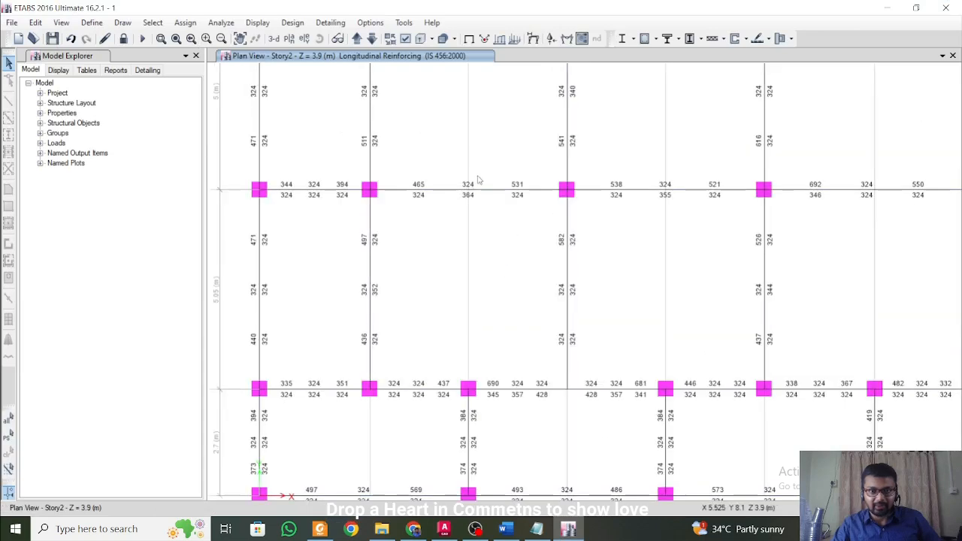
pyautogui.moveTo(589, 218); pyautogui.dragTo(522, 381, button='middle')
pyautogui.moveTo(528, 317); pyautogui.dragTo(524, 167, button='middle')
pyautogui.moveTo(472, 390); pyautogui.dragTo(491, 256, button='middle')
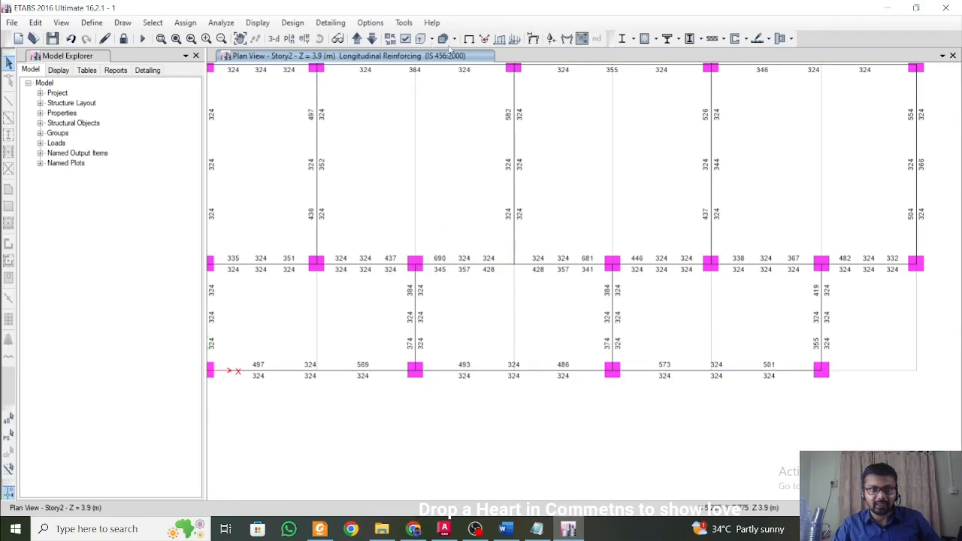
# Show the Story3 reinforcement plan, then step back down to the Story1 plan.
pyautogui.click(357, 39)
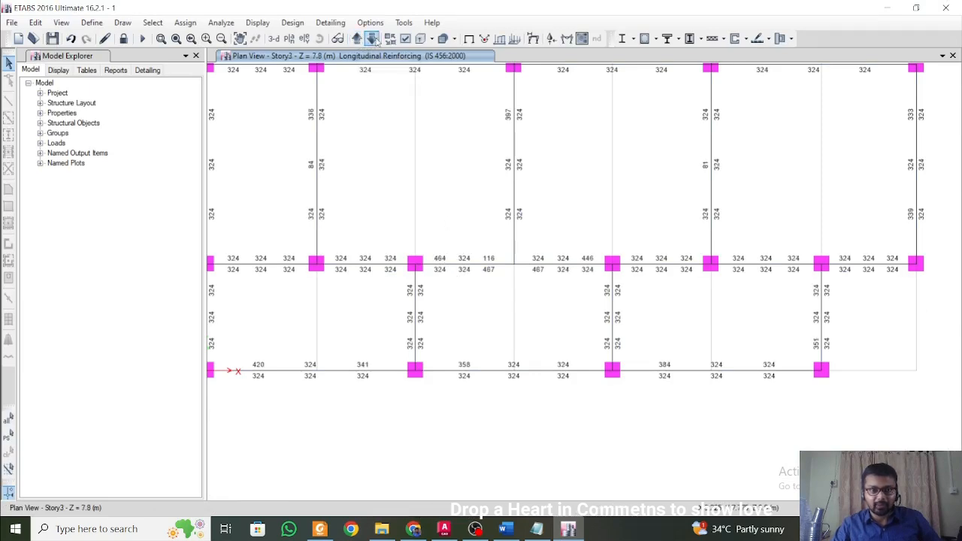
pyautogui.click(372, 39)
pyautogui.click(372, 38)
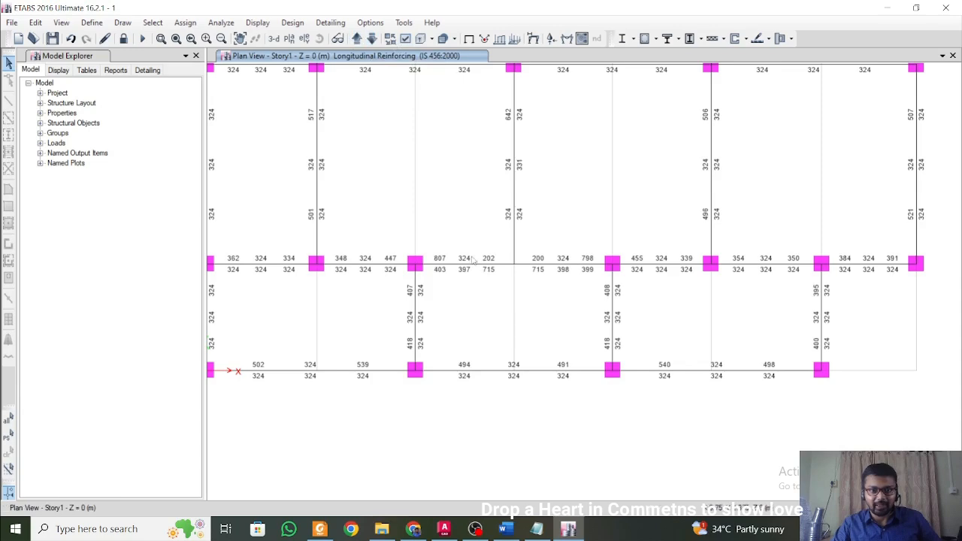
# Go back to the Word beam note and highlight the 3-16T bars and the extra 2-16T bars in turn.
pyautogui.click(887, 8)
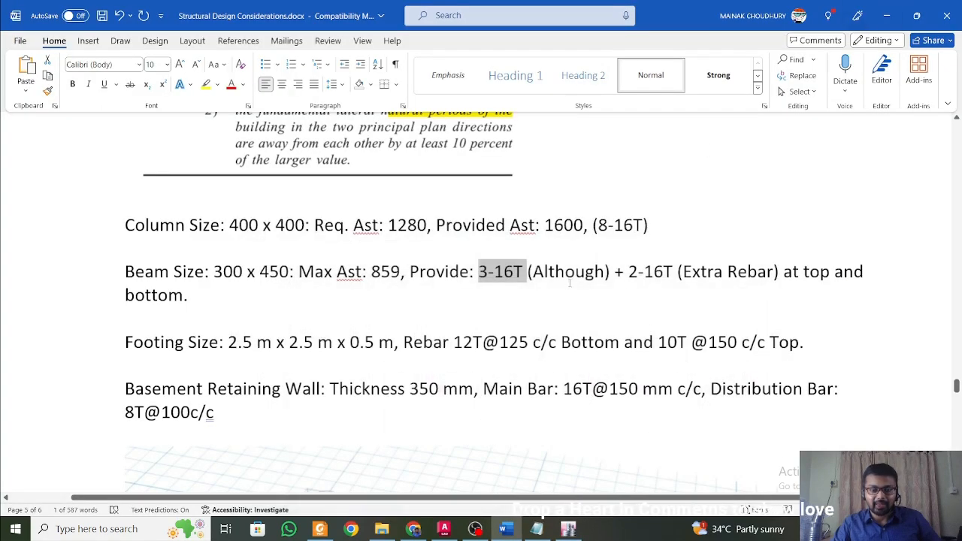
pyautogui.click(514, 274)
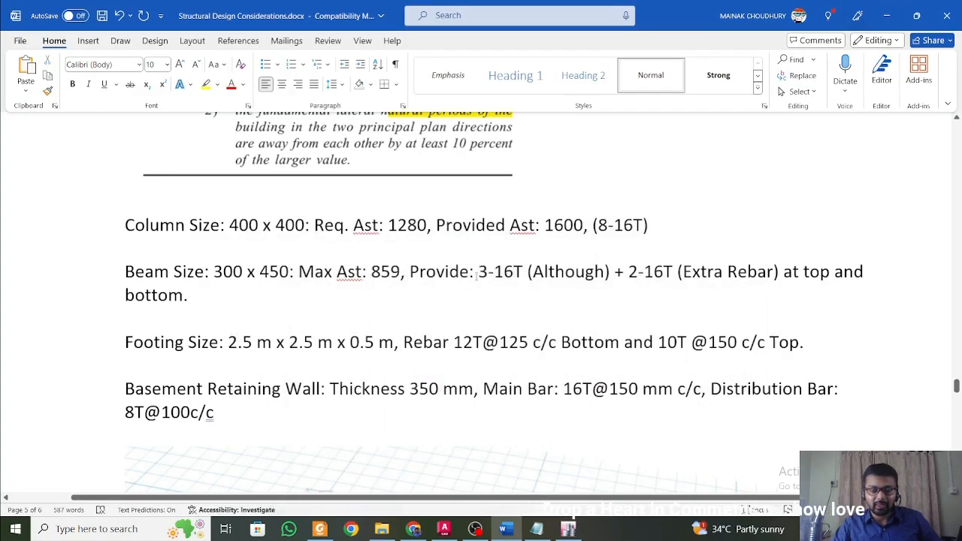
pyautogui.moveTo(473, 276); pyautogui.dragTo(525, 275)
pyautogui.click(522, 278)
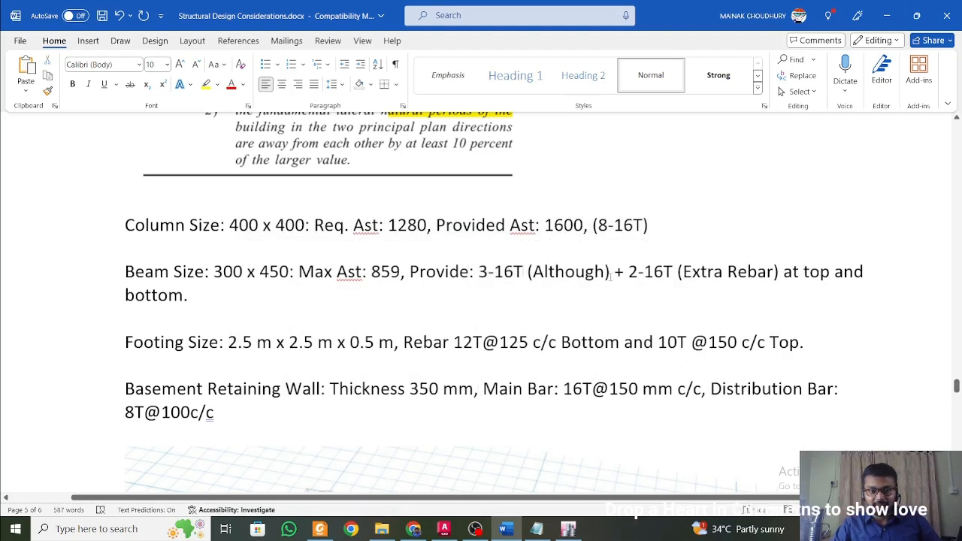
pyautogui.moveTo(611, 275); pyautogui.dragTo(686, 279)
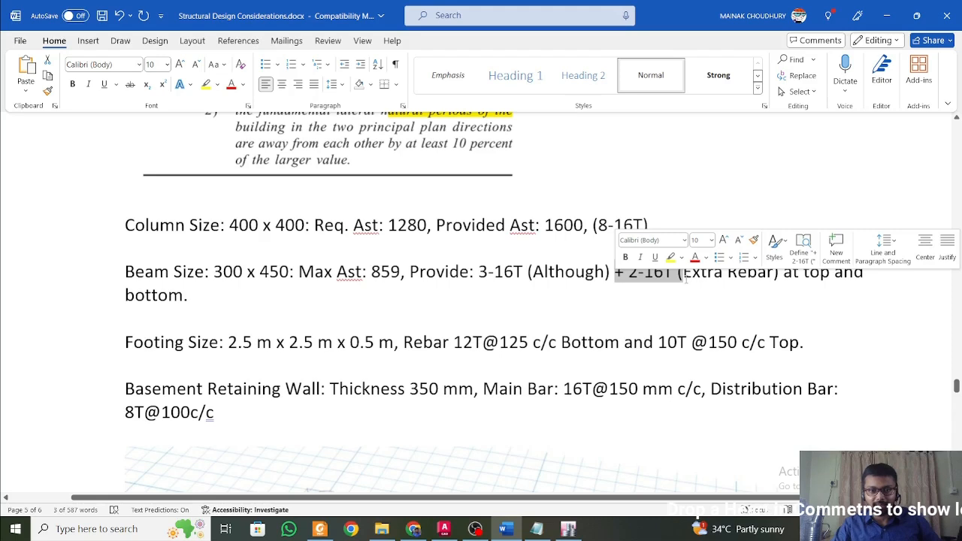
pyautogui.click(672, 290)
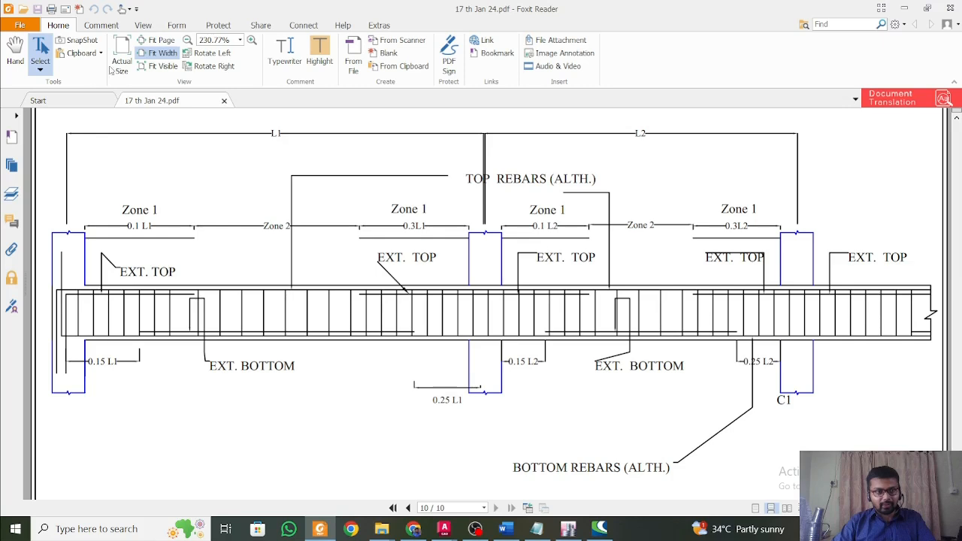
# Sketch a freehand bending moment curve across span L1 of the beam detail in the PDF with the Pencil.
pyautogui.moveTo(69, 183); pyautogui.dragTo(203, 309)
pyautogui.click(117, 152)
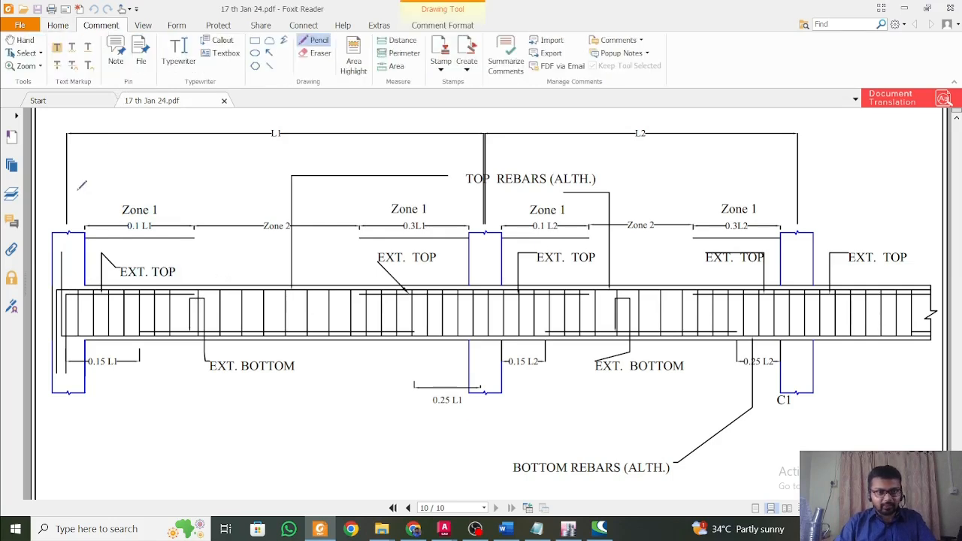
pyautogui.moveTo(70, 197)
pyautogui.mouseDown()
pyautogui.moveTo(106, 208)
pyautogui.moveTo(249, 361)
pyautogui.moveTo(328, 370)
pyautogui.moveTo(474, 184)
pyautogui.moveTo(503, 191)
pyautogui.mouseUp()
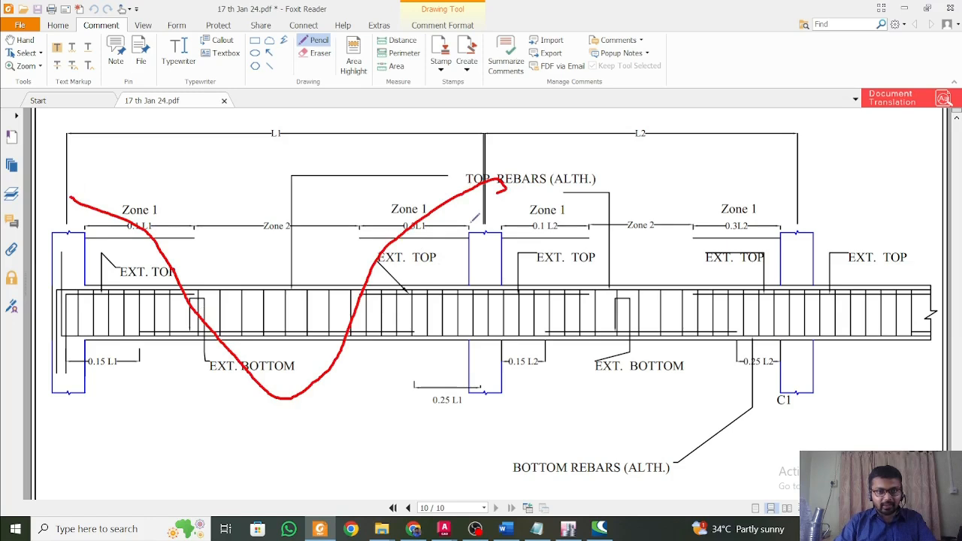
# Draw check marks at the extra top bars near both supports and at the extra bottom bars at midspan of L1.
pyautogui.moveTo(98, 248)
pyautogui.mouseDown()
pyautogui.moveTo(111, 263)
pyautogui.moveTo(137, 235)
pyautogui.mouseUp()
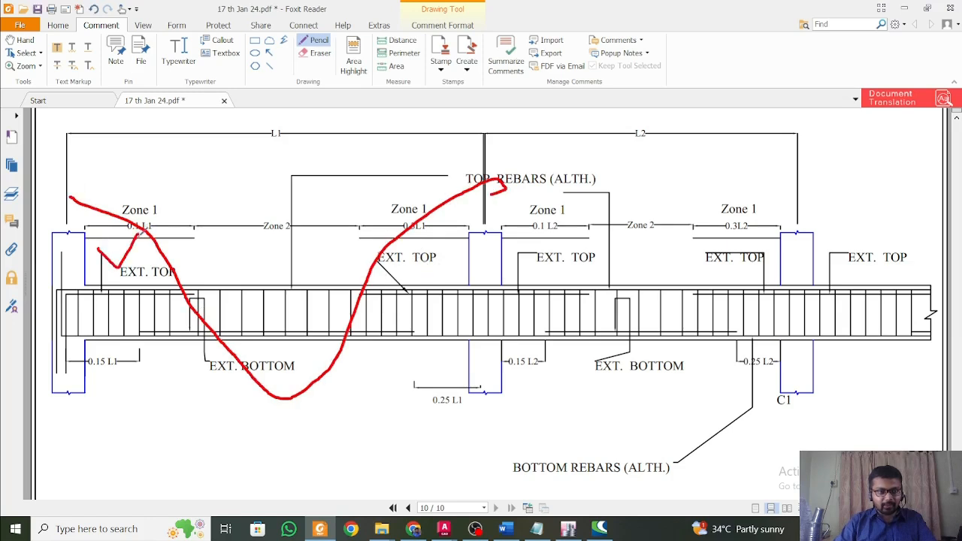
pyautogui.moveTo(426, 246)
pyautogui.mouseDown()
pyautogui.moveTo(440, 267)
pyautogui.moveTo(467, 230)
pyautogui.mouseUp()
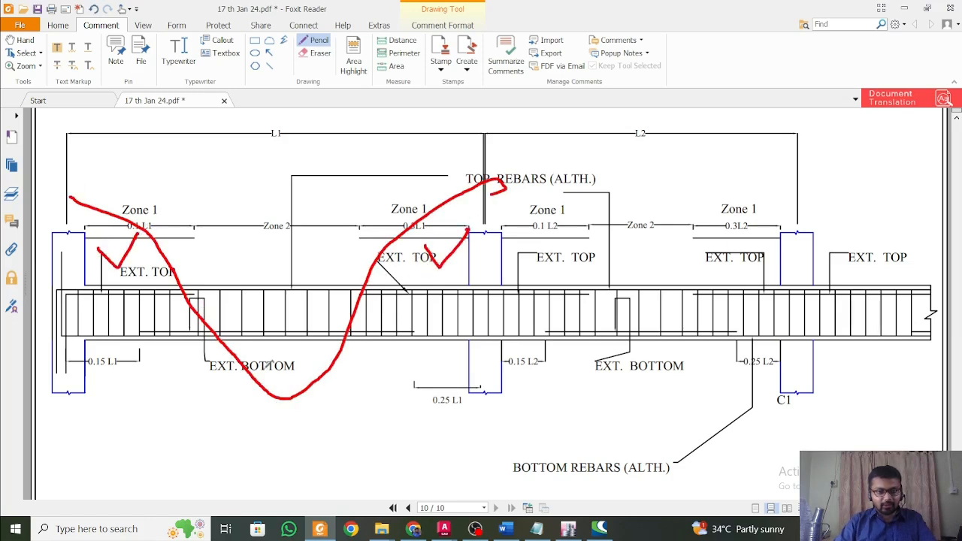
pyautogui.moveTo(263, 360)
pyautogui.mouseDown()
pyautogui.moveTo(277, 381)
pyautogui.moveTo(315, 334)
pyautogui.mouseUp()
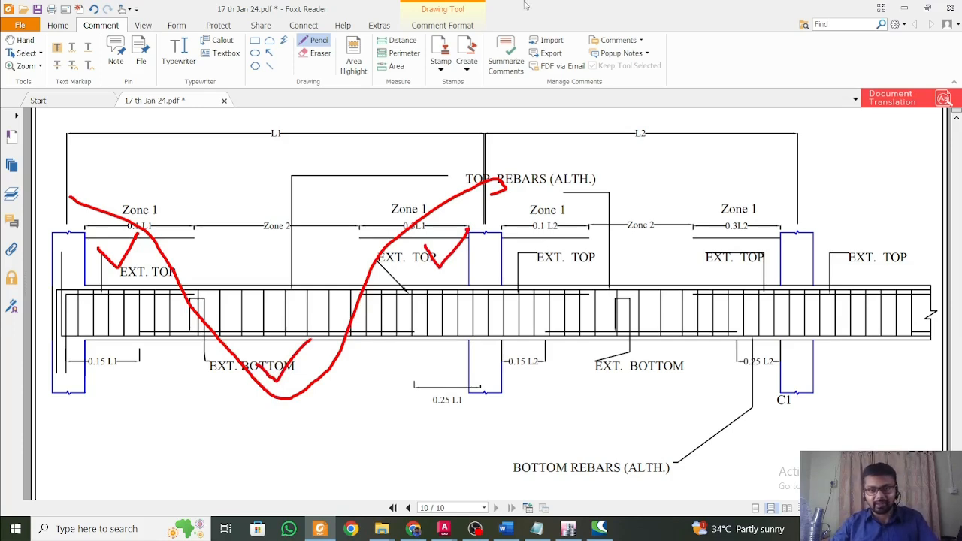
# Switch from the PDF back to ETABS and examine the beam reinforcement areas on the Story1 plan.
pyautogui.click(905, 8)
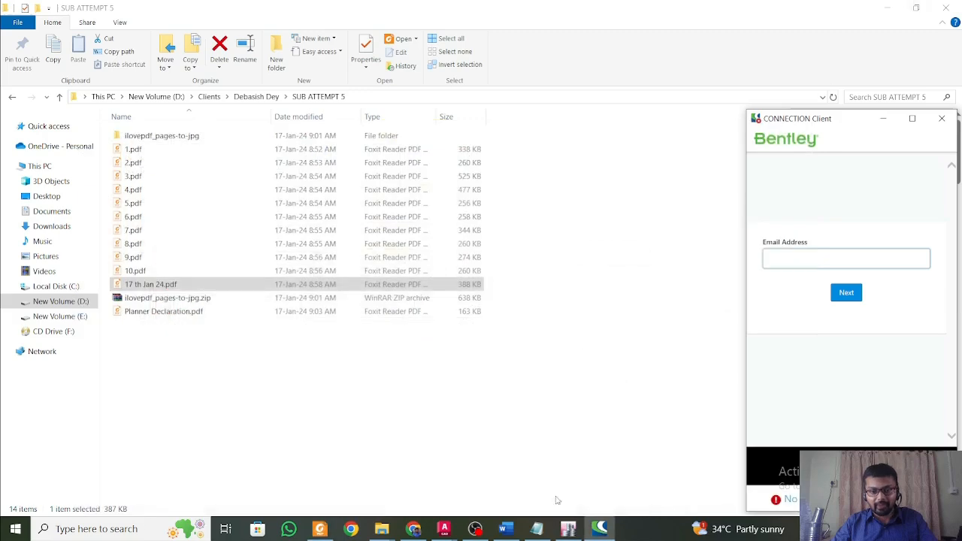
pyautogui.click(569, 529)
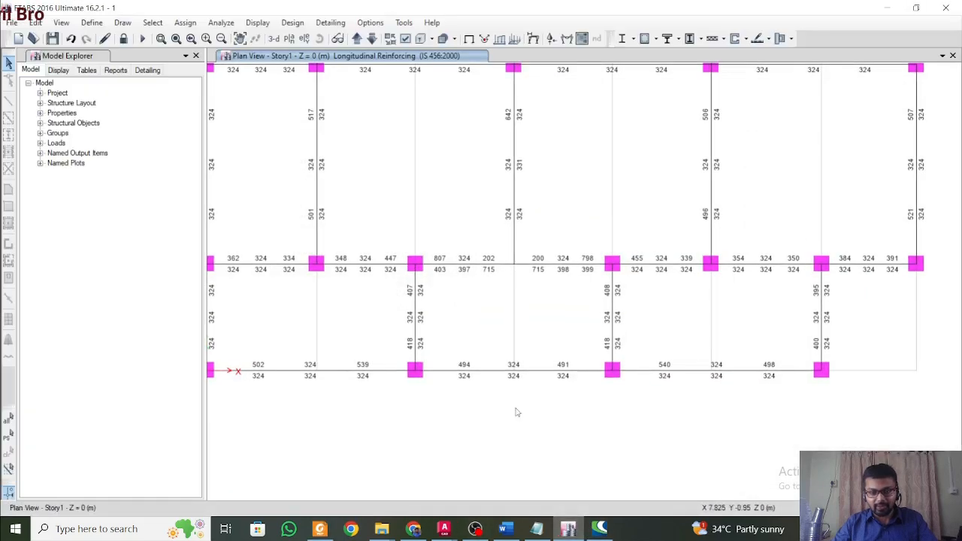
pyautogui.moveTo(517, 413); pyautogui.dragTo(557, 431, button='middle')
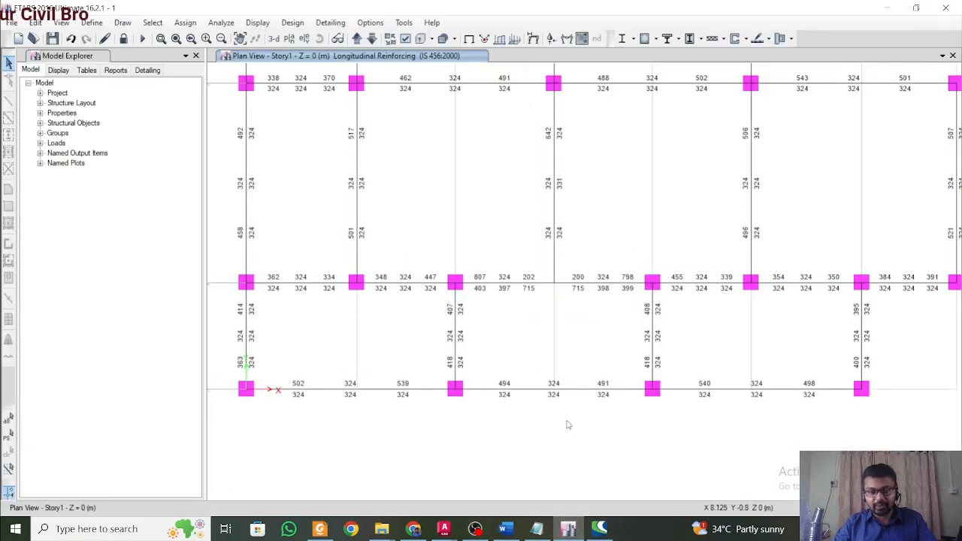
pyautogui.scroll(-3, 569, 424)
pyautogui.scroll(3, 605, 405)
pyautogui.moveTo(658, 349); pyautogui.dragTo(672, 387, button='middle')
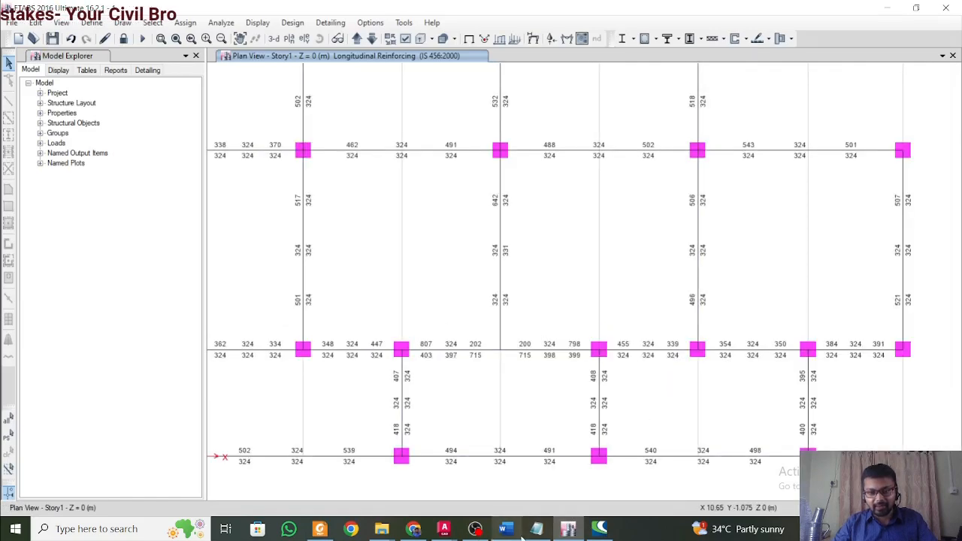
# Return to the Word design notes and review the 300 x 450 beam size and its bar provision.
pyautogui.moveTo(521, 538)
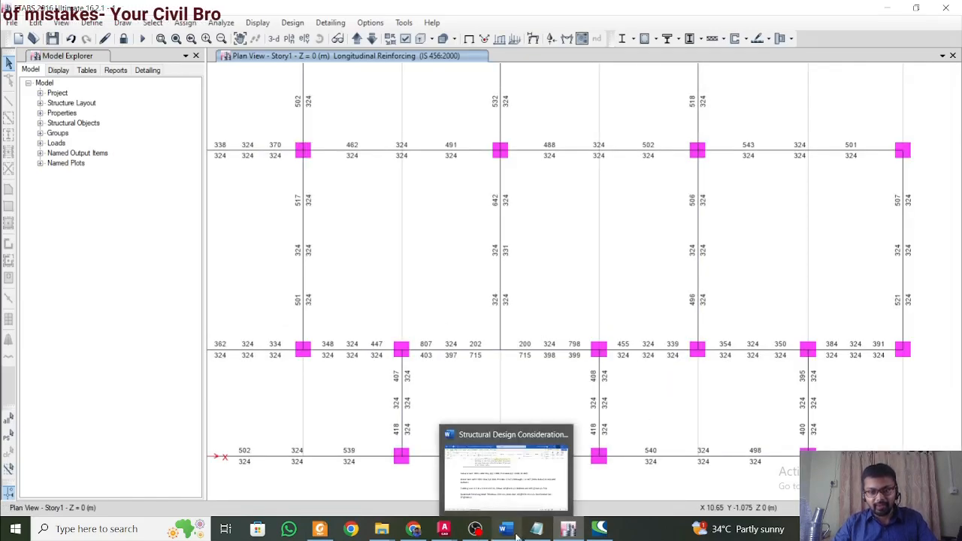
pyautogui.click(516, 536)
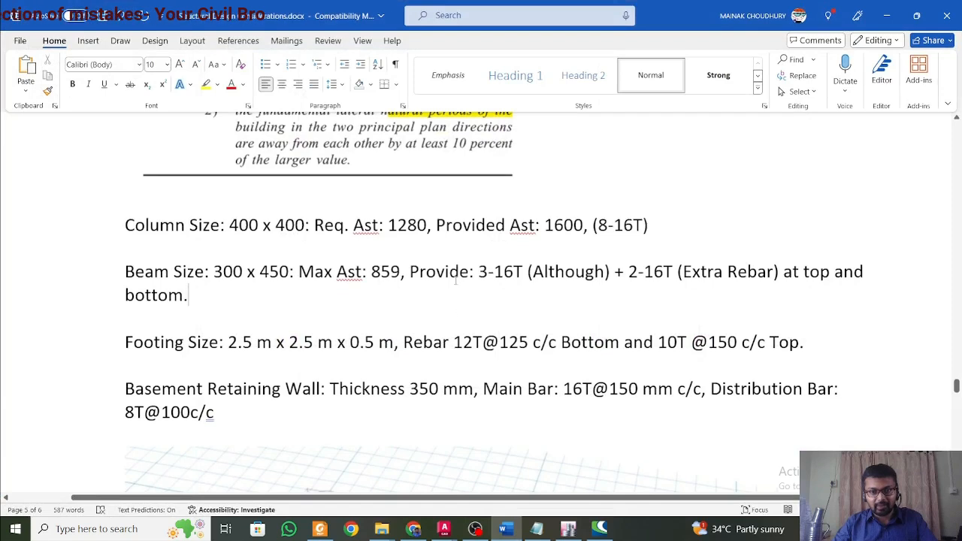
pyautogui.moveTo(456, 280); pyautogui.dragTo(125, 275)
pyautogui.click(576, 259)
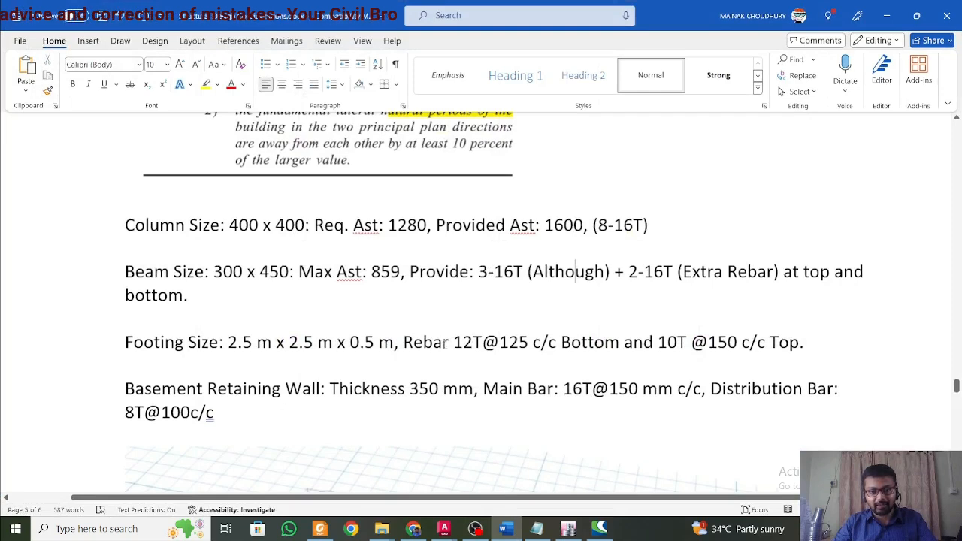
# Review the footing size in the Word design notes, switch to ETABS and display the reinforced model in 3D.
pyautogui.click(322, 336)
pyautogui.click(350, 337)
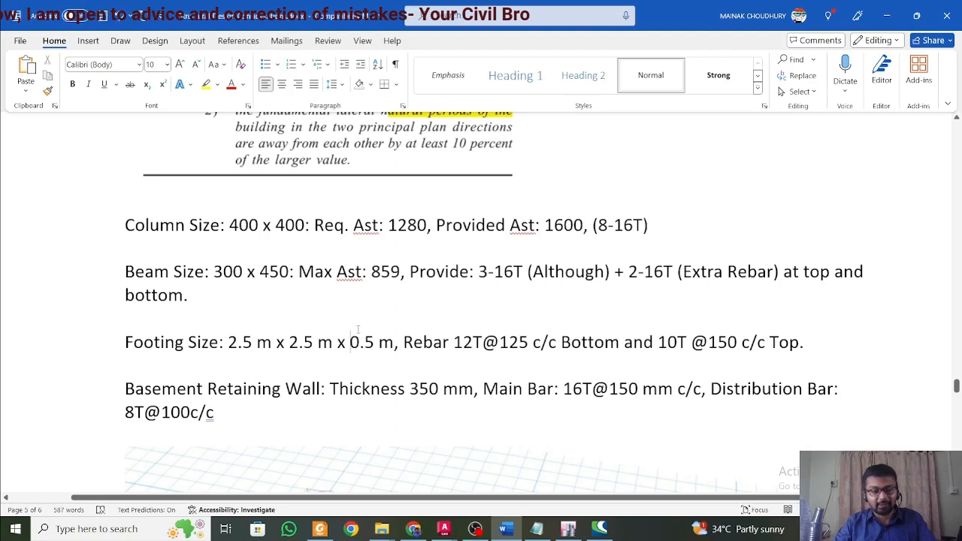
pyautogui.click(566, 528)
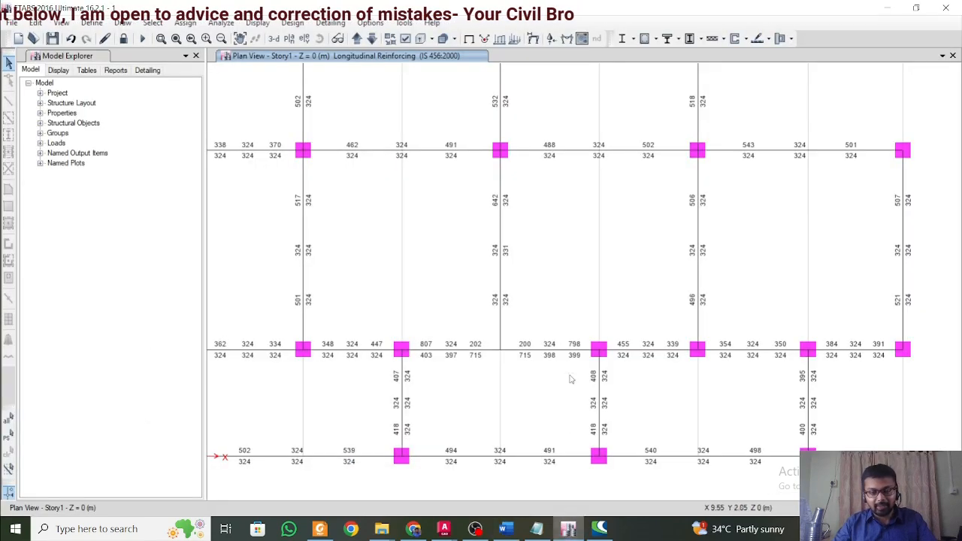
pyautogui.moveTo(582, 323); pyautogui.dragTo(566, 395, button='middle')
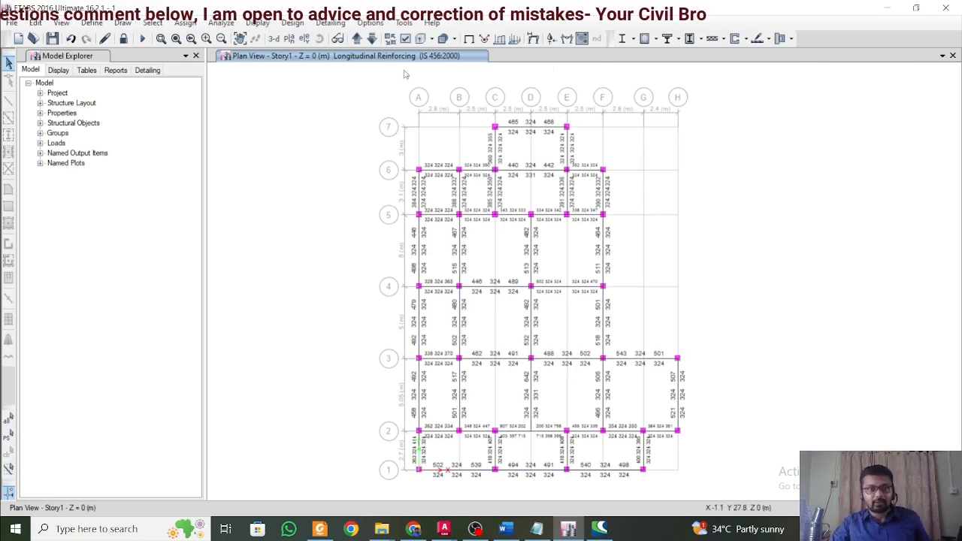
pyautogui.click(280, 42)
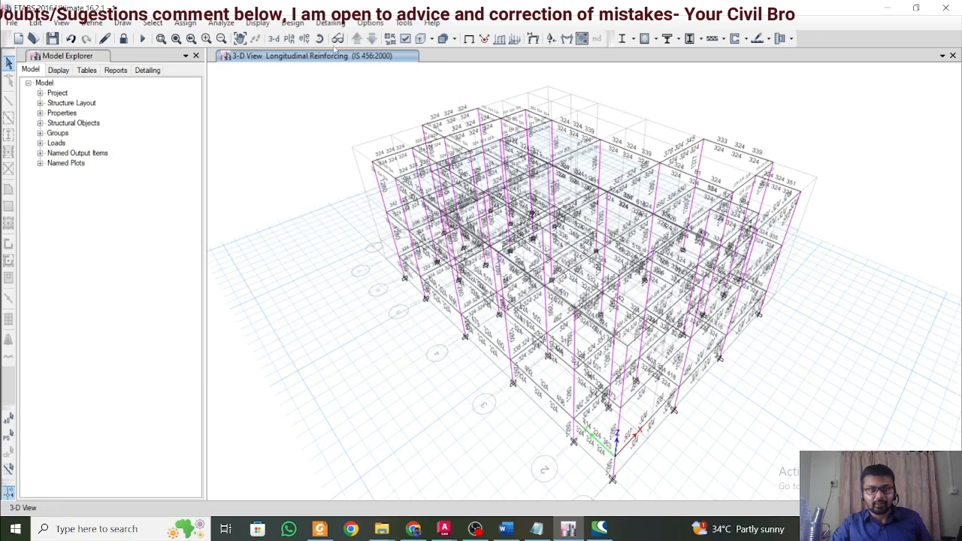
# Show the Joint Reactions table from the analysis results.
pyautogui.click(220, 23)
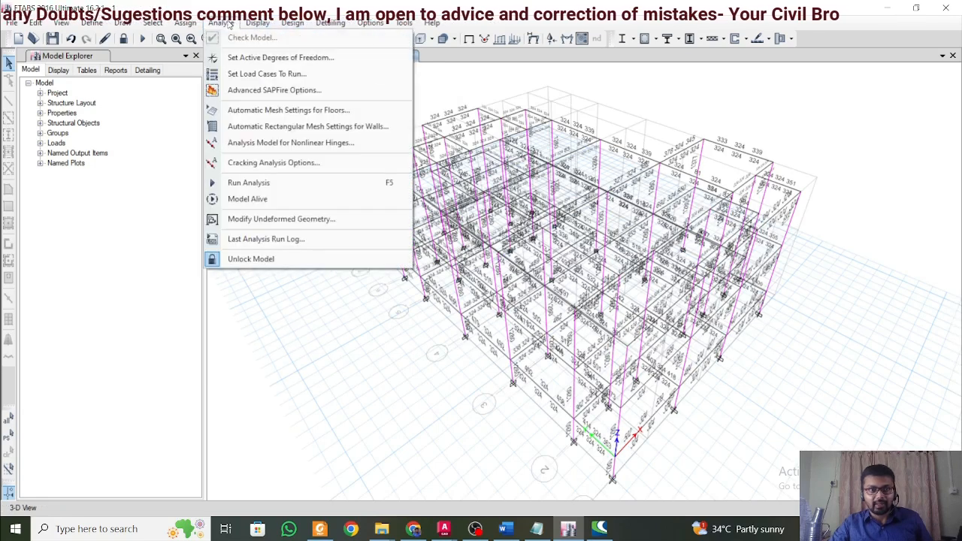
pyautogui.click(329, 23)
pyautogui.click(325, 27)
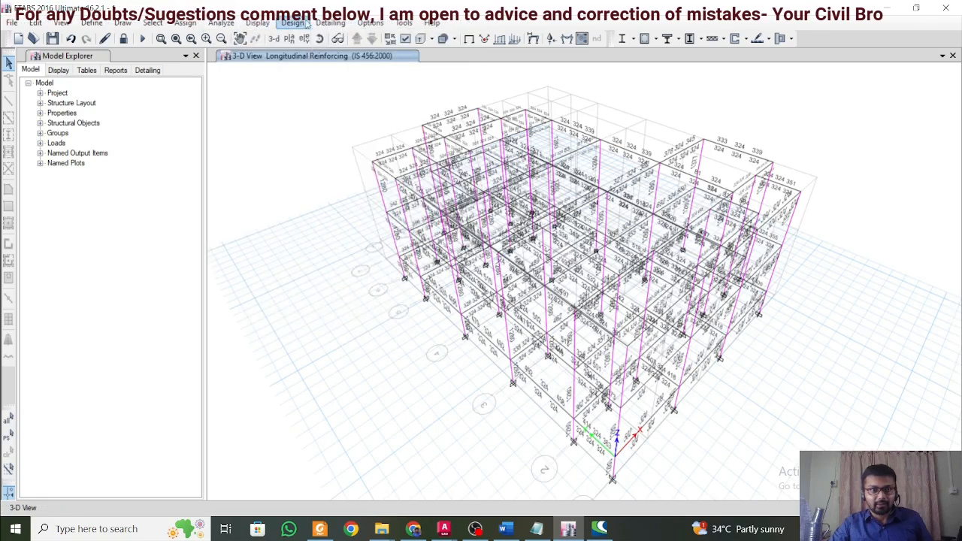
pyautogui.click(259, 24)
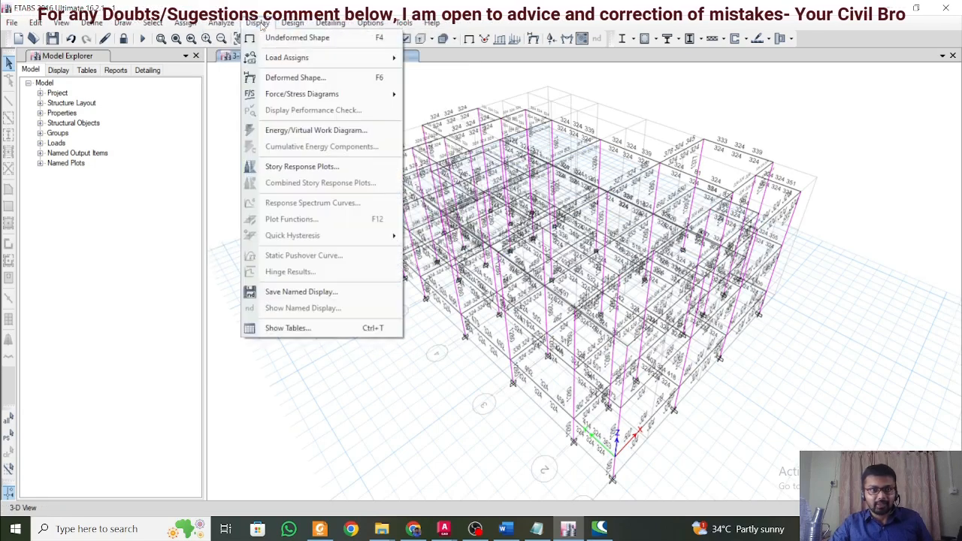
pyautogui.click(264, 328)
pyautogui.click(345, 100)
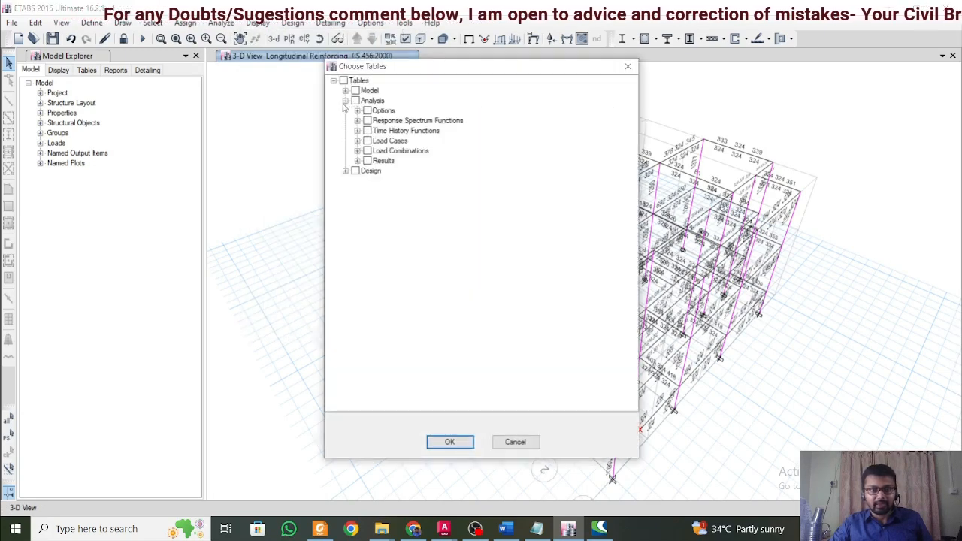
pyautogui.click(357, 161)
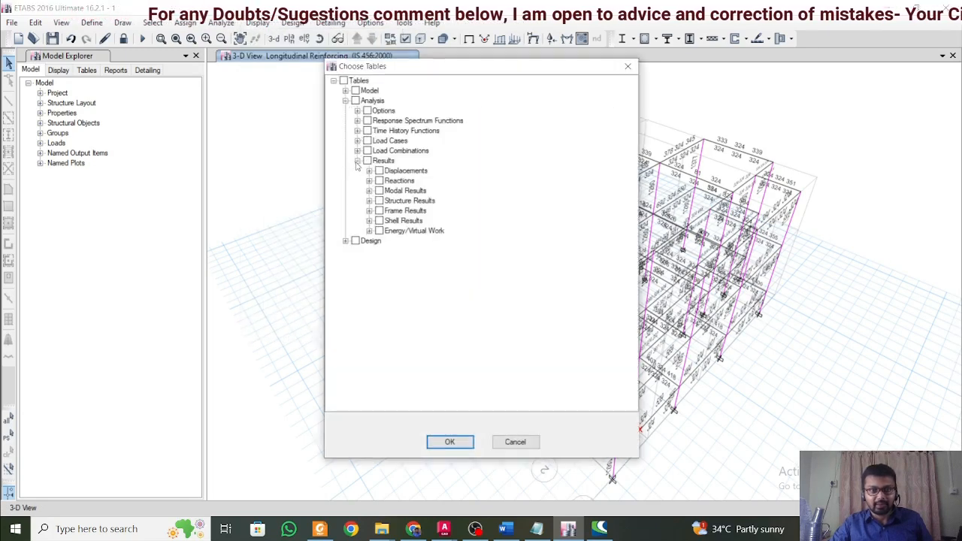
pyautogui.click(370, 180)
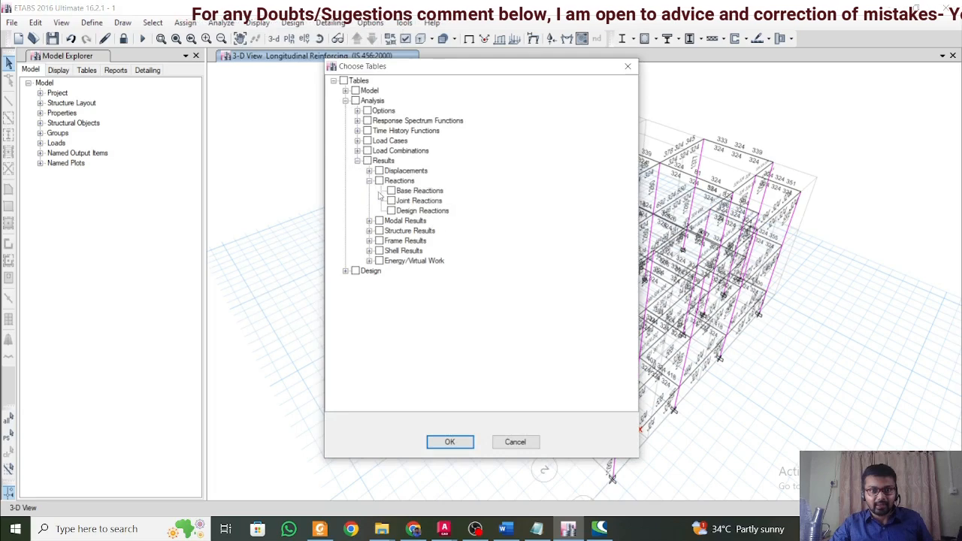
pyautogui.click(393, 201)
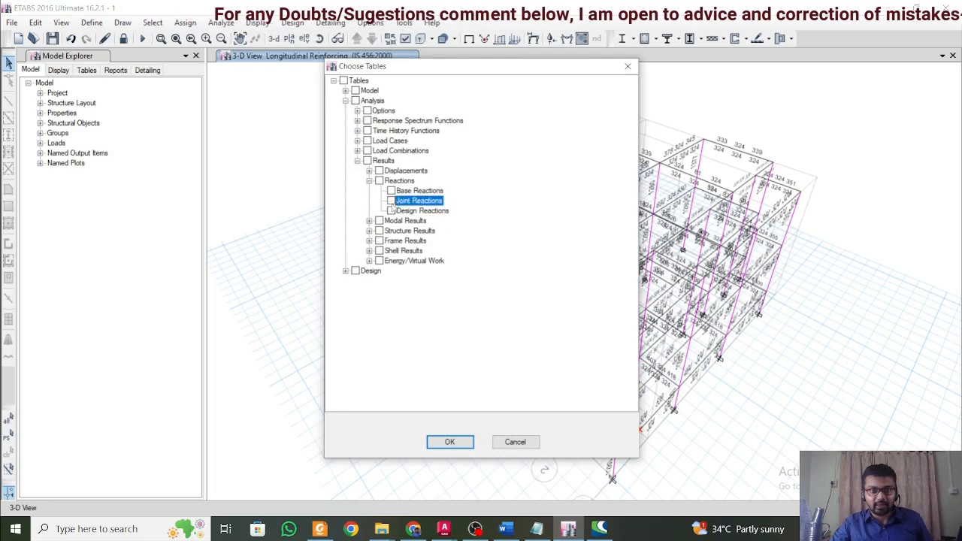
pyautogui.click(449, 442)
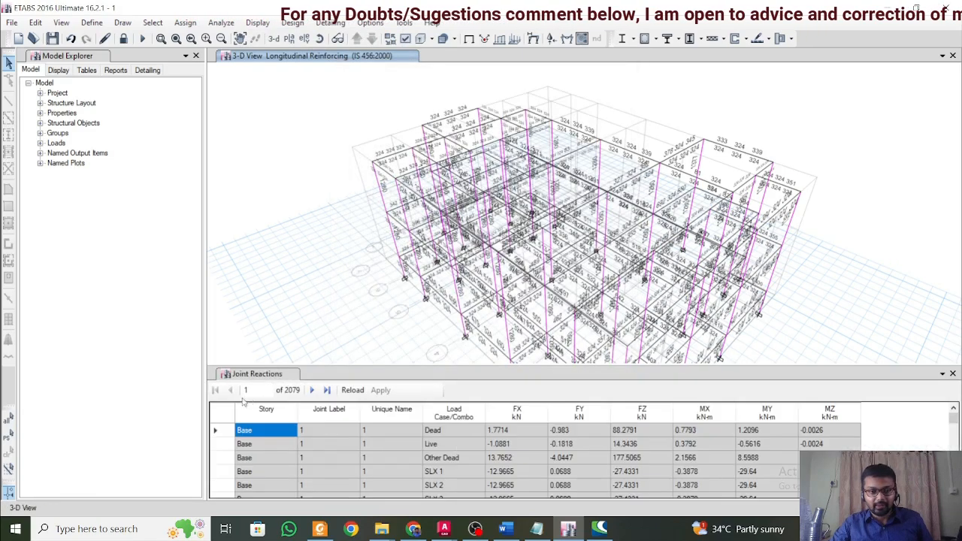
# Select and copy all records of the Joint Reactions table.
pyautogui.click(230, 408)
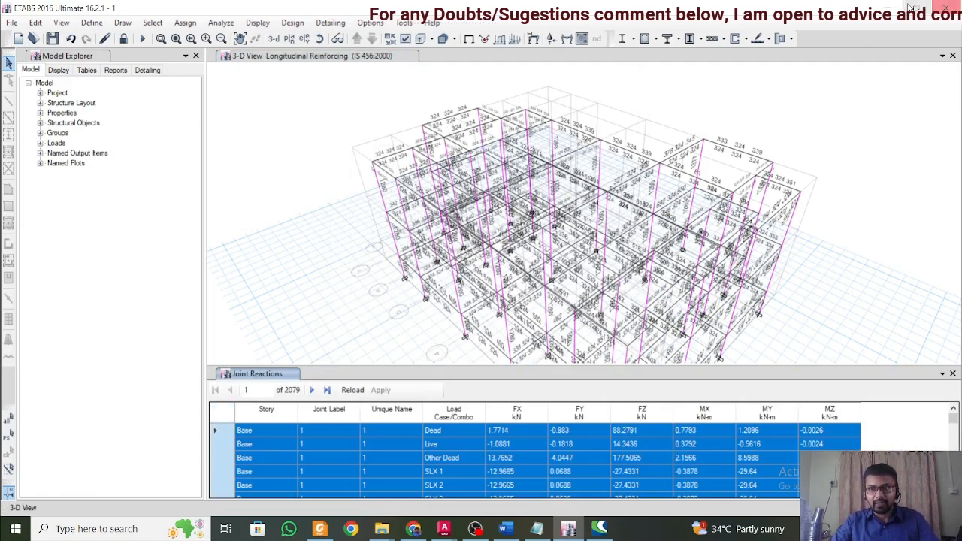
pyautogui.scroll(-10, 324, 437)
pyautogui.scroll(-20, 327, 436)
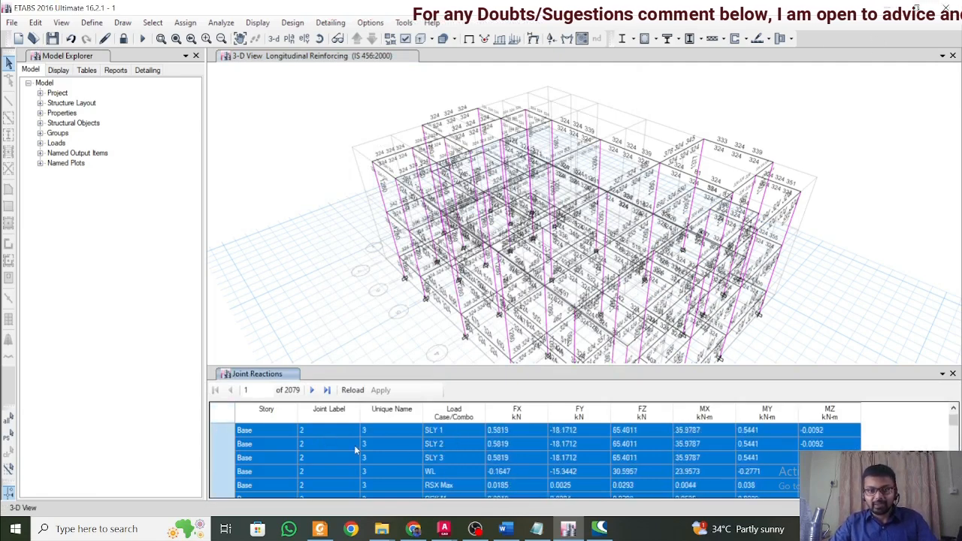
pyautogui.scroll(-20, 369, 460)
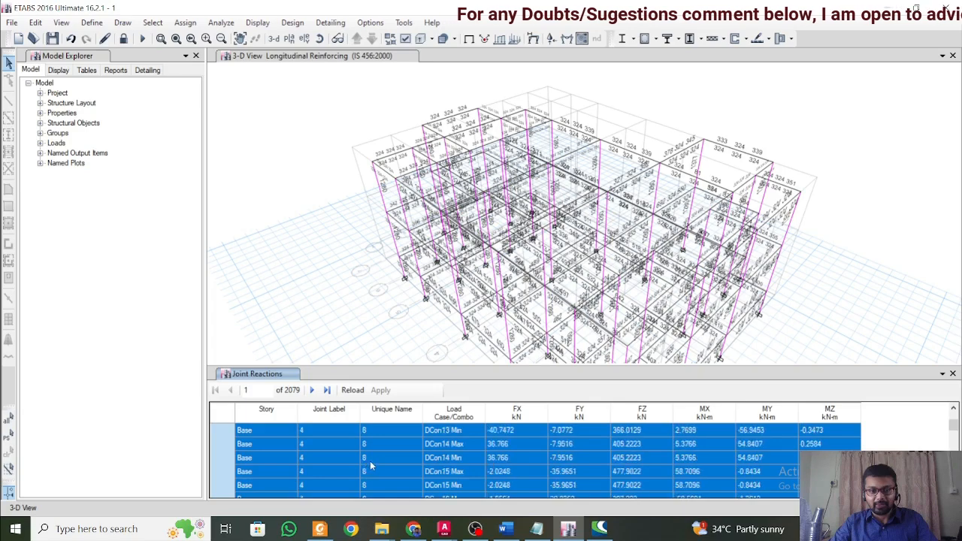
# Create a new XLSX worksheet on the desktop with its default name and open it in Excel.
pyautogui.click(890, 14)
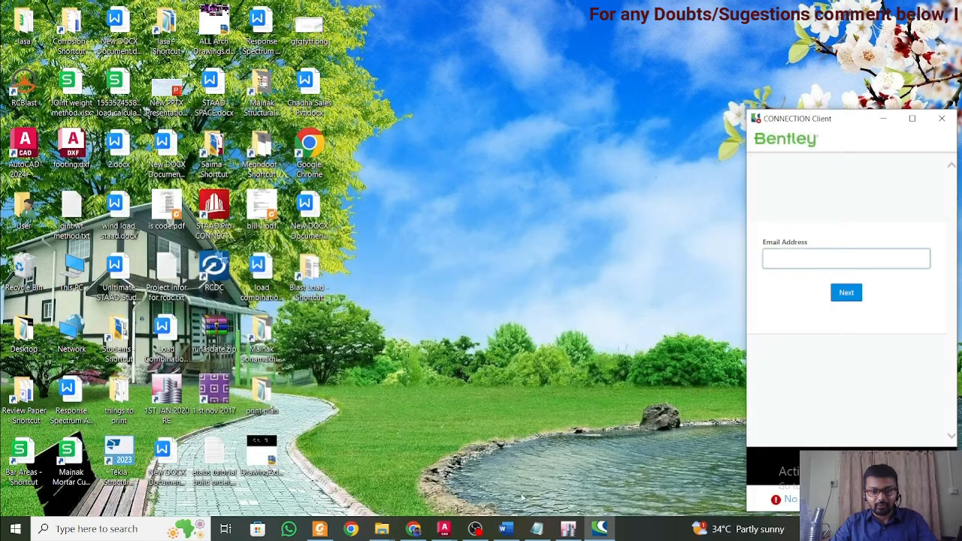
pyautogui.rightClick(395, 410)
pyautogui.moveTo(461, 369)
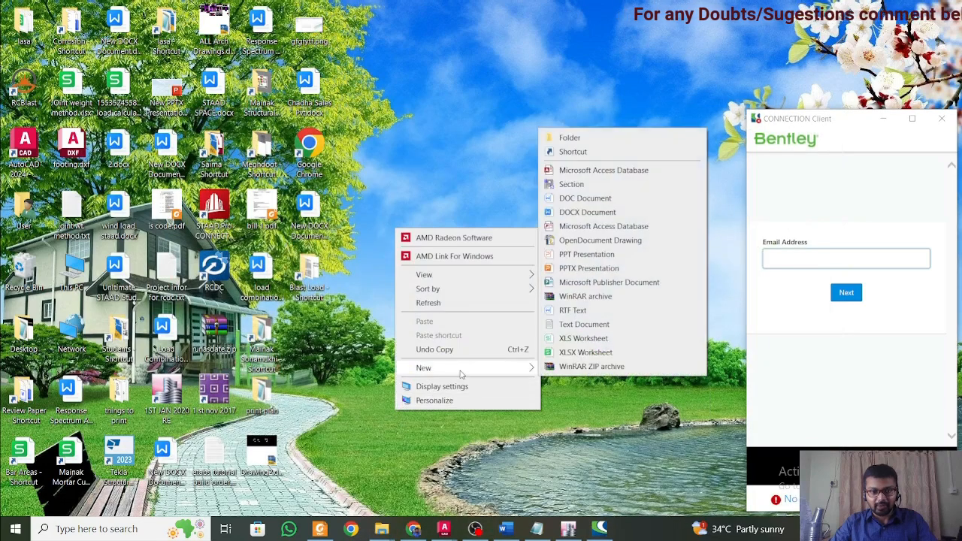
pyautogui.click(572, 353)
pyautogui.press('Return')
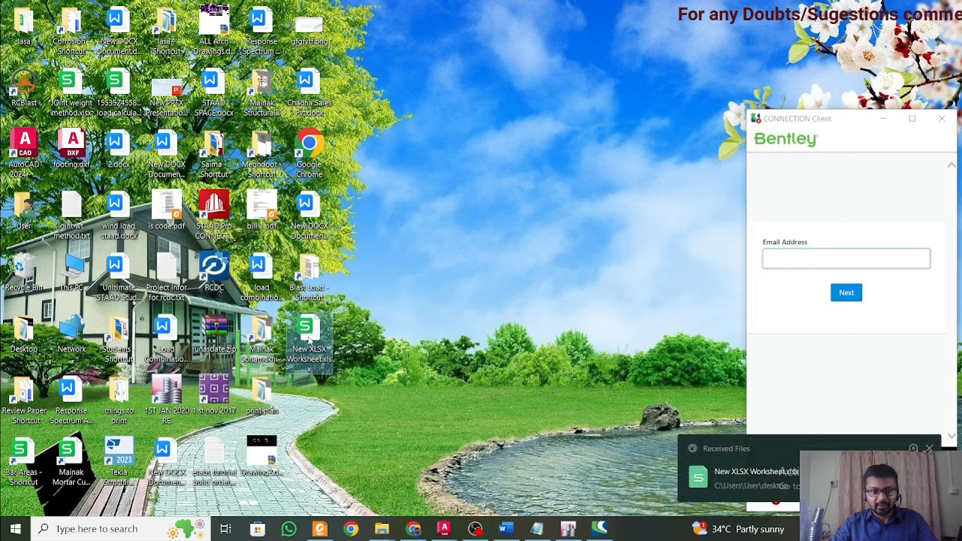
pyautogui.doubleClick(310, 338)
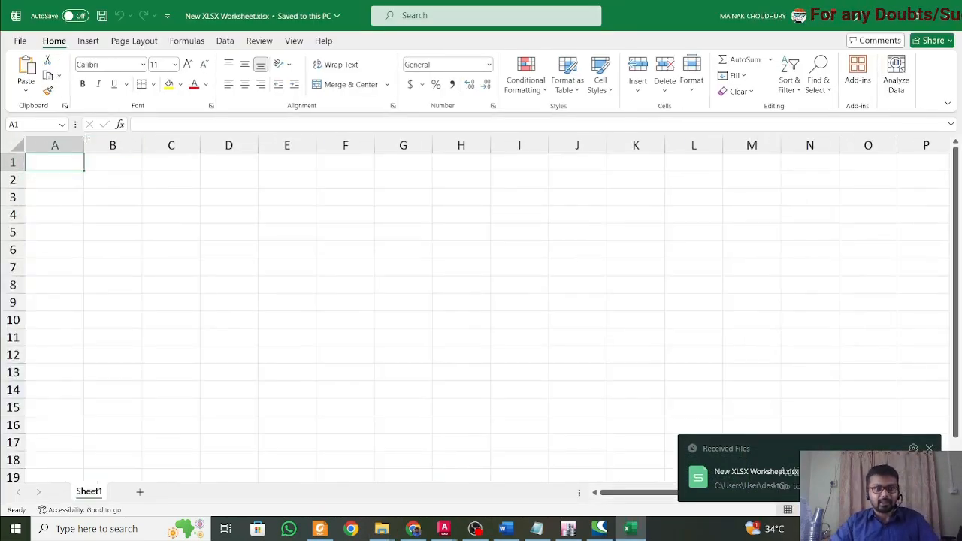
# Paste the joint reactions into the sheet from A1 and clear the story, joint and load case data in columns B to E.
pyautogui.hotkey('ctrl', 'v')
pyautogui.click(166, 220)
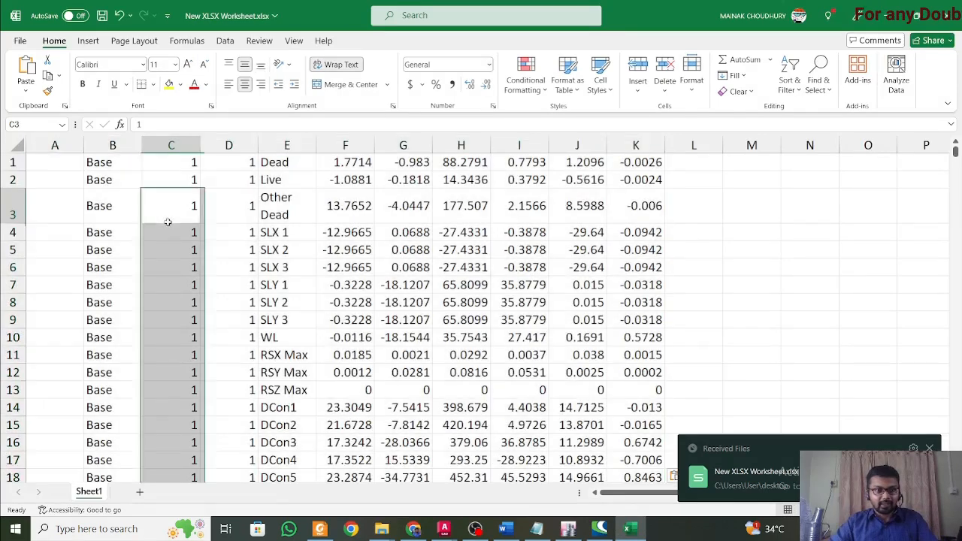
pyautogui.click(99, 147)
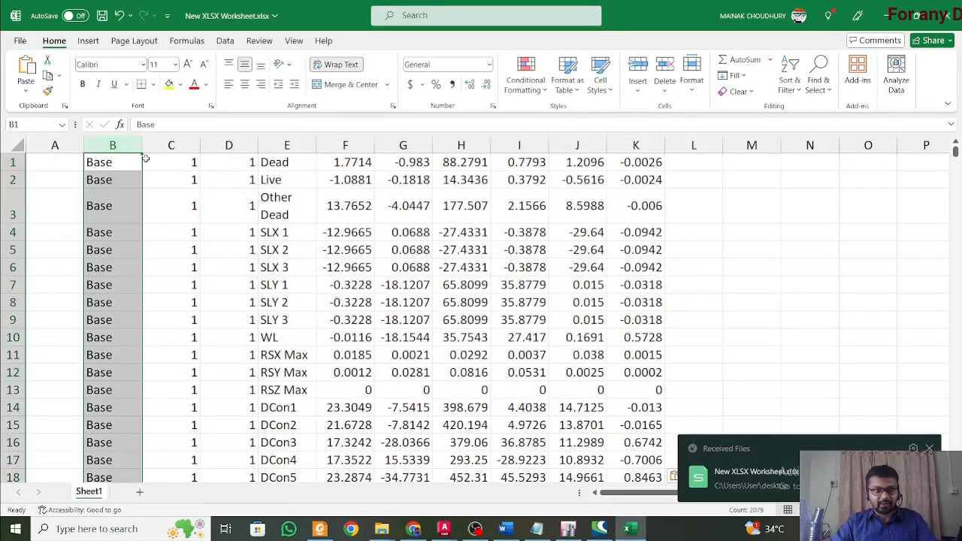
pyautogui.keyDown('shift'); pyautogui.click(287, 146); pyautogui.keyUp('shift')
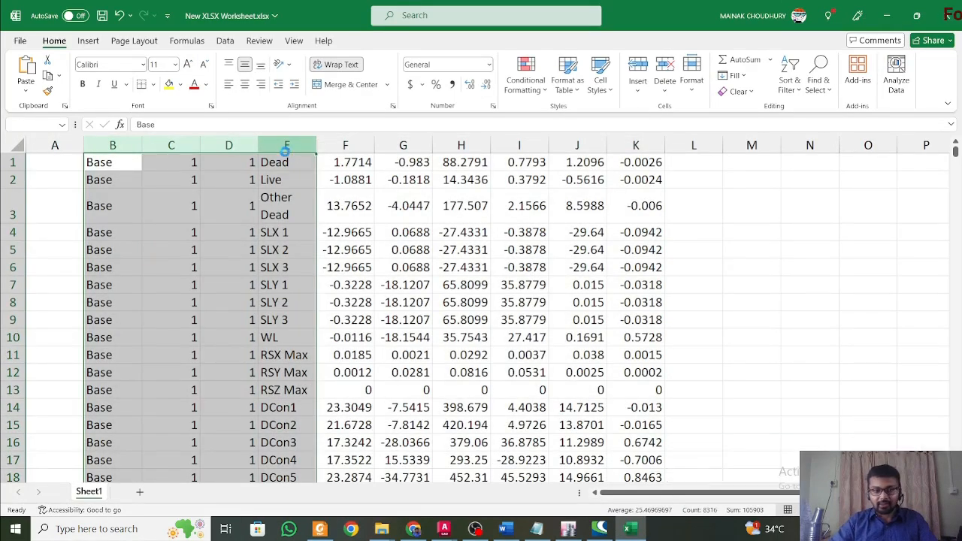
pyautogui.press('Delete')
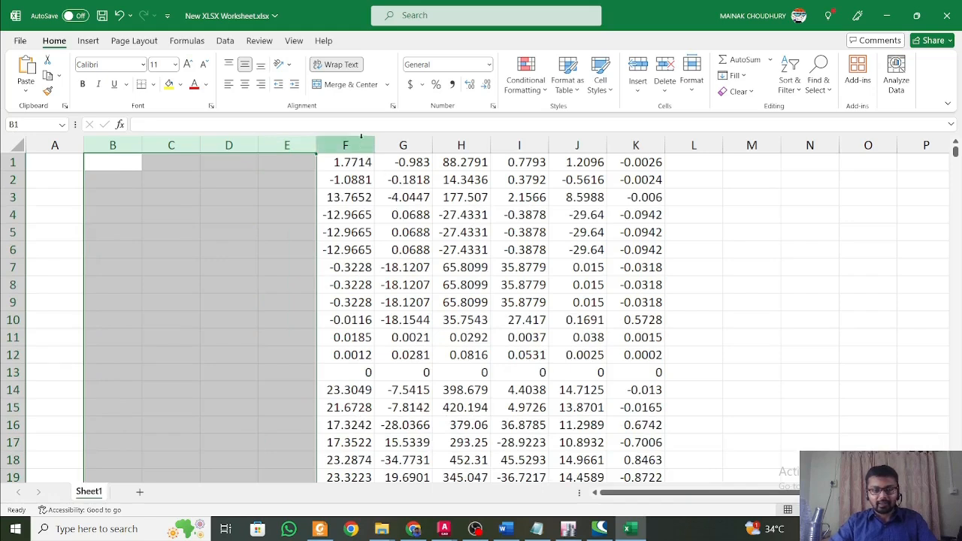
# Clear the FX and FY reaction values in columns F and G.
pyautogui.click(361, 141)
pyautogui.click(404, 144)
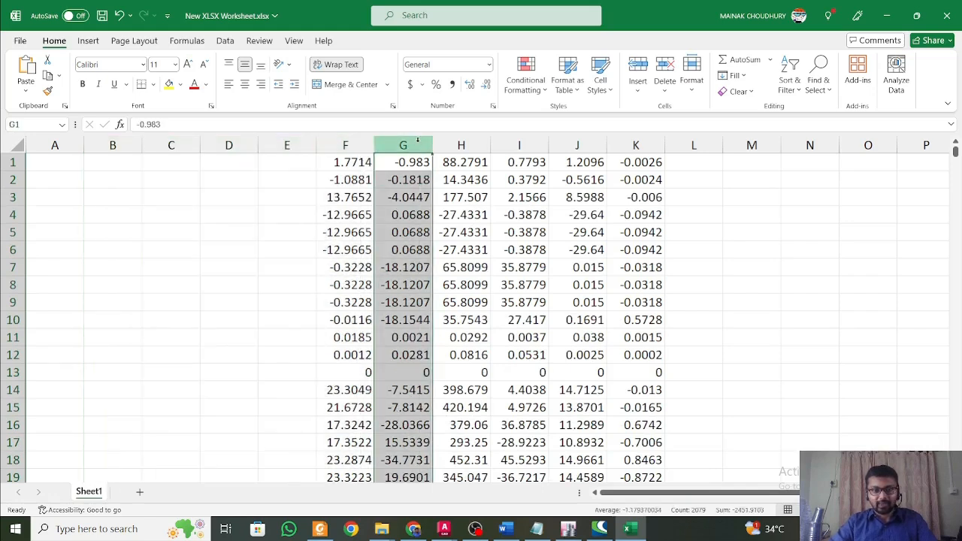
pyautogui.click(461, 144)
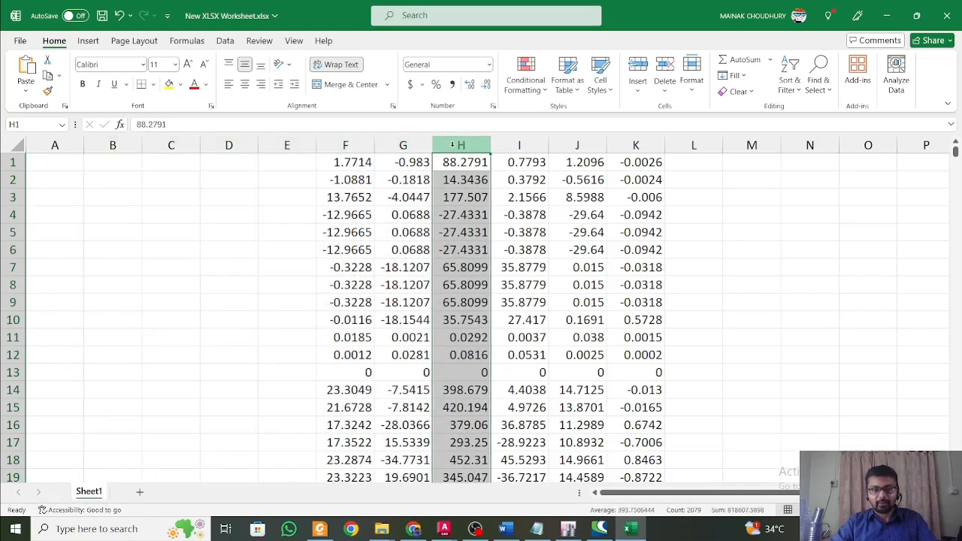
pyautogui.click(364, 143)
pyautogui.keyDown('ctrl'); pyautogui.click(401, 142); pyautogui.keyUp('ctrl')
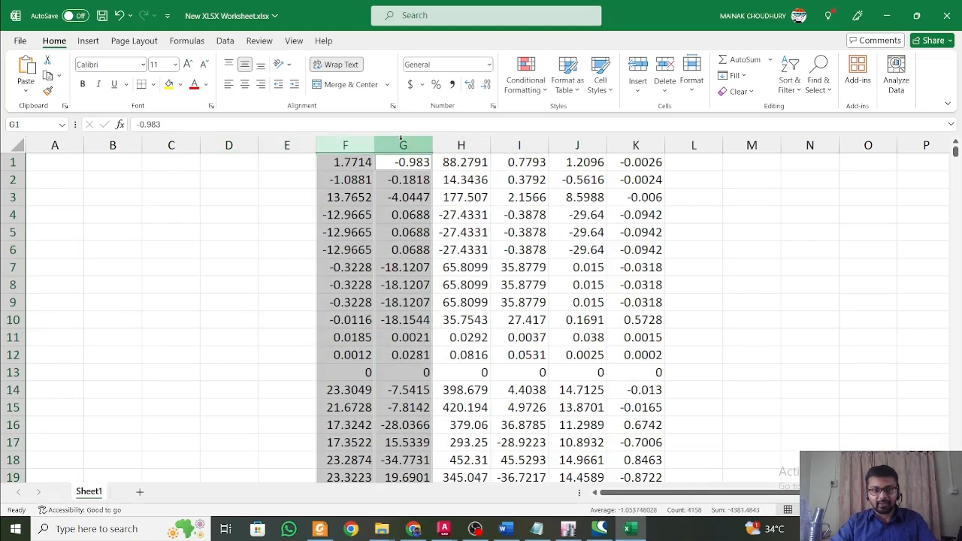
pyautogui.press('Delete')
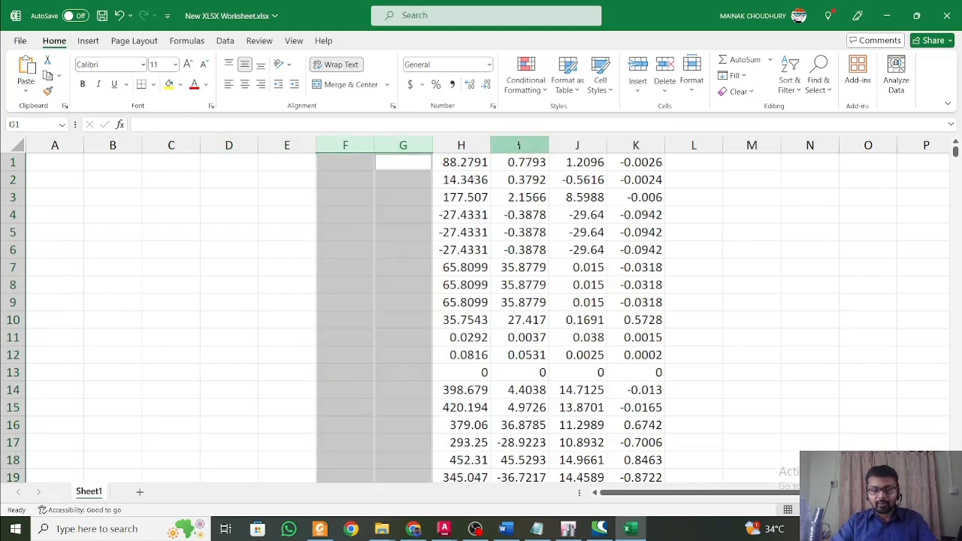
# Clear the MZ moment values in column K.
pyautogui.click(515, 144)
pyautogui.click(578, 143)
pyautogui.click(636, 143)
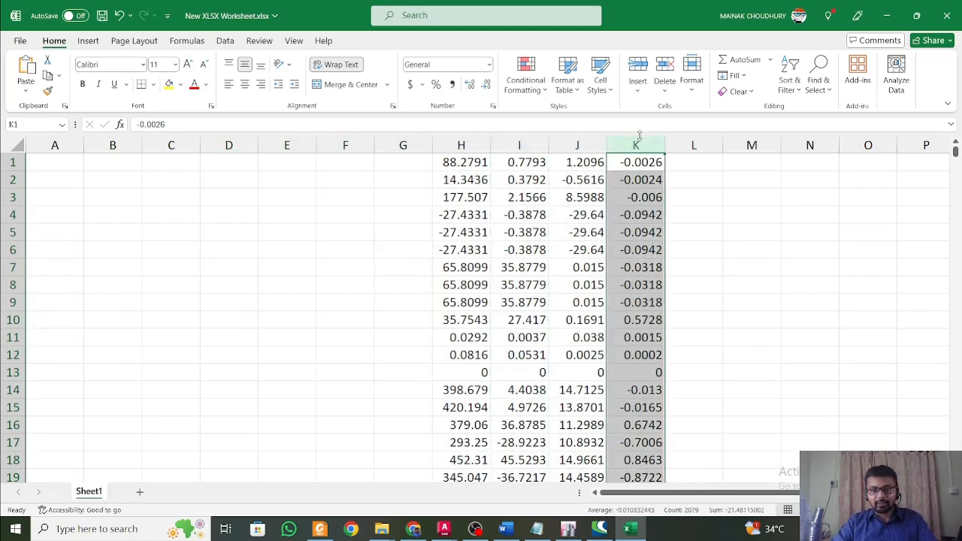
pyautogui.press('Delete')
# Move the FZ, MX and MY values from columns H to J into columns A to C.
pyautogui.click(476, 146)
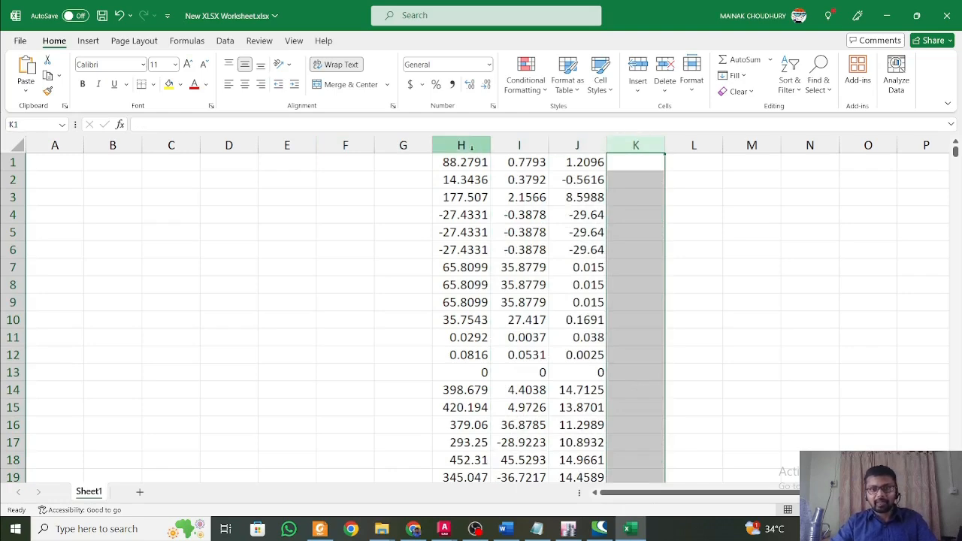
pyautogui.keyDown('shift'); pyautogui.click(577, 144); pyautogui.keyUp('shift')
pyautogui.hotkey('ctrl', 'c')
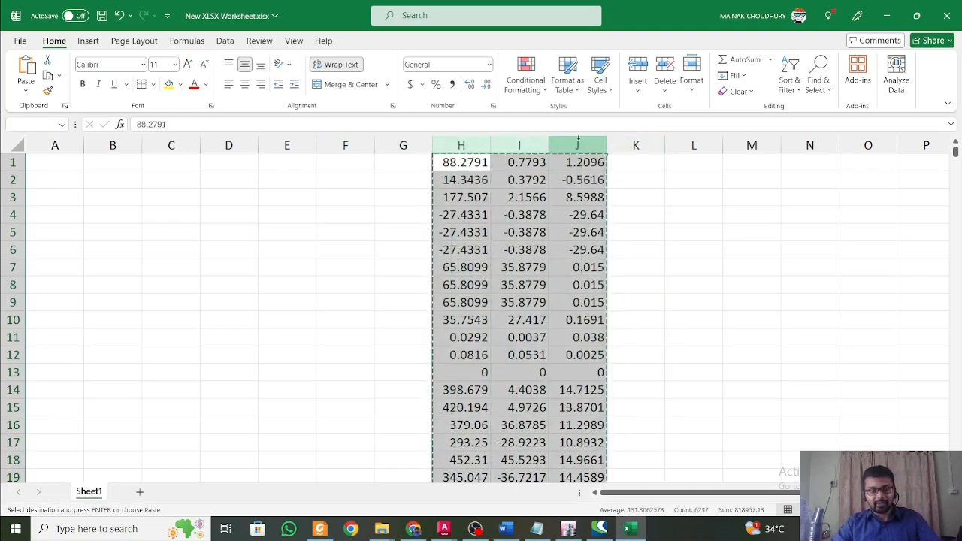
pyautogui.click(71, 157)
pyautogui.click(71, 145)
pyautogui.keyDown('shift'); pyautogui.click(171, 145); pyautogui.keyUp('shift')
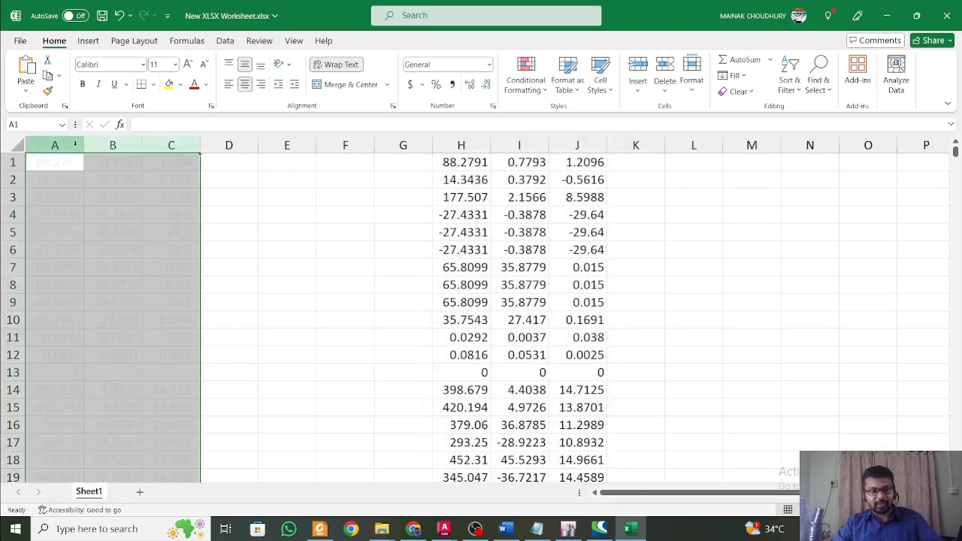
pyautogui.hotkey('ctrl', 'v')
pyautogui.click(320, 192)
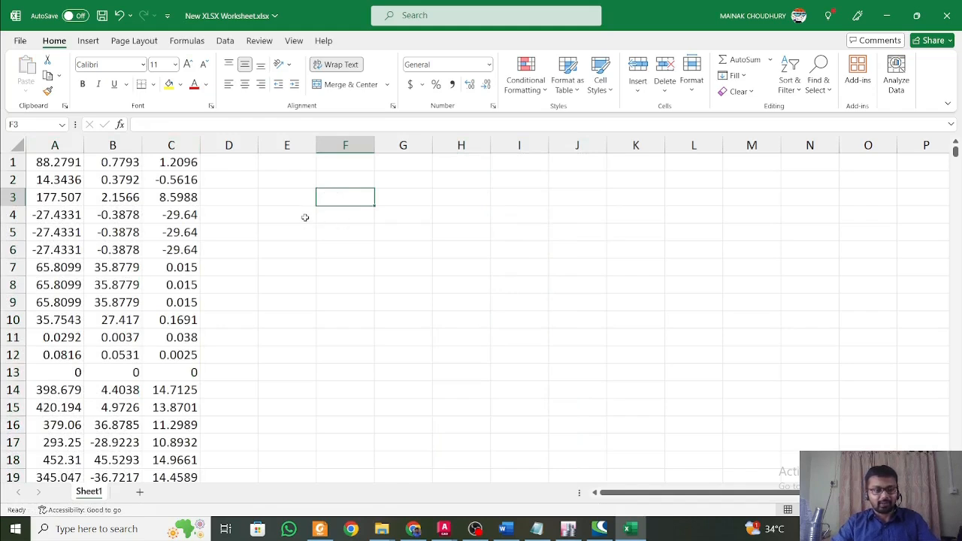
# Enter a MAX formula in cell E2 over the range A1:A2.
pyautogui.click(286, 191)
pyautogui.click(284, 181)
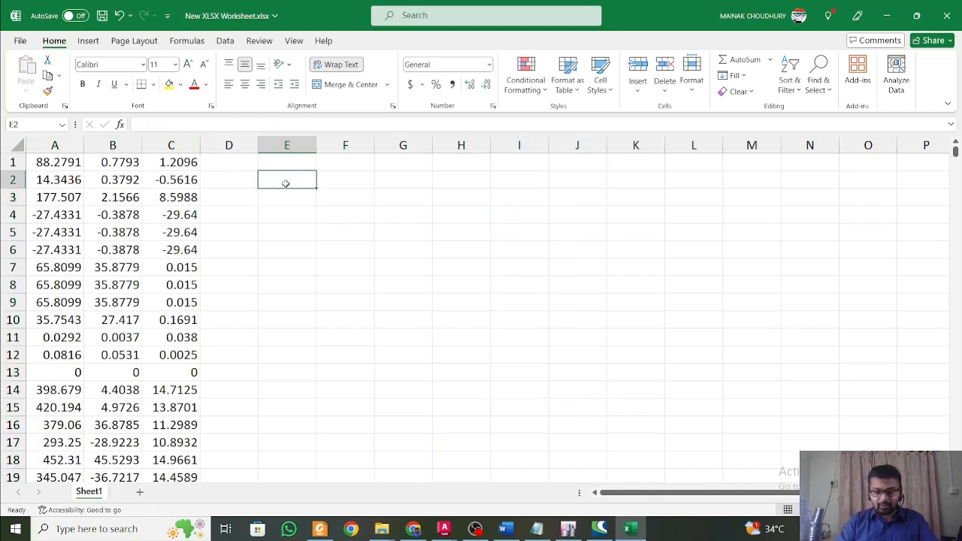
pyautogui.write('=max(')
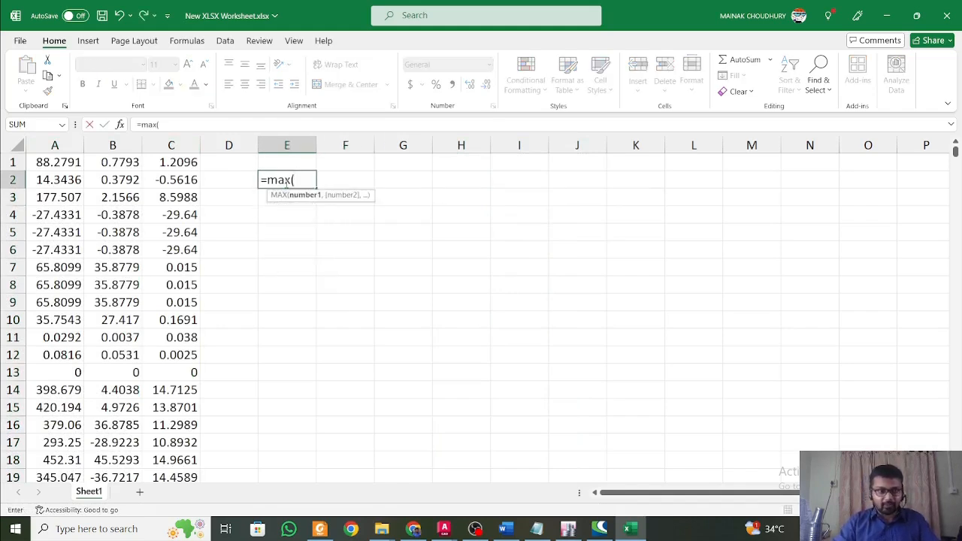
pyautogui.moveTo(44, 161); pyautogui.dragTo(51, 185)
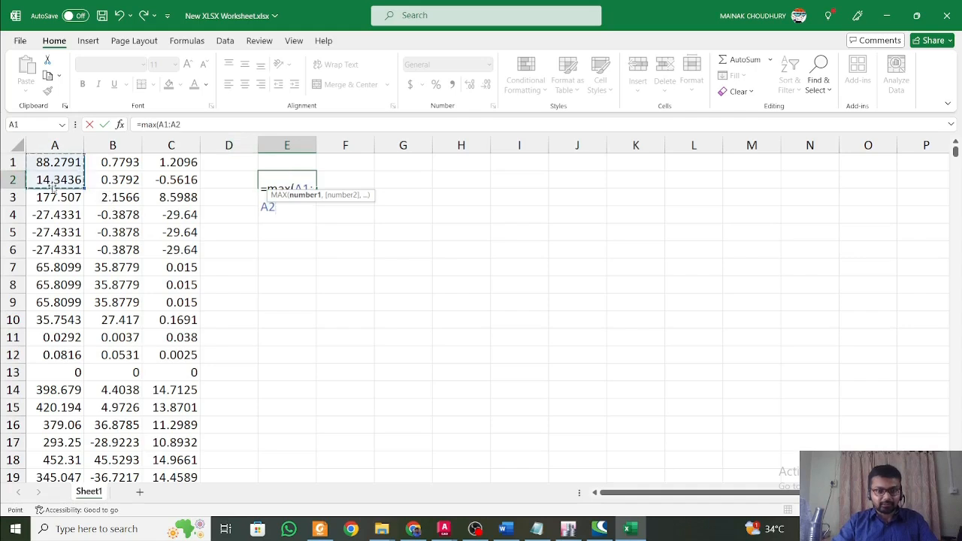
pyautogui.press('Return')
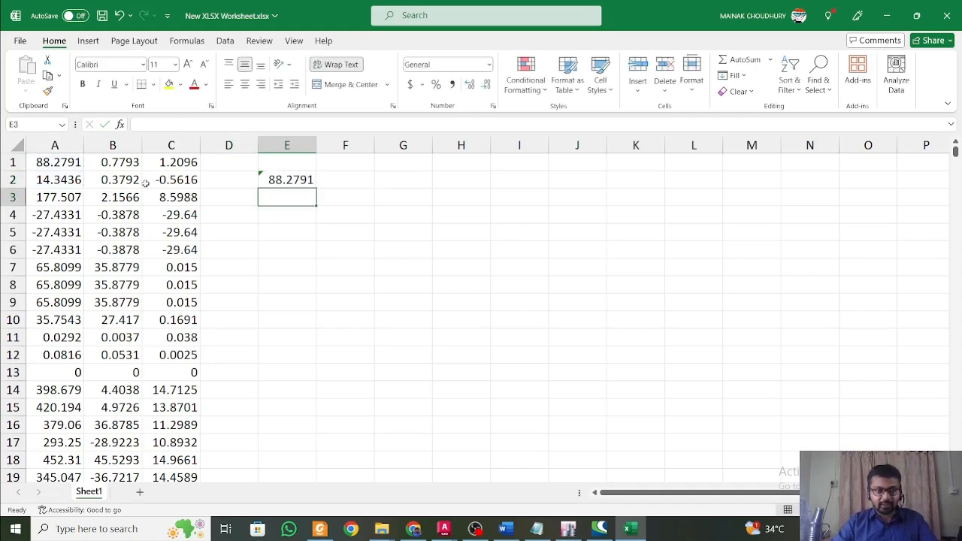
# Extend the range of the MAX formula in E2 to A1:A2079.
pyautogui.click(288, 178)
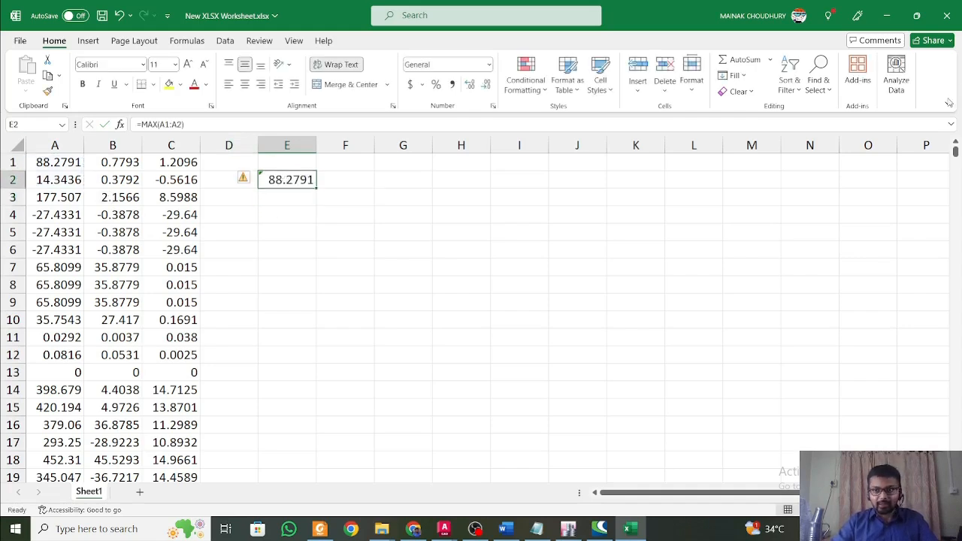
pyautogui.moveTo(955, 151)
pyautogui.mouseDown()
pyautogui.moveTo(949, 485)
pyautogui.moveTo(952, 150)
pyautogui.mouseUp()
pyautogui.click(183, 124)
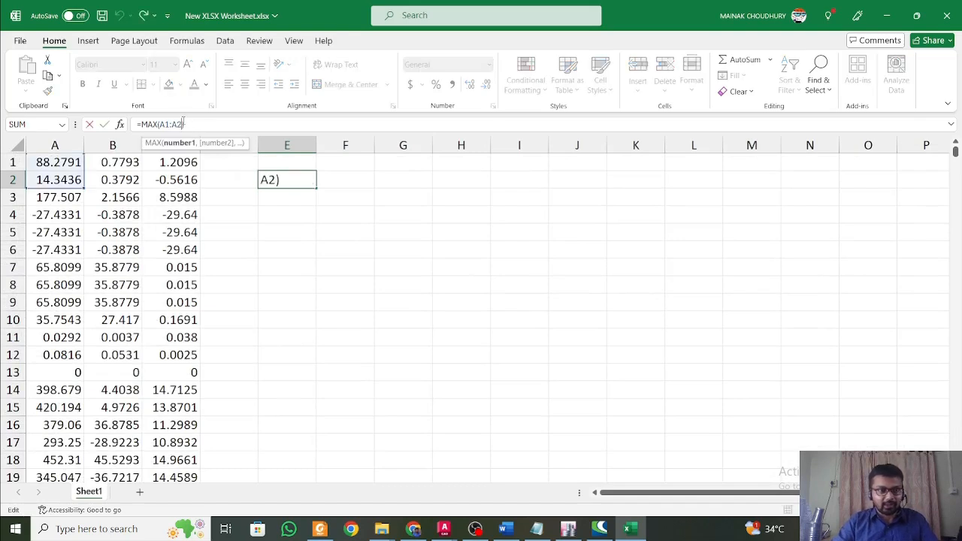
pyautogui.write('079')
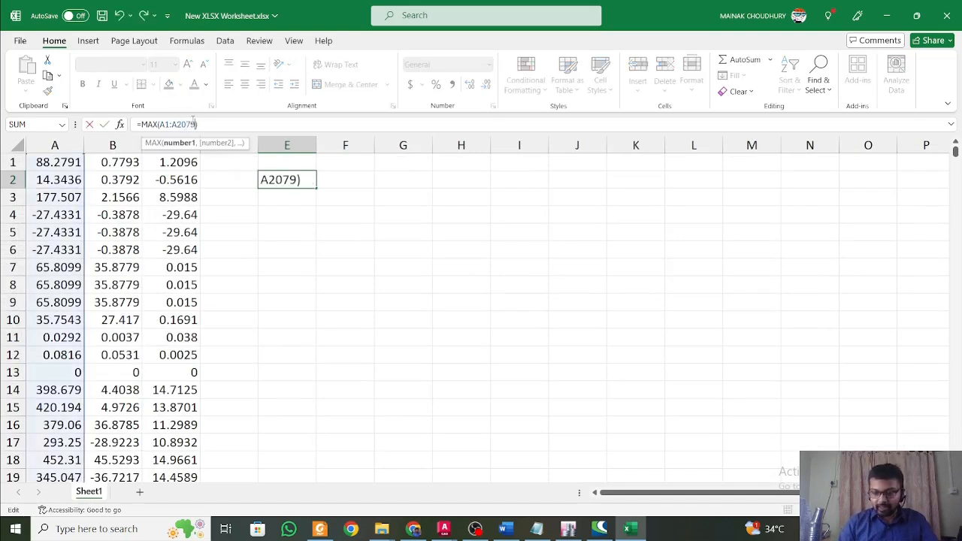
pyautogui.press('Return')
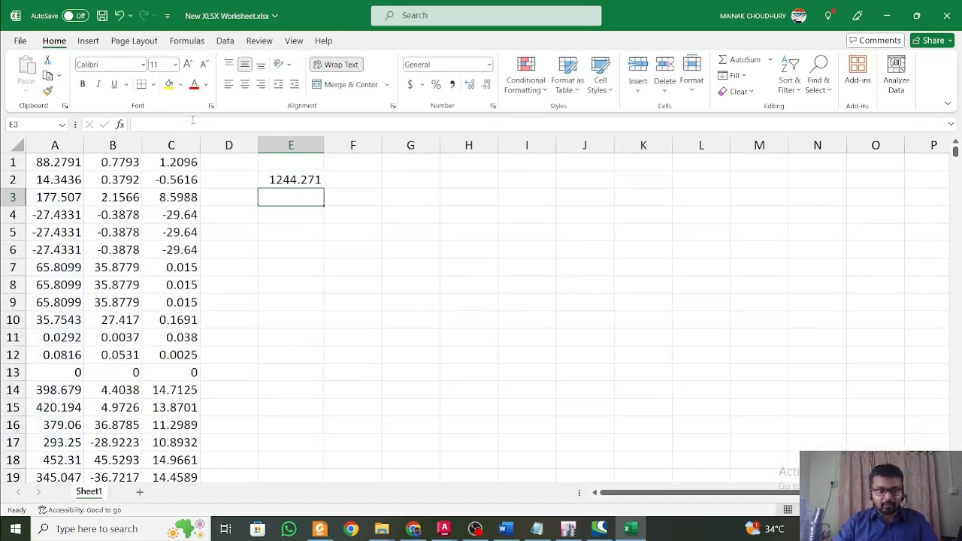
# Copy the formula text of E2 into cell E3 with its A1:A2079 range intact.
pyautogui.click(275, 179)
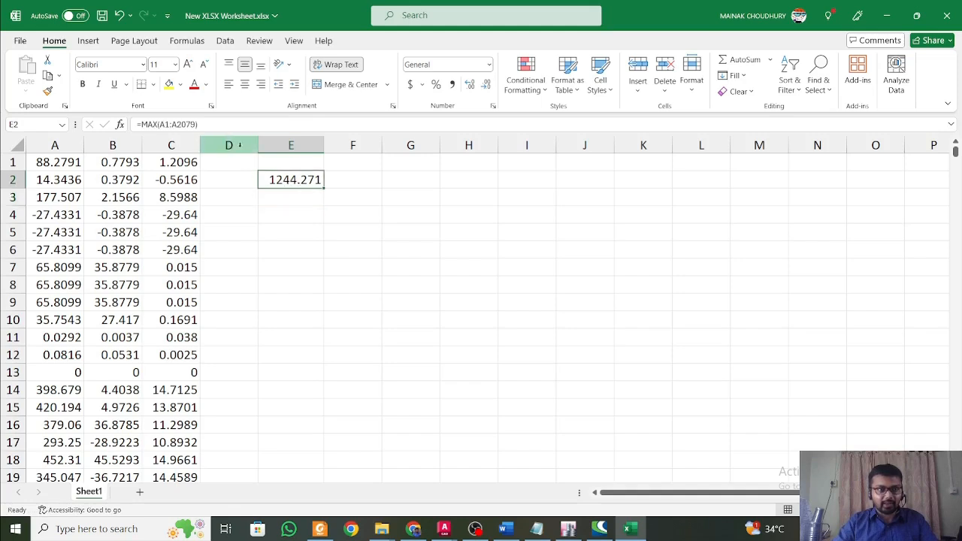
pyautogui.press('F2')
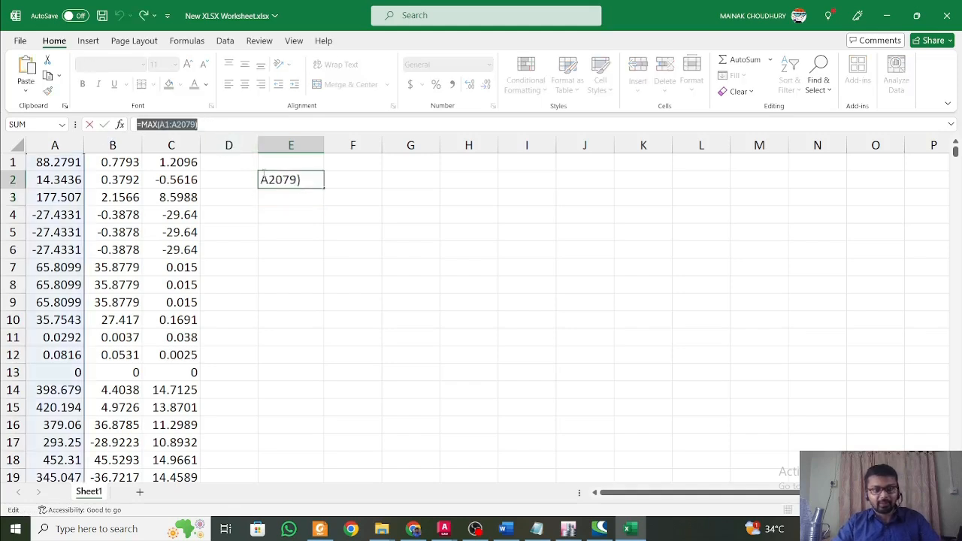
pyautogui.write('=')
pyautogui.click(301, 199)
pyautogui.press('Escape')
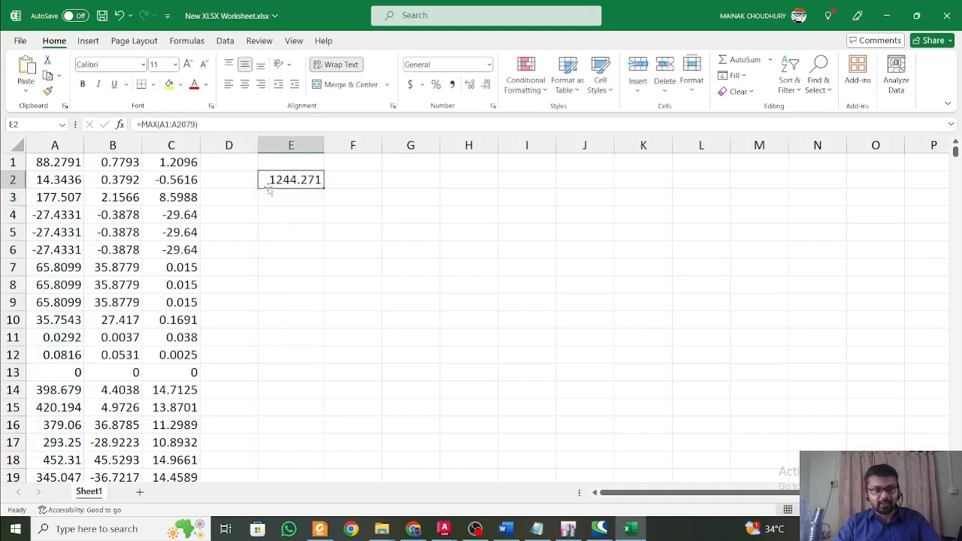
pyautogui.click(285, 196)
pyautogui.hotkey('ctrl', 'v')
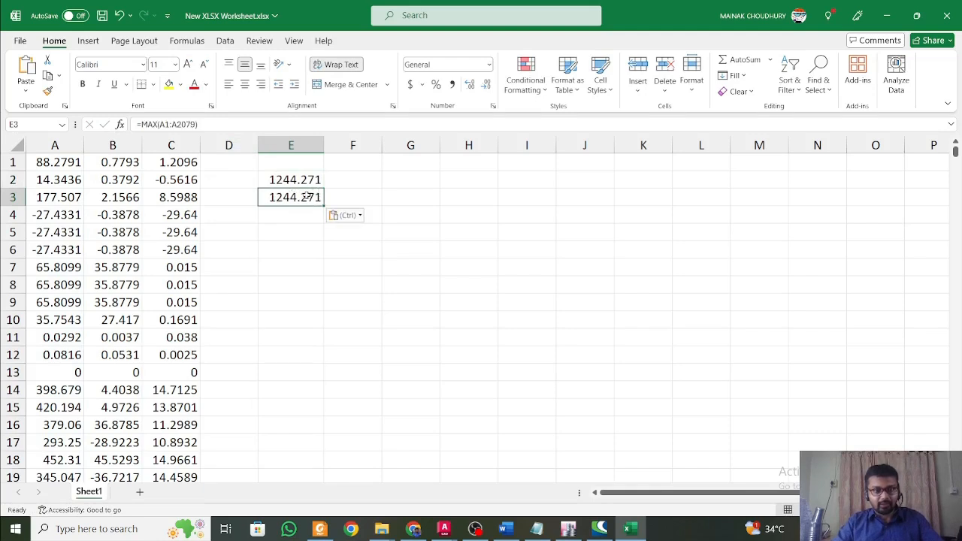
# Change the function in E3 from MAX to MIN.
pyautogui.click(157, 124)
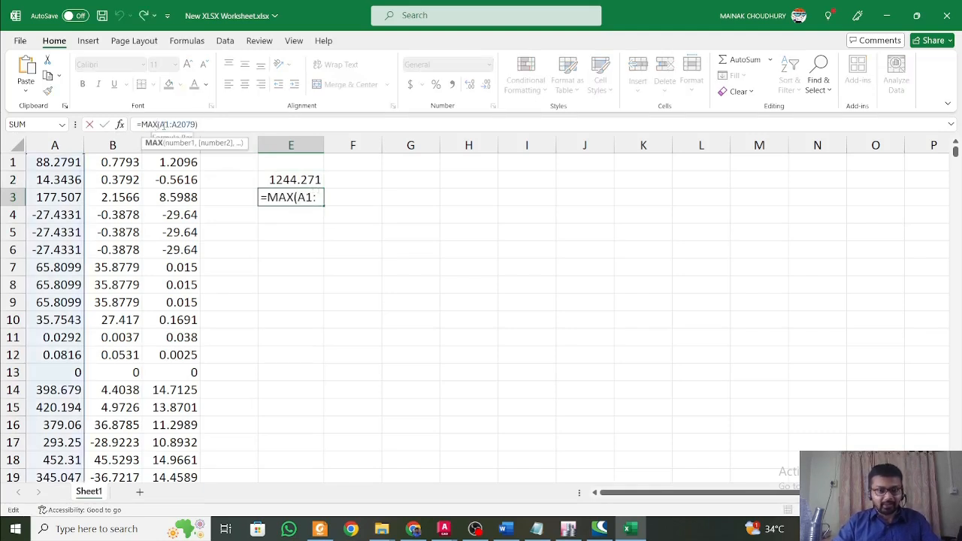
pyautogui.hotkey('shift', 'Left')
pyautogui.hotkey('shift', 'Left')
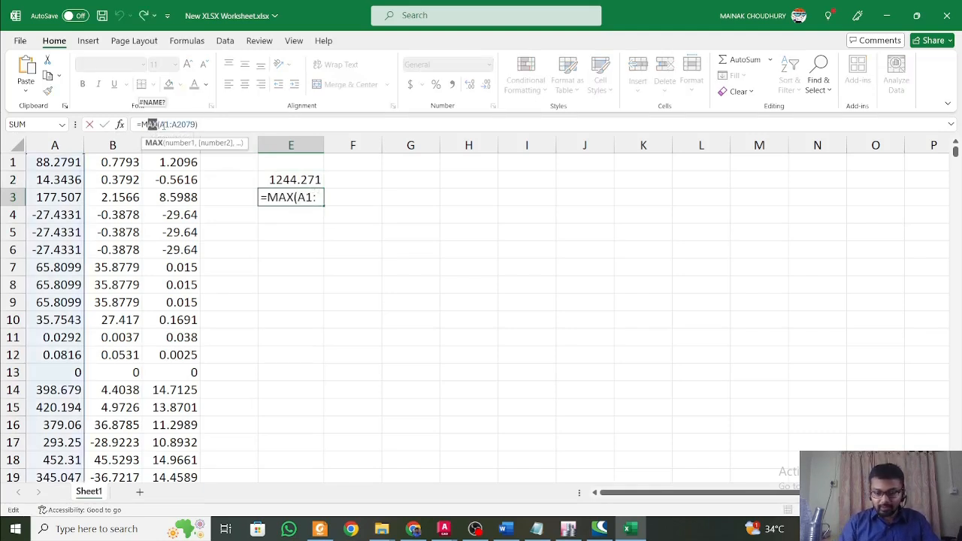
pyautogui.write('IN')
pyautogui.press('Return')
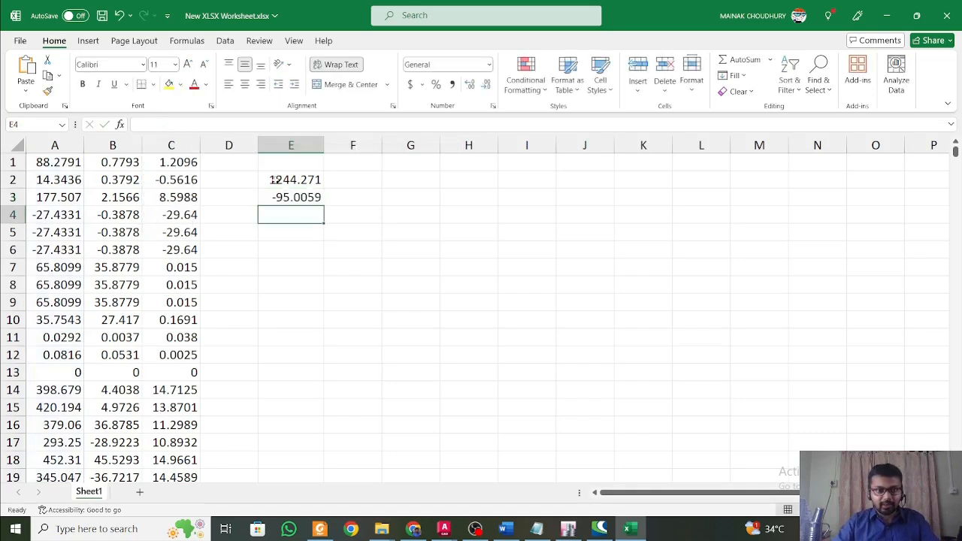
# Fill the maximum and minimum formulas from E2:E3 across into columns F and G.
pyautogui.moveTo(275, 180); pyautogui.dragTo(435, 199)
pyautogui.click(526, 199)
pyautogui.click(364, 278)
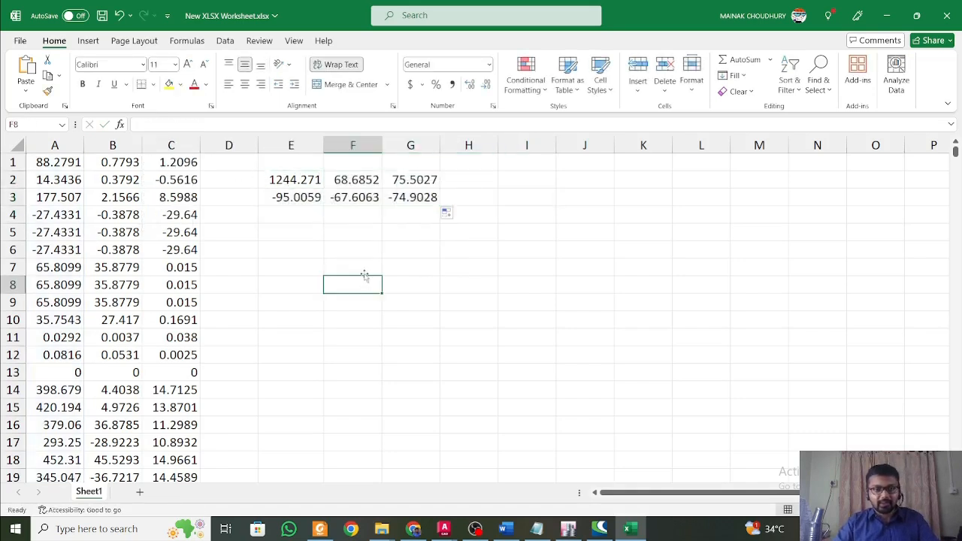
# Label the result columns P, MX and MY in cells E1, F1 and G1.
pyautogui.click(297, 165)
pyautogui.write('P')
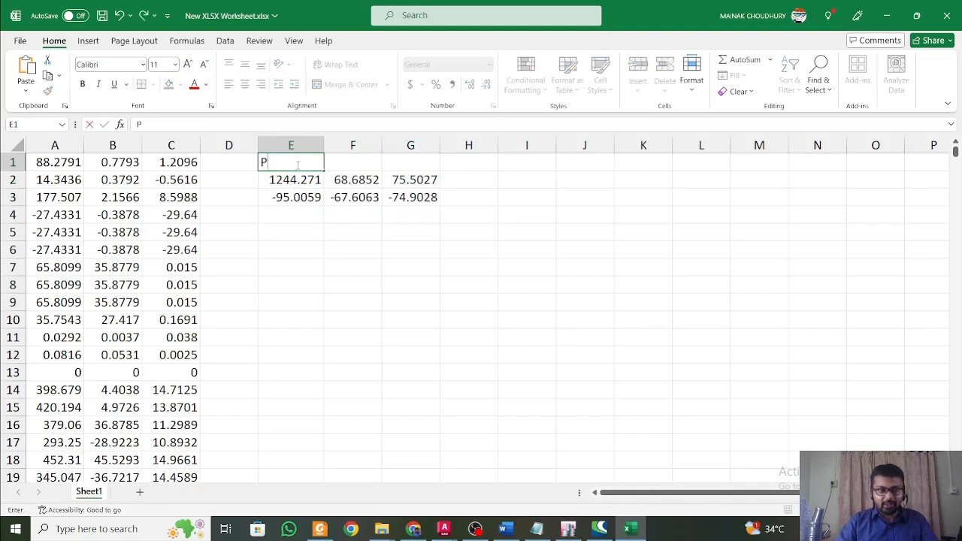
pyautogui.click(371, 171)
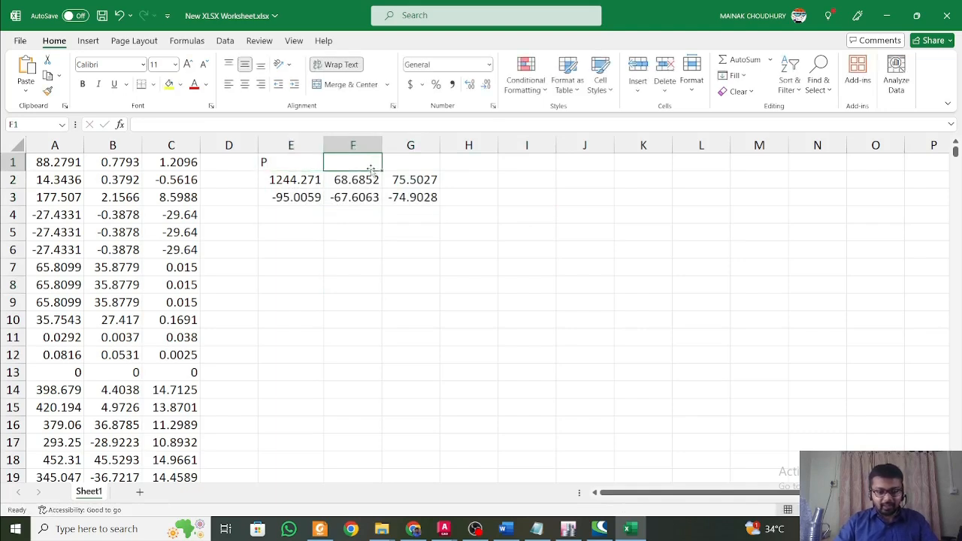
pyautogui.write('MX')
pyautogui.click(403, 164)
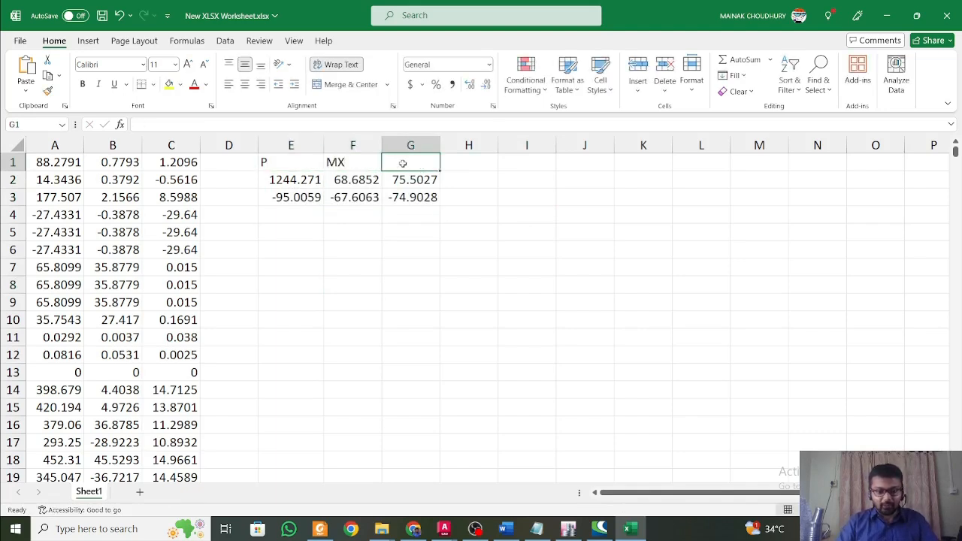
pyautogui.write('M')
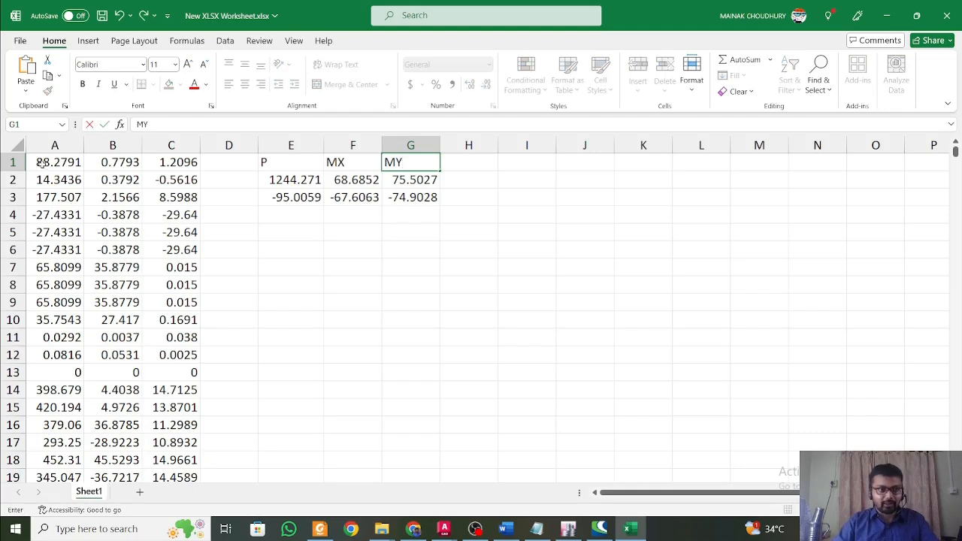
pyautogui.write('Y')
# Centre the contents of the whole sheet horizontally and align them to the bottom of the cells.
pyautogui.click(18, 146)
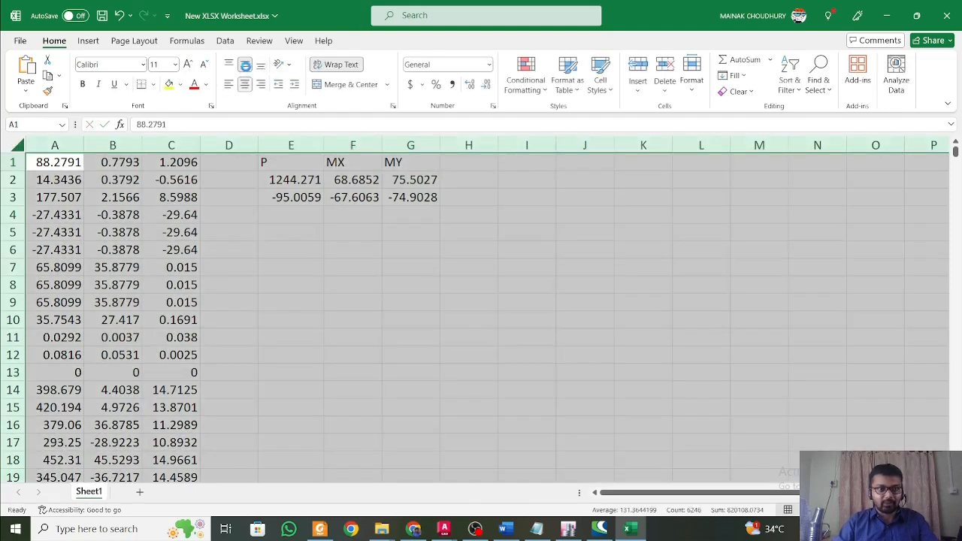
pyautogui.click(246, 84)
pyautogui.click(277, 180)
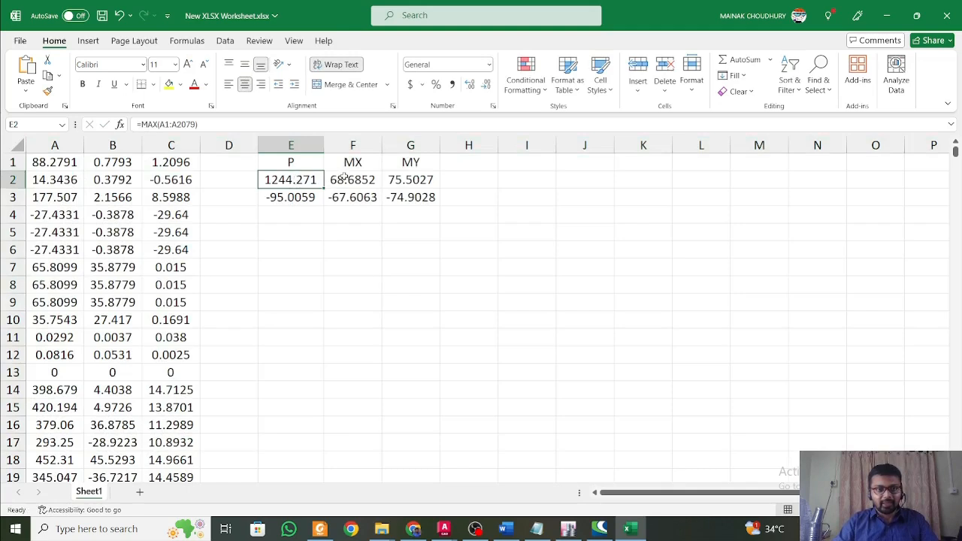
# Enter the rounded-up design values 1245, 69 and 76 in cells E5, F5 and G5.
pyautogui.click(304, 238)
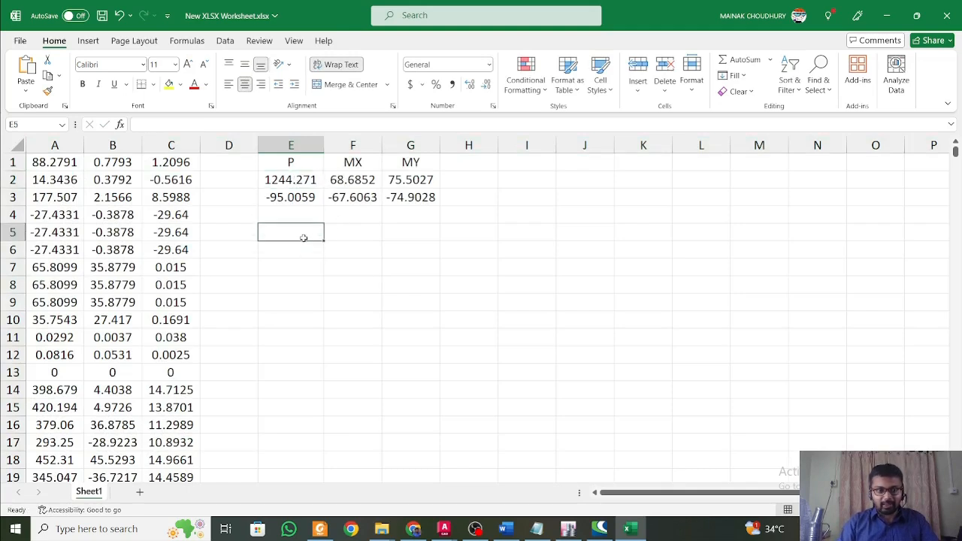
pyautogui.write('1')
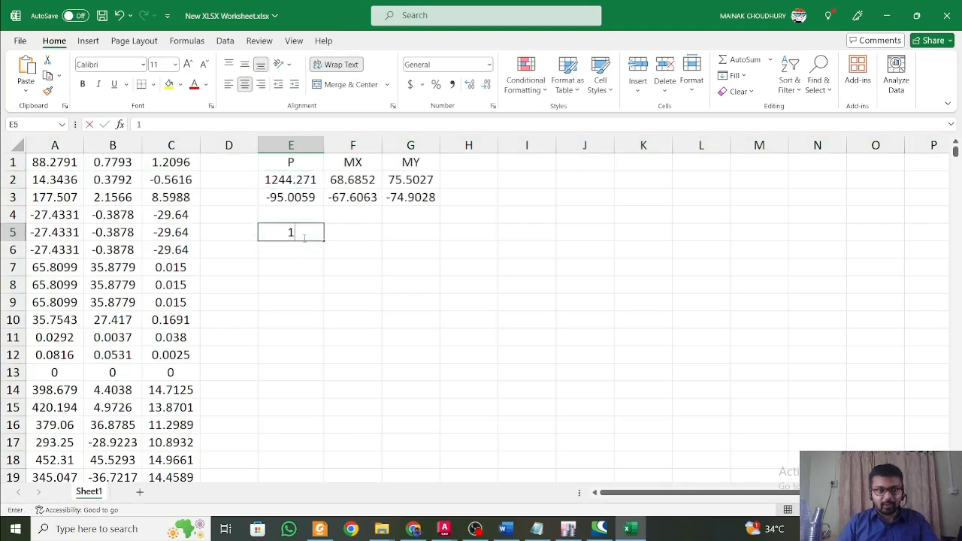
pyautogui.write('245')
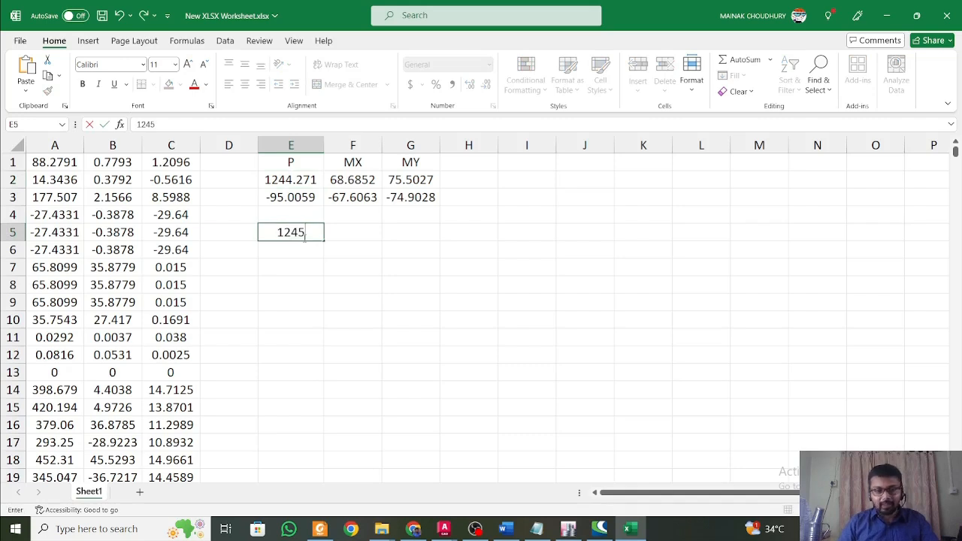
pyautogui.press('Tab')
pyautogui.write('69')
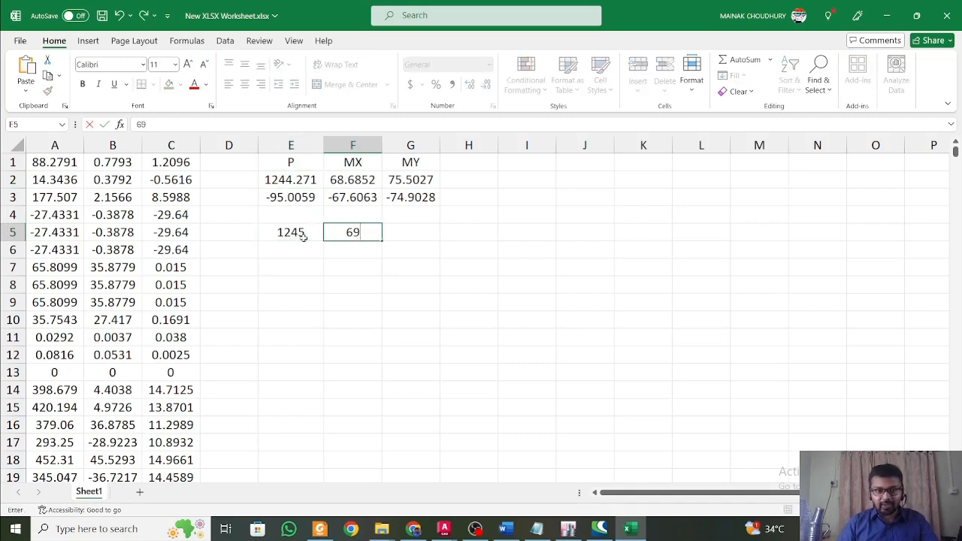
pyautogui.press('Tab')
pyautogui.write('76')
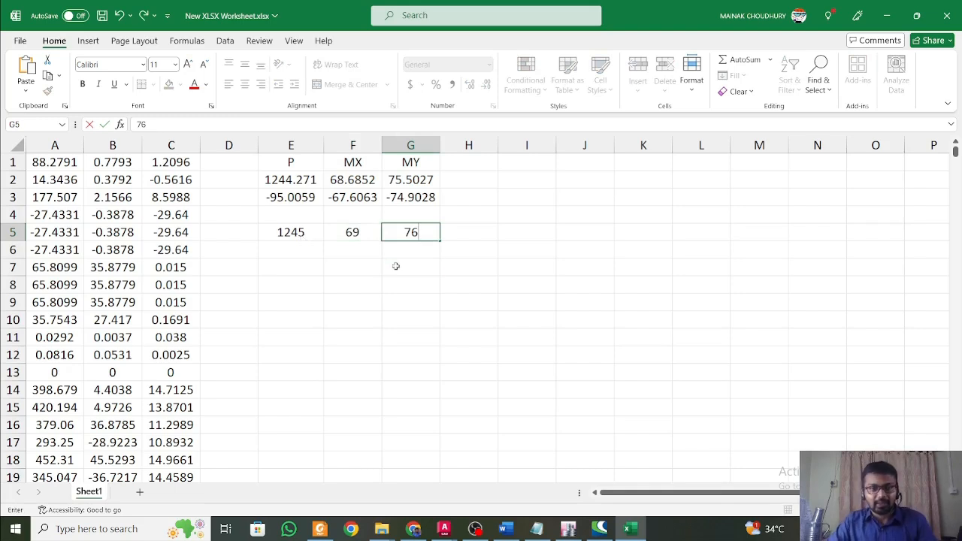
# Label the rounded values P, MX and MY in cells E4, F4 and G4.
pyautogui.click(334, 246)
pyautogui.click(317, 213)
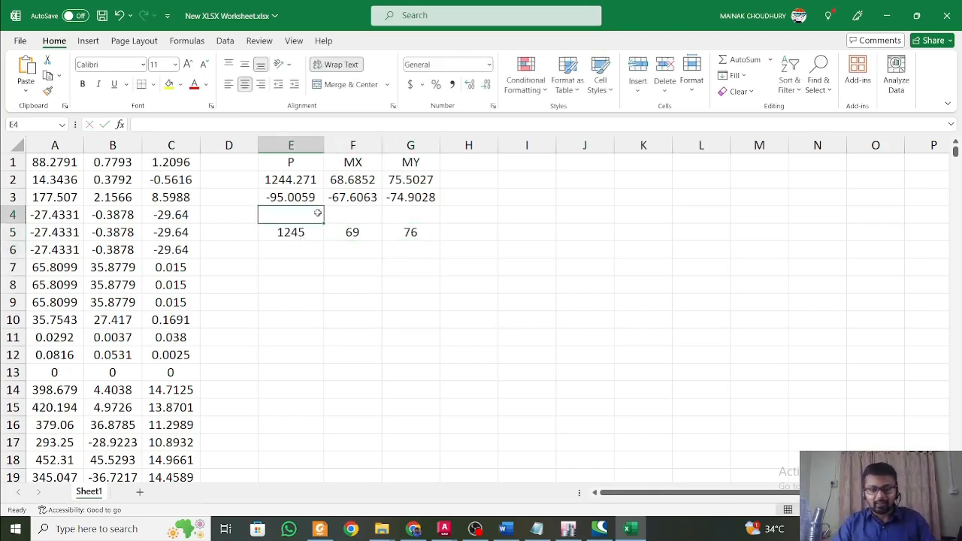
pyautogui.write('P')
pyautogui.click(371, 219)
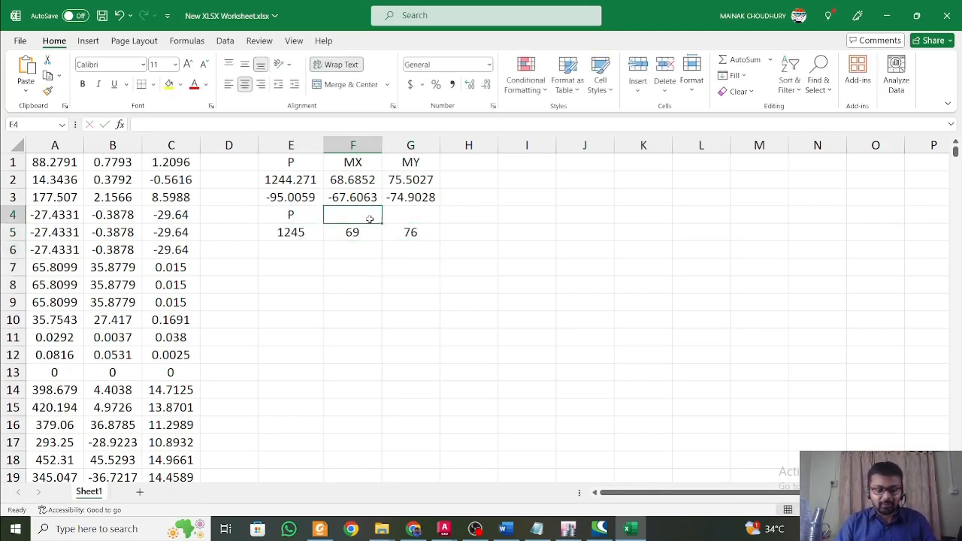
pyautogui.write('MXC')
pyautogui.press('BackSpace')
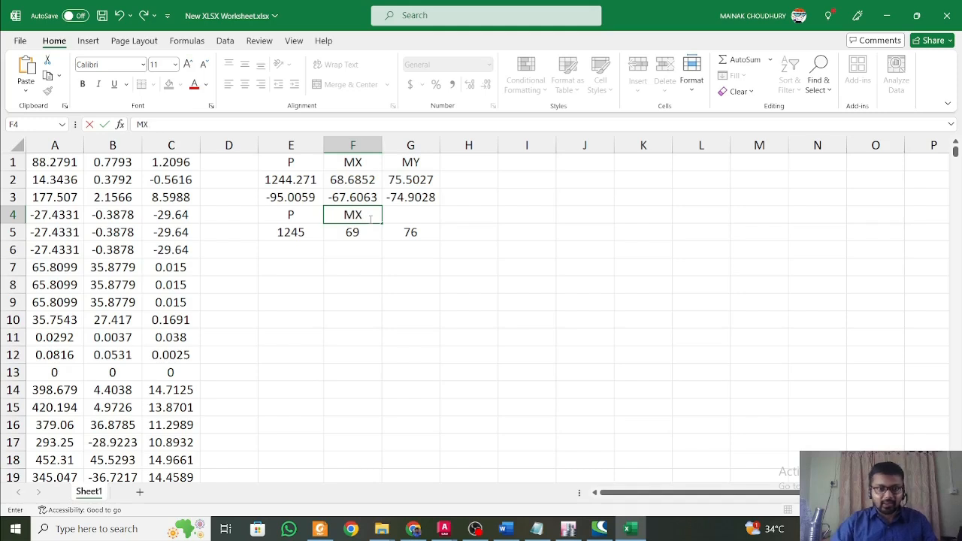
pyautogui.click(416, 213)
pyautogui.write('MY')
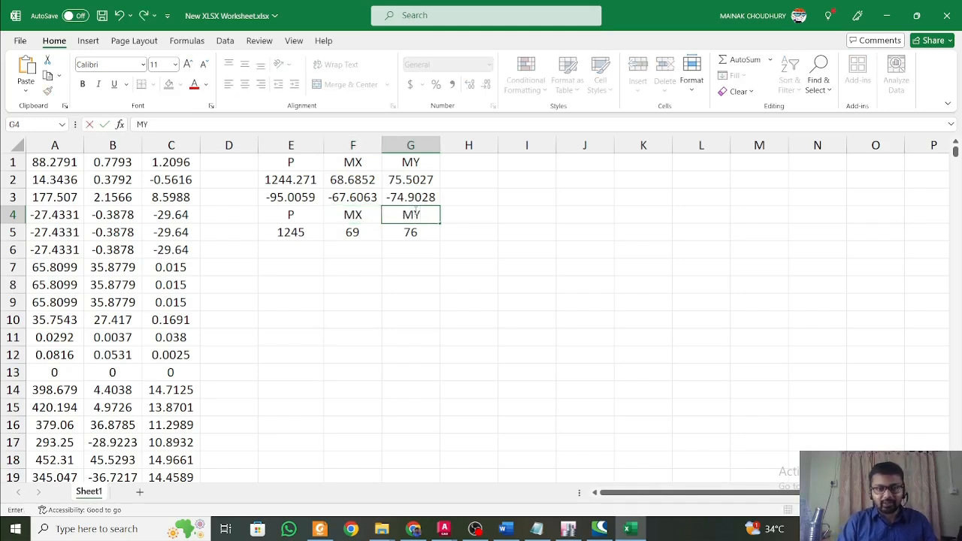
pyautogui.click(403, 232)
# Review the rounded P, MX and MY footing design values in E4:G5.
pyautogui.click(351, 228)
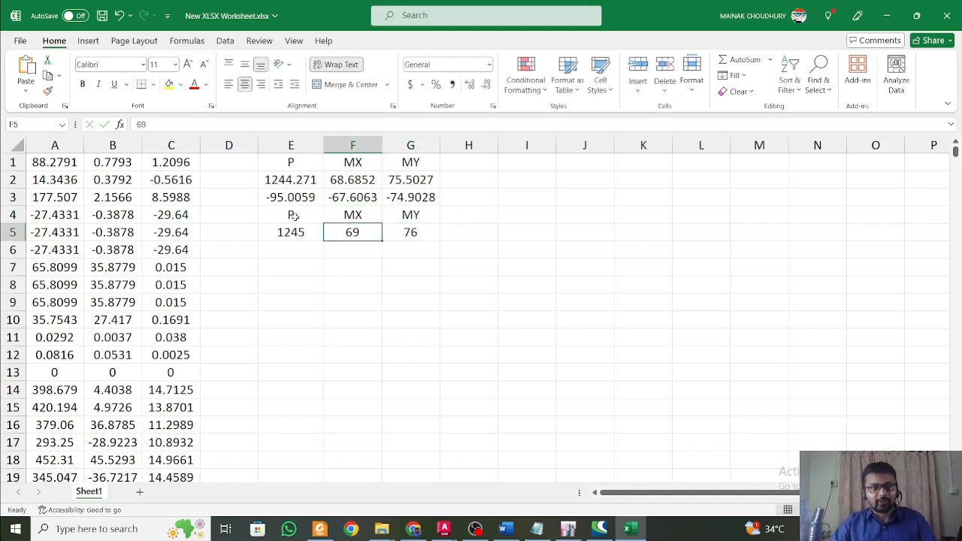
pyautogui.moveTo(293, 216); pyautogui.dragTo(417, 233)
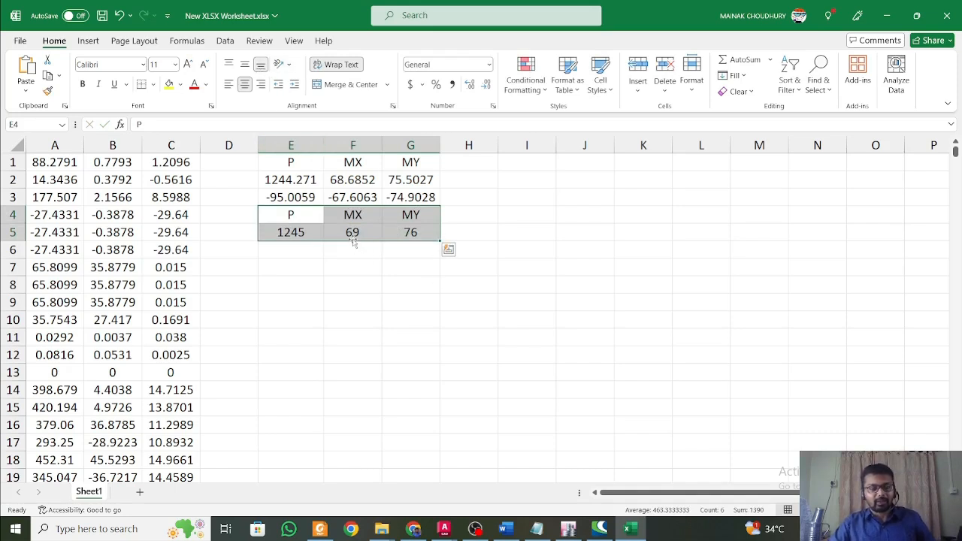
pyautogui.click(311, 219)
pyautogui.click(314, 244)
pyautogui.click(310, 231)
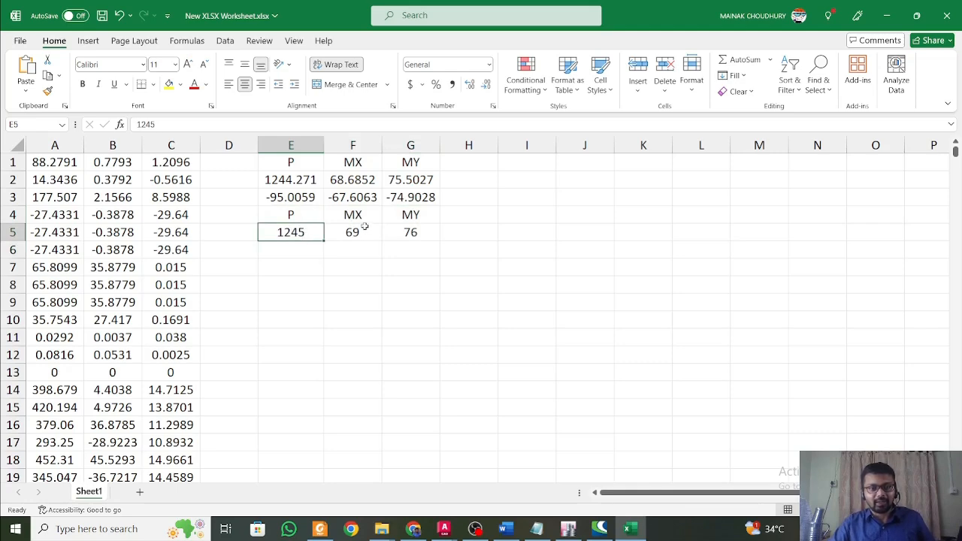
pyautogui.click(365, 229)
pyautogui.click(418, 237)
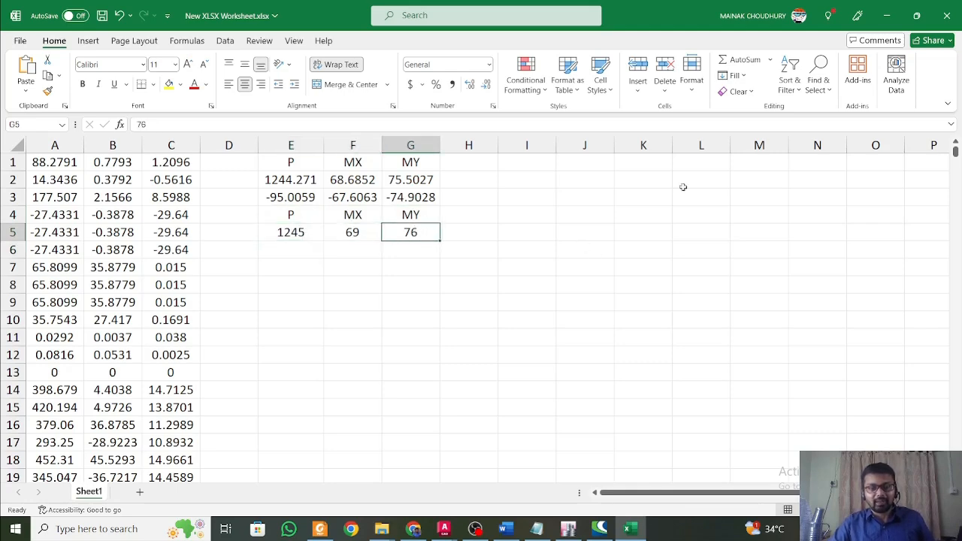
# Switch to the Structural Design Considerations document in Word and examine the footing and basement retaining wall size and rebar notes.
pyautogui.click(505, 528)
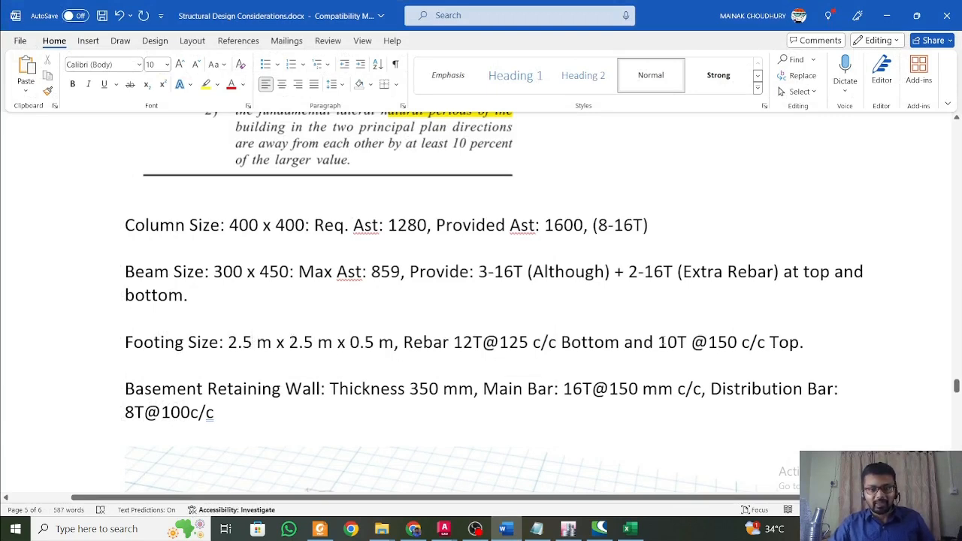
pyautogui.scroll(-1, 647, 336)
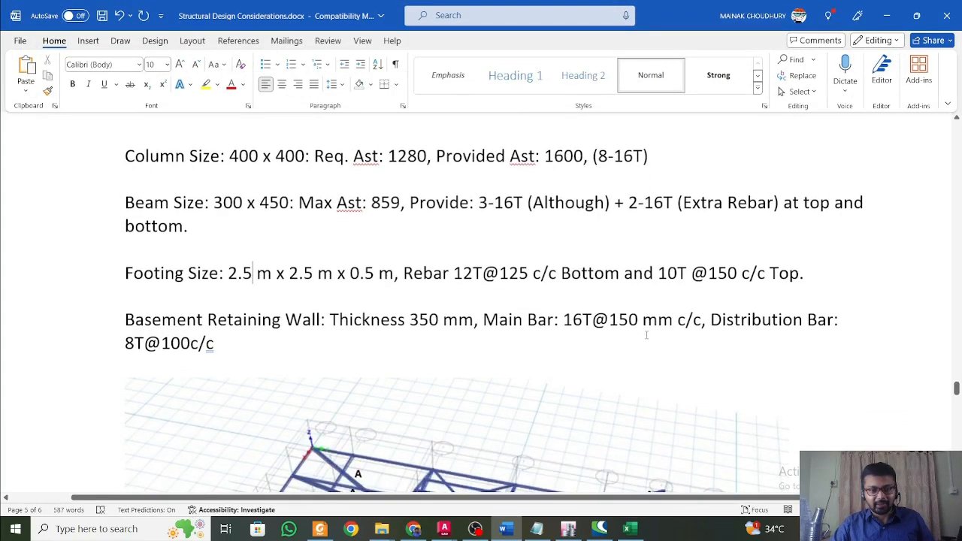
pyautogui.scroll(1, 646, 336)
pyautogui.scroll(-1, 444, 321)
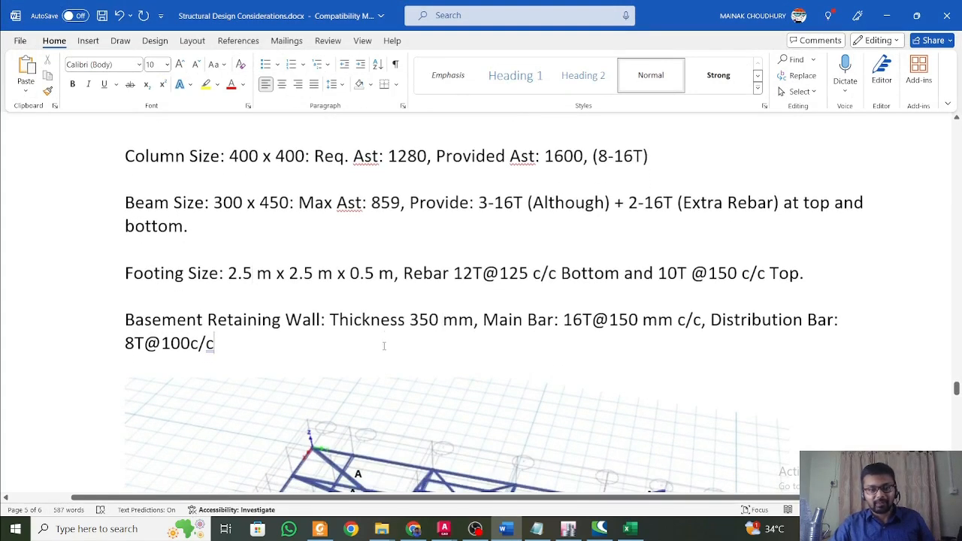
pyautogui.scroll(-2, 391, 340)
pyautogui.scroll(3, 393, 338)
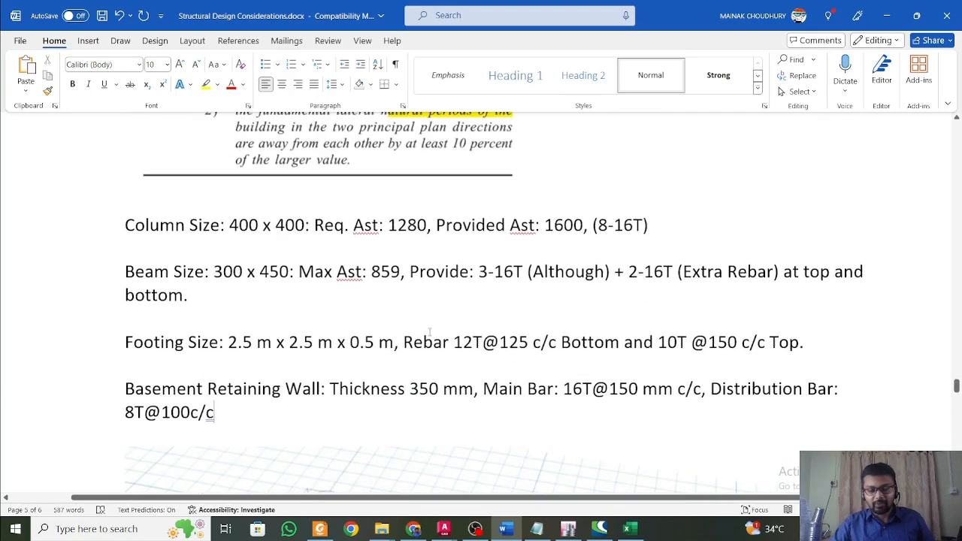
# Review the earlier seismic design notes on cracked section properties, importance factor, lateral load resisting system and seismic zone factor.
pyautogui.scroll(10, 517, 391)
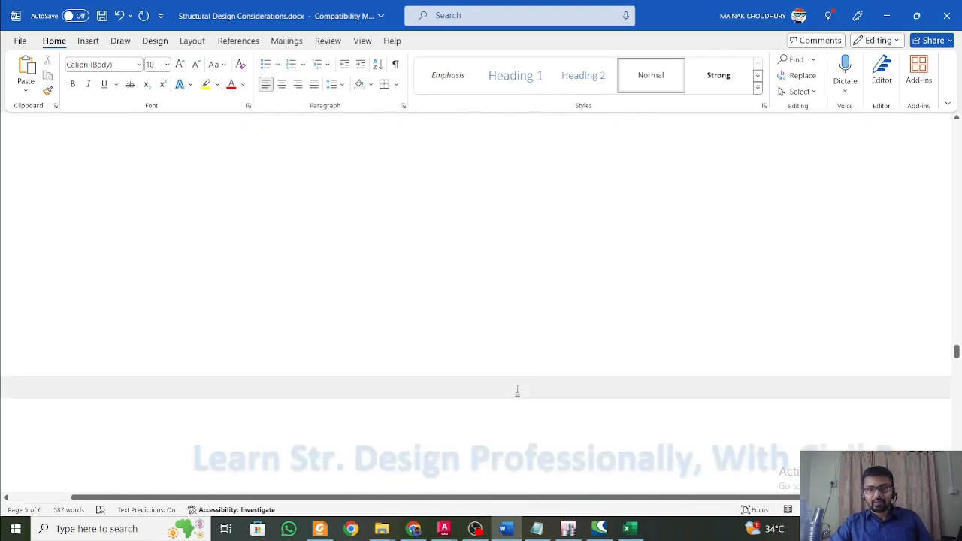
pyautogui.scroll(15, 517, 390)
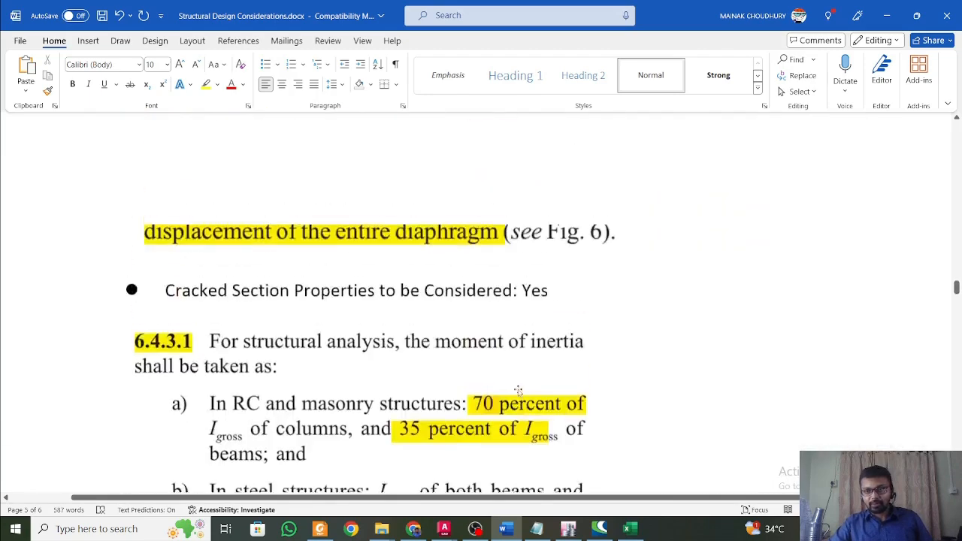
pyautogui.scroll(15, 517, 390)
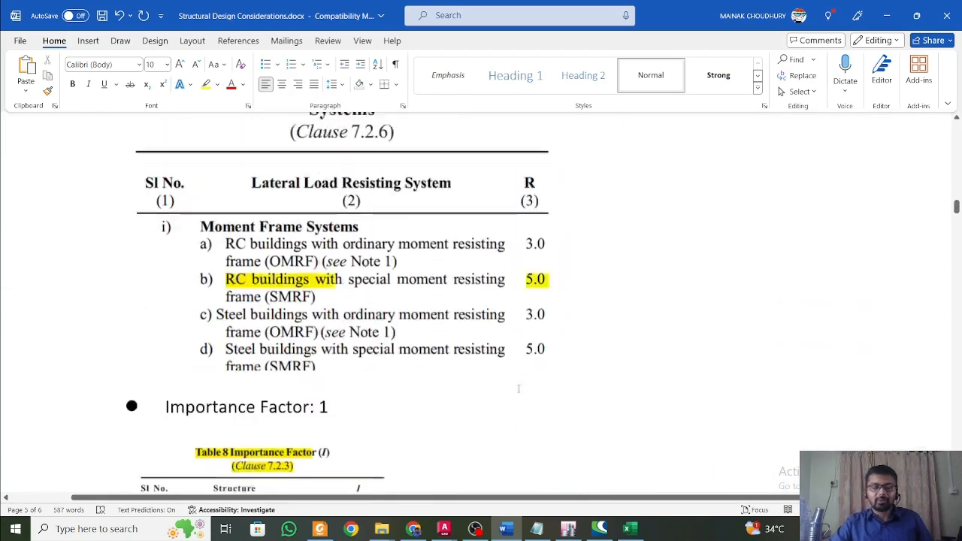
pyautogui.scroll(4, 519, 389)
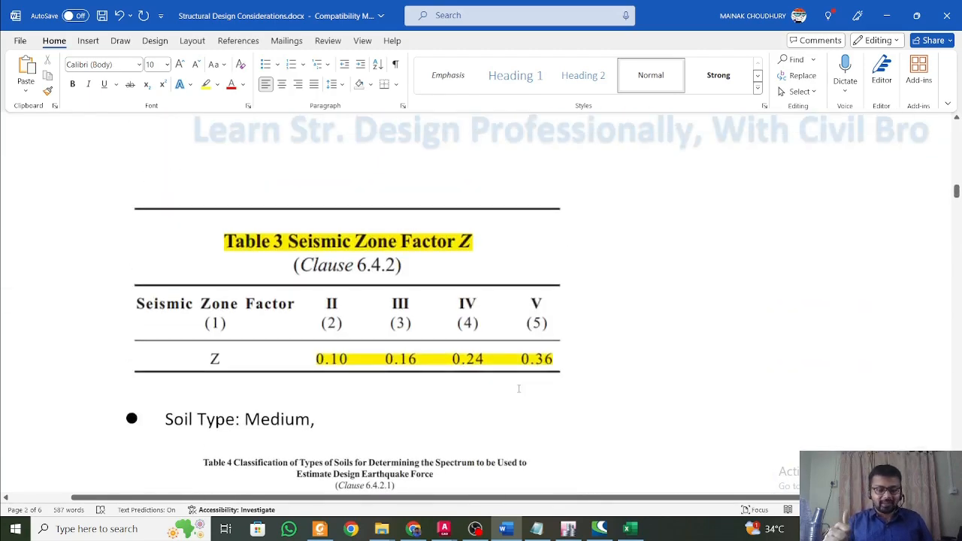